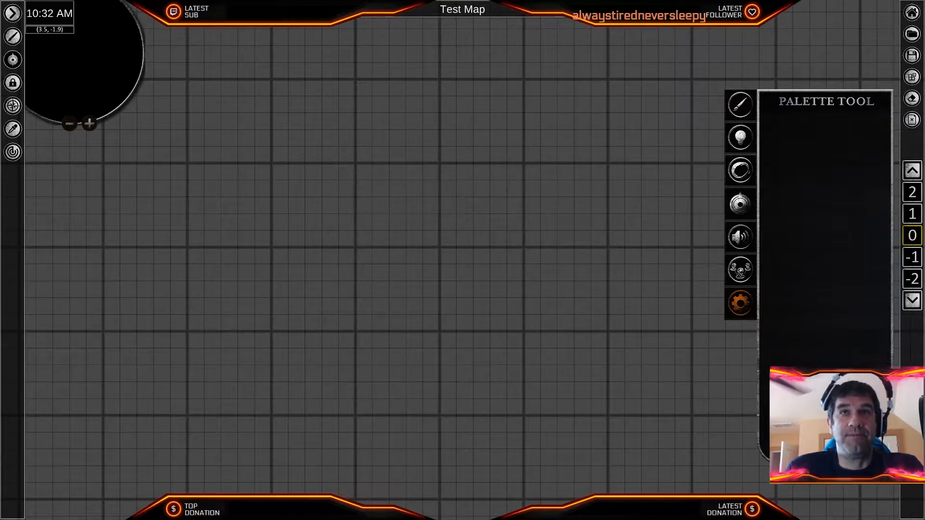
- Open the object palette and expand its Terrain category
click(745, 106)
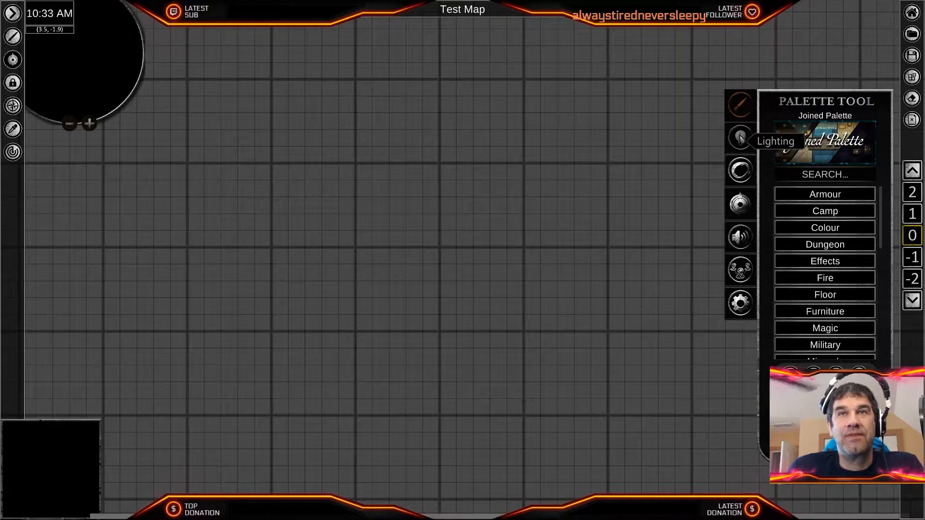
click(744, 109)
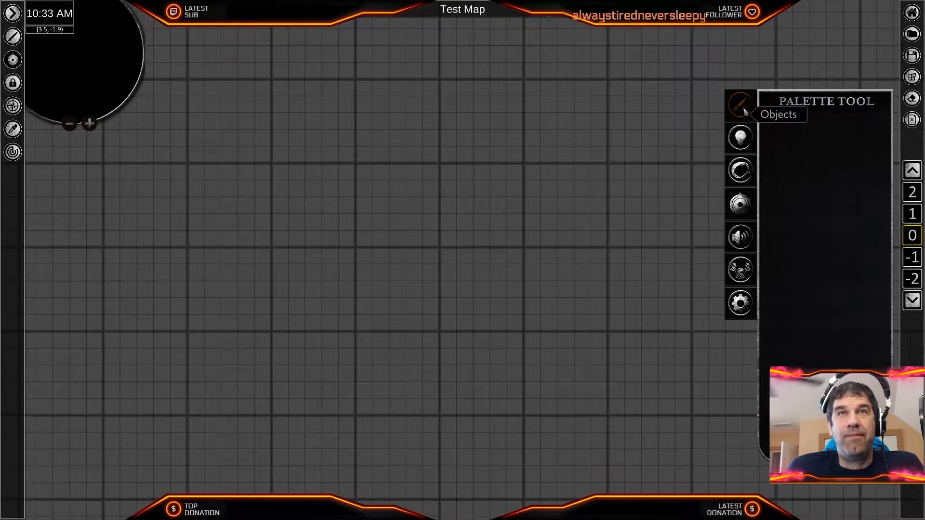
scroll(828, 306, down, 3)
scroll(829, 306, down, 3)
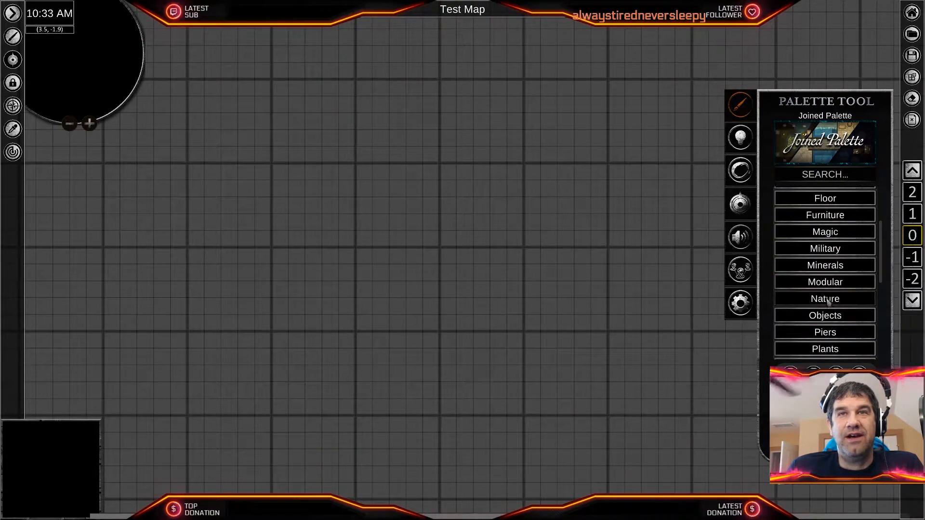
scroll(839, 252, up, 1)
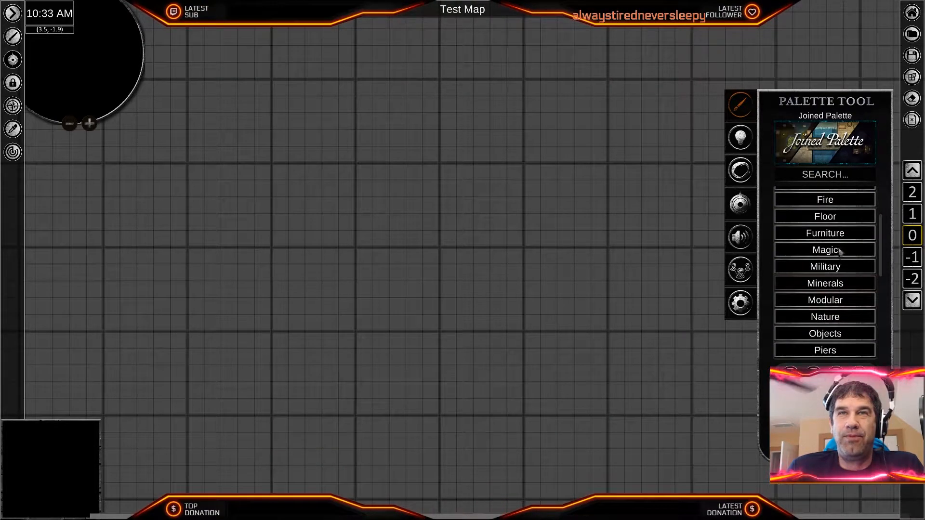
scroll(841, 314, down, 5)
scroll(842, 314, down, 3)
scroll(842, 312, down, 4)
click(843, 308)
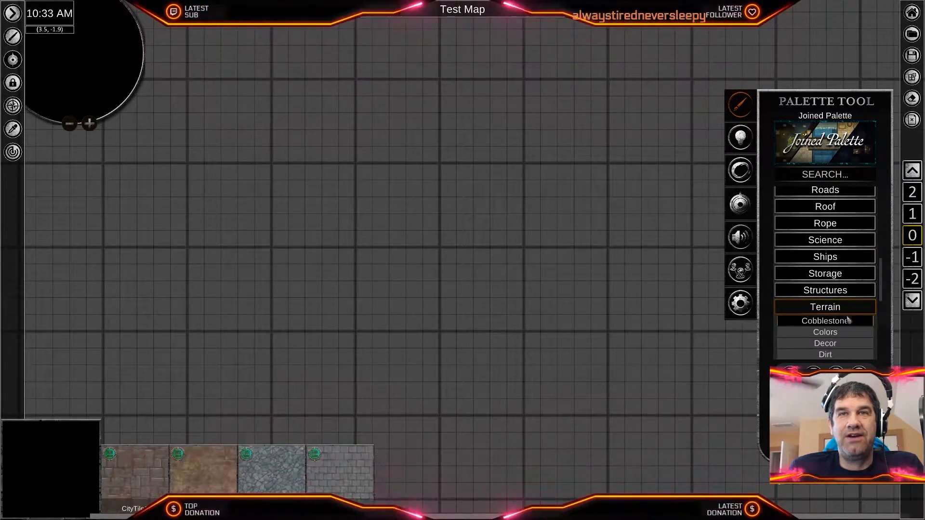
- Browse the subcategories listed under the Nature and Terrain categories of the object palette
scroll(847, 321, down, 7)
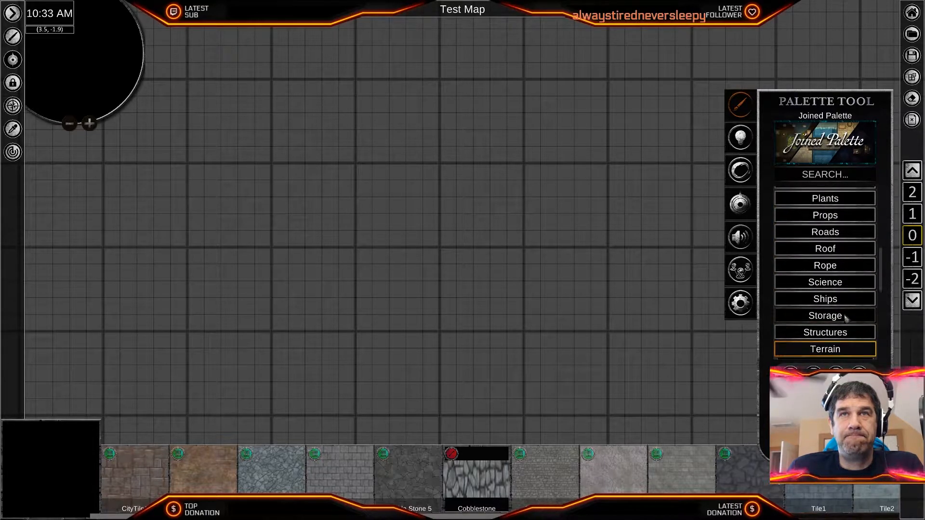
click(843, 250)
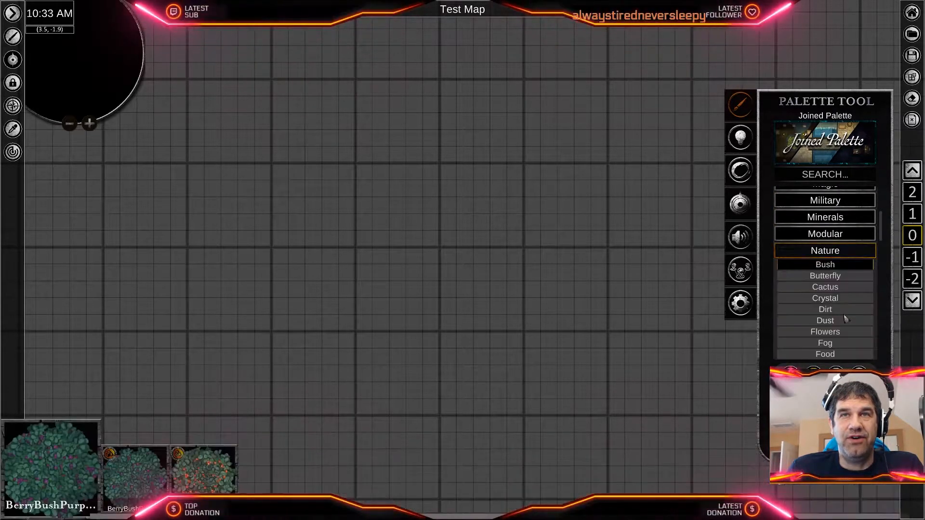
scroll(845, 318, down, 1)
scroll(846, 318, down, 3)
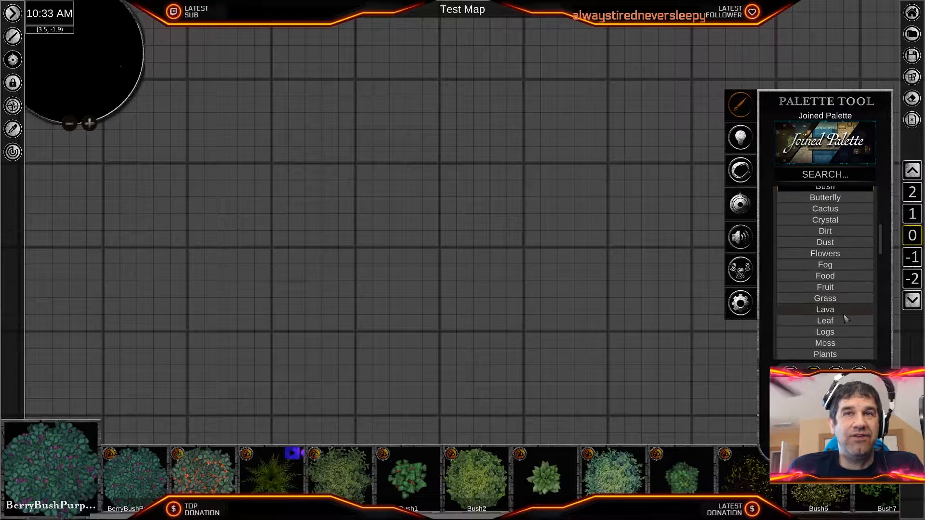
scroll(846, 316, down, 3)
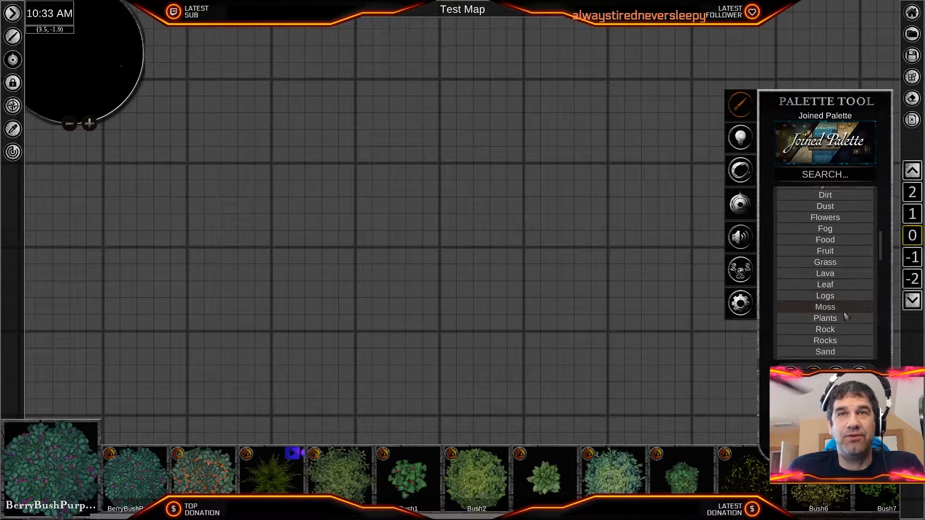
scroll(834, 289, down, 5)
scroll(835, 301, down, 10)
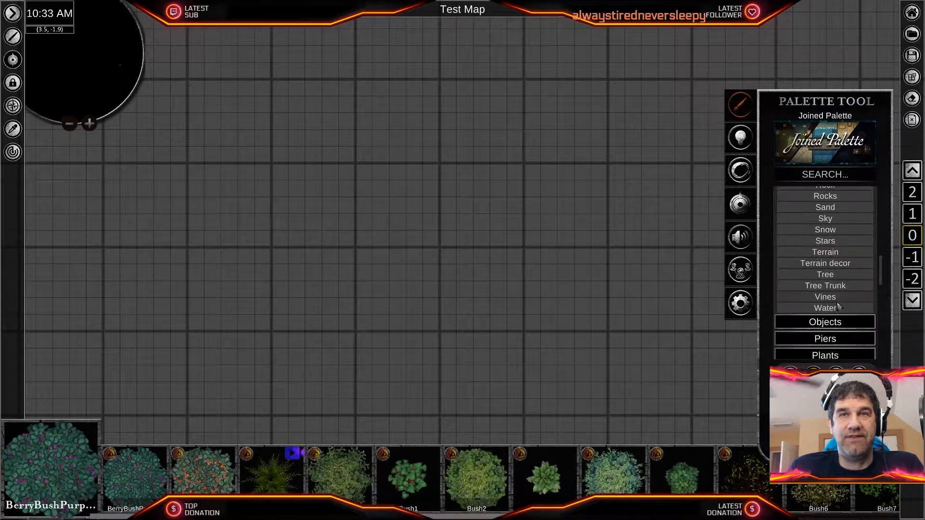
scroll(838, 303, down, 6)
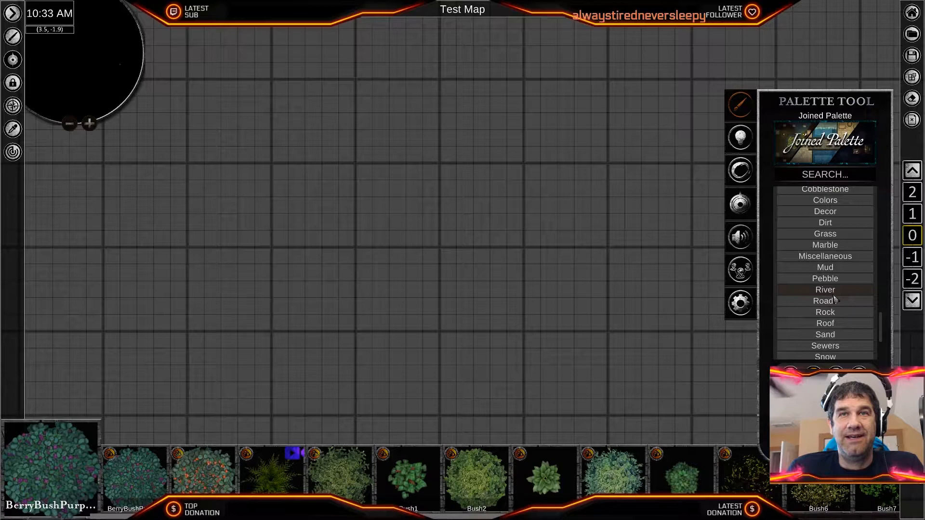
scroll(836, 300, down, 3)
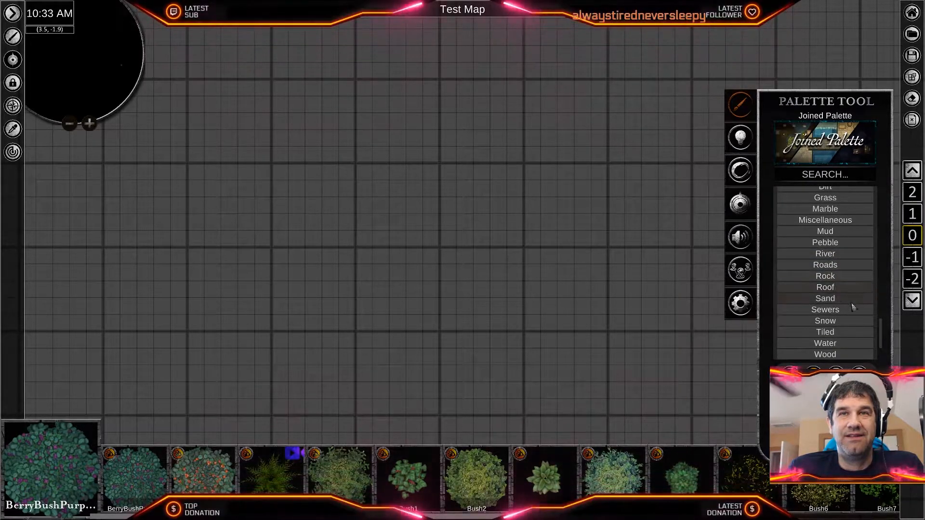
scroll(853, 316, up, 4)
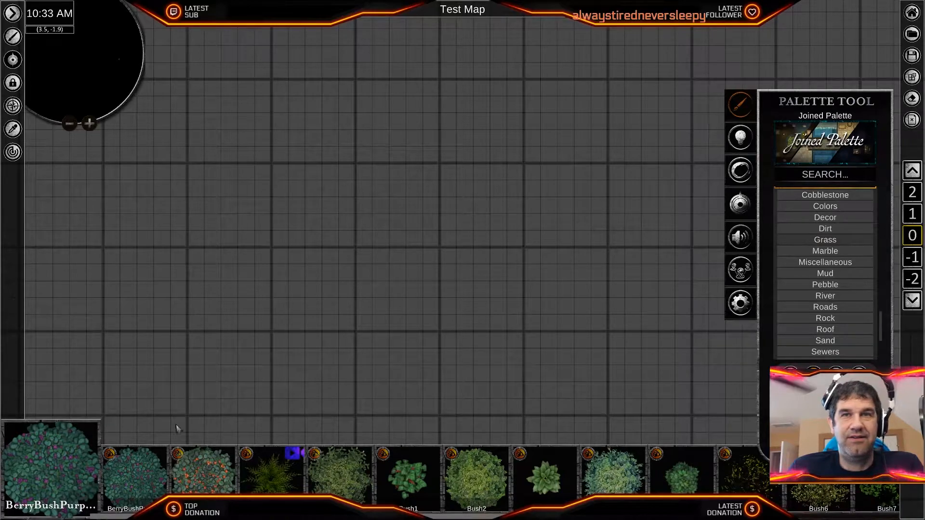
- Select the Grass4 texture from the Grass subcategory of Terrain
click(825, 240)
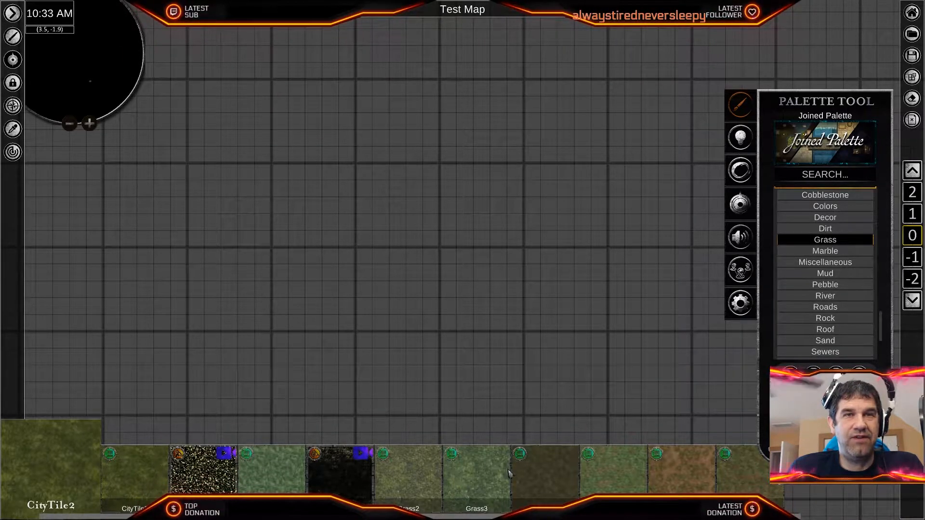
scroll(528, 360, down, 3)
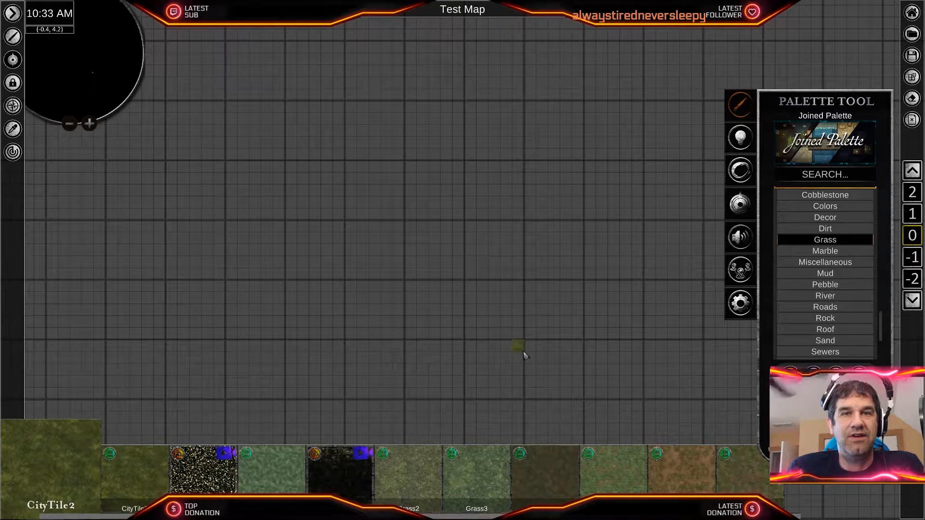
scroll(525, 355, up, 1)
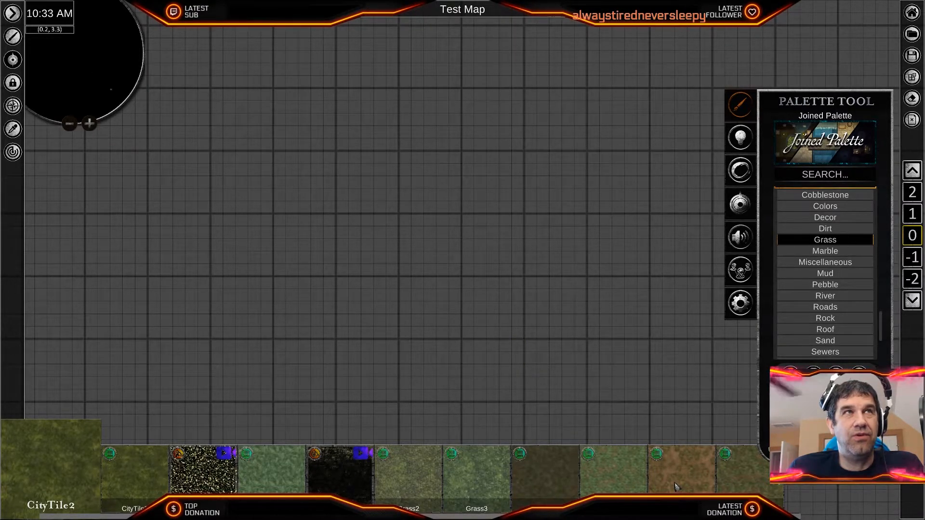
click(547, 487)
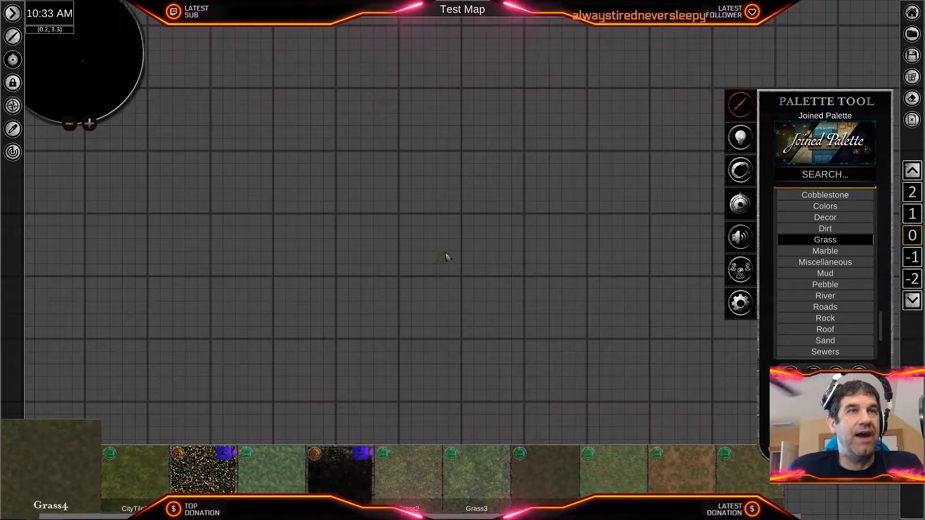
- Lay a rectangle of Grass4 terrain across the visible grid, check its extent and delete it
drag(157, 33, 861, 496)
scroll(542, 290, down, 3)
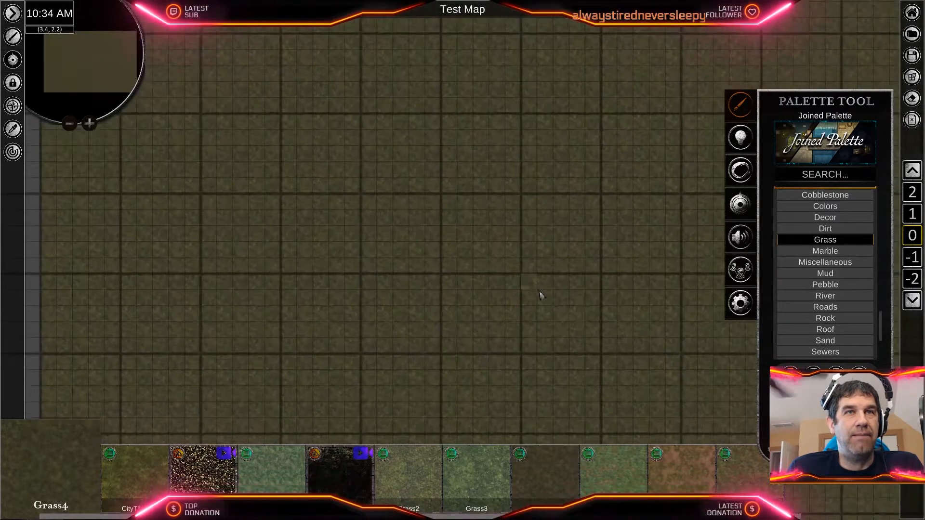
scroll(542, 302, down, 3)
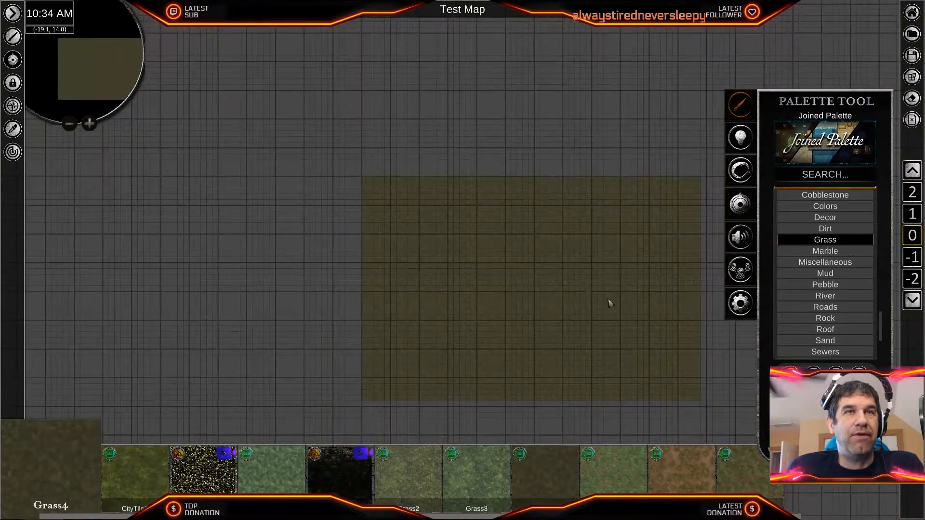
scroll(530, 284, down, 2)
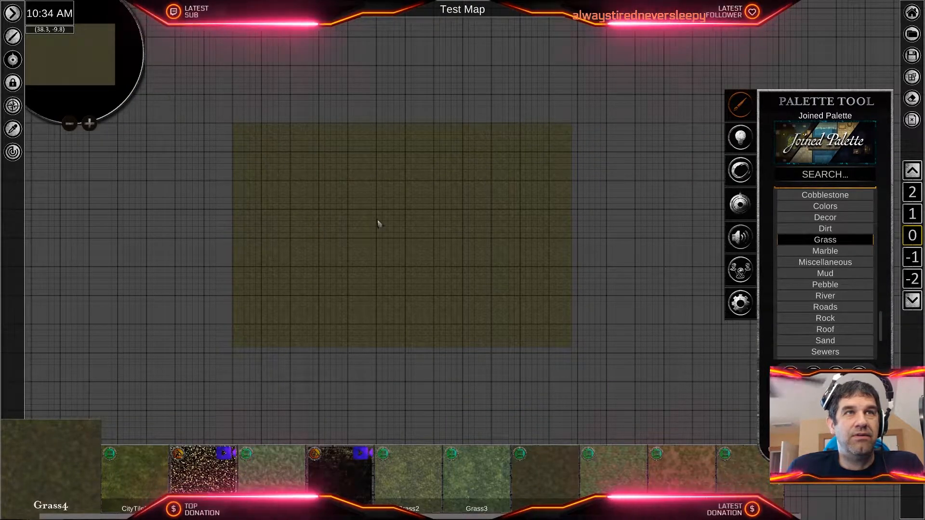
right_click(442, 237)
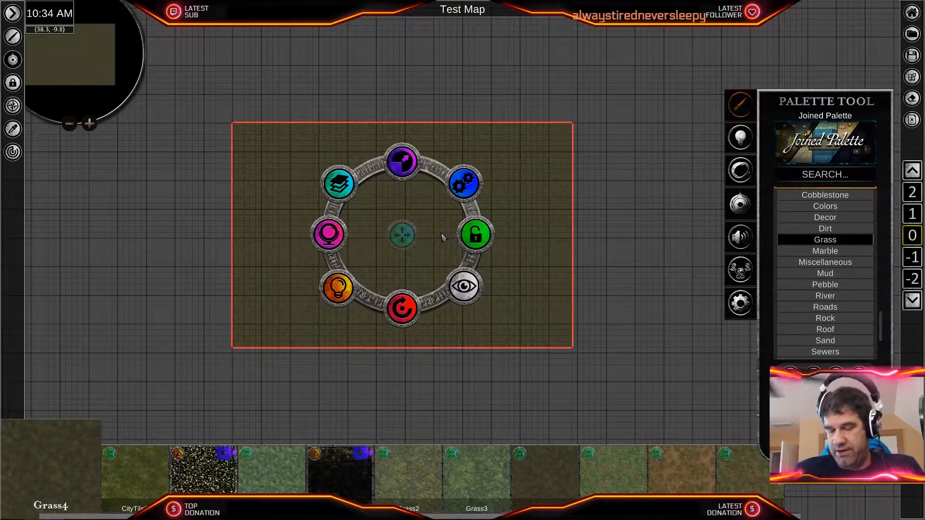
key(Delete)
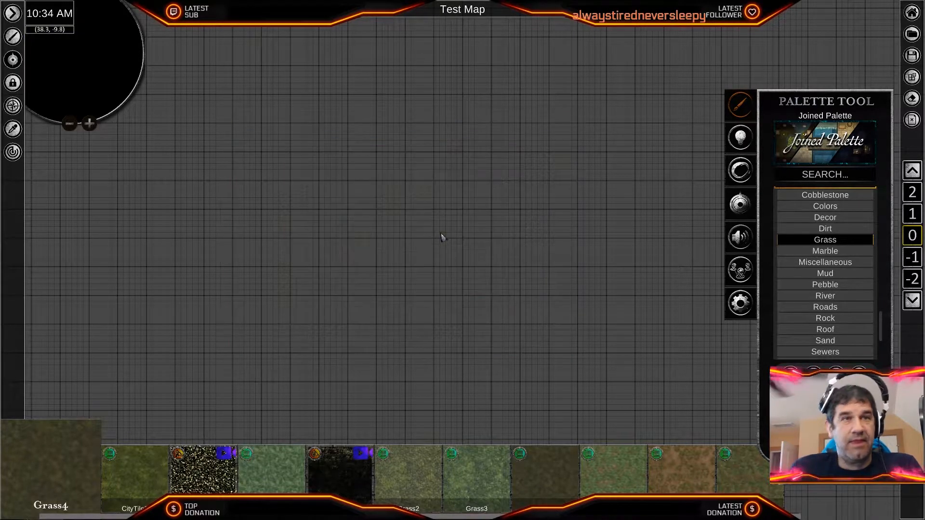
- Lay a larger rectangle of Grass4 terrain across the zoomed-out grid as the map's base ground
drag(156, 70, 736, 441)
scroll(443, 289, down, 2)
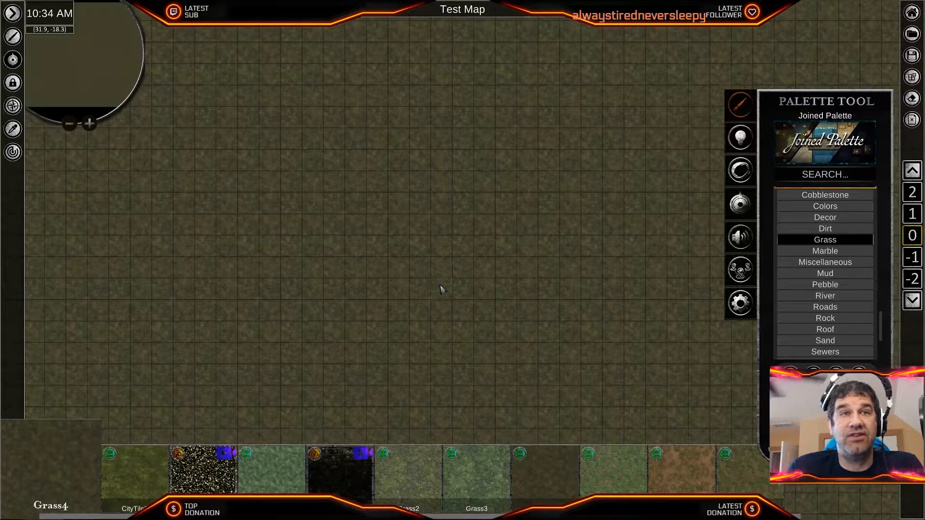
scroll(440, 291, down, 3)
scroll(441, 294, up, 1)
scroll(440, 292, down, 2)
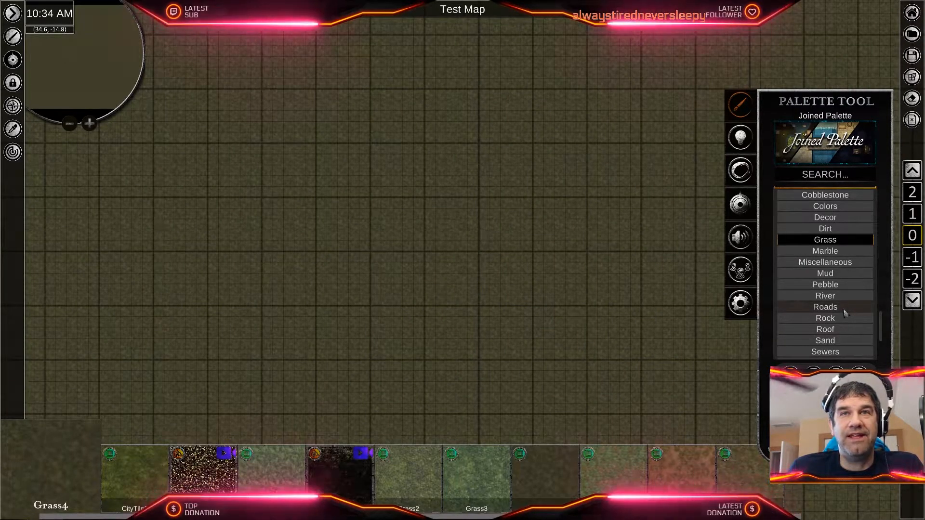
- Look through the Terrain subcategories and select the VillageTile8 texture from Grass
scroll(844, 311, up, 2)
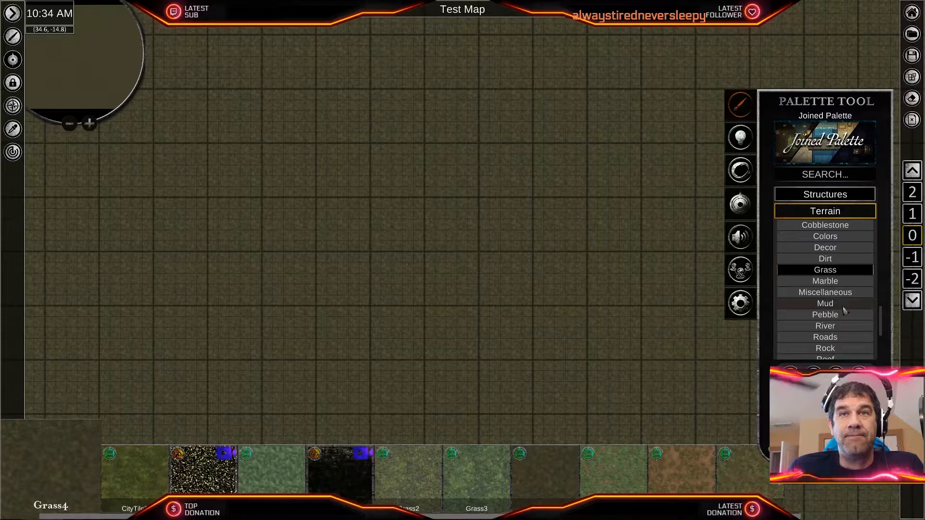
scroll(844, 311, down, 2)
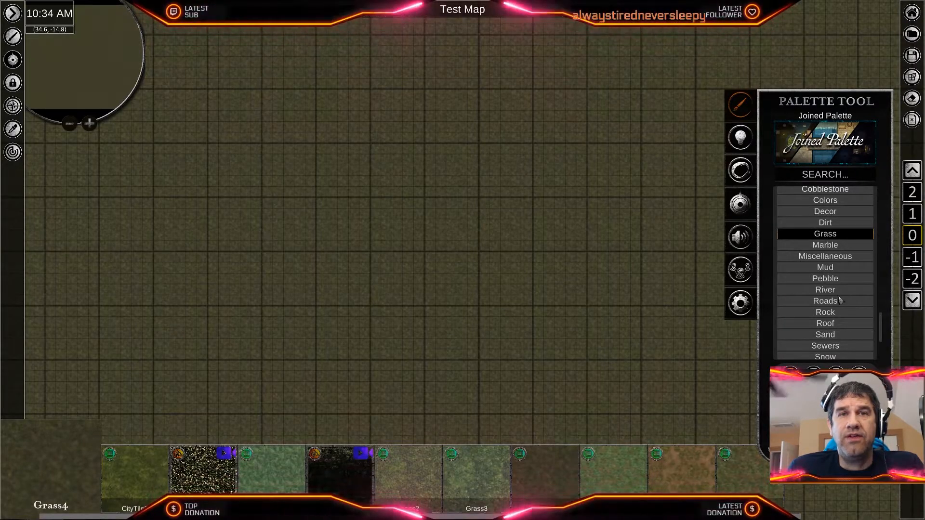
scroll(839, 300, down, 3)
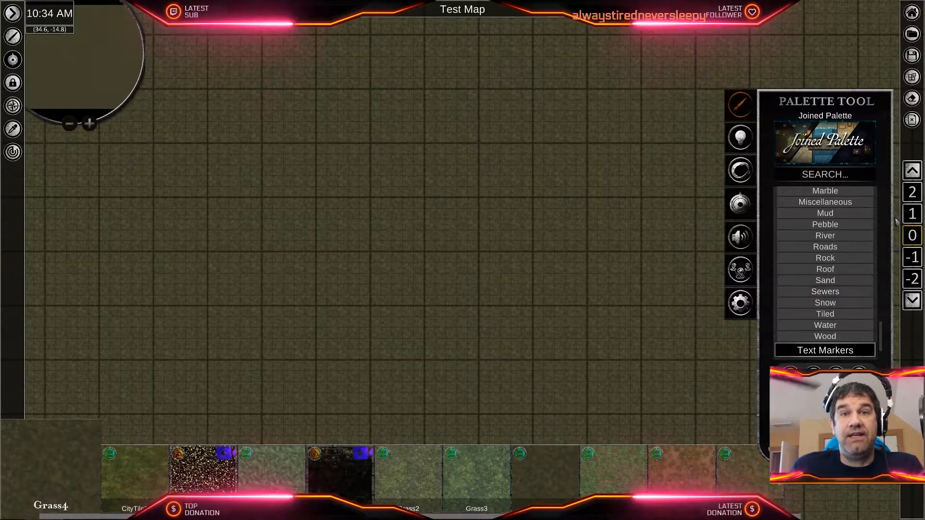
scroll(845, 302, up, 5)
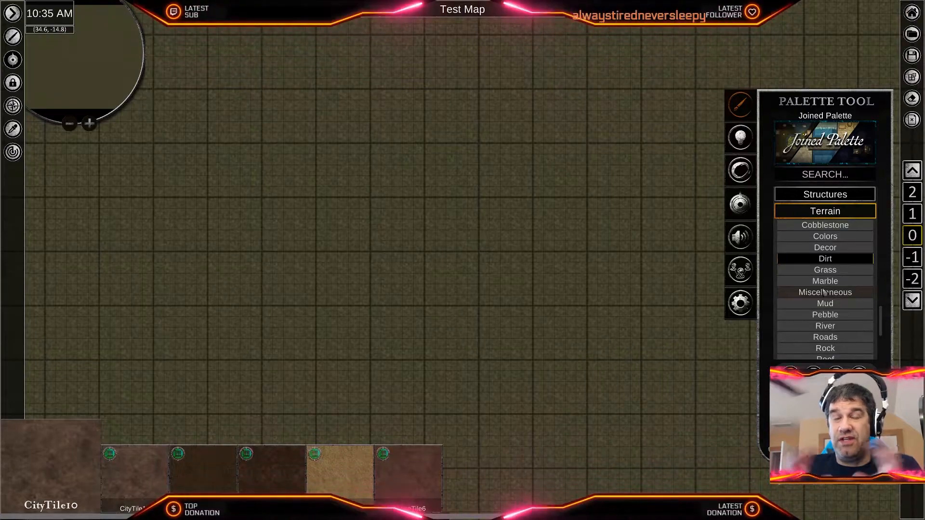
scroll(825, 292, down, 1)
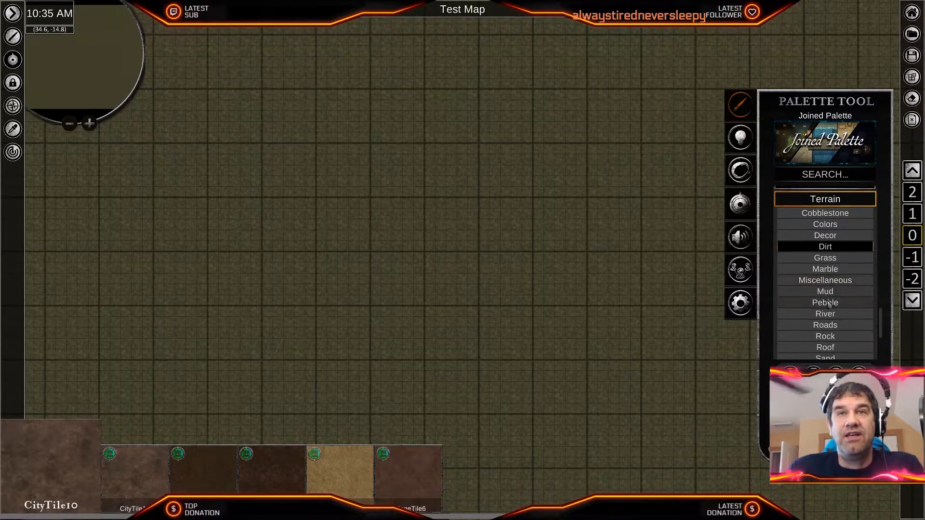
click(837, 259)
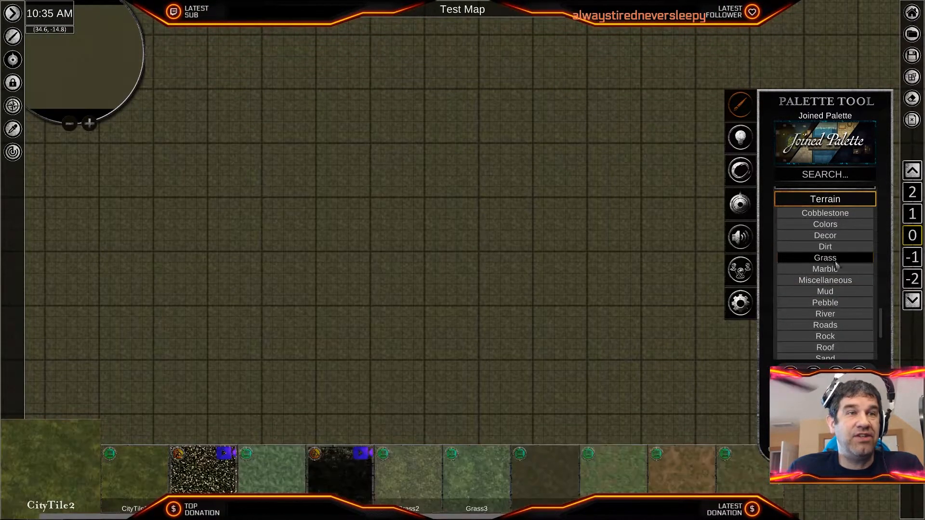
click(682, 477)
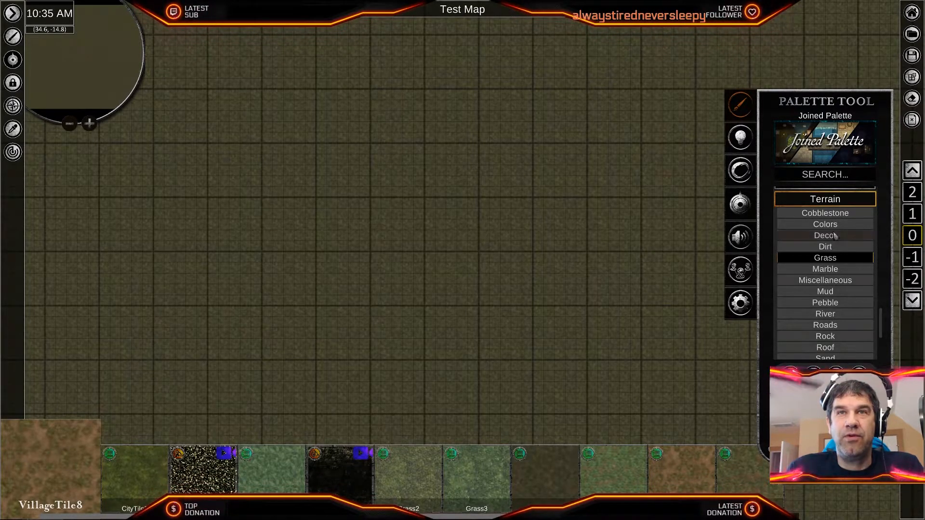
- Try the Dirt2 texture from the Dirt terrain subcategory, and select CityTile10 instead
click(826, 248)
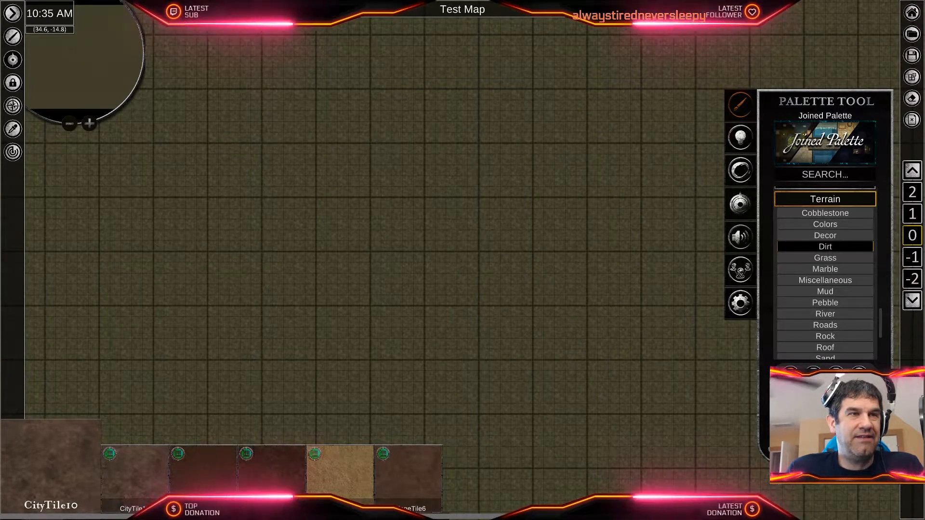
click(256, 483)
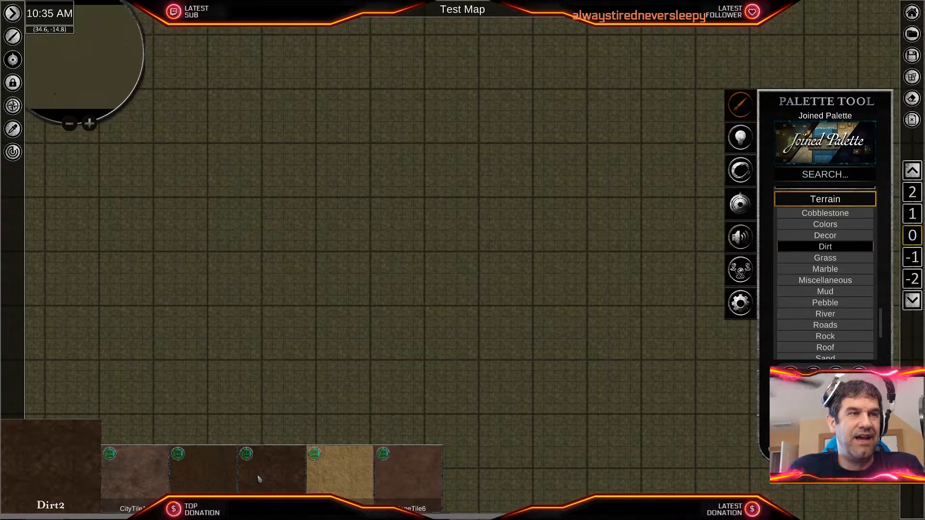
scroll(451, 422, up, 3)
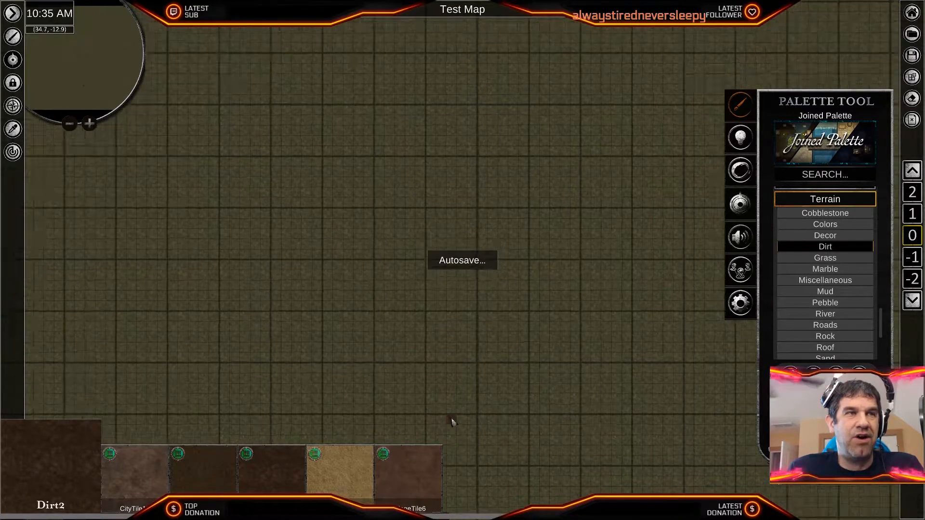
click(122, 484)
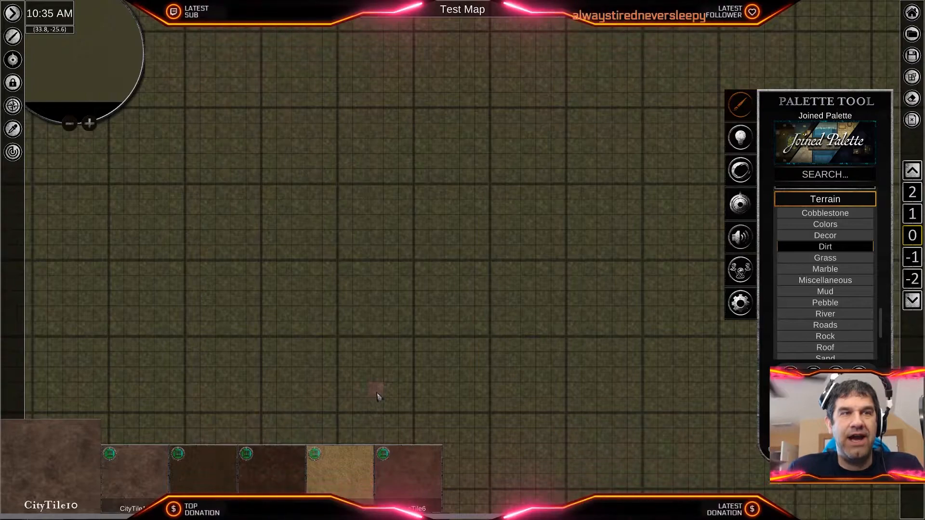
- Lay three overlapping, stair-stepped rectangles of CityTile10 dirt across the middle of the grass
scroll(377, 396, down, 1)
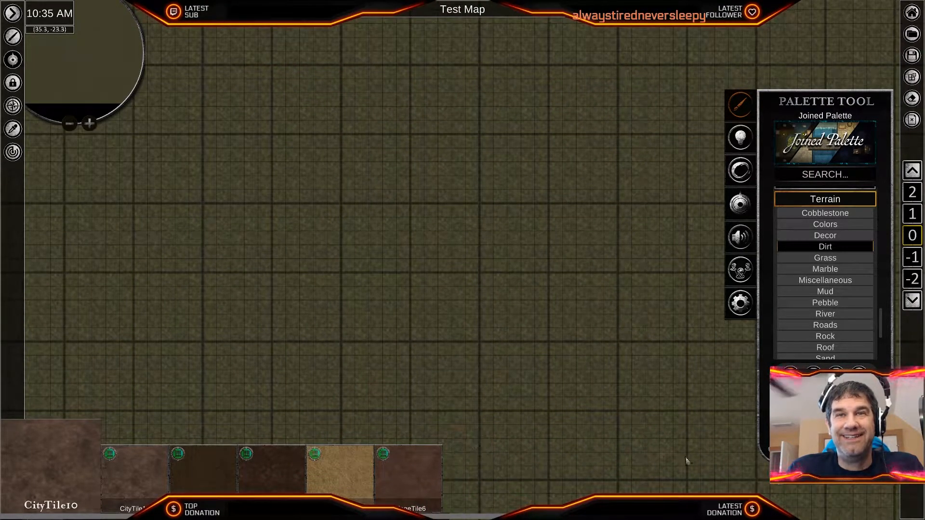
click(350, 340)
mouse_move(350, 340)
mouse_down()
mouse_move(404, 294)
mouse_move(448, 287)
mouse_up()
drag(392, 232, 501, 282)
mouse_move(445, 183)
mouse_down()
mouse_move(512, 216)
mouse_move(542, 211)
mouse_up()
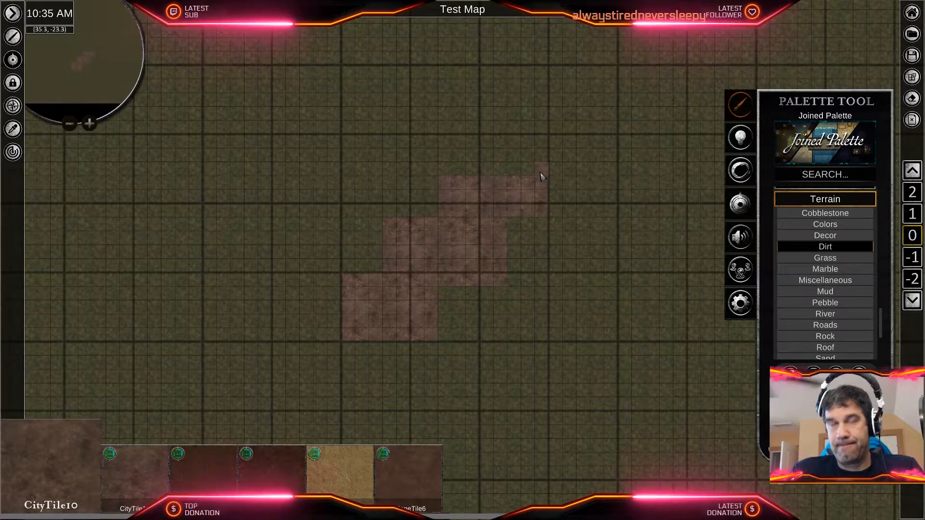
- Select the three stair-stepped dirt rectangles together and delete them
click(509, 200)
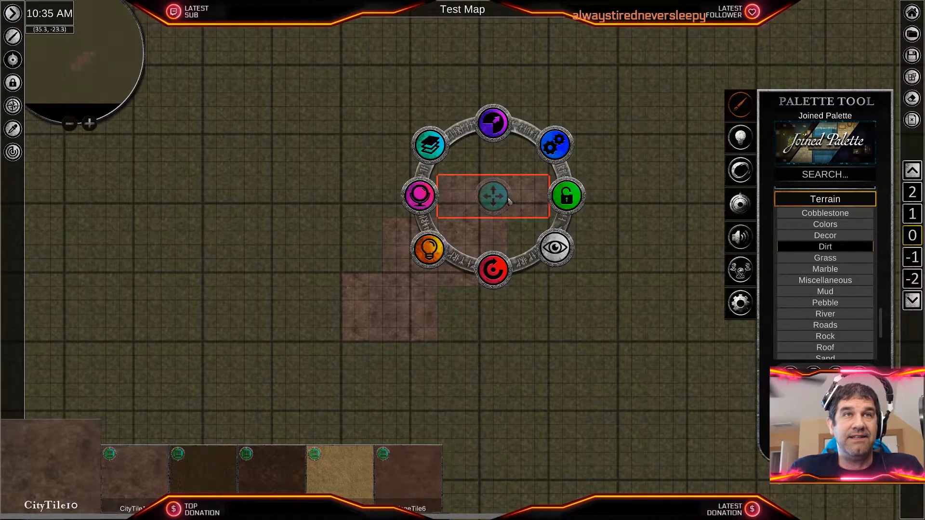
shift+click(392, 309)
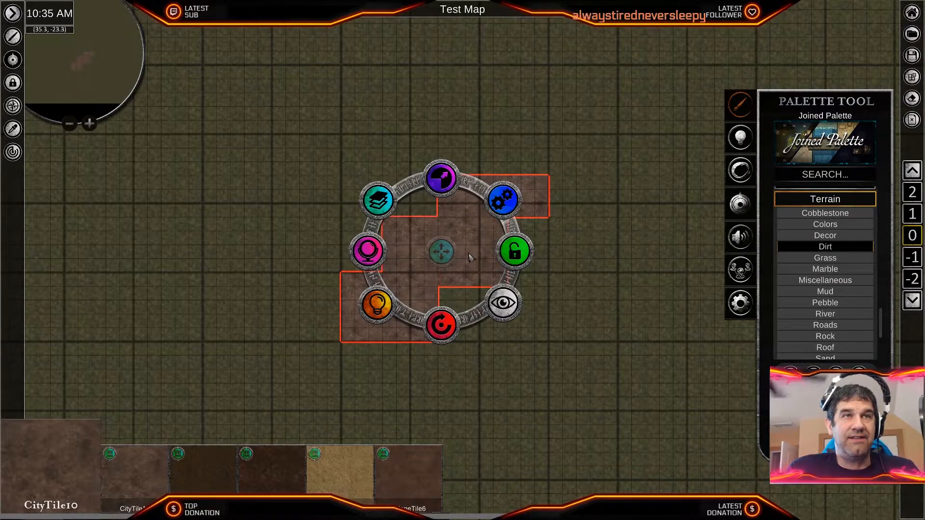
key(Delete)
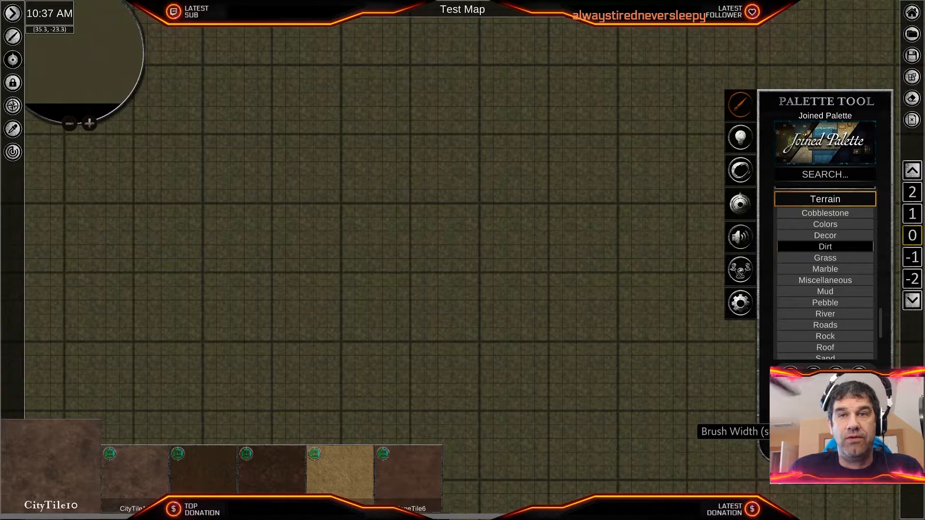
- Stamp a test circle of CityTile10 dirt with the round brush, and delete both test circles from the grass
scroll(530, 383, up, 5)
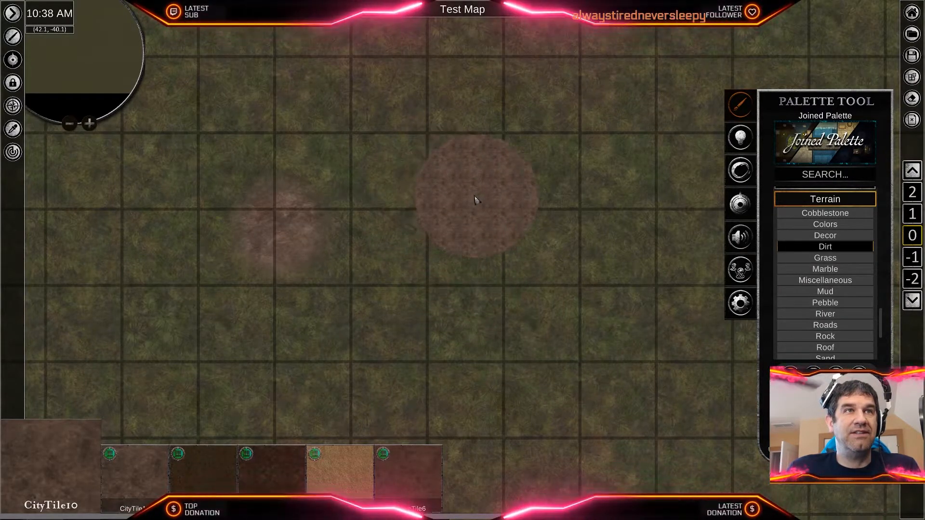
click(448, 188)
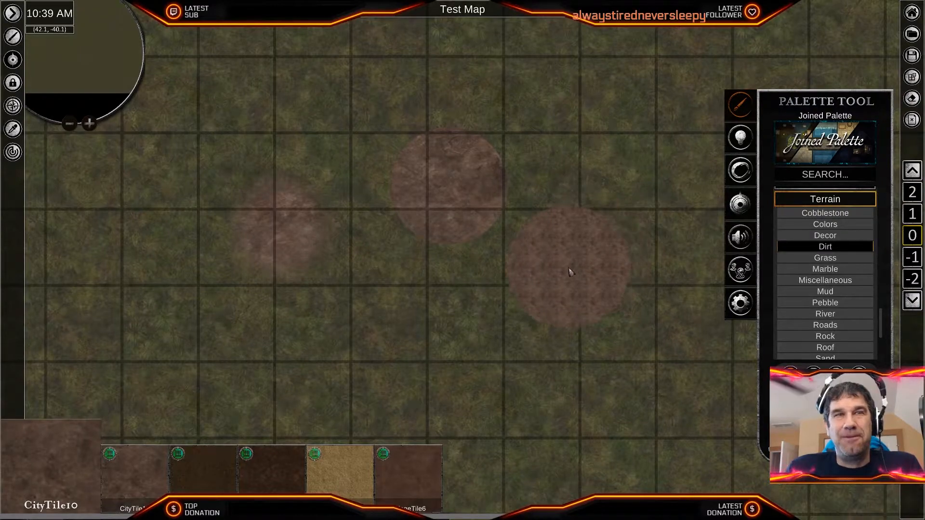
click(464, 204)
key(Delete)
click(294, 225)
key(Delete)
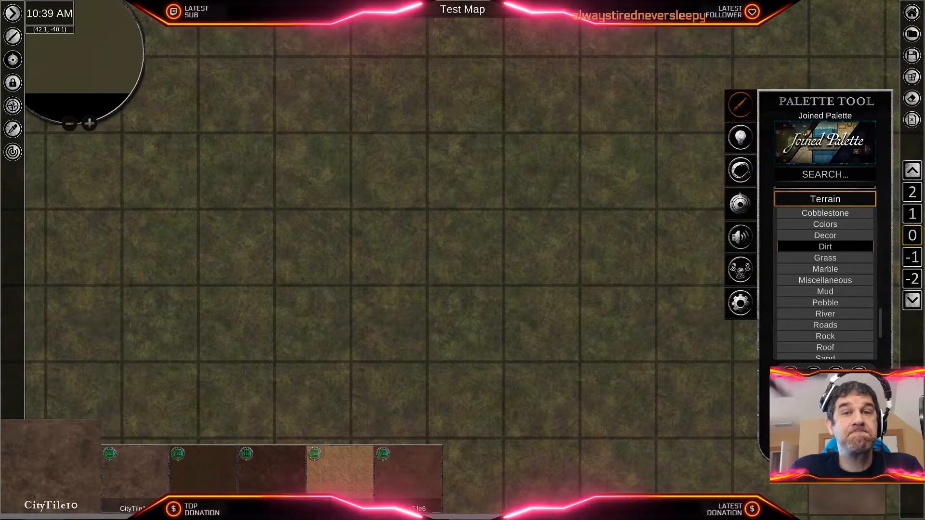
click(347, 291)
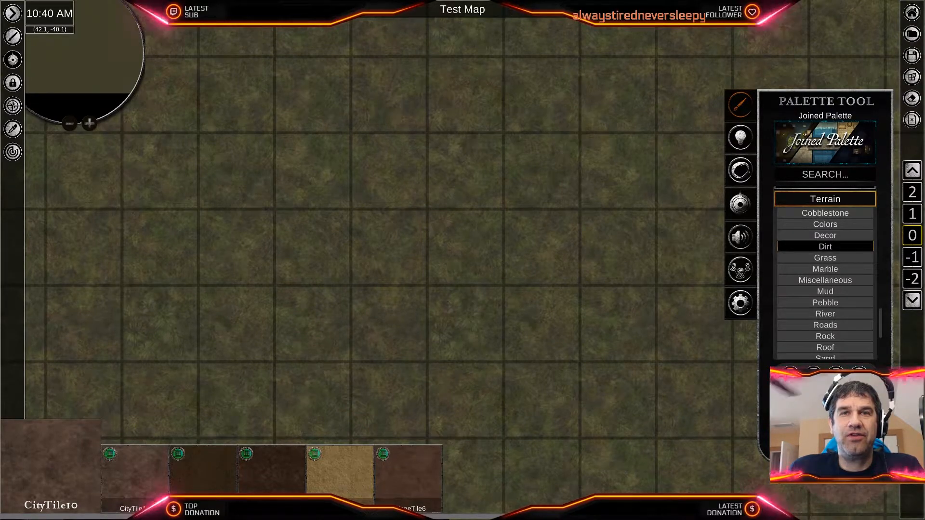
click(485, 305)
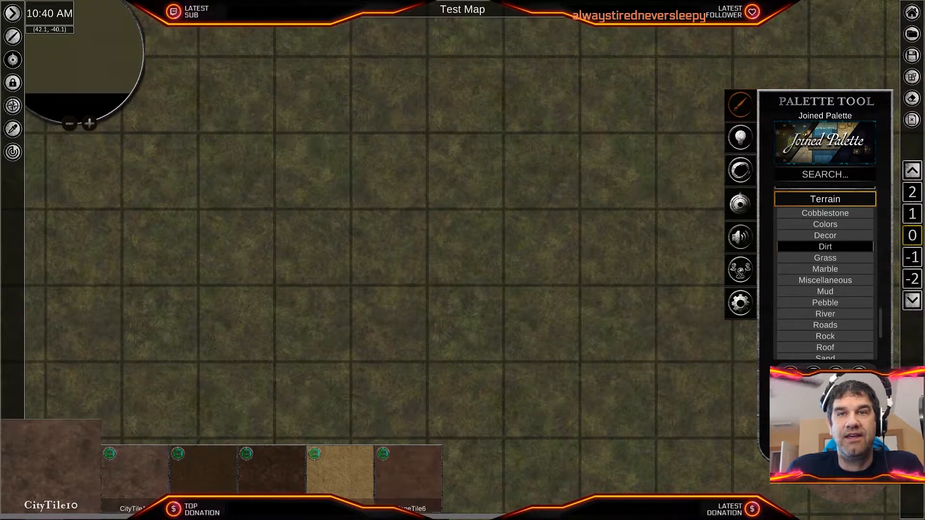
- Paint a winding CityTile10 dirt road from the map's lower-left edge to its right edge, with a branch from the upper edge joining it
scroll(505, 295, down, 5)
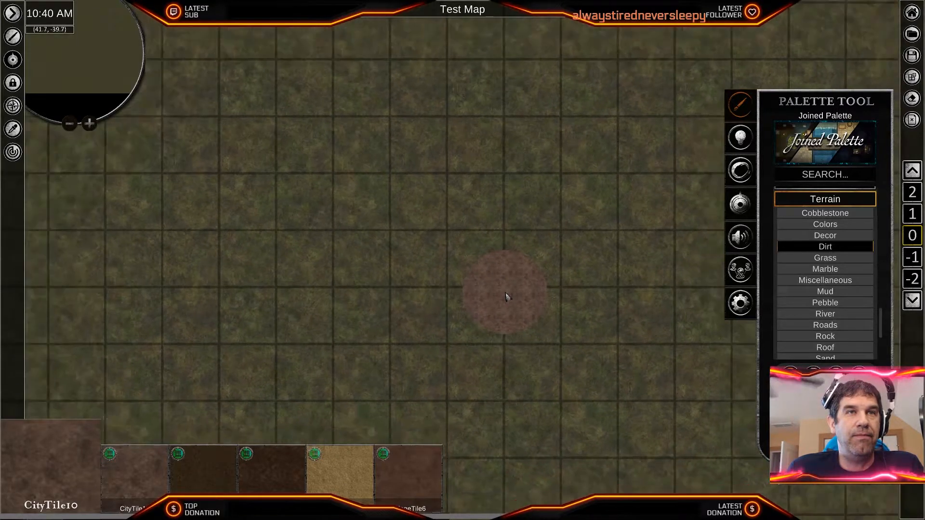
scroll(505, 295, down, 5)
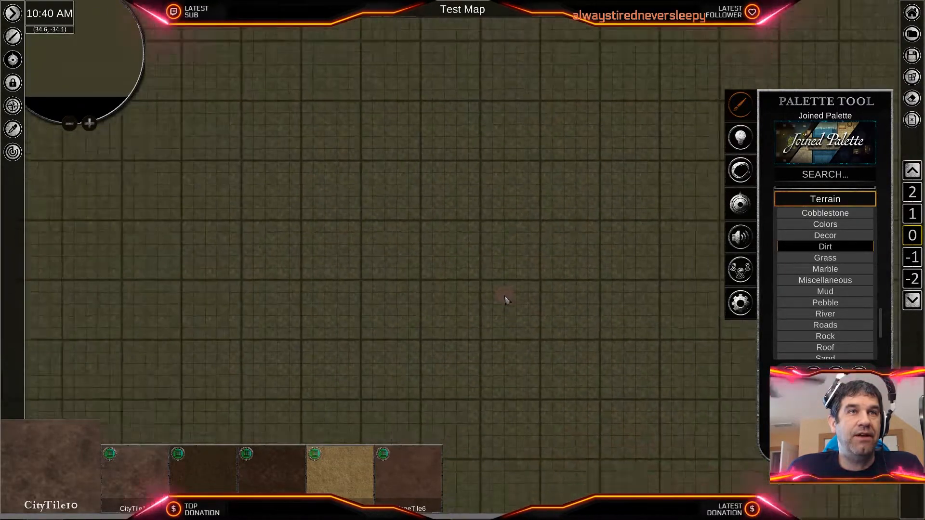
scroll(505, 300, up, 3)
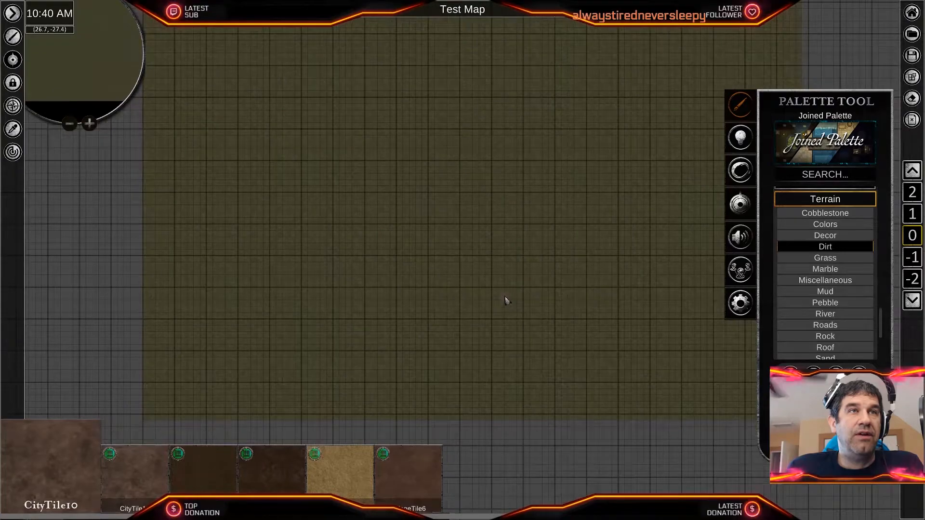
scroll(463, 265, up, 1)
scroll(468, 275, up, 1)
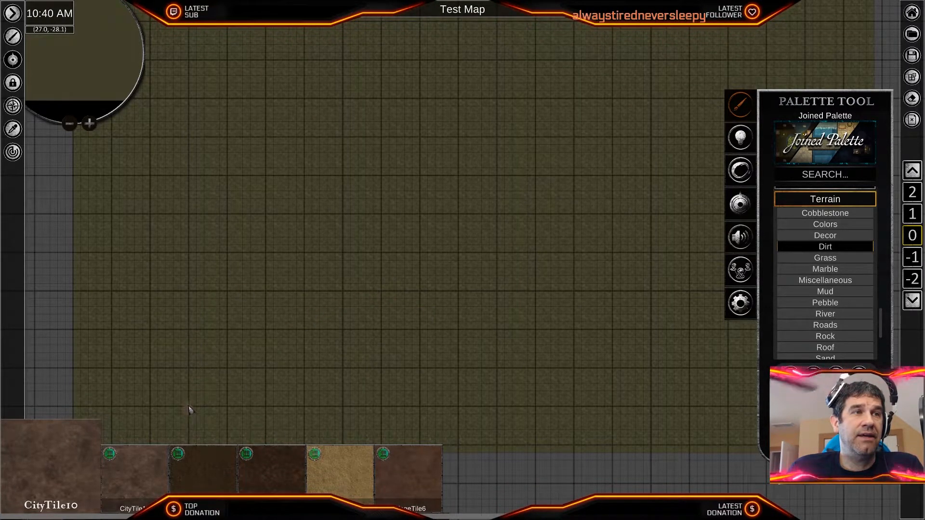
scroll(258, 362, down, 2)
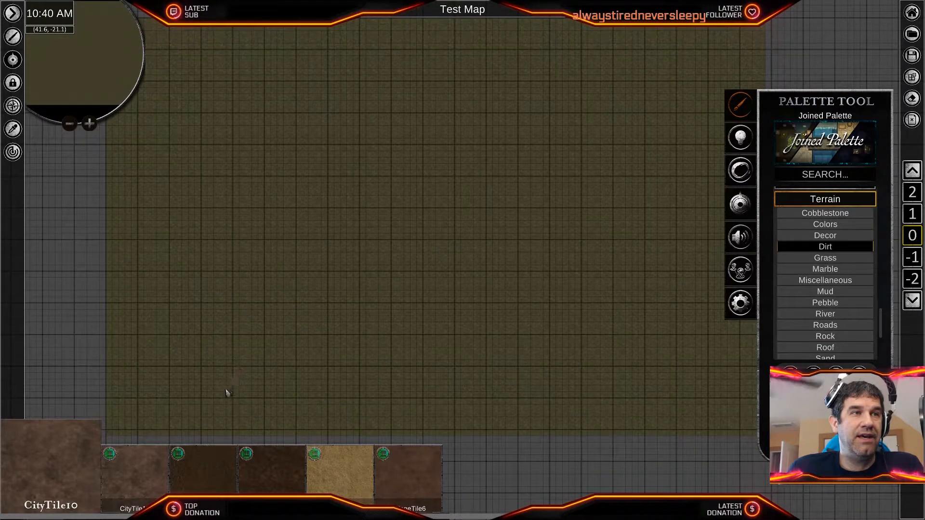
mouse_move(144, 439)
mouse_down()
mouse_move(185, 406)
mouse_move(222, 348)
mouse_move(291, 304)
mouse_move(324, 260)
mouse_move(406, 246)
mouse_move(491, 255)
mouse_up()
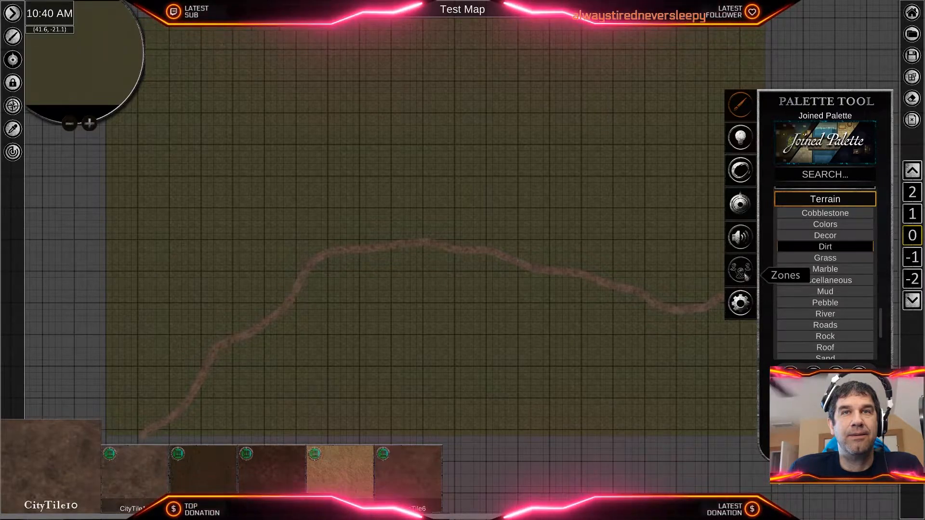
middle_drag(802, 67, 693, 97)
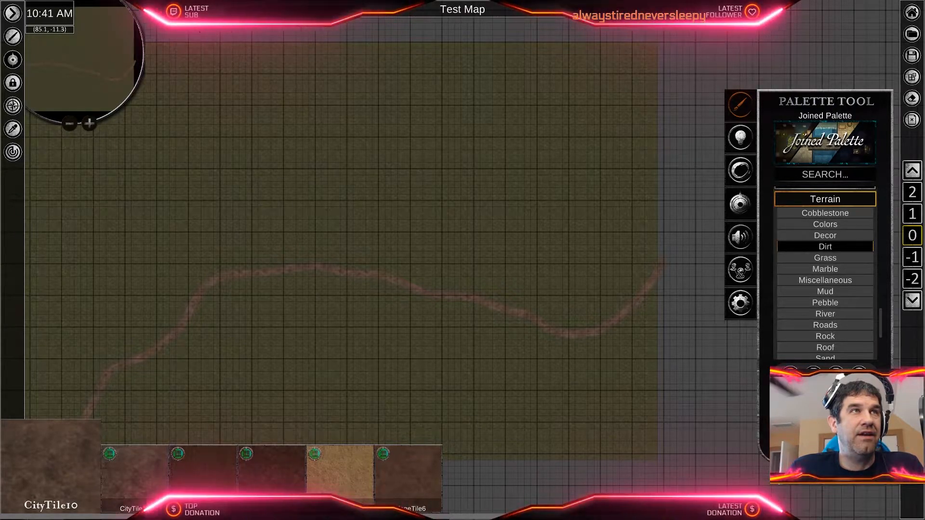
middle_drag(241, 137, 336, 144)
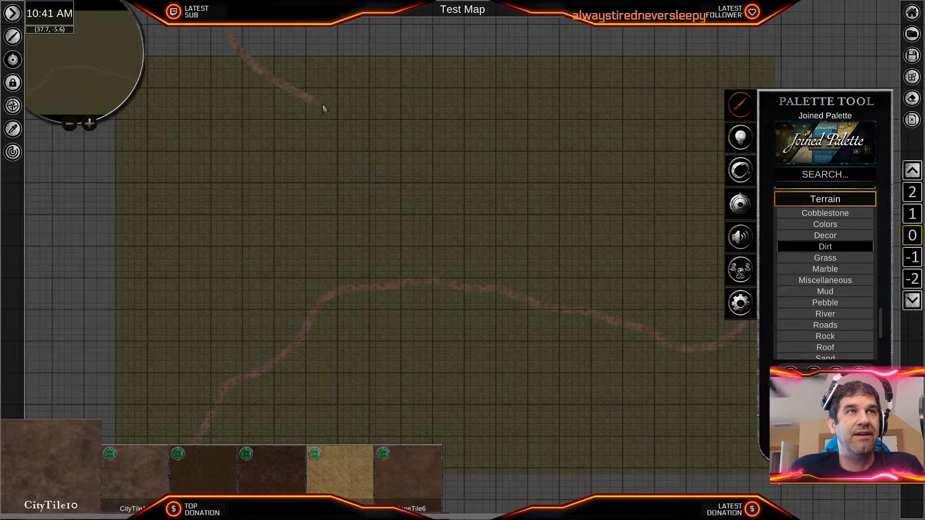
mouse_move(384, 166)
mouse_down()
mouse_move(422, 261)
mouse_move(461, 285)
mouse_up()
- Widen the dirt road's southwest end by brushing more CityTile10 alongside it from the map's lower edge
scroll(384, 344, up, 4)
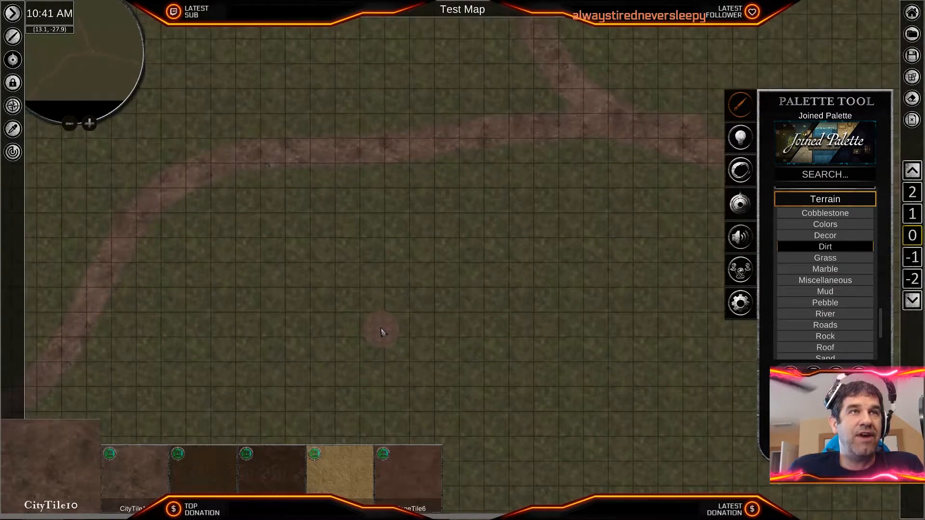
scroll(382, 331, up, 2)
middle_drag(367, 178, 683, 188)
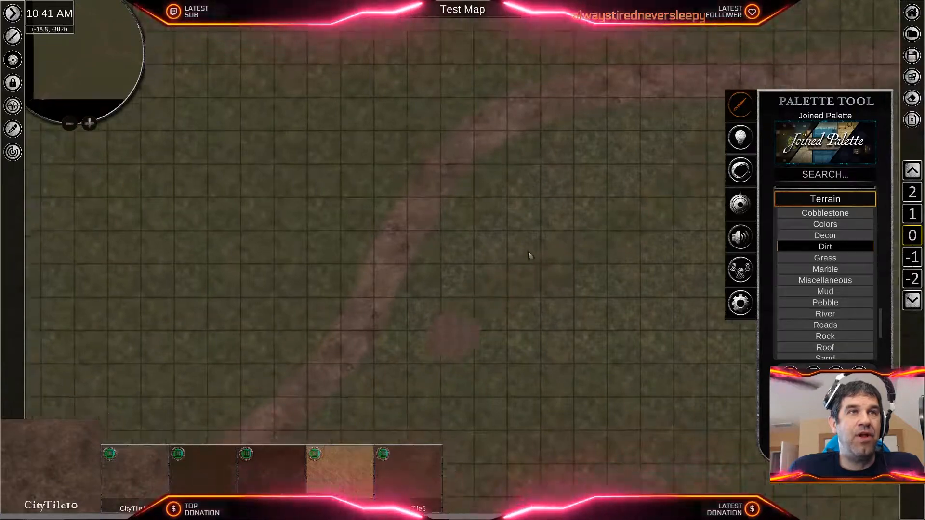
middle_drag(512, 281, 595, 152)
middle_drag(308, 306, 605, 133)
middle_drag(374, 340, 510, 212)
middle_drag(419, 315, 558, 196)
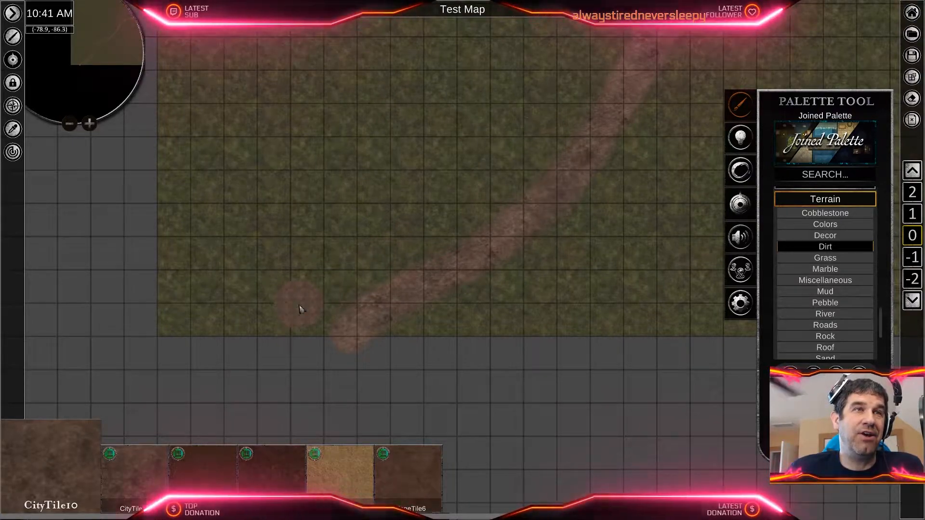
mouse_move(351, 341)
mouse_down()
mouse_move(428, 262)
mouse_move(386, 289)
mouse_move(530, 207)
mouse_up()
middle_drag(593, 152, 405, 295)
mouse_move(385, 333)
mouse_down()
mouse_move(443, 267)
mouse_move(451, 241)
mouse_move(457, 249)
mouse_move(464, 210)
mouse_move(502, 154)
mouse_up()
- Brush more CityTile10 along the road's first bend and the stretch running northeast from it to widen them
middle_drag(504, 156, 366, 369)
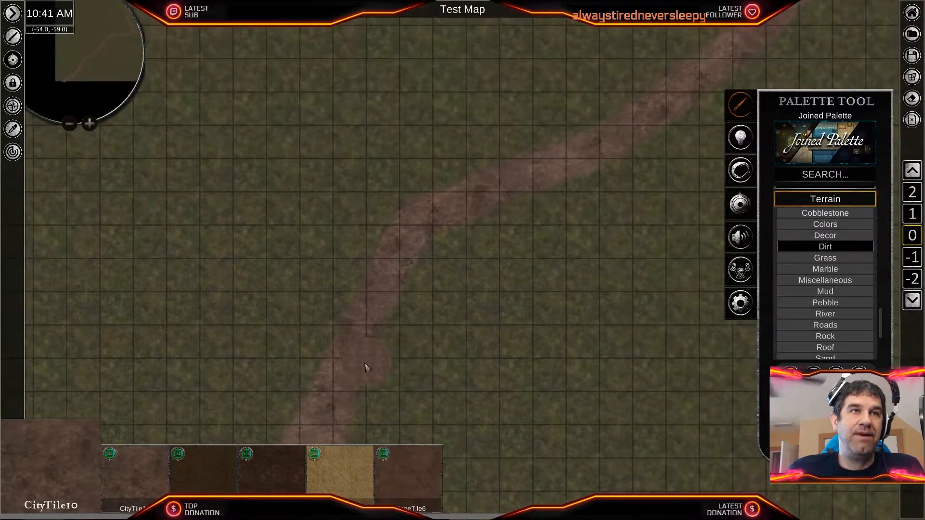
mouse_move(367, 368)
mouse_down()
mouse_move(377, 341)
mouse_move(350, 358)
mouse_move(361, 305)
mouse_move(386, 233)
mouse_move(407, 208)
mouse_up()
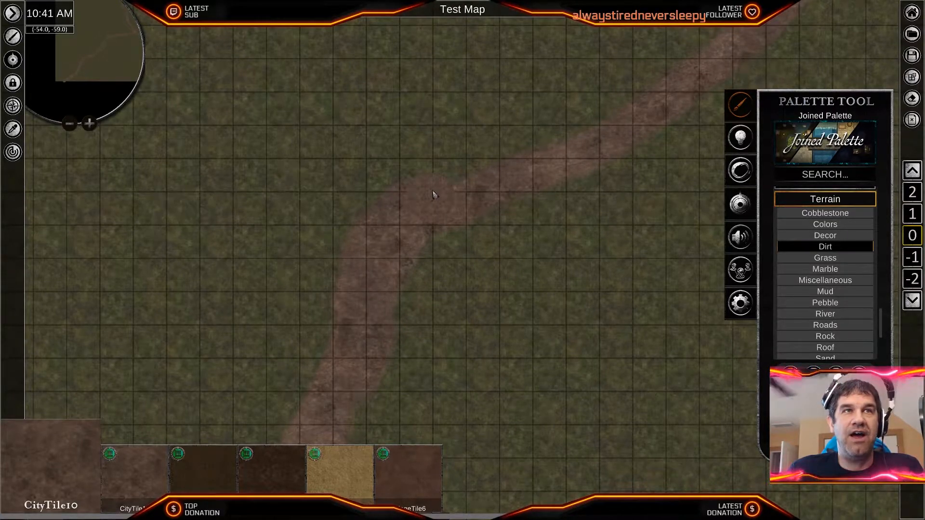
mouse_move(565, 190)
middle_down()
mouse_move(480, 238)
mouse_move(414, 213)
middle_up()
drag(342, 277, 445, 246)
middle_drag(512, 214, 343, 332)
drag(312, 339, 391, 277)
mouse_move(506, 225)
middle_down()
mouse_move(461, 286)
mouse_move(351, 334)
middle_up()
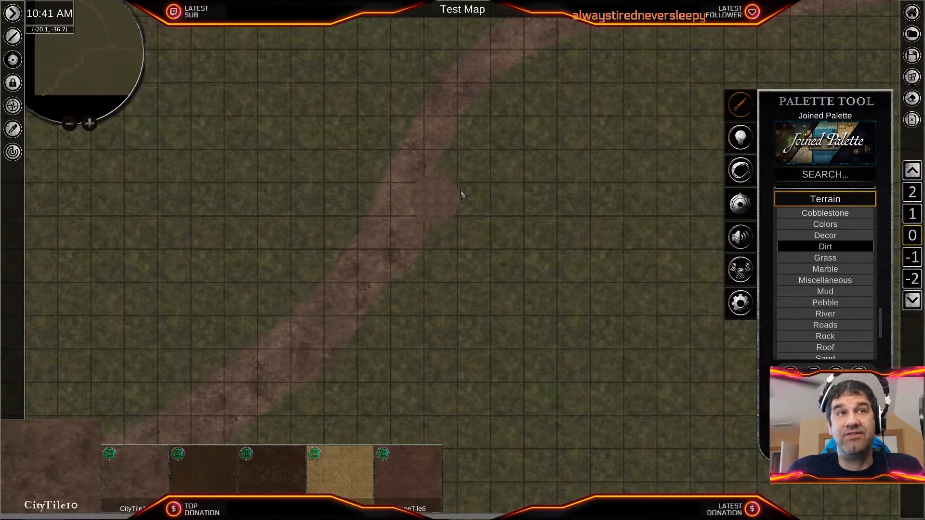
middle_drag(458, 196, 397, 305)
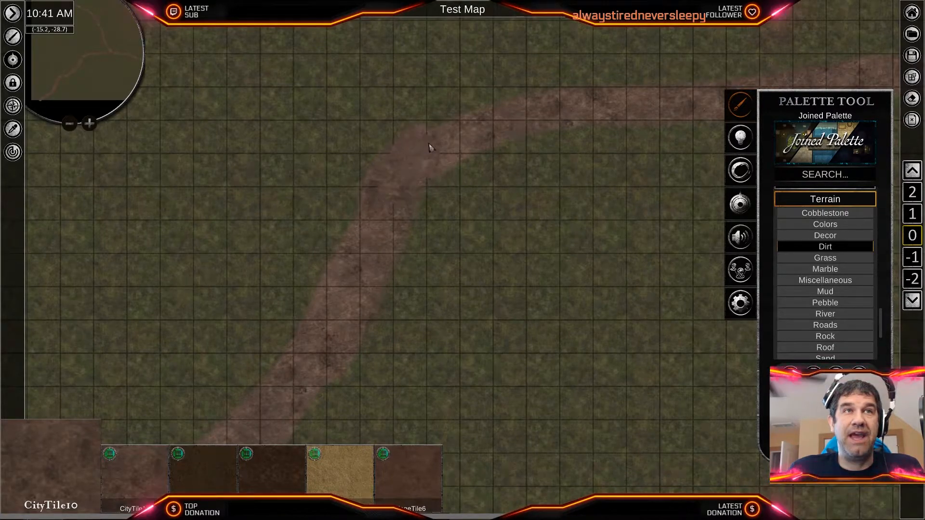
- Widen the road's second bend and the nearly level stretch leading east to the branch junction
drag(431, 145, 543, 104)
mouse_move(559, 138)
middle_down()
mouse_move(439, 277)
mouse_move(414, 273)
middle_up()
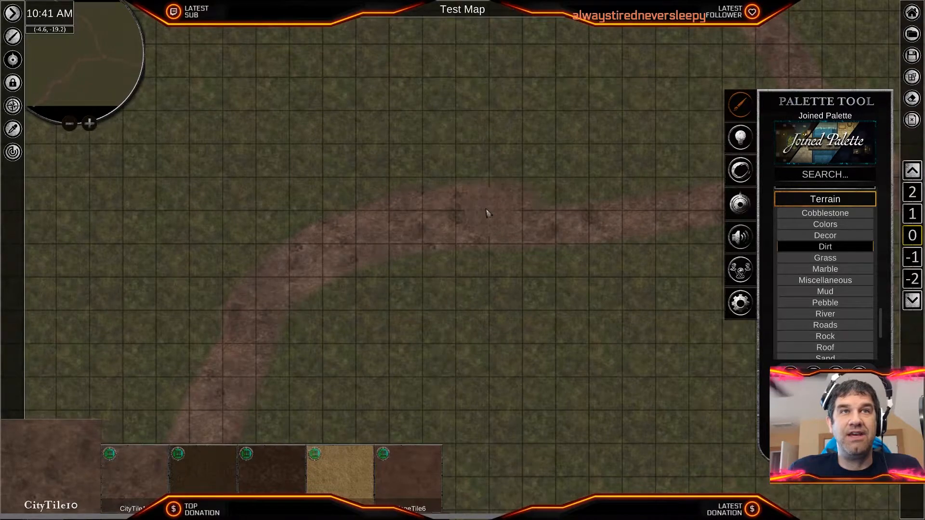
middle_drag(582, 211, 289, 312)
drag(331, 279, 393, 283)
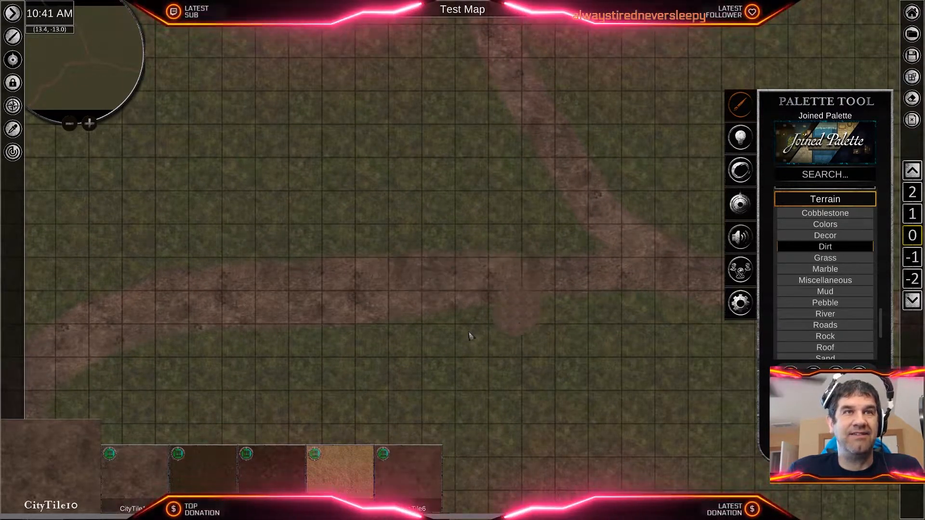
middle_drag(489, 322, 346, 352)
drag(346, 324, 345, 323)
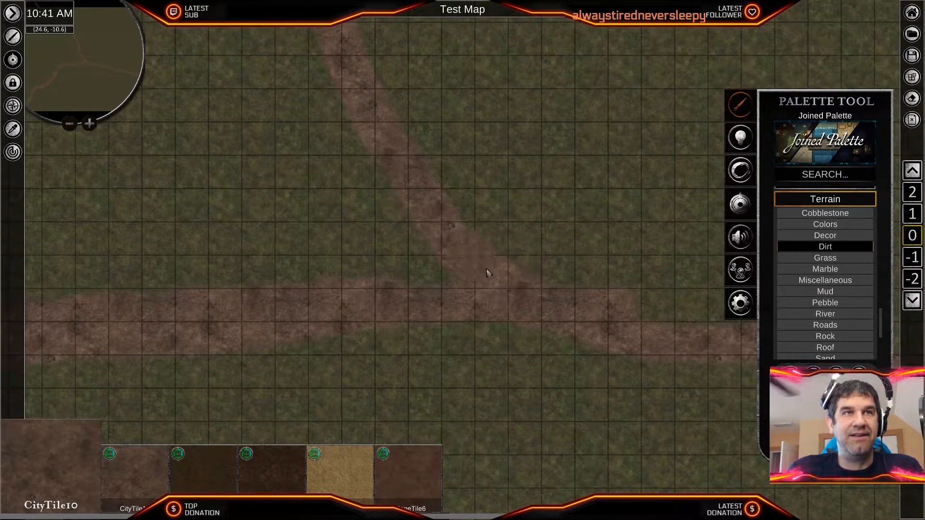
- Widen the fork by painting dirt along the main road's lower side and the branch's northeast side
mouse_move(293, 347)
mouse_down()
mouse_move(355, 361)
mouse_move(392, 341)
mouse_up()
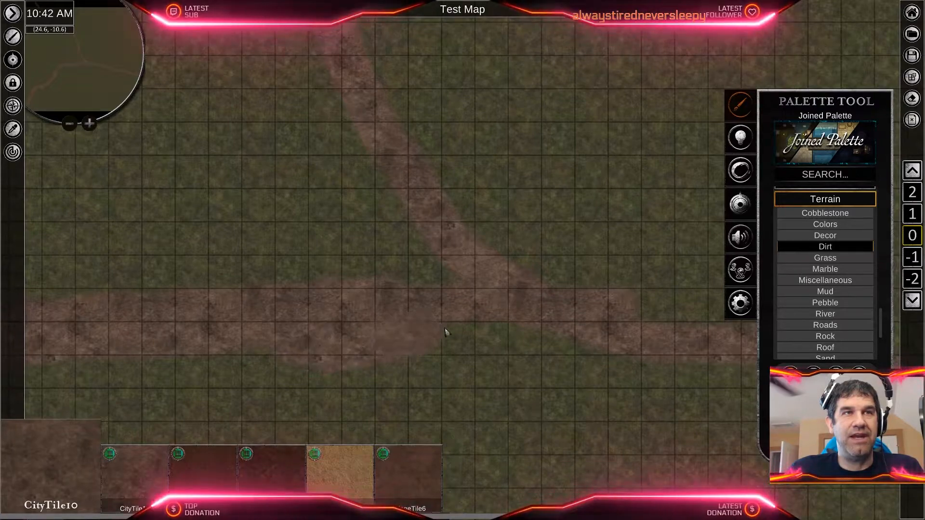
mouse_move(483, 331)
mouse_down()
mouse_move(454, 353)
mouse_move(423, 354)
mouse_move(506, 339)
mouse_up()
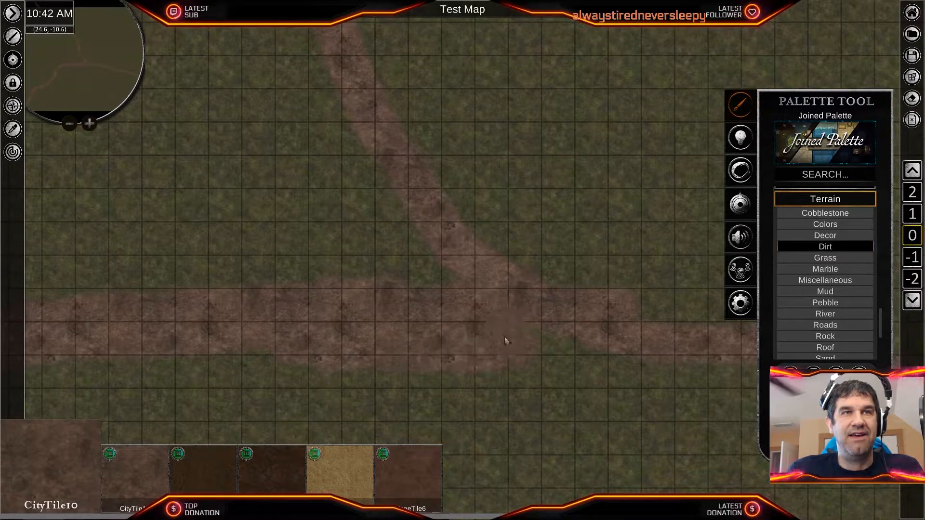
drag(457, 201, 540, 248)
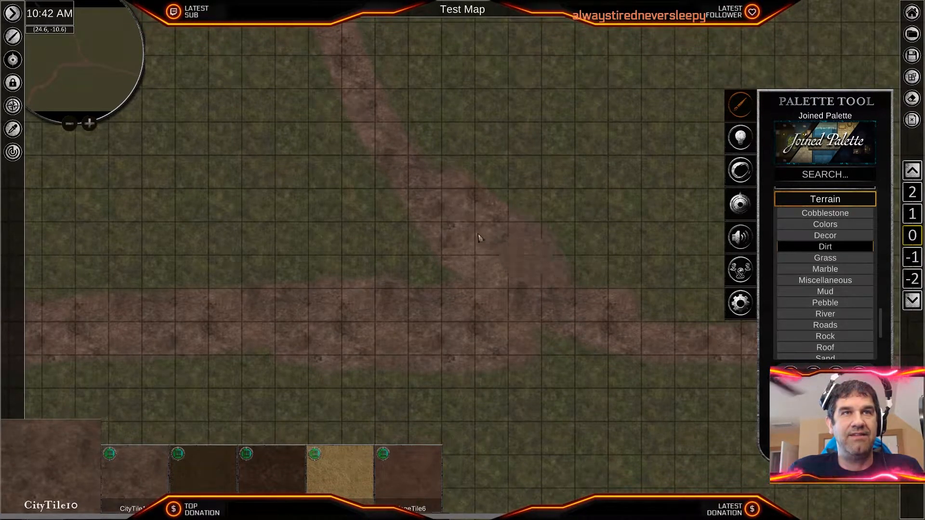
drag(527, 350, 644, 364)
middle_drag(511, 324, 418, 258)
drag(516, 256, 513, 232)
mouse_move(491, 300)
mouse_down()
mouse_move(573, 308)
mouse_move(629, 293)
mouse_move(562, 258)
mouse_move(541, 305)
mouse_up()
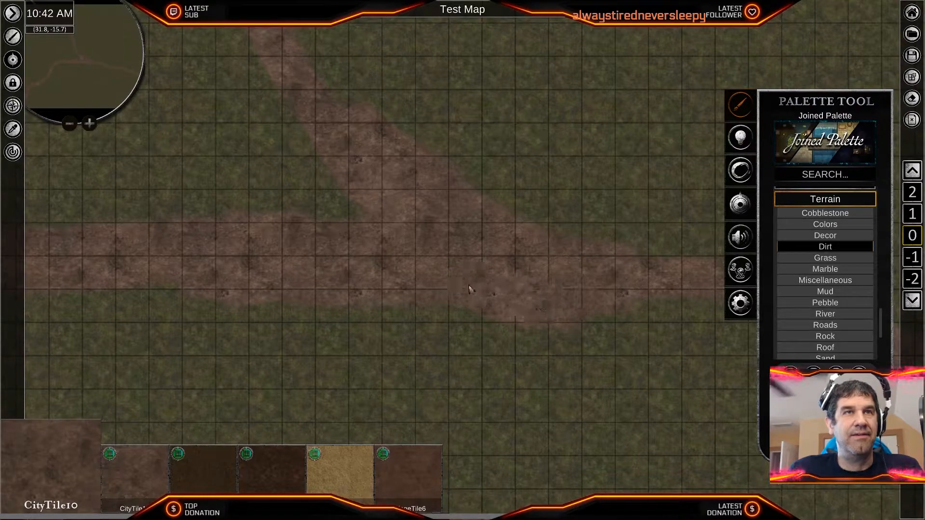
- Even out the dirt at the fork and extend the widened road eastward beyond it
mouse_move(501, 278)
middle_down()
mouse_move(423, 264)
mouse_move(403, 284)
middle_up()
drag(390, 293, 452, 290)
mouse_move(443, 250)
mouse_down()
mouse_move(568, 262)
mouse_move(481, 276)
mouse_move(597, 321)
mouse_move(576, 322)
mouse_up()
middle_drag(560, 305, 378, 258)
middle_drag(316, 248, 654, 333)
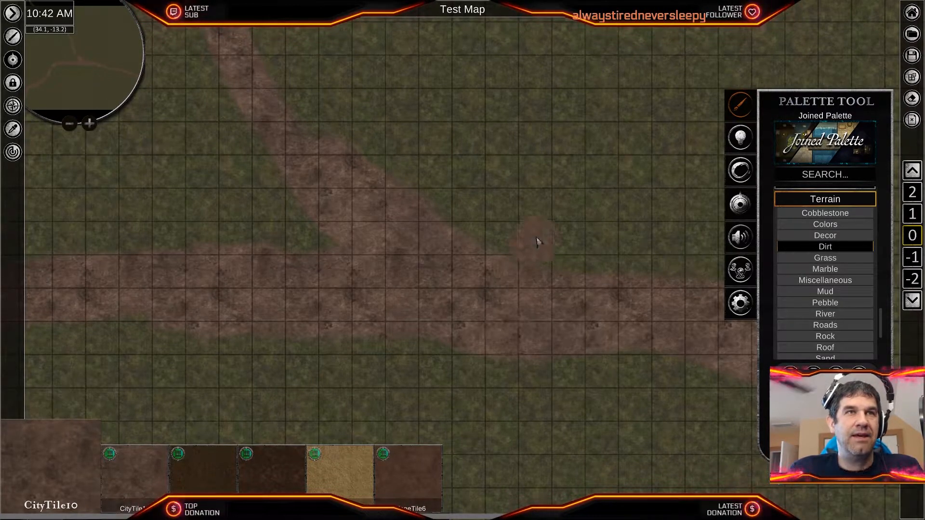
- Select the dirt strokes that form the main road and its forking branch together
right_click(432, 244)
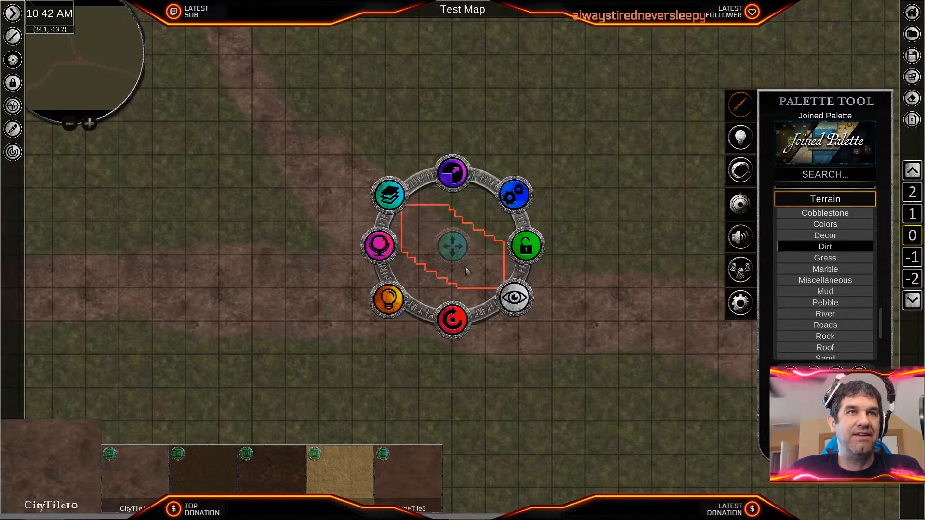
right_click(395, 331)
right_click(346, 207)
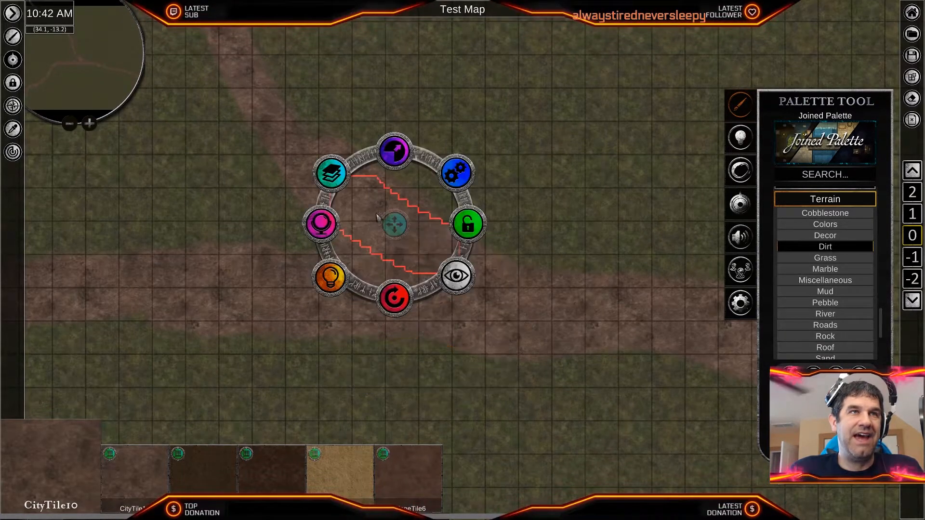
click(351, 143)
middle_drag(608, 389, 260, 277)
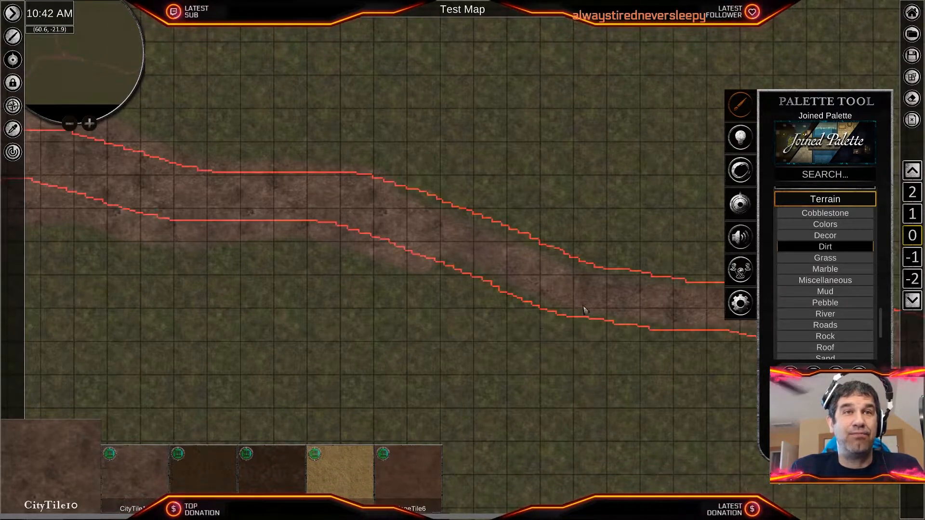
scroll(413, 355, down, 7)
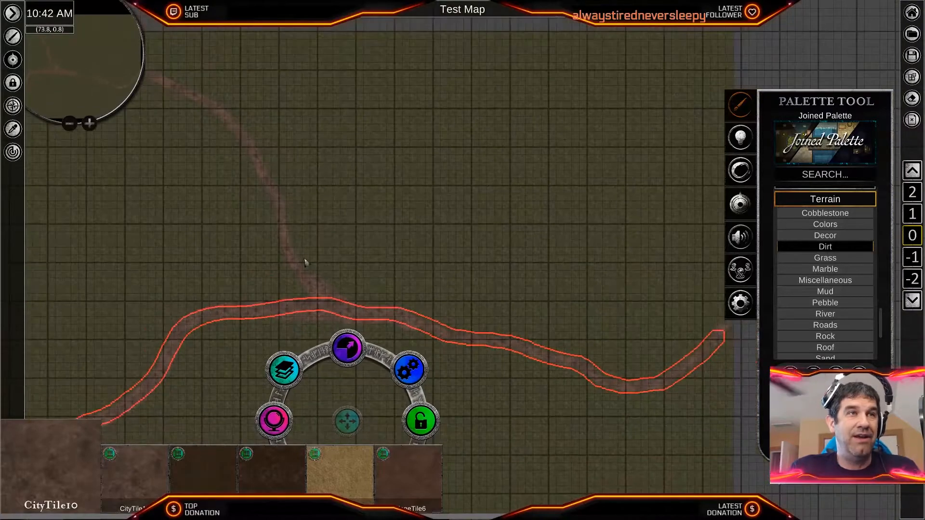
click(287, 233)
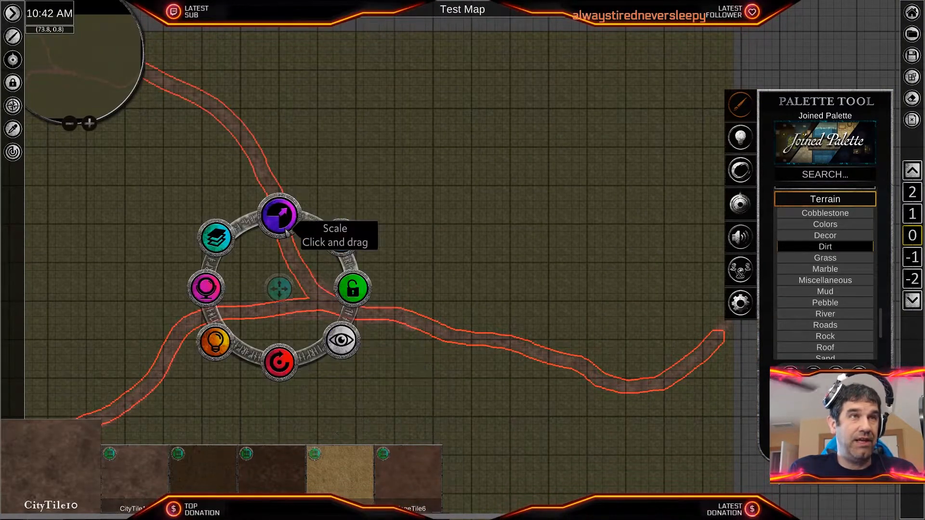
middle_drag(413, 270, 571, 304)
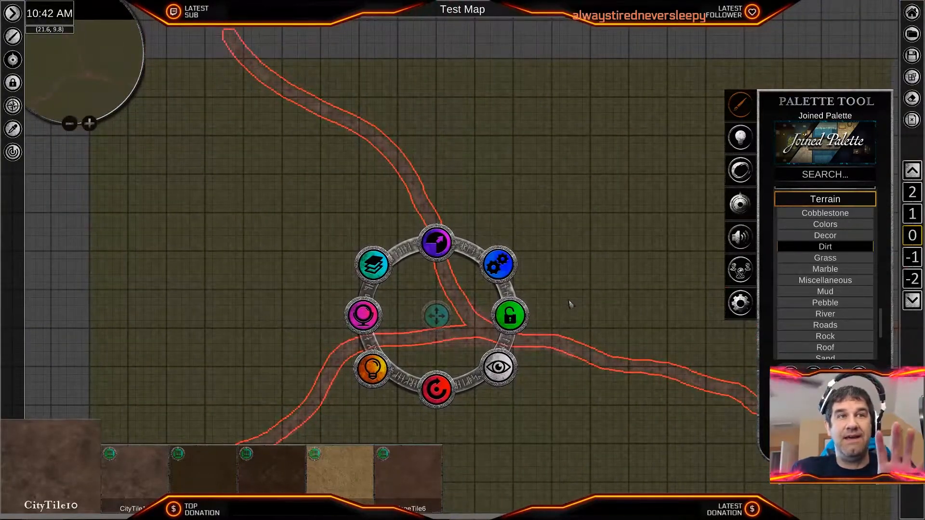
scroll(561, 305, up, 3)
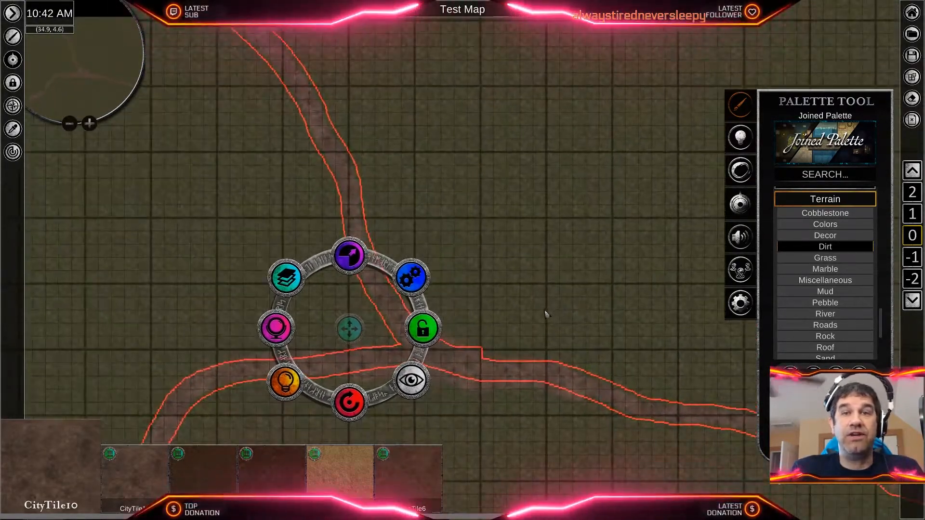
- Group the selected road tiles and clear the selection
click(412, 277)
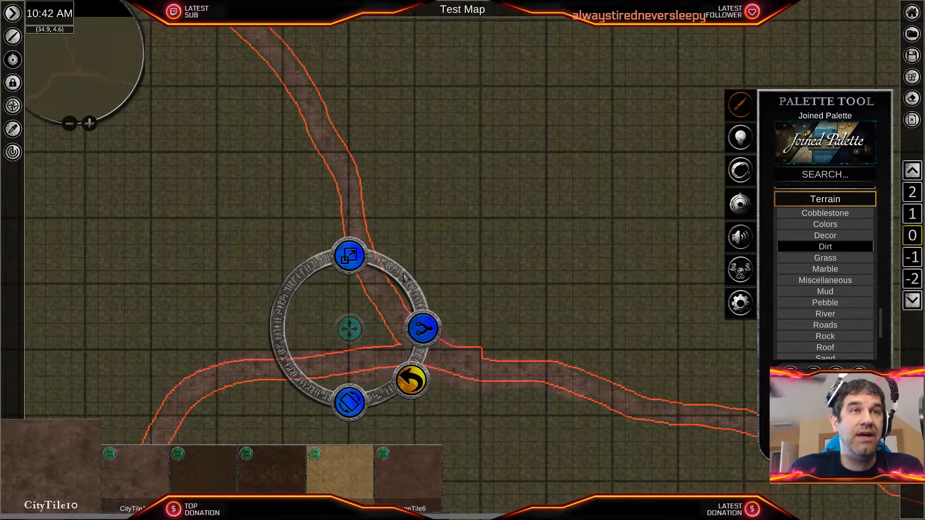
click(420, 332)
click(411, 380)
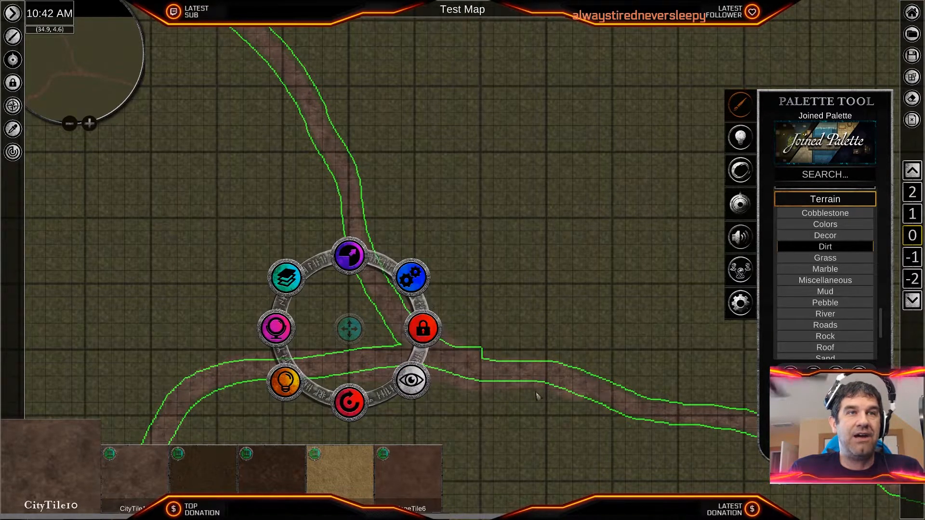
click(525, 324)
click(575, 429)
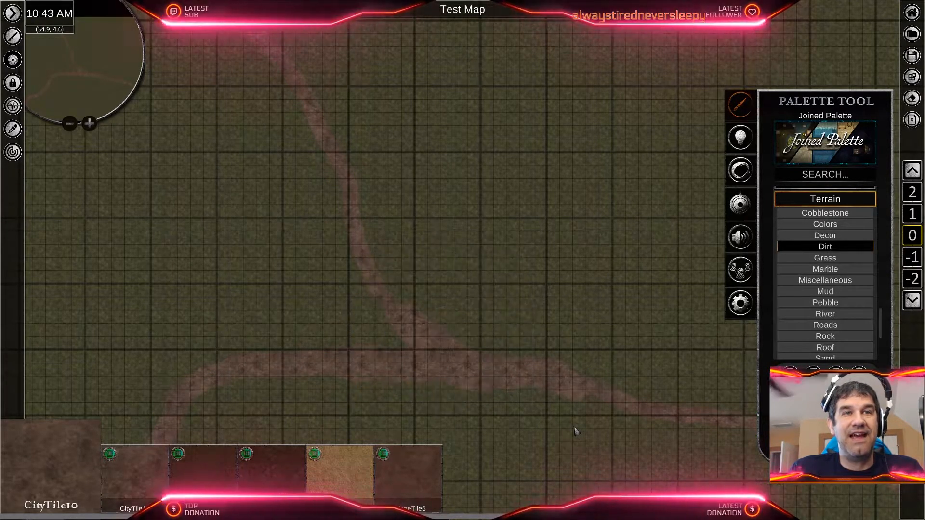
- Widen the main road southeast of the fork by brushing CityTile10 along its lower side
scroll(554, 425, up, 5)
middle_drag(552, 389, 399, 278)
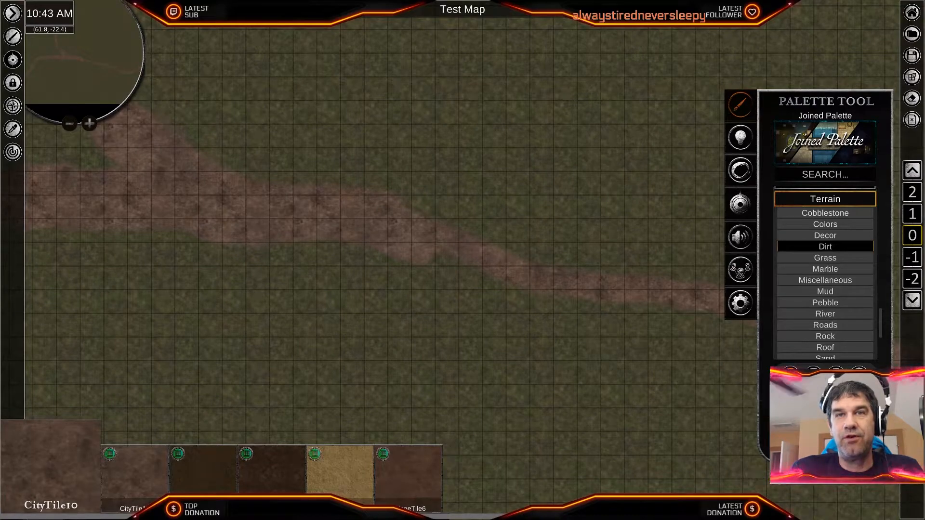
mouse_move(499, 279)
mouse_down()
mouse_move(437, 256)
mouse_move(550, 292)
mouse_up()
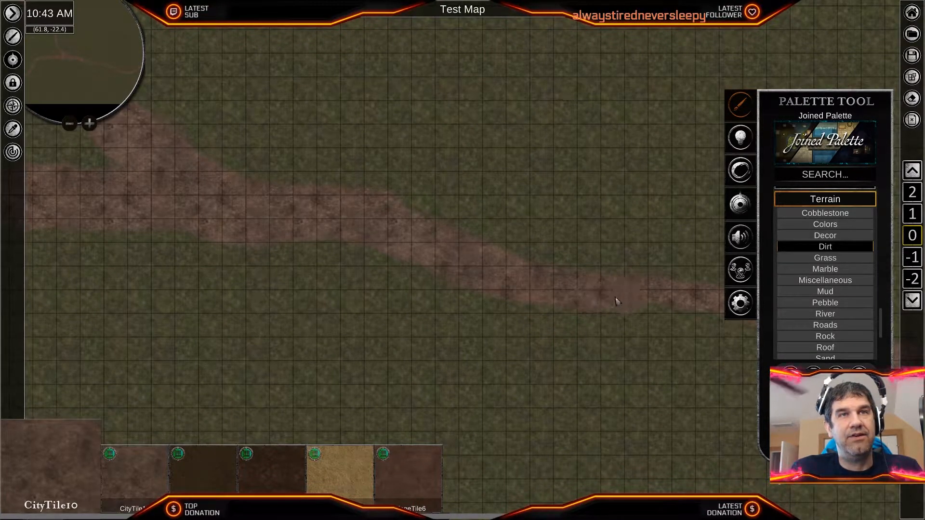
middle_drag(659, 304, 348, 281)
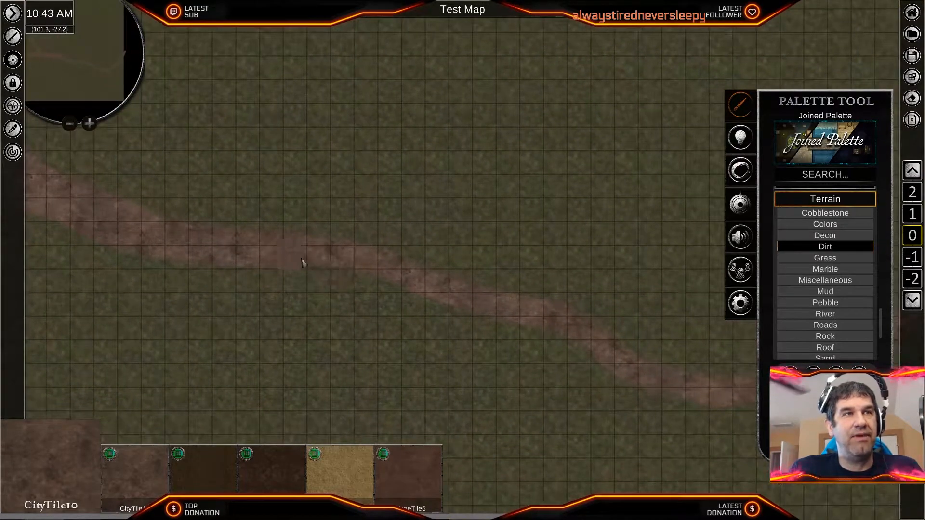
middle_drag(544, 334, 320, 181)
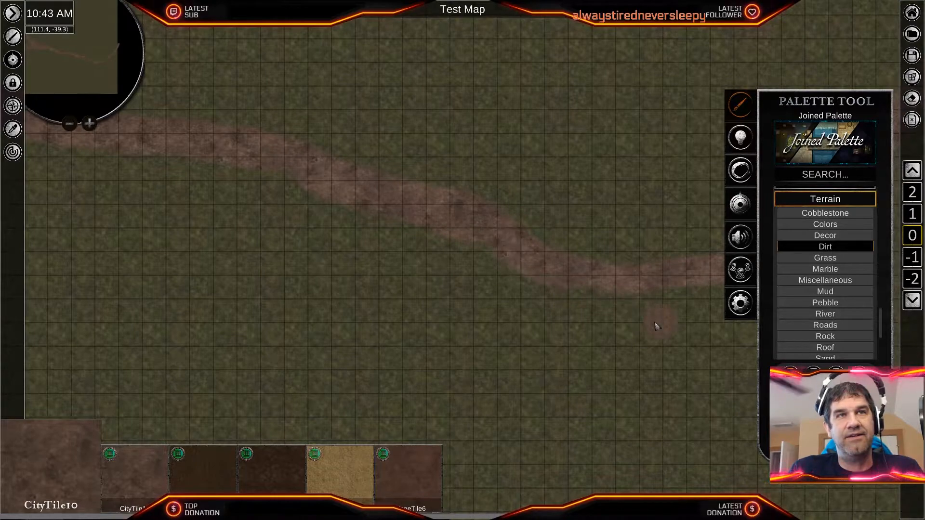
- Widen the road's last bend and its northeast climb to the map's east edge with more CityTile10
middle_drag(660, 325, 402, 310)
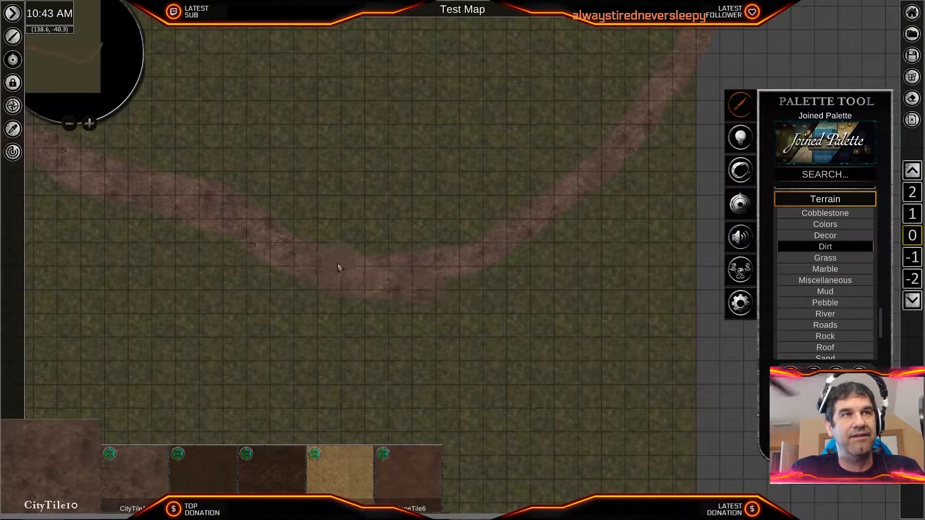
drag(429, 295, 484, 288)
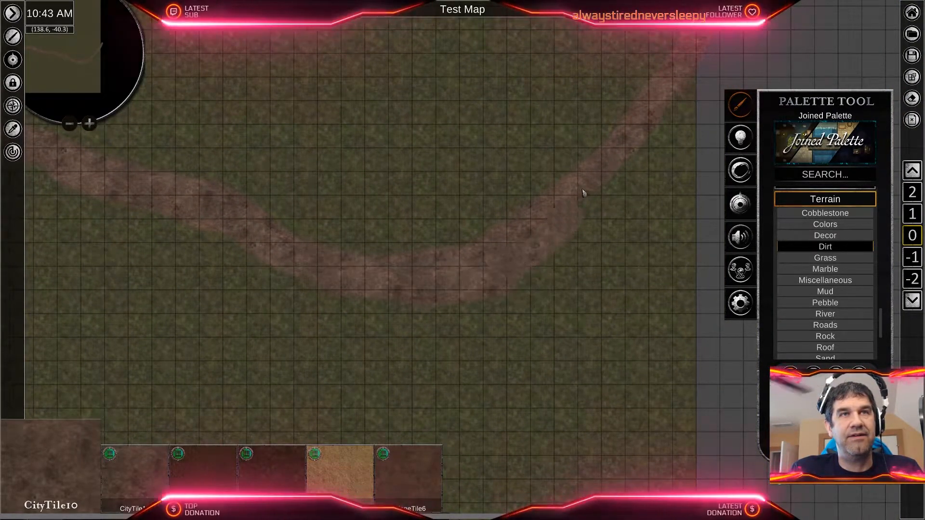
middle_drag(551, 265, 491, 324)
mouse_move(491, 324)
mouse_down()
mouse_move(558, 267)
mouse_move(607, 172)
mouse_up()
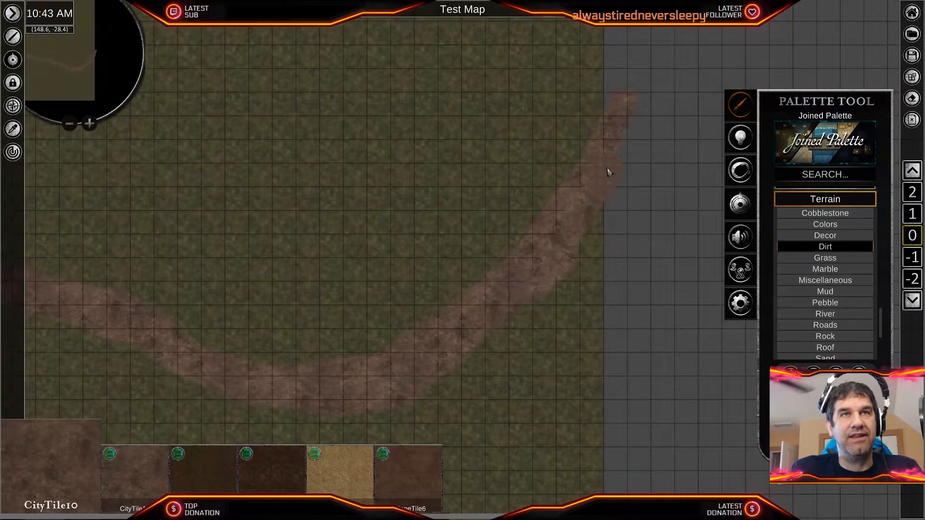
- Widen the branch road with CityTile10 from the fork northwest to the map's upper edge
middle_drag(136, 181, 506, 187)
middle_drag(191, 189, 548, 331)
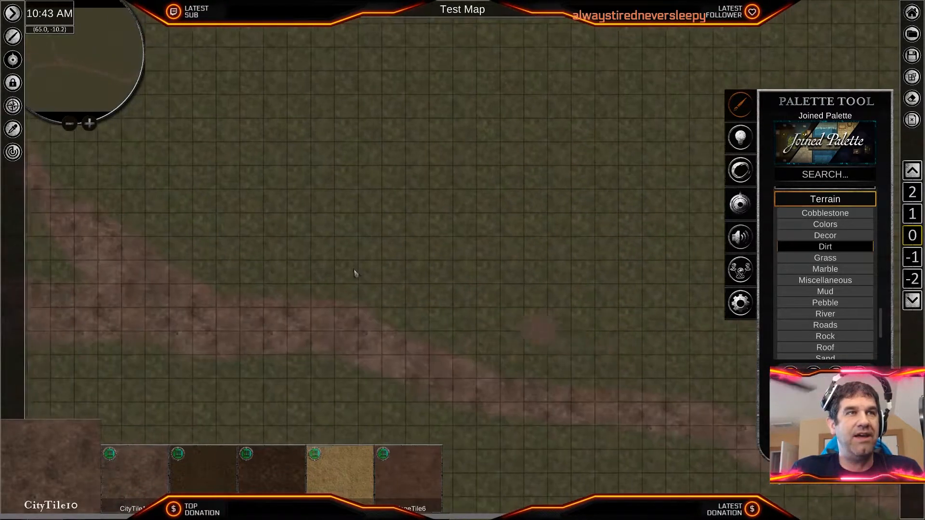
middle_drag(96, 179, 596, 372)
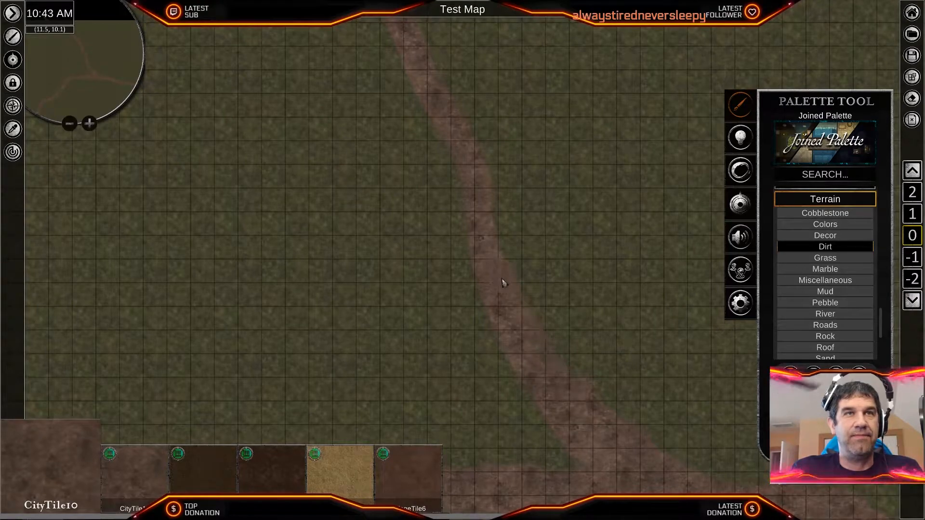
middle_drag(501, 159, 585, 320)
middle_drag(531, 246, 605, 355)
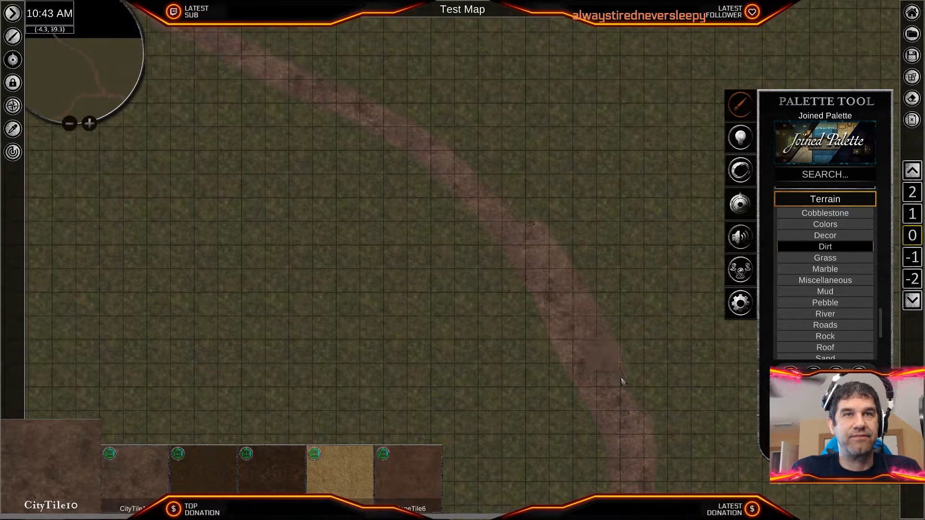
middle_drag(646, 371, 648, 394)
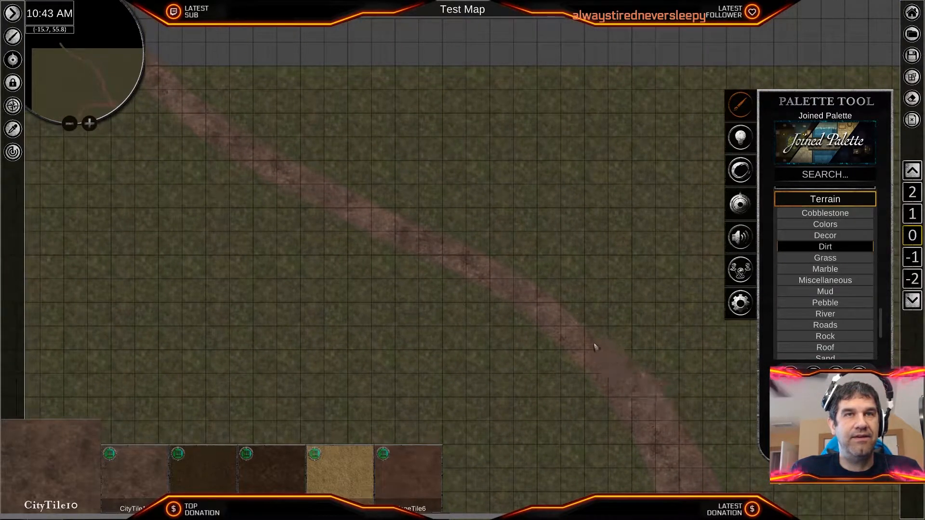
middle_drag(467, 258, 571, 351)
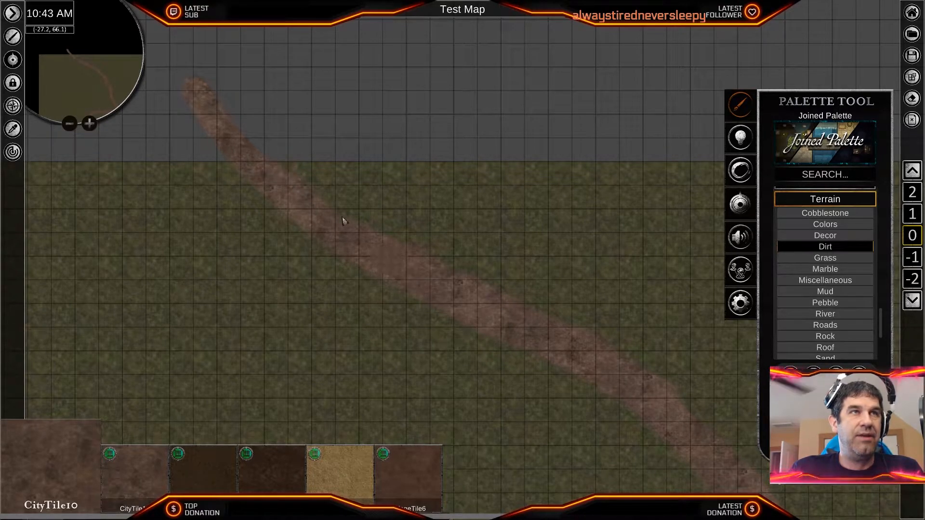
- Review the widened road from the branch back down to its southwestern end at the lower map edge
middle_drag(462, 247, 424, 29)
middle_drag(510, 374, 481, 188)
middle_drag(553, 375, 559, 246)
middle_drag(494, 406, 626, 106)
middle_drag(275, 388, 591, 277)
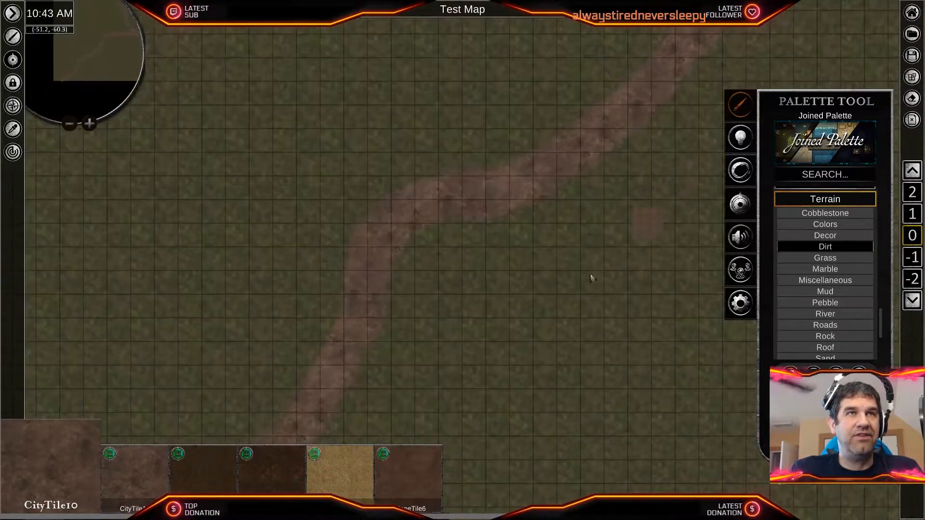
middle_drag(500, 364, 670, 226)
middle_drag(609, 273, 568, 332)
scroll(567, 332, up, 5)
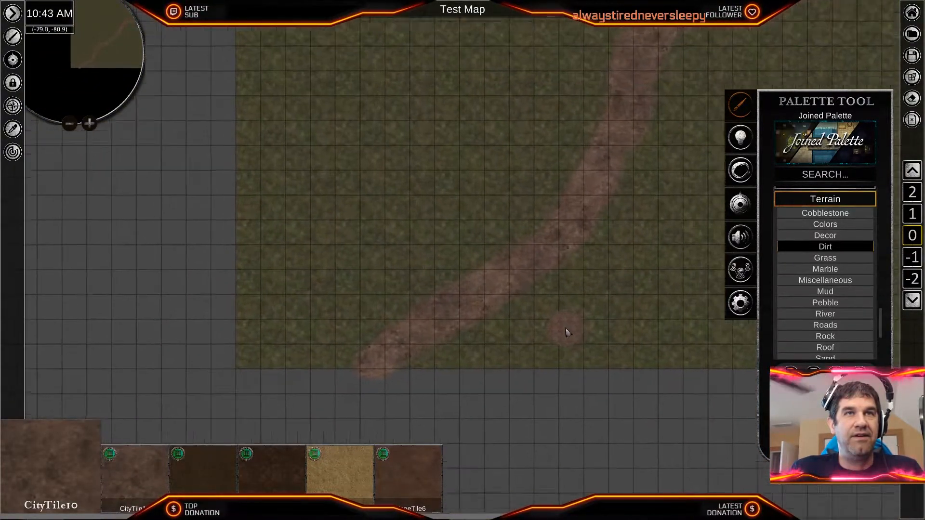
- Examine the road's southwestern bend and the stretch northeast of it up close
middle_drag(632, 232, 453, 401)
scroll(638, 216, down, 3)
scroll(607, 313, up, 4)
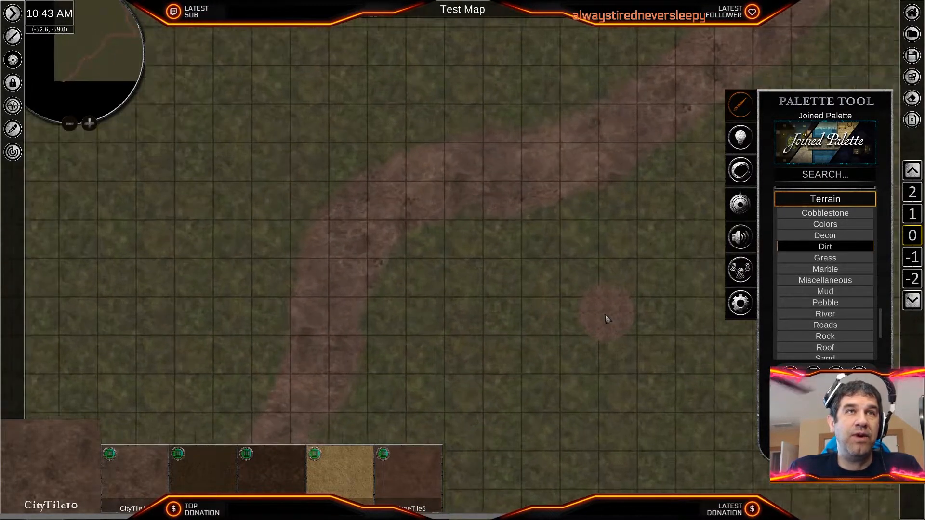
scroll(557, 274, up, 1)
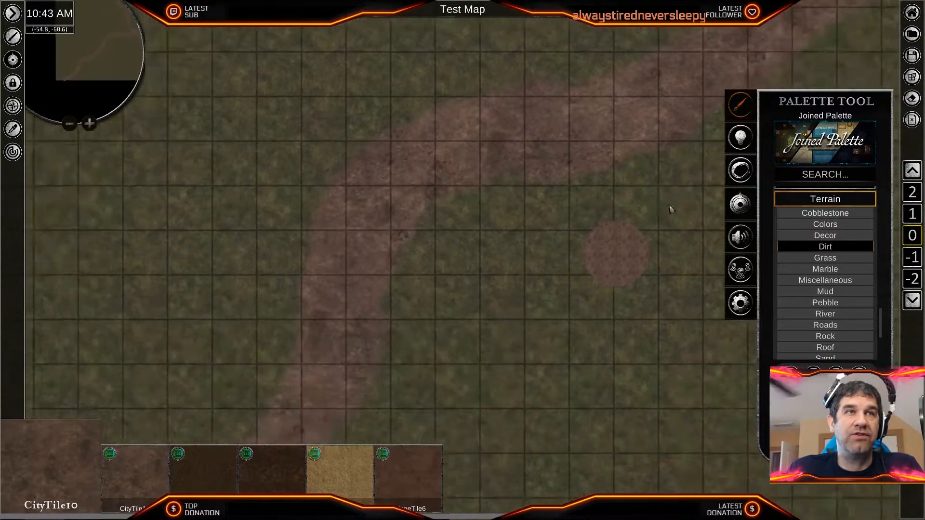
middle_drag(547, 281, 568, 260)
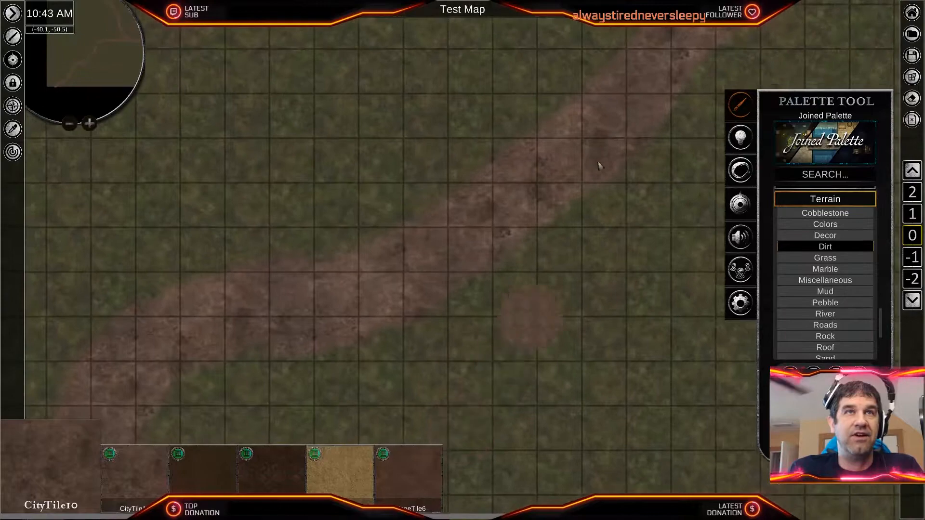
middle_drag(542, 315, 764, 163)
scroll(506, 340, down, 2)
mouse_move(481, 353)
middle_down()
mouse_move(547, 316)
mouse_move(665, 177)
middle_up()
middle_drag(597, 269, 581, 340)
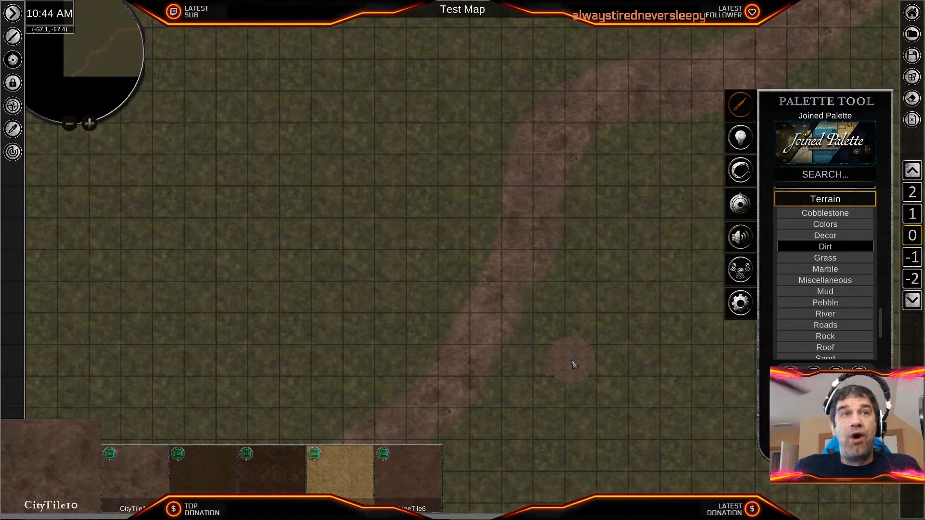
- Choose the VillageTile8 tile from the Grass terrain for painting at the road's southwestern end
scroll(573, 365, up, 3)
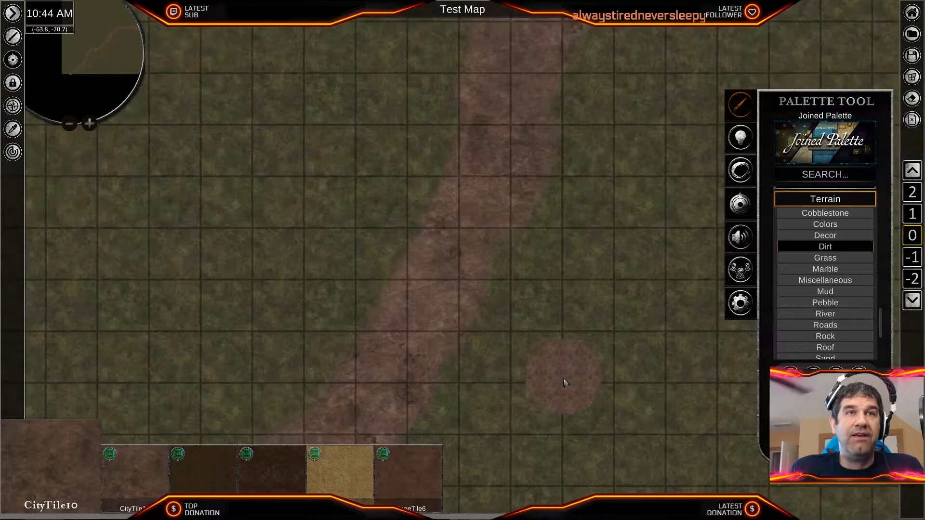
mouse_move(457, 311)
middle_down()
mouse_move(611, 251)
mouse_move(647, 276)
mouse_move(647, 266)
middle_up()
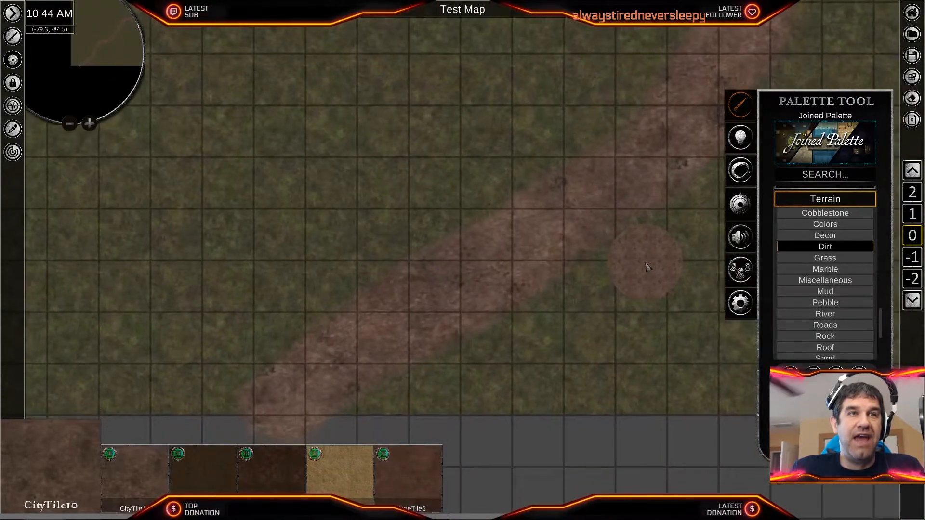
click(825, 258)
click(673, 485)
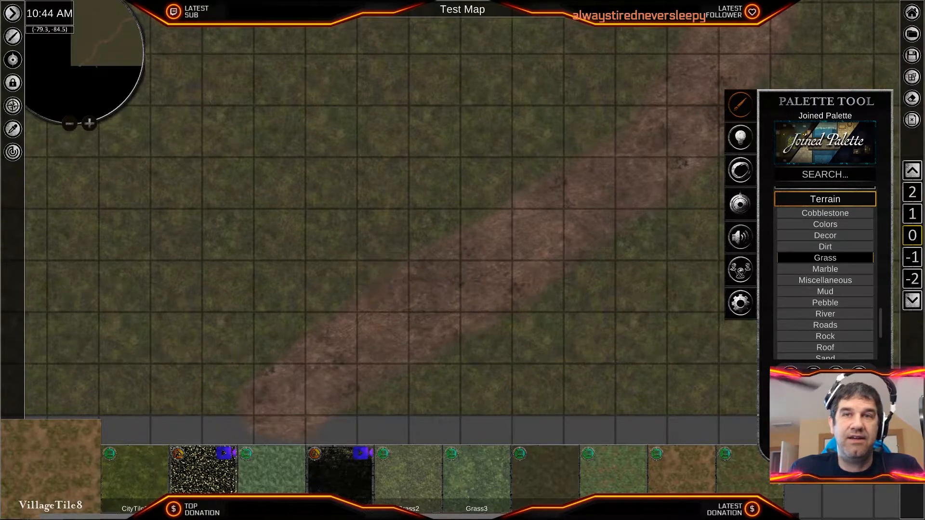
- Try brushing VillageTile8 along the road's northwest and southeast edges, undoing each stroke
mouse_move(403, 252)
mouse_down()
mouse_move(473, 230)
mouse_move(515, 204)
mouse_up()
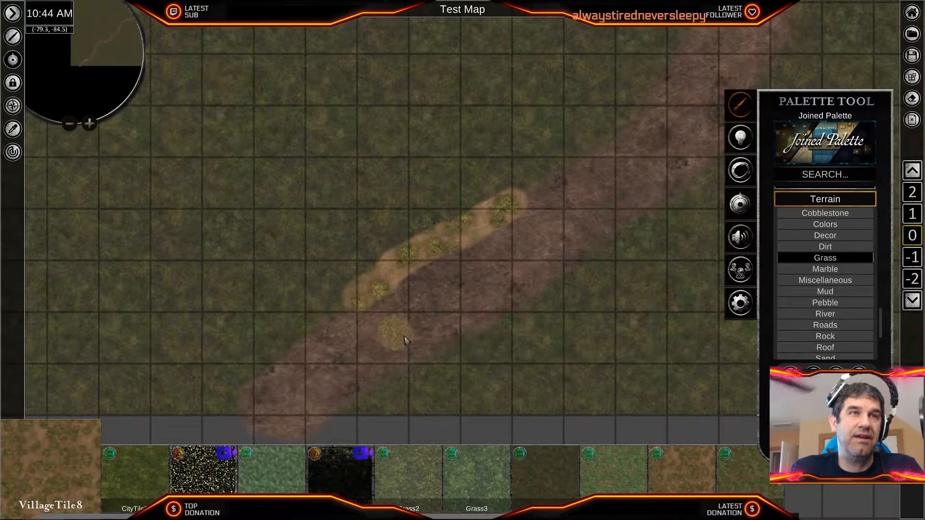
key(ctrl+z)
key(ctrl+z)
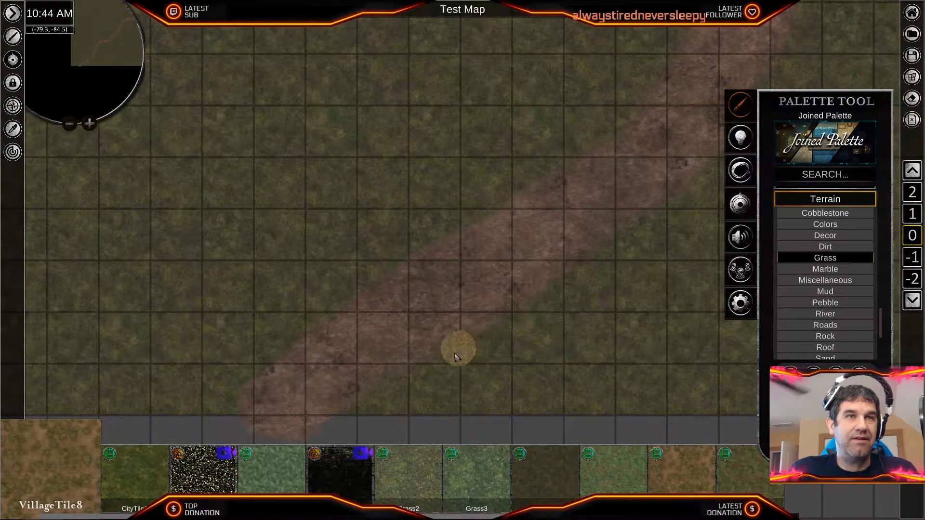
mouse_move(439, 356)
mouse_down()
mouse_move(505, 320)
mouse_move(585, 250)
mouse_move(675, 198)
mouse_move(681, 207)
mouse_up()
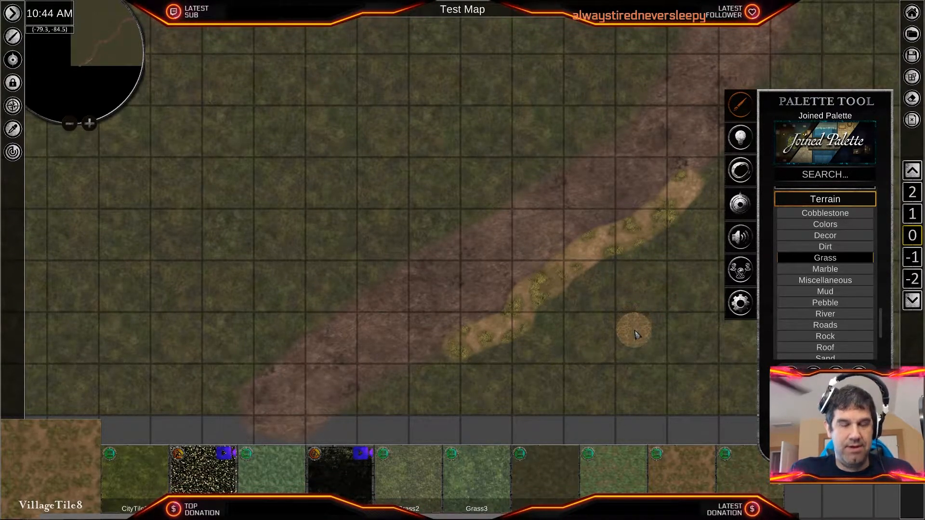
key(ctrl+z)
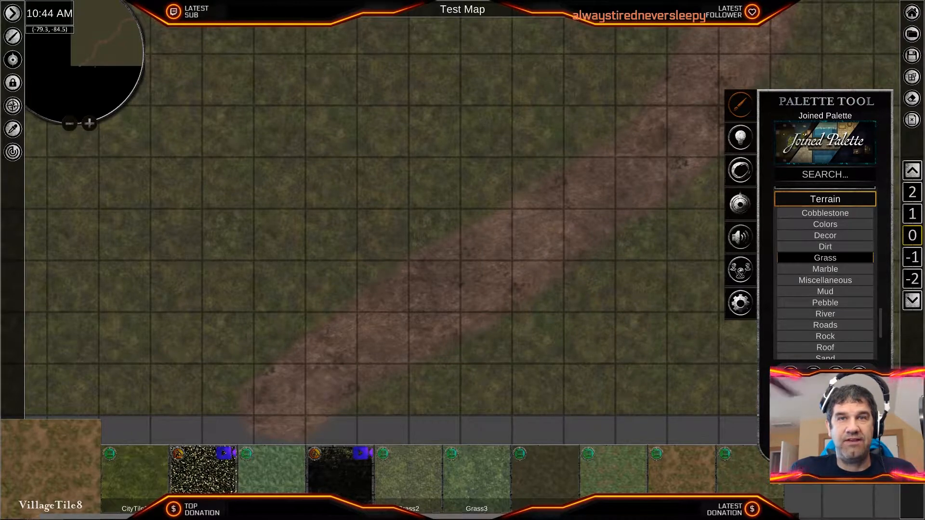
- Brush a VillageTile8 strip along the southwestern road's southeast edge and set its brightness to 44.75
drag(501, 318, 627, 238)
drag(666, 212, 699, 179)
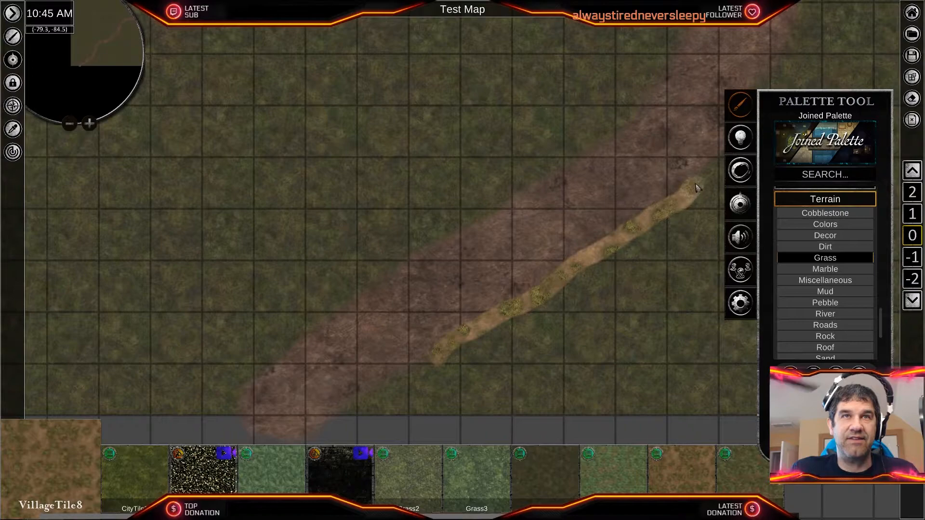
scroll(585, 327, up, 1)
scroll(581, 327, up, 3)
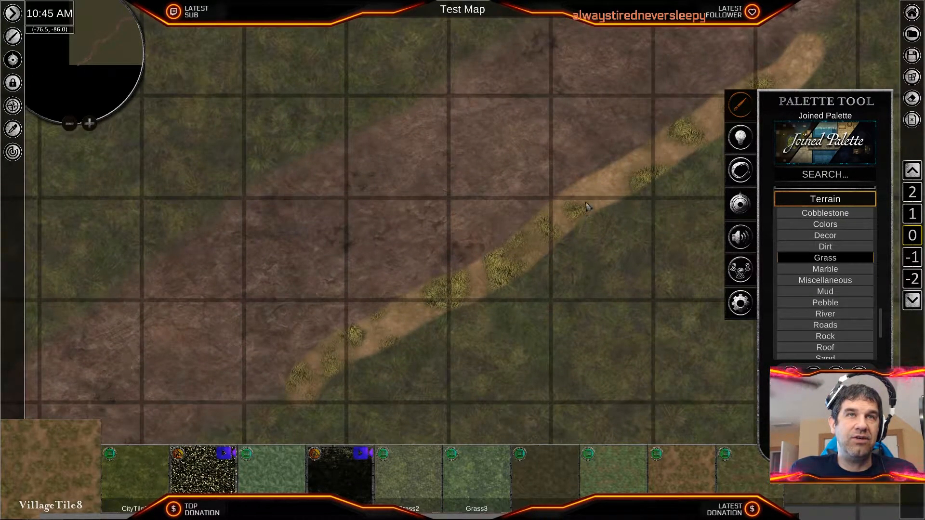
click(554, 215)
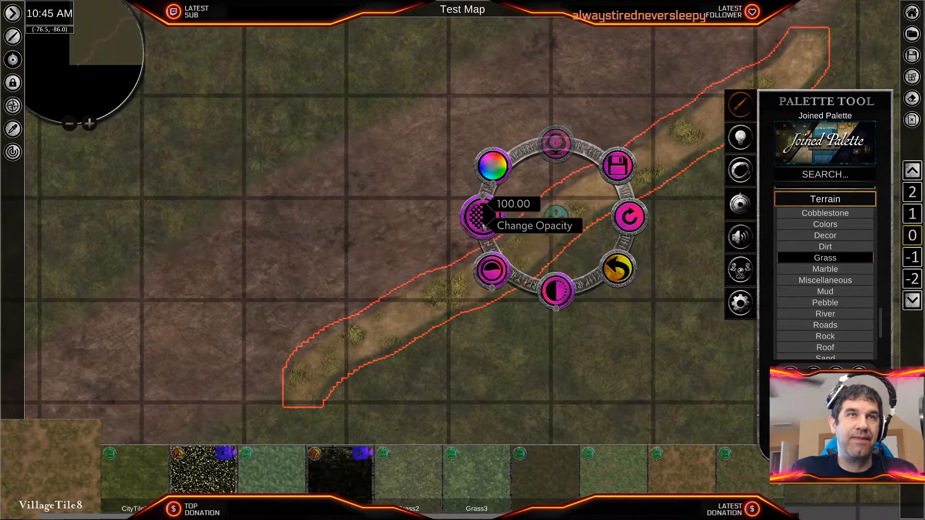
drag(555, 312, 561, 314)
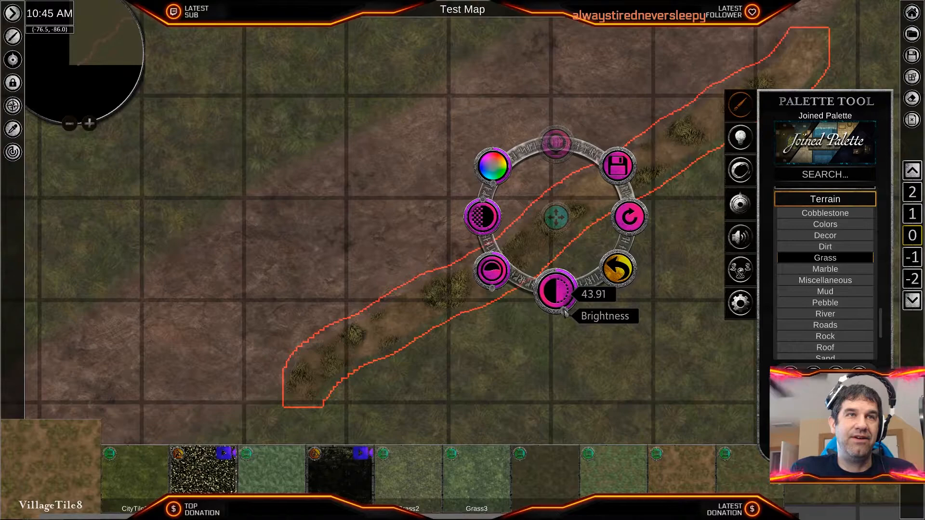
drag(563, 311, 563, 311)
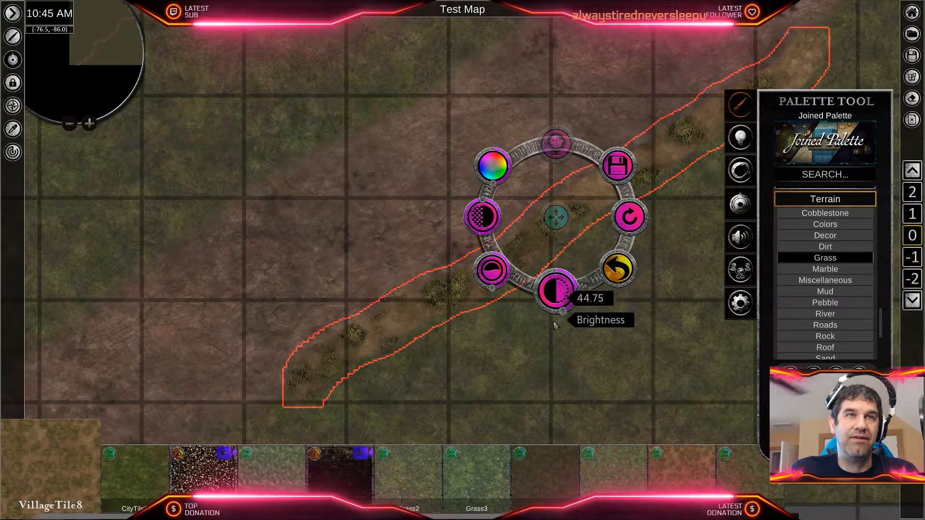
scroll(553, 337, down, 2)
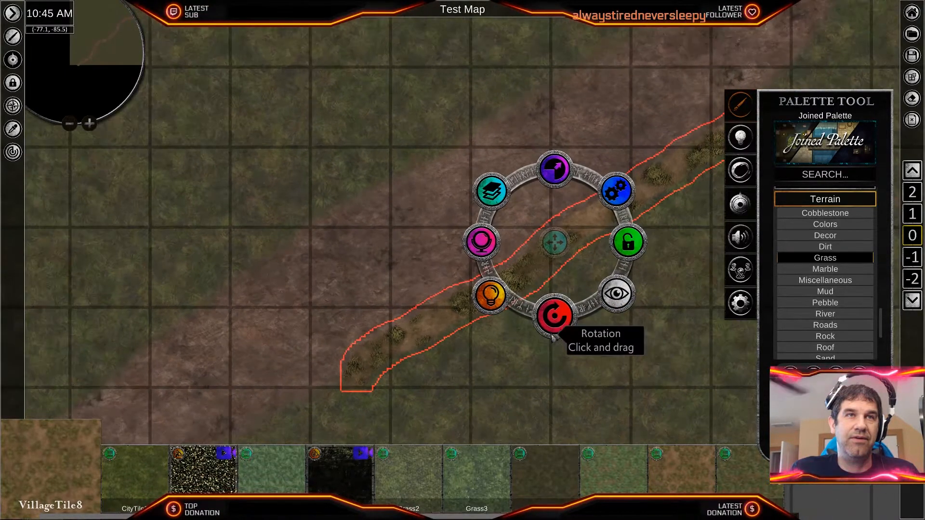
scroll(557, 369, down, 1)
click(554, 373)
- Try brushing Grass3 along the road's southeast edge just northeast of the VillageTile8 strip, then undo the stroke
middle_drag(606, 328, 497, 375)
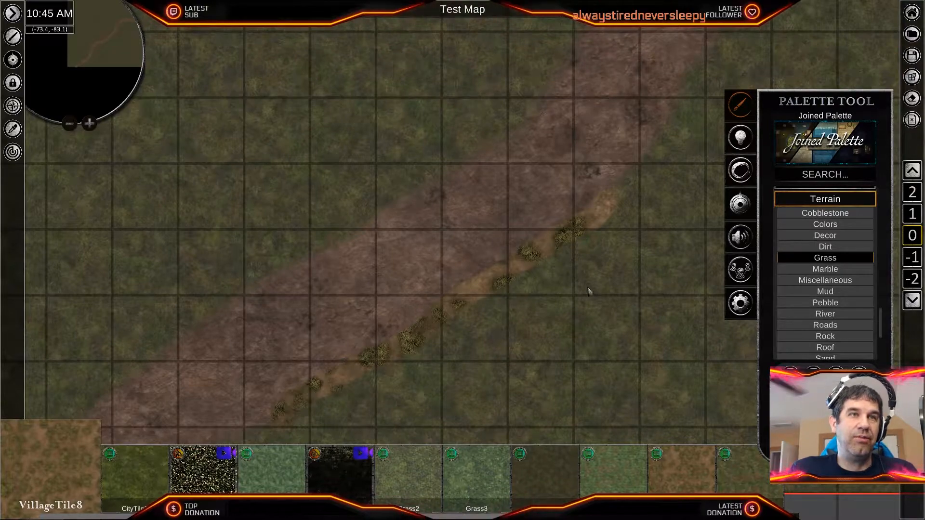
middle_drag(592, 281, 507, 341)
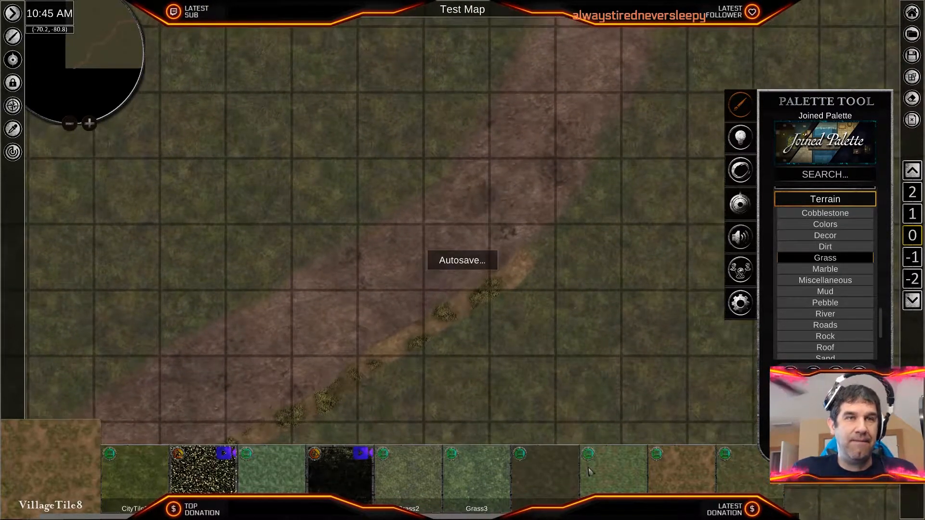
click(485, 480)
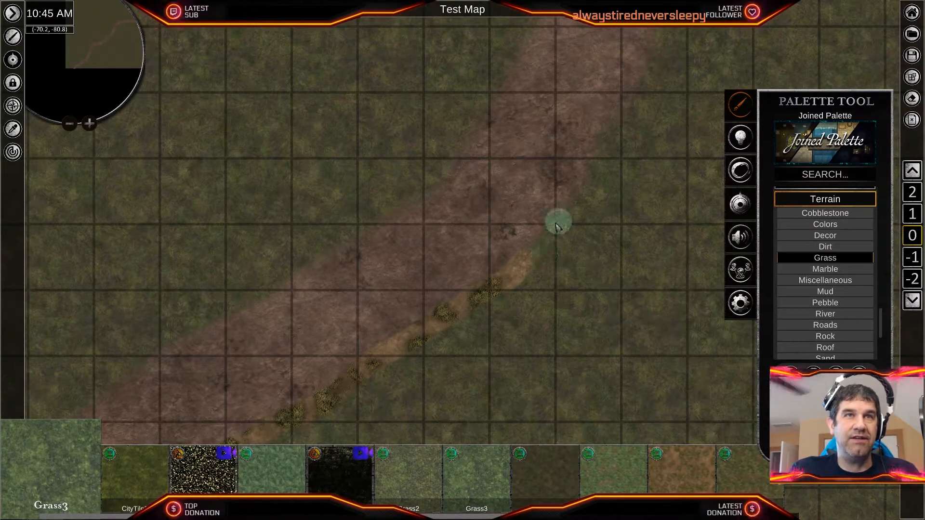
drag(553, 243, 589, 178)
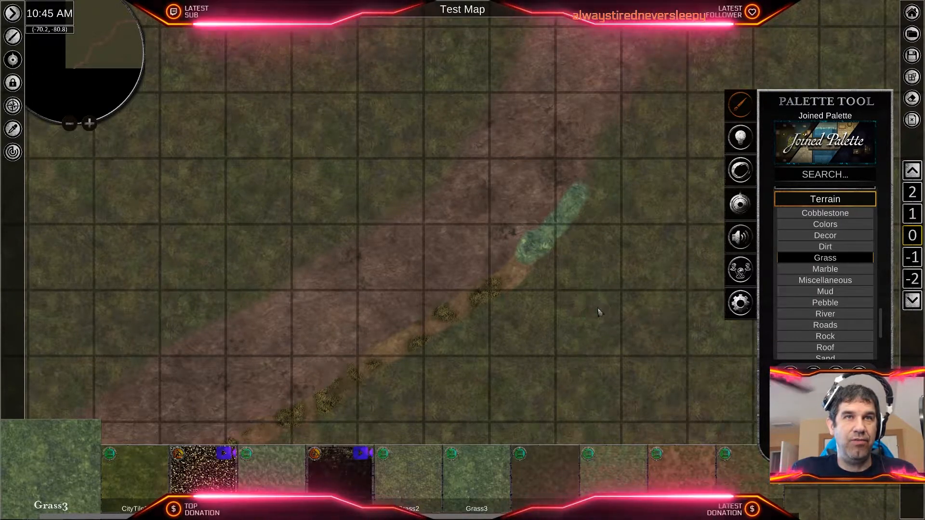
key(ctrl+z)
key(ctrl+z)
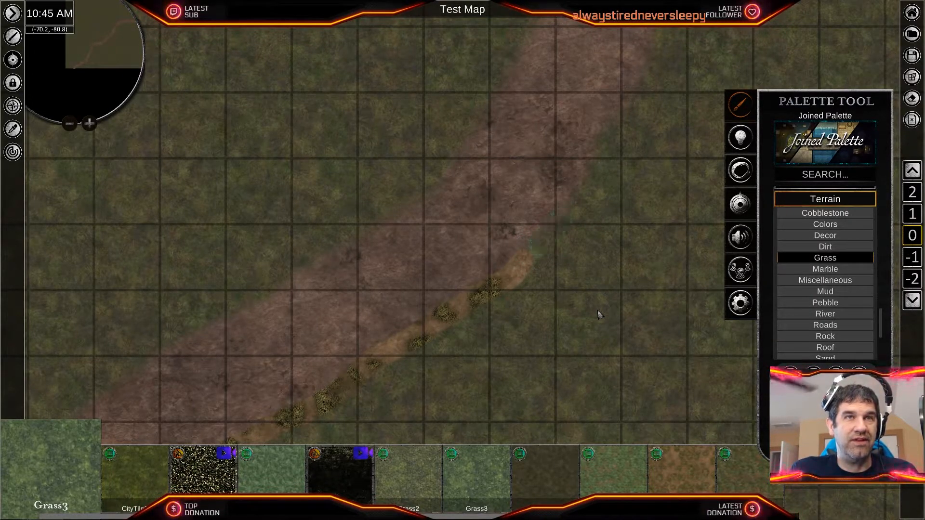
- Choose the VillageTile9 tile and brush it along the road's southeast edge, continuing northeast from the VillageTile8 strip
click(752, 489)
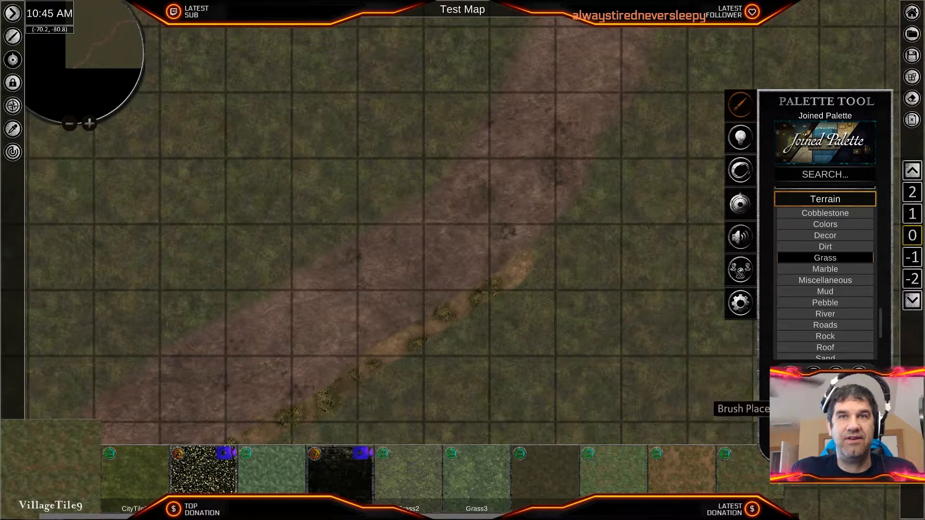
drag(568, 211, 574, 198)
middle_drag(636, 160, 562, 305)
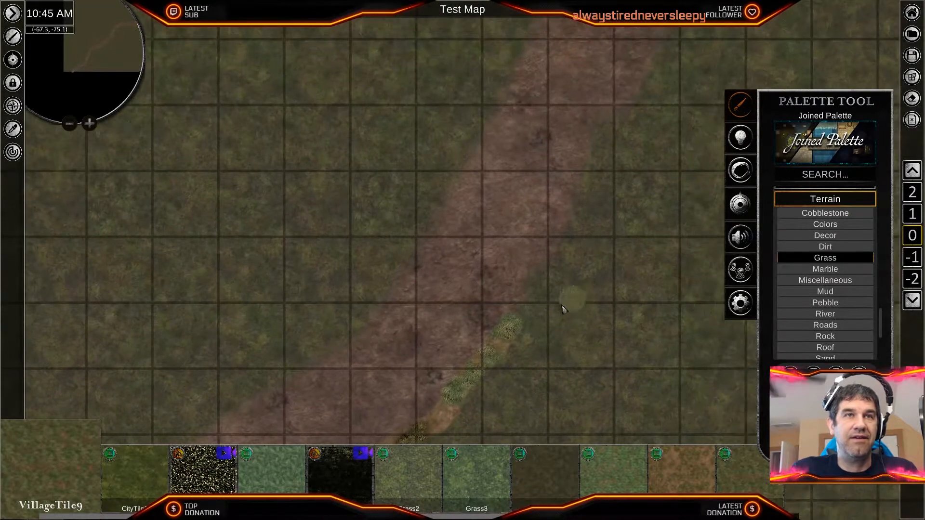
drag(513, 325, 591, 208)
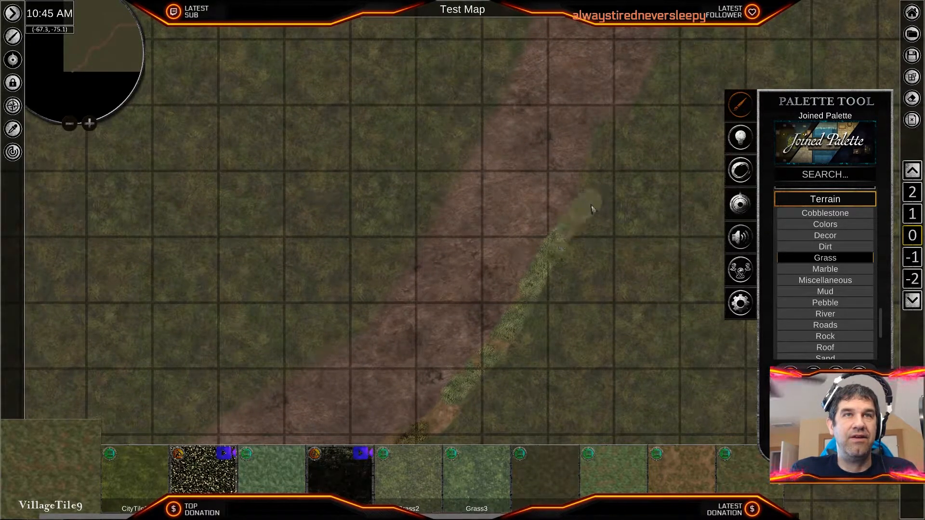
middle_drag(646, 210, 603, 322)
drag(553, 285, 574, 225)
mouse_move(580, 303)
middle_down()
mouse_move(673, 140)
mouse_move(668, 150)
middle_up()
mouse_move(613, 293)
middle_down()
mouse_move(582, 348)
mouse_move(587, 282)
mouse_move(552, 333)
middle_up()
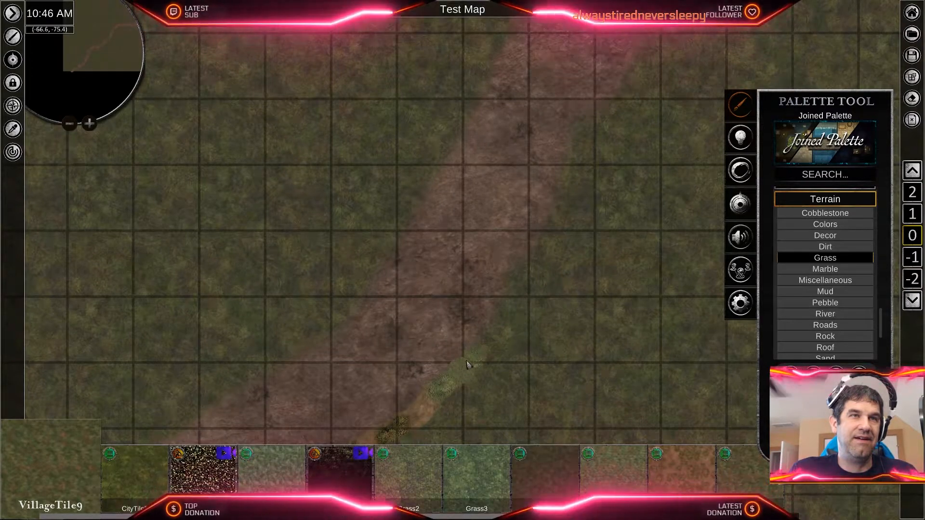
mouse_move(479, 356)
mouse_down()
mouse_move(500, 294)
mouse_move(536, 273)
mouse_up()
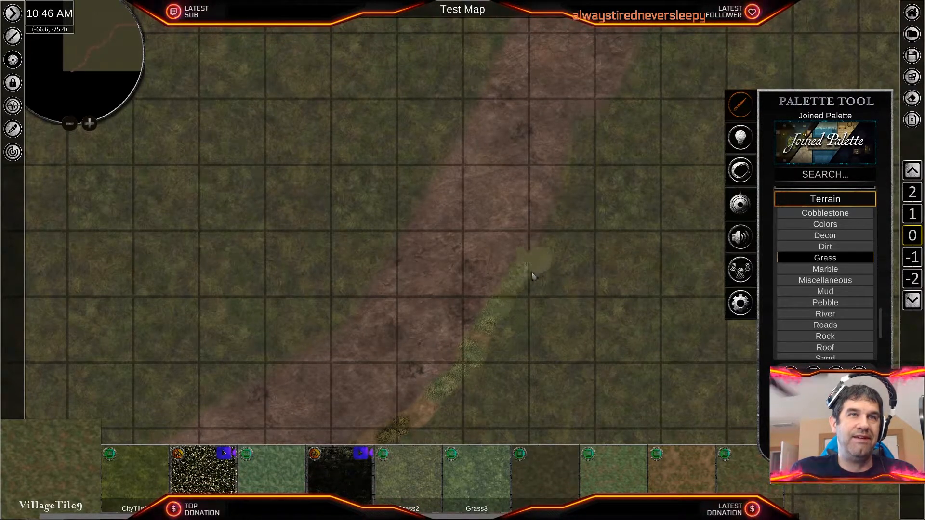
- Extend the VillageTile9 edging north along the road's east side and around the bend along its southern edge
middle_drag(646, 172, 610, 325)
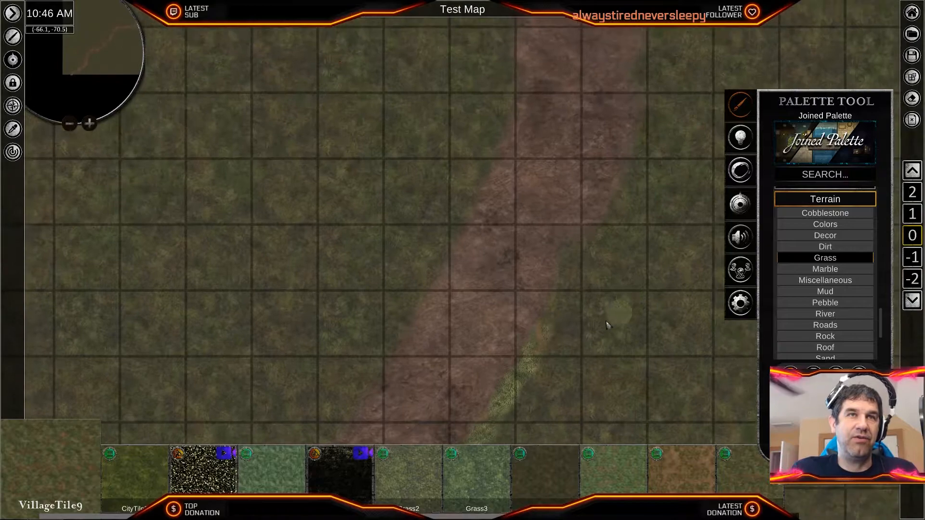
drag(556, 286, 601, 215)
middle_drag(601, 215, 567, 314)
middle_drag(629, 251, 602, 303)
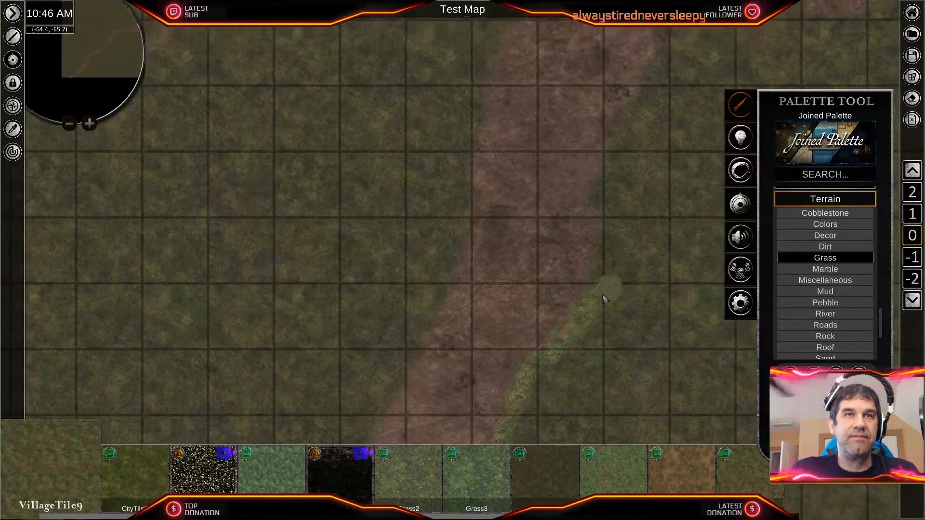
middle_drag(603, 241, 580, 363)
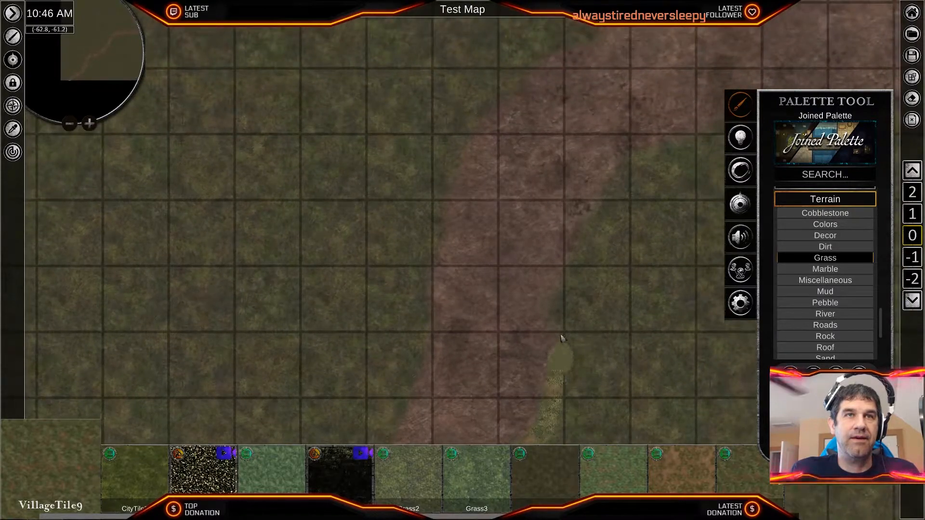
middle_drag(692, 145, 596, 258)
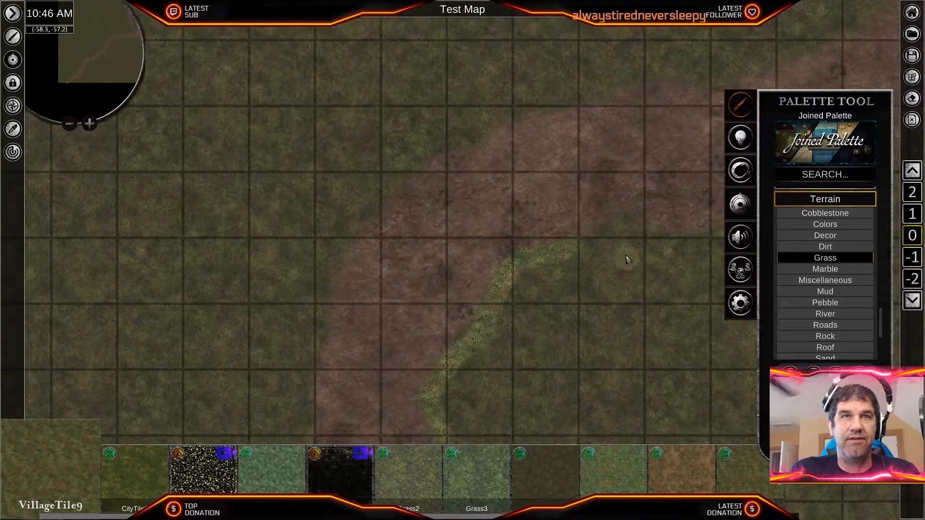
middle_drag(654, 231, 478, 260)
drag(515, 247, 693, 188)
mouse_move(655, 291)
middle_down()
mouse_move(644, 306)
mouse_move(673, 187)
middle_up()
- Select the VillageTile9 strokes along the road's southeast edge together and set their opacity to 38.01
scroll(432, 304, down, 3)
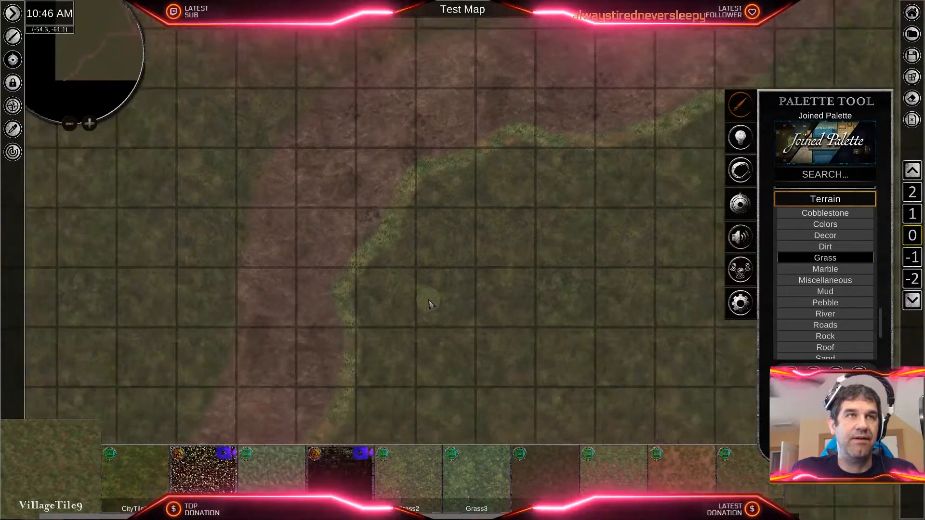
middle_drag(368, 341, 595, 177)
scroll(584, 261, up, 4)
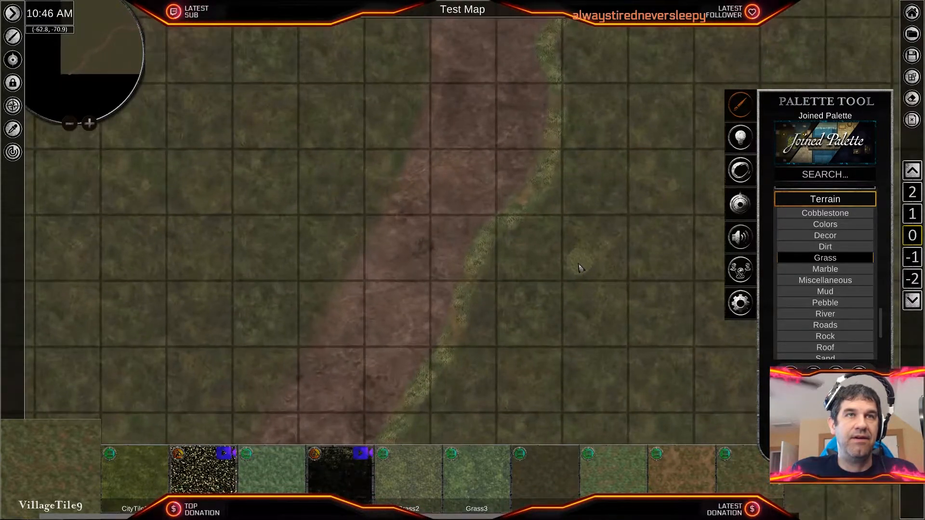
middle_drag(495, 333, 617, 170)
right_click(463, 283)
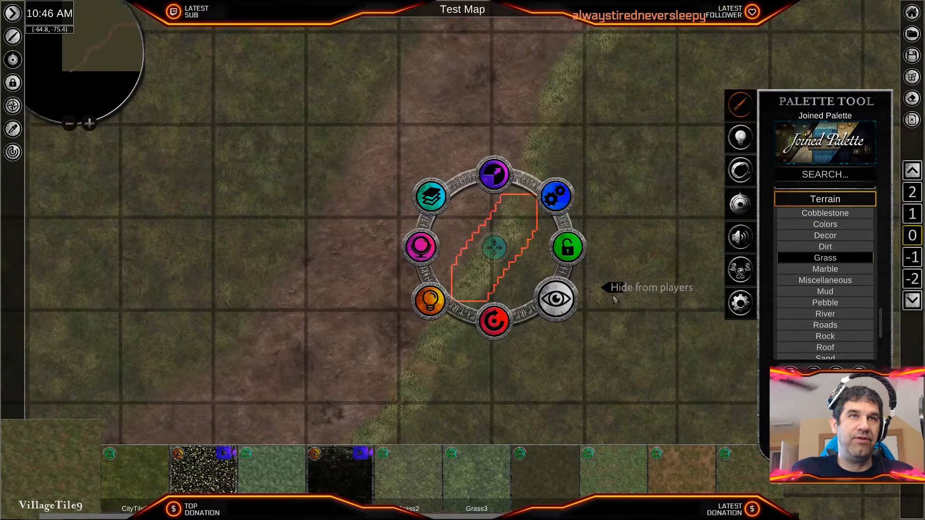
shift+right_click(552, 113)
middle_drag(622, 45, 444, 343)
shift+right_click(487, 307)
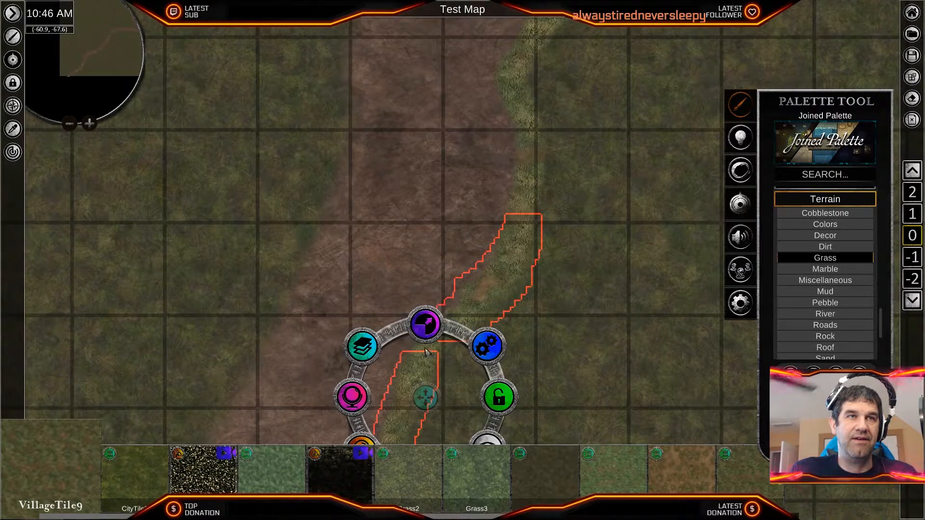
middle_drag(529, 110, 488, 278)
shift+right_click(488, 279)
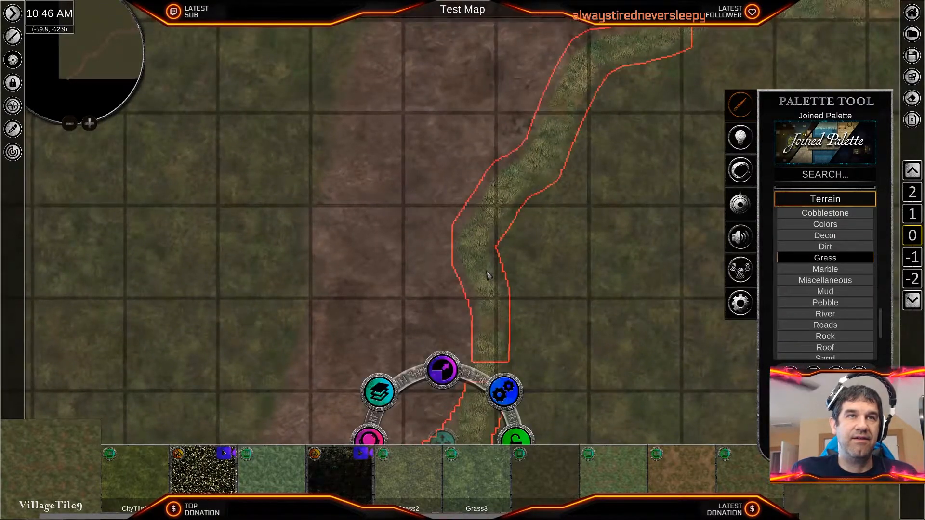
middle_drag(493, 369, 544, 278)
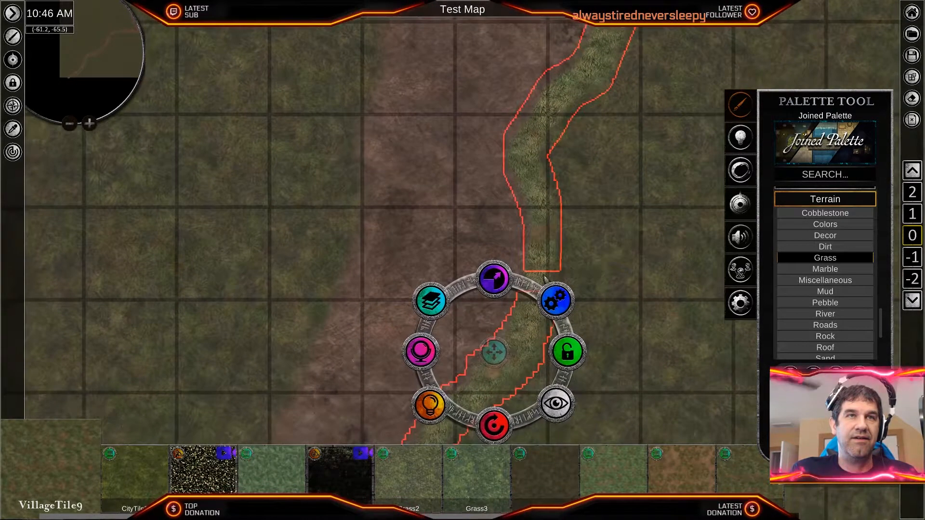
middle_drag(625, 337, 739, 135)
middle_drag(617, 304, 731, 144)
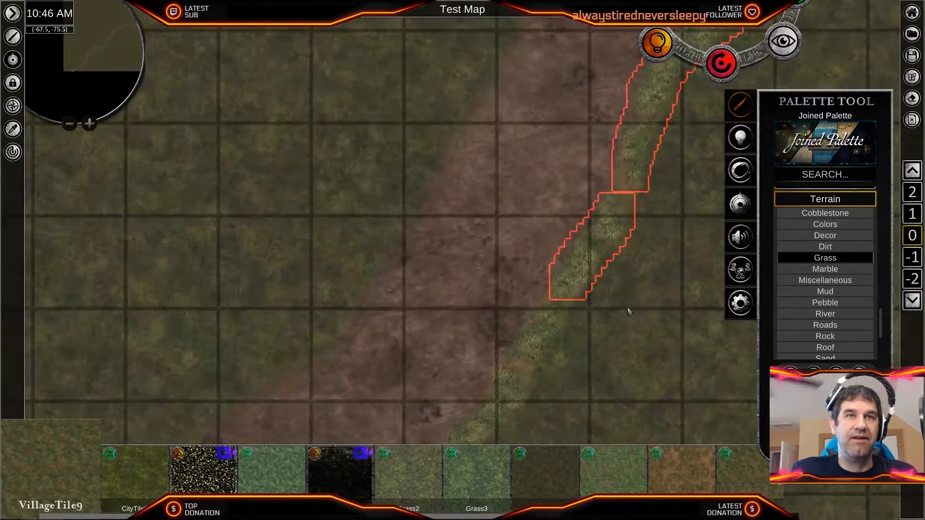
mouse_move(544, 337)
middle_down()
mouse_move(674, 230)
mouse_move(530, 430)
mouse_move(484, 474)
middle_up()
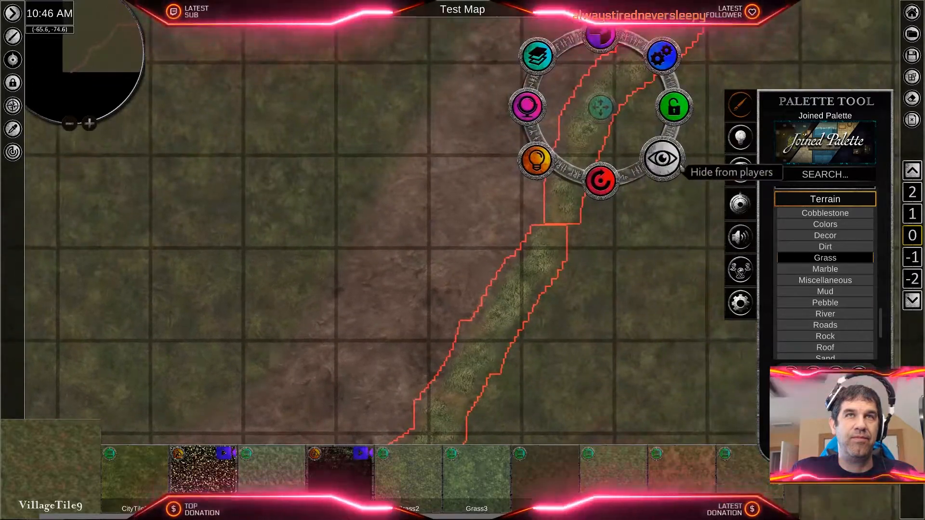
middle_drag(672, 163, 483, 484)
mouse_move(665, 202)
middle_down()
mouse_move(528, 473)
mouse_move(521, 515)
middle_up()
middle_drag(604, 251, 464, 323)
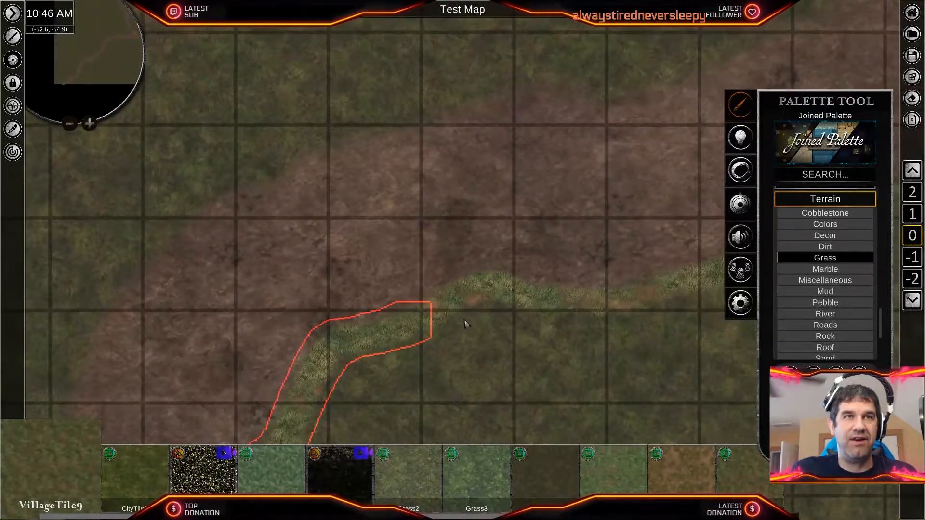
middle_drag(631, 371, 451, 388)
middle_drag(591, 333, 721, 239)
scroll(530, 324, down, 3)
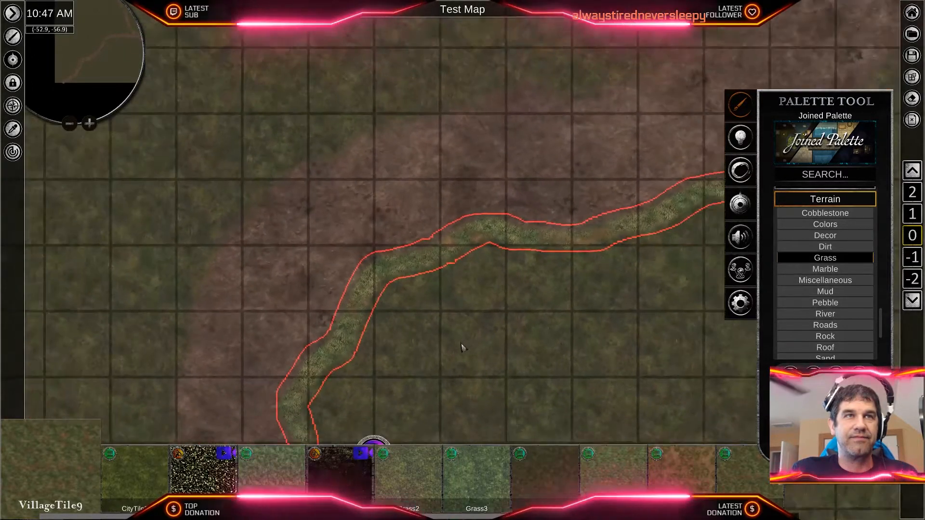
scroll(443, 366, down, 3)
middle_drag(442, 366, 604, 138)
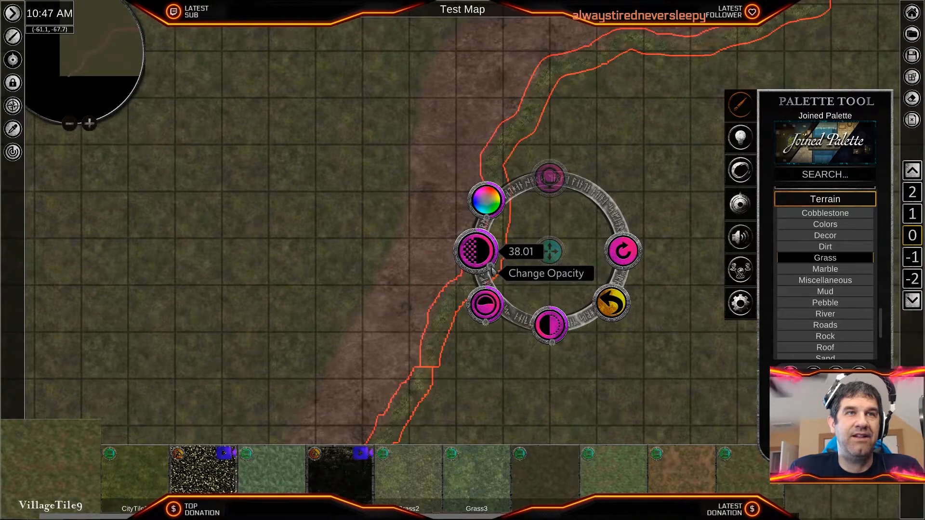
scroll(492, 270, down, 1)
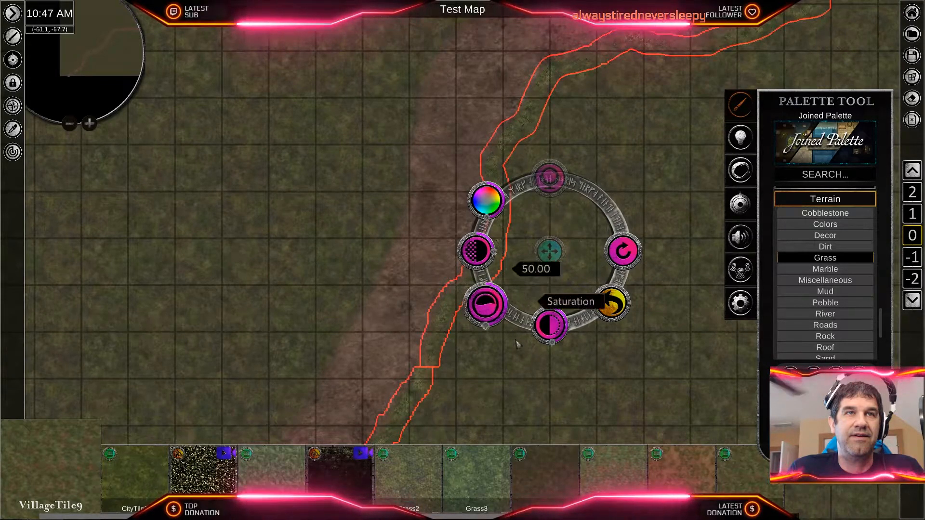
click(506, 357)
- Review how the VillageTile9 edging blends with the road and grass, back toward the VillageTile8 strip
scroll(490, 357, down, 2)
scroll(488, 358, up, 1)
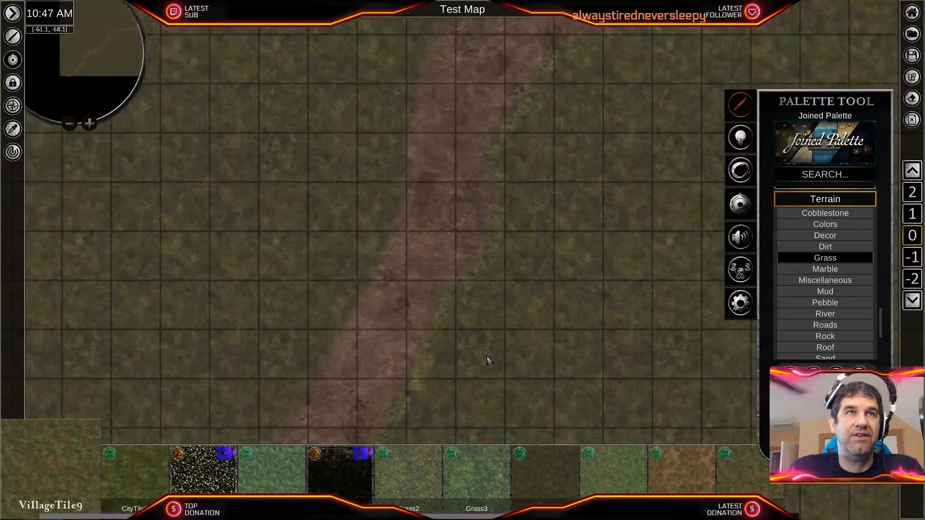
scroll(588, 295, up, 2)
middle_drag(572, 316, 619, 214)
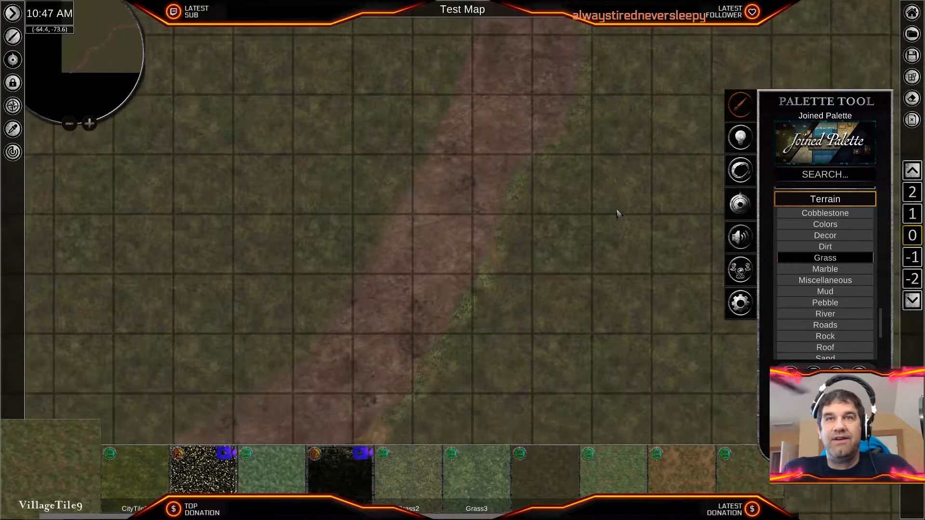
scroll(616, 232, down, 1)
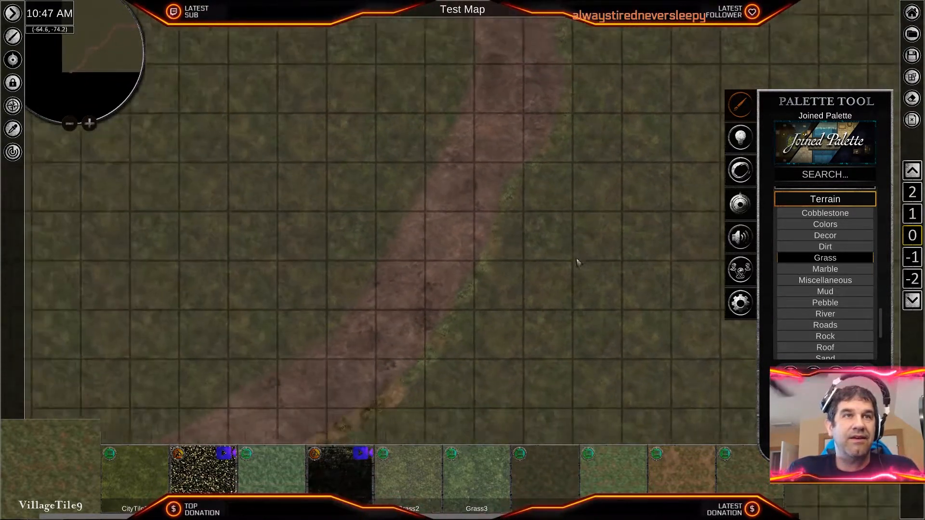
- Review the road and its edging from the southwest end up to the fork and back
scroll(558, 274, down, 3)
middle_drag(640, 157, 592, 258)
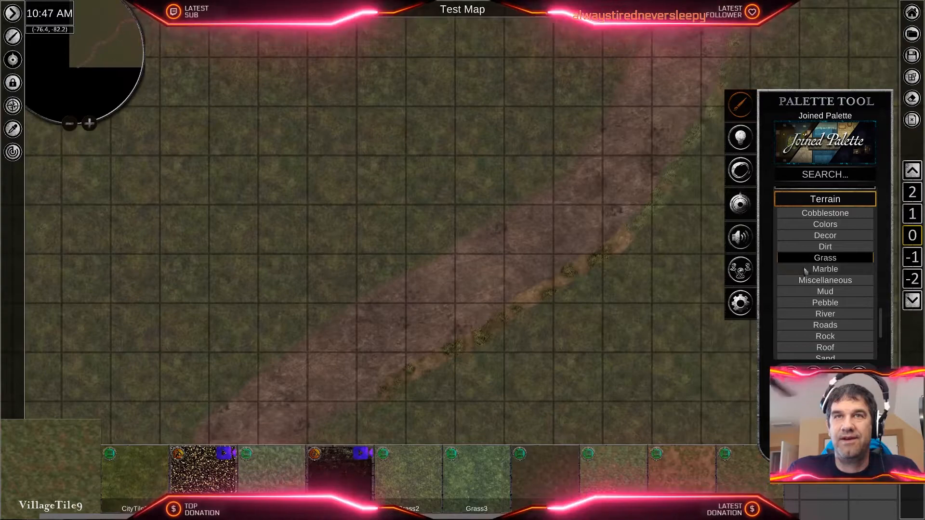
scroll(834, 306, down, 1)
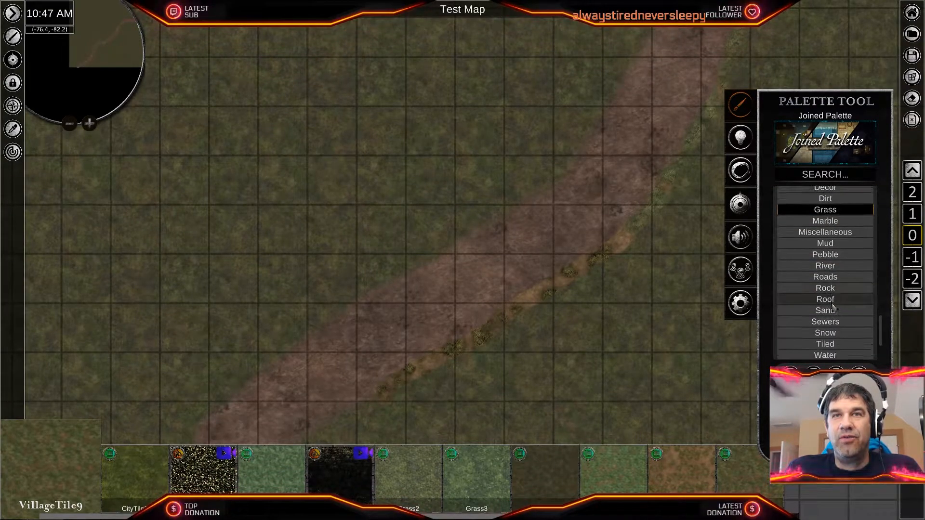
scroll(833, 306, up, 3)
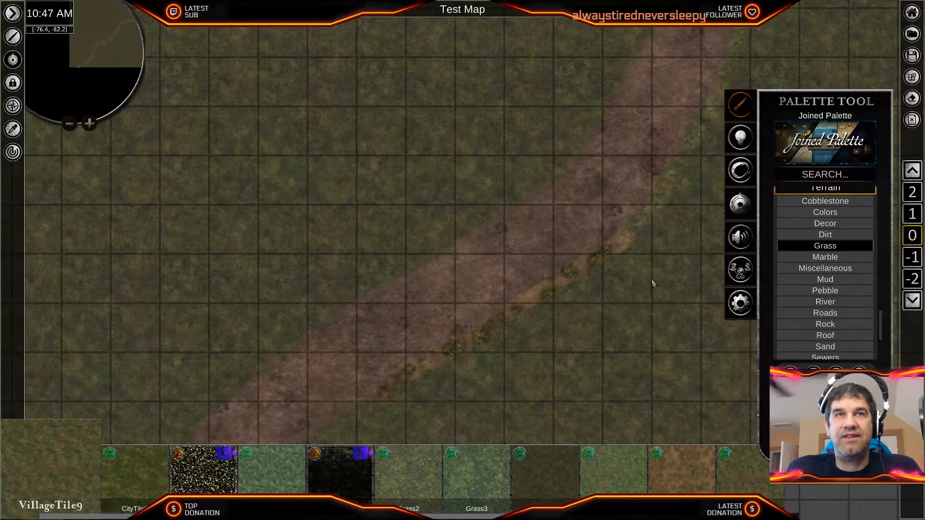
scroll(654, 285, down, 3)
scroll(654, 285, up, 6)
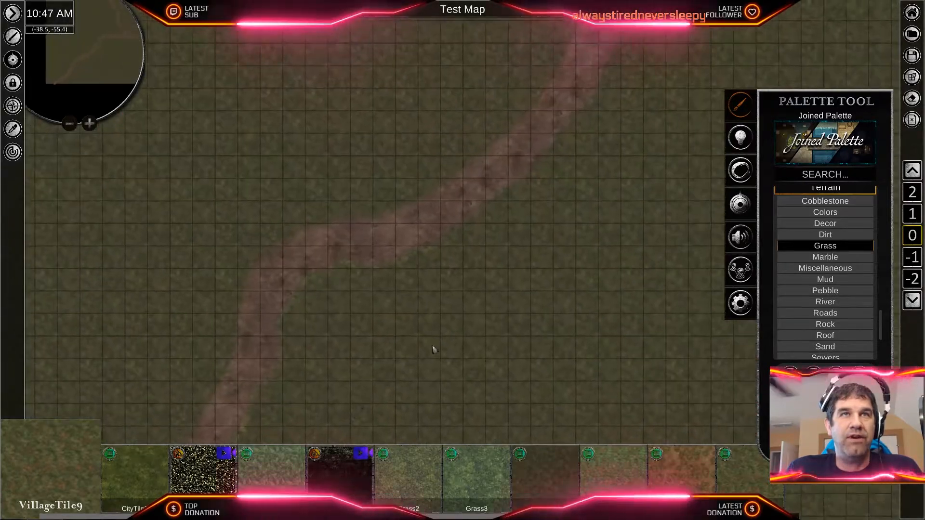
scroll(499, 289, down, 5)
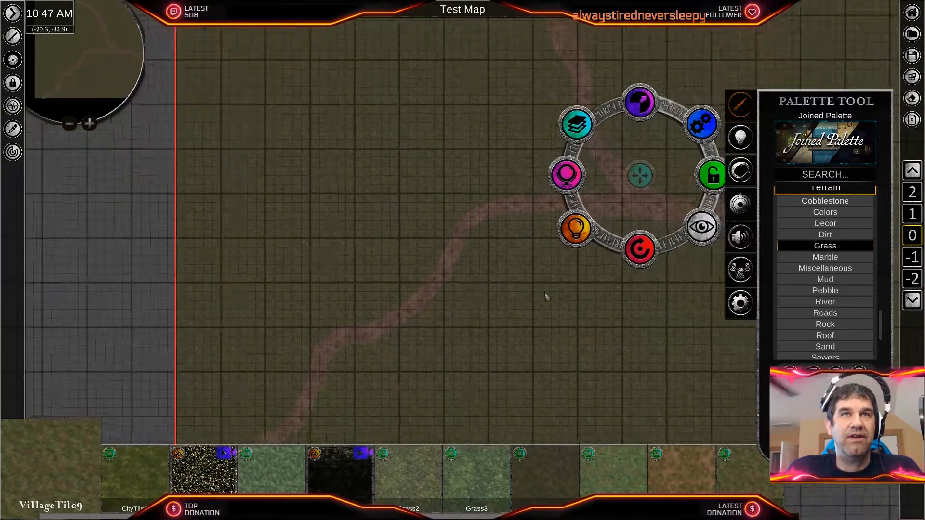
scroll(431, 363, up, 5)
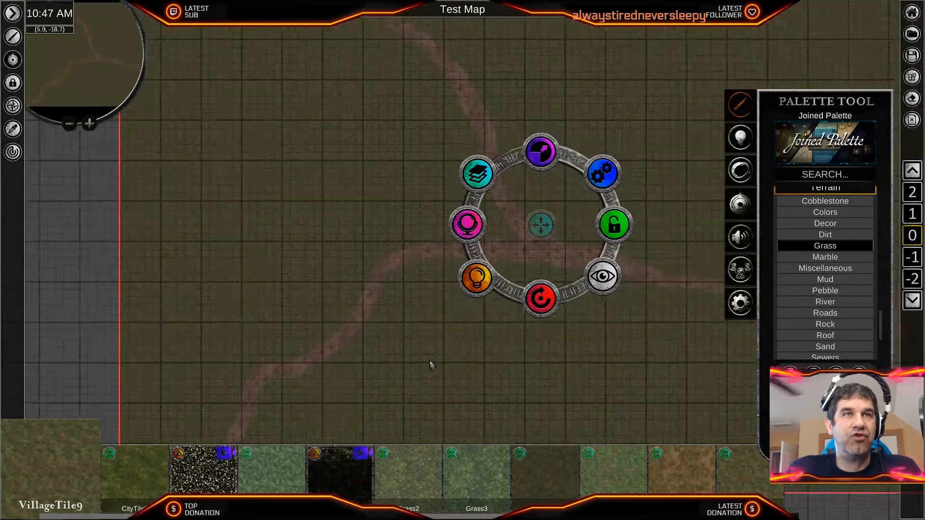
middle_drag(410, 288, 690, 186)
scroll(597, 323, up, 3)
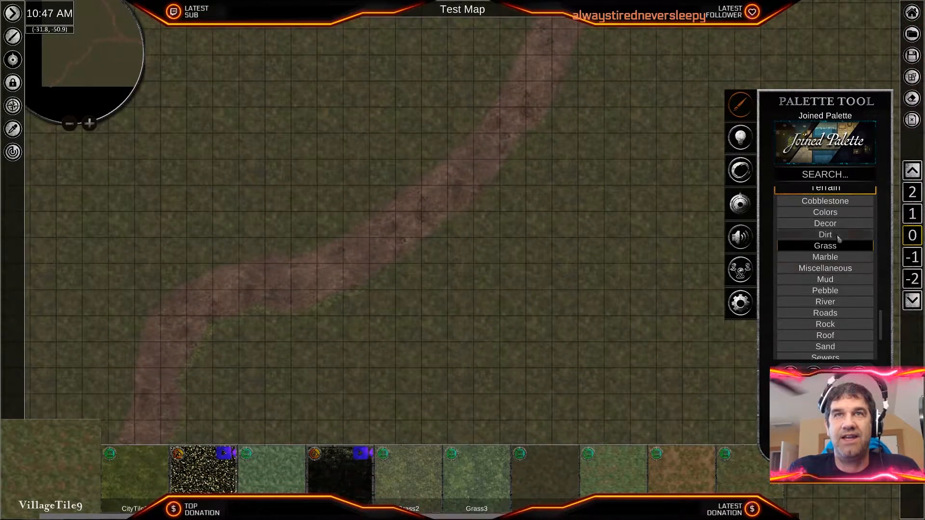
- Look through the palette categories, preview the Tree Trunk tiles, and bring up the Tree tiles
scroll(847, 318, down, 1)
scroll(848, 317, down, 2)
scroll(848, 310, up, 6)
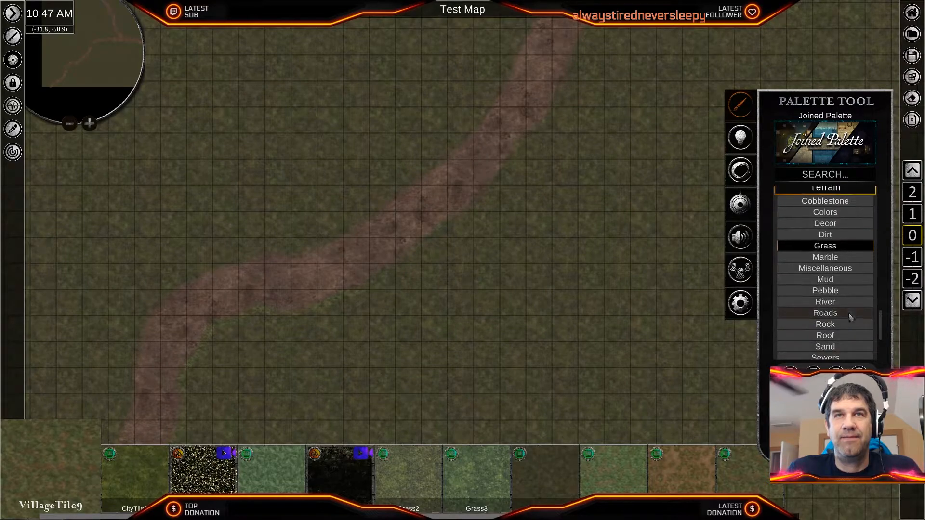
scroll(847, 303, up, 6)
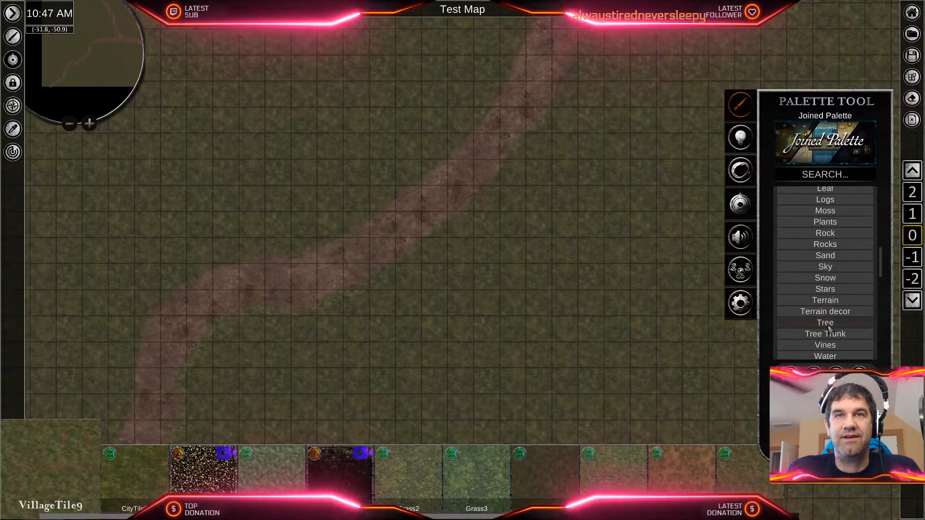
click(828, 324)
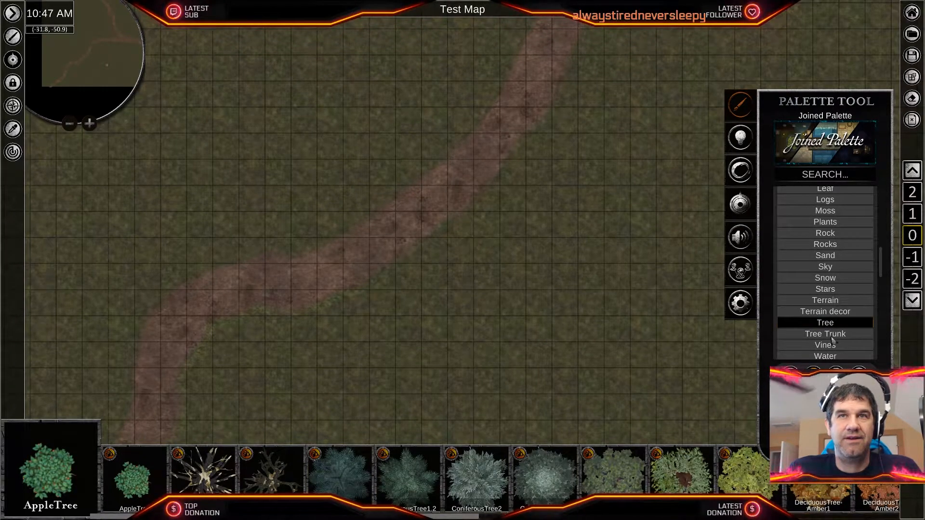
click(832, 335)
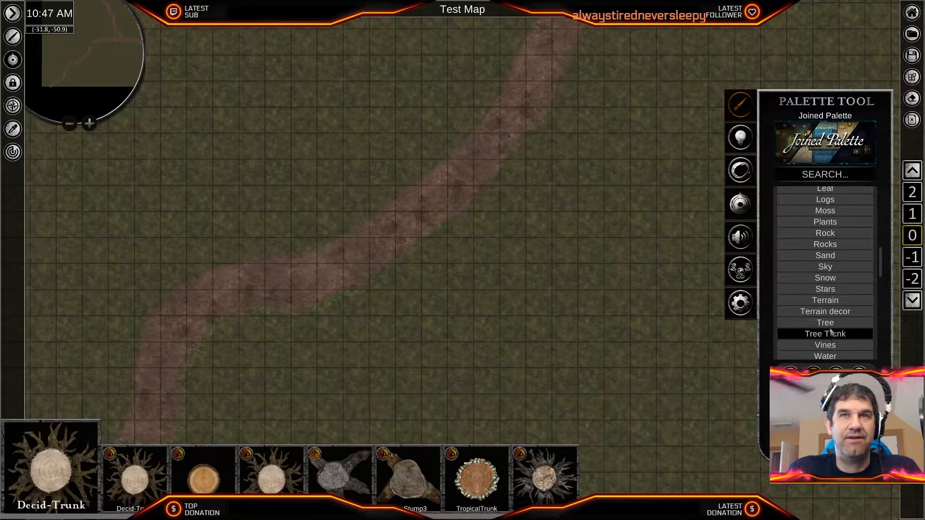
click(830, 325)
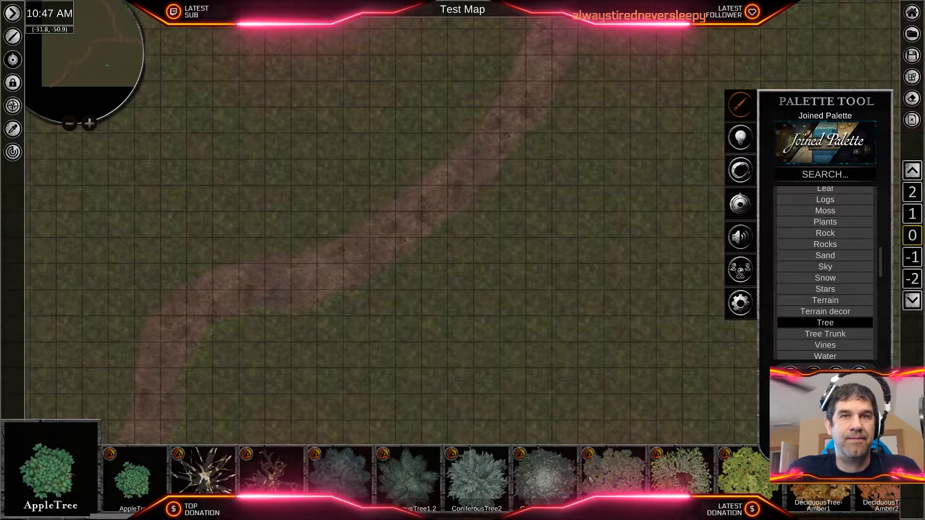
- Browse the available tree tiles and choose Tree10 for placement
scroll(593, 489, down, 5)
scroll(591, 489, down, 7)
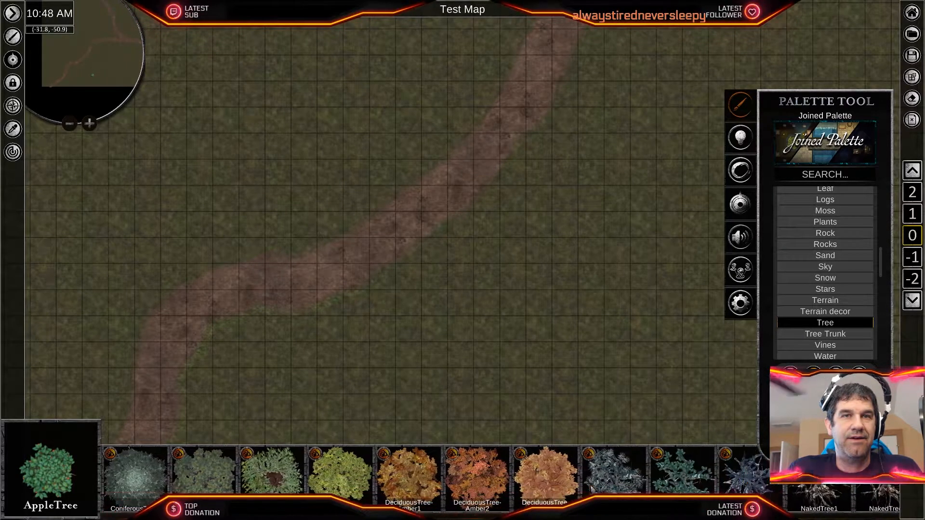
scroll(592, 488, down, 5)
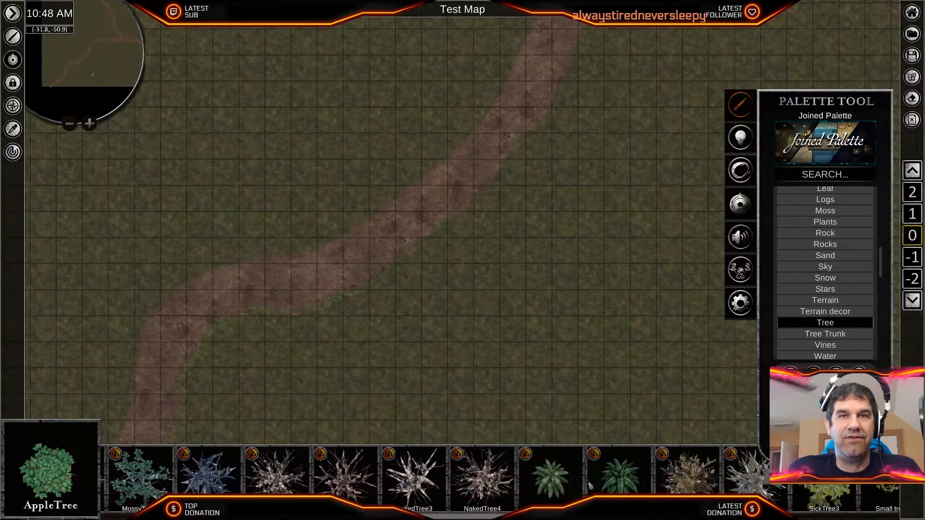
scroll(592, 489, down, 6)
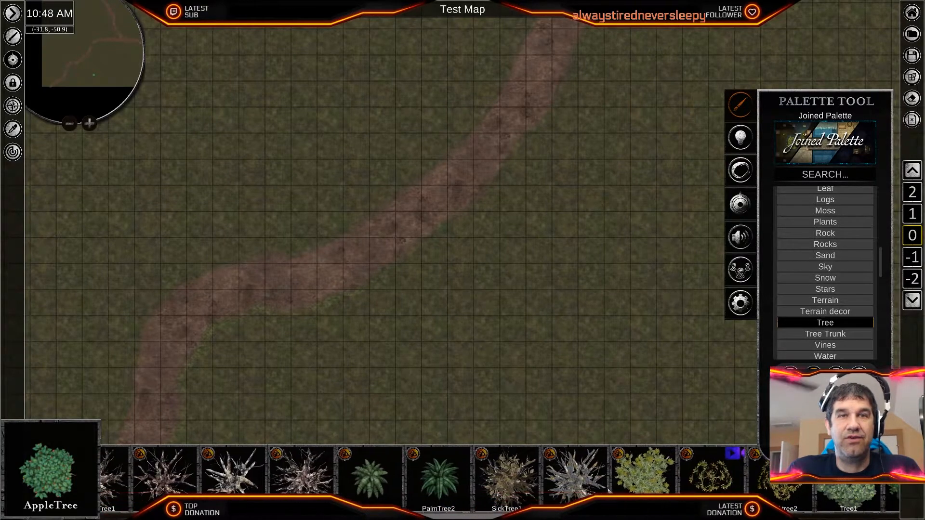
scroll(428, 476, down, 5)
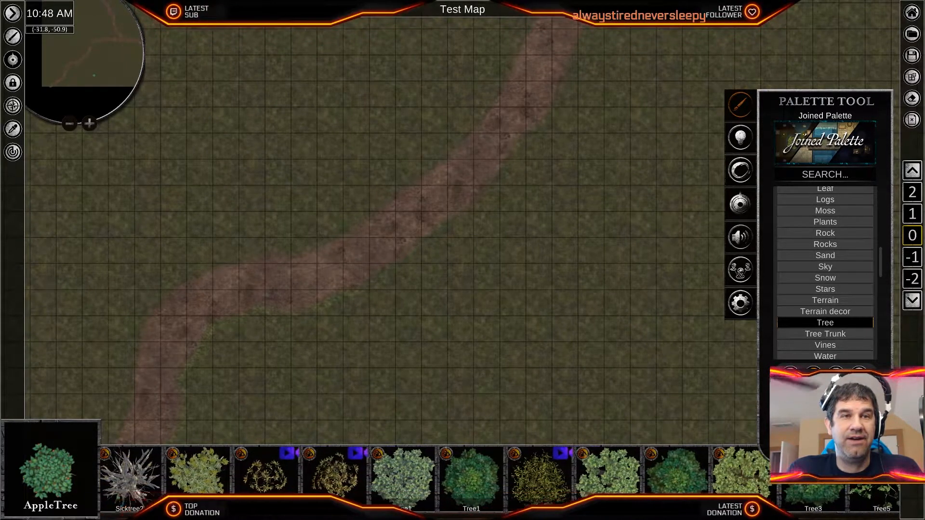
scroll(419, 479, down, 3)
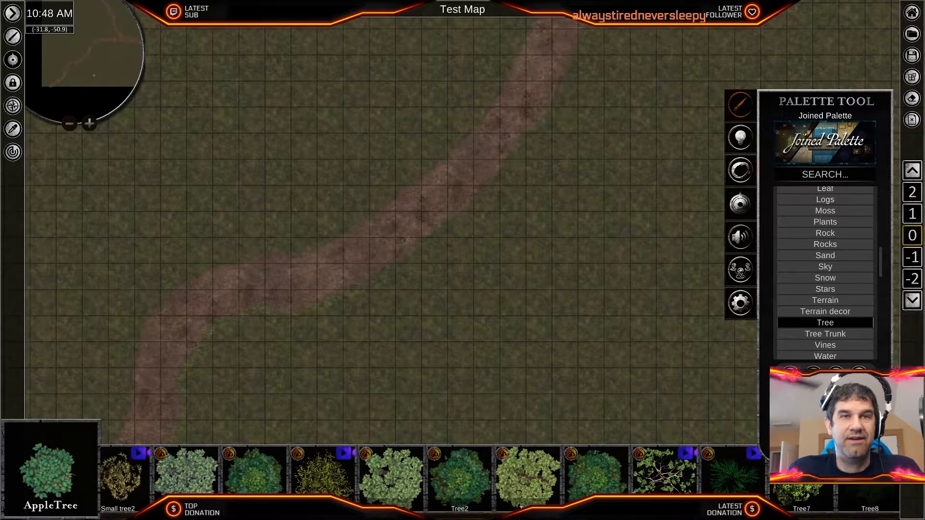
scroll(419, 479, down, 3)
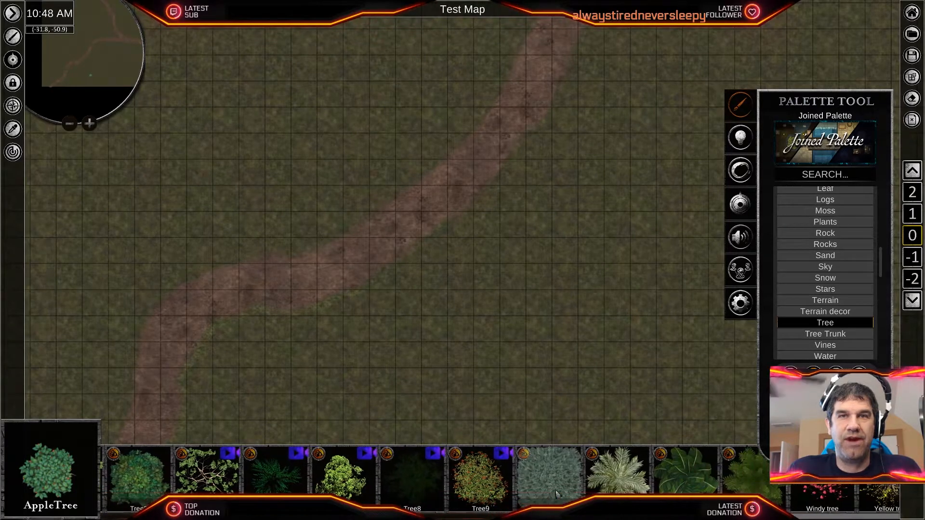
scroll(540, 501, up, 5)
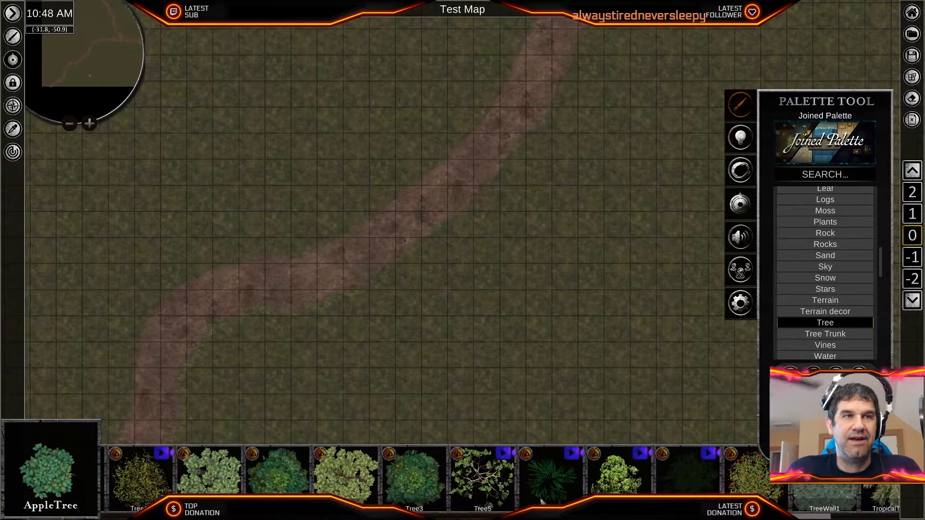
scroll(493, 487, up, 5)
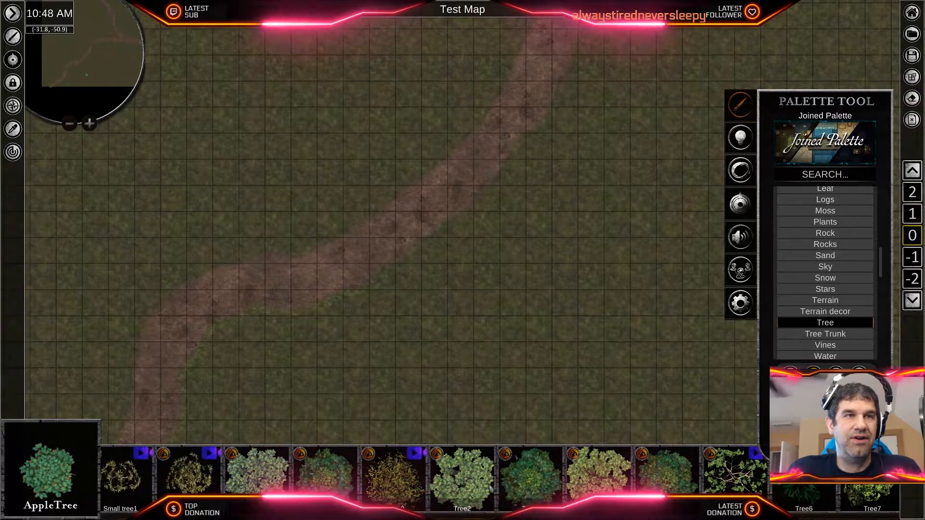
click(536, 491)
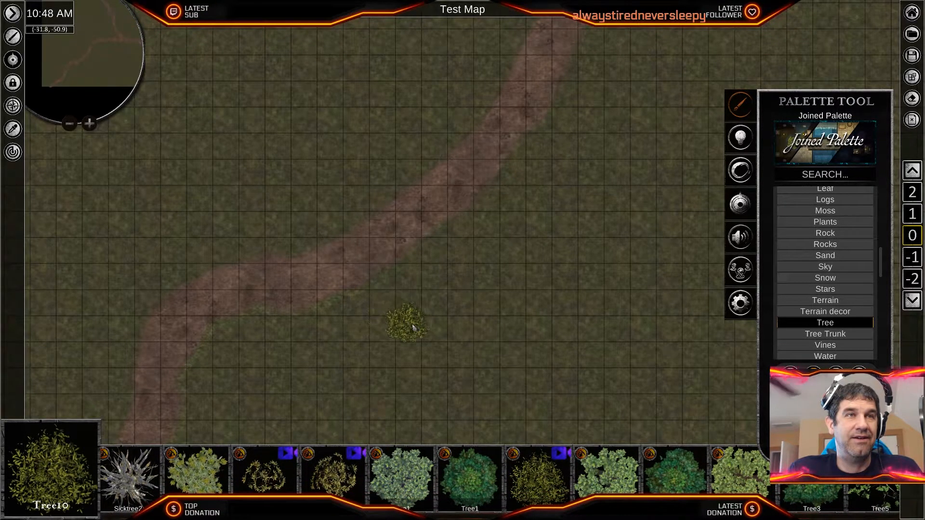
- Place six Tree10 trees in a loose cluster southeast of the road's southwest end, near the map's south edge
scroll(416, 332, down, 4)
scroll(441, 374, up, 5)
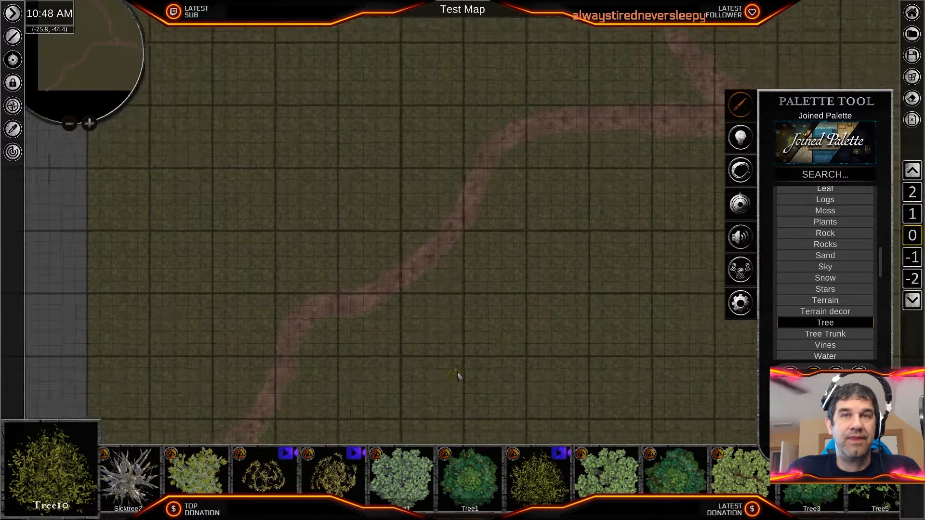
middle_drag(289, 354, 704, 212)
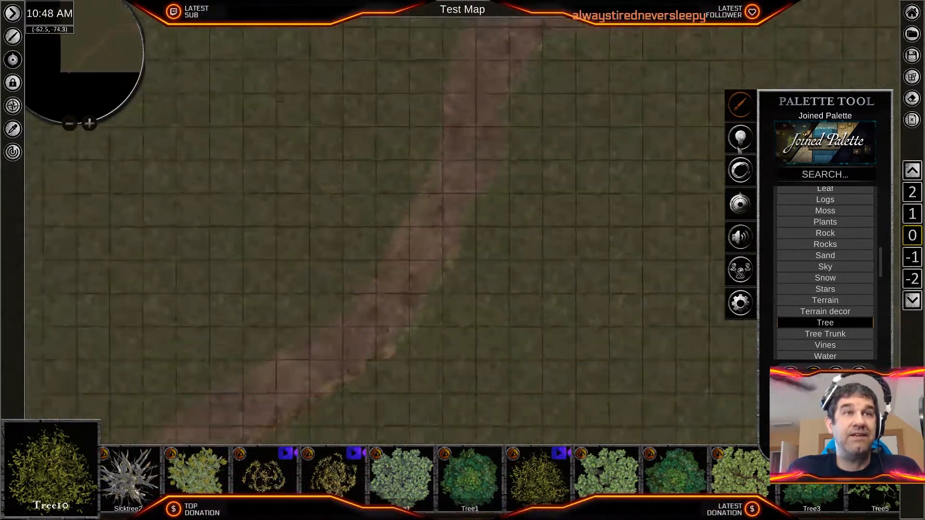
middle_drag(535, 331, 618, 190)
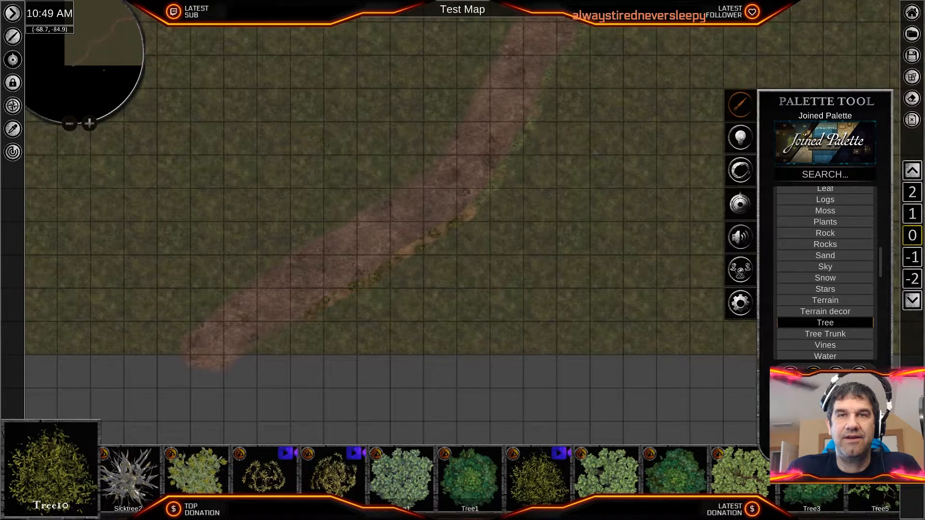
scroll(582, 254, down, 3)
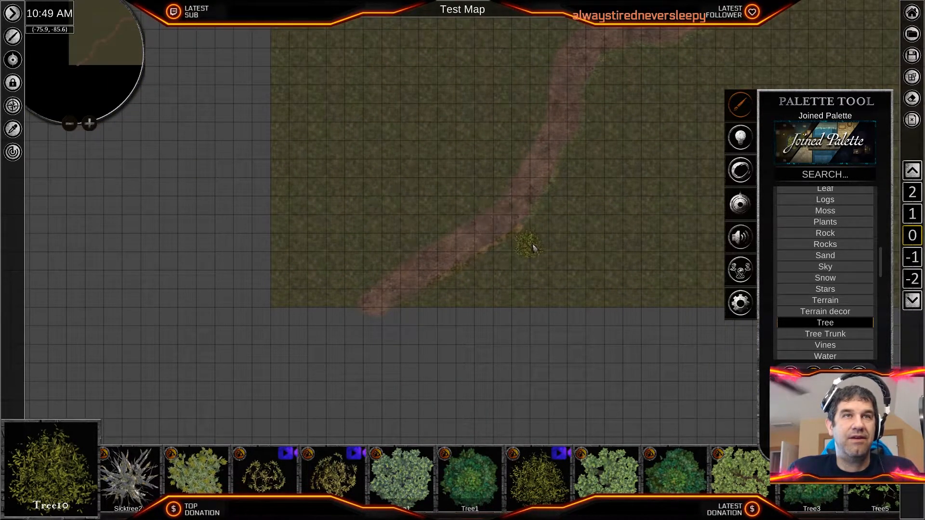
scroll(533, 248, up, 2)
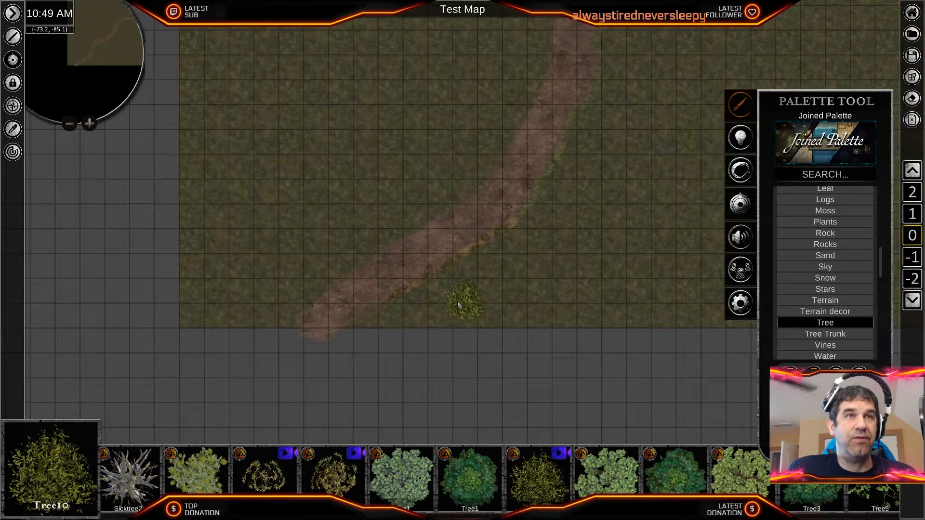
click(428, 305)
click(499, 302)
click(576, 263)
click(511, 249)
click(577, 203)
click(612, 298)
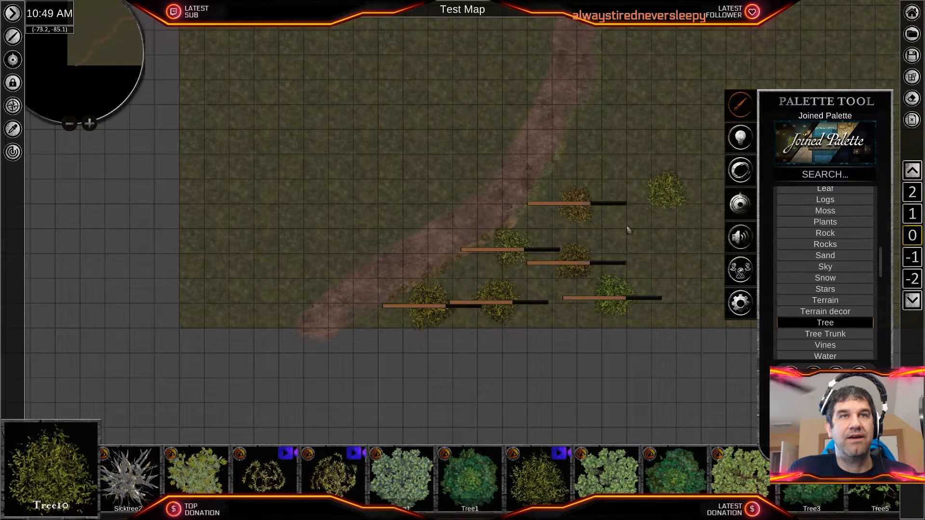
- Add four Tree10 trees to the cluster, spreading it northeast along the east side of the road's southwest stretch
middle_drag(668, 197, 543, 269)
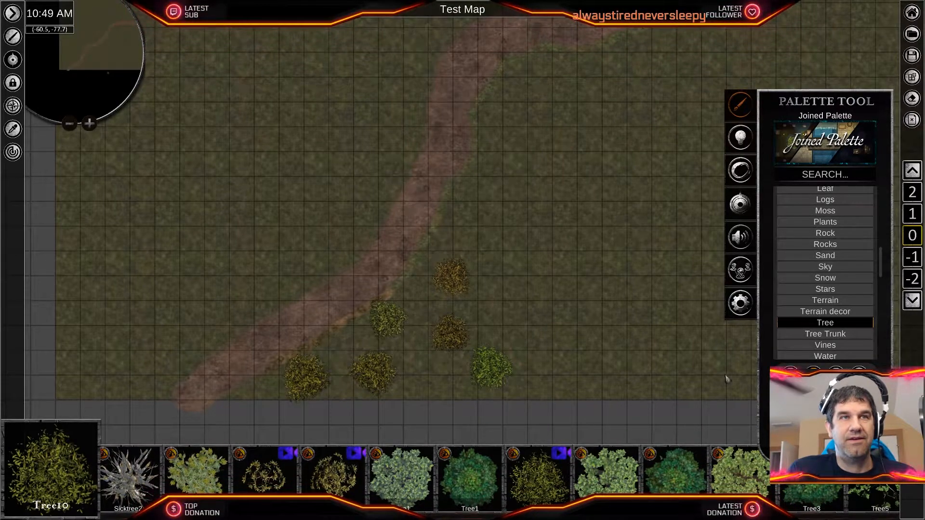
click(482, 231)
click(504, 294)
click(590, 337)
click(588, 260)
- Scatter seven more Tree10 trees beneath the road's lower bend, continuing the grove northeast along its southern side
middle_drag(670, 178, 597, 266)
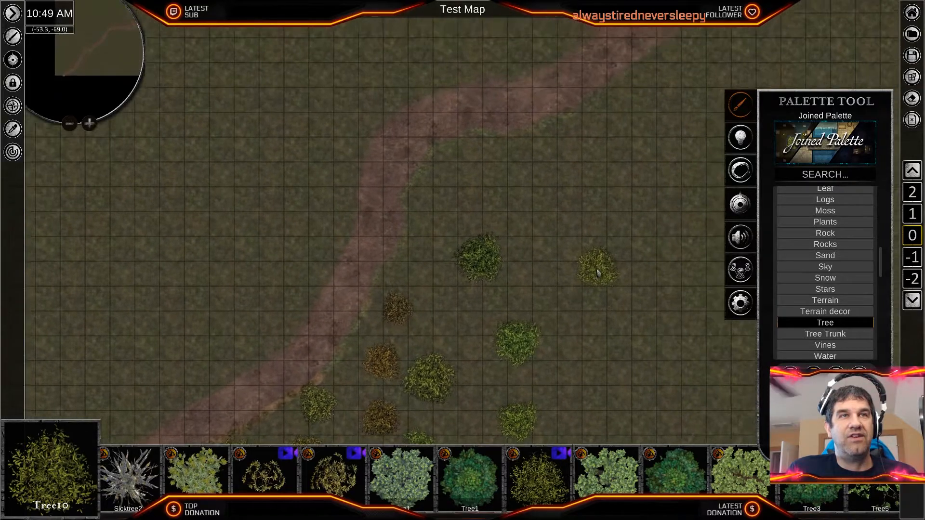
click(464, 182)
click(553, 153)
click(561, 237)
click(567, 312)
middle_drag(674, 272, 515, 388)
click(458, 243)
click(515, 317)
click(454, 321)
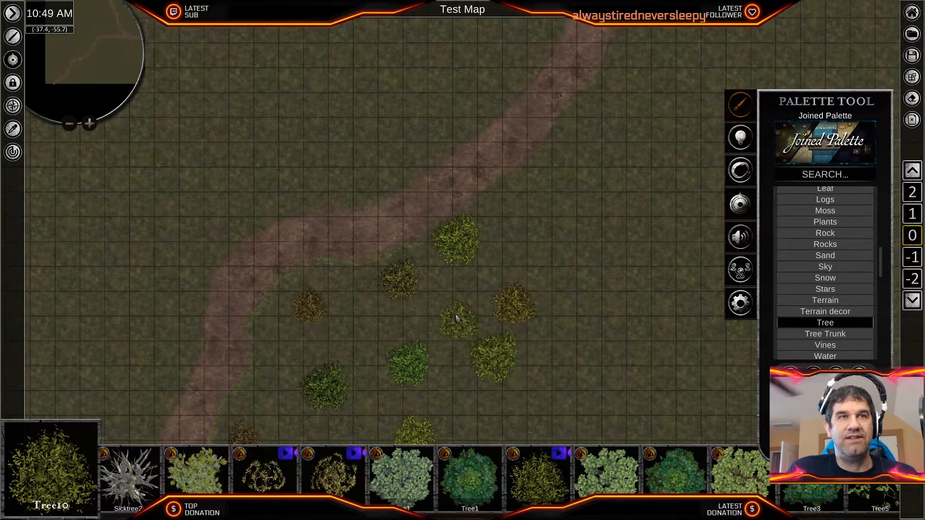
- Place six Tree10 trees along the southeast side of the road's diagonal stretch between its two bends
middle_drag(671, 192, 426, 309)
click(365, 295)
click(280, 306)
click(329, 365)
click(430, 227)
click(436, 142)
click(364, 219)
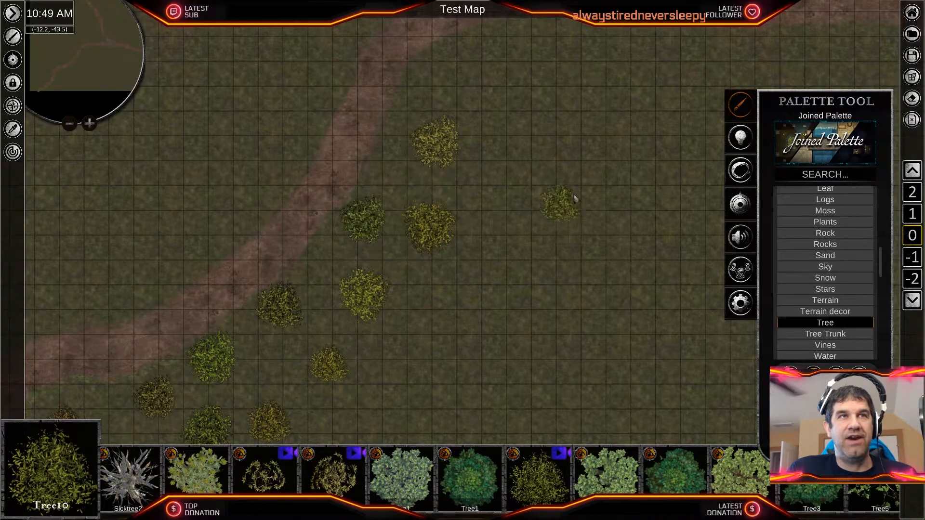
- Place five Tree10 trees just south of the road's upper bend, west of the fork
middle_drag(590, 199, 446, 299)
click(358, 183)
click(445, 163)
click(456, 263)
click(397, 287)
click(351, 249)
- Fill the grassland south and southeast of the grove with scattered Tree10 trees toward the map's south edge
middle_drag(443, 342, 520, 241)
scroll(520, 241, down, 1)
scroll(520, 243, down, 5)
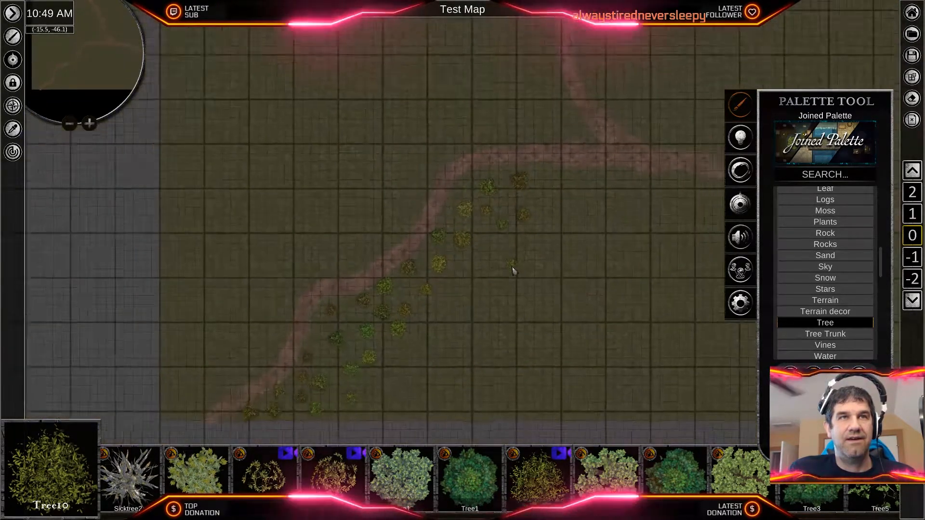
click(464, 374)
click(454, 351)
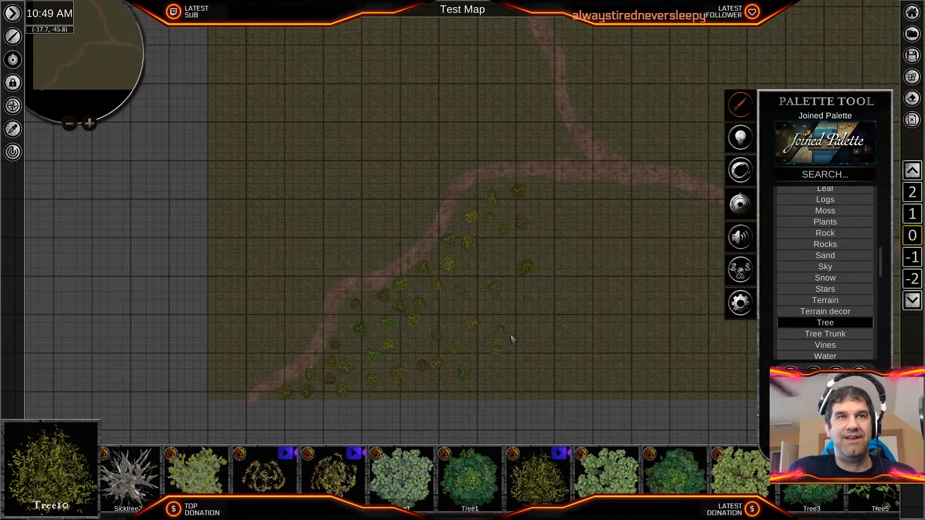
- Scatter Tree10 trees sparsely south of the fork and north of the road's eastern branch
middle_drag(607, 275, 447, 323)
click(414, 250)
click(496, 146)
click(630, 222)
click(651, 209)
click(674, 221)
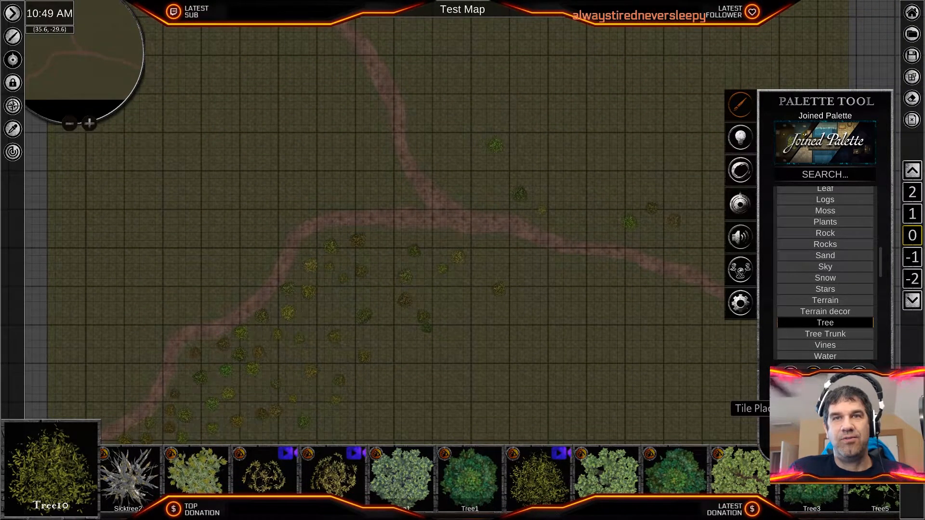
scroll(583, 318, down, 5)
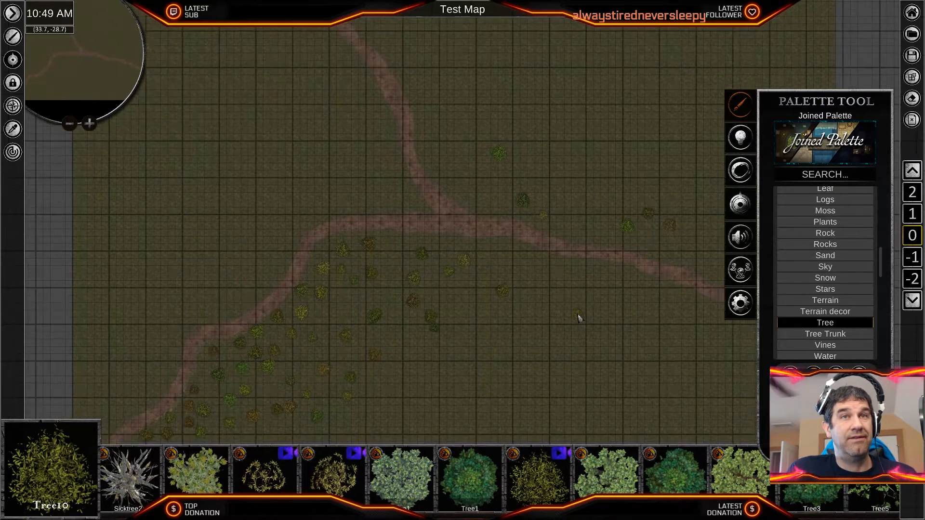
- Try filling the grassland northeast of the fork with a rectangular block of Tree10 trees, about 58 x 33, and undo it
drag(372, 92, 699, 277)
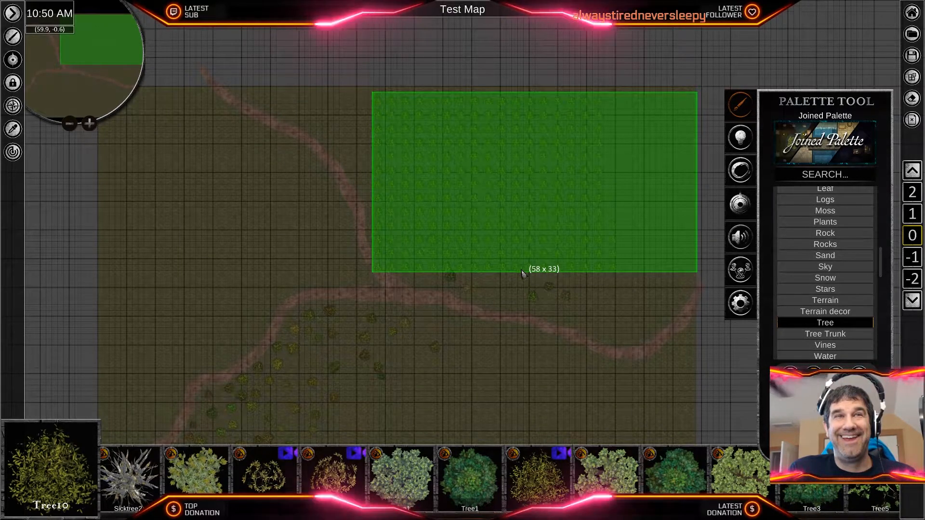
scroll(488, 254, up, 5)
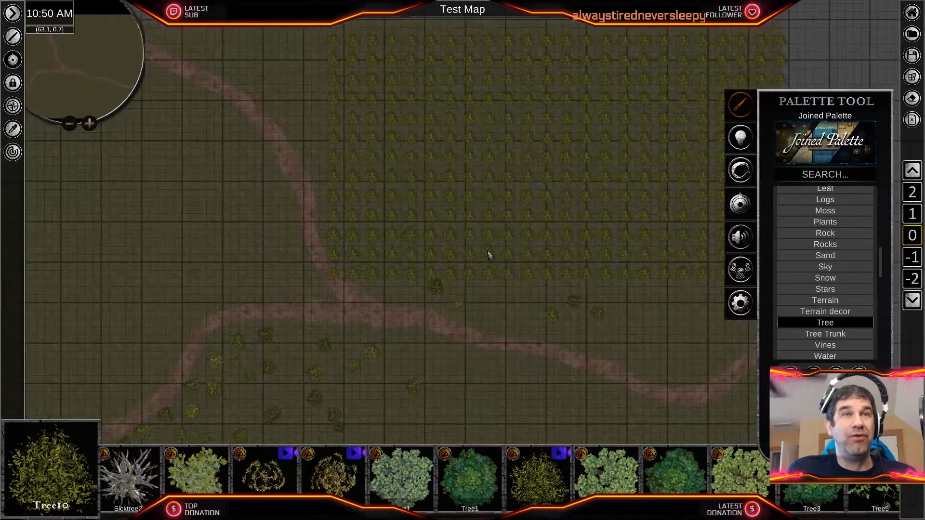
scroll(488, 254, down, 2)
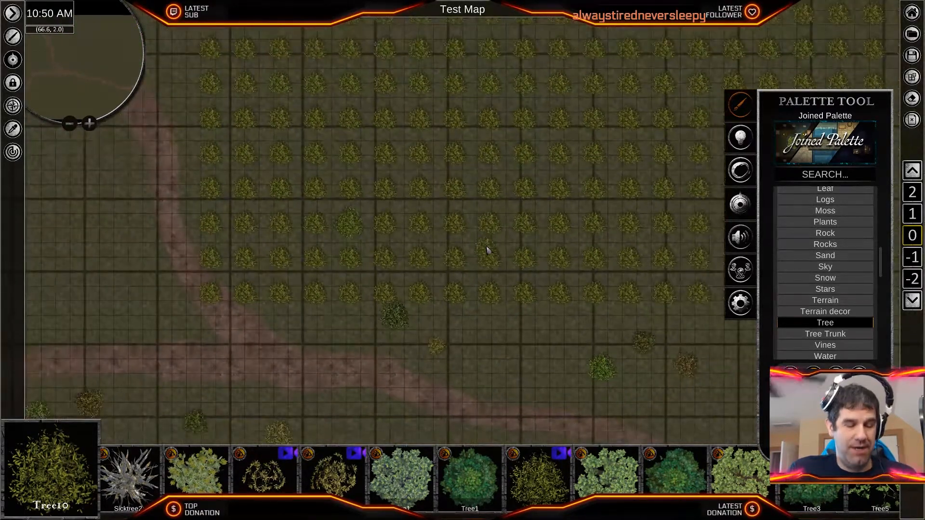
key(ctrl+z)
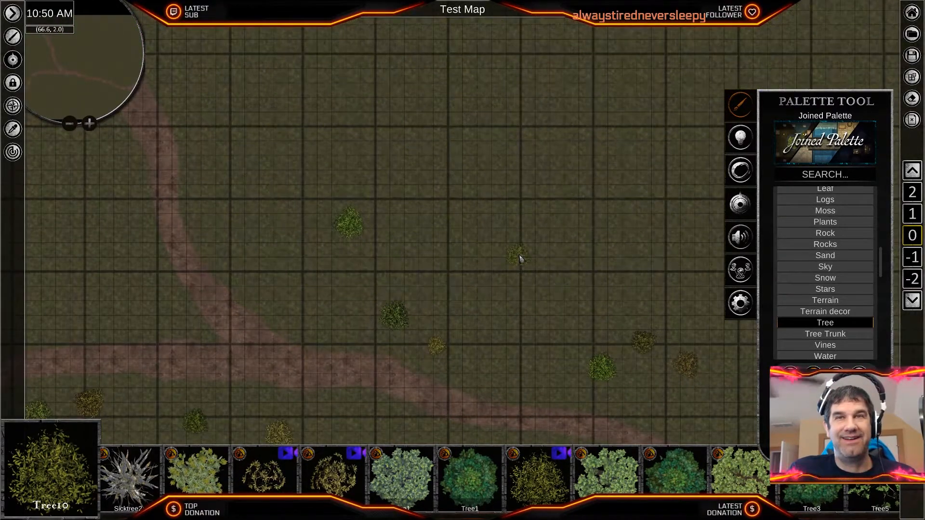
- Try brushing freehand lines of Tree10 trees across the grassland northeast of the fork, and undo them
scroll(519, 259, down, 5)
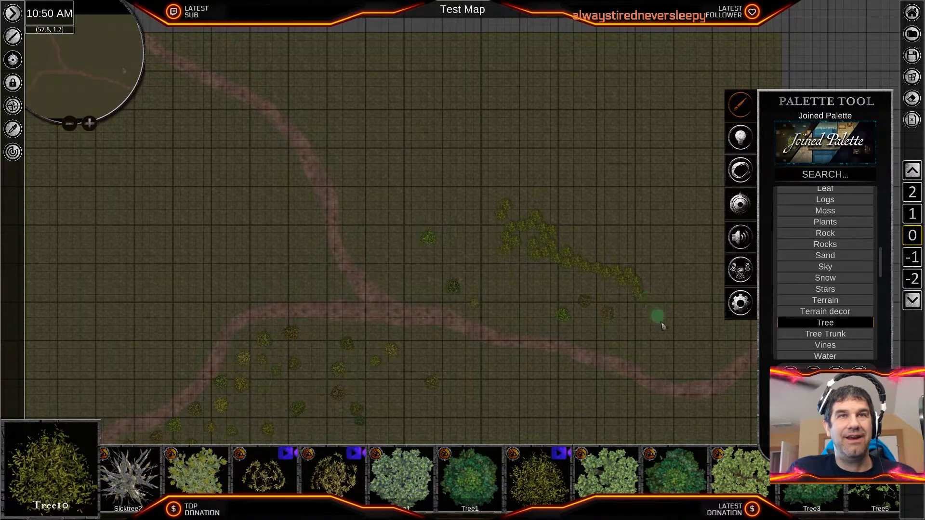
scroll(627, 291, up, 5)
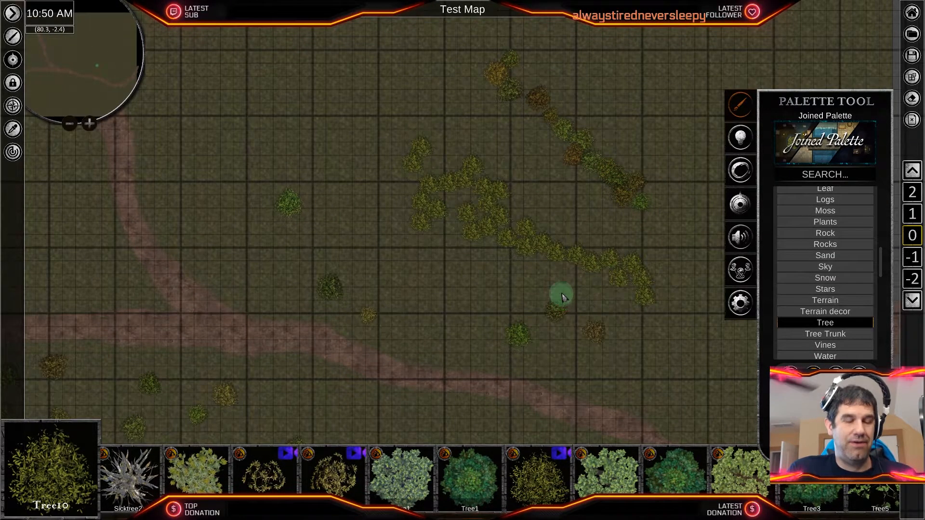
key(ctrl+z)
key(ctrl+z)
scroll(461, 292, down, 5)
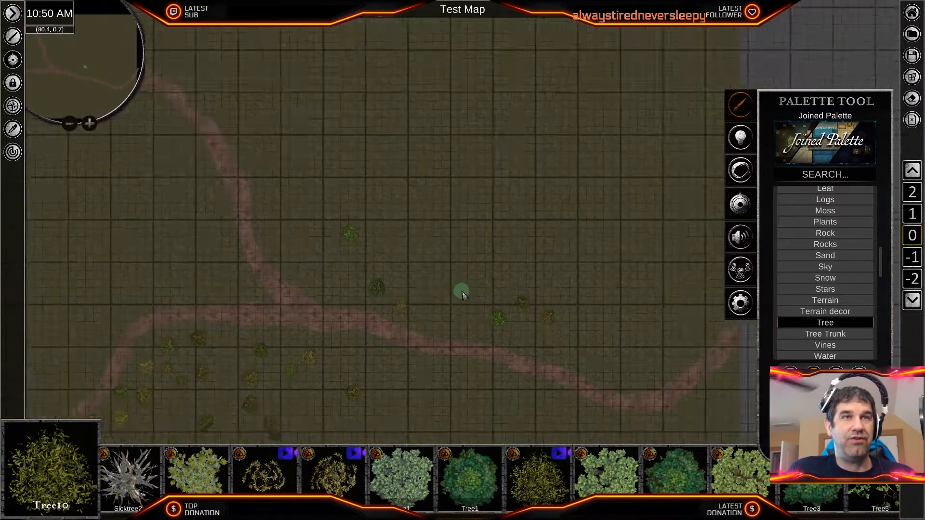
- Brush a line of scattered Tree10 trees along the northeast side of the northern road and the north side of the eastern branch
scroll(487, 337, up, 4)
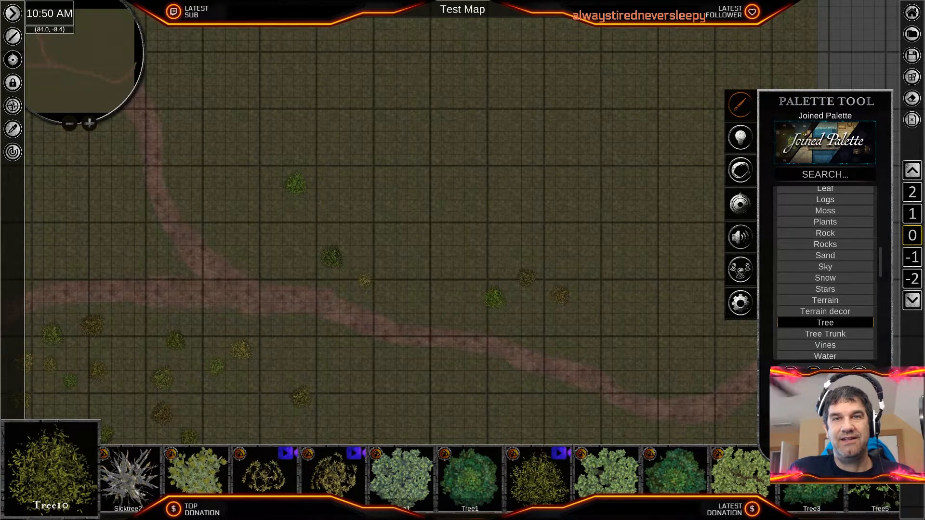
scroll(457, 235, down, 3)
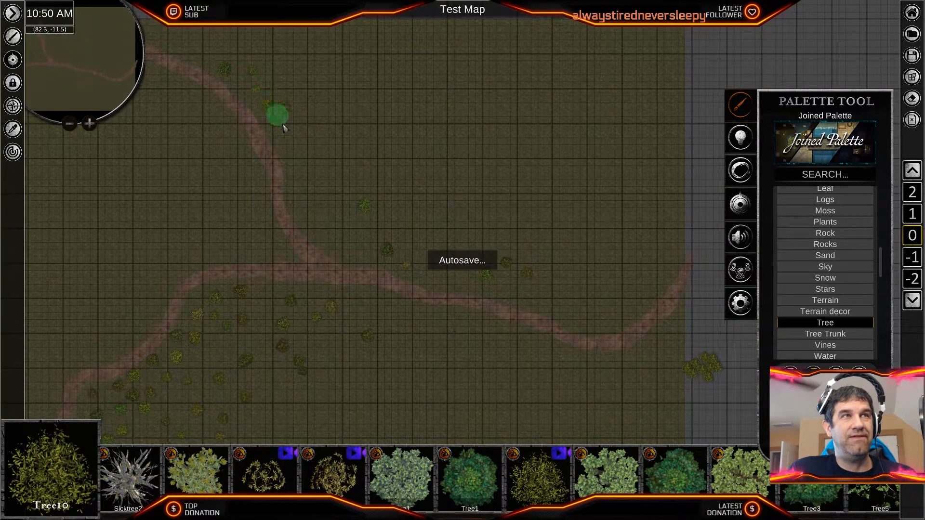
drag(282, 125, 312, 183)
drag(350, 233, 567, 305)
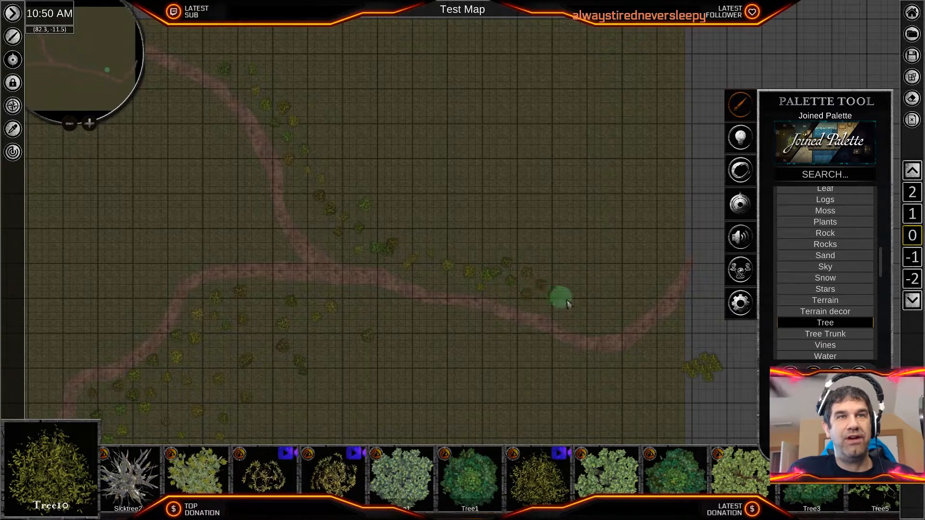
- Fill the grassland northeast of the fork with scattered Tree10 trees up to the map's north and east edges
mouse_move(667, 137)
mouse_down()
mouse_move(658, 31)
mouse_move(628, 189)
mouse_move(537, 254)
mouse_up()
mouse_move(422, 174)
mouse_down()
mouse_move(440, 226)
mouse_move(300, 91)
mouse_up()
mouse_move(327, 61)
mouse_down()
mouse_move(449, 133)
mouse_move(520, 76)
mouse_move(602, 164)
mouse_move(498, 49)
mouse_move(529, 205)
mouse_up()
- Brush scattered Tree10 trees over the grassland south of the road's eastern branch, down to the map's southeast corner
middle_drag(456, 292, 659, 201)
mouse_move(568, 300)
middle_down()
mouse_move(419, 259)
mouse_move(518, 384)
mouse_move(423, 389)
mouse_move(454, 302)
mouse_move(480, 278)
middle_up()
mouse_move(510, 334)
mouse_down()
mouse_move(502, 204)
mouse_move(547, 319)
mouse_move(594, 248)
mouse_move(627, 235)
mouse_up()
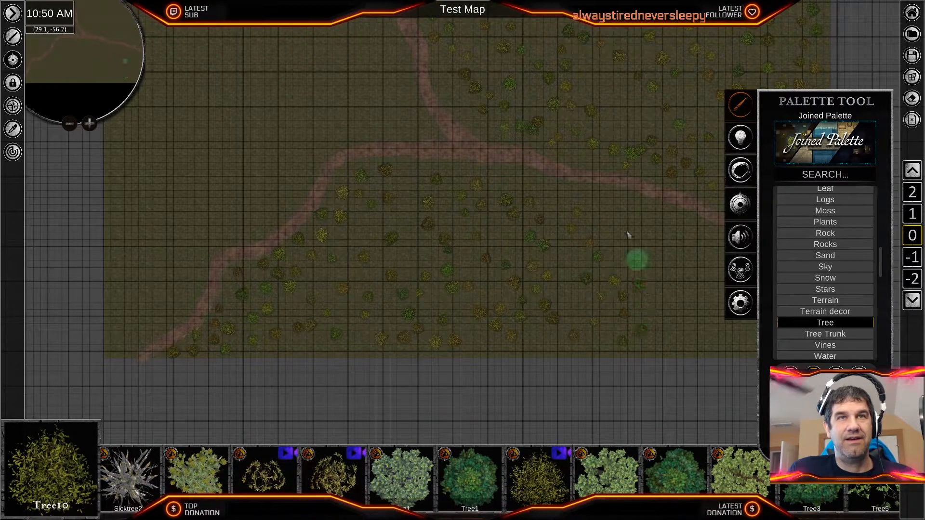
middle_drag(667, 282, 441, 258)
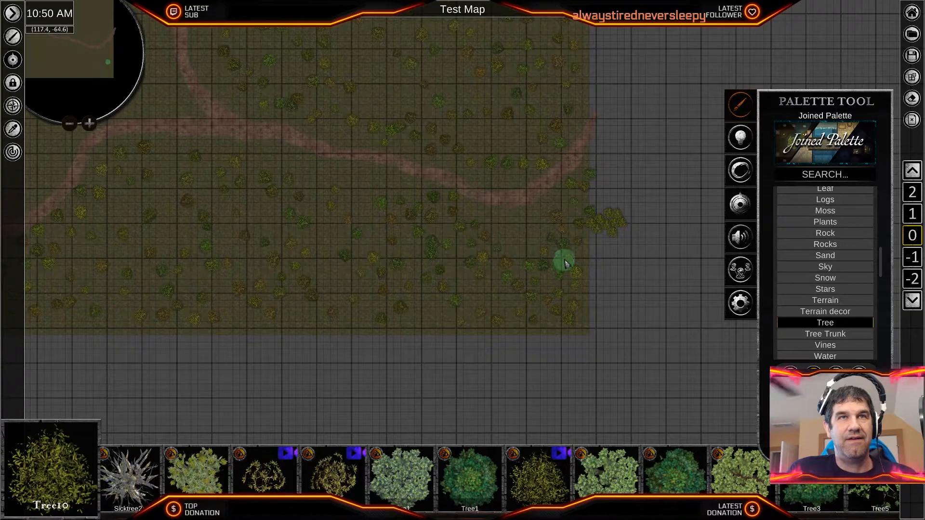
- Delete the clump of stray Tree10 trees lying beyond the map's east edge, south of the road's end
right_click(616, 226)
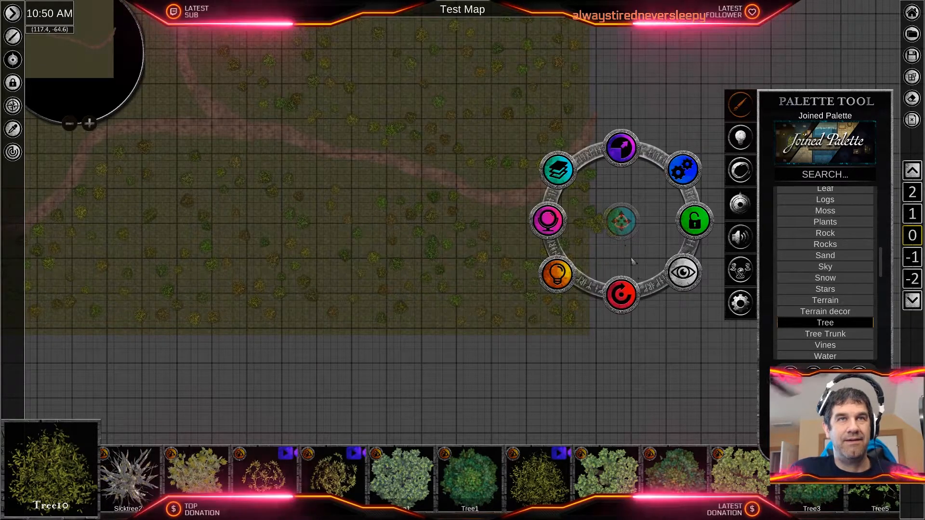
click(651, 276)
right_click(611, 232)
right_click(625, 237)
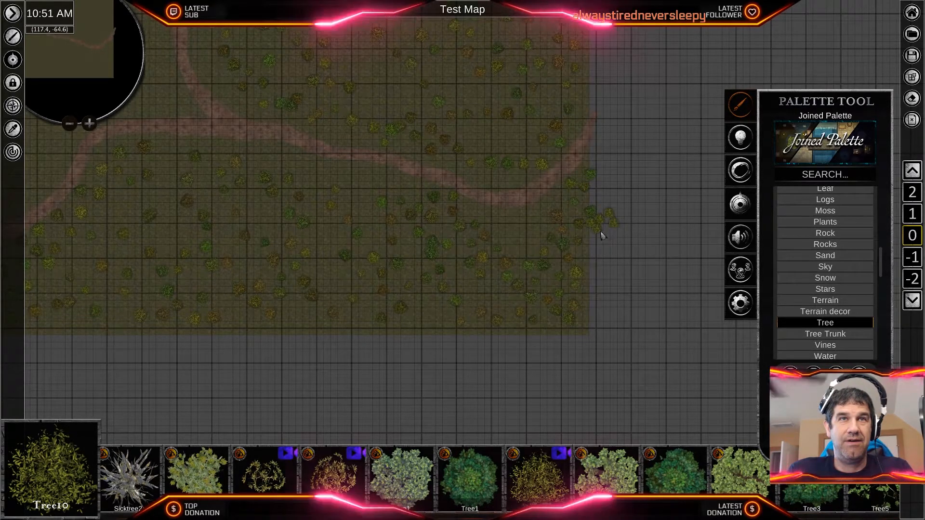
right_click(611, 218)
key(Delete)
right_click(619, 226)
key(Delete)
right_click(591, 214)
key(Delete)
- Delete the Tree10 trees in the middle of the northeastern forest one by one to open a clearing
middle_drag(374, 111, 484, 368)
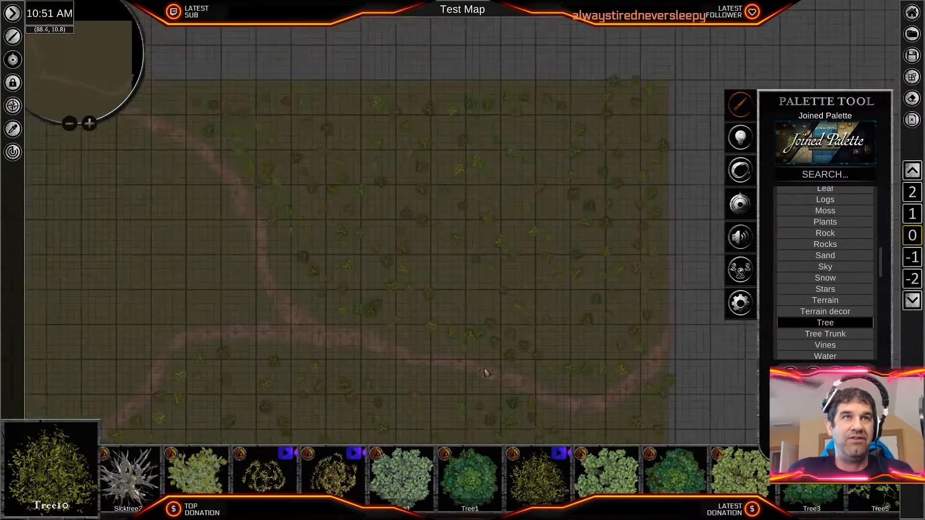
right_click(501, 262)
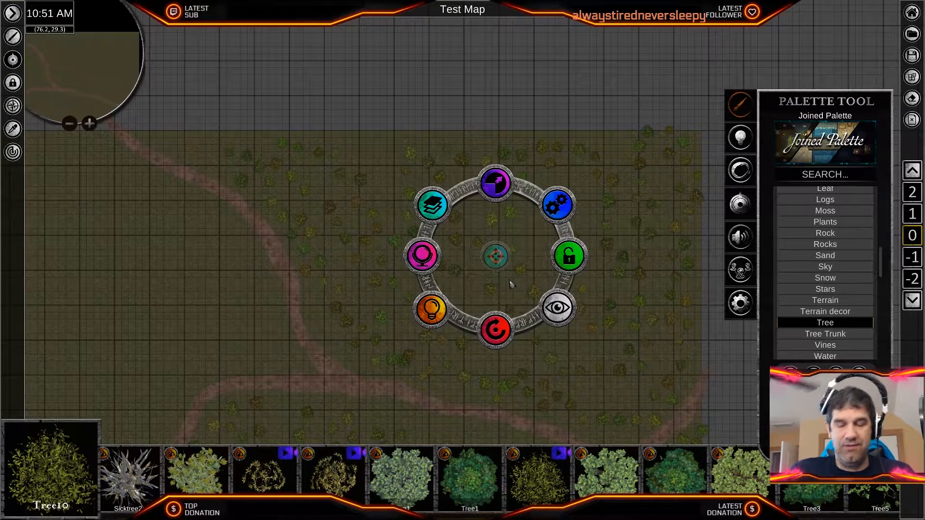
key(Delete)
right_click(514, 249)
key(Delete)
right_click(520, 268)
key(Delete)
right_click(492, 221)
key(Delete)
right_click(511, 212)
key(Delete)
right_click(478, 240)
key(Delete)
- Extend the forest clearing eastward by deleting the Tree10 trees on its east side
right_click(568, 255)
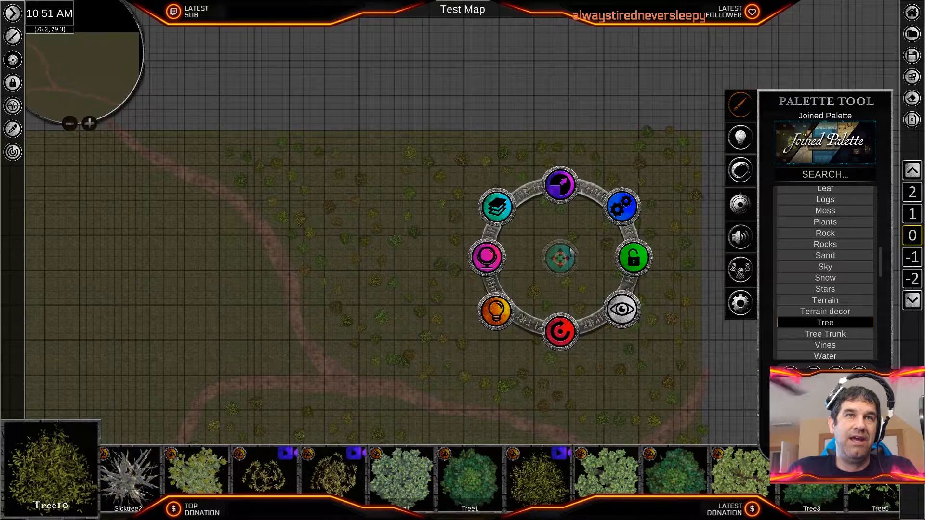
key(Delete)
right_click(573, 237)
key(Delete)
right_click(560, 209)
key(Delete)
right_click(543, 205)
key(Delete)
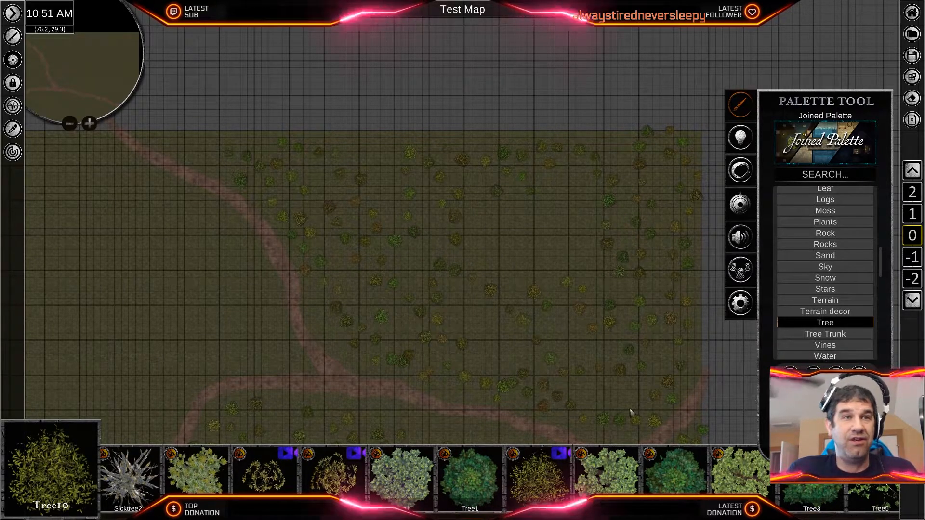
- Choose Tree5 and brush scattered trees through the northeastern forest around the clearing, along the road and the east edge
scroll(598, 488, down, 1)
scroll(599, 488, down, 5)
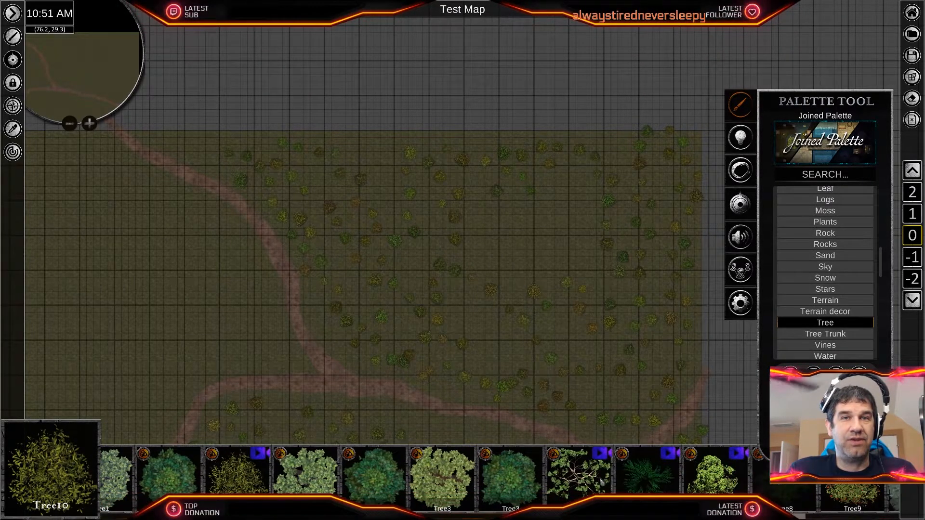
click(579, 473)
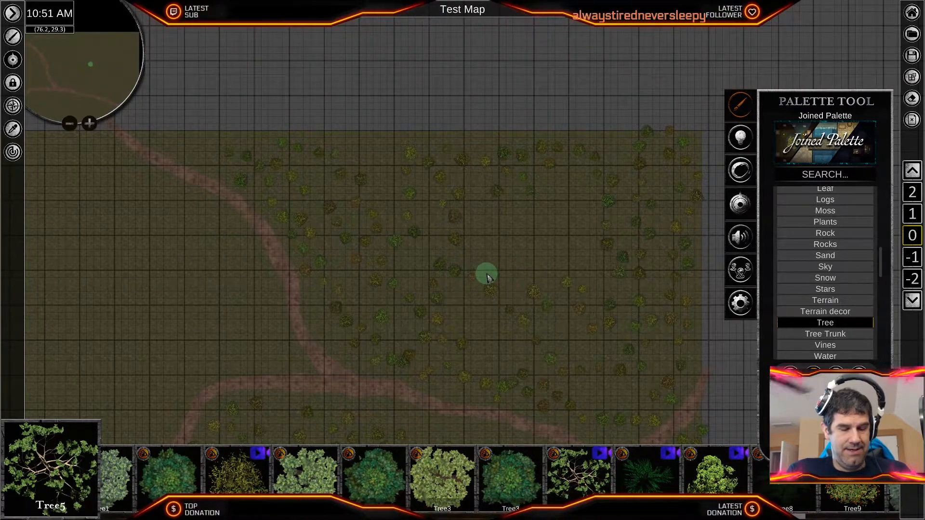
mouse_move(198, 154)
mouse_down()
mouse_move(340, 178)
mouse_move(381, 151)
mouse_up()
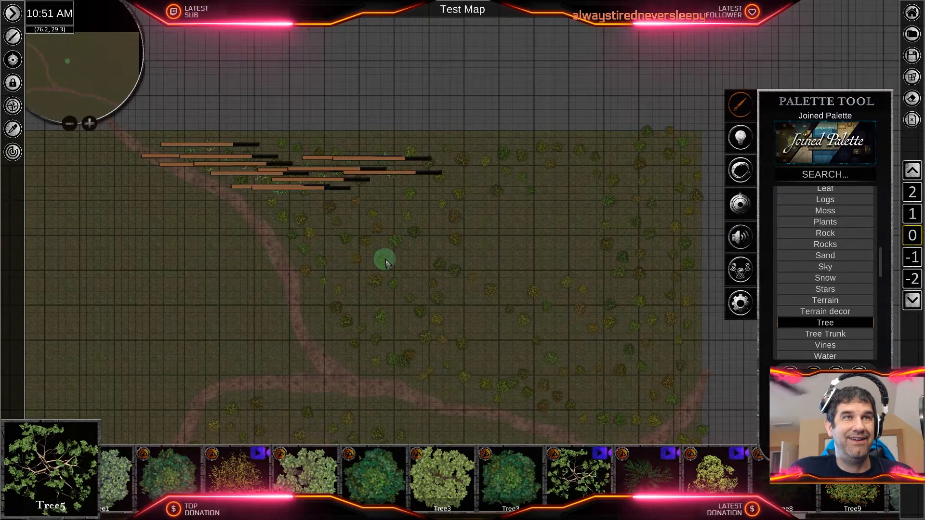
mouse_move(386, 263)
mouse_down()
mouse_move(379, 199)
mouse_move(362, 295)
mouse_move(423, 343)
mouse_up()
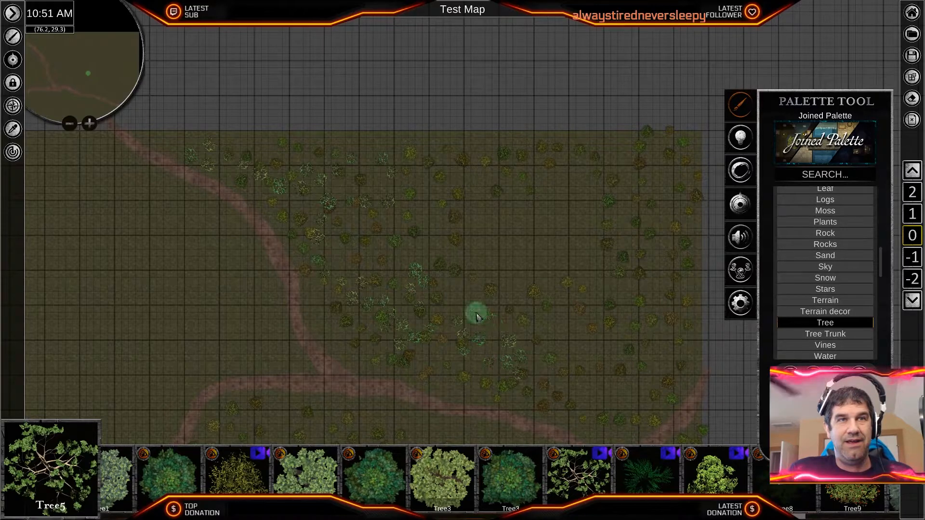
drag(599, 331, 660, 224)
mouse_move(609, 314)
mouse_down()
mouse_move(584, 362)
mouse_move(667, 382)
mouse_move(628, 410)
mouse_move(572, 407)
mouse_up()
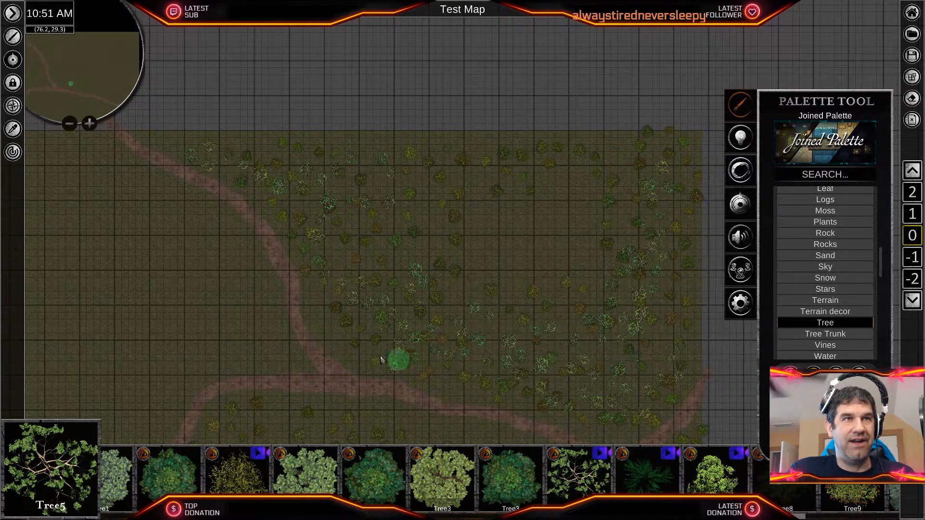
- Brush scattered Tree5 trees among the Tree10 trees south of the road, from the southwest stretch to the southeast corner
middle_drag(247, 329, 355, 98)
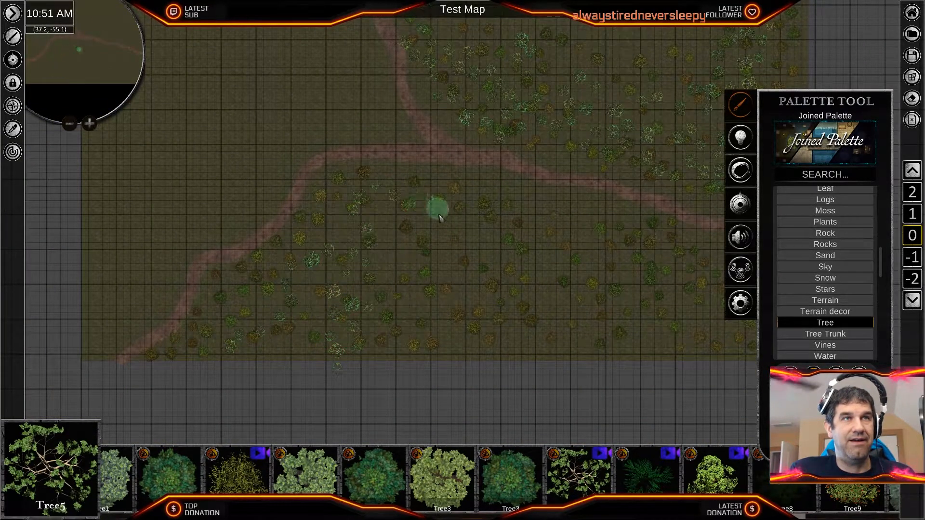
mouse_move(440, 218)
mouse_down()
mouse_move(472, 318)
mouse_move(519, 198)
mouse_move(666, 340)
mouse_up()
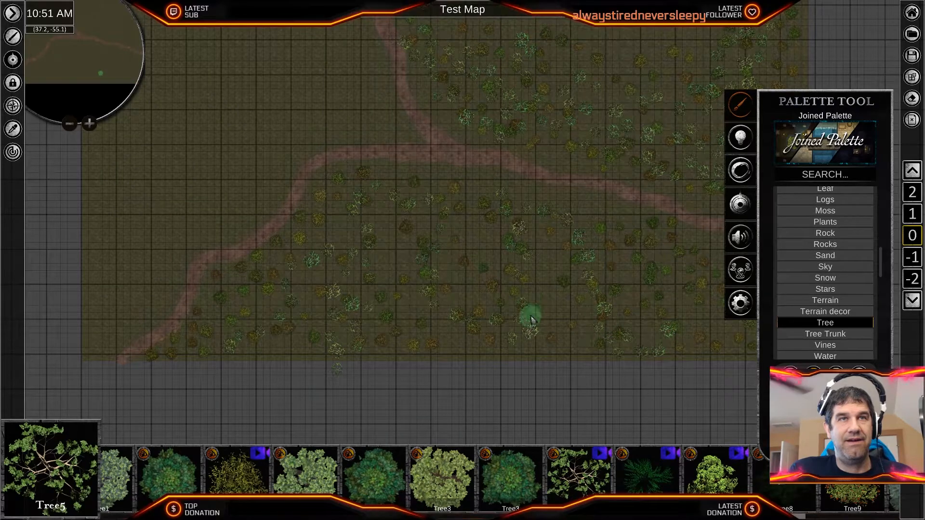
middle_drag(580, 296, 416, 312)
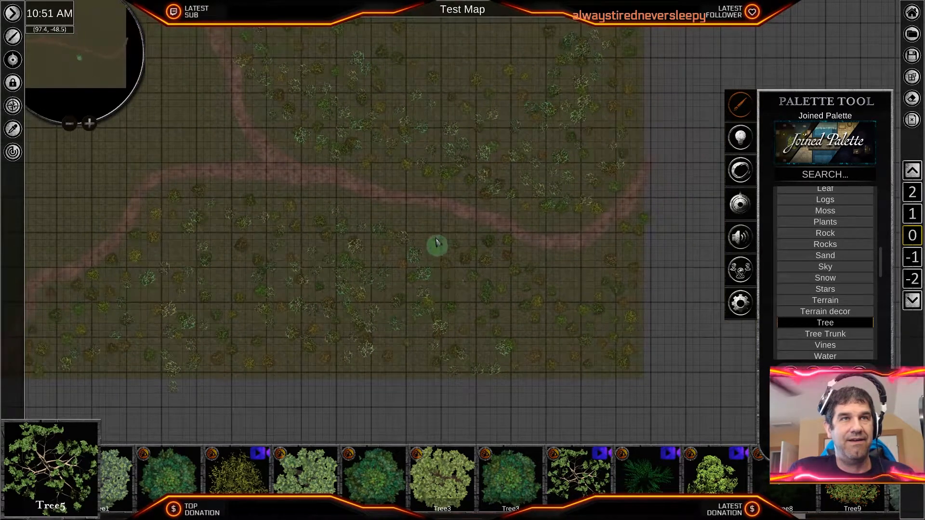
- Scatter Tree5 trees over the bare grassland west of the road, from the northwest corner down to the southwest corner
middle_drag(350, 286, 652, 435)
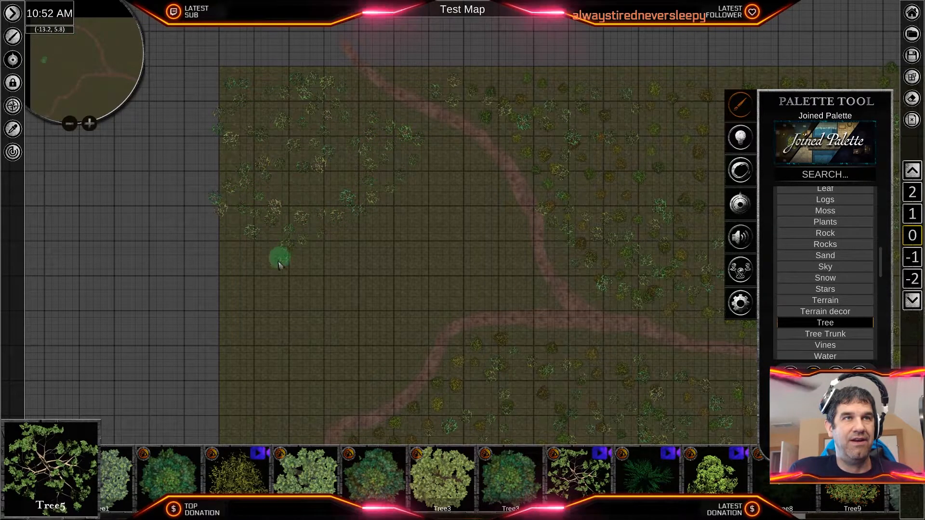
middle_drag(283, 386, 340, 252)
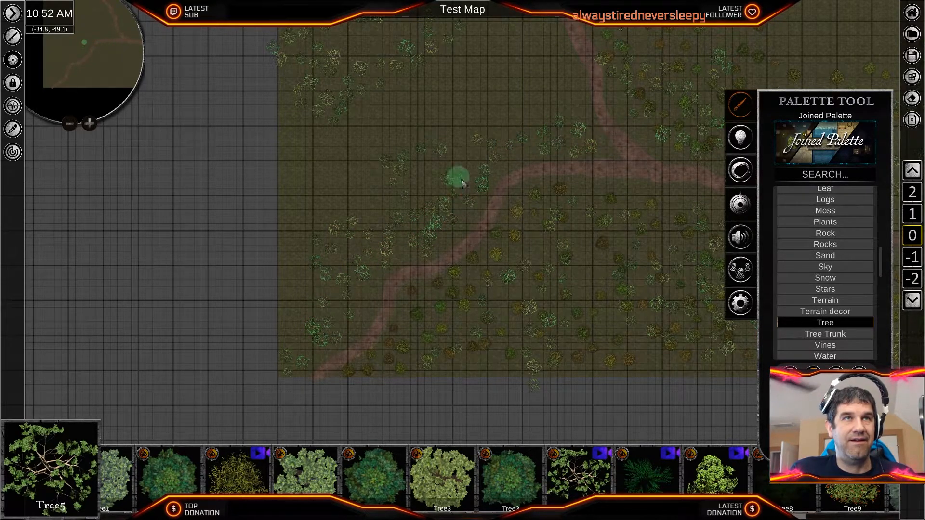
middle_drag(465, 191, 378, 363)
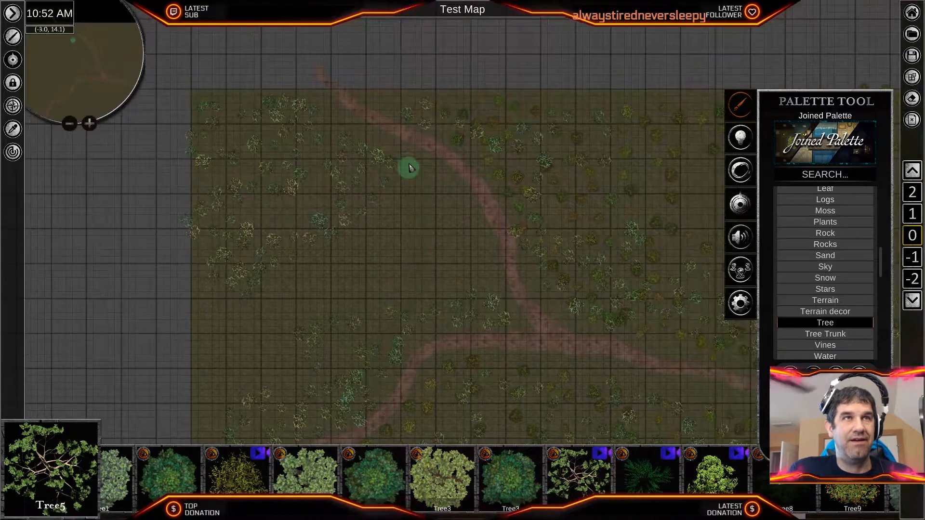
middle_drag(465, 239, 380, 183)
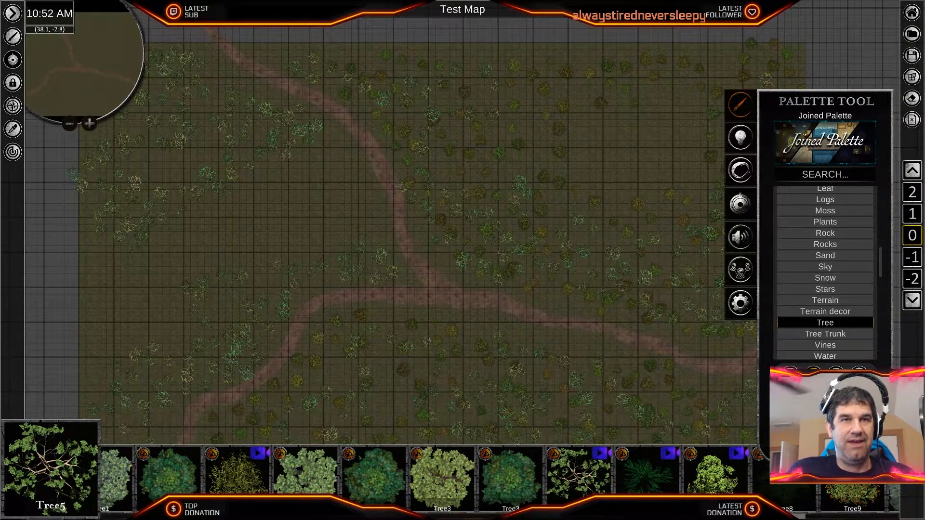
- Choose Tree7 and brush scattered trees onto the southwest corner, northwest of the road
scroll(498, 487, down, 5)
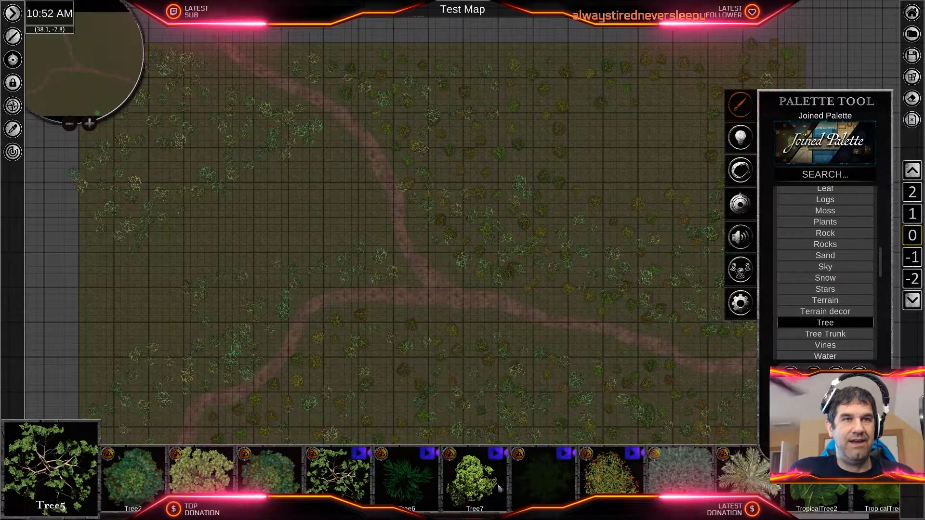
click(498, 487)
middle_drag(225, 285, 422, 211)
drag(314, 355, 367, 317)
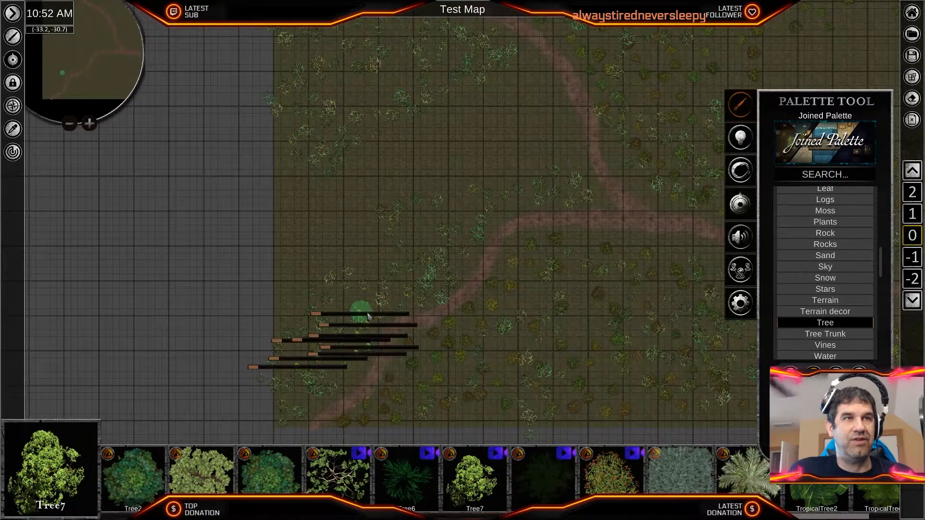
- Brush scattered Tree7 trees over the northwest woods and along the north side of the western road branch
mouse_move(381, 215)
middle_down()
mouse_move(345, 316)
mouse_move(331, 261)
mouse_move(354, 287)
middle_up()
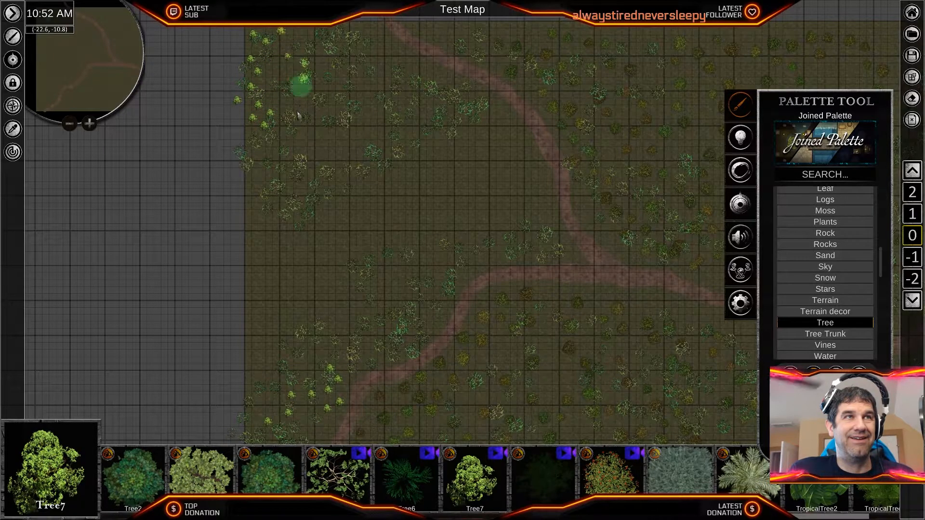
mouse_move(355, 354)
mouse_down()
mouse_move(382, 333)
mouse_move(420, 260)
mouse_move(468, 253)
mouse_up()
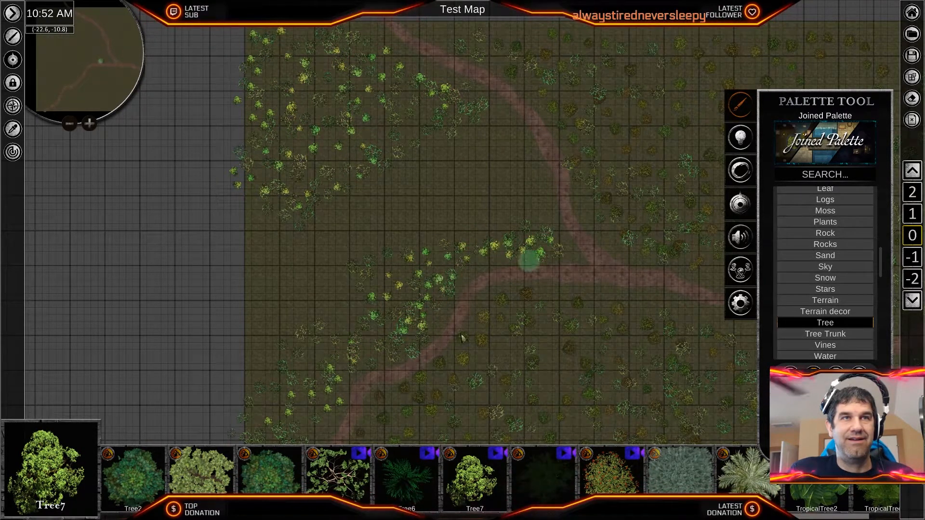
- Brush scattered Tree7 trees through the forest south of the road, from the southwest stretch to the southeast corner
middle_drag(547, 402, 441, 199)
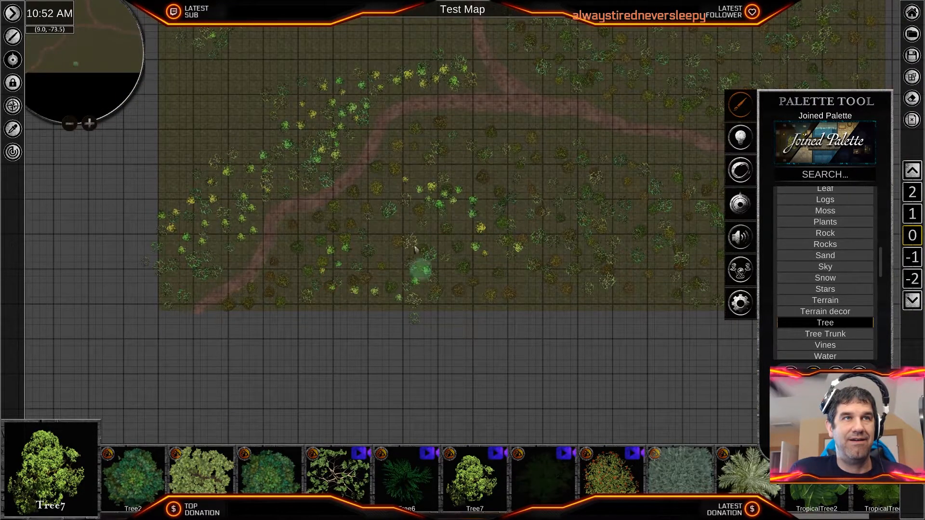
mouse_move(504, 130)
mouse_down()
mouse_move(527, 126)
mouse_move(687, 168)
mouse_up()
middle_drag(627, 245, 420, 283)
drag(472, 206, 609, 251)
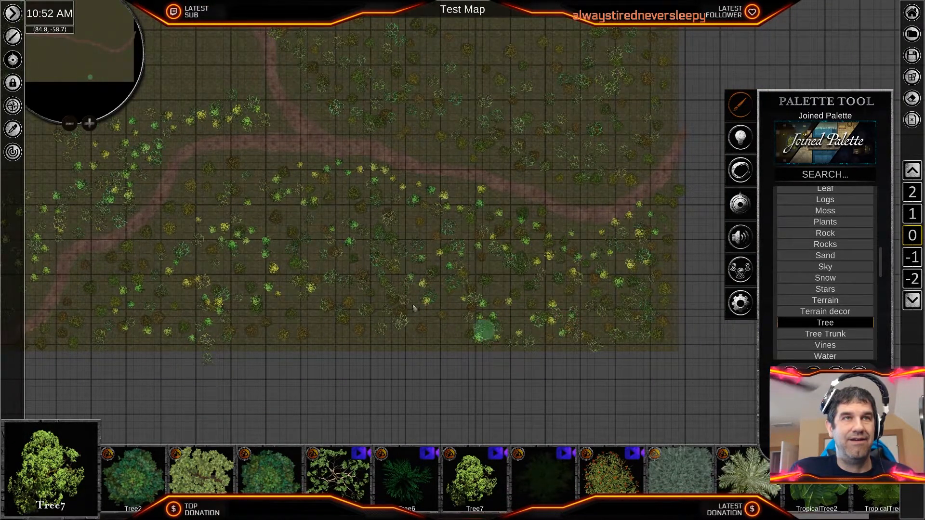
- Brush scattered Tree7 trees through the northeastern forest, north of the road and around the clearing
middle_drag(368, 304, 390, 373)
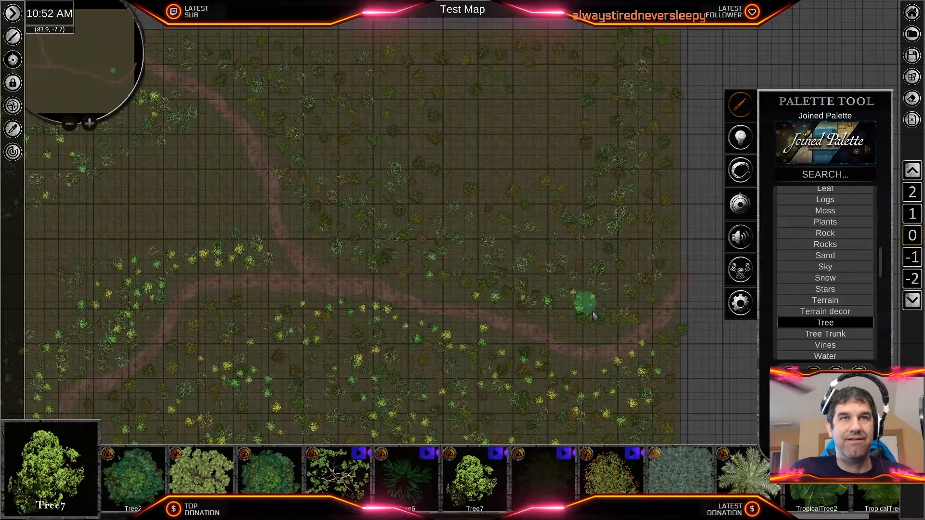
drag(666, 123, 576, 258)
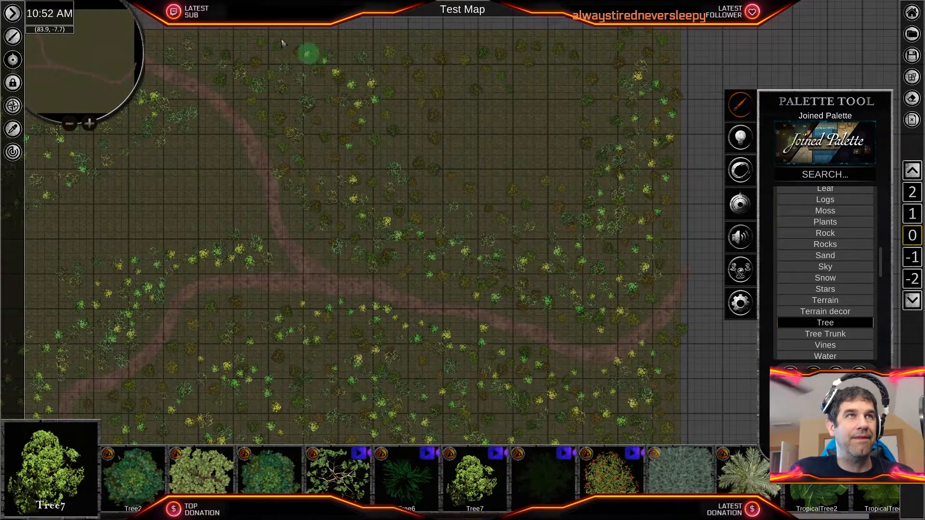
middle_drag(371, 260, 572, 201)
- Choose Tree10 and brush scattered trees among the woods northwest of the western road branch and in the northwest corner
scroll(438, 489, up, 5)
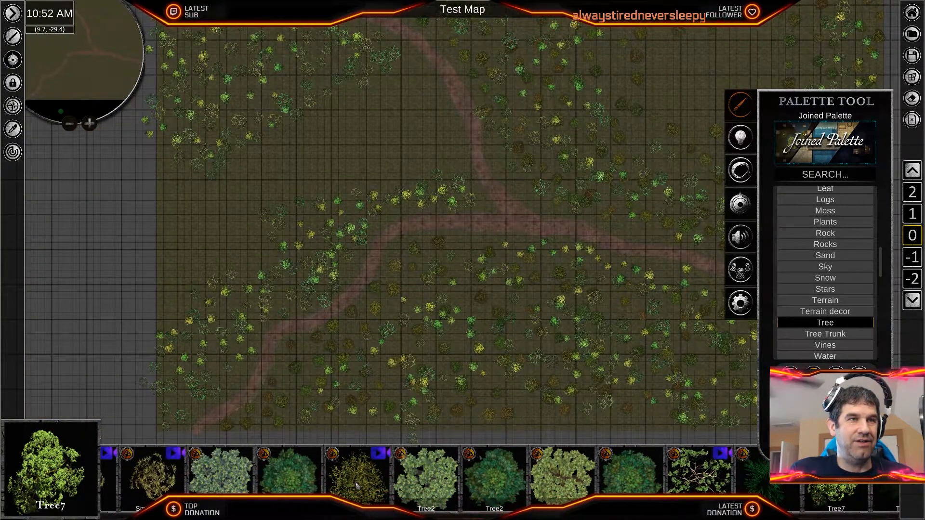
click(355, 482)
scroll(366, 484, up, 1)
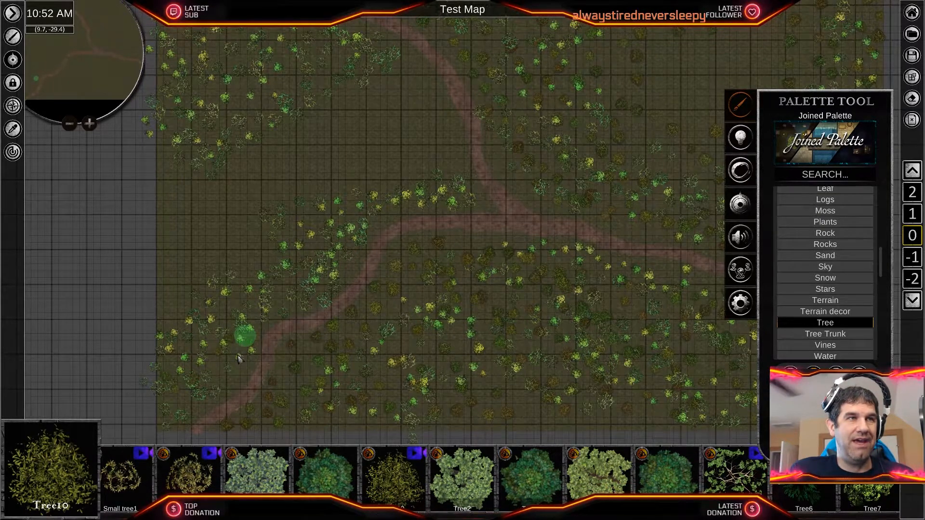
middle_drag(347, 182, 496, 304)
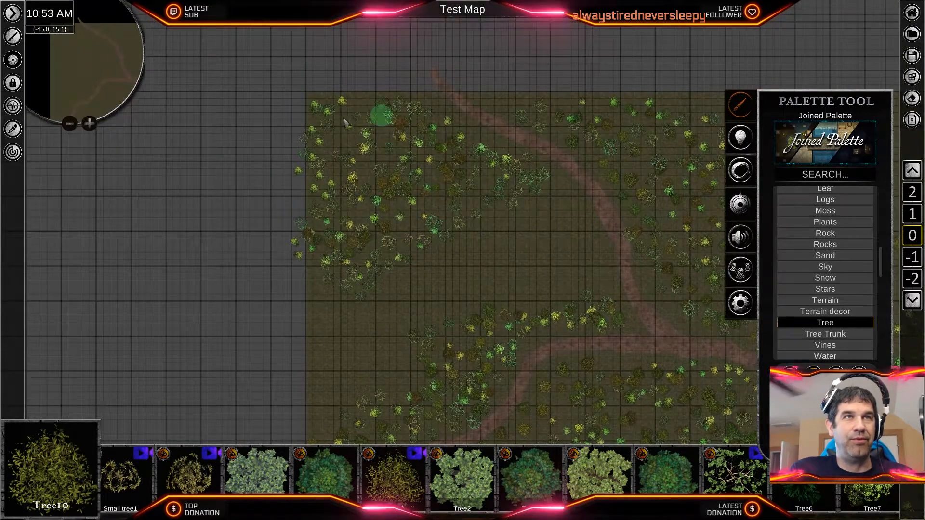
middle_drag(514, 224, 262, 219)
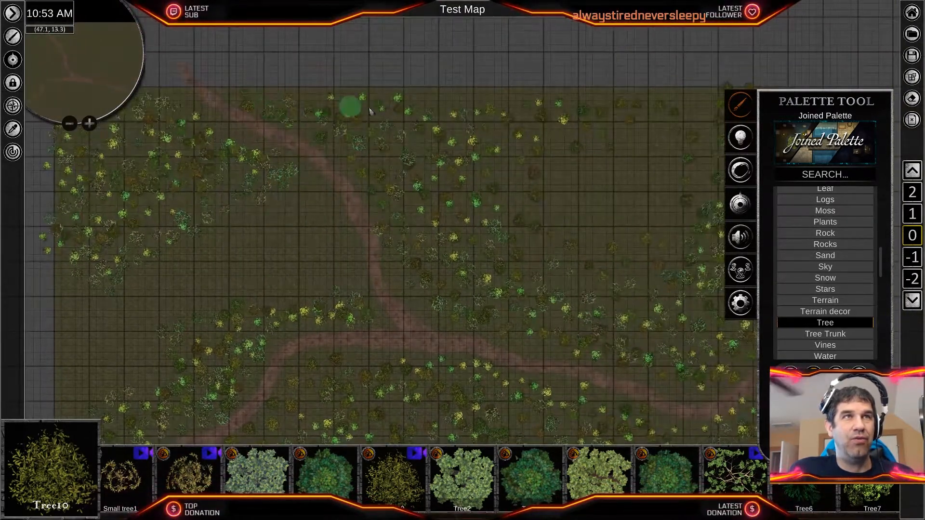
- Examine the mixed forest along the eastern road and south of the fork, both close up and from afar
middle_drag(546, 318, 394, 168)
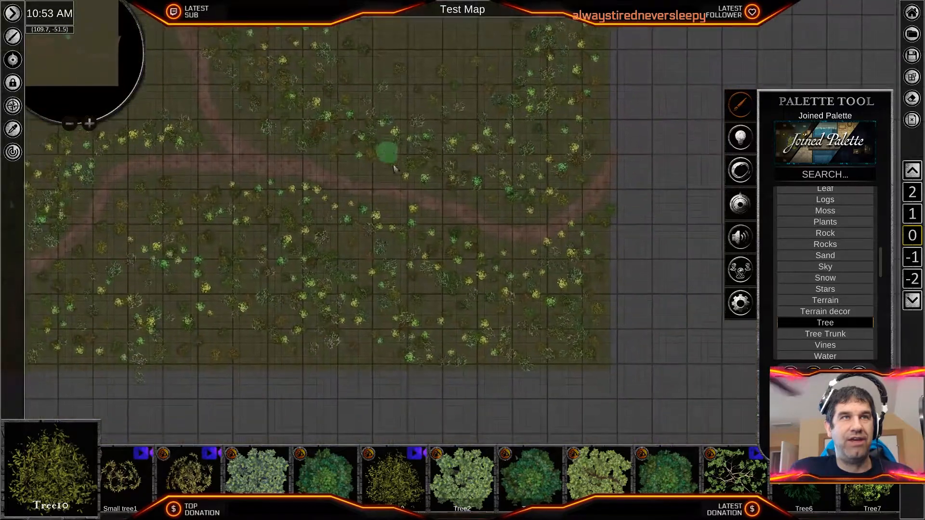
scroll(379, 251, up, 6)
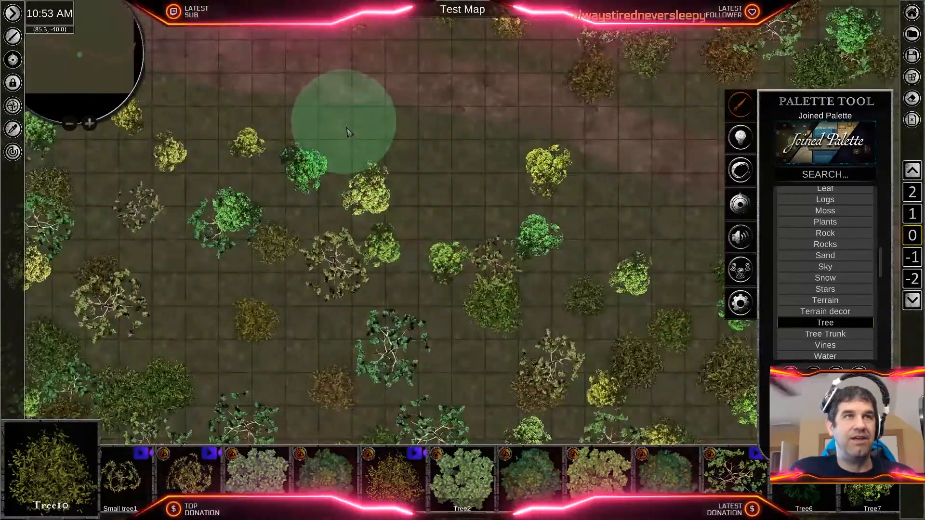
middle_drag(347, 129, 539, 332)
scroll(487, 309, up, 5)
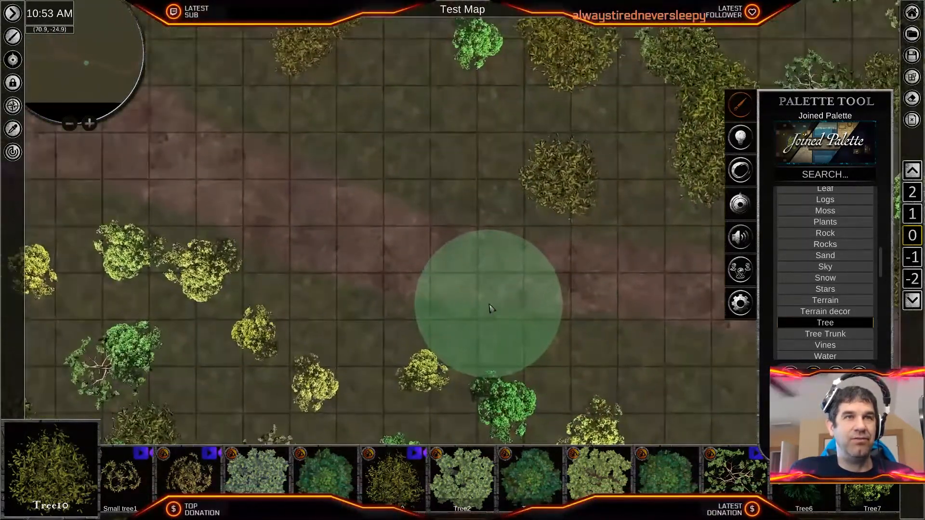
scroll(486, 309, down, 3)
scroll(487, 312, down, 5)
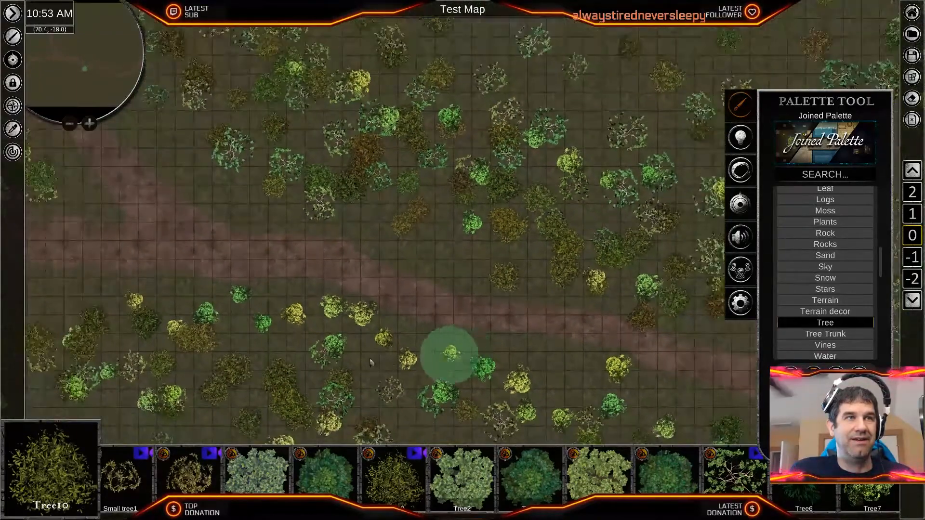
middle_drag(687, 412, 392, 273)
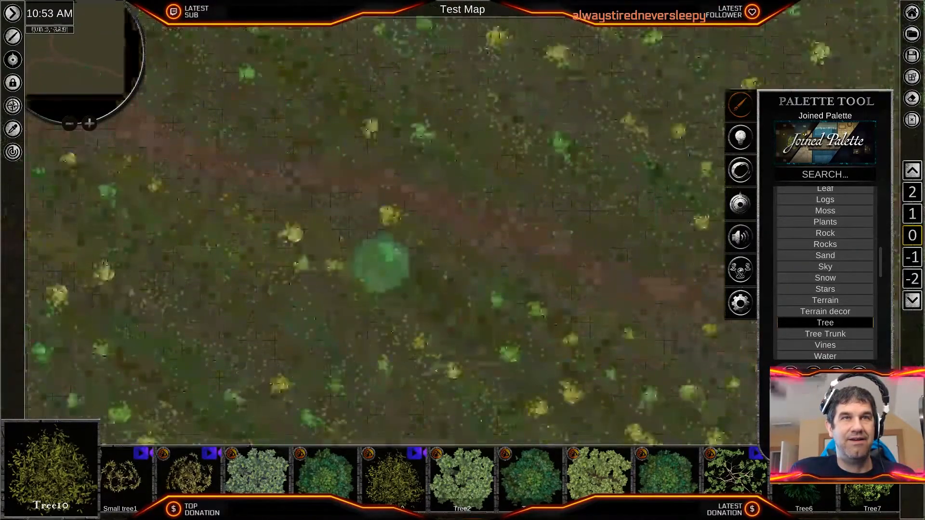
middle_drag(252, 266, 724, 399)
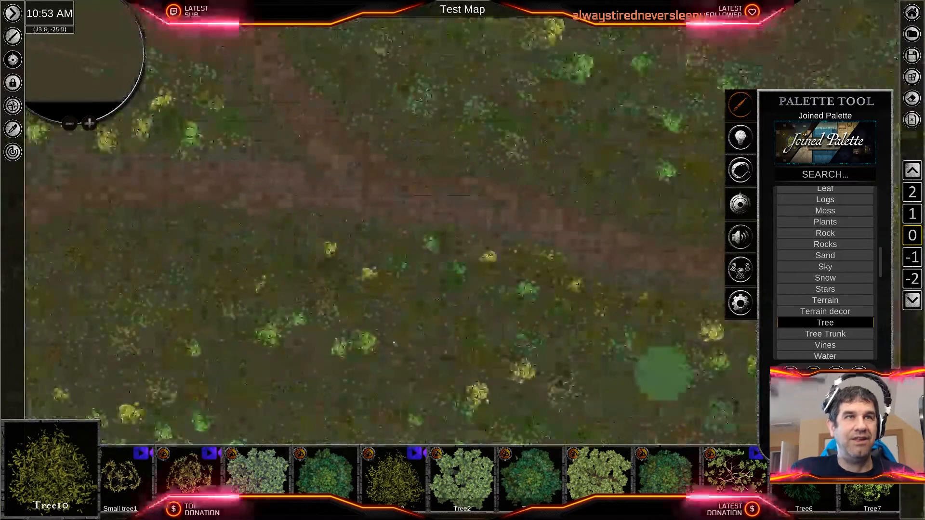
middle_drag(413, 309, 634, 297)
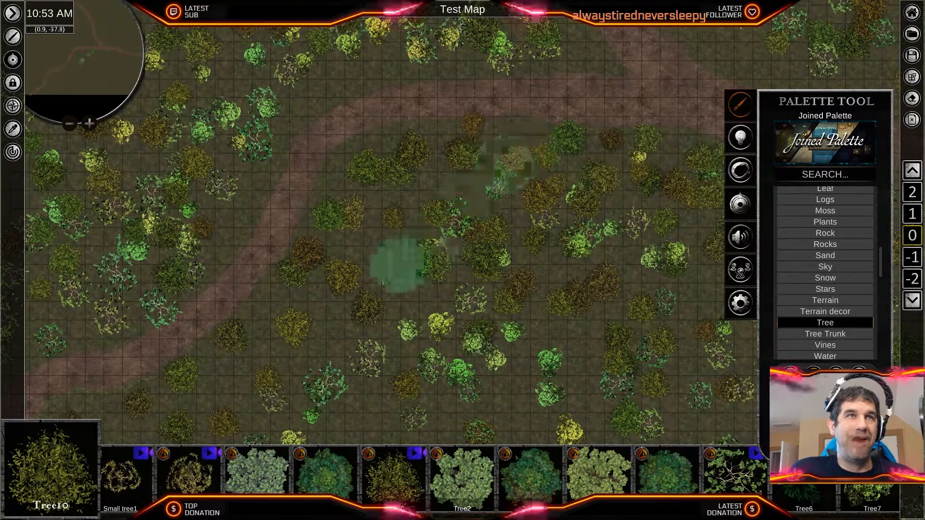
- Examine the mixed trees on both sides of the road's southwestern stretch, including a close view at its bend
middle_drag(361, 221, 507, 362)
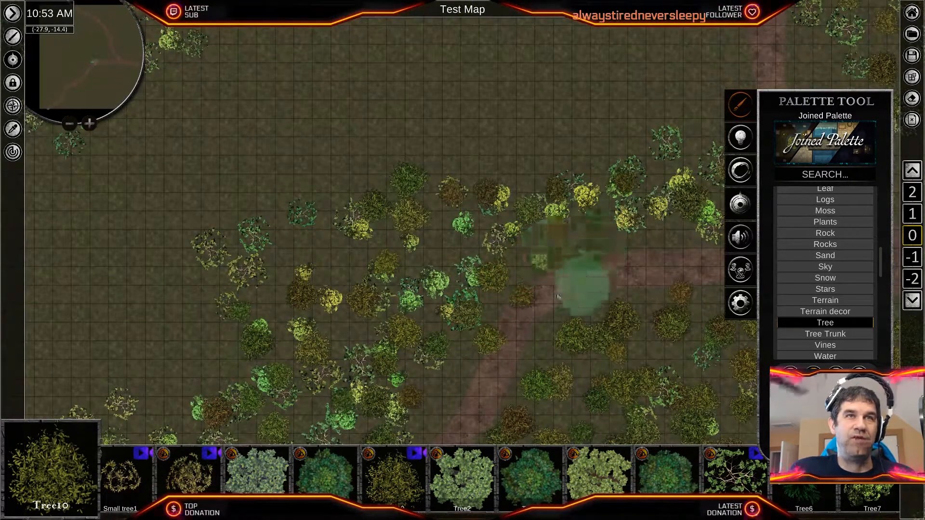
middle_drag(558, 297, 624, 51)
middle_drag(415, 295, 541, 87)
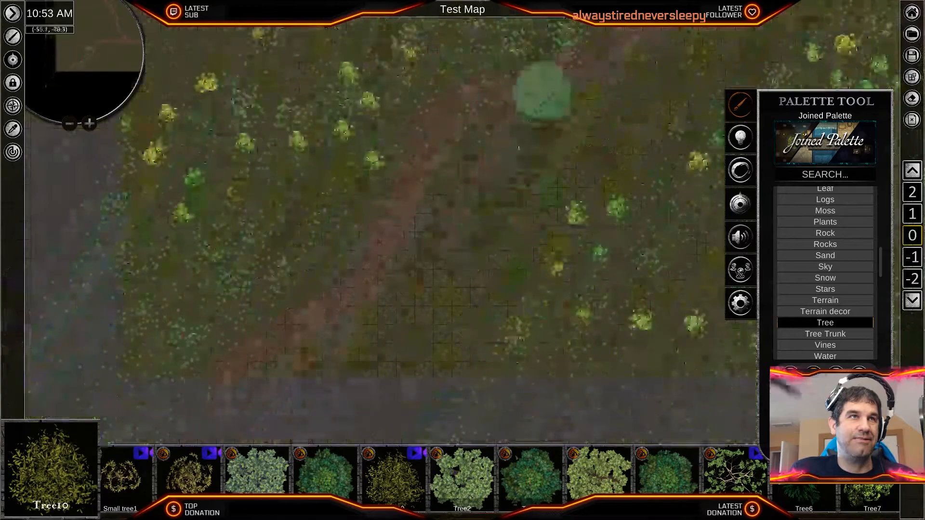
middle_drag(442, 359, 536, 330)
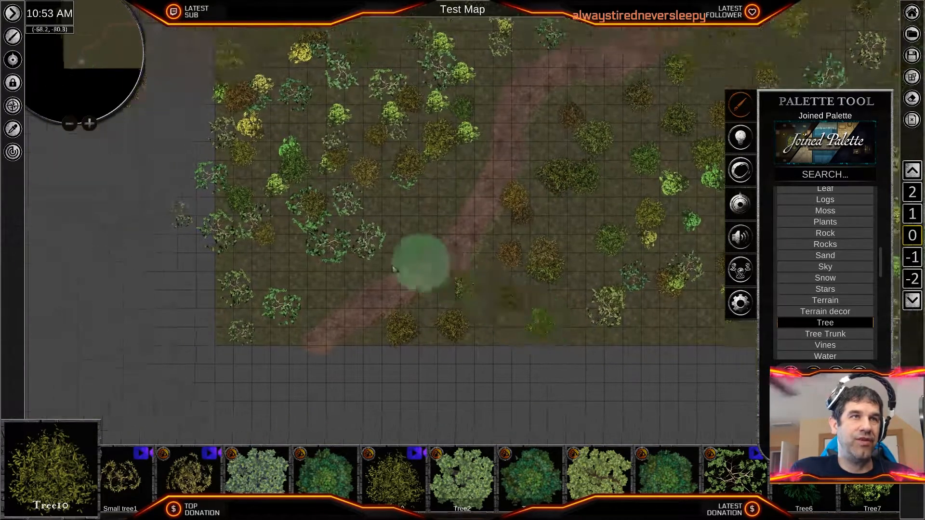
scroll(427, 283, up, 6)
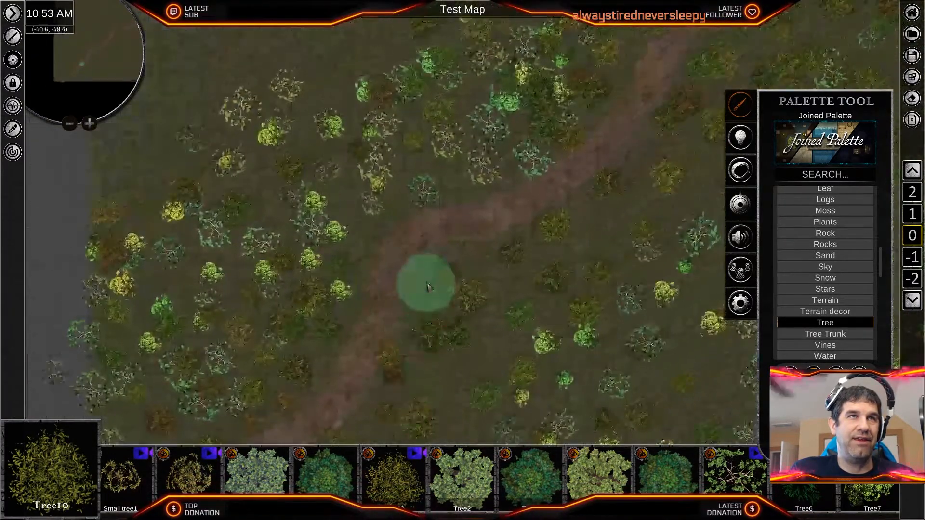
scroll(447, 246, down, 5)
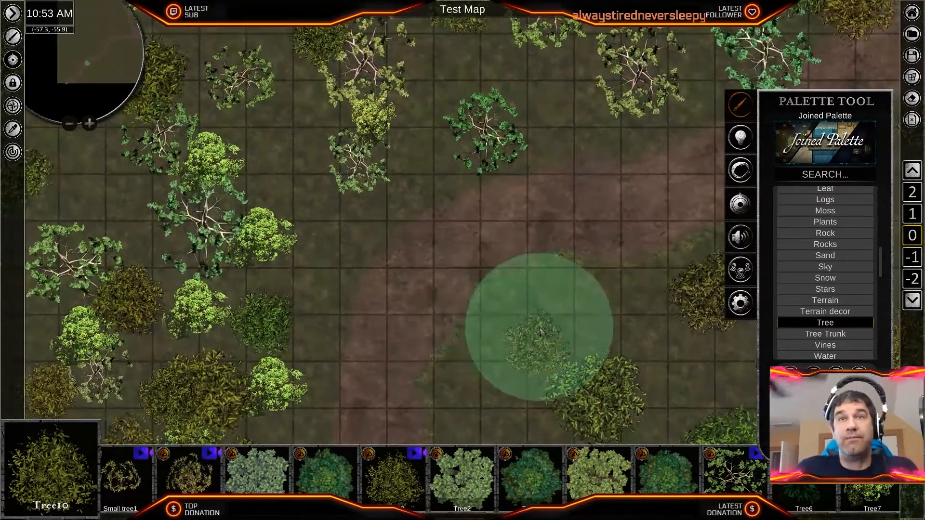
click(541, 332)
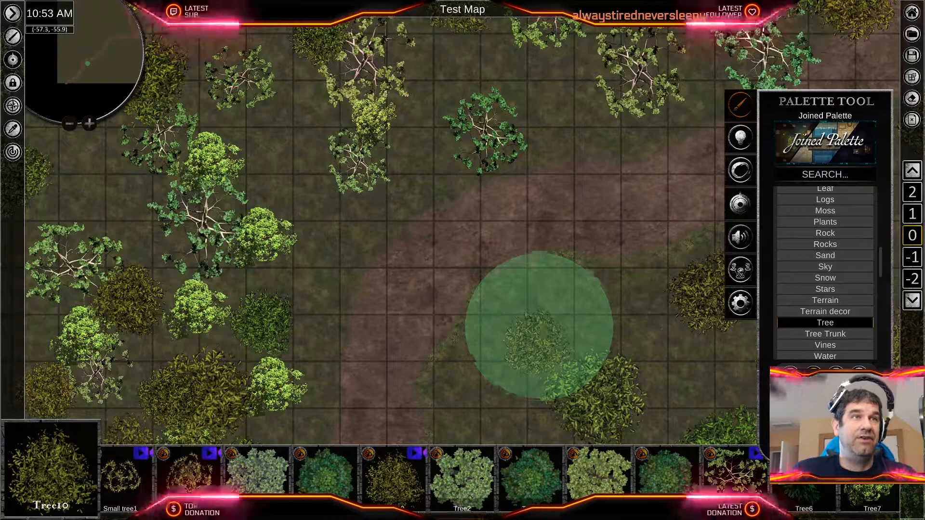
right_drag(498, 184, 250, 433)
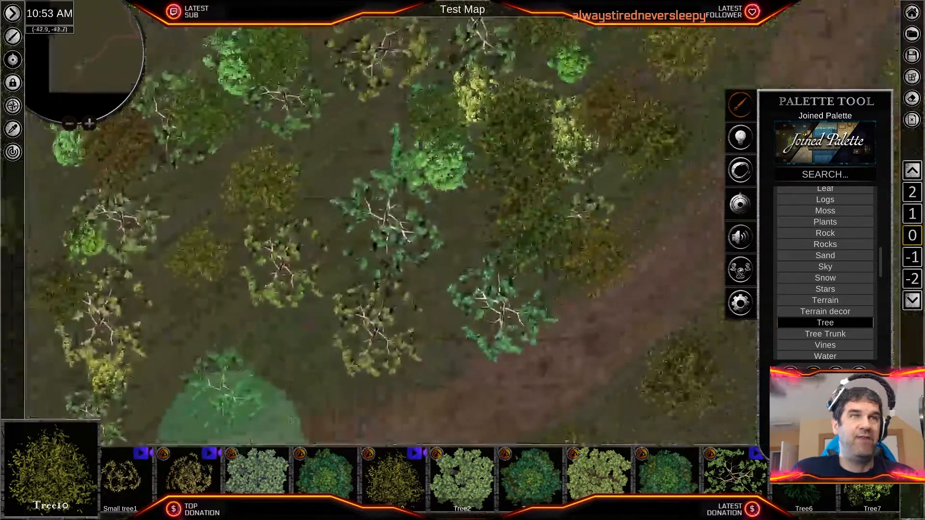
scroll(491, 314, down, 5)
- Examine the tree cover from the western road branch across the fork to the map's east edge
mouse_move(566, 274)
right_down()
mouse_move(512, 318)
mouse_move(360, 396)
right_up()
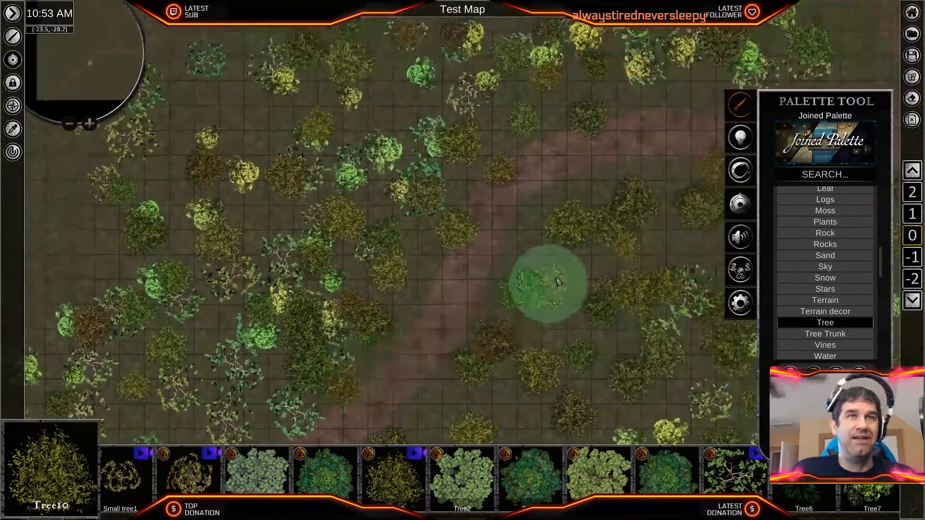
scroll(554, 276, down, 3)
right_drag(555, 275, 363, 399)
mouse_move(612, 274)
right_down()
mouse_move(512, 345)
mouse_move(394, 351)
right_up()
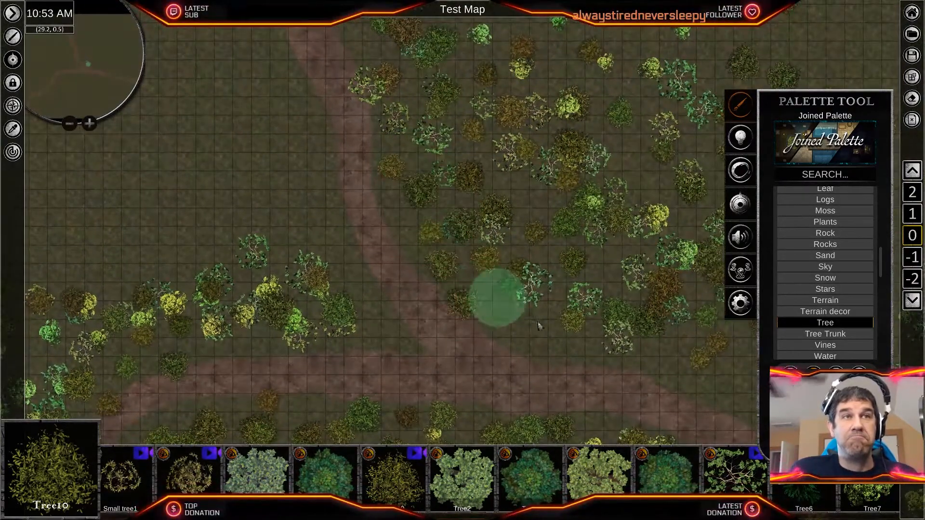
right_drag(539, 326, 336, 235)
right_drag(531, 287, 287, 203)
right_drag(621, 308, 402, 398)
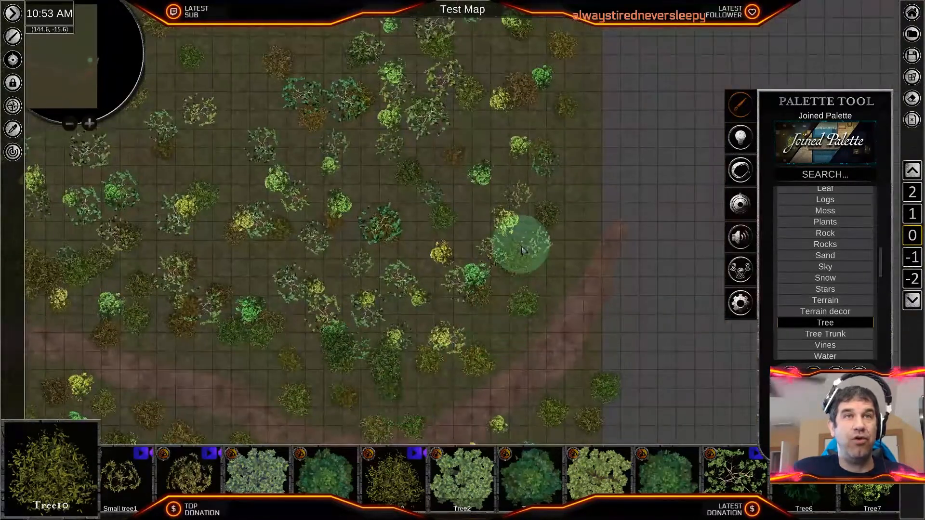
- Examine the northeastern clearing and the trees surrounding it
right_drag(309, 144, 491, 320)
mouse_move(240, 86)
right_down()
mouse_move(295, 297)
mouse_move(592, 380)
right_up()
right_drag(566, 262, 183, 298)
drag(226, 272, 346, 117)
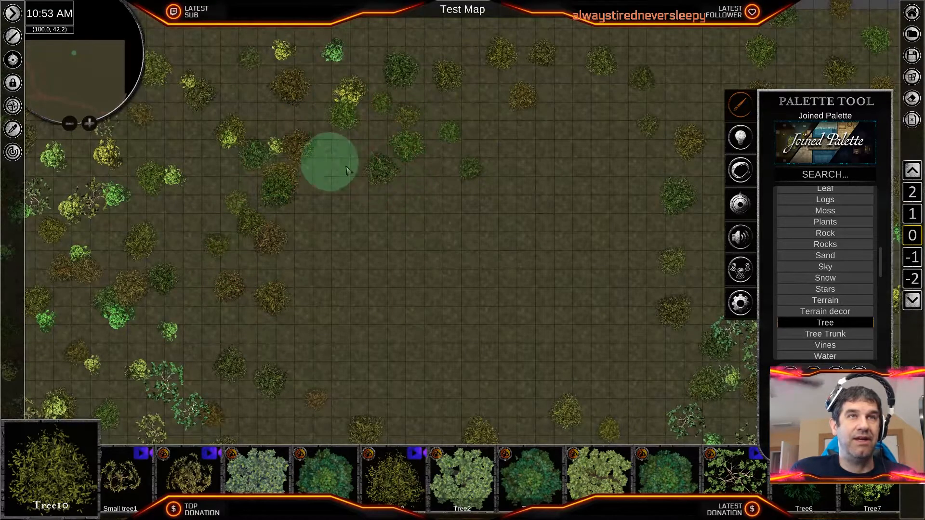
mouse_move(511, 148)
mouse_down()
mouse_move(718, 341)
mouse_move(559, 356)
mouse_up()
right_drag(554, 312, 607, 100)
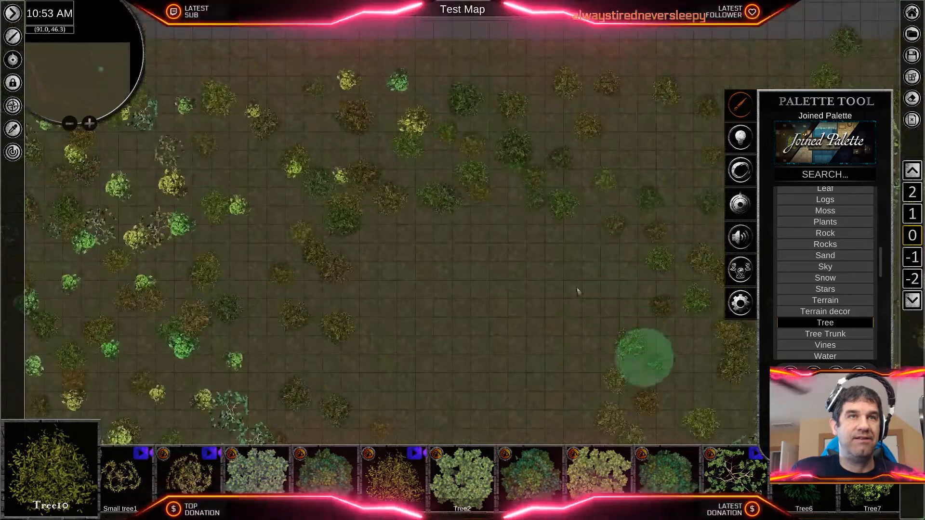
mouse_move(487, 238)
right_down()
mouse_move(497, 291)
mouse_move(548, 117)
right_up()
mouse_move(417, 102)
mouse_down()
mouse_move(648, 141)
mouse_move(657, 202)
mouse_move(388, 160)
mouse_move(334, 186)
mouse_move(487, 410)
mouse_move(602, 366)
mouse_move(645, 313)
mouse_move(634, 307)
mouse_up()
right_drag(482, 234, 568, 415)
scroll(366, 297, up, 2)
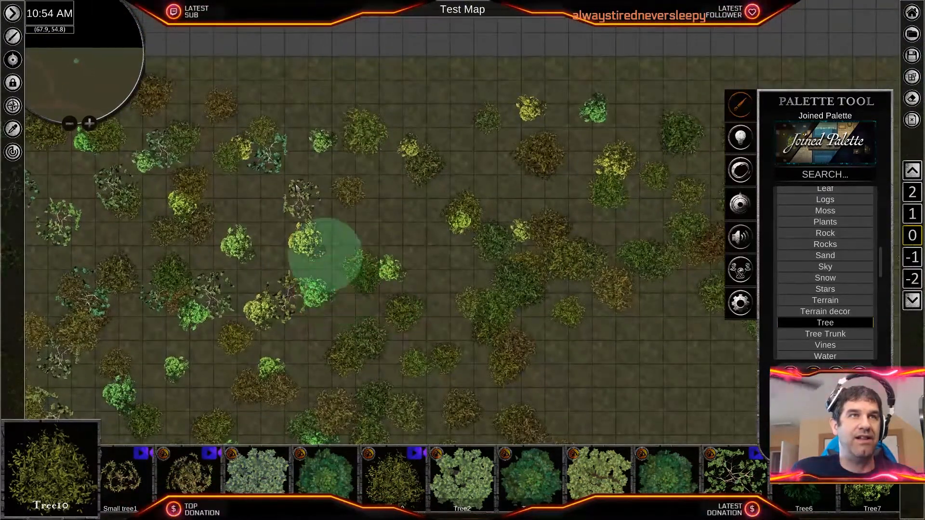
- Brush scattered Tree10 trees along the southern rim of the western clearing, north of the western road branch and near the fork
right_drag(169, 278, 625, 122)
scroll(325, 274, down, 3)
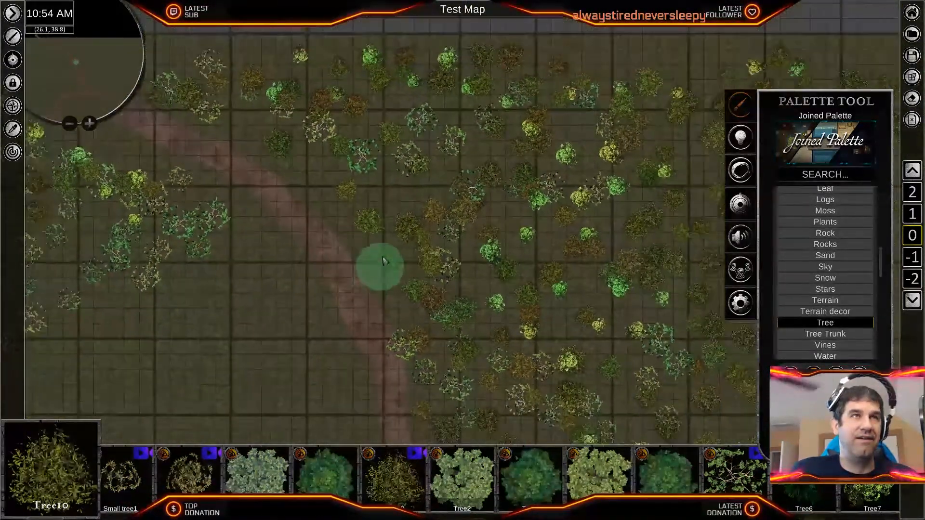
right_drag(532, 279, 584, 244)
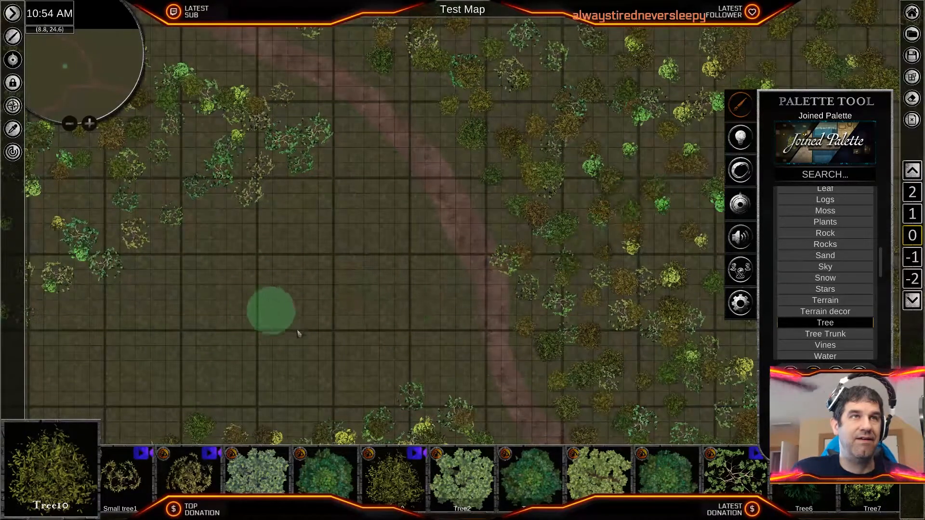
right_drag(264, 310, 439, 232)
mouse_move(440, 232)
mouse_down()
mouse_move(588, 186)
mouse_move(398, 292)
mouse_up()
drag(611, 259, 562, 237)
drag(473, 262, 401, 287)
right_drag(403, 289, 423, 322)
mouse_move(423, 323)
mouse_down()
mouse_move(573, 212)
mouse_move(440, 343)
mouse_up()
- Brush scattered Tree10 trees onto the southern end of the northwest woods beside the map's west edge
scroll(348, 327, up, 3)
scroll(348, 327, down, 3)
mouse_move(344, 318)
right_down()
mouse_move(528, 244)
mouse_move(542, 251)
right_up()
mouse_move(225, 172)
mouse_down()
mouse_move(242, 240)
mouse_move(287, 222)
mouse_up()
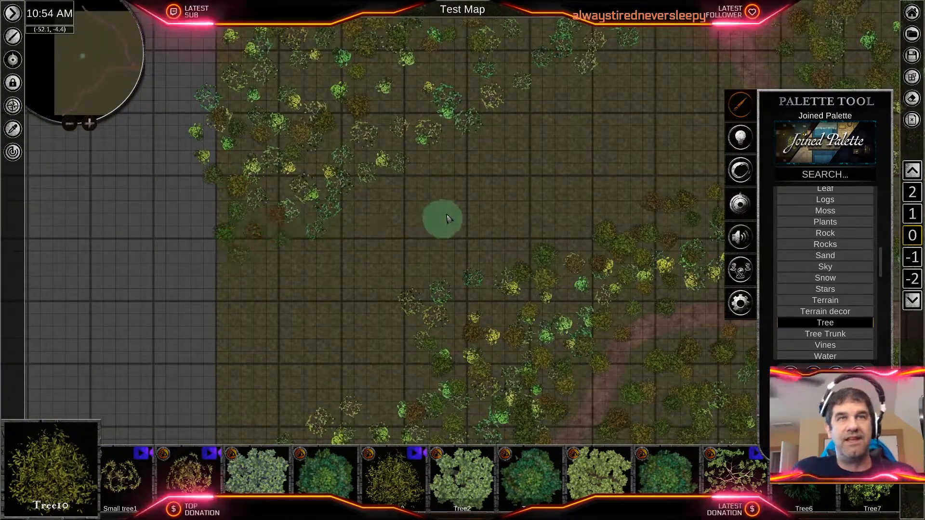
scroll(582, 329, up, 2)
scroll(565, 335, down, 3)
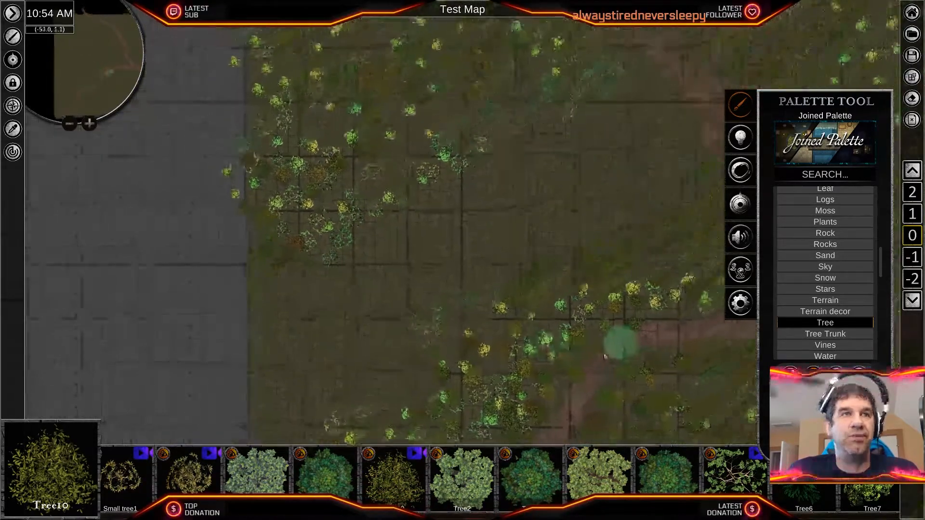
right_drag(639, 334, 622, 306)
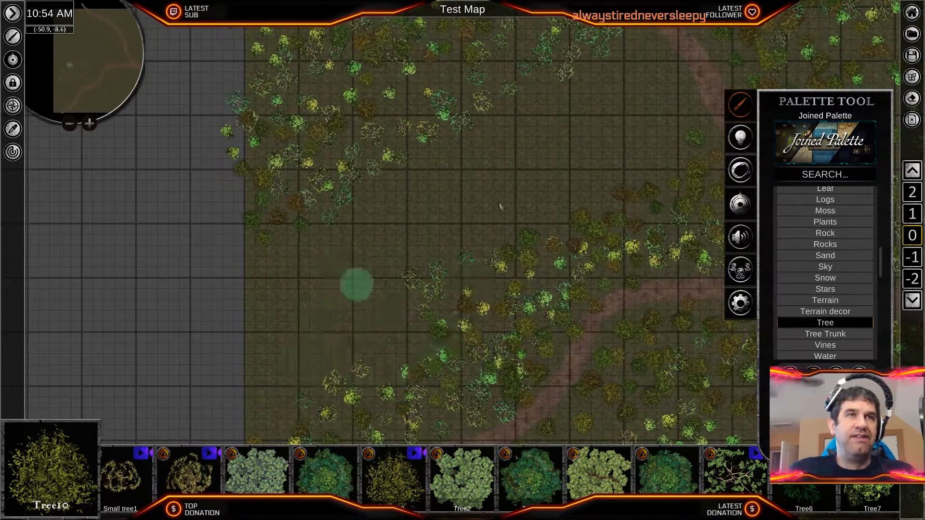
- Delete the brown Tree10 tree overlapping a bright green tree at the northern edge of the woods beside the western road branch
mouse_move(439, 318)
right_down()
mouse_move(506, 237)
mouse_move(470, 160)
right_up()
scroll(453, 268, up, 3)
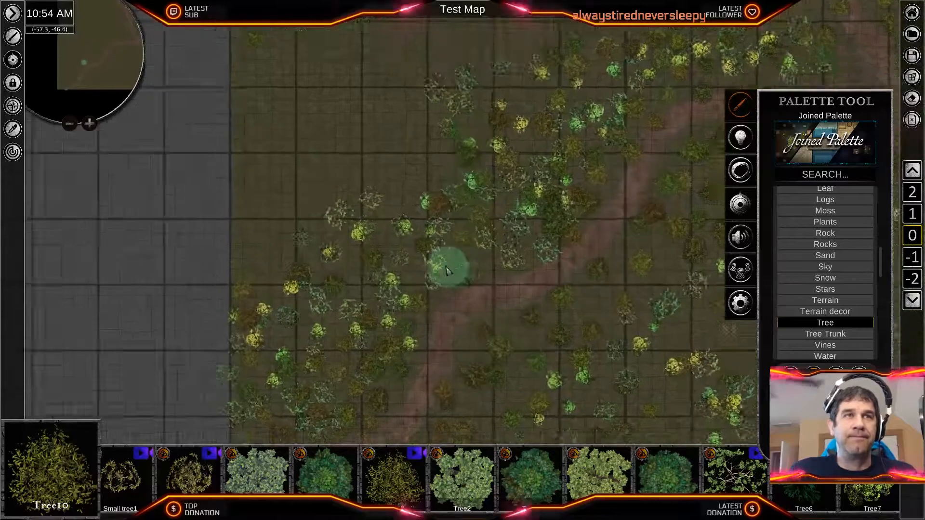
scroll(437, 277, up, 4)
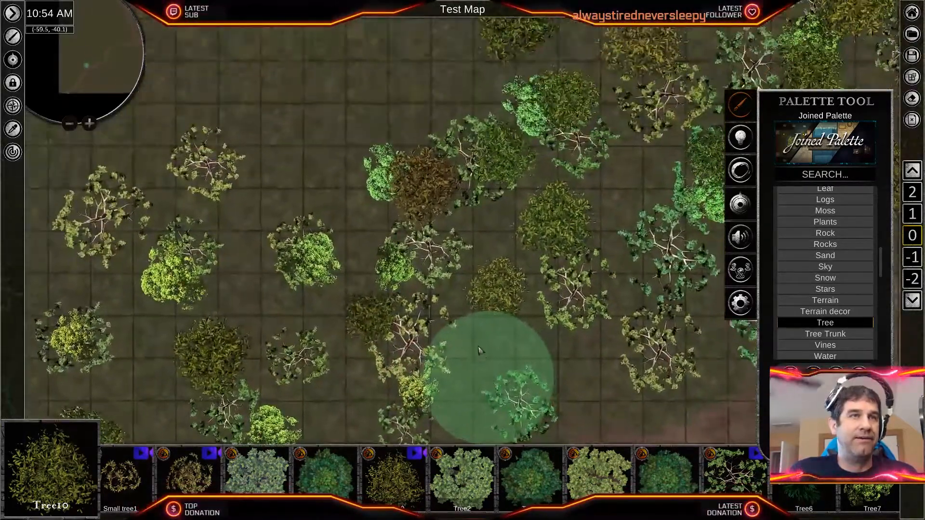
right_drag(497, 310, 509, 243)
right_click(420, 193)
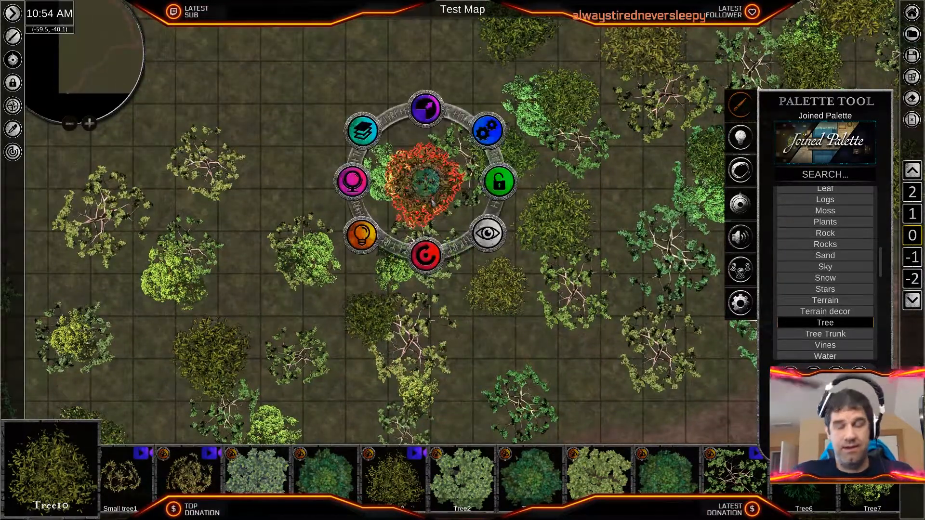
key(Delete)
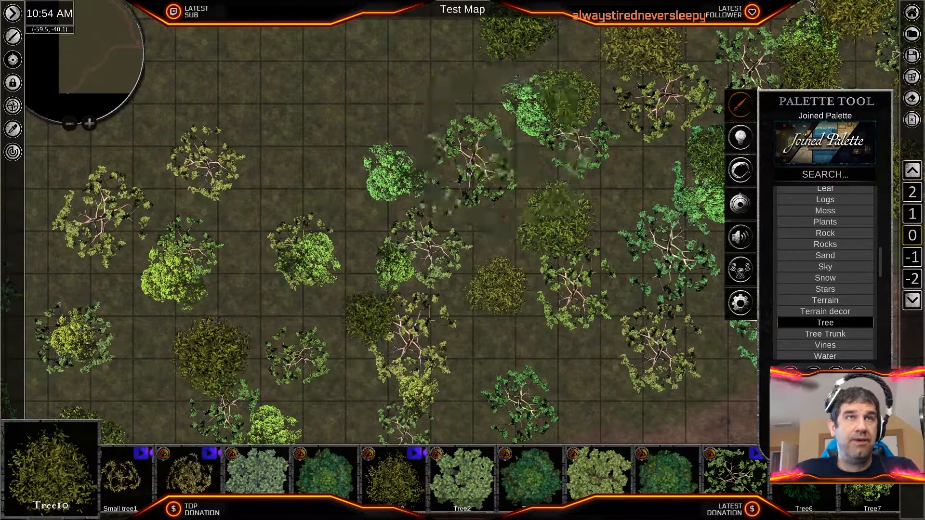
right_drag(499, 226, 502, 233)
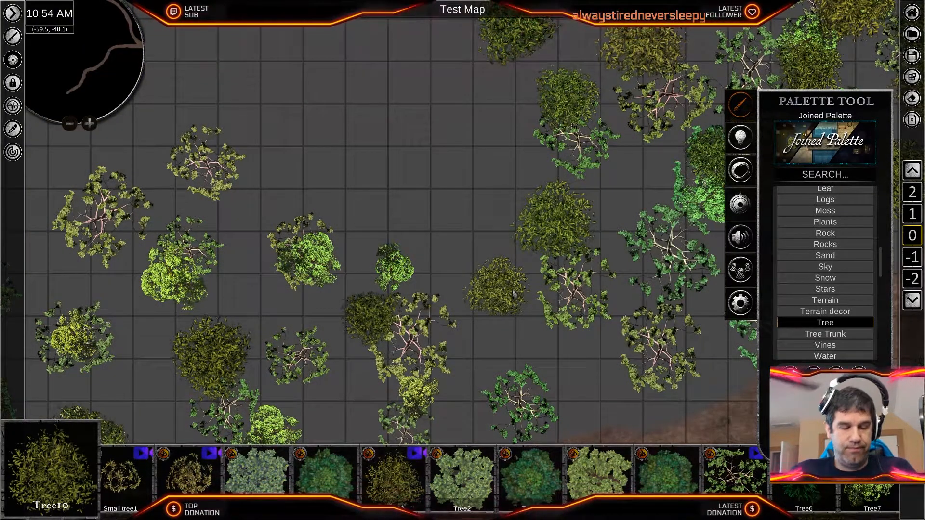
key(ctrl+z)
middle_drag(302, 76, 393, 220)
- Lock the grass base so that it cannot be selected together with the trees
scroll(391, 221, down, 5)
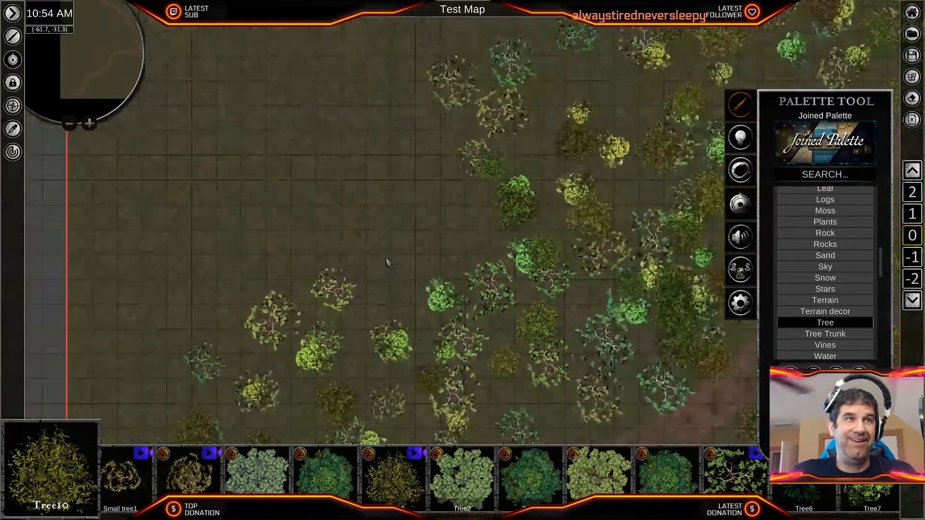
scroll(341, 219, down, 2)
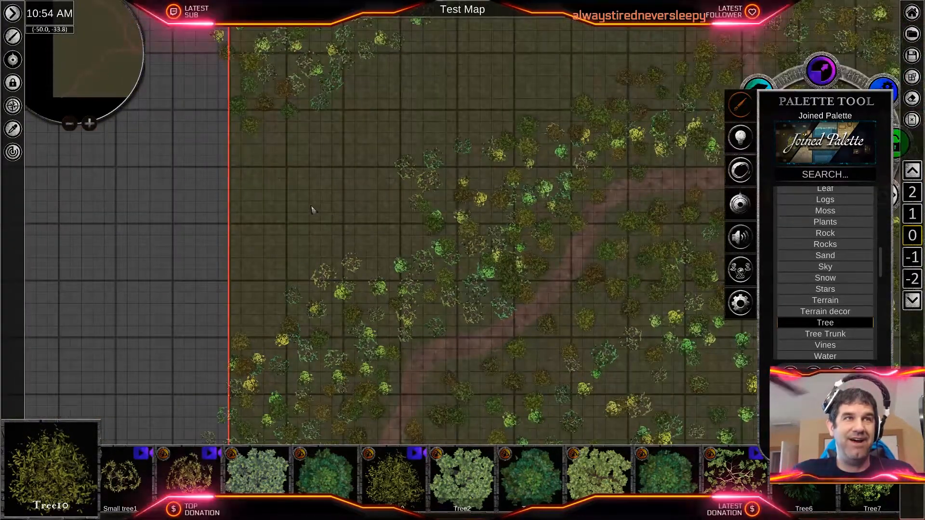
middle_drag(573, 321, 224, 327)
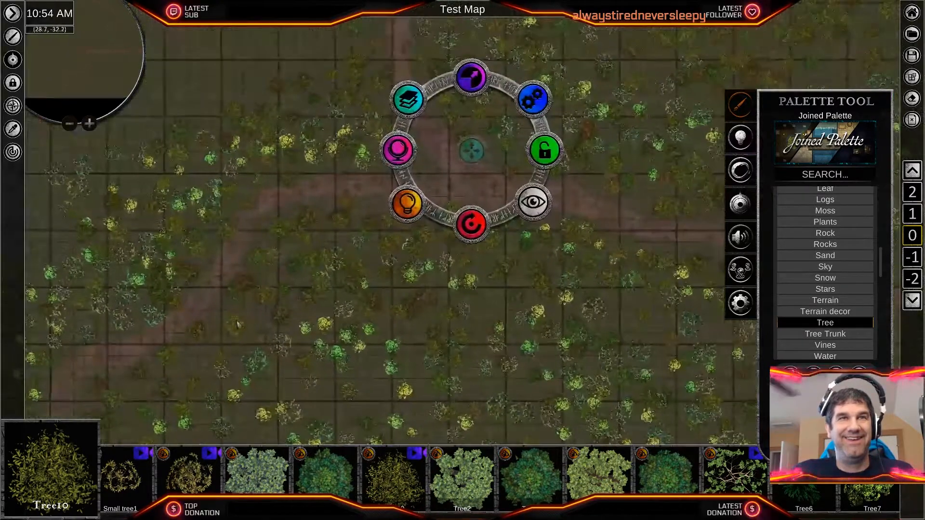
click(546, 150)
- Delete two groups of trees between the western clearing and the western road branch to open a gap in the woods
middle_drag(288, 251, 672, 279)
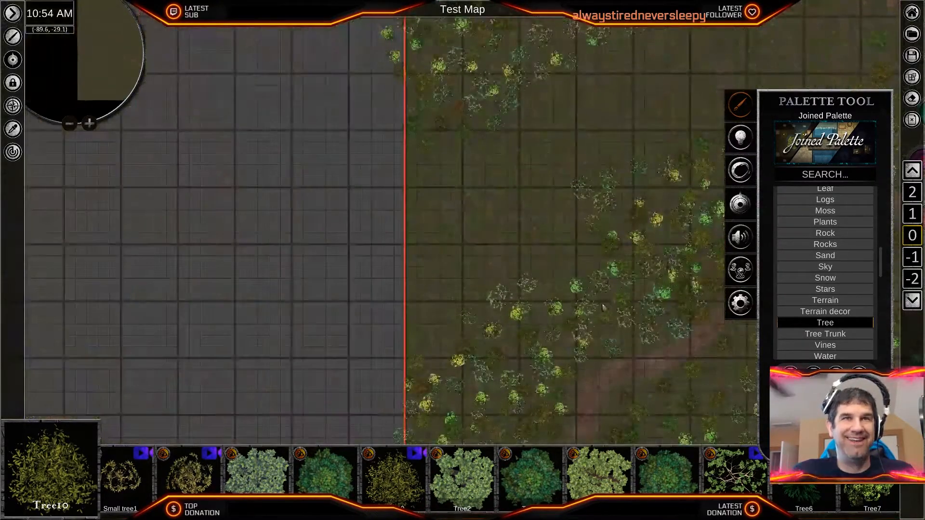
scroll(486, 286, up, 5)
scroll(487, 285, up, 1)
middle_drag(341, 273, 333, 194)
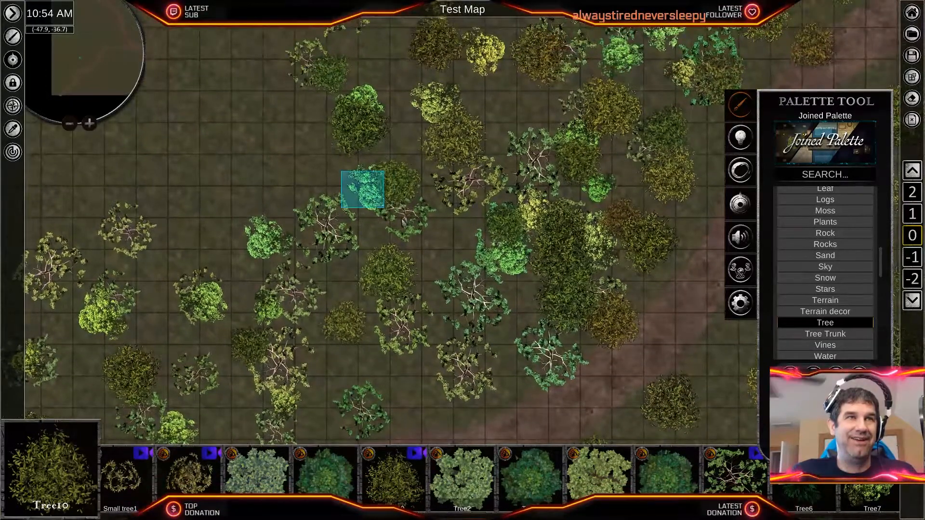
right_click(362, 191)
key(Delete)
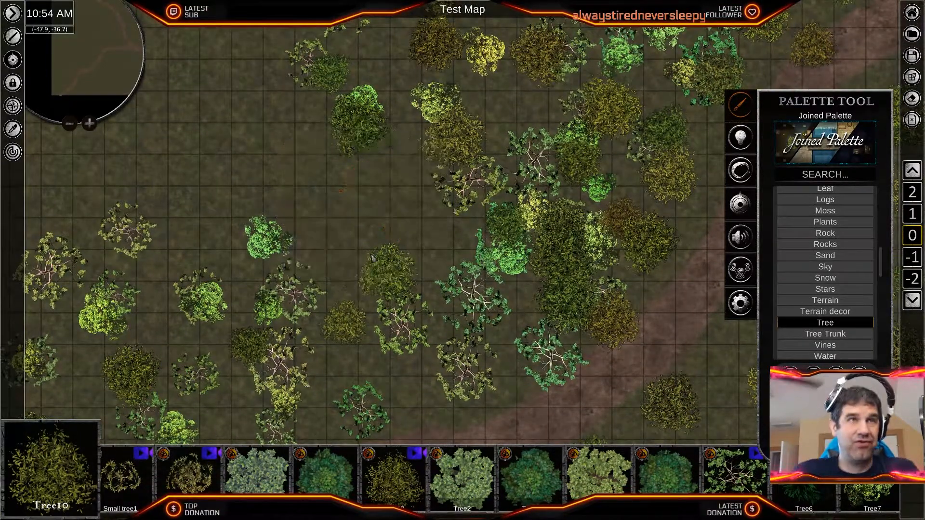
middle_drag(424, 331, 413, 267)
right_drag(403, 223, 461, 307)
key(Delete)
- Place individual Tree10 trees around both sides of the cleared gap and at the southern rim of the western clearing
middle_drag(448, 286, 541, 359)
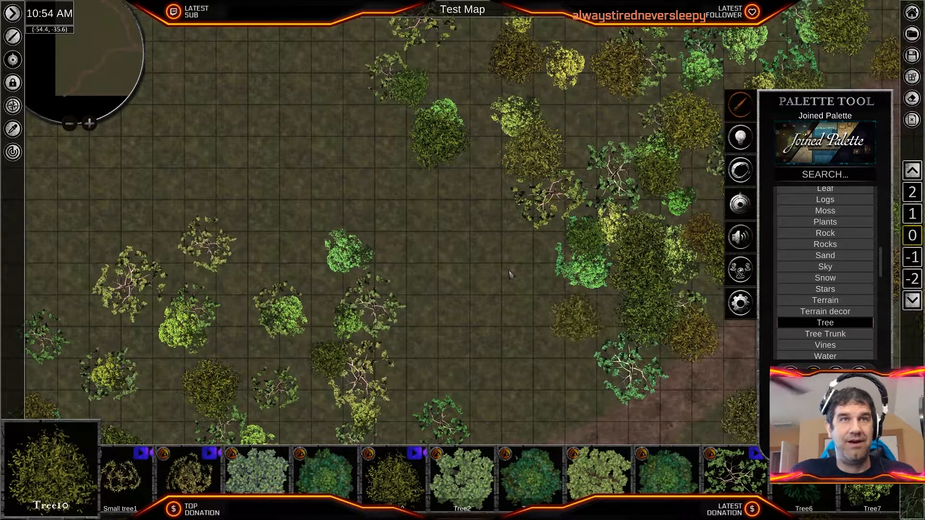
click(531, 245)
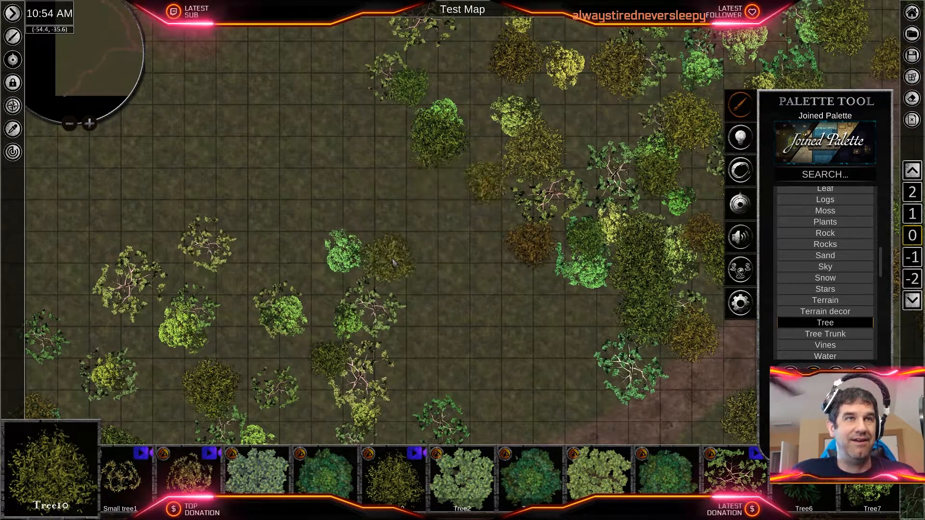
click(395, 255)
click(407, 315)
click(519, 408)
click(591, 311)
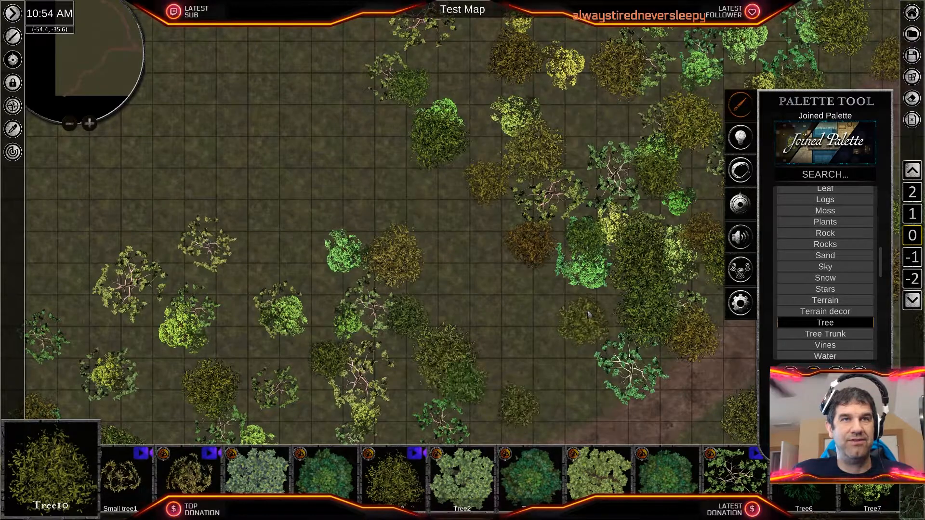
click(415, 167)
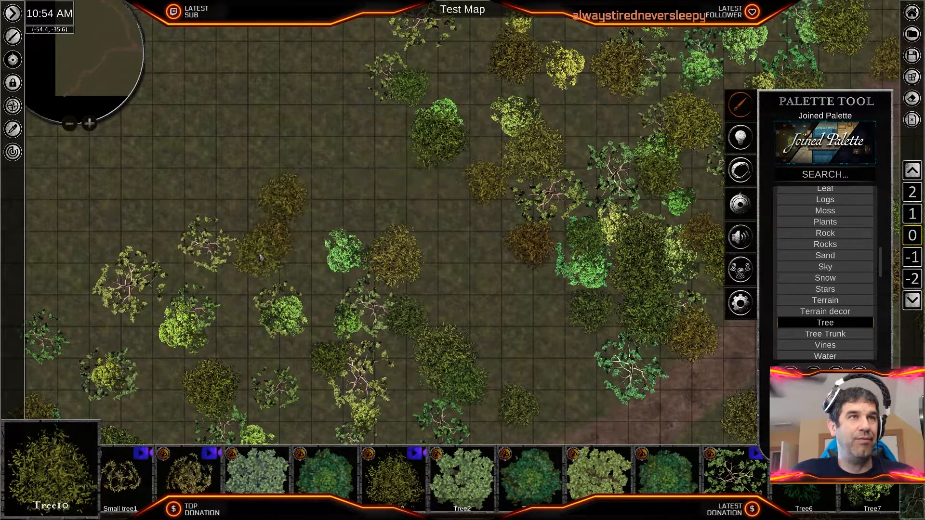
- Show the Dirt textures of the Terrain category in the palette
scroll(862, 325, down, 6)
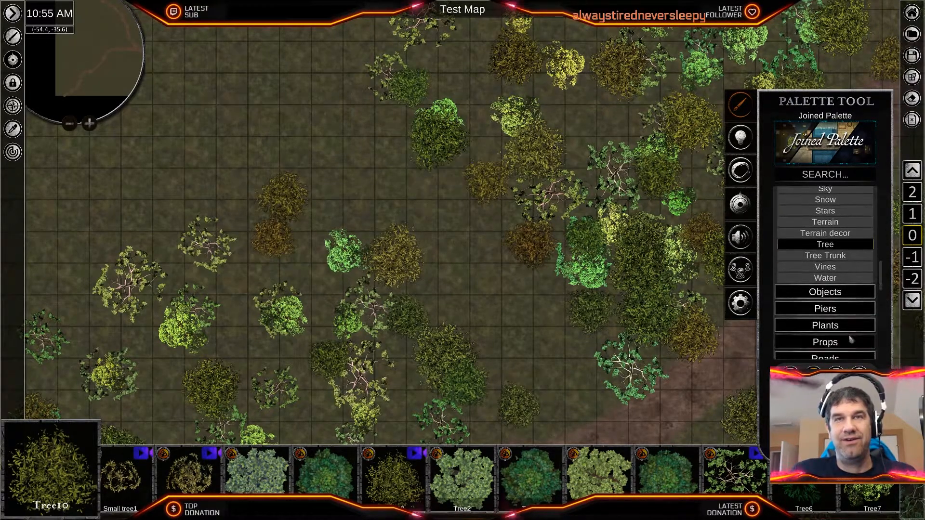
click(843, 349)
scroll(843, 313, down, 5)
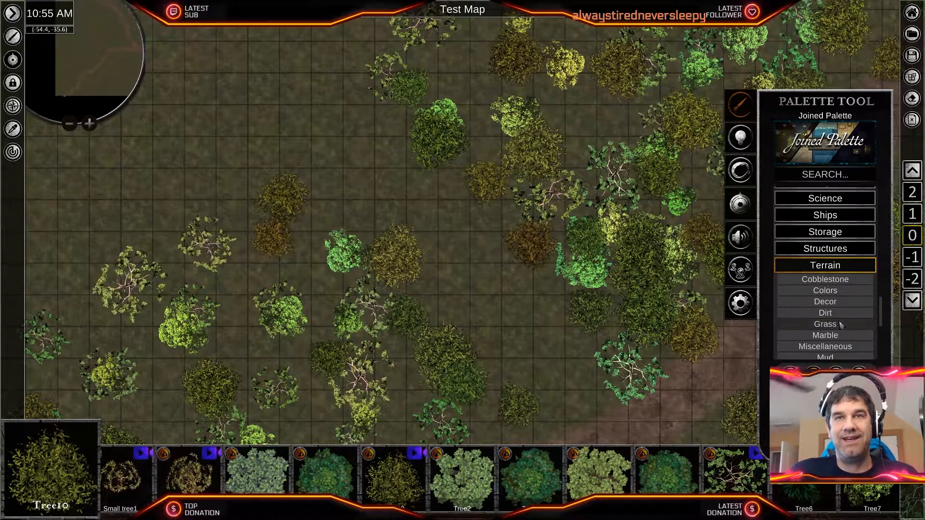
click(828, 269)
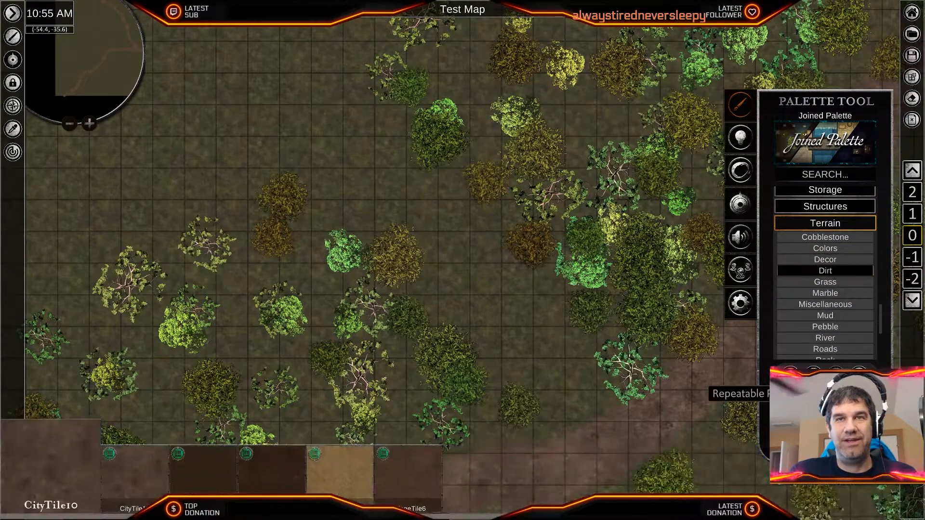
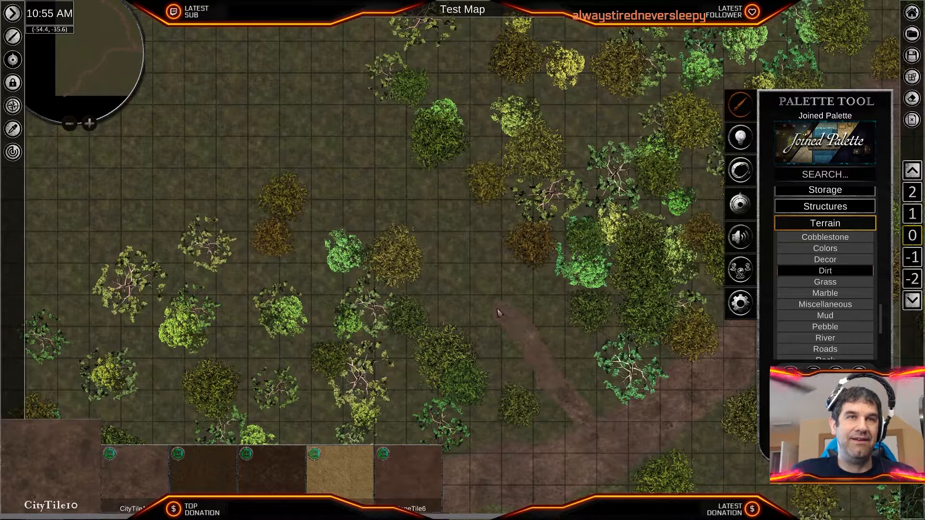
- Paint a narrow CityTile10 dirt path from the western road branch northwest through the cleared gap into the western clearing
drag(472, 282, 361, 159)
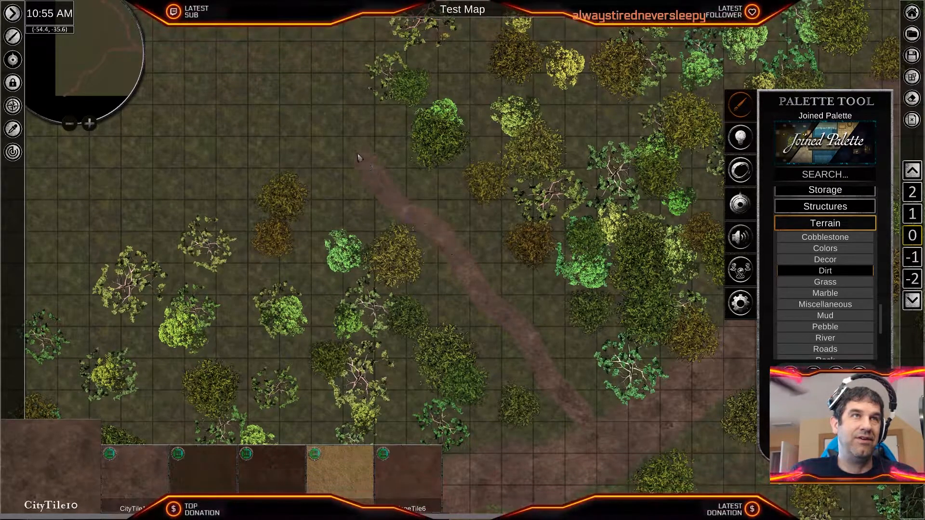
drag(321, 123, 305, 117)
- Look over the dirt path, the road branches and the surrounding woods, ending at the western clearing
scroll(347, 216, down, 5)
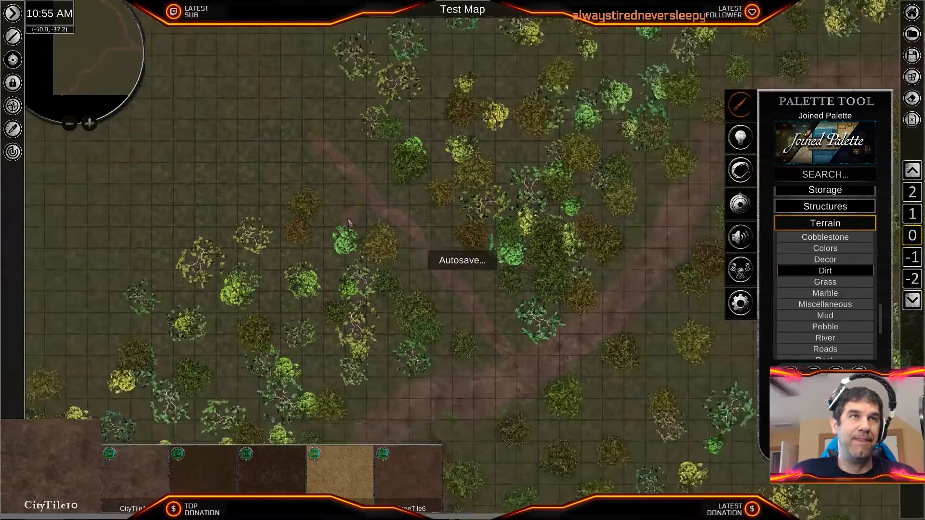
middle_drag(332, 193, 432, 412)
middle_drag(565, 189, 318, 381)
middle_drag(404, 317, 640, 99)
middle_drag(462, 269, 518, 225)
middle_drag(597, 159, 368, 301)
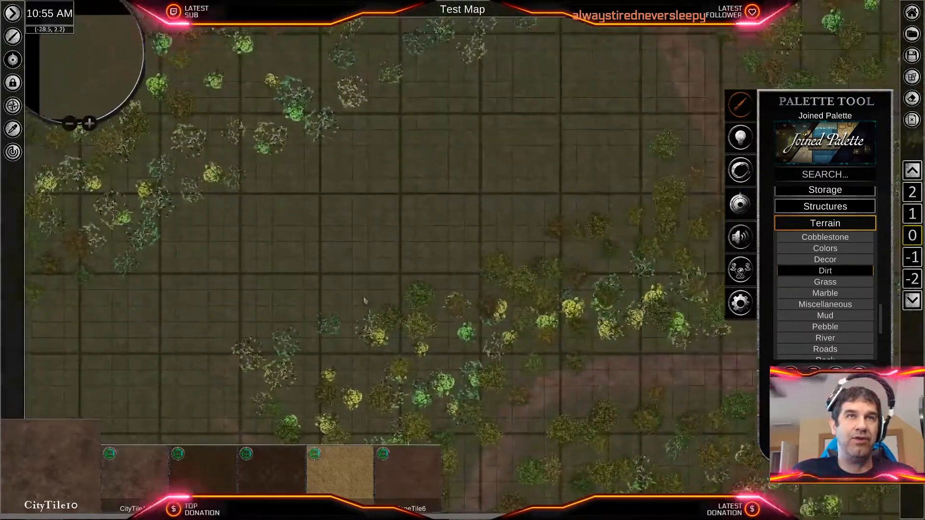
middle_drag(540, 216, 264, 423)
middle_drag(506, 270, 626, 104)
middle_drag(386, 308, 607, 190)
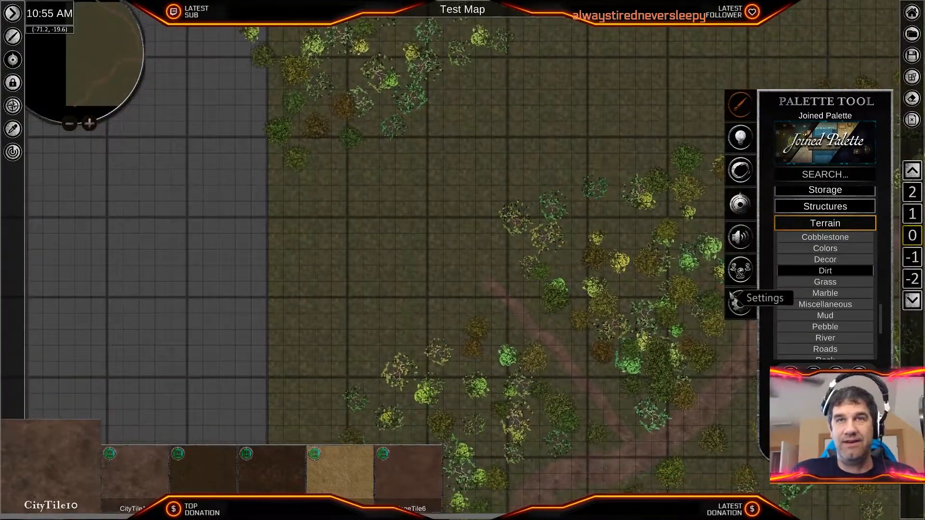
- Browse the River textures of the Terrain category and the textures and objects in the Water subcategory
click(824, 338)
scroll(824, 341, down, 3)
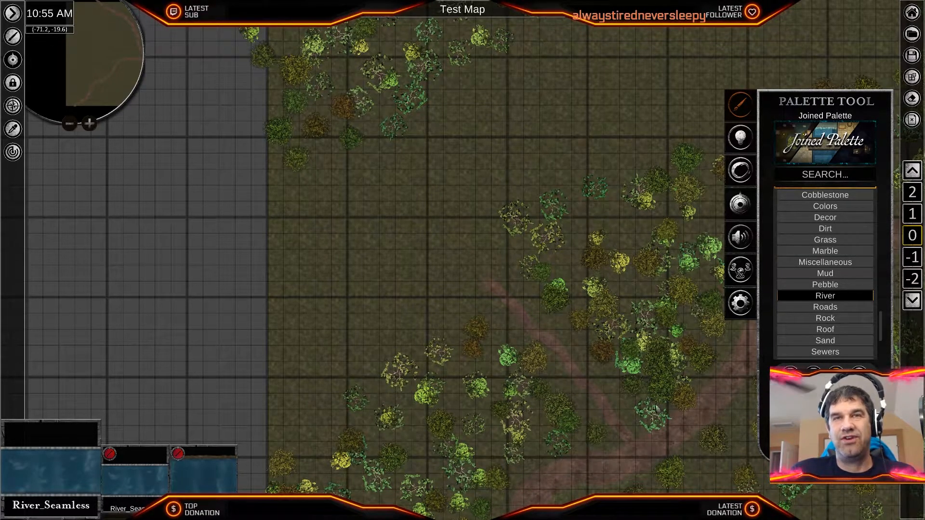
scroll(803, 330, up, 10)
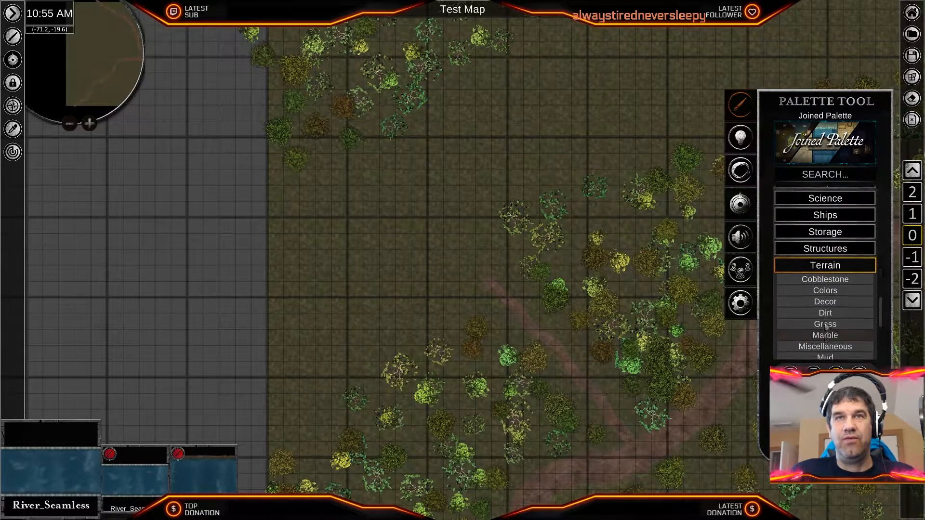
scroll(825, 327, up, 4)
click(833, 291)
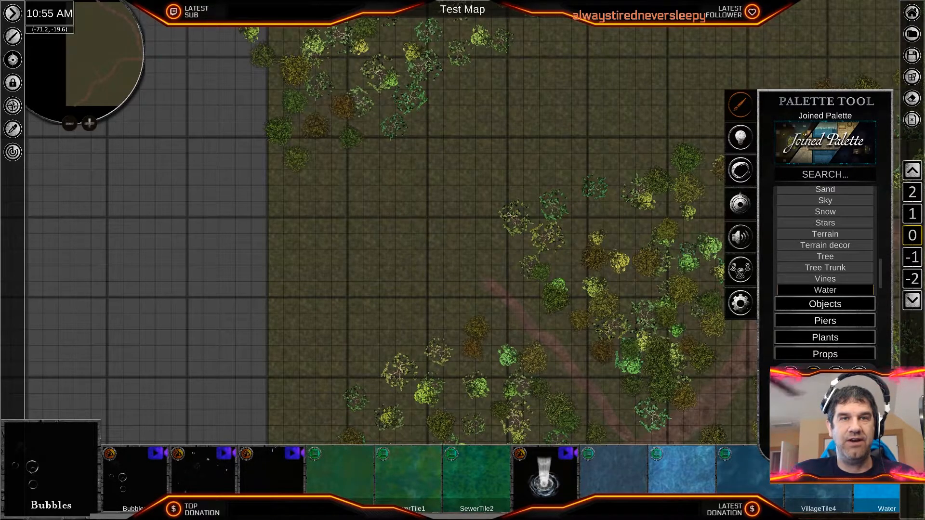
scroll(434, 477, down, 5)
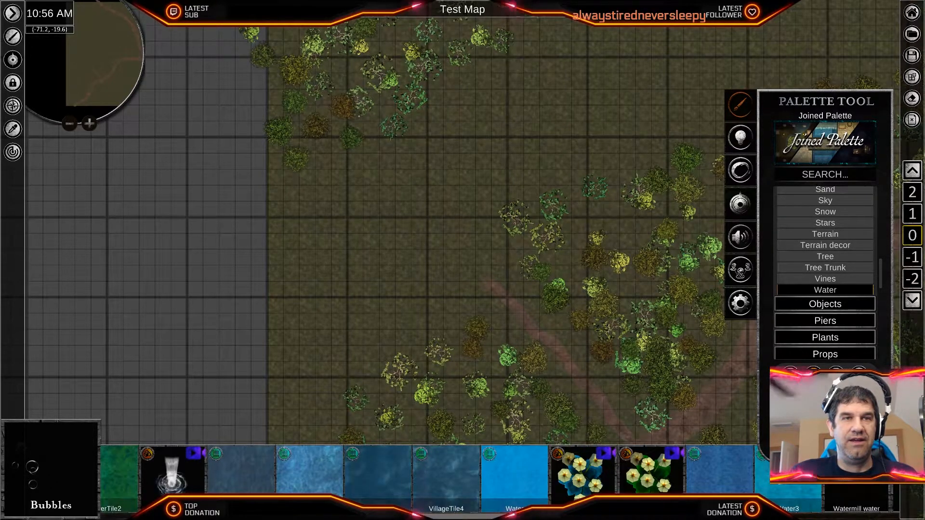
scroll(434, 477, down, 2)
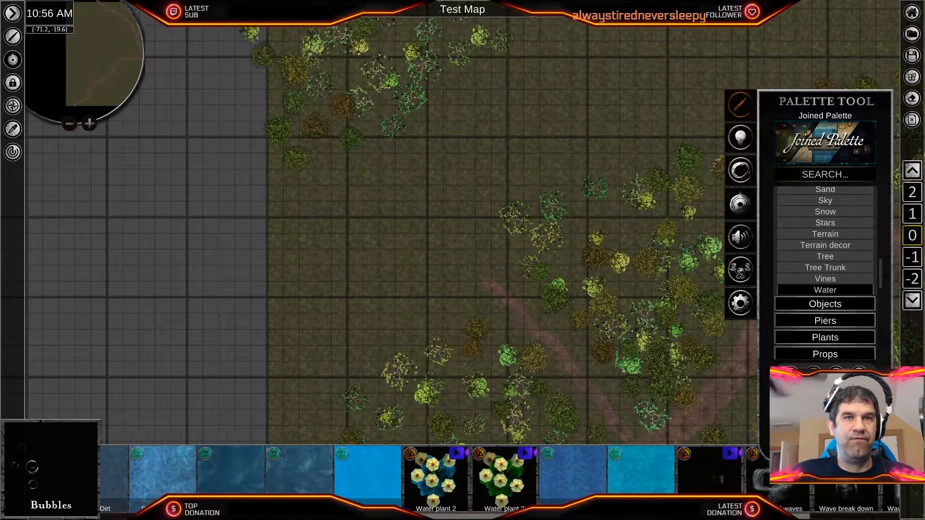
scroll(466, 493, down, 1)
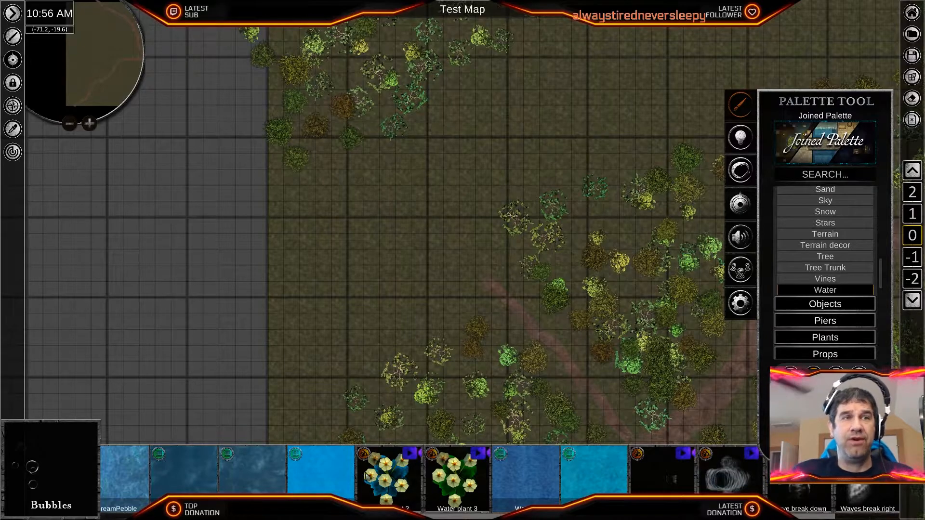
- Try placing two square tiles of the Water texture in the western clearing, and undo both
click(311, 483)
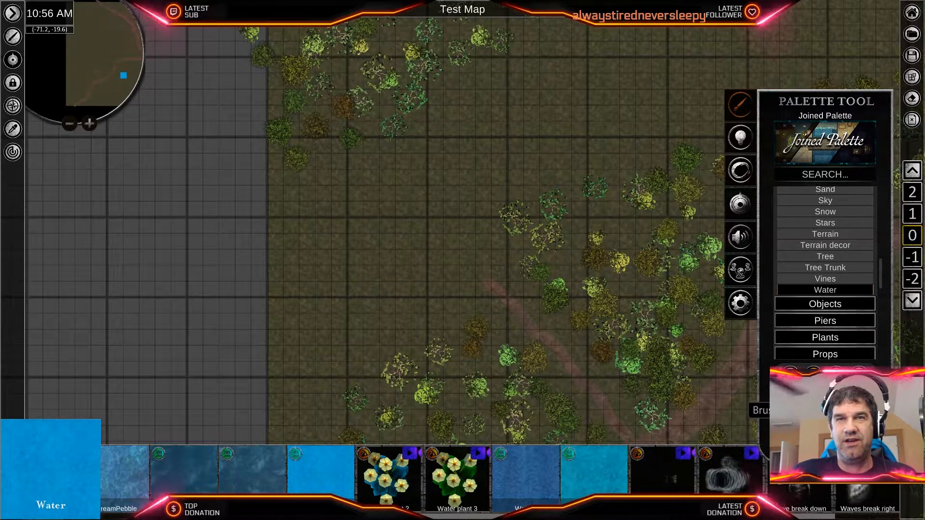
click(448, 195)
click(373, 250)
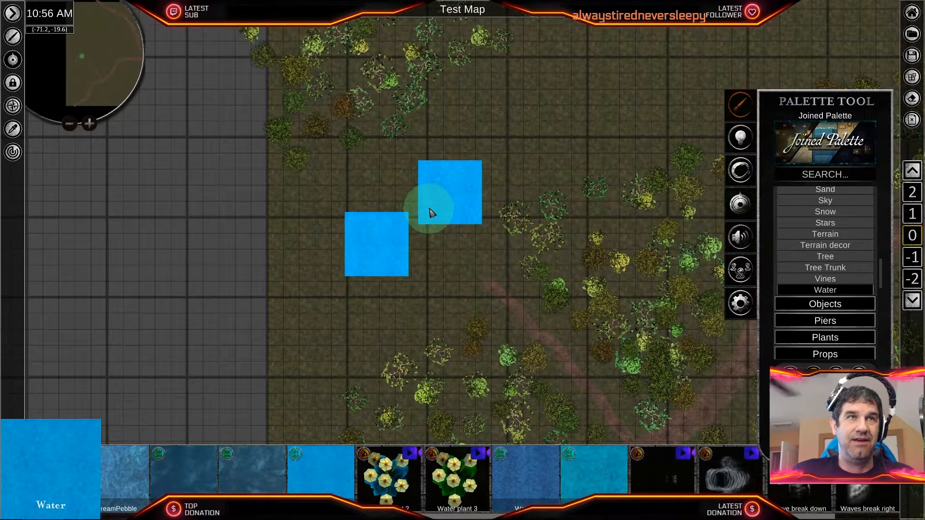
key(ctrl+z)
key(ctrl+z)
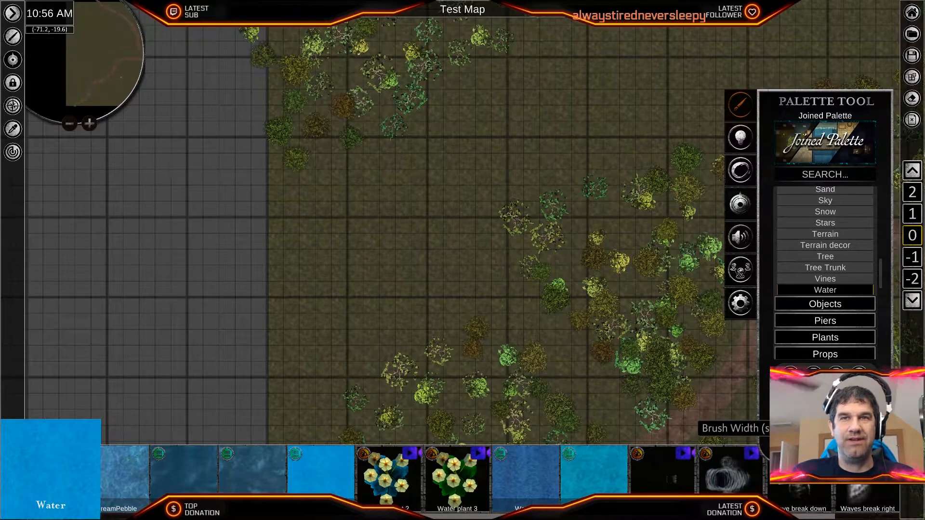
- Try painting an irregular Water pond with a soft round brush plus a faint stroke beside it, and undo all strokes
scroll(530, 300, up, 5)
middle_drag(567, 324, 625, 347)
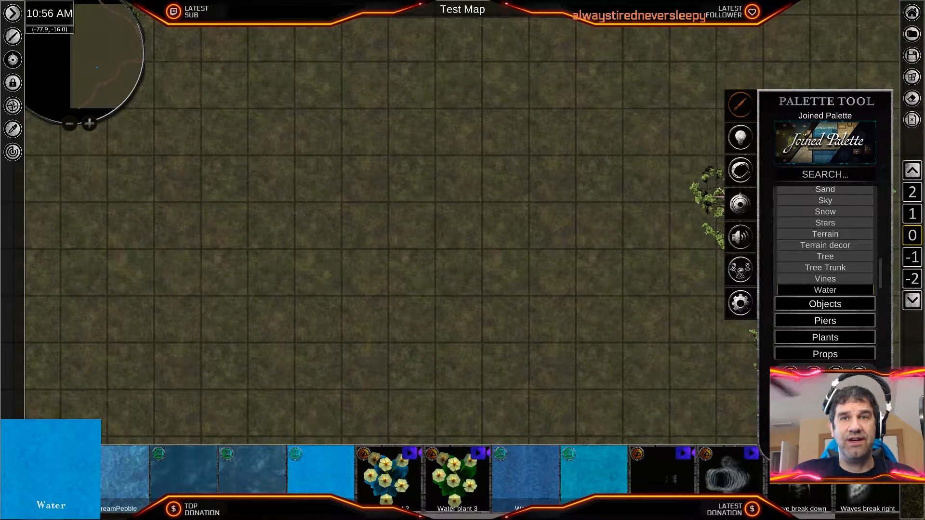
mouse_move(444, 160)
mouse_down()
mouse_move(285, 268)
mouse_move(465, 179)
mouse_move(340, 294)
mouse_move(346, 324)
mouse_move(537, 207)
mouse_up()
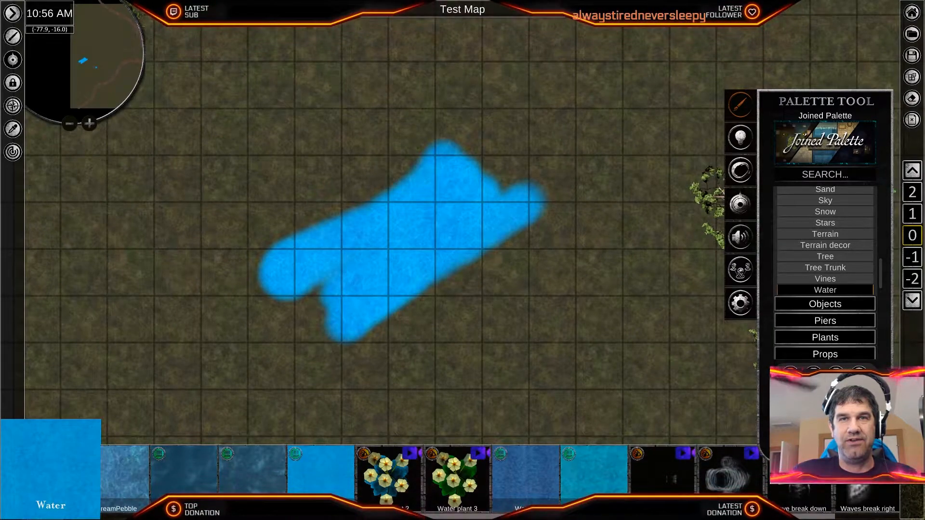
mouse_move(455, 266)
mouse_down()
mouse_move(528, 310)
mouse_move(584, 317)
mouse_up()
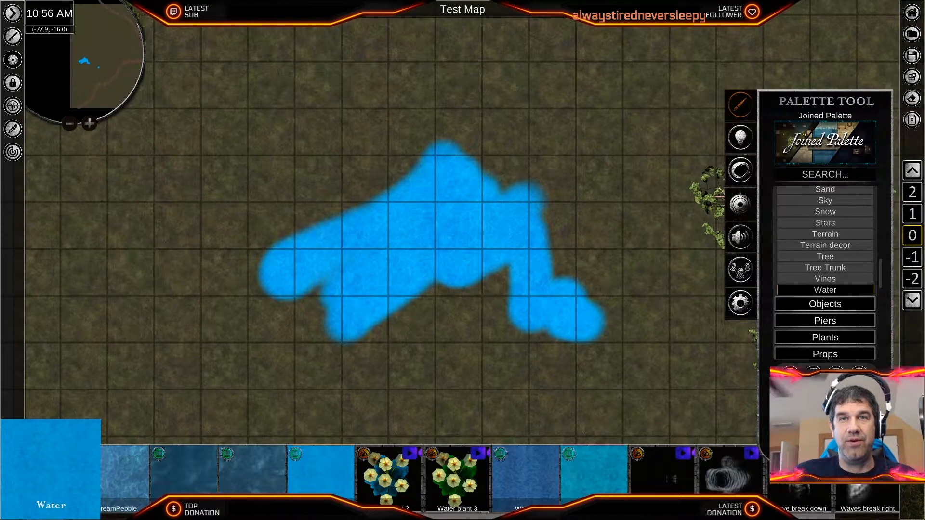
drag(499, 77, 645, 254)
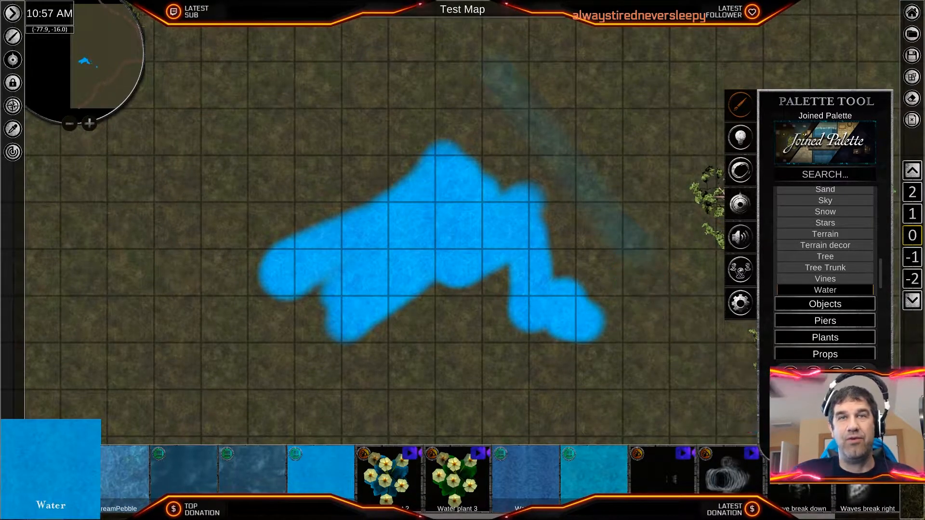
key(ctrl+z)
key(ctrl+z)
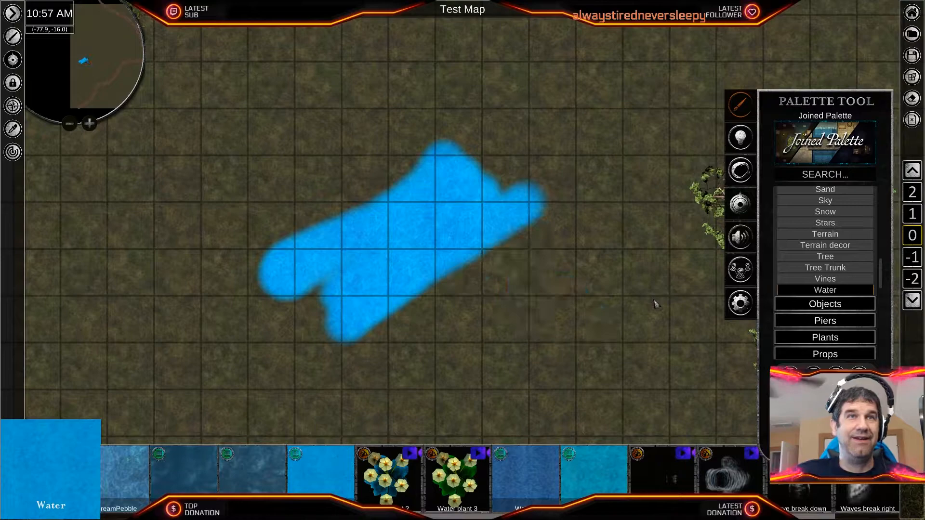
key(ctrl+z)
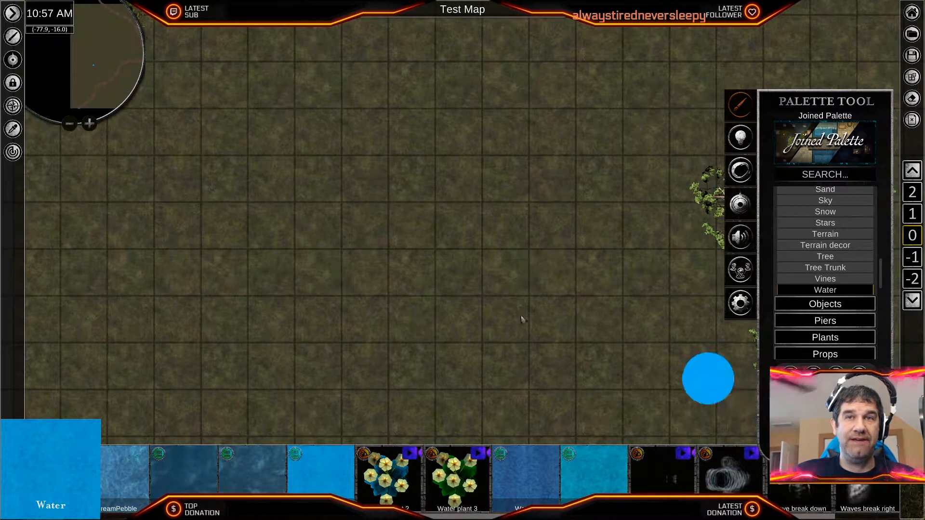
- Try building up a pond in the western clearing from overlapping semi-transparent Water strokes, and undo them
mouse_move(228, 304)
mouse_down()
mouse_move(459, 155)
mouse_move(207, 324)
mouse_move(491, 174)
mouse_move(429, 264)
mouse_move(460, 253)
mouse_up()
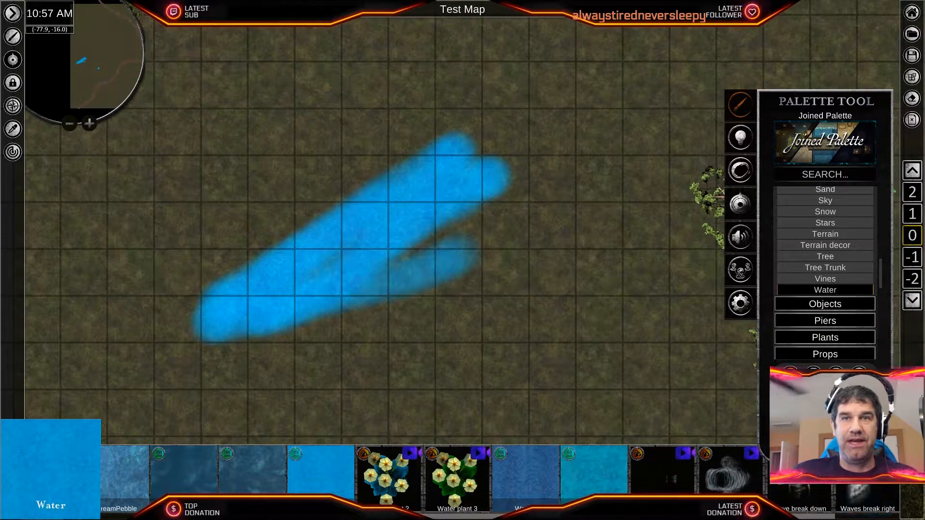
key(ctrl+z)
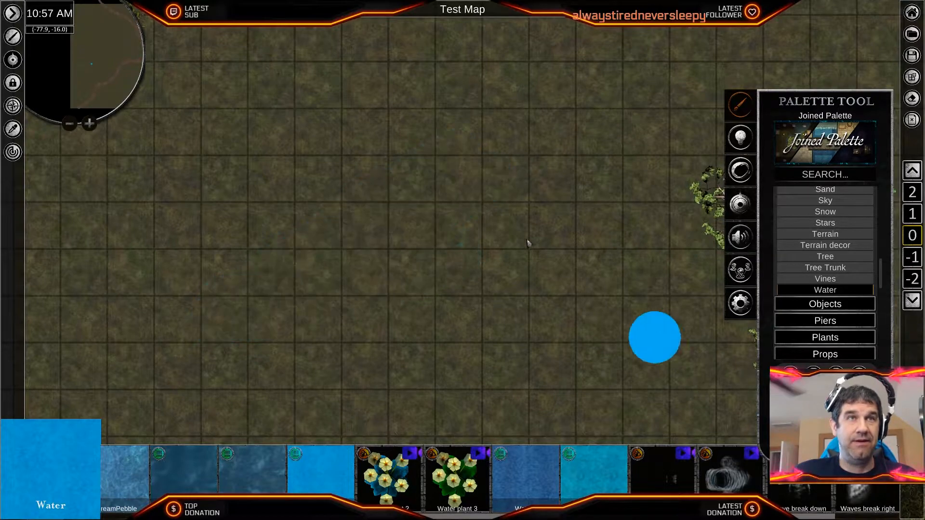
mouse_move(535, 149)
mouse_down()
mouse_move(349, 240)
mouse_move(336, 289)
mouse_move(446, 262)
mouse_move(557, 213)
mouse_move(518, 222)
mouse_up()
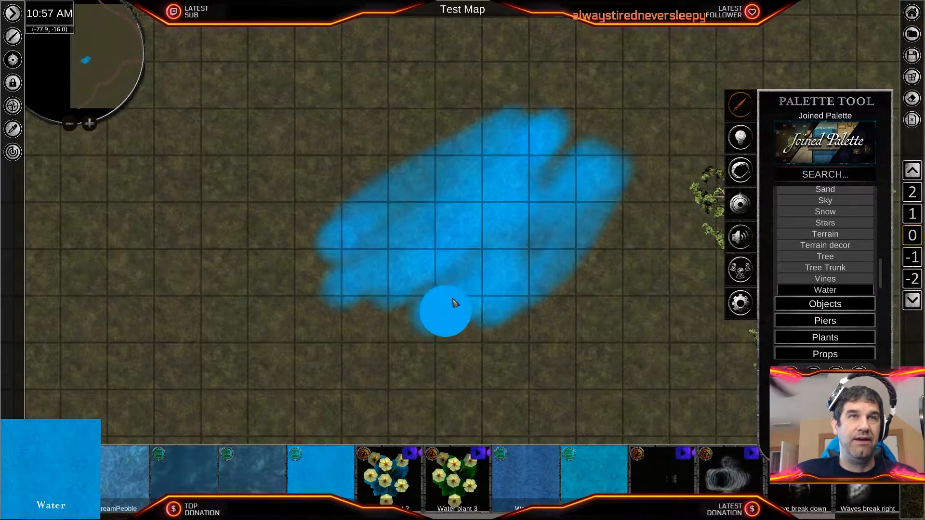
scroll(455, 299, up, 5)
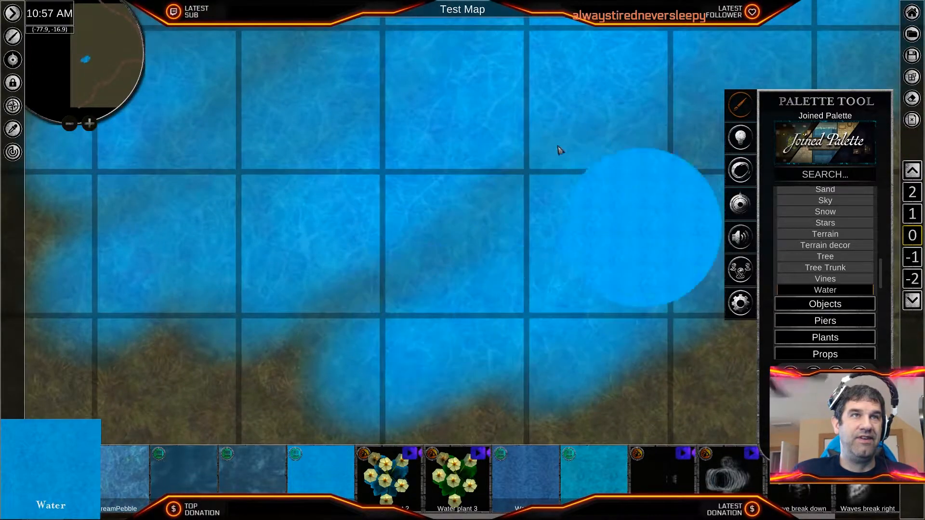
scroll(560, 243, down, 5)
scroll(560, 247, down, 2)
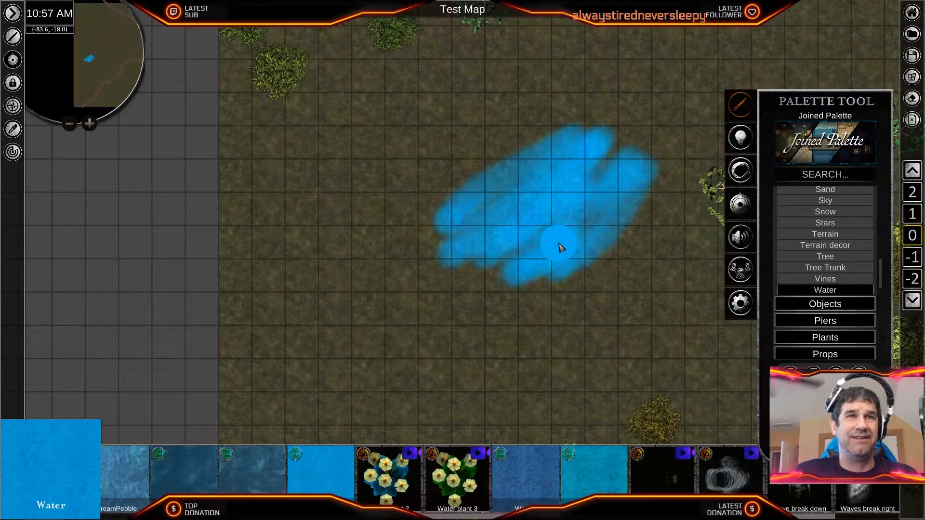
scroll(560, 247, down, 1)
key(ctrl+z)
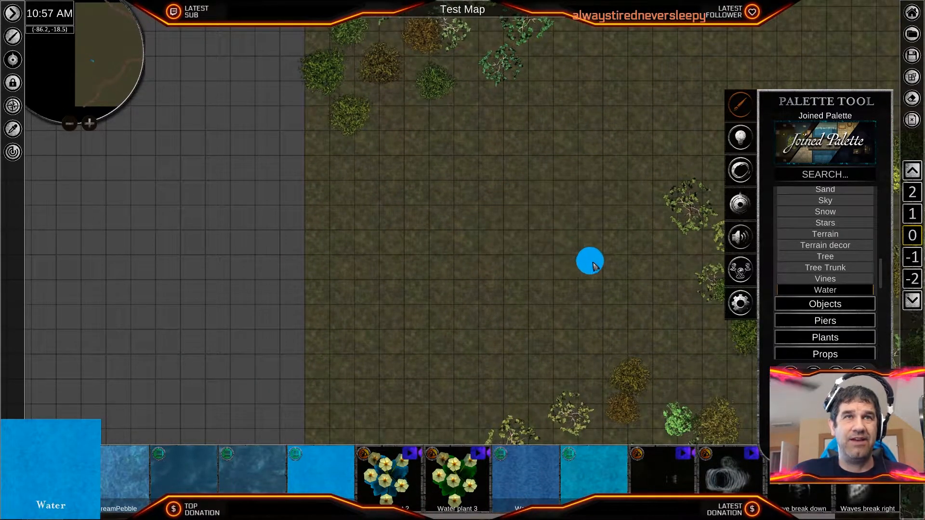
- Show the Rock textures in the palette, with the western clearing in view
middle_drag(631, 293, 487, 256)
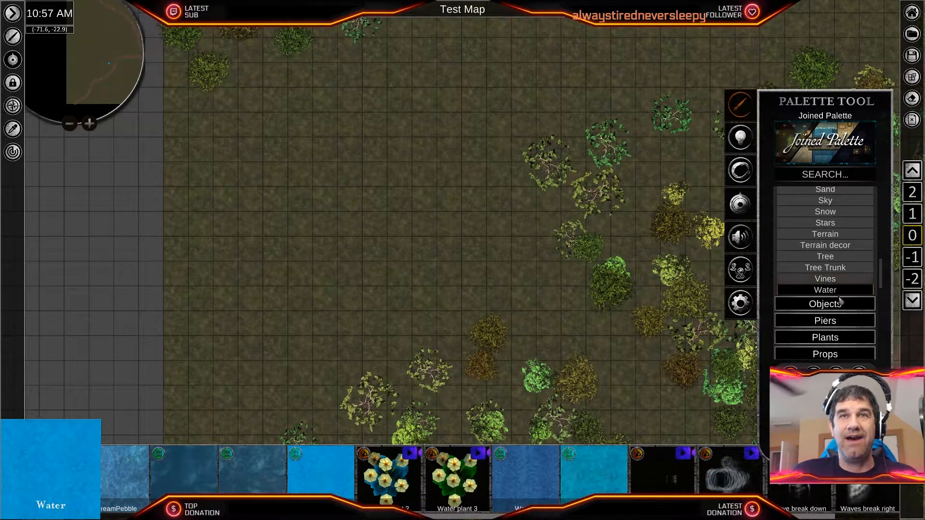
scroll(833, 289, up, 5)
scroll(838, 308, up, 3)
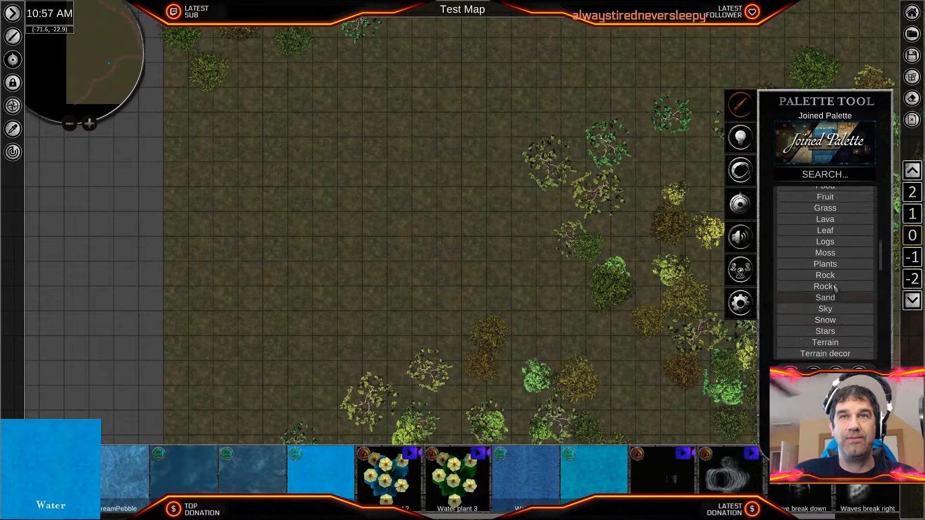
click(825, 275)
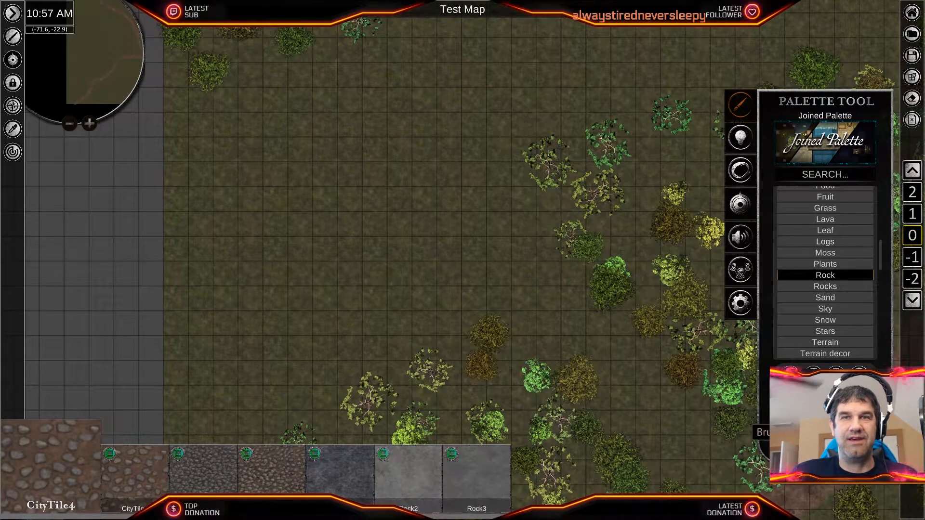
- Paint a narrow CityTile4 cobbled path from the western map edge across the clearing to the northern road branch
mouse_move(182, 325)
mouse_down()
mouse_move(255, 271)
mouse_move(331, 246)
mouse_move(424, 164)
mouse_up()
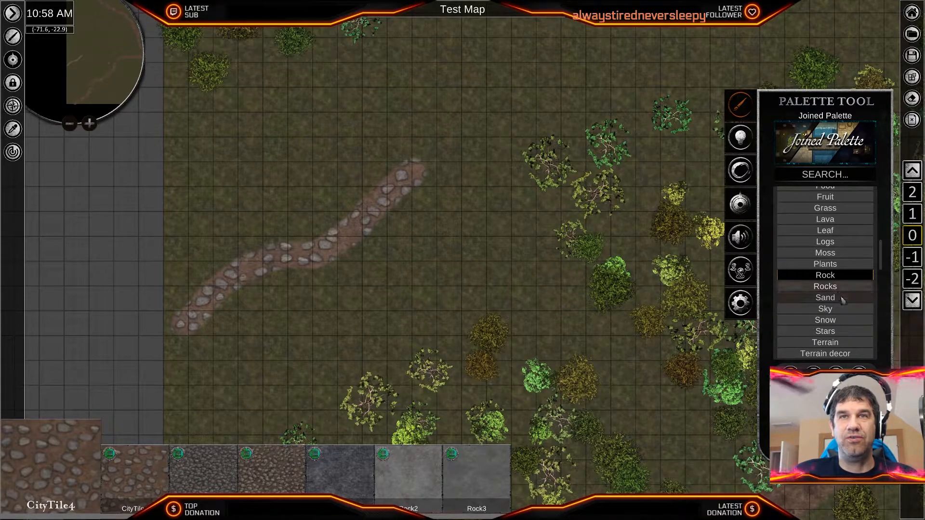
middle_drag(389, 265, 355, 305)
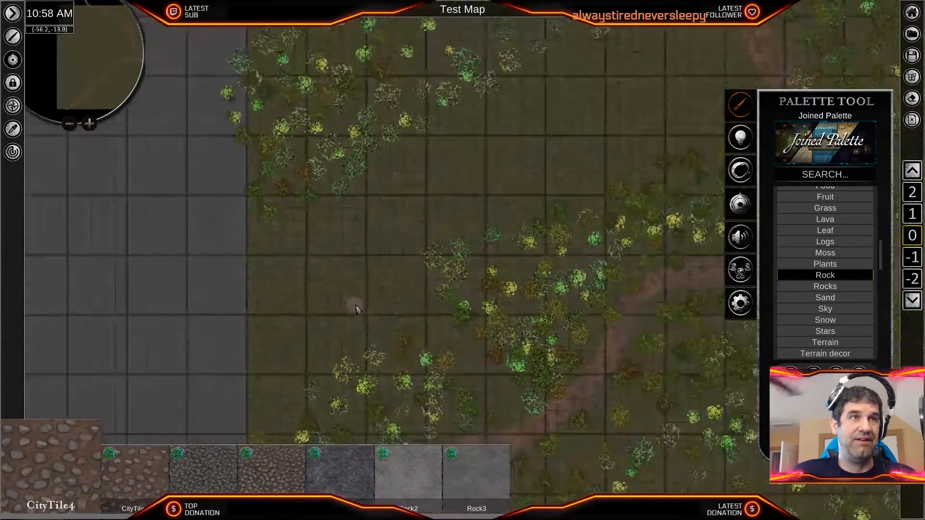
scroll(356, 306, down, 2)
middle_drag(355, 306, 235, 371)
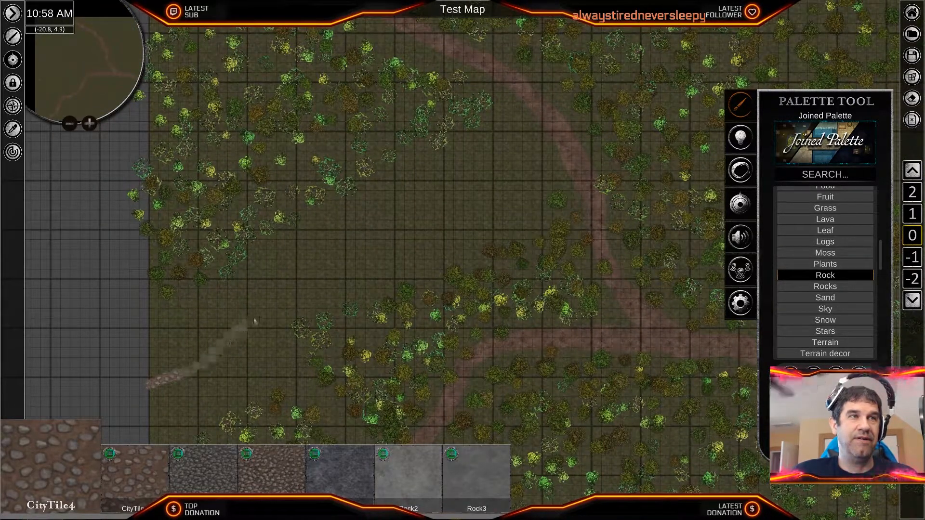
mouse_move(432, 217)
mouse_down()
mouse_move(541, 161)
mouse_move(558, 141)
mouse_up()
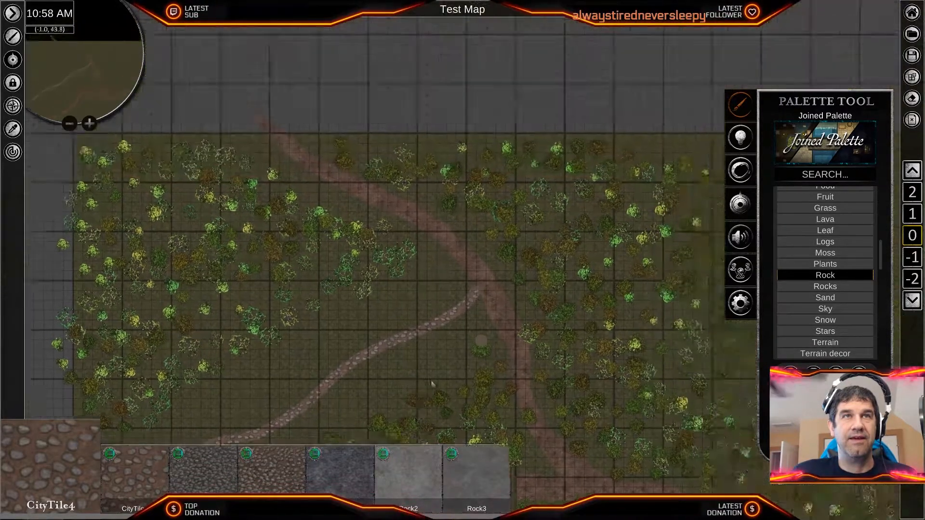
middle_drag(432, 384, 393, 402)
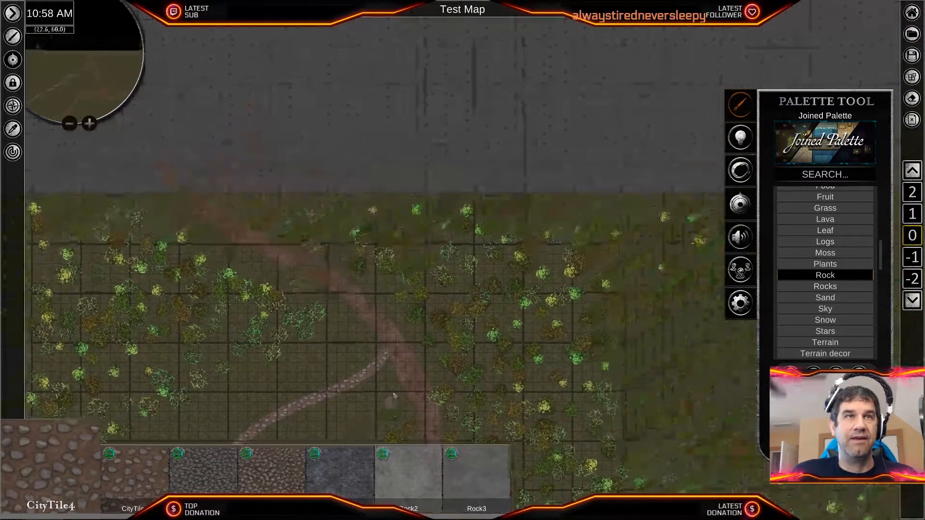
- Delete a group of trees east of the northern road branch, near the map's northern edge, to open a gap
scroll(484, 272, up, 2)
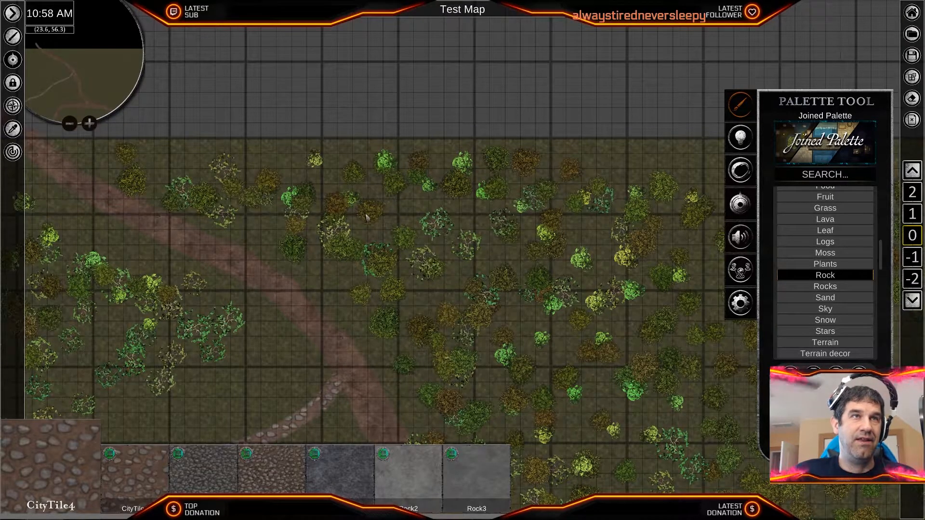
drag(411, 181, 424, 333)
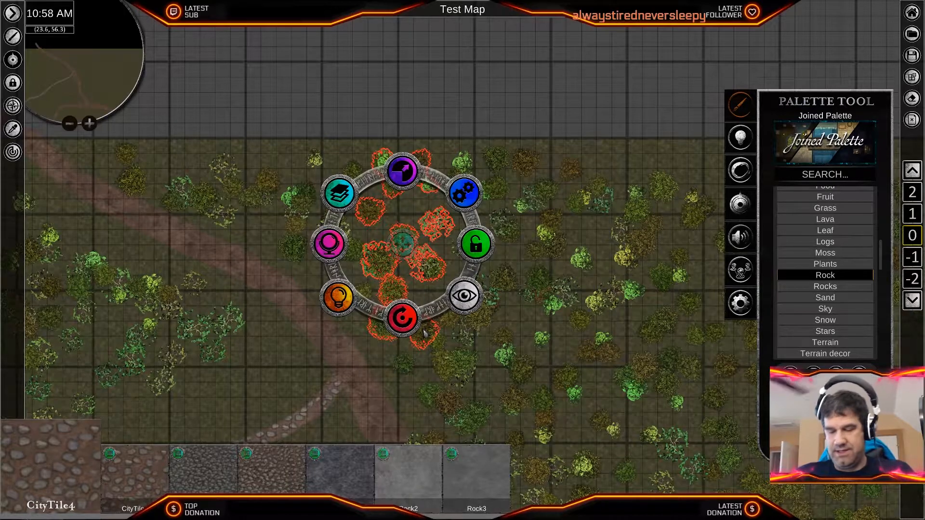
key(Delete)
drag(488, 250, 490, 252)
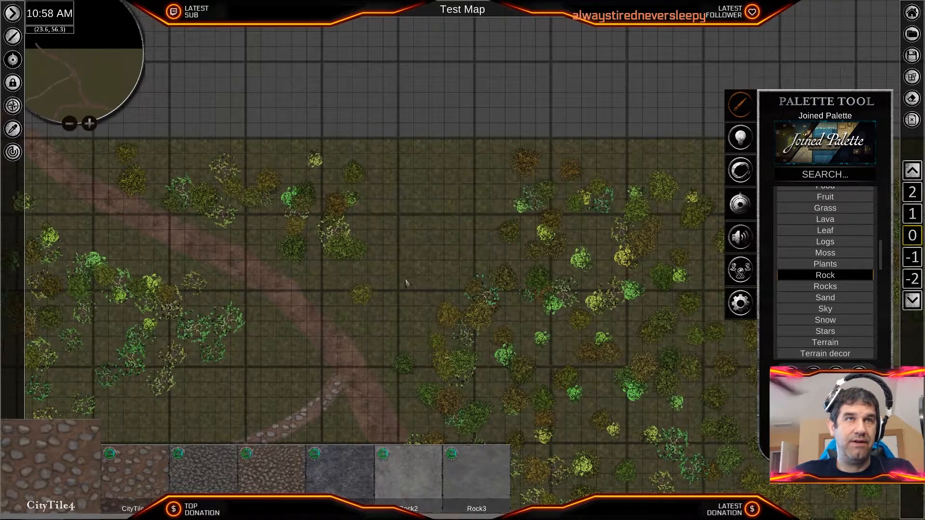
- Paint a narrow CityTile4 cobbled path freehand from the northern map edge through the gap down to the northern road branch
click(368, 294)
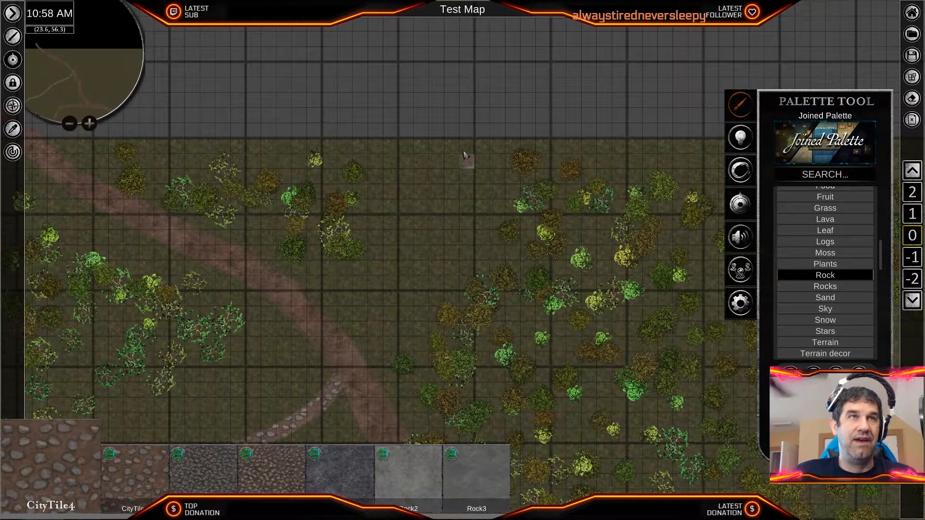
drag(437, 165, 422, 242)
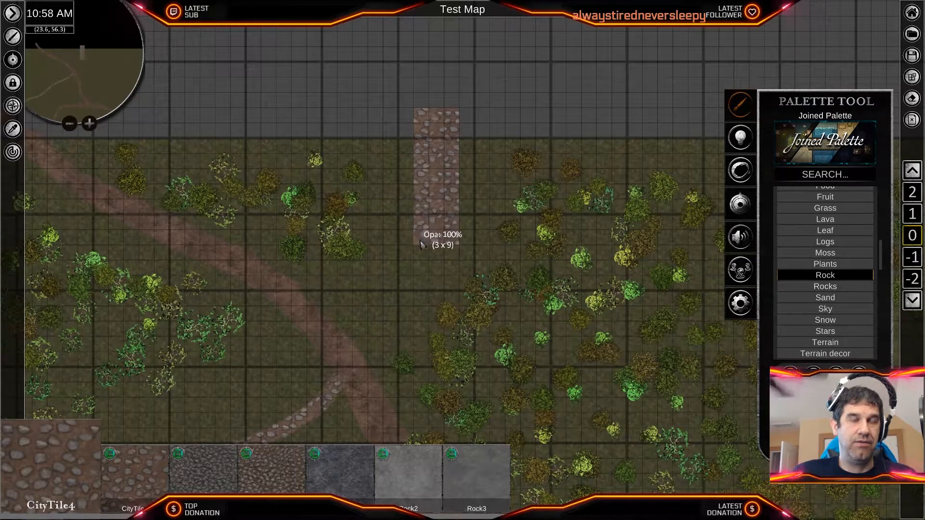
click(790, 376)
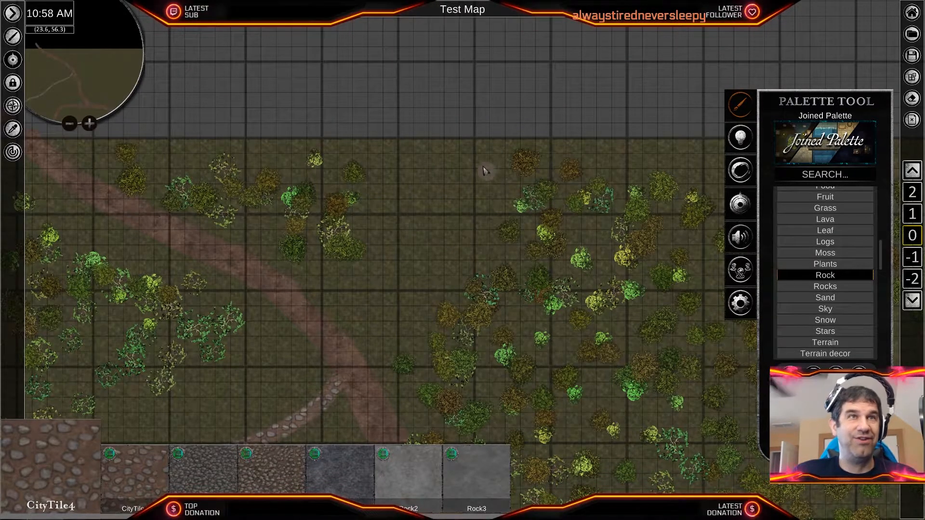
drag(454, 139, 436, 236)
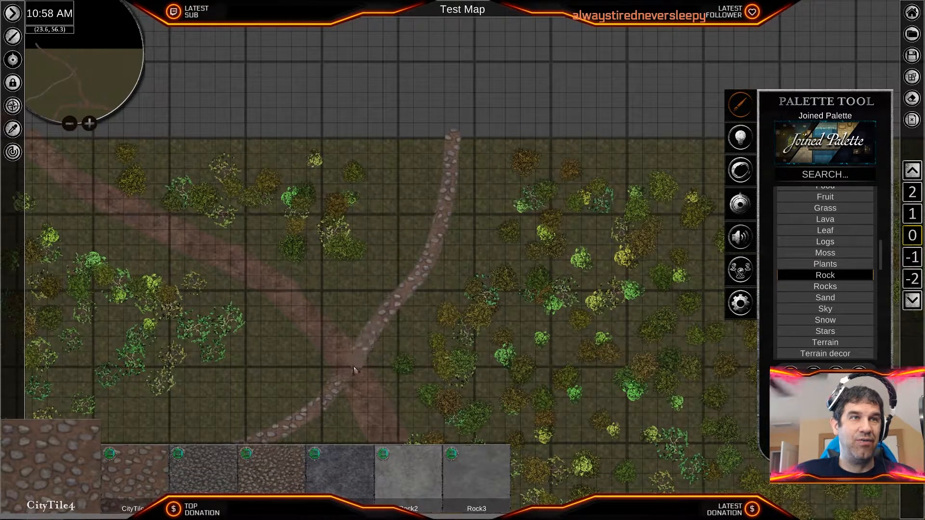
- Widen the cobbled path with a larger CityTile4 brush from the western map edge across the clearing to the road crossing
scroll(386, 365, down, 5)
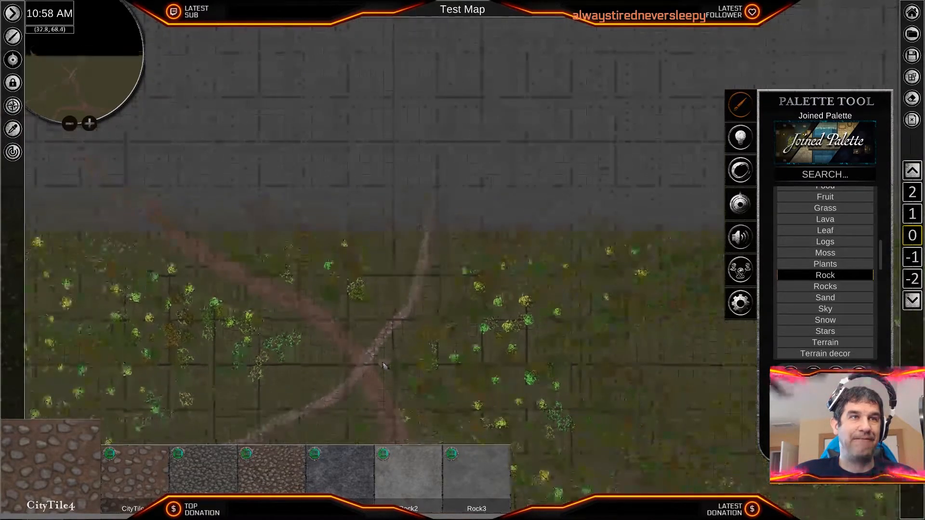
scroll(383, 362, up, 6)
middle_drag(406, 351, 525, 154)
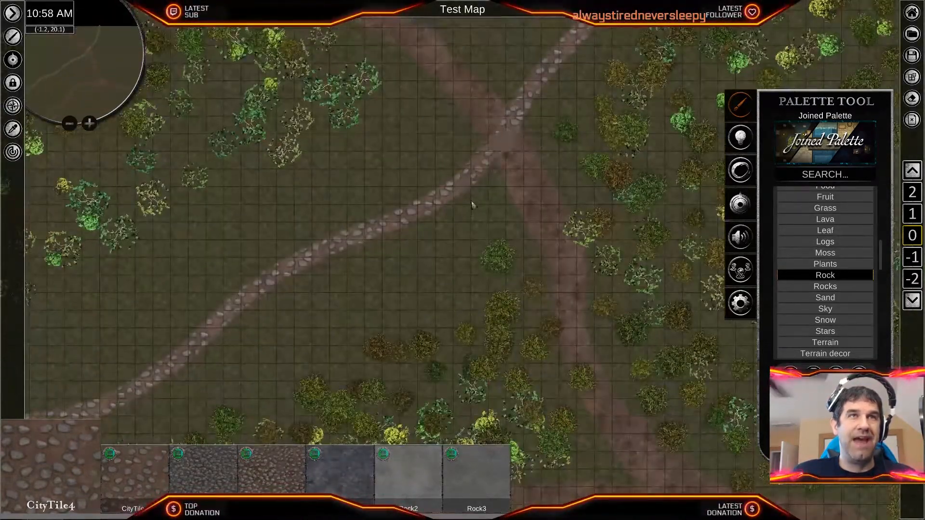
middle_drag(460, 279, 634, 134)
middle_drag(372, 282, 542, 148)
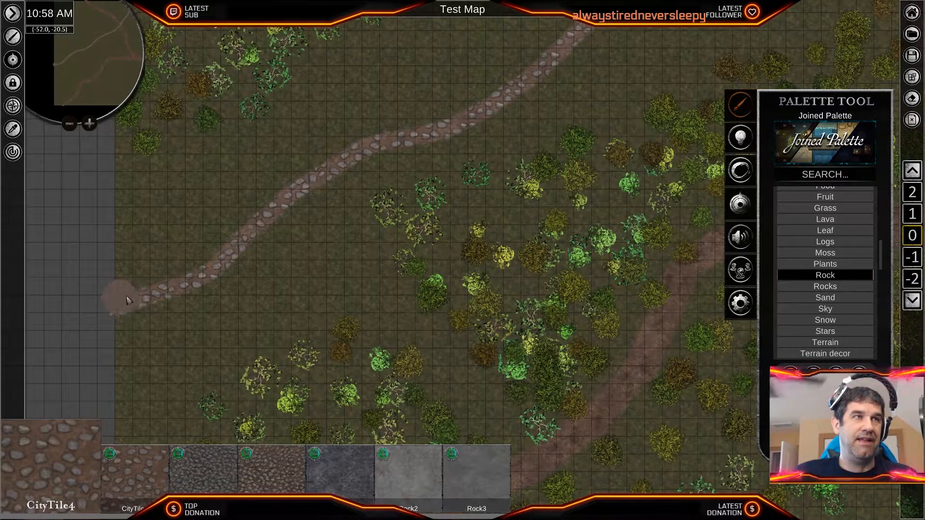
mouse_move(246, 230)
mouse_down()
mouse_move(308, 179)
mouse_move(448, 121)
mouse_up()
middle_drag(457, 135, 284, 422)
mouse_move(284, 423)
mouse_down()
mouse_move(289, 385)
mouse_move(450, 277)
mouse_move(552, 229)
mouse_move(643, 163)
mouse_up()
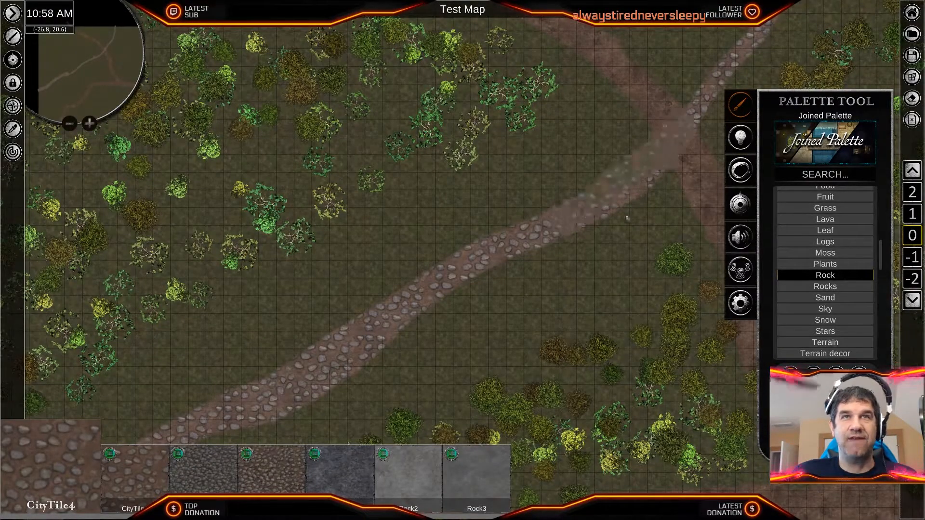
- Widen the cobbled path from the road crossing up to the northern map edge with overlapping CityTile4 strokes along both sides
middle_drag(626, 218, 430, 379)
drag(435, 350, 518, 241)
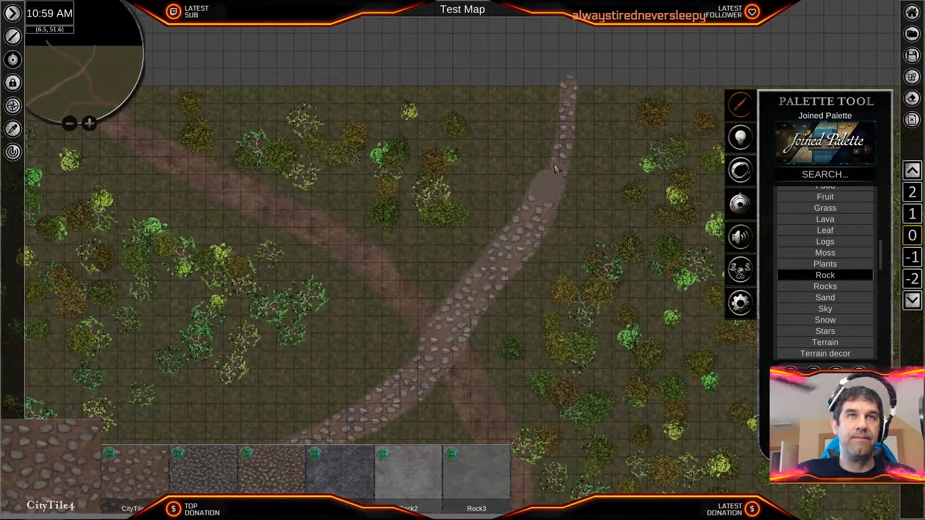
mouse_move(576, 90)
mouse_down()
mouse_move(553, 250)
mouse_move(527, 195)
mouse_up()
mouse_move(543, 125)
mouse_down()
mouse_move(511, 166)
mouse_move(488, 250)
mouse_up()
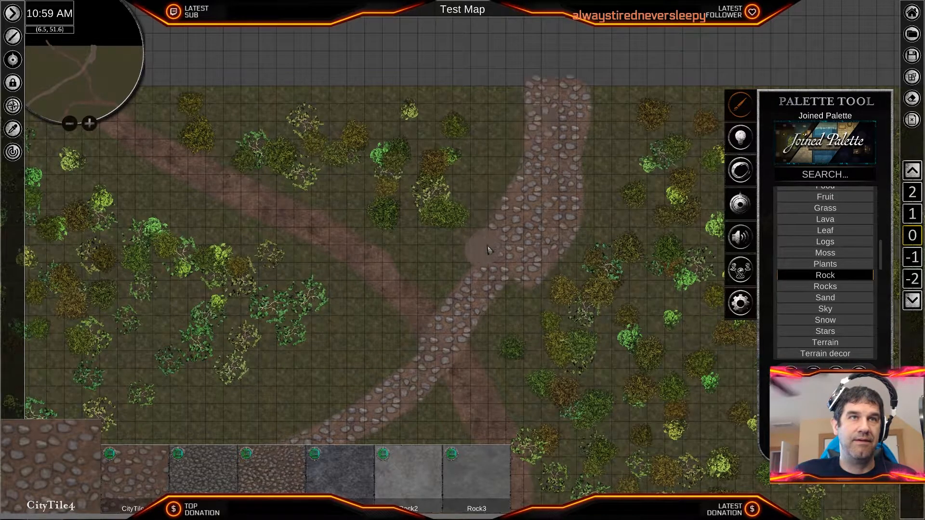
mouse_move(460, 296)
mouse_down()
mouse_move(455, 289)
mouse_move(520, 273)
mouse_up()
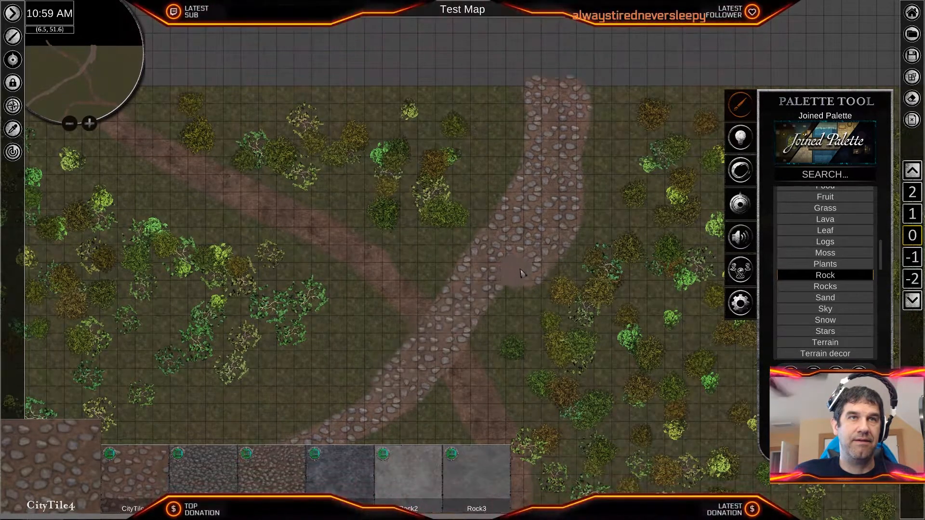
drag(491, 318, 429, 384)
- Broaden the cobbled path between the road crossing and the western map edge with a second pass of CityTile4 strokes
middle_drag(429, 384, 589, 105)
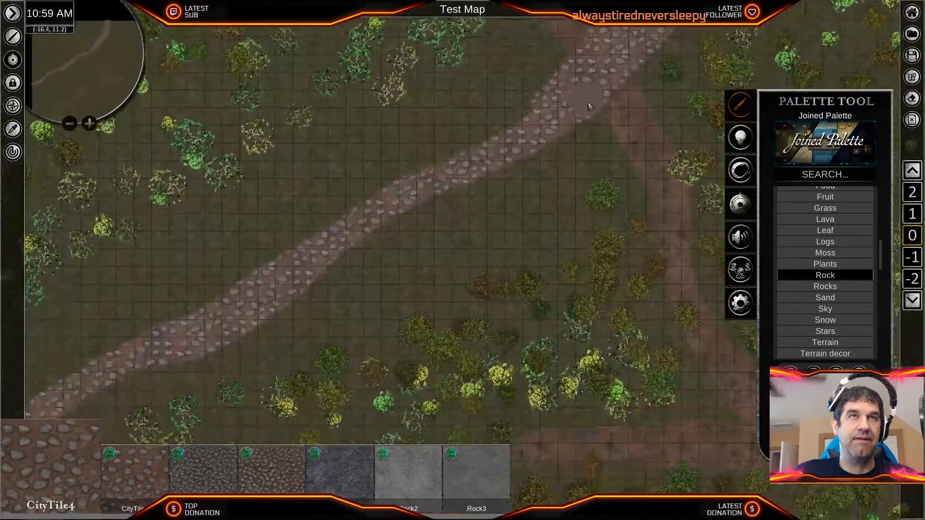
drag(372, 194, 321, 227)
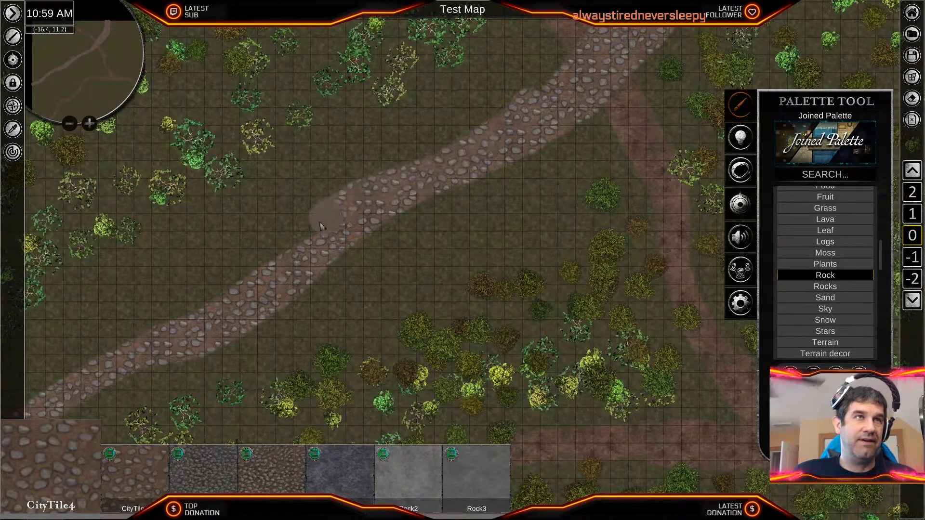
mouse_move(162, 333)
mouse_down()
mouse_move(112, 355)
mouse_move(79, 386)
mouse_up()
middle_drag(79, 391, 395, 212)
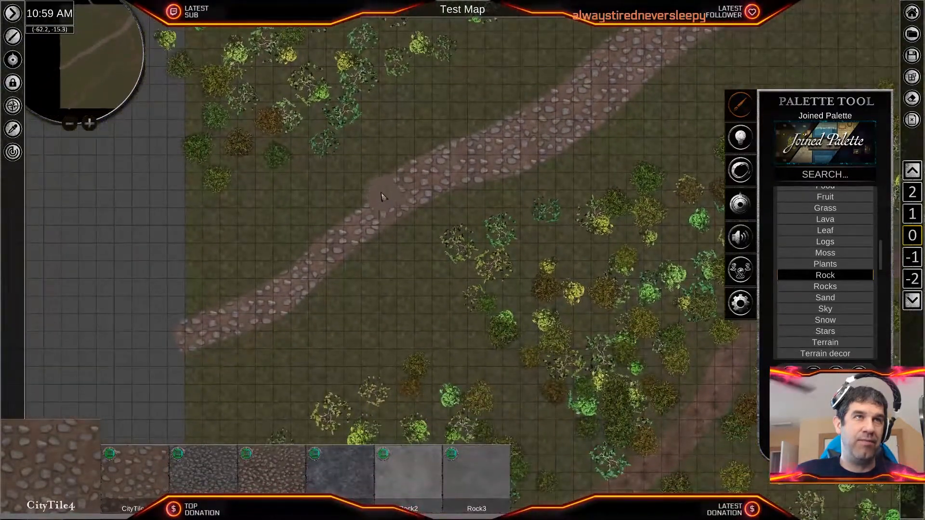
drag(381, 197, 251, 295)
mouse_move(196, 316)
mouse_down()
mouse_move(188, 368)
mouse_move(358, 267)
mouse_move(415, 207)
mouse_move(593, 132)
mouse_up()
- Paint extra CityTile4 bulges along the edges of the cobbled path in the middle of the western clearing
middle_drag(593, 132, 300, 313)
drag(304, 317, 448, 211)
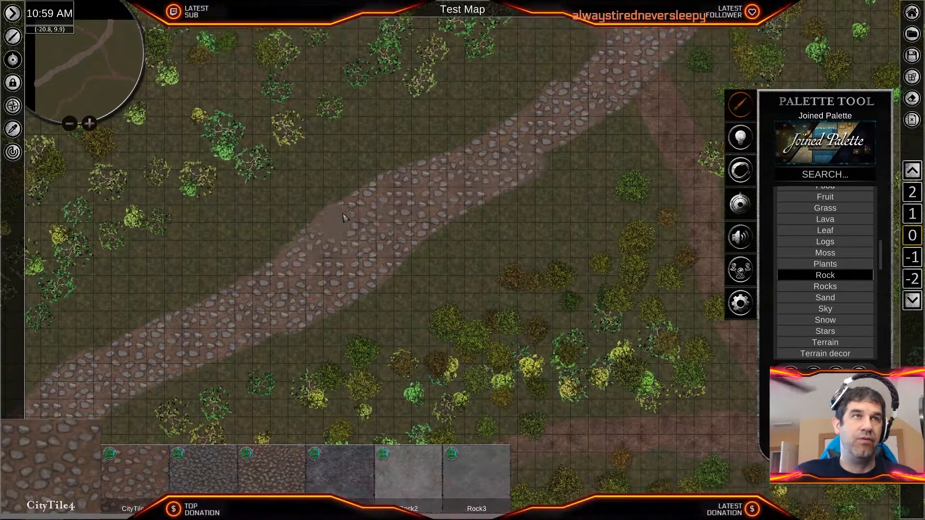
drag(401, 228, 399, 251)
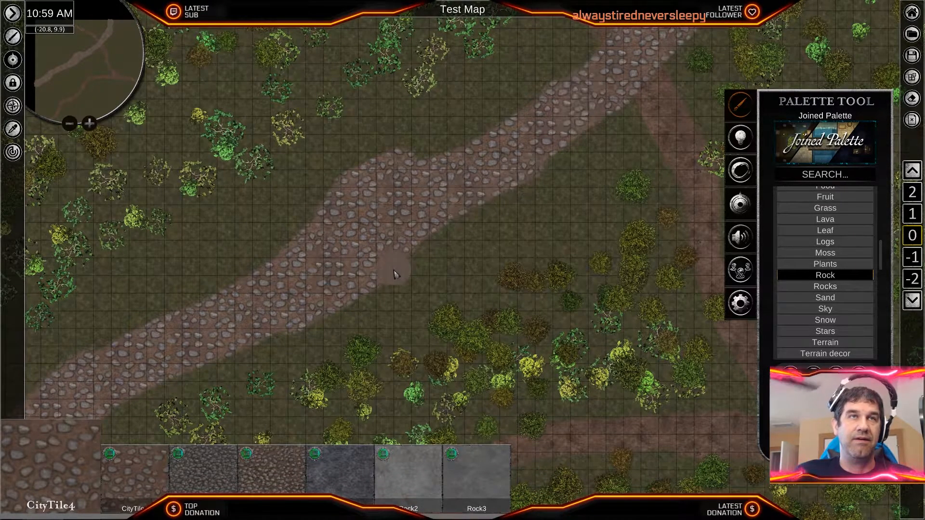
scroll(396, 272, up, 2)
middle_drag(380, 296, 517, 193)
right_drag(190, 281, 304, 343)
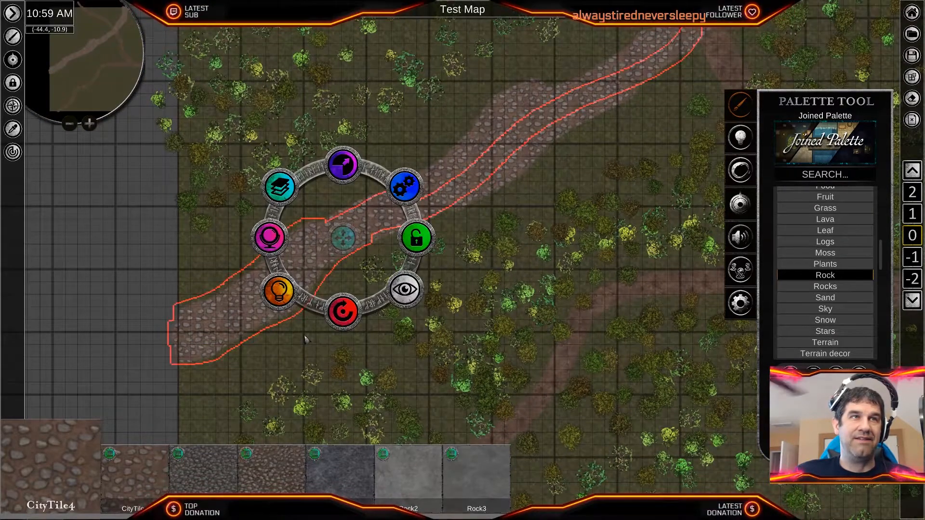
middle_drag(431, 135, 376, 187)
right_drag(375, 187, 489, 262)
middle_drag(676, 31, 521, 190)
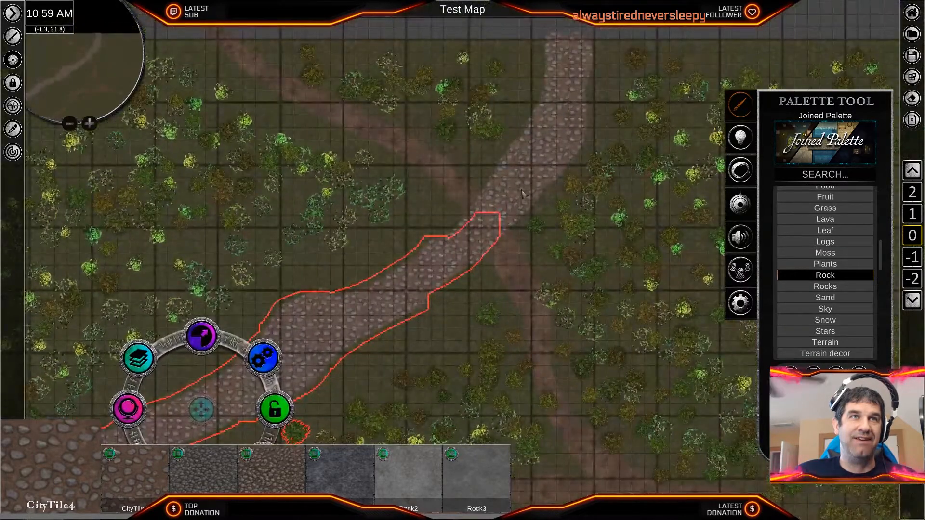
right_drag(530, 49, 589, 96)
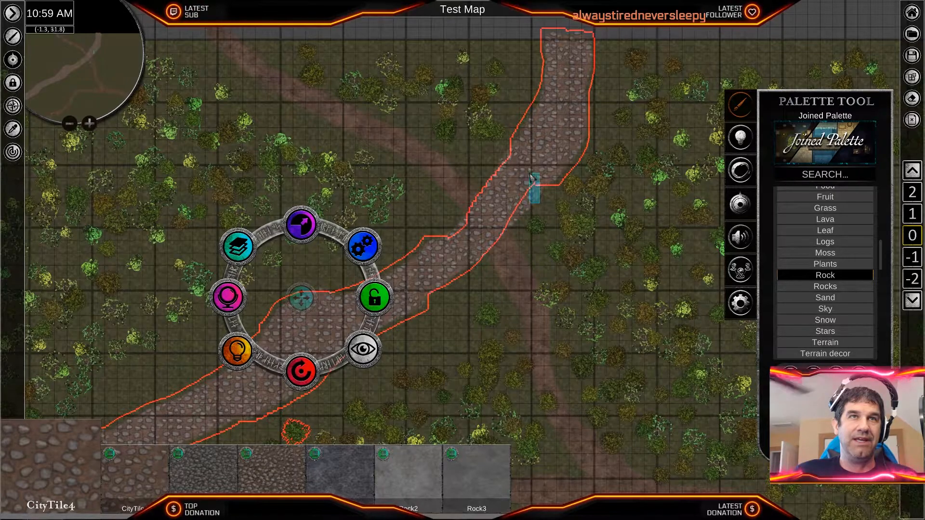
right_drag(531, 177, 515, 206)
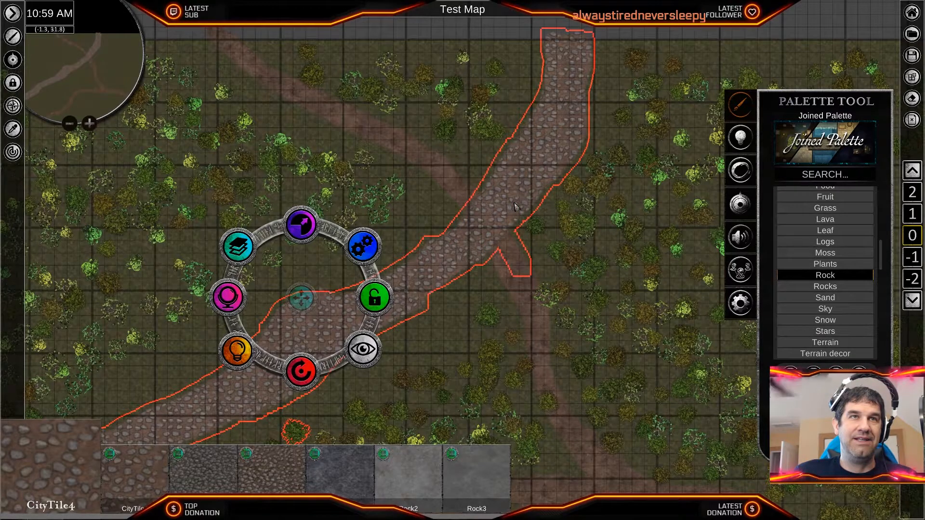
right_click(520, 268)
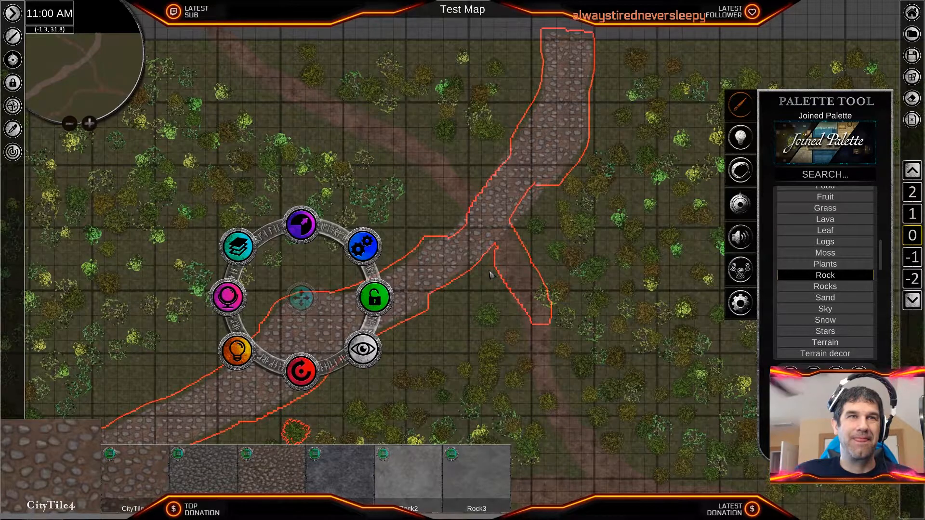
right_click(458, 263)
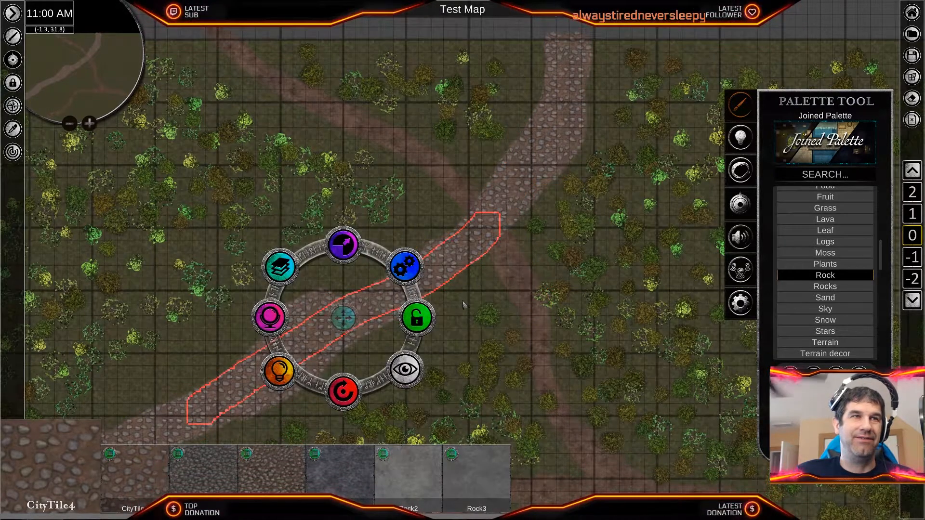
- Select the cobbled path strokes from the western map edge through the road crossing to the northern map edge
key(s)
key(a)
shift+drag(114, 302, 203, 371)
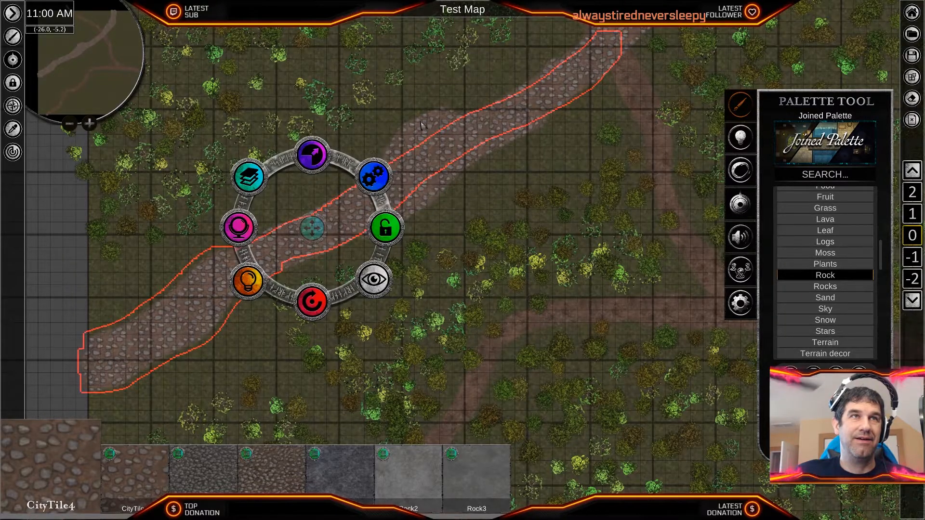
key(w)
key(d)
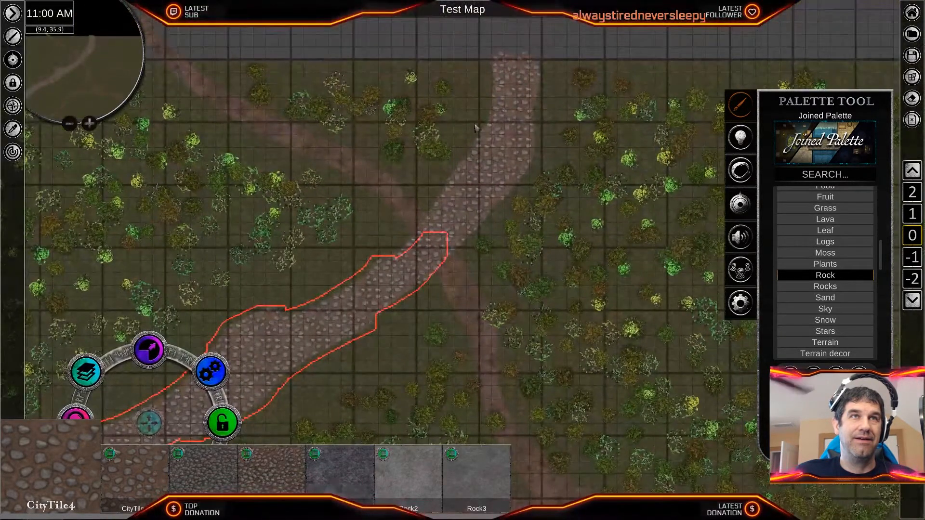
shift+drag(491, 77, 539, 143)
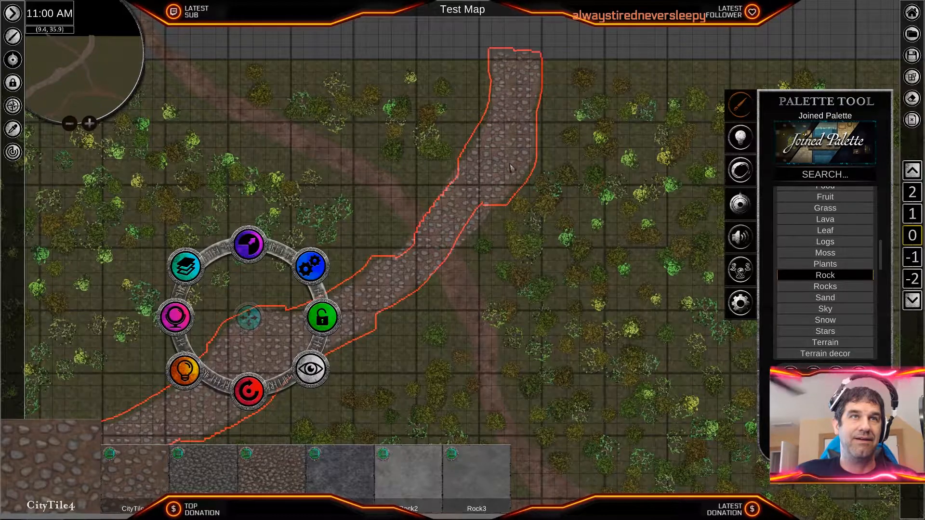
shift+click(485, 210)
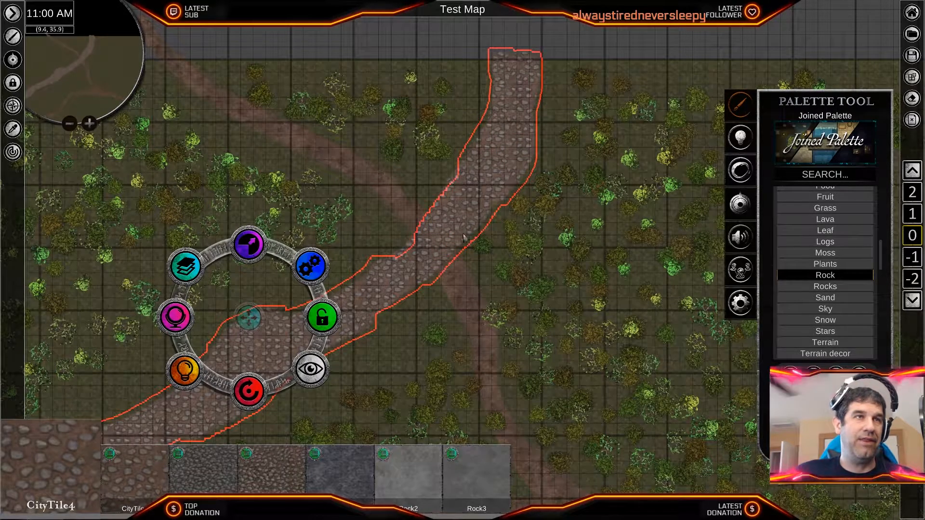
- Darken the selected cobbled path by setting its brightness to 46.45
scroll(207, 356, up, 3)
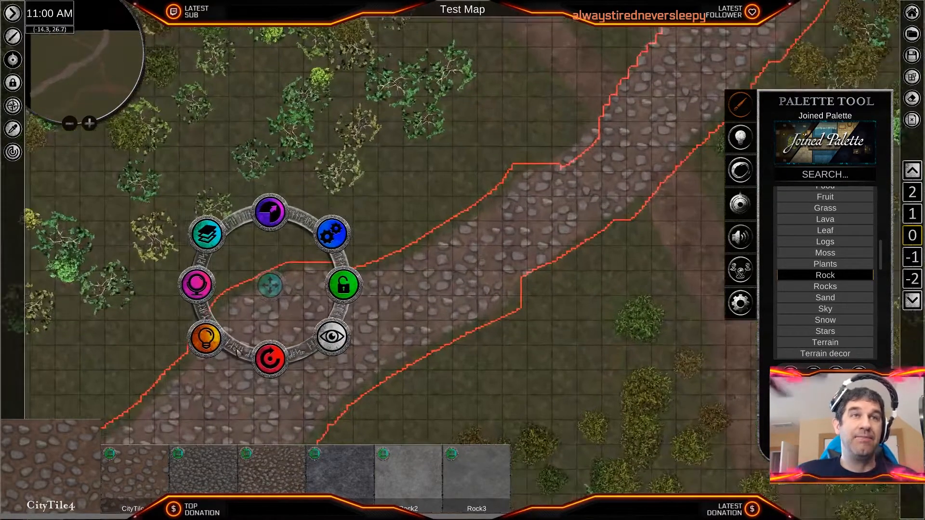
click(196, 285)
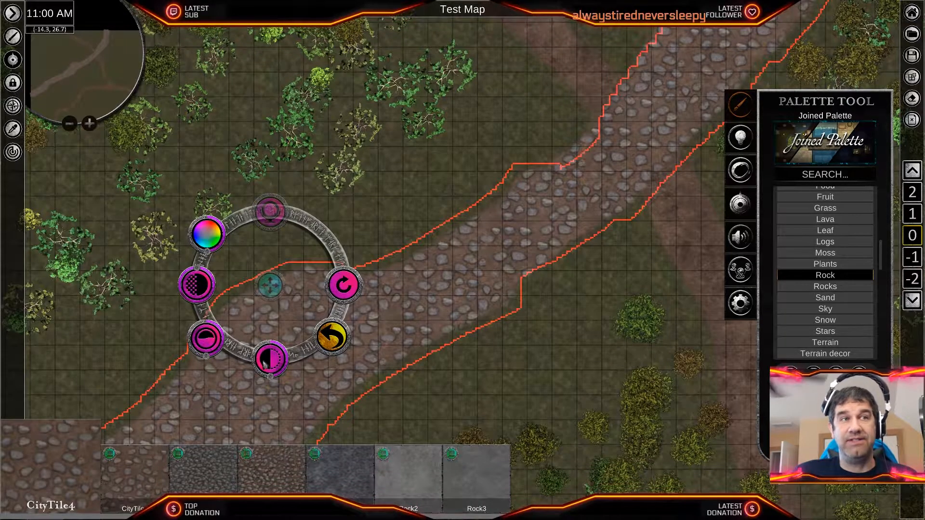
drag(274, 383, 275, 381)
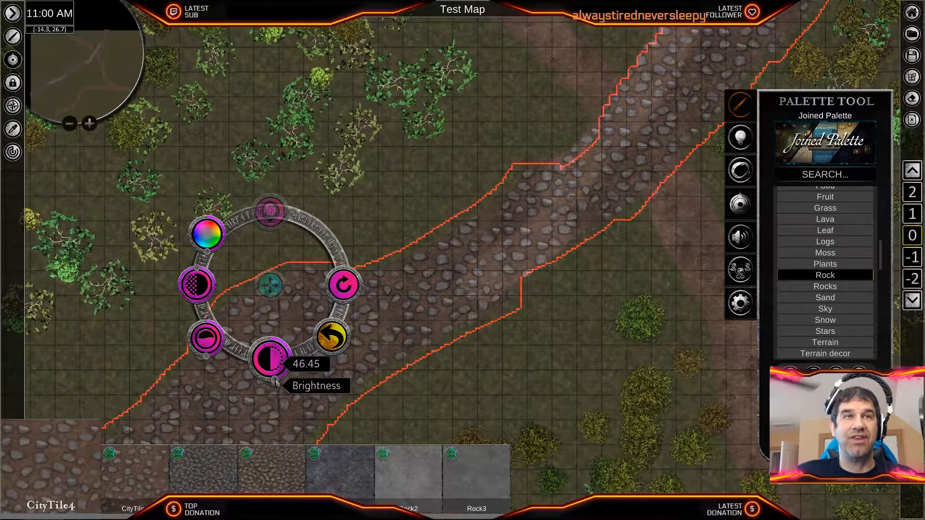
scroll(375, 415, down, 5)
middle_drag(445, 377, 528, 229)
click(472, 253)
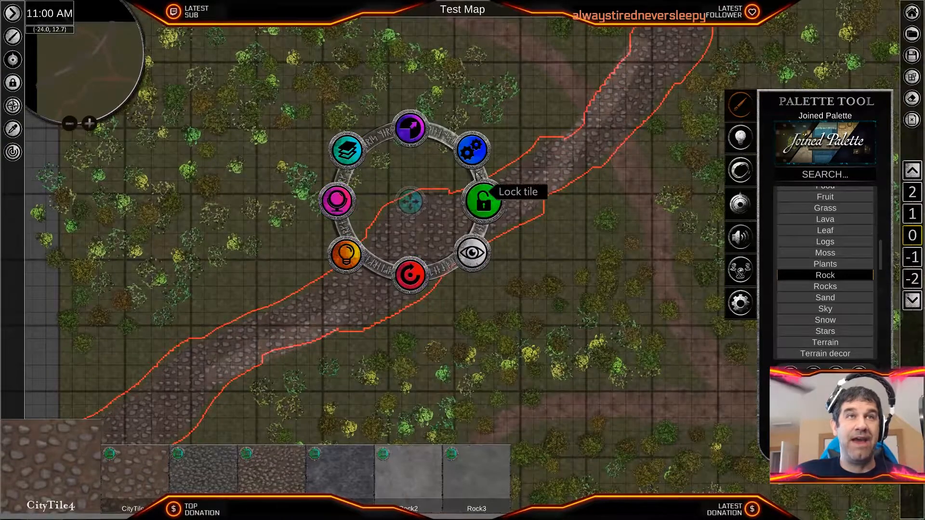
- Group the selected cobbled path tiles and clear the selection
click(472, 150)
click(484, 201)
middle_drag(569, 253, 429, 321)
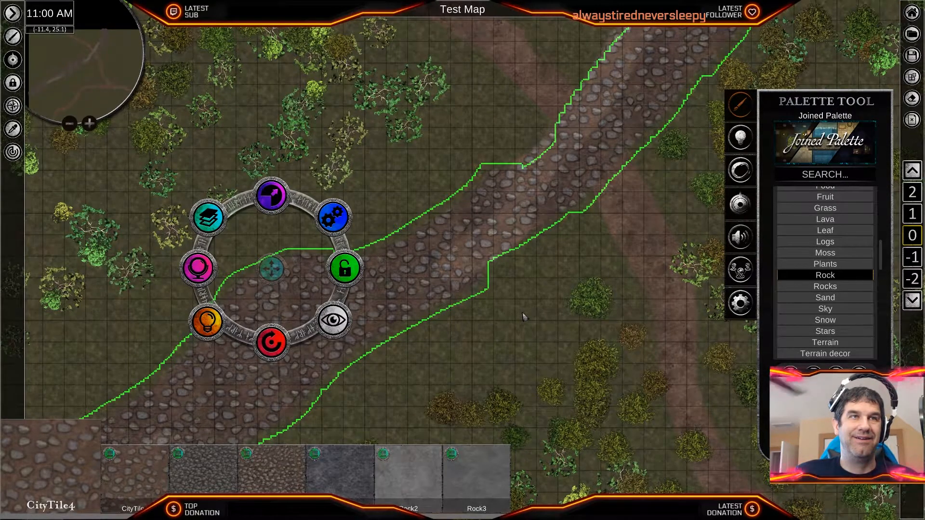
click(500, 272)
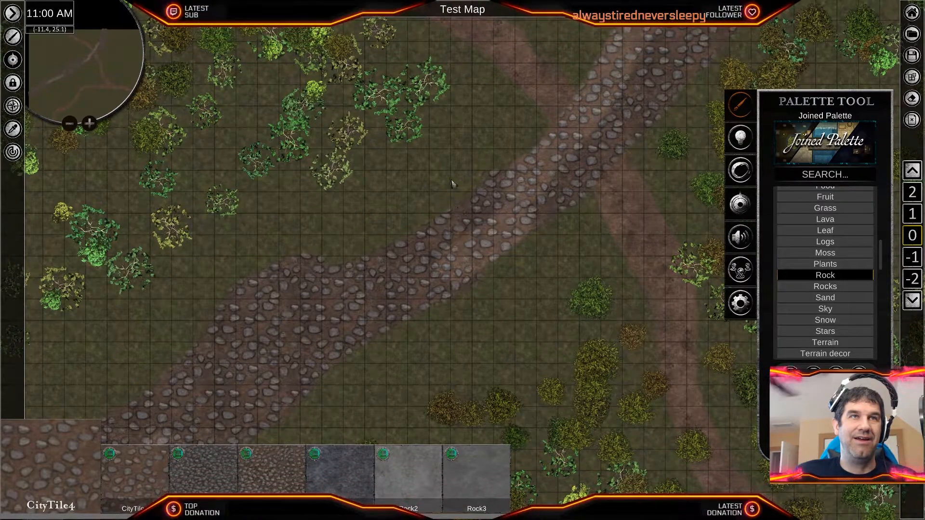
- Select the grouped path together with the leftover cobbled stroke through the road crossing, and group them
click(470, 202)
scroll(437, 287, down, 2)
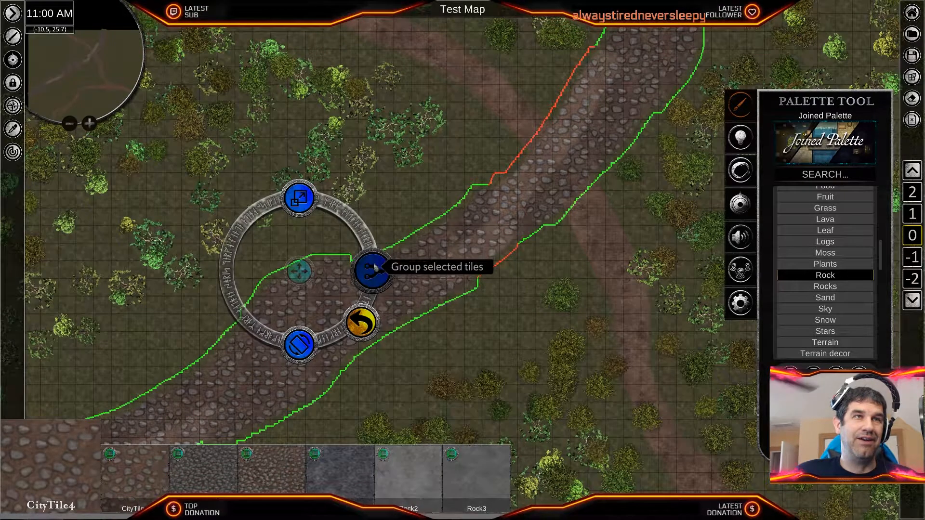
click(374, 268)
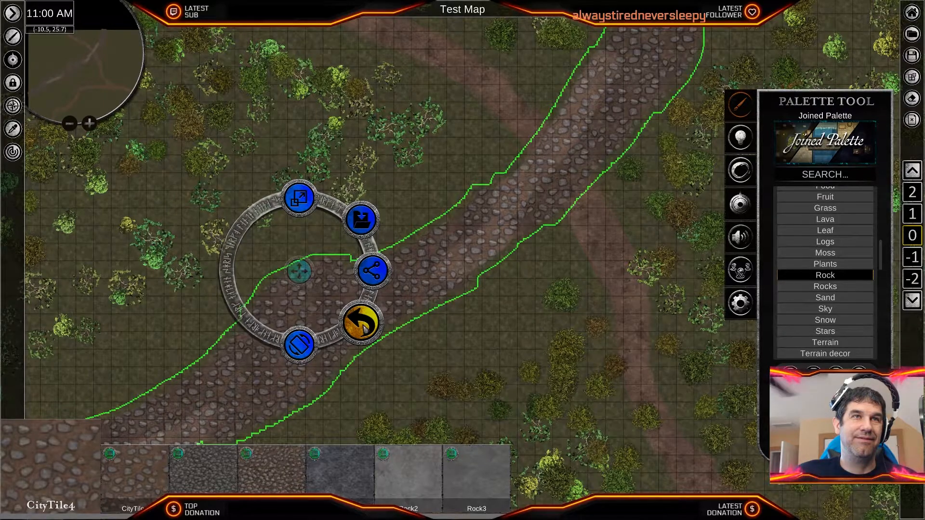
click(362, 324)
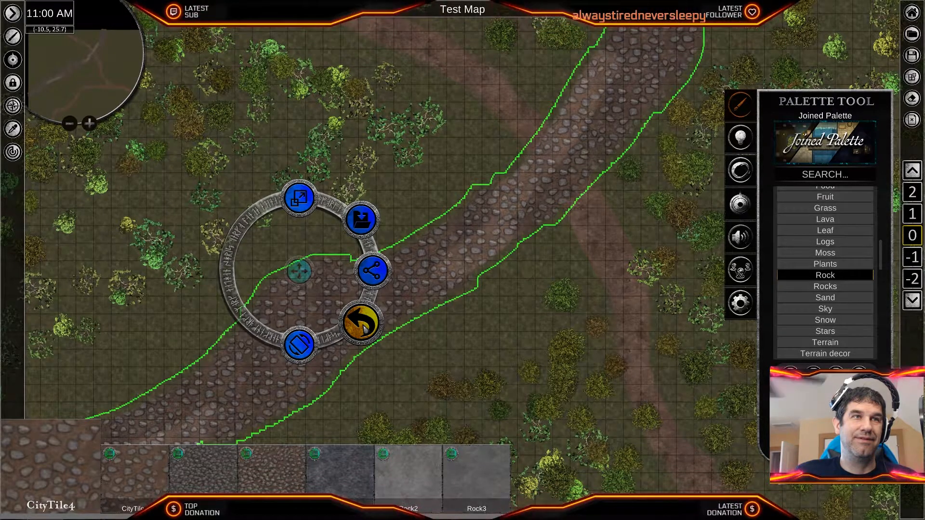
- Ungroup the cobbled path tiles and clear the selection
click(362, 221)
click(373, 270)
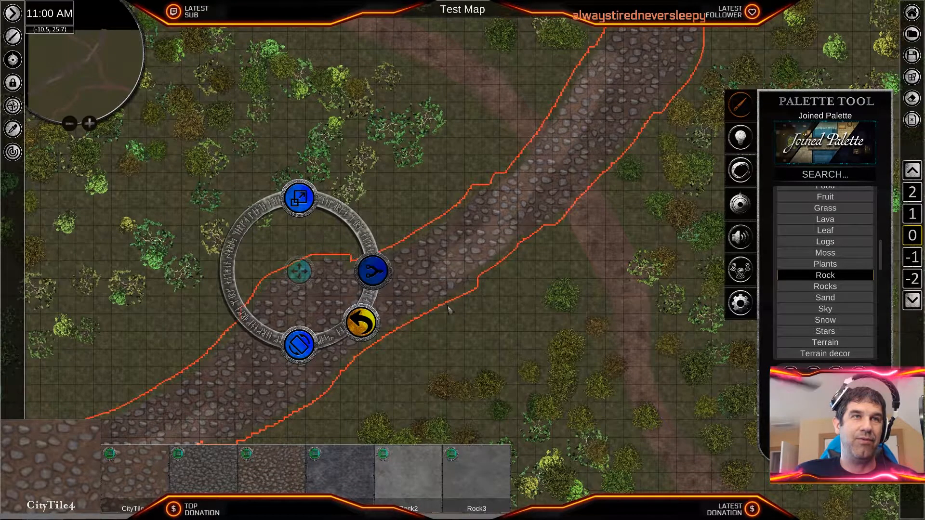
click(472, 308)
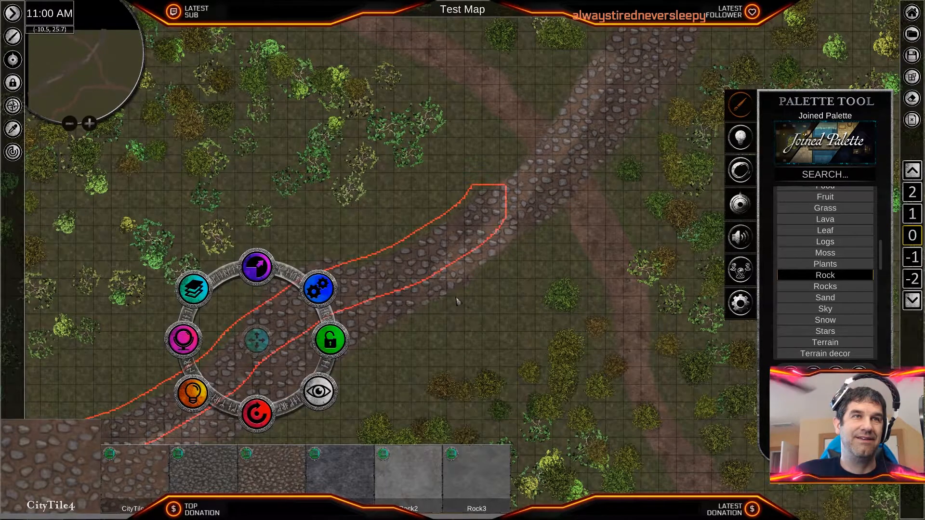
- Select the two lighter cobbled strokes along the path at the road crossing and set their brightness to 46.20
click(463, 273)
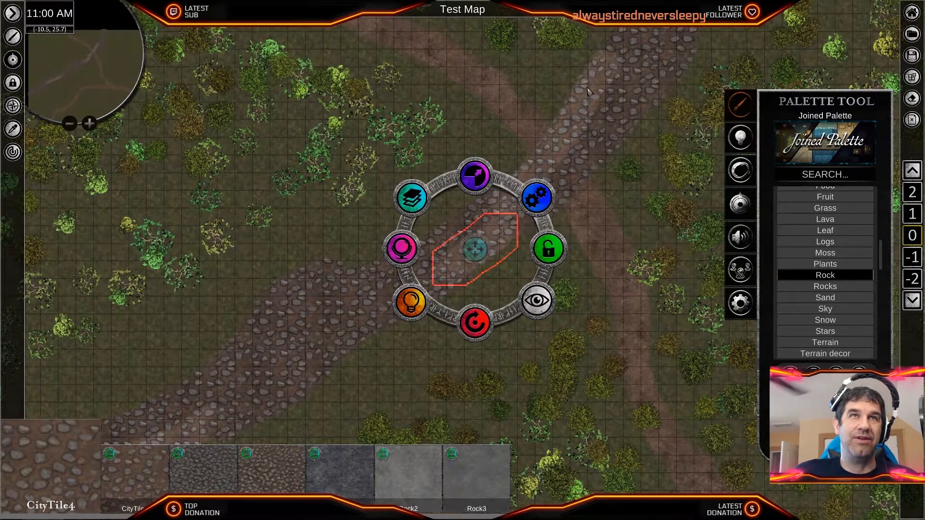
click(587, 91)
click(566, 168)
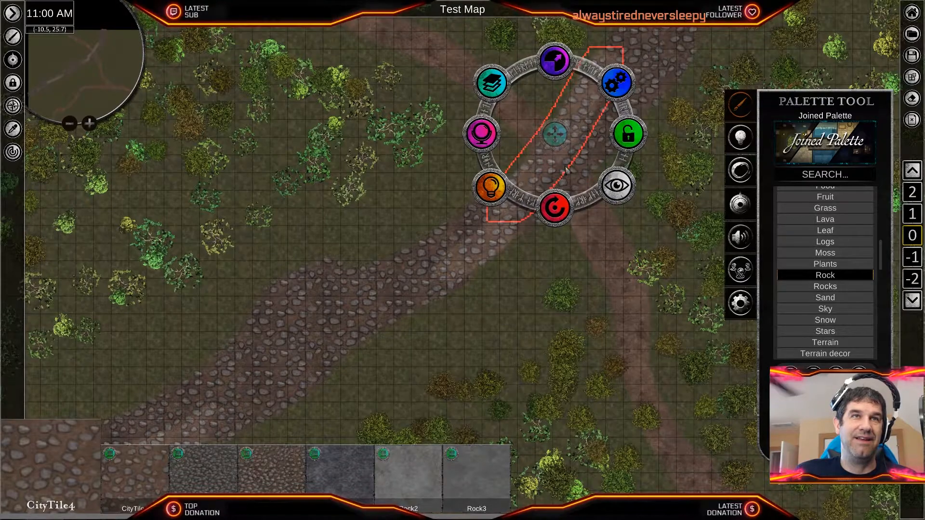
click(514, 191)
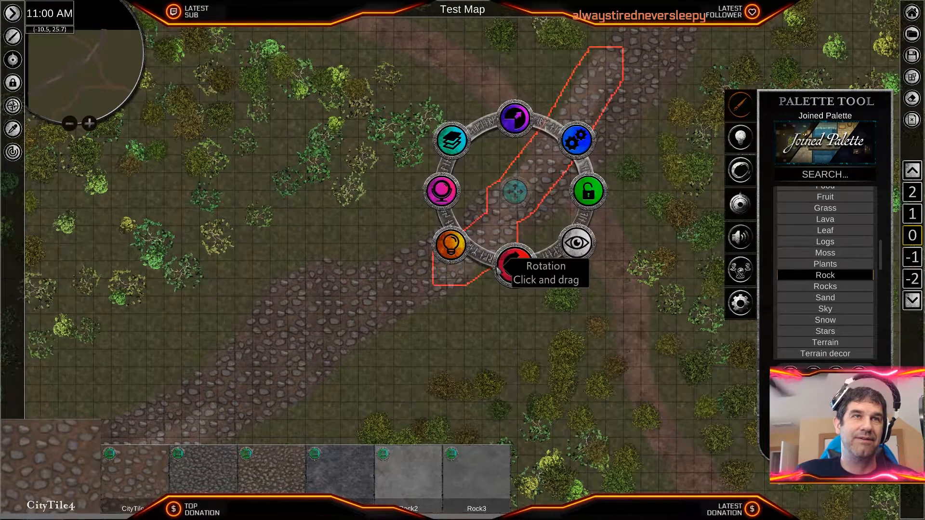
click(439, 190)
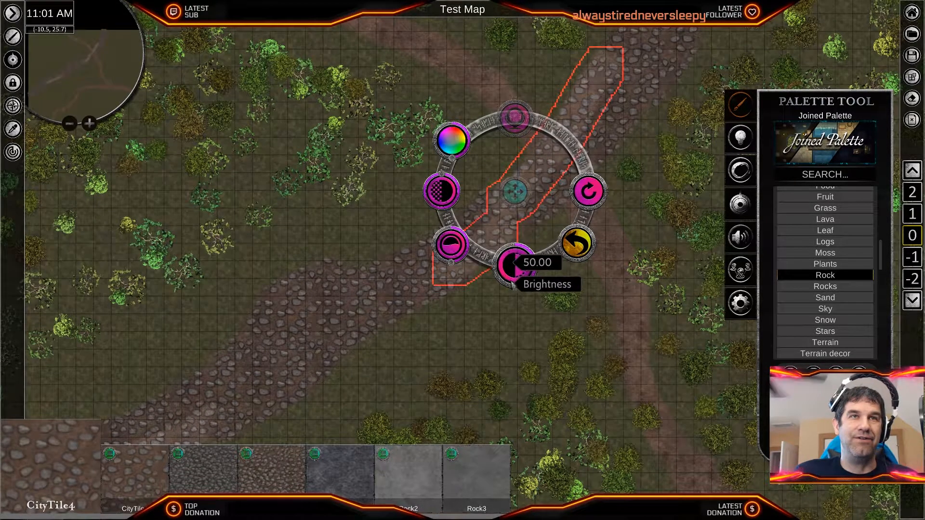
drag(516, 267, 520, 286)
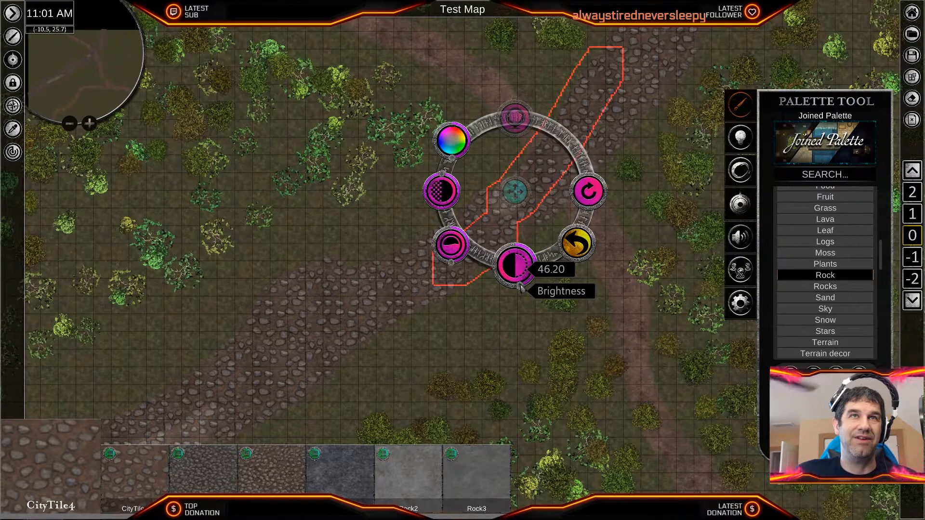
- Check the cobbled strokes just west of the road crossing for mismatched shading and clear the selection
click(419, 265)
scroll(501, 270, up, 3)
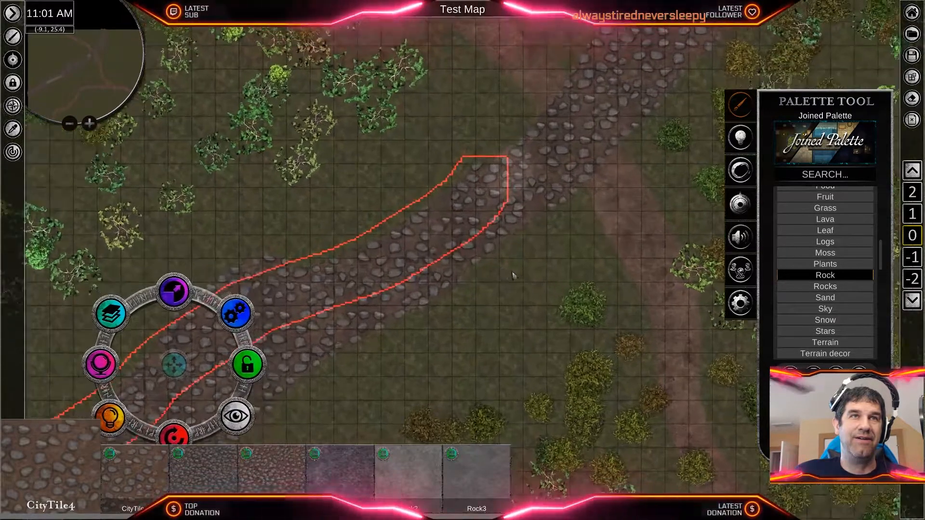
click(525, 168)
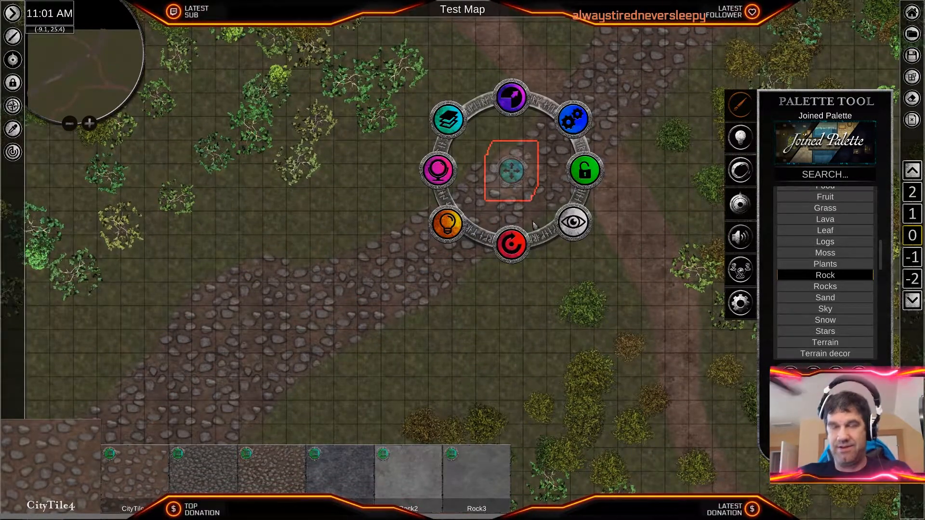
click(542, 275)
- Darken the pale cobbled stroke along the southern side of the path's western section
scroll(512, 286, down, 3)
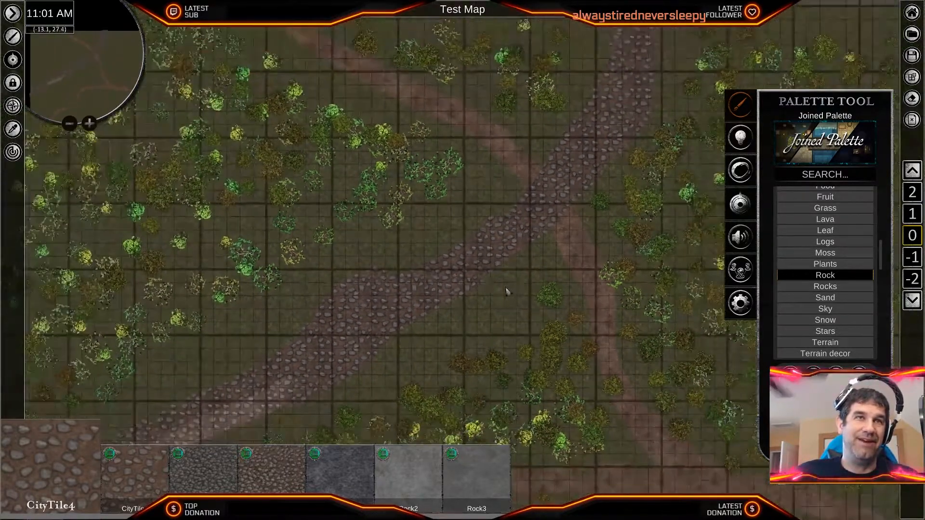
middle_drag(428, 348, 570, 190)
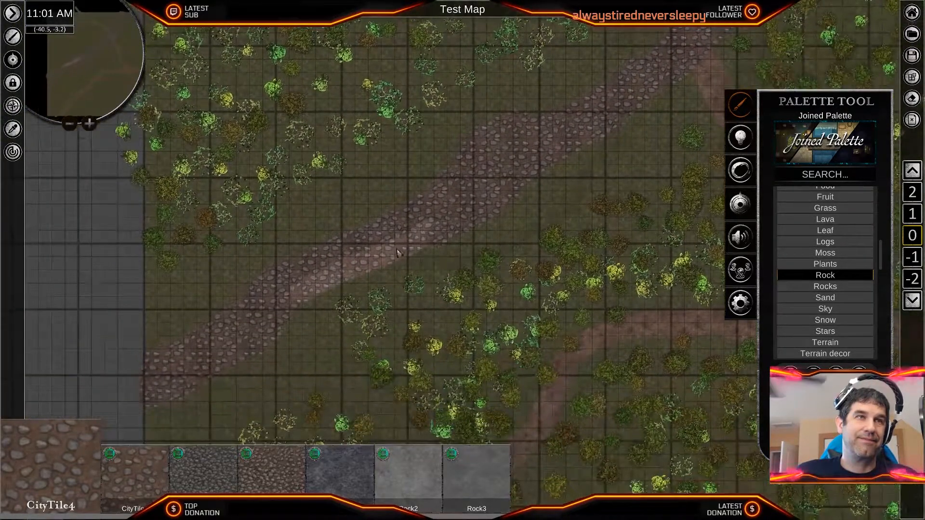
click(401, 250)
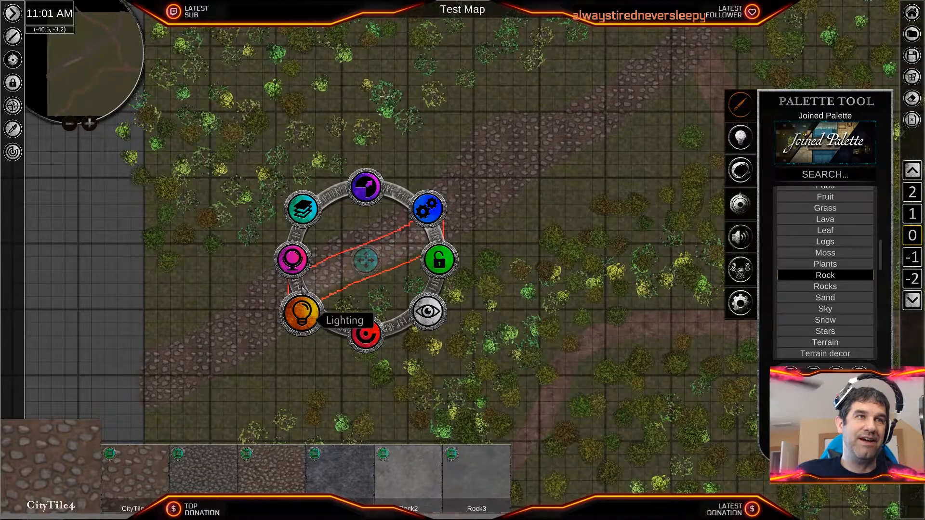
click(302, 313)
drag(357, 348, 370, 357)
- Inspect the neighbouring strokes in the western half of the cobbled path and clear the selection
click(514, 220)
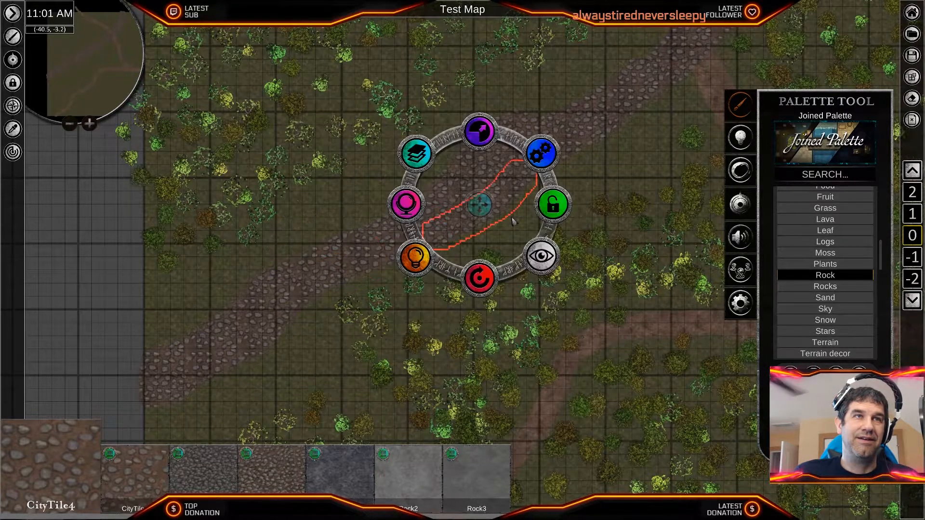
click(618, 163)
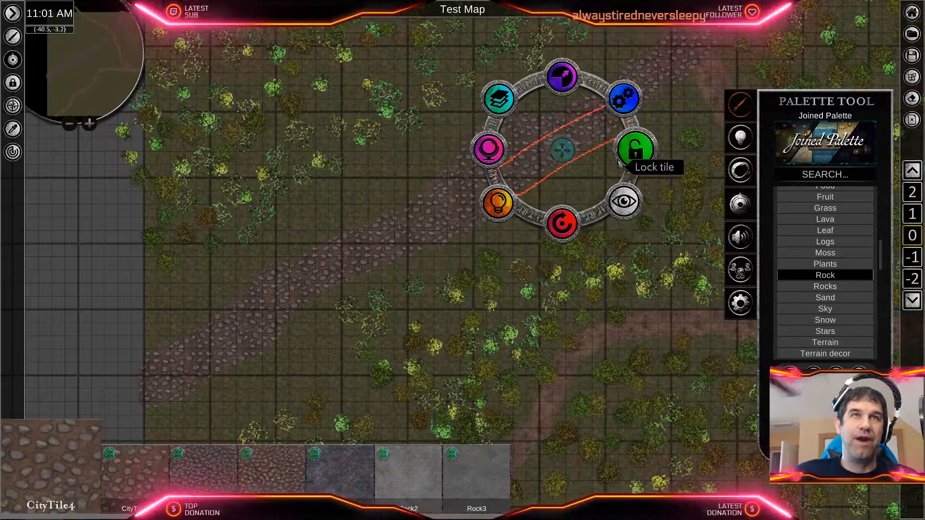
click(667, 160)
click(655, 197)
click(618, 176)
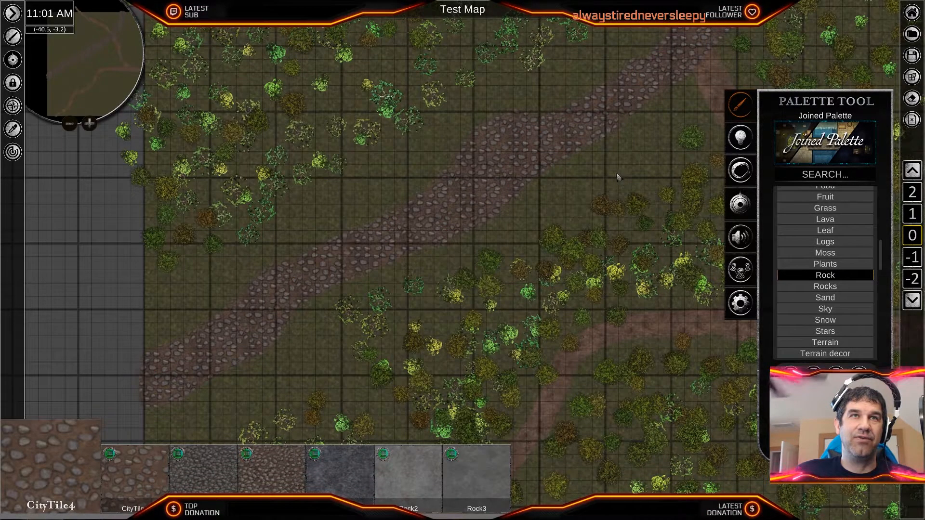
- Select the cobbled path strokes from the western map edge to the northern map edge and group them
click(631, 92)
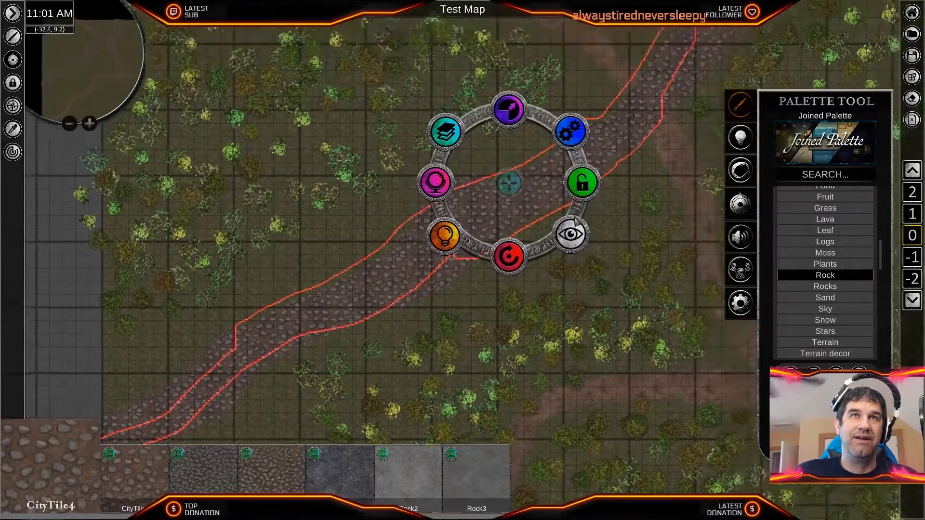
key(s)
key(a)
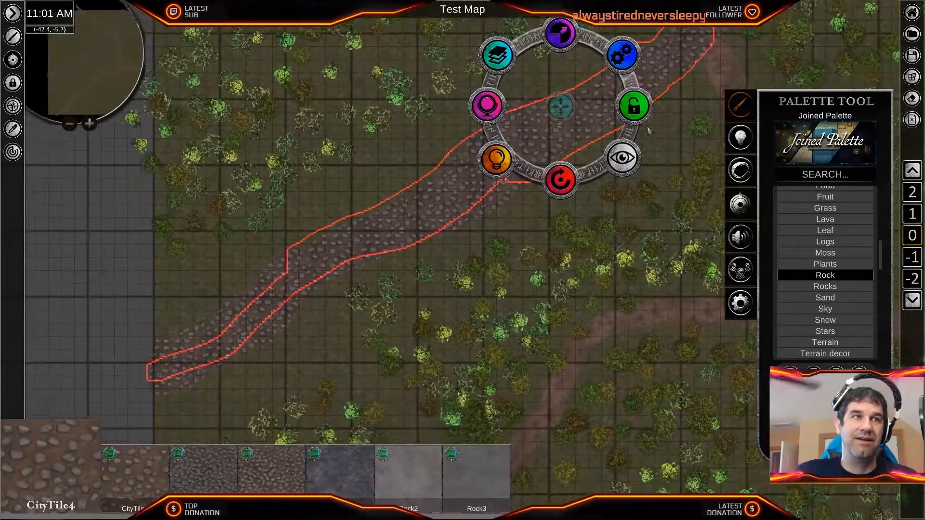
drag(221, 276, 274, 354)
middle_drag(588, 194, 371, 318)
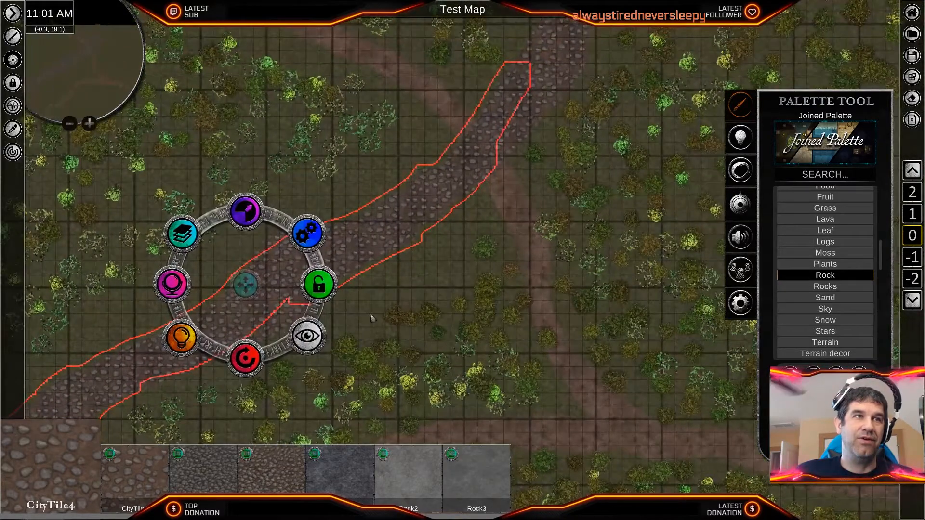
drag(336, 315, 252, 300)
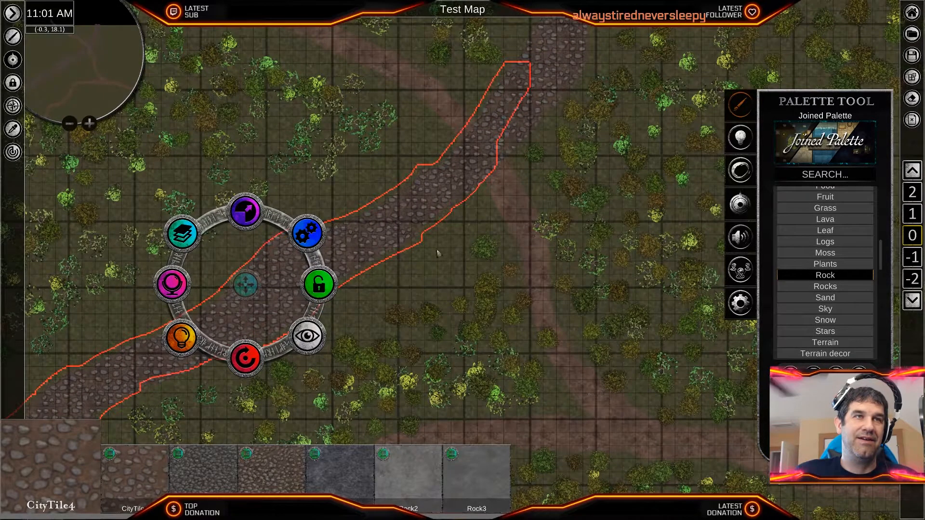
middle_drag(467, 92, 365, 270)
drag(439, 129, 493, 241)
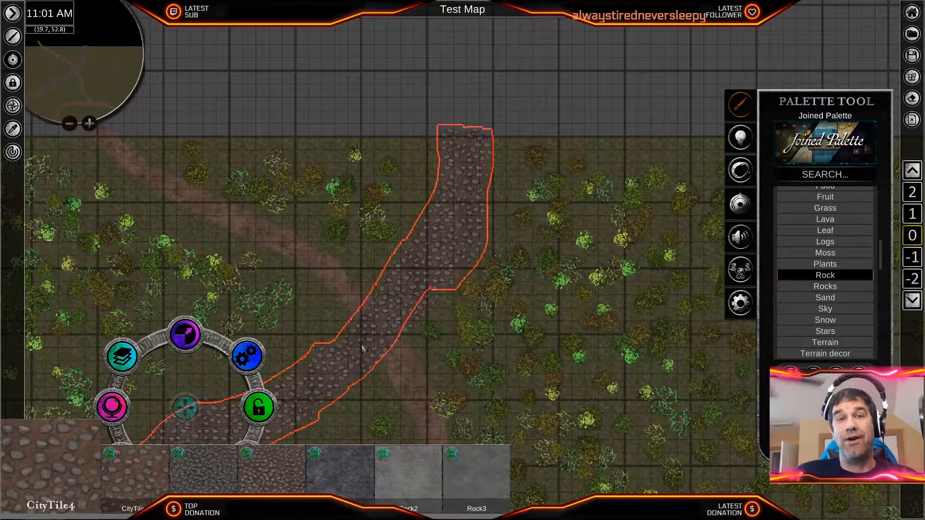
scroll(362, 347, up, 3)
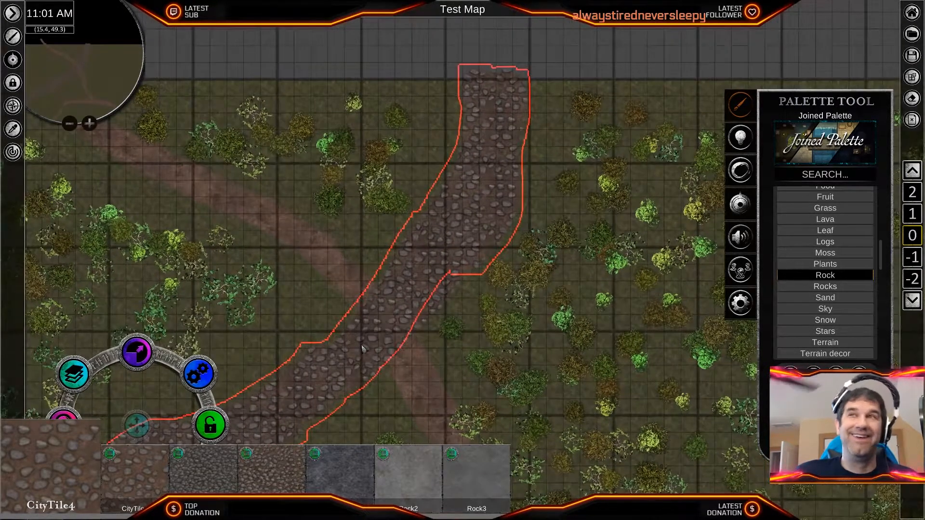
middle_drag(348, 356, 438, 278)
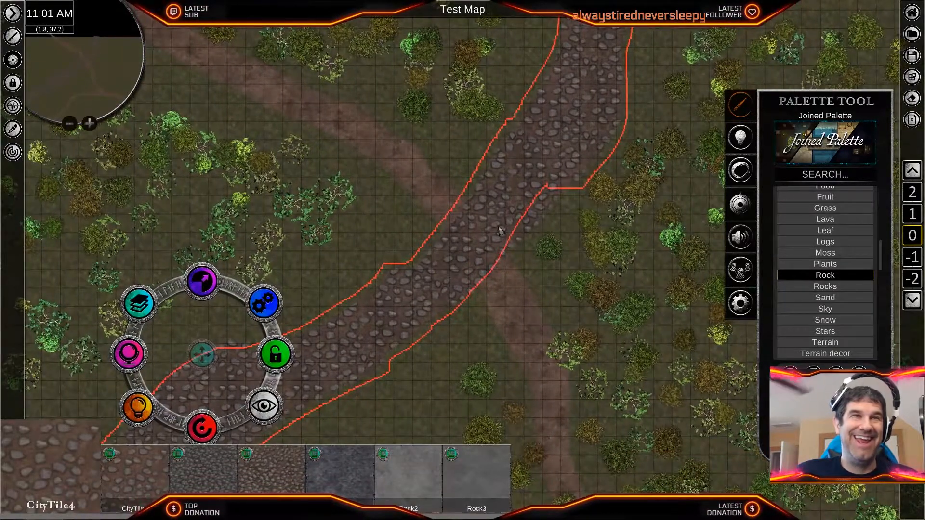
click(264, 303)
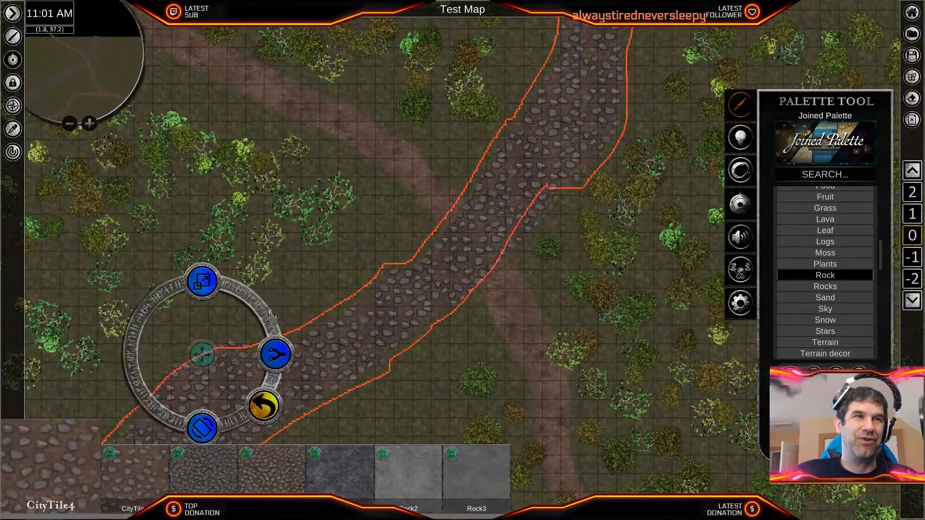
click(275, 354)
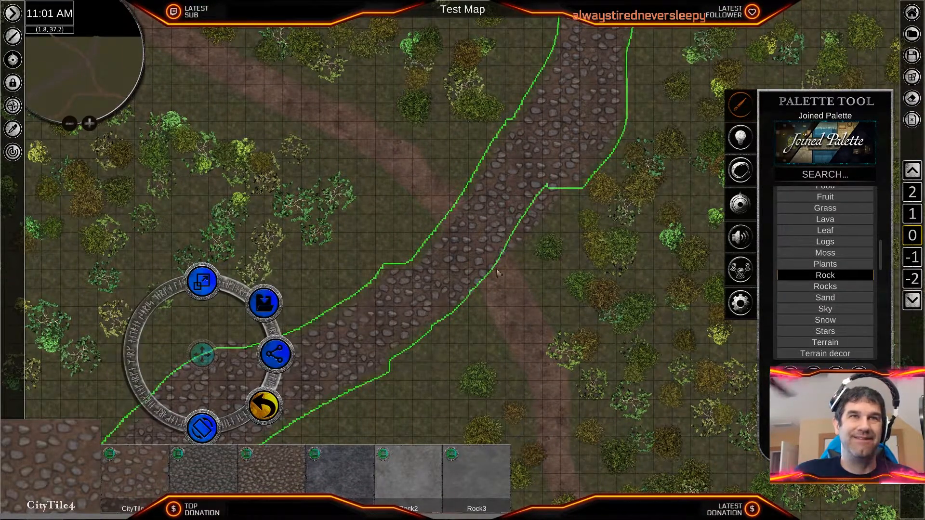
- Add the missed cobbled stroke on the crossing's southeastern side to the selection and ungroup the path tiles
shift+click(553, 207)
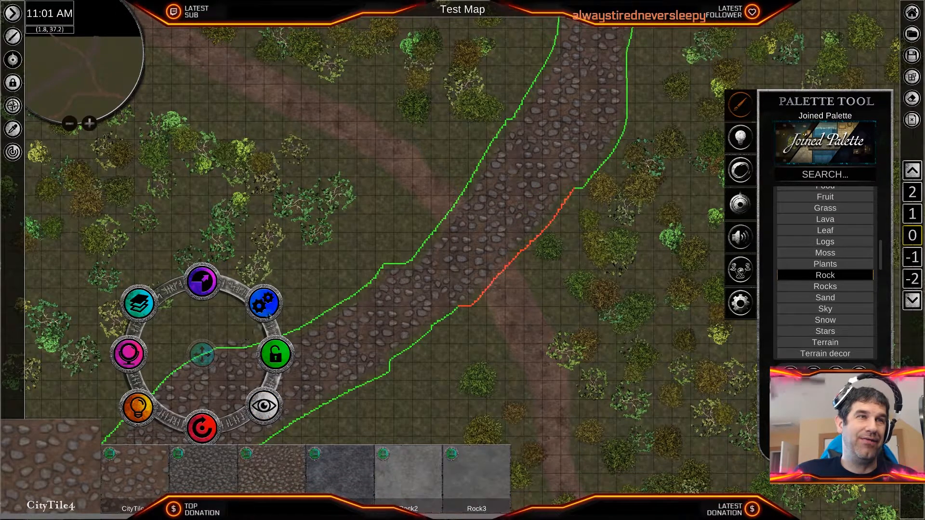
click(273, 310)
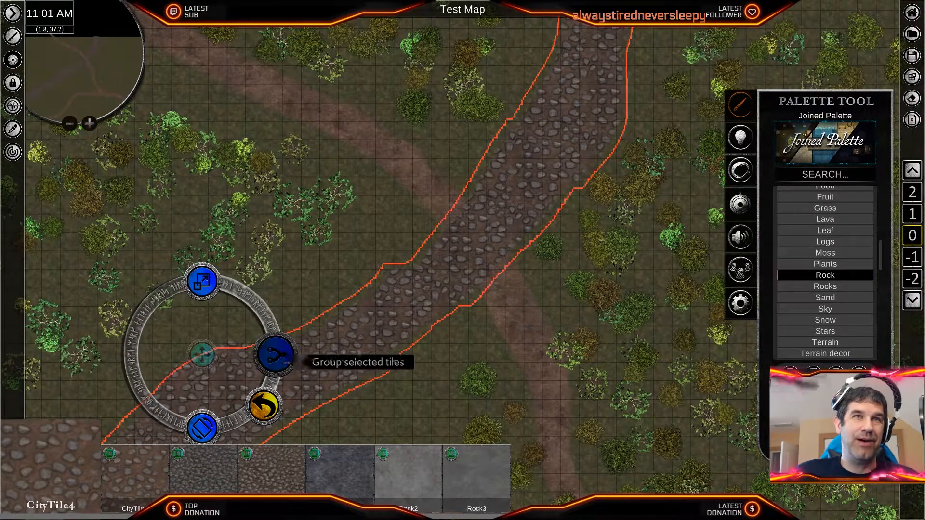
click(275, 352)
scroll(385, 349, down, 3)
middle_drag(384, 348, 597, 170)
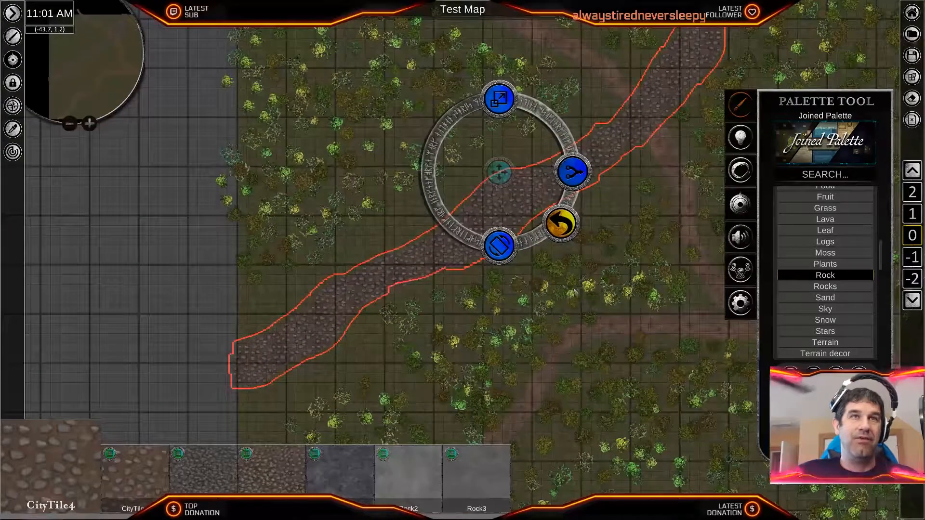
click(573, 233)
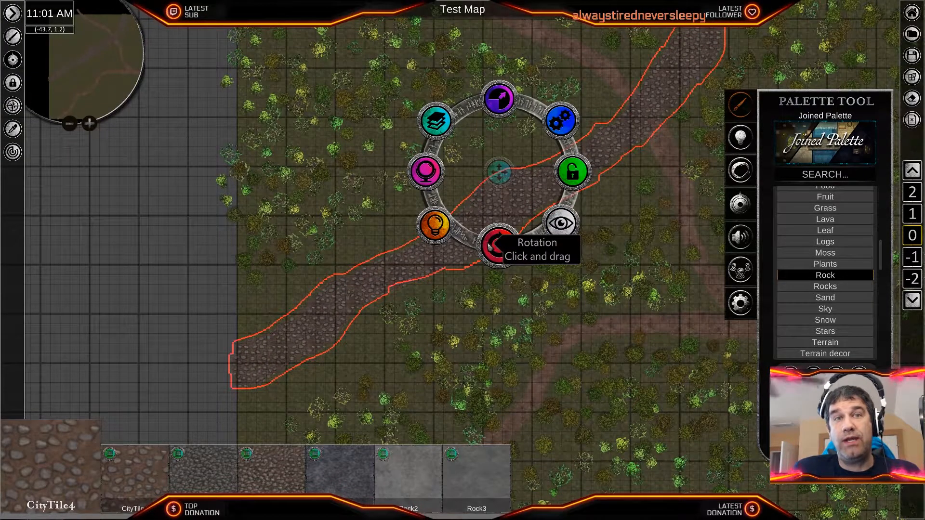
- Review the hue and saturation adjustments available for the selected cobbled path
scroll(486, 244, up, 4)
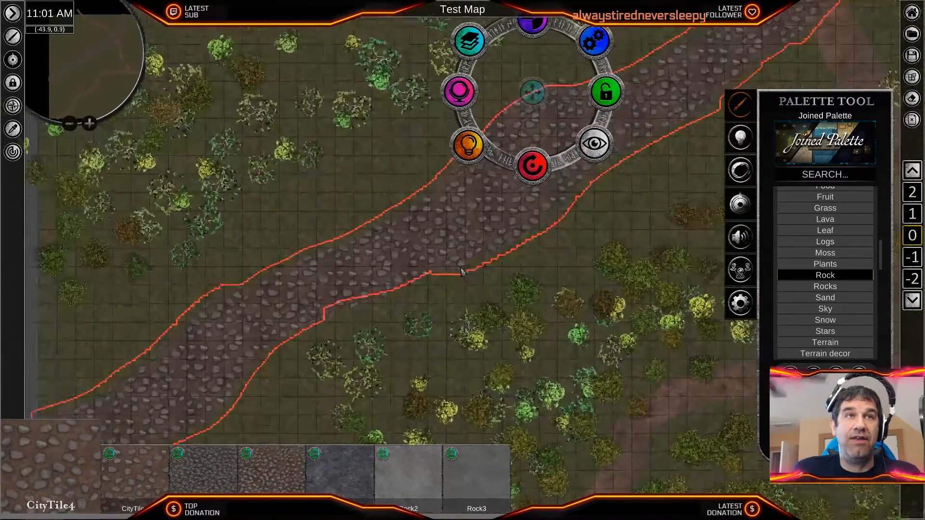
middle_drag(470, 47, 481, 112)
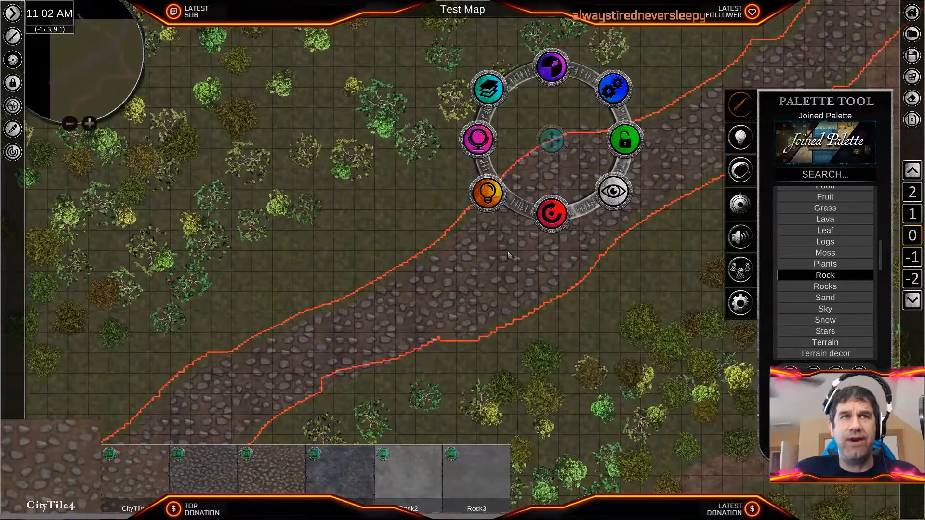
click(478, 139)
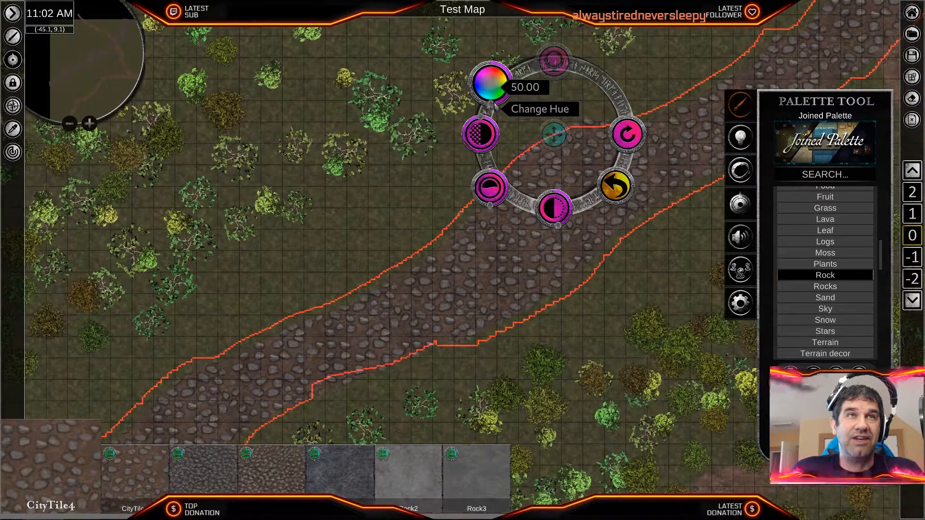
drag(490, 104, 488, 108)
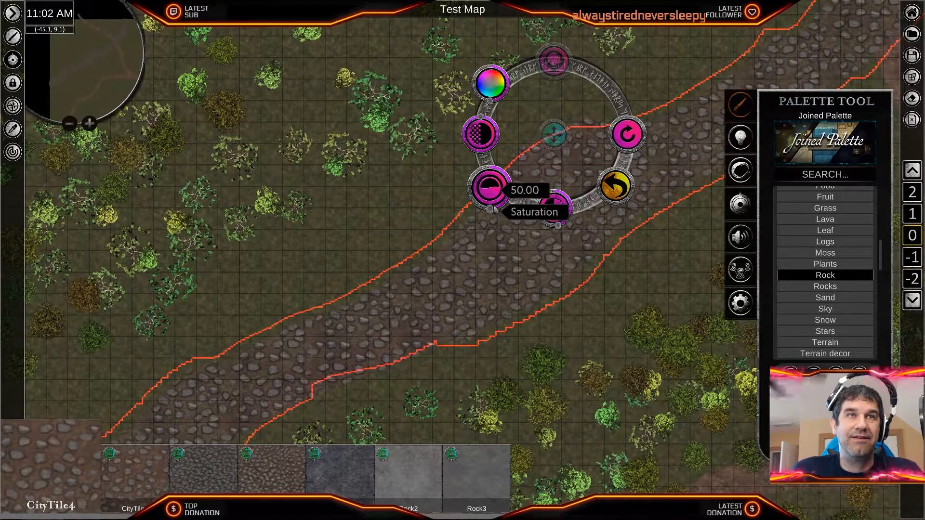
- Clear the cobbled path selection and look over the path down to the western map edge
key(Delete)
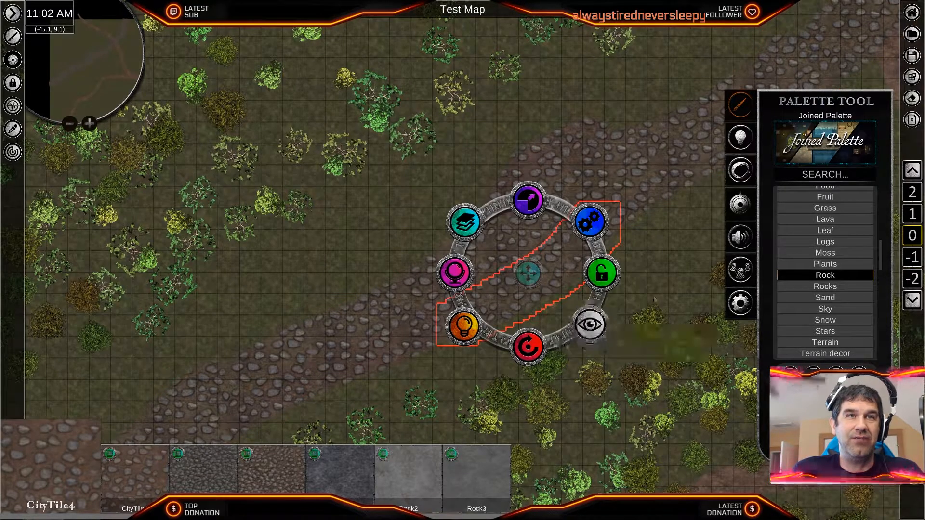
key(Delete)
key(Delete)
scroll(614, 301, down, 4)
middle_drag(436, 313, 641, 211)
scroll(641, 211, down, 2)
scroll(525, 271, up, 3)
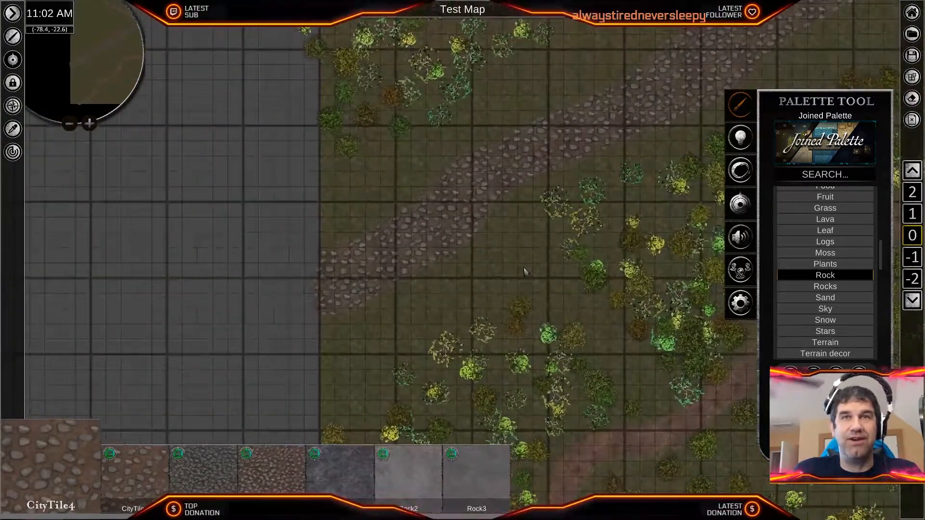
- Choose the StreamPebble texture from the Water category
scroll(822, 308, up, 5)
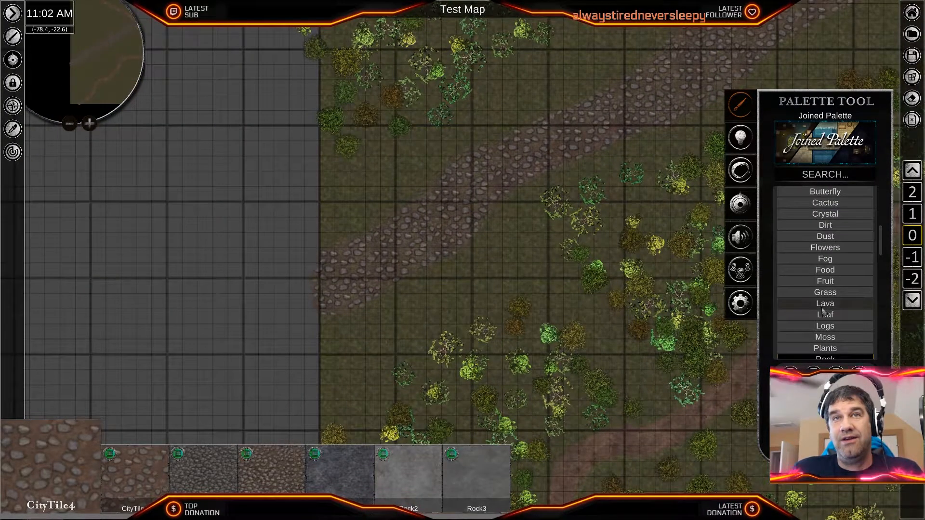
scroll(822, 312, down, 6)
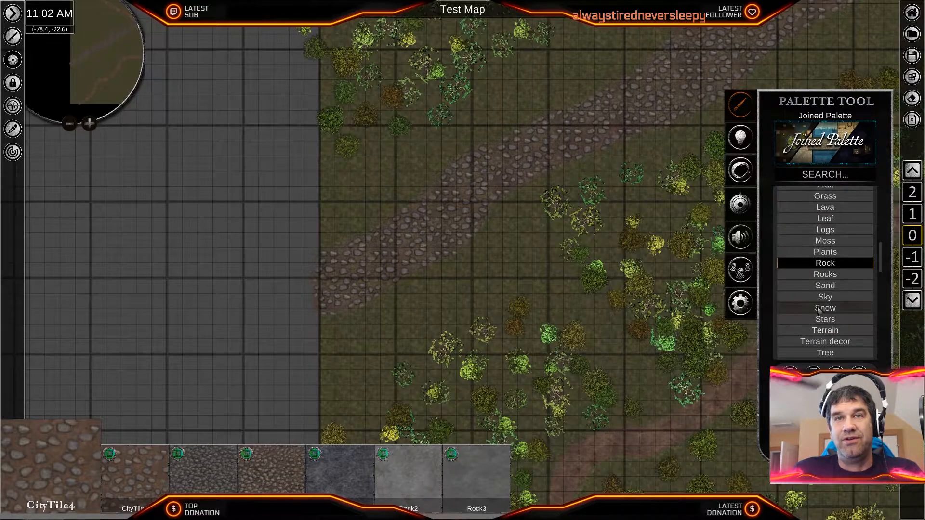
scroll(818, 311, down, 2)
click(825, 302)
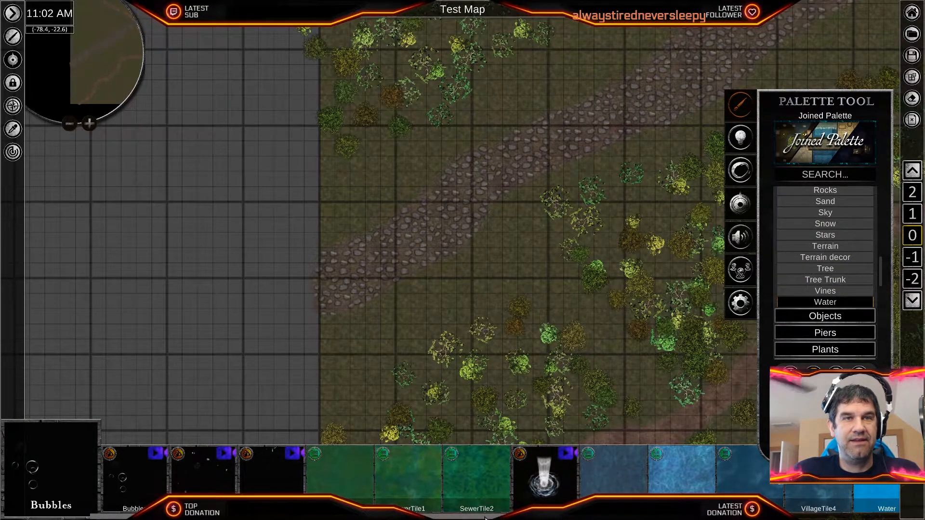
scroll(485, 511, down, 3)
click(460, 489)
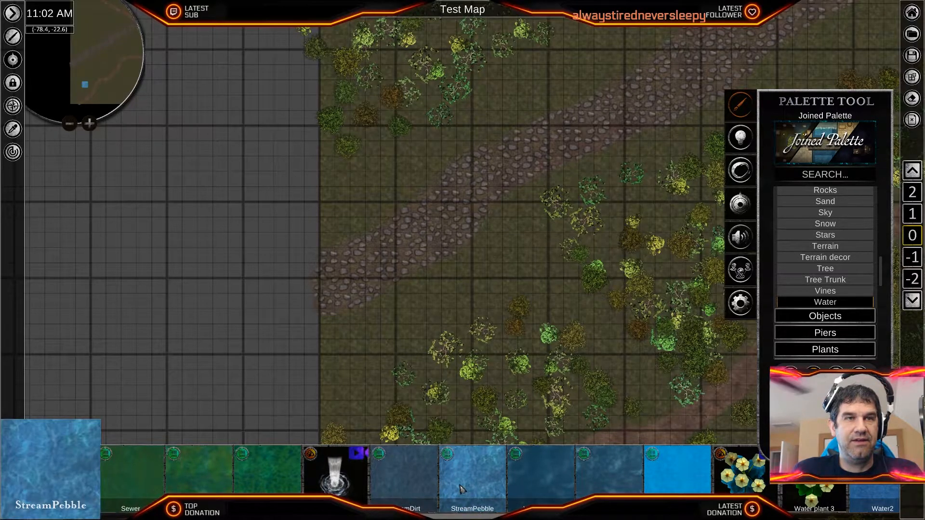
- Choose the Mud-Seamless texture from the Terrain textures and paint it along the cobbled path's southeastern edge, starting at the western map border
scroll(357, 288, up, 5)
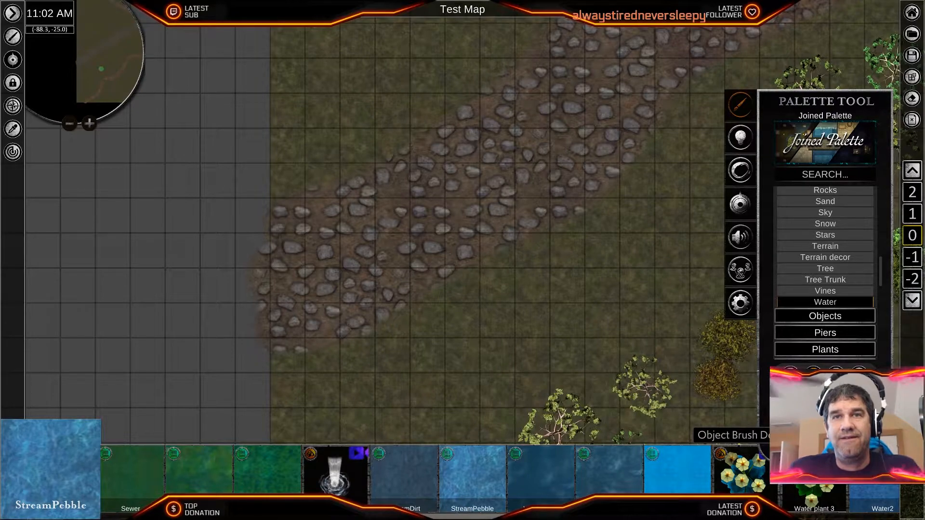
scroll(829, 284, up, 5)
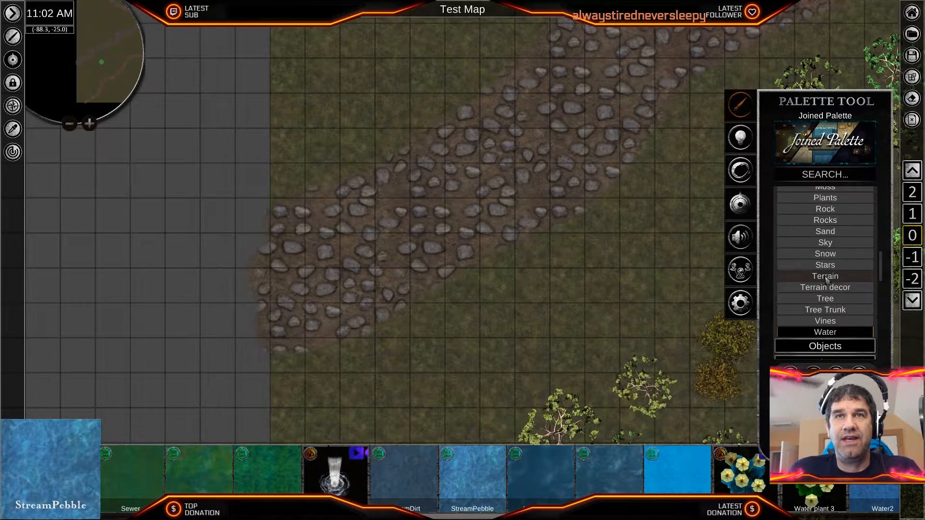
scroll(838, 274, up, 3)
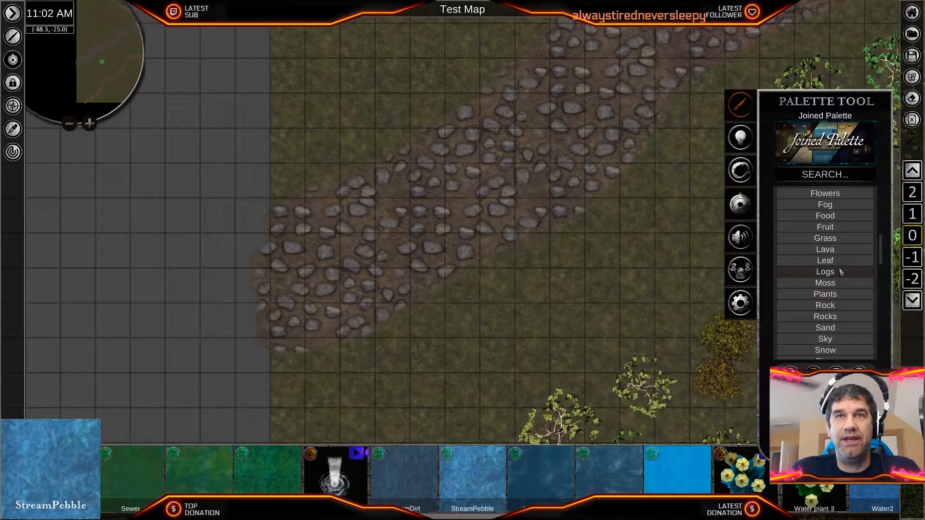
scroll(833, 274, down, 6)
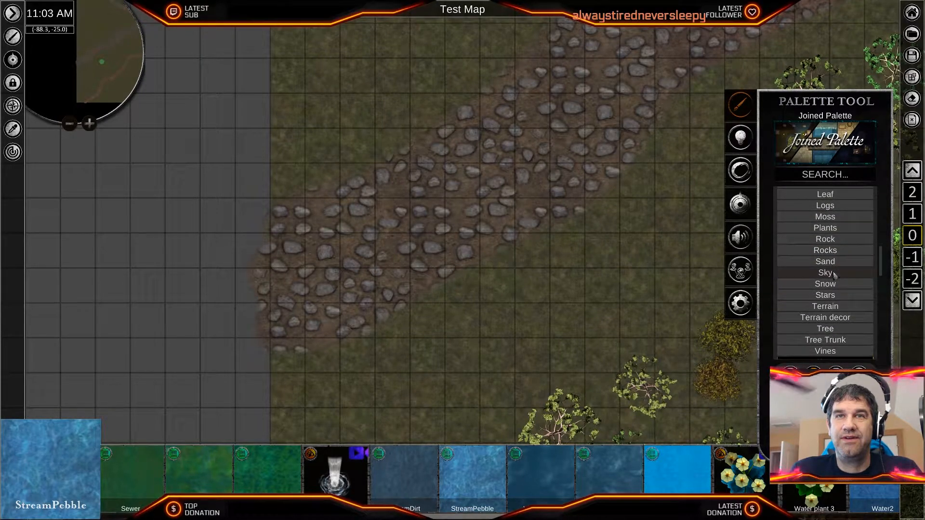
scroll(839, 308, down, 5)
scroll(841, 316, down, 10)
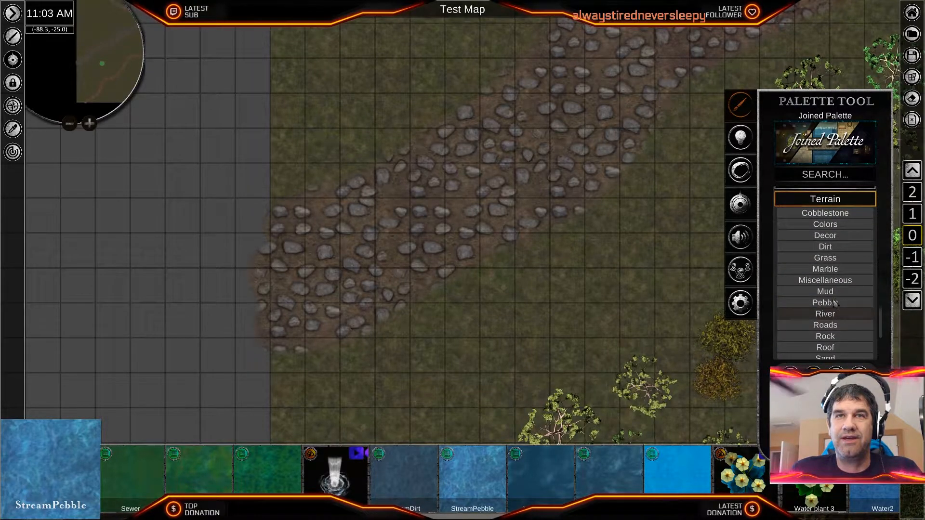
click(831, 293)
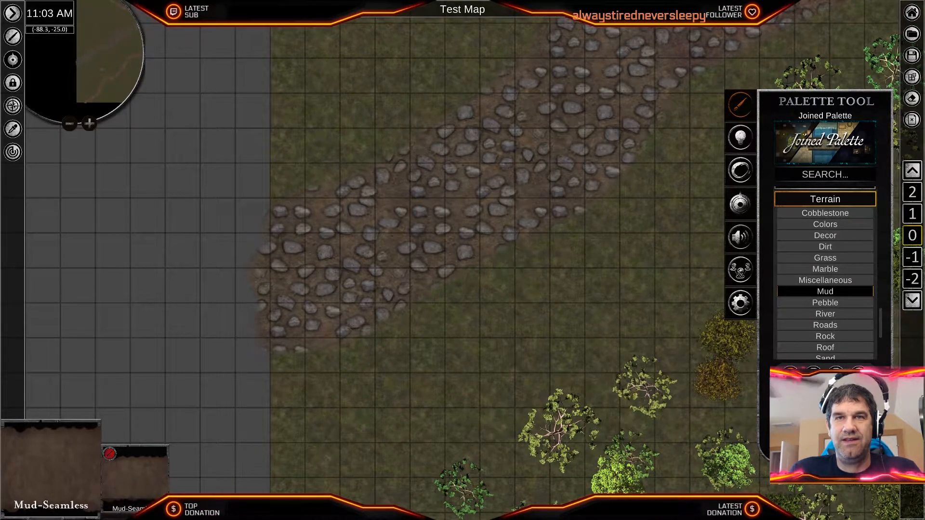
scroll(359, 333, up, 4)
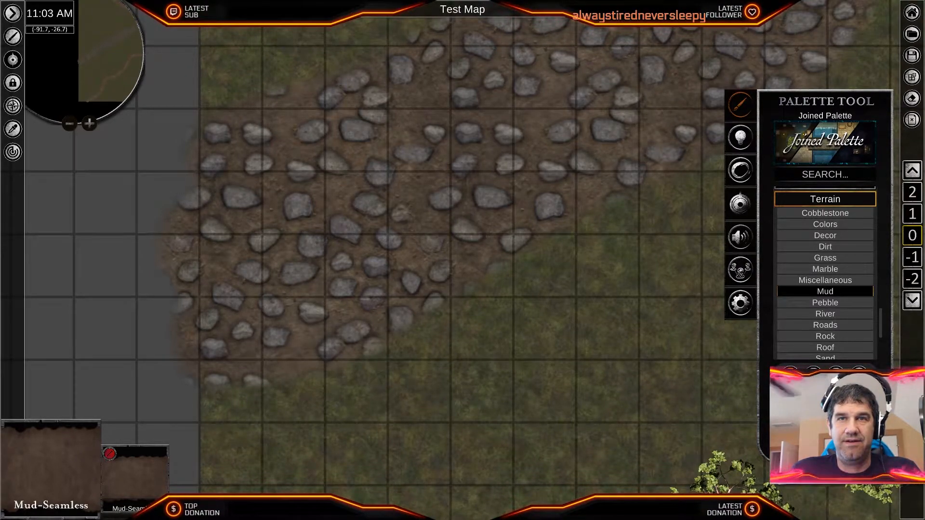
mouse_move(223, 404)
mouse_down()
mouse_move(407, 343)
mouse_move(441, 316)
mouse_up()
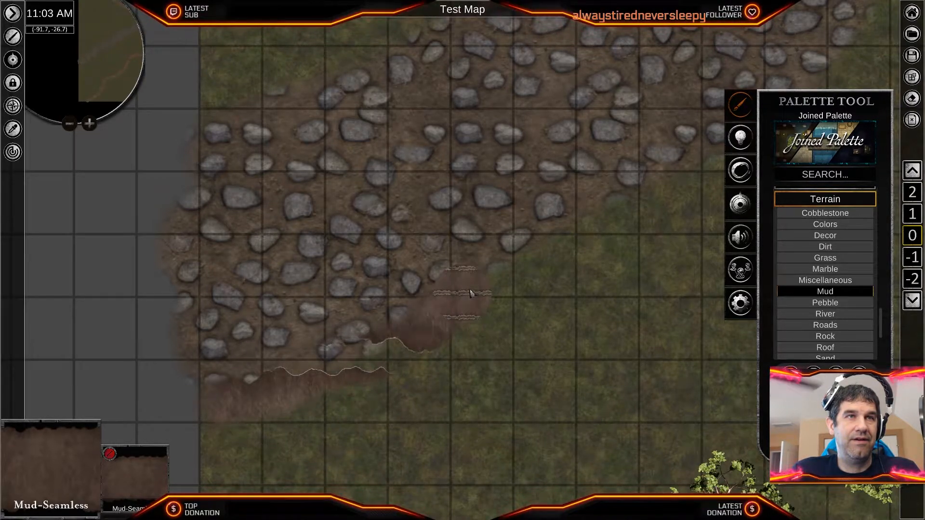
mouse_move(554, 279)
middle_down()
mouse_move(446, 400)
mouse_move(414, 410)
middle_up()
drag(365, 399, 415, 366)
middle_drag(570, 300, 470, 375)
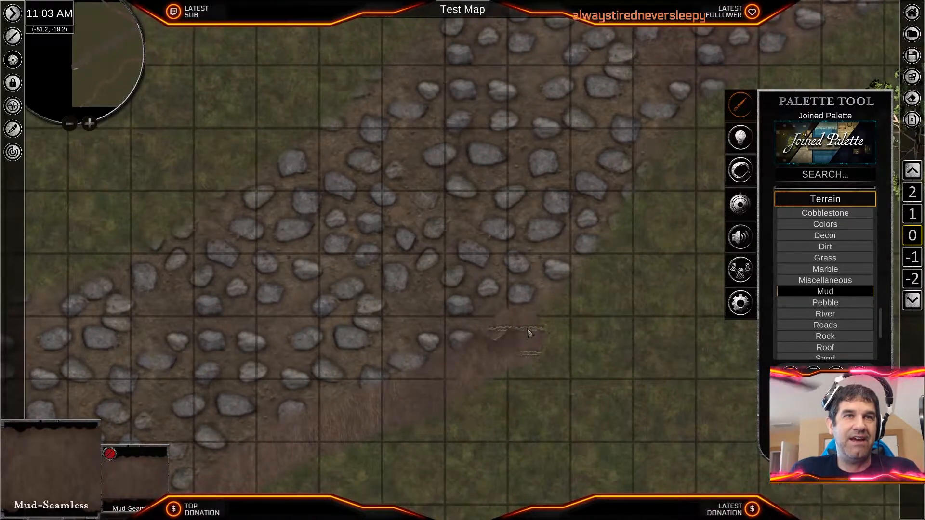
- Extend the mud strip northeast along the cobbled path's southeastern edge through the western half of the map
middle_drag(578, 241, 536, 399)
drag(514, 387, 570, 330)
middle_drag(586, 276, 453, 378)
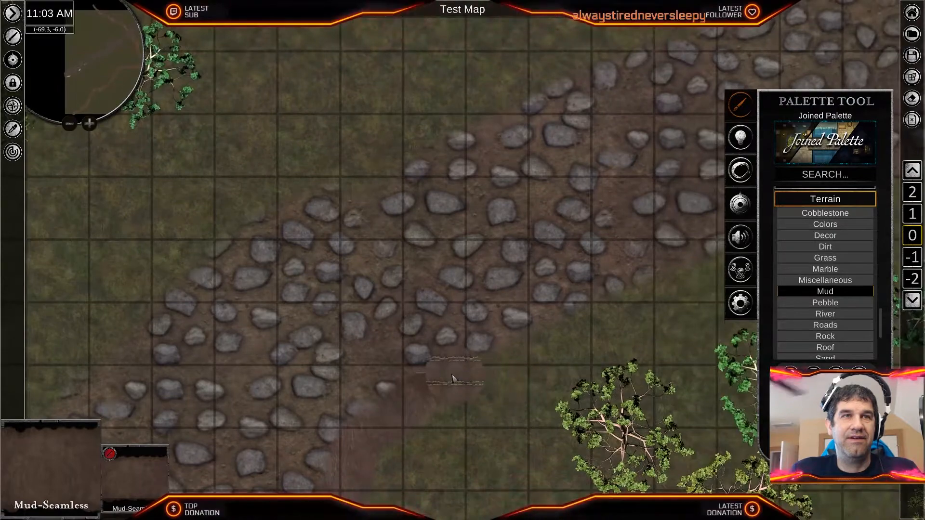
middle_drag(506, 357, 464, 449)
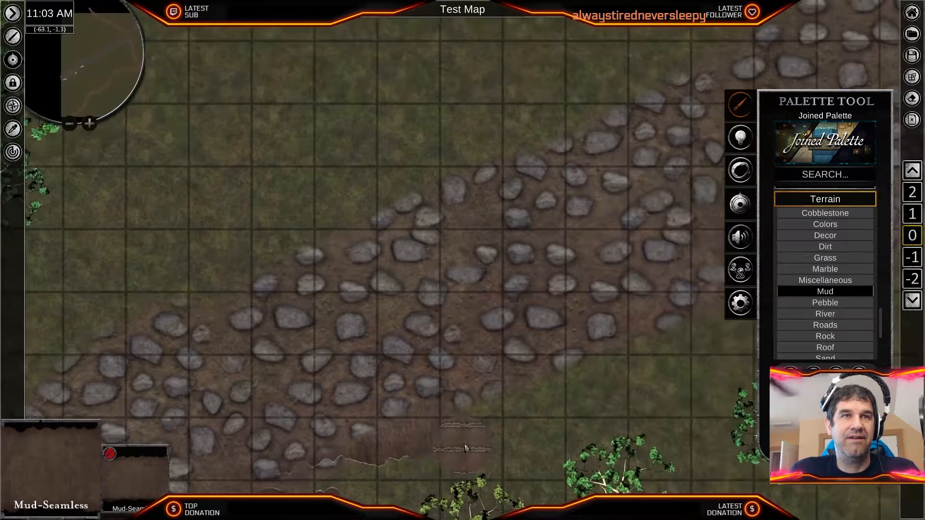
middle_drag(590, 357, 443, 415)
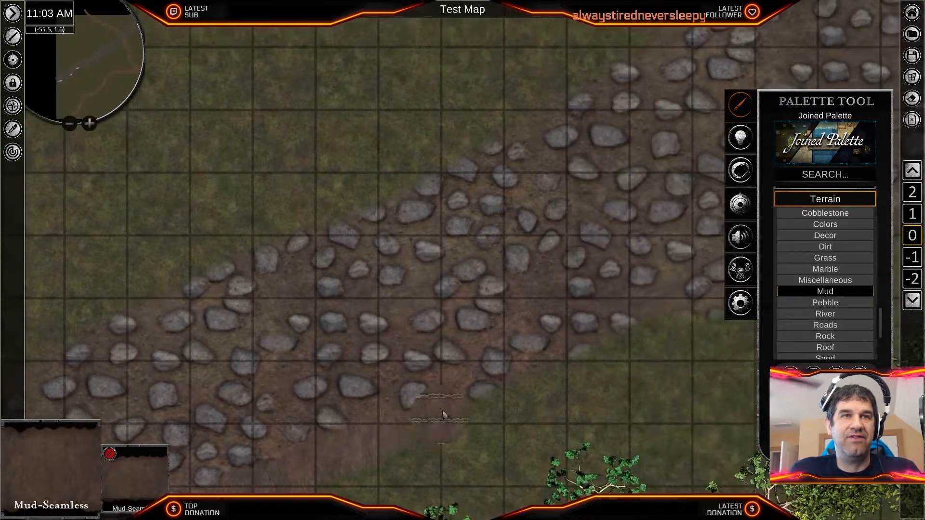
middle_drag(547, 378, 404, 438)
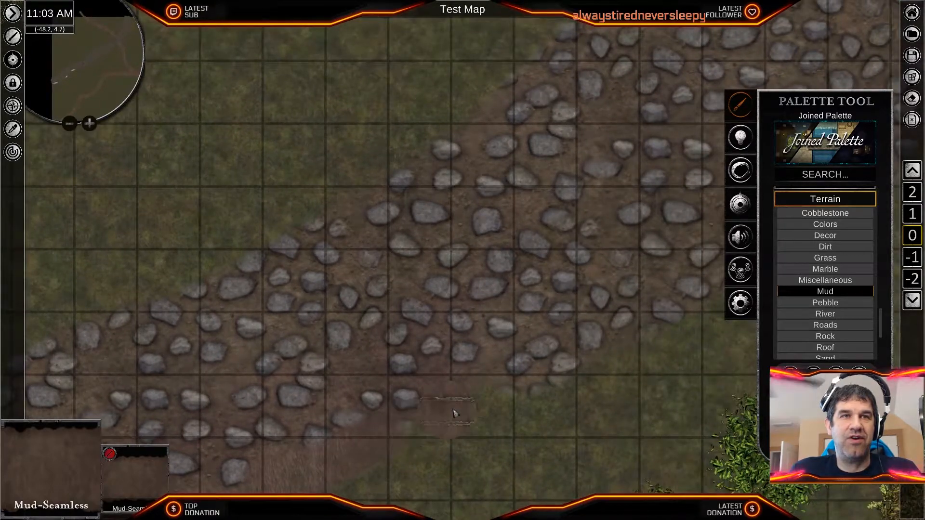
middle_drag(546, 386, 477, 418)
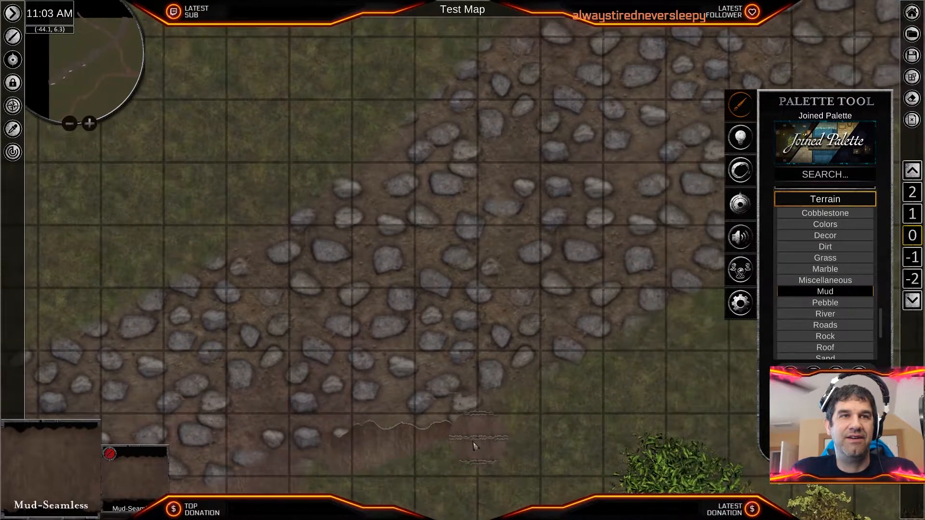
middle_drag(526, 399, 398, 406)
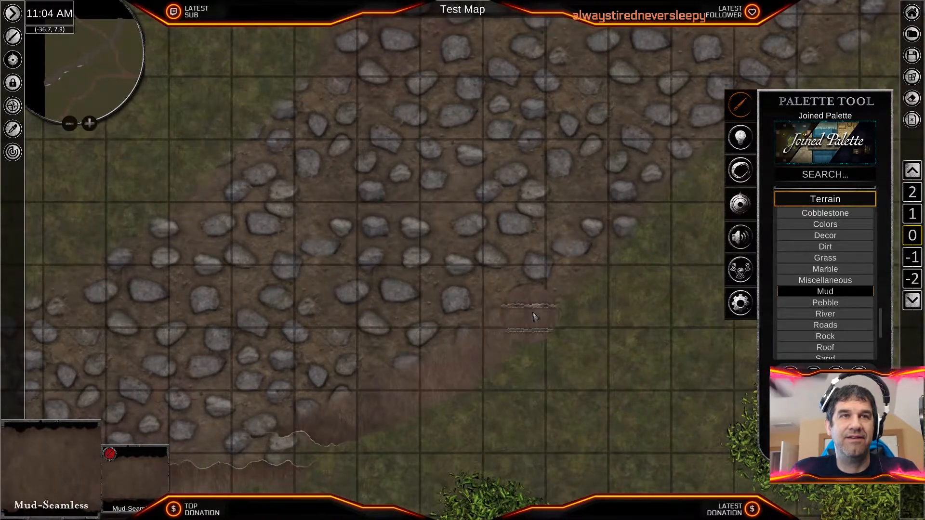
middle_drag(533, 313, 436, 398)
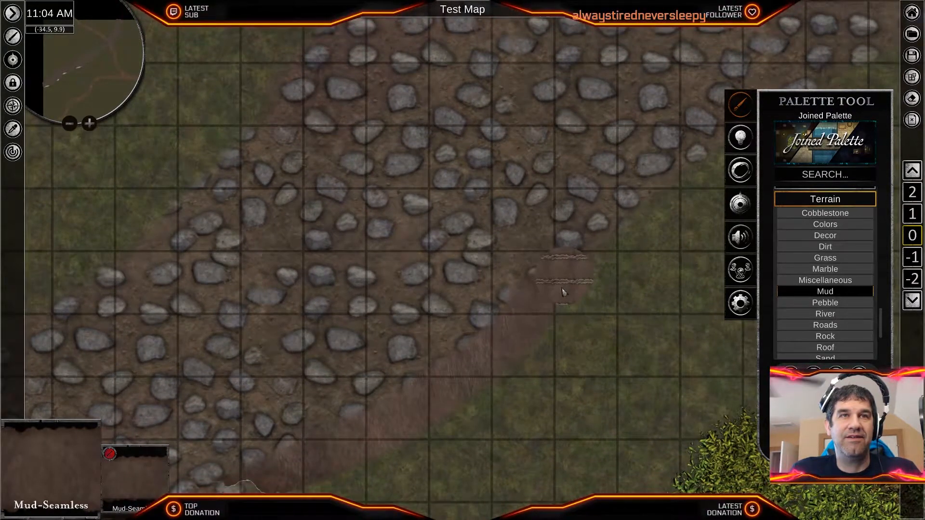
middle_drag(561, 289, 400, 401)
middle_drag(588, 250, 336, 399)
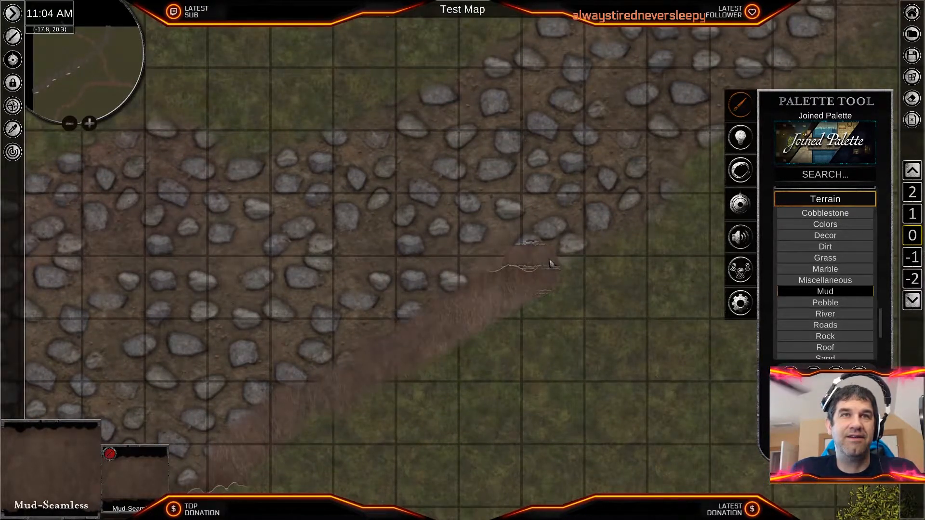
- Continue the mud strip along the cobbled path's eastern side, past the dirt road crossing up to the northern map border
middle_drag(612, 227, 243, 431)
drag(244, 431, 612, 146)
mouse_move(633, 148)
middle_down()
mouse_move(506, 276)
mouse_move(384, 354)
middle_up()
mouse_move(406, 312)
mouse_down()
mouse_move(501, 217)
mouse_move(558, 176)
mouse_up()
mouse_move(558, 172)
middle_down()
mouse_move(457, 293)
mouse_move(369, 375)
middle_up()
mouse_move(340, 409)
mouse_down()
mouse_move(429, 311)
mouse_move(474, 241)
mouse_up()
mouse_move(475, 241)
middle_down()
mouse_move(503, 283)
mouse_move(406, 424)
middle_up()
mouse_move(405, 412)
mouse_down()
mouse_move(489, 307)
mouse_move(518, 217)
mouse_up()
middle_drag(519, 216, 478, 464)
scroll(478, 464, down, 3)
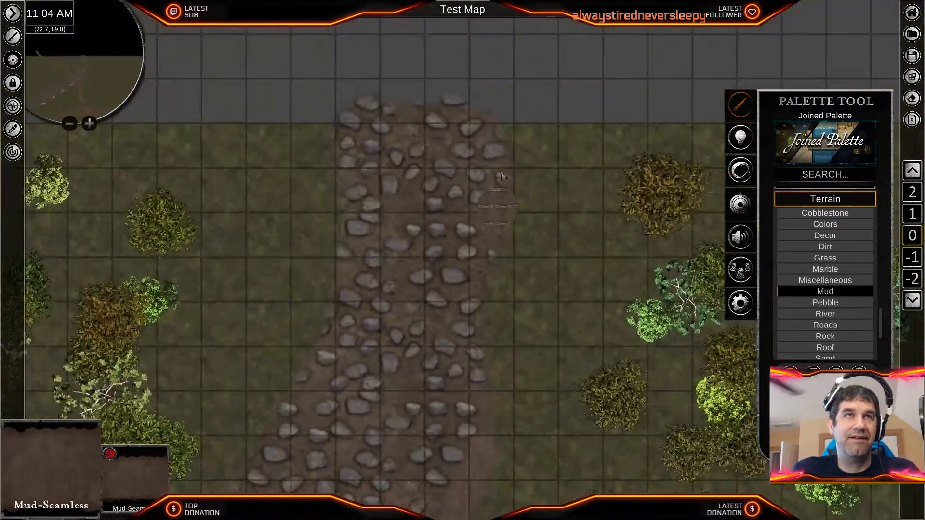
mouse_move(503, 213)
mouse_down()
mouse_move(477, 385)
mouse_move(480, 463)
mouse_up()
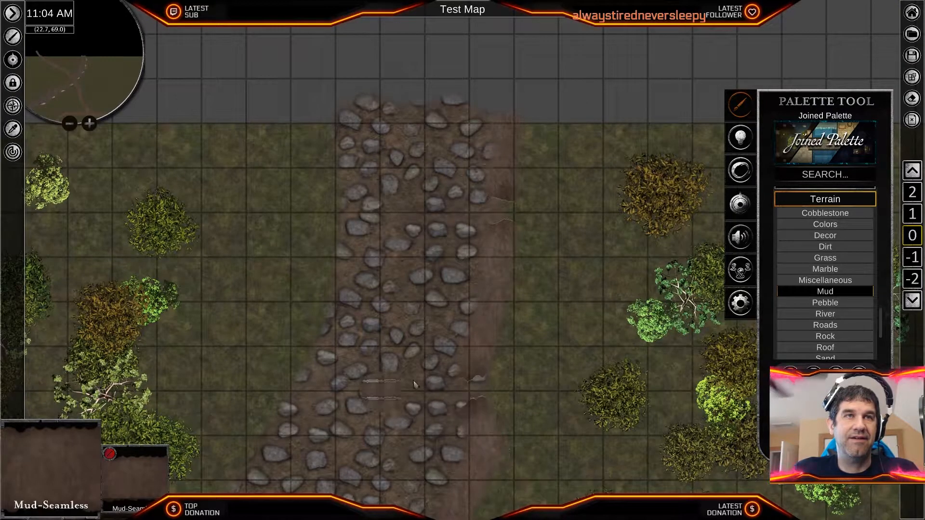
- Paint mud along the cobbled path's opposite, northwestern edge from the northern stretch down past the dirt road crossing
middle_drag(403, 386, 622, 283)
scroll(621, 282, down, 3)
drag(578, 237, 563, 291)
middle_drag(446, 458, 681, 75)
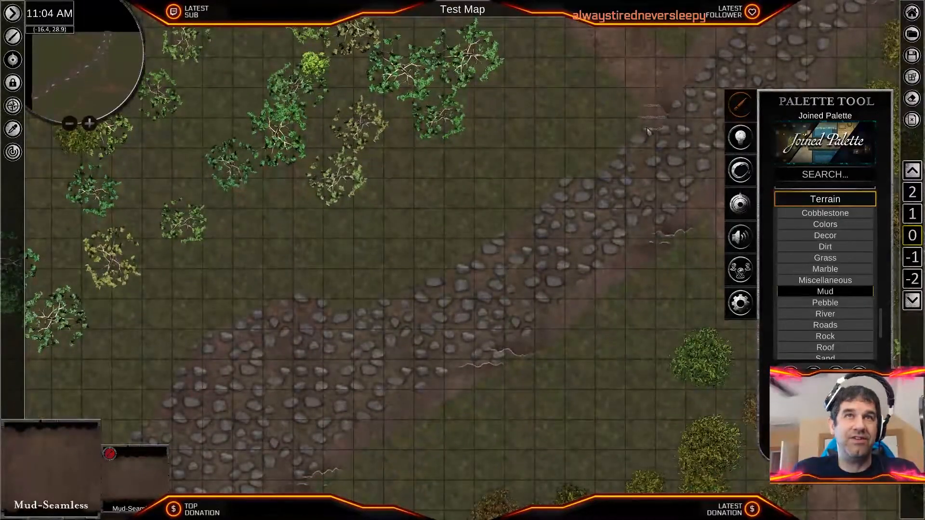
drag(602, 179, 458, 275)
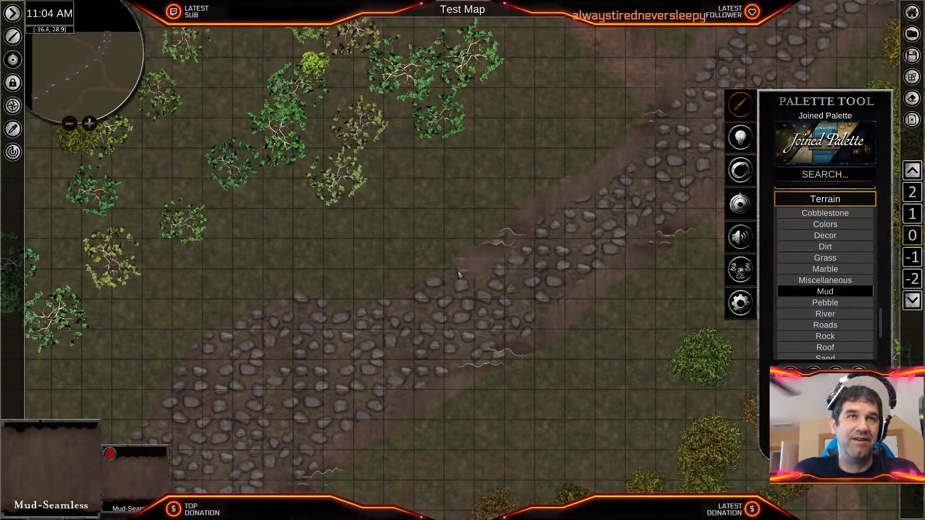
- Carry the mud edging southwest along the cobbled path's northwestern side down to the western map border
mouse_move(395, 299)
mouse_down()
mouse_move(339, 316)
mouse_move(296, 300)
mouse_up()
middle_drag(248, 320, 526, 174)
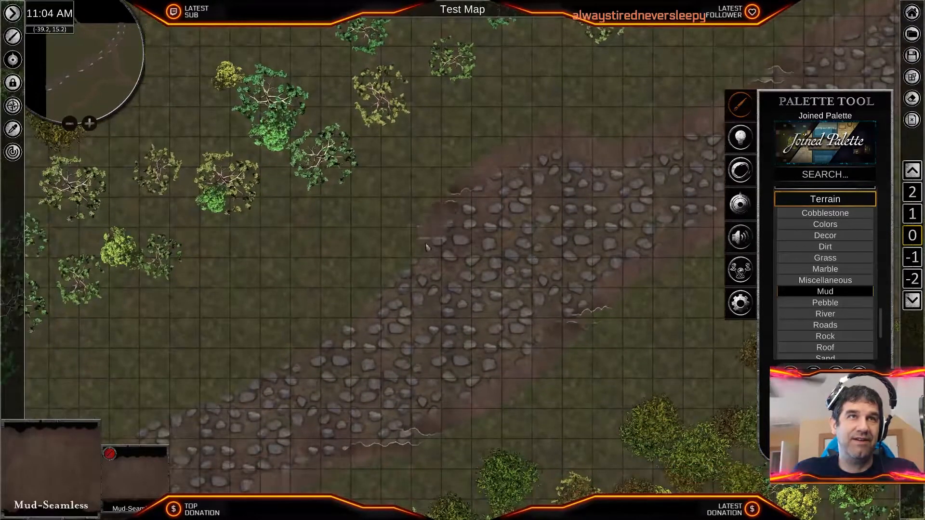
middle_drag(351, 336, 597, 233)
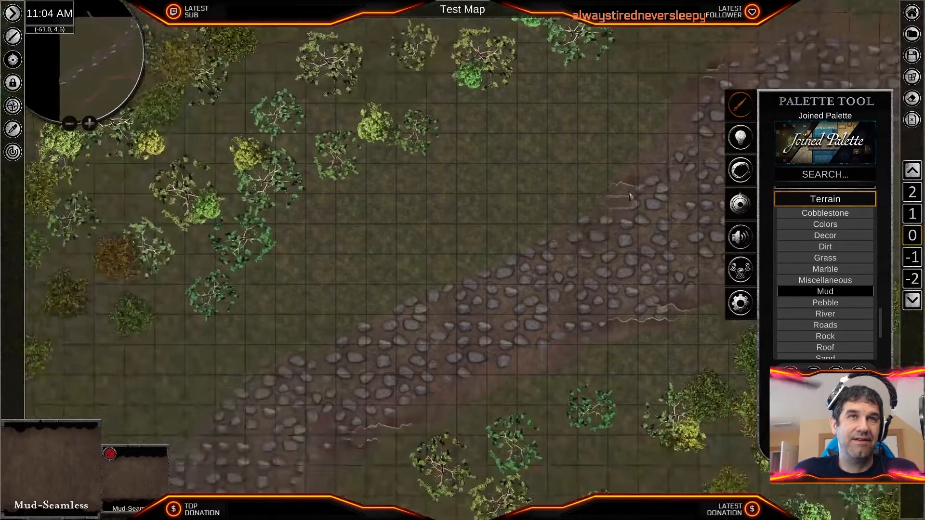
middle_drag(287, 358, 535, 200)
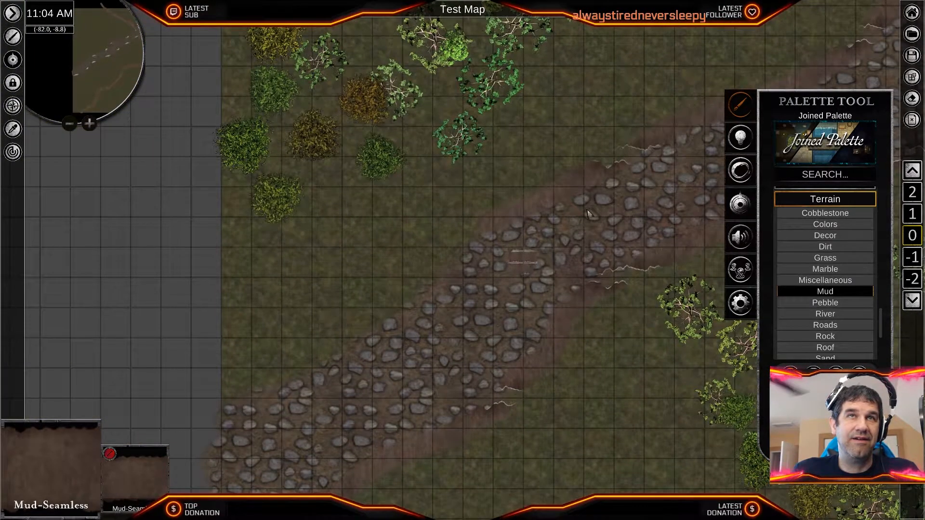
middle_drag(573, 226, 606, 142)
drag(418, 268, 380, 283)
- Choose the StreamPebble texture from the Water category for freehand brush painting
scroll(847, 343, down, 1)
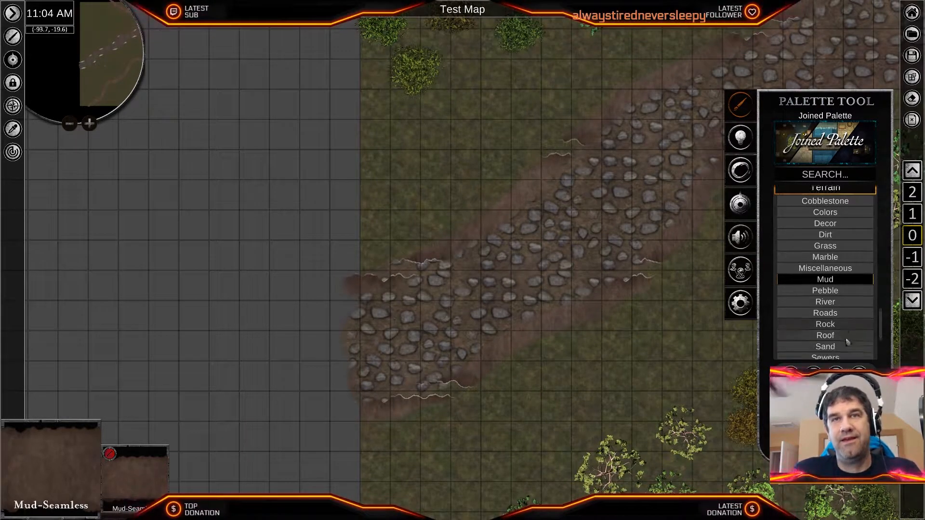
scroll(847, 342, down, 2)
scroll(841, 327, up, 15)
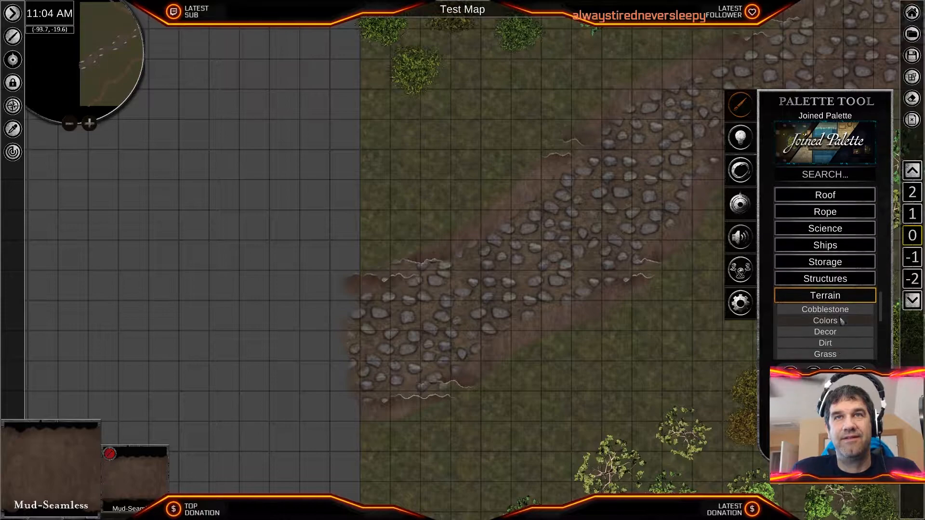
click(825, 278)
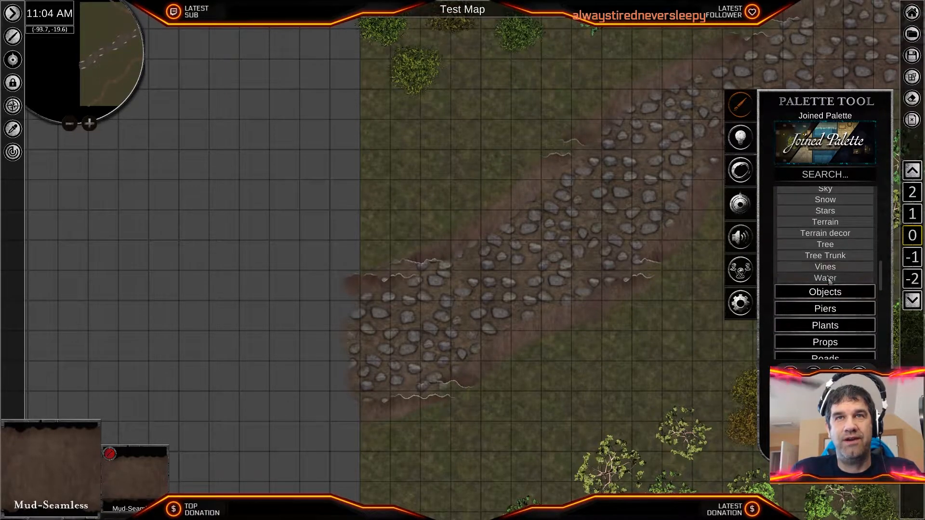
click(653, 491)
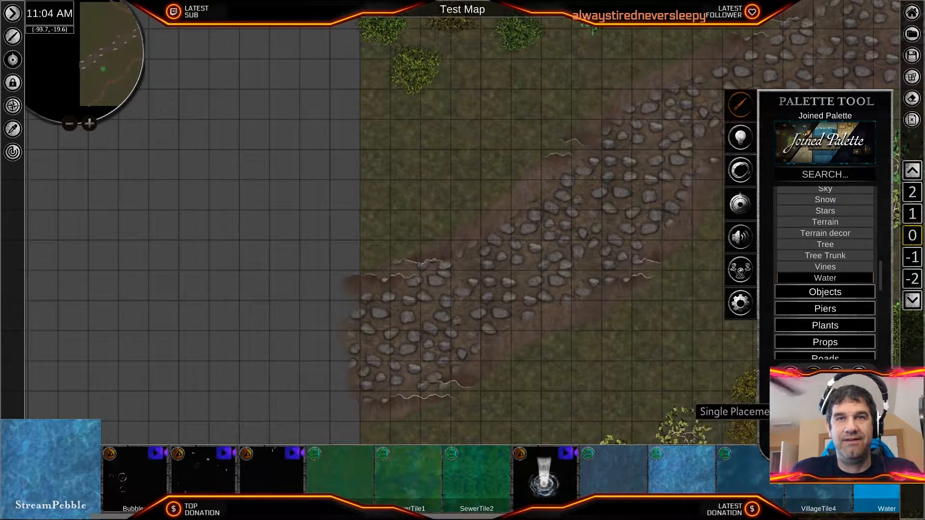
click(794, 380)
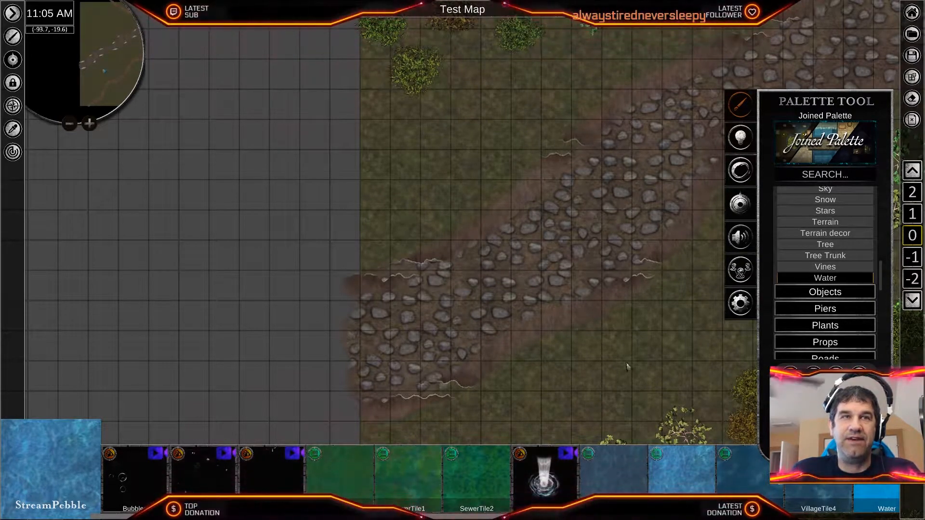
- Paint a first stretch of StreamPebble water over the cobbled path, from the western map border northeast through the mud-edged bed
scroll(525, 304, down, 3)
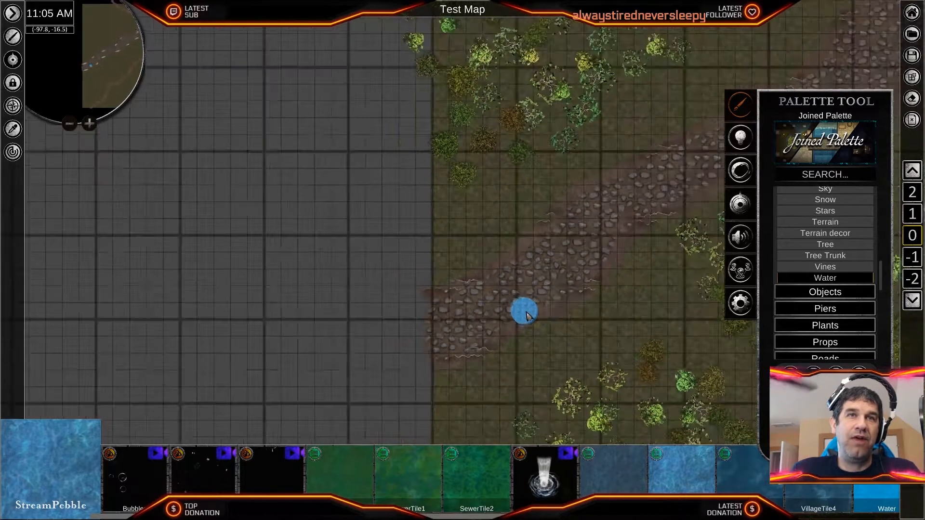
middle_drag(586, 304, 441, 388)
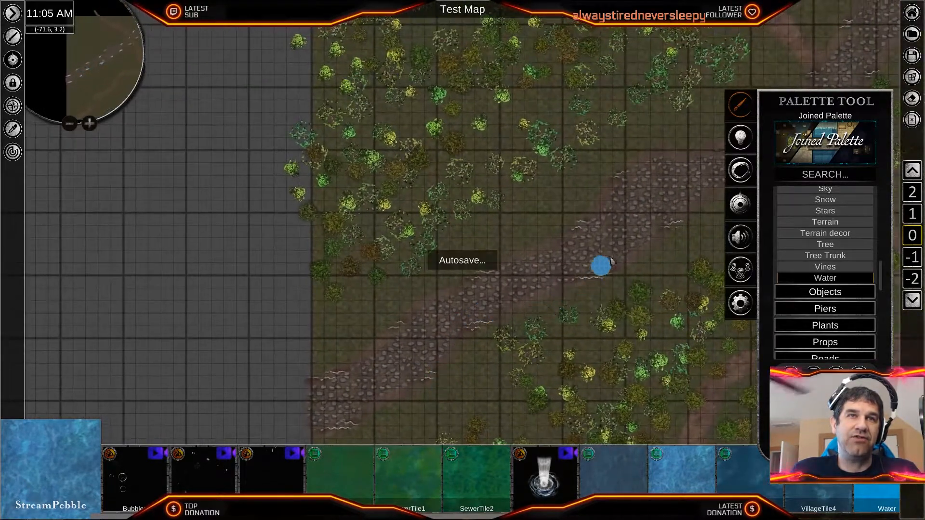
scroll(549, 303, up, 5)
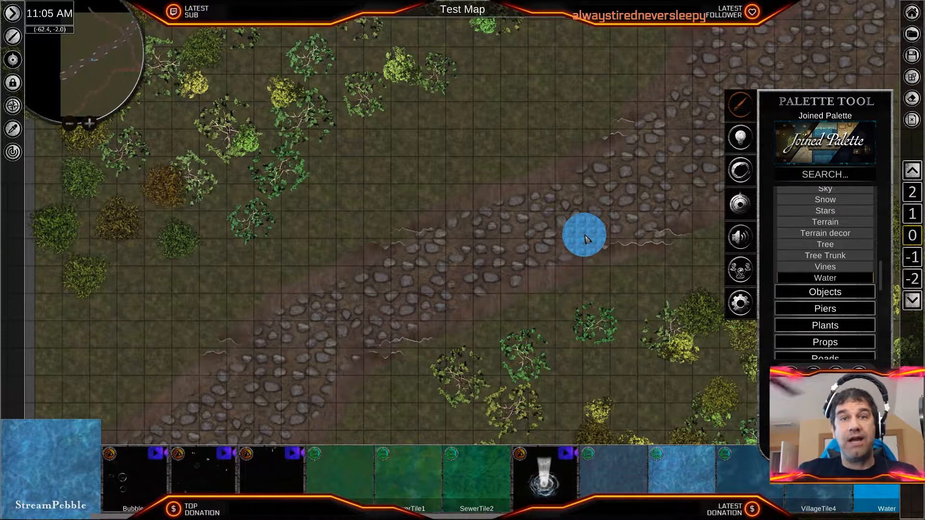
scroll(585, 235, down, 2)
middle_drag(448, 308, 660, 158)
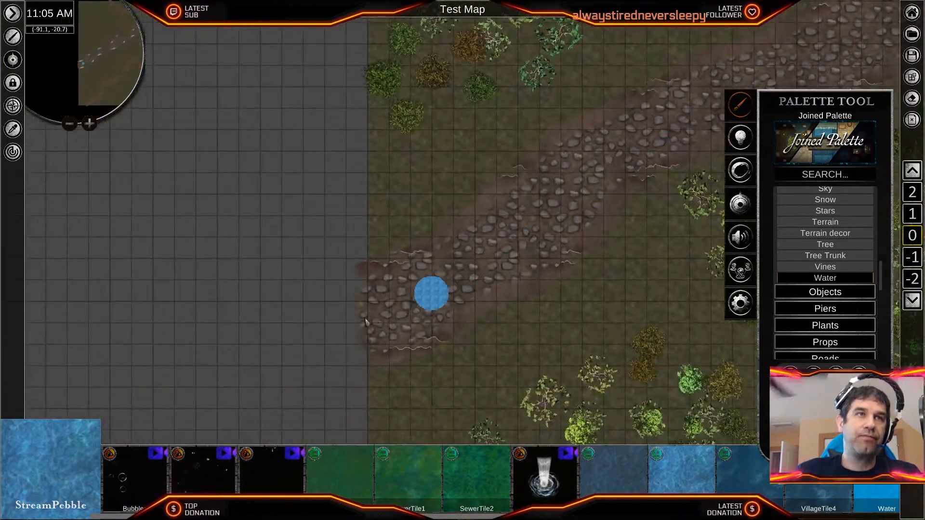
mouse_move(374, 287)
mouse_down()
mouse_move(435, 266)
mouse_move(577, 139)
mouse_move(823, 29)
mouse_move(770, 67)
mouse_move(693, 99)
mouse_move(681, 139)
mouse_move(605, 190)
mouse_move(550, 265)
mouse_move(452, 313)
mouse_move(431, 337)
mouse_move(373, 344)
mouse_move(382, 307)
mouse_move(398, 319)
mouse_move(413, 296)
mouse_move(439, 297)
mouse_move(431, 288)
mouse_move(385, 333)
mouse_move(536, 236)
mouse_move(643, 145)
mouse_move(645, 131)
mouse_move(471, 268)
mouse_move(533, 210)
mouse_move(437, 302)
mouse_up()
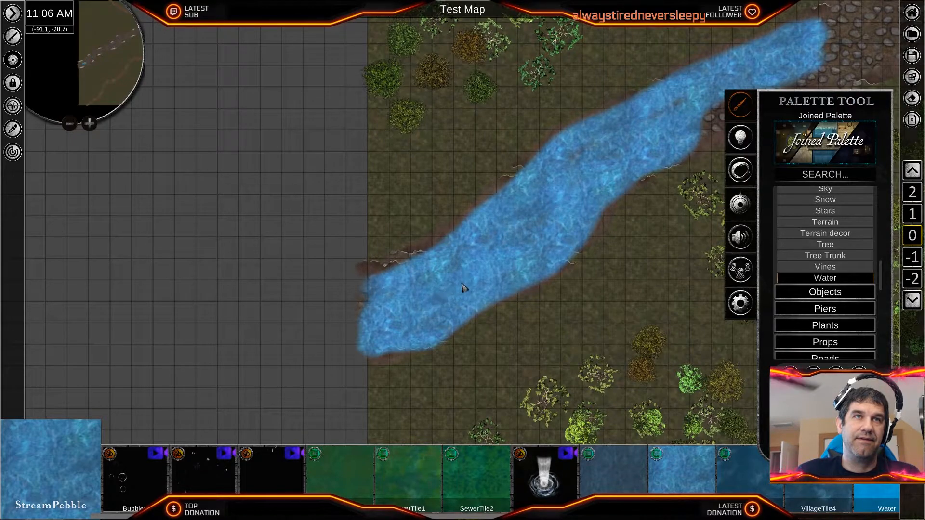
mouse_move(535, 236)
mouse_down()
mouse_move(626, 153)
mouse_move(701, 120)
mouse_move(683, 144)
mouse_move(855, 38)
mouse_up()
- Select the painted water stretch and lower its opacity to 5.96 so the cobbles show through
scroll(621, 243, down, 5)
mouse_move(626, 251)
middle_down()
mouse_move(618, 316)
mouse_move(499, 374)
middle_up()
scroll(499, 374, up, 3)
scroll(497, 377, up, 5)
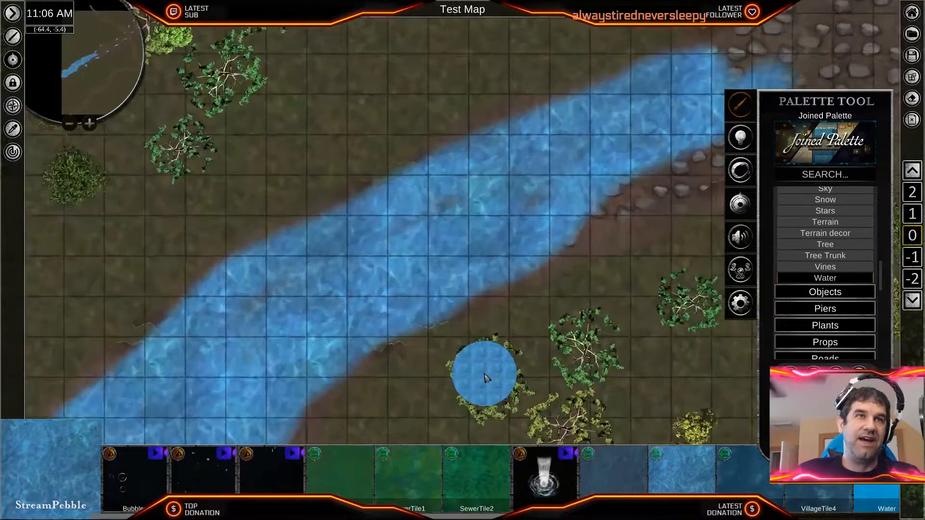
scroll(461, 377, down, 3)
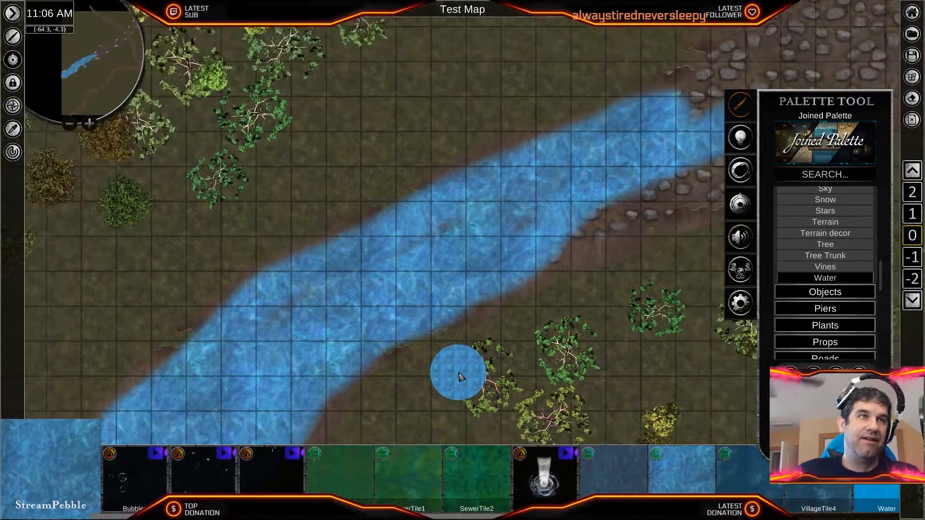
scroll(458, 371, down, 1)
middle_drag(455, 369, 570, 236)
middle_drag(584, 177, 544, 259)
click(533, 234)
middle_drag(462, 428, 501, 377)
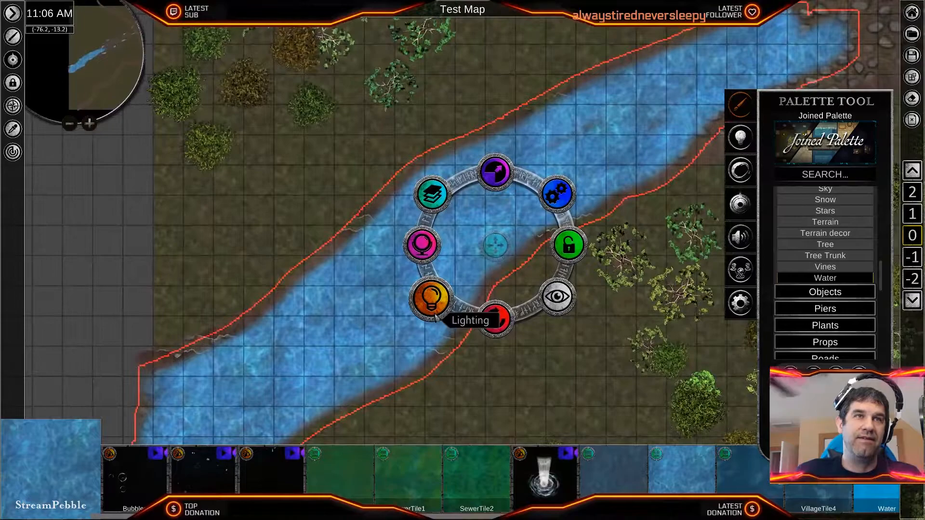
click(422, 246)
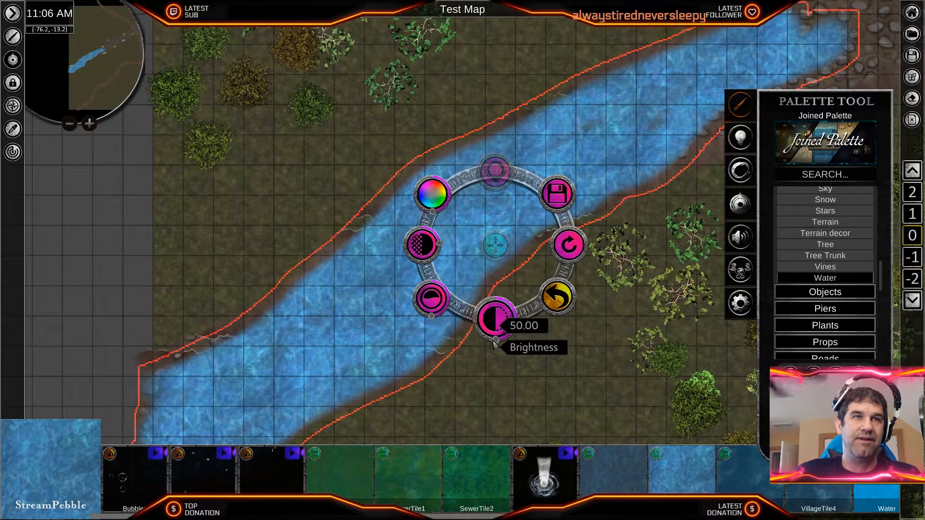
drag(493, 343, 496, 341)
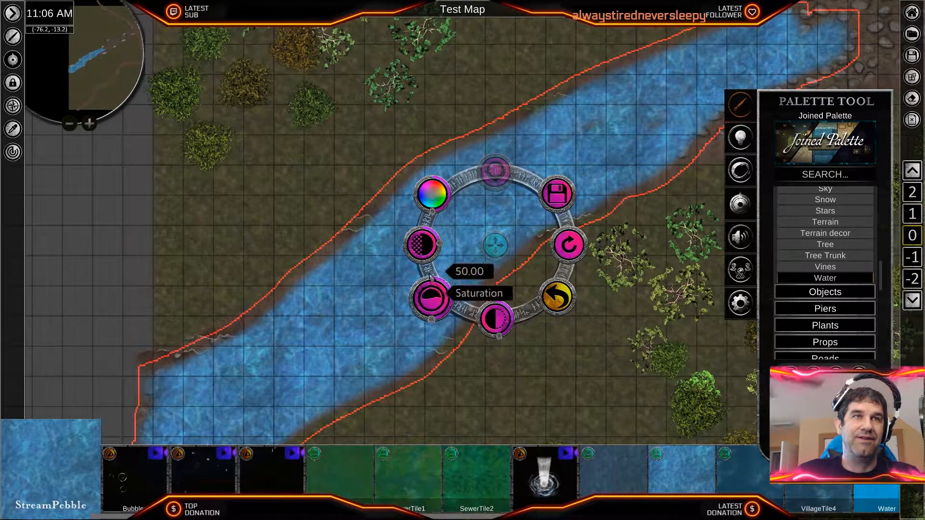
drag(447, 247, 436, 230)
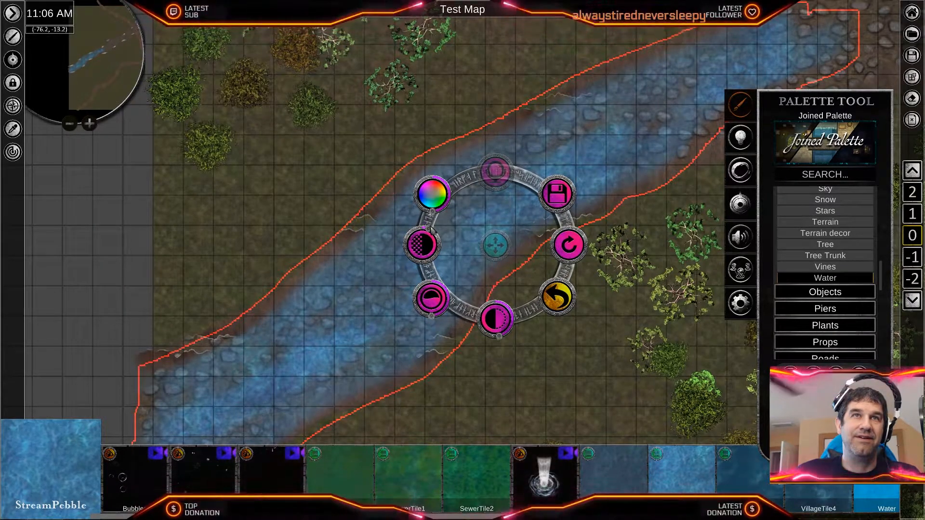
middle_drag(613, 359, 480, 346)
scroll(480, 346, down, 2)
scroll(440, 374, up, 1)
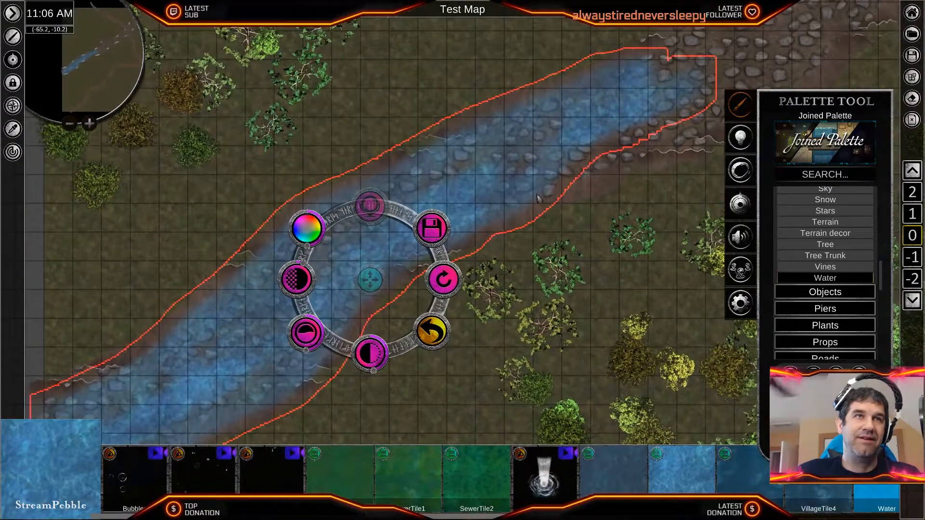
middle_drag(163, 426, 202, 433)
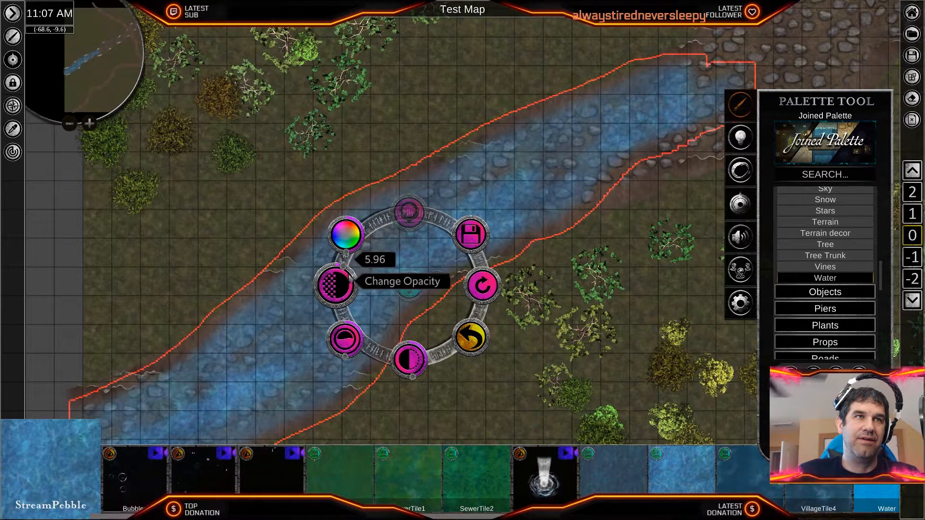
- Reselect the water stretch and raise its opacity slightly, keeping the cobbles faintly visible beneath
click(425, 279)
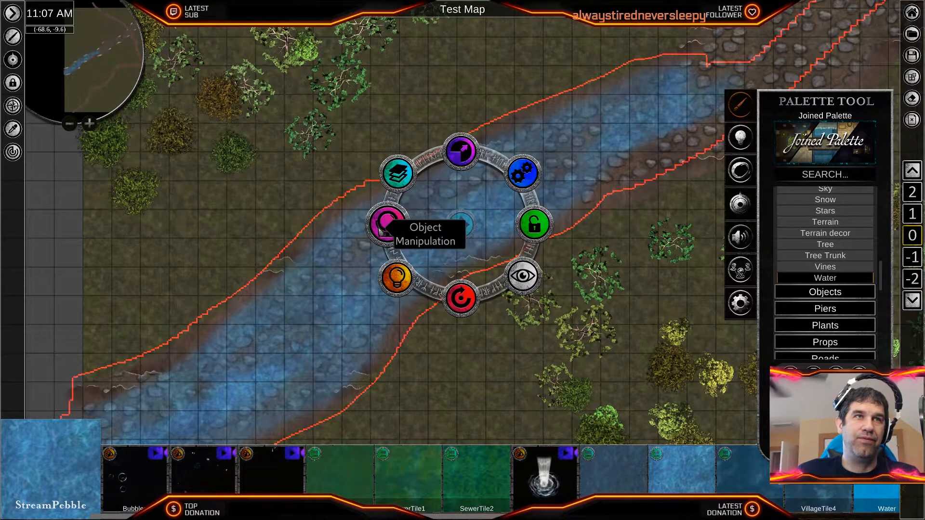
click(379, 228)
click(344, 354)
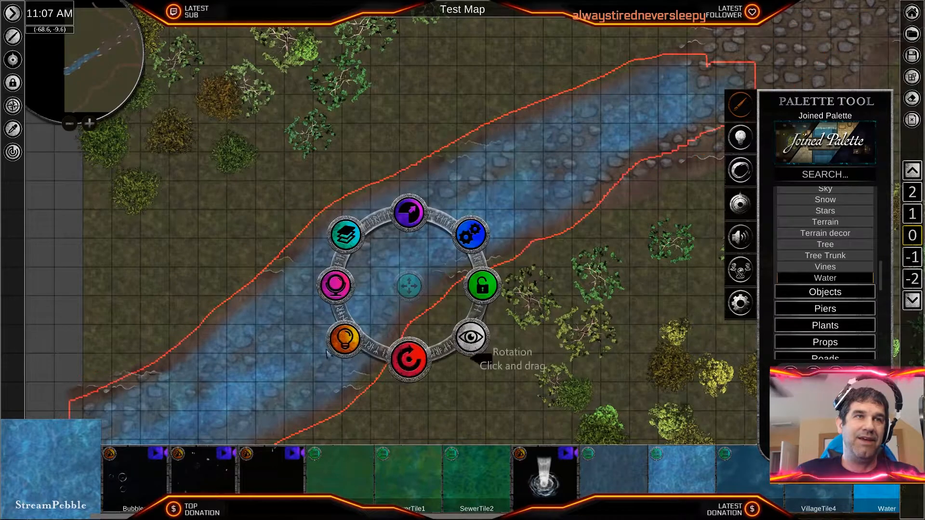
click(243, 366)
click(351, 279)
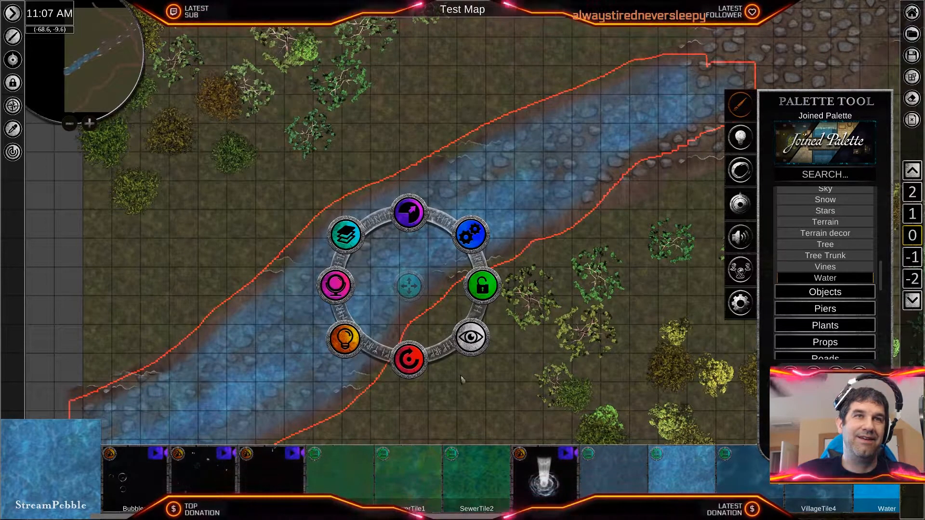
click(337, 284)
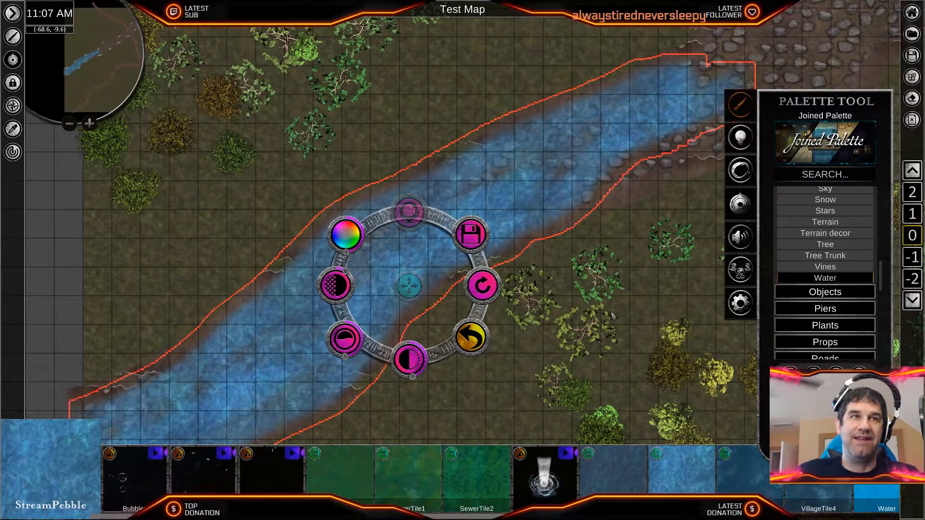
mouse_move(353, 283)
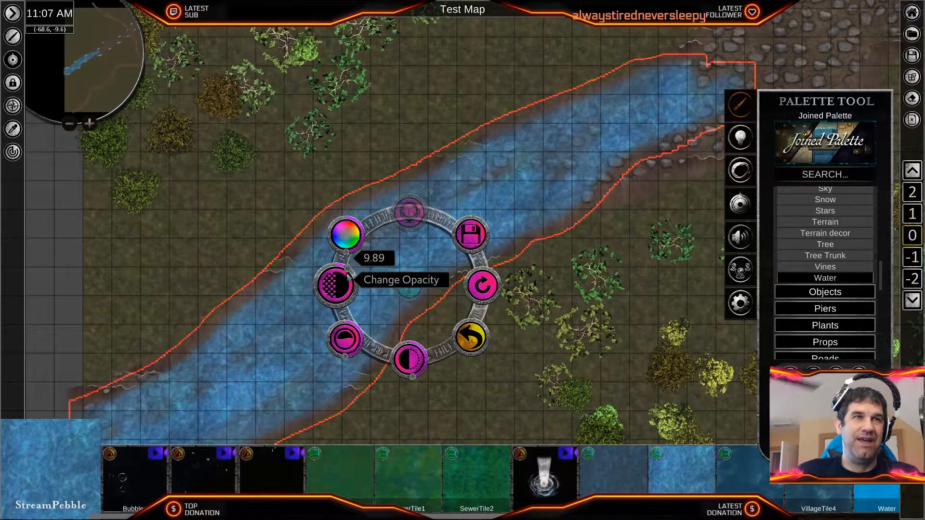
right_click(630, 298)
- Continue the stream with StreamPebble water along the cobbled path's southeastern edge, across the dirt road and past the northern map border
scroll(647, 293, down, 7)
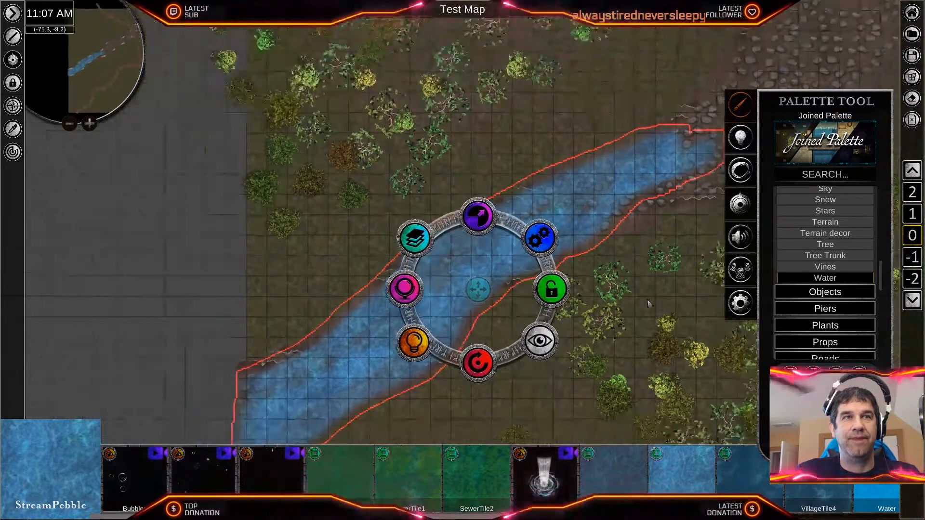
middle_drag(601, 313, 331, 402)
scroll(506, 327, down, 1)
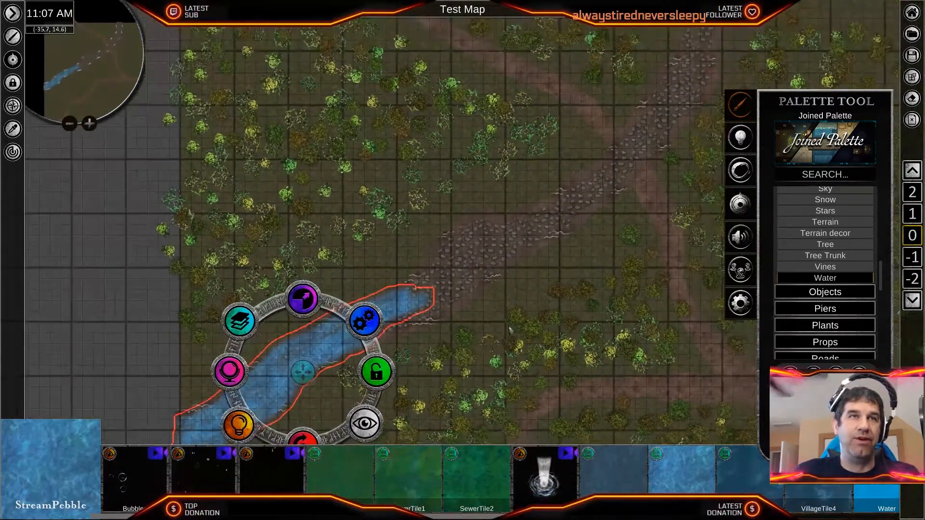
middle_drag(512, 326, 483, 336)
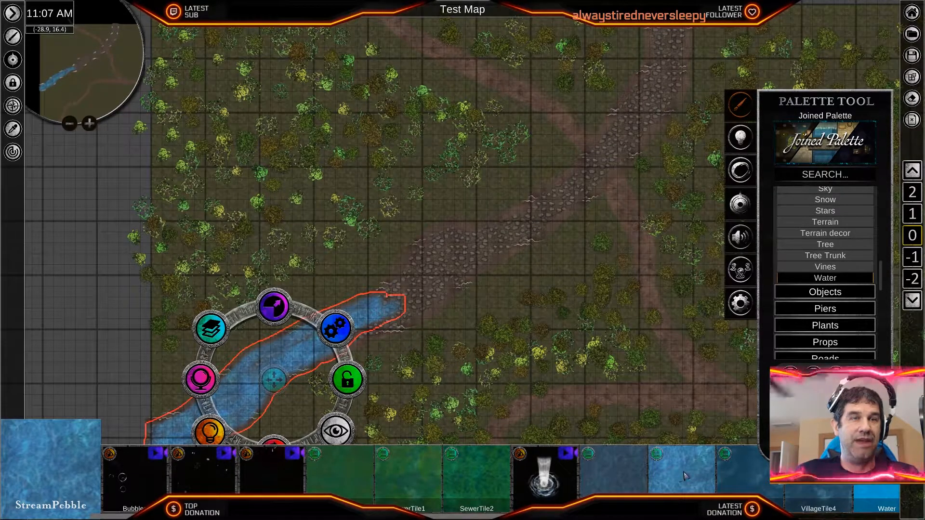
right_click(534, 337)
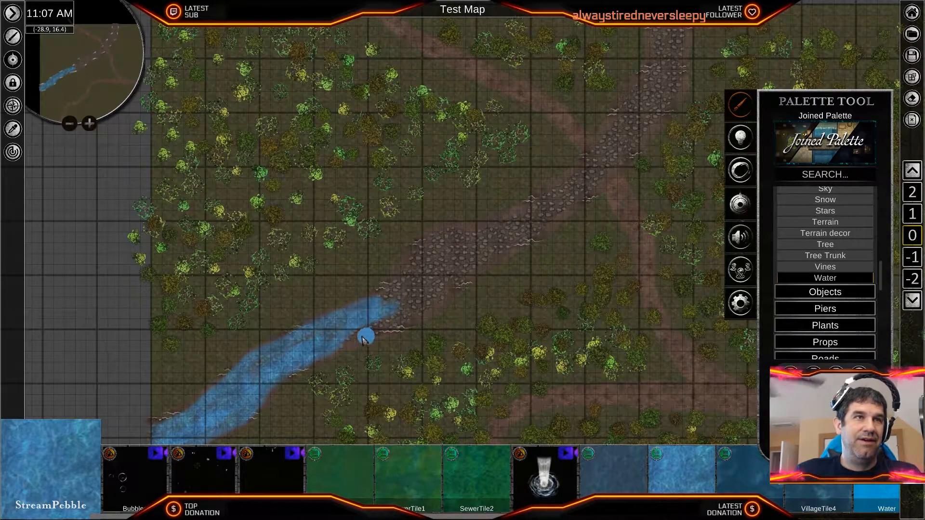
drag(350, 344, 395, 324)
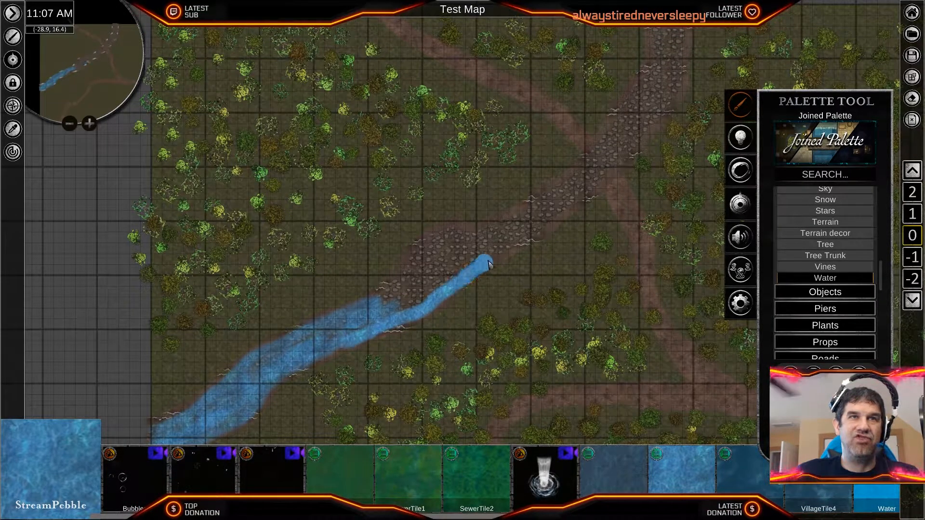
drag(505, 250, 572, 202)
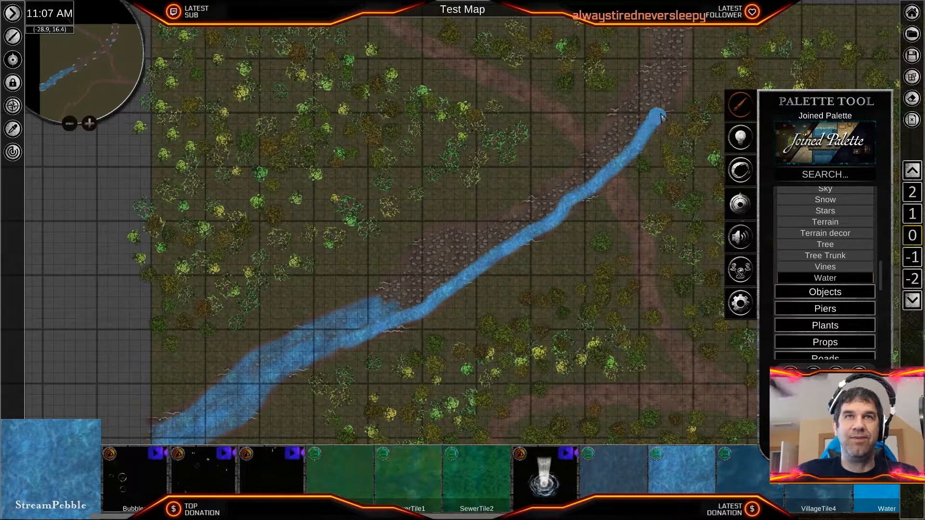
mouse_move(686, 52)
mouse_down()
mouse_move(679, 17)
mouse_move(662, 79)
mouse_move(684, 122)
mouse_up()
key(w)
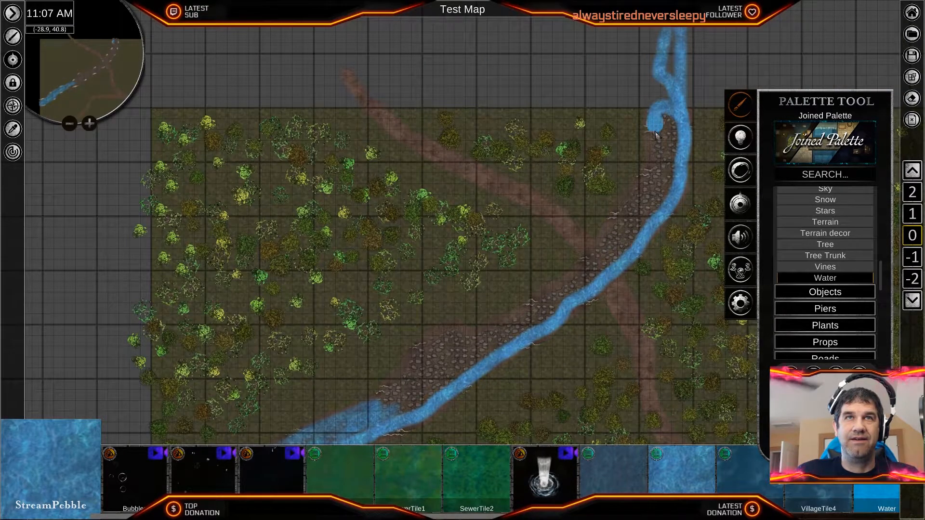
- Paint water back along the cobbled path's northwestern edge to the first stretch, and fill the bed between both edges up to the northern border
mouse_move(624, 217)
mouse_down()
mouse_move(576, 282)
mouse_move(526, 315)
mouse_up()
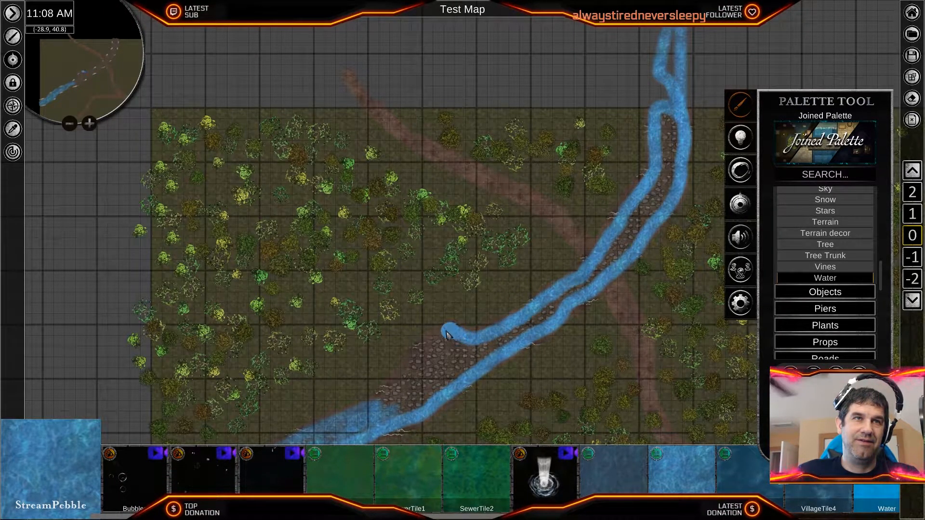
mouse_move(432, 345)
mouse_down()
mouse_move(390, 396)
mouse_move(393, 409)
mouse_up()
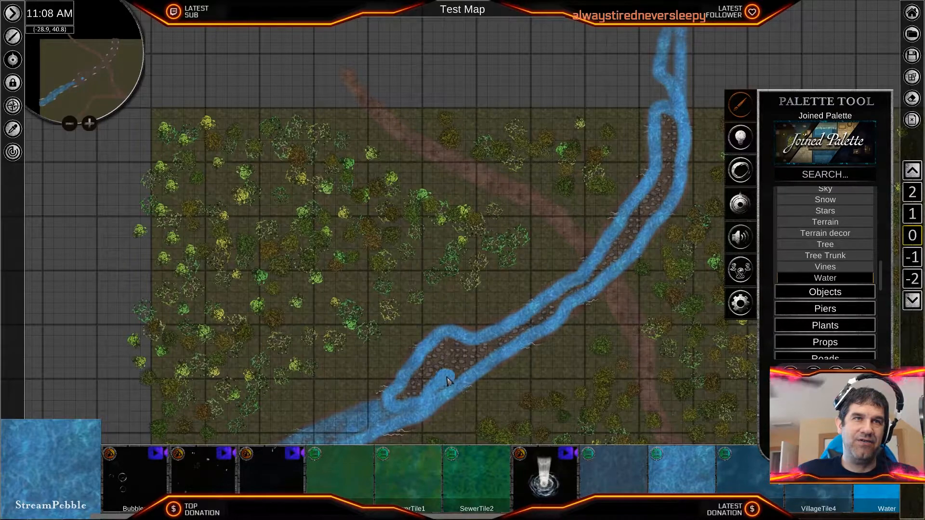
drag(425, 374, 449, 364)
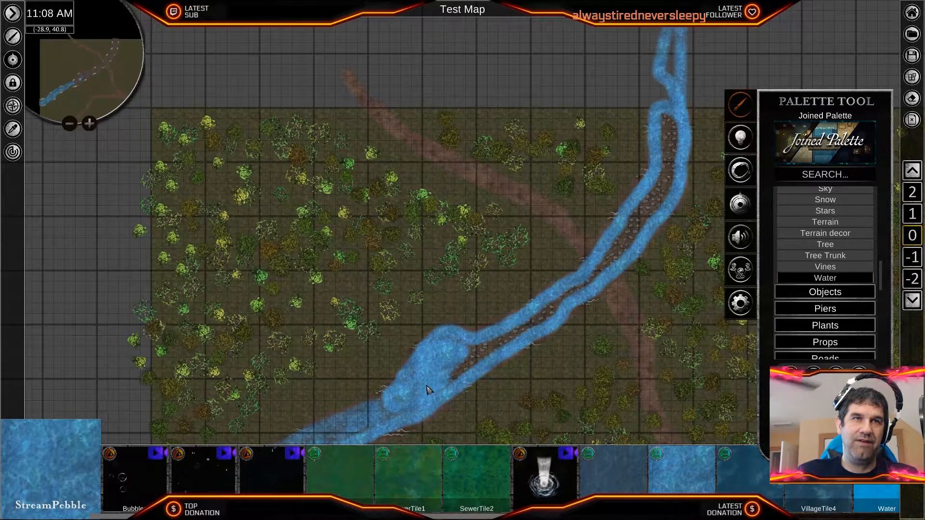
mouse_move(477, 349)
mouse_down()
mouse_move(458, 382)
mouse_move(489, 347)
mouse_move(522, 336)
mouse_up()
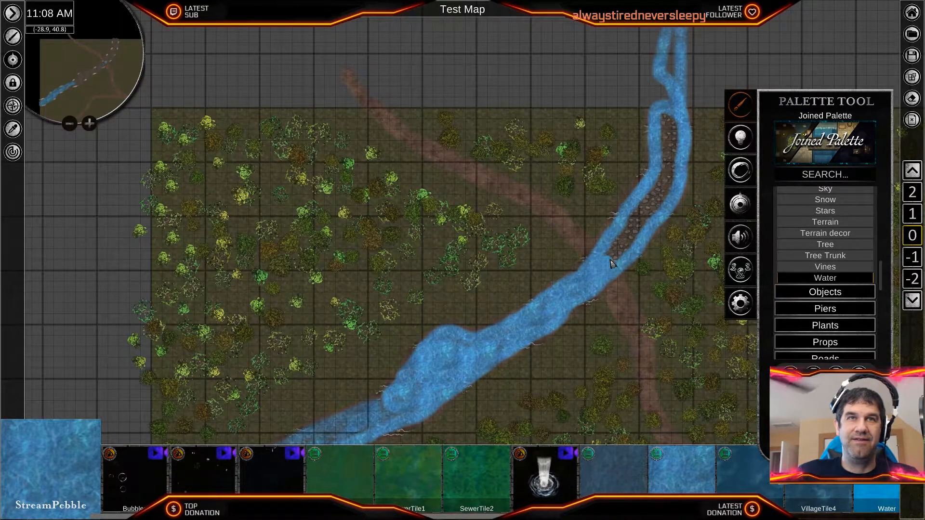
drag(625, 243, 679, 125)
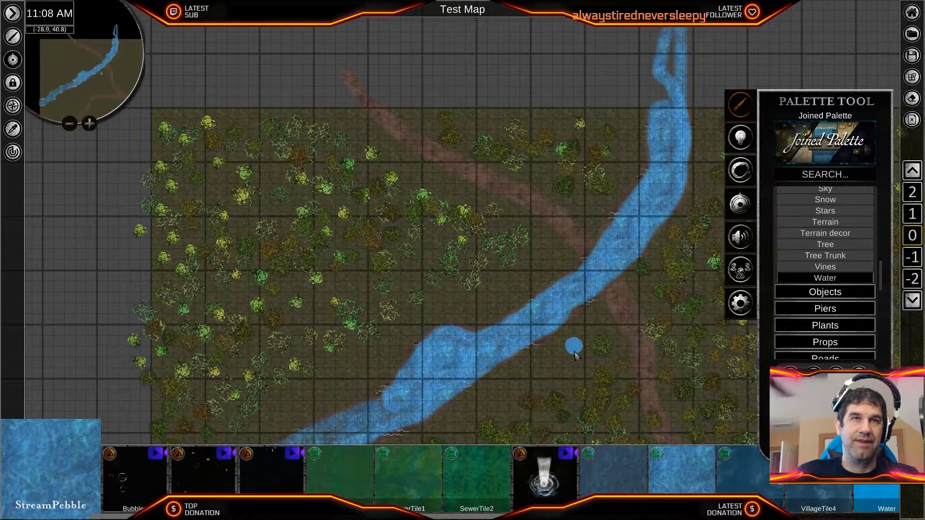
- Select the newly painted northern water stretch, lower its opacity so the cobbles show through, and slightly adjust its brightness
scroll(573, 355, up, 5)
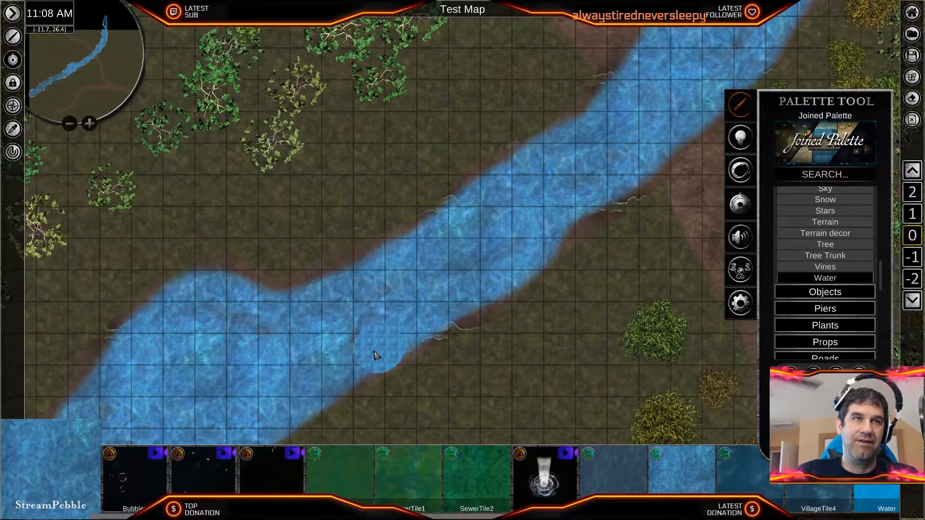
mouse_move(455, 391)
middle_down()
mouse_move(569, 278)
mouse_move(640, 150)
middle_up()
middle_drag(496, 240, 622, 261)
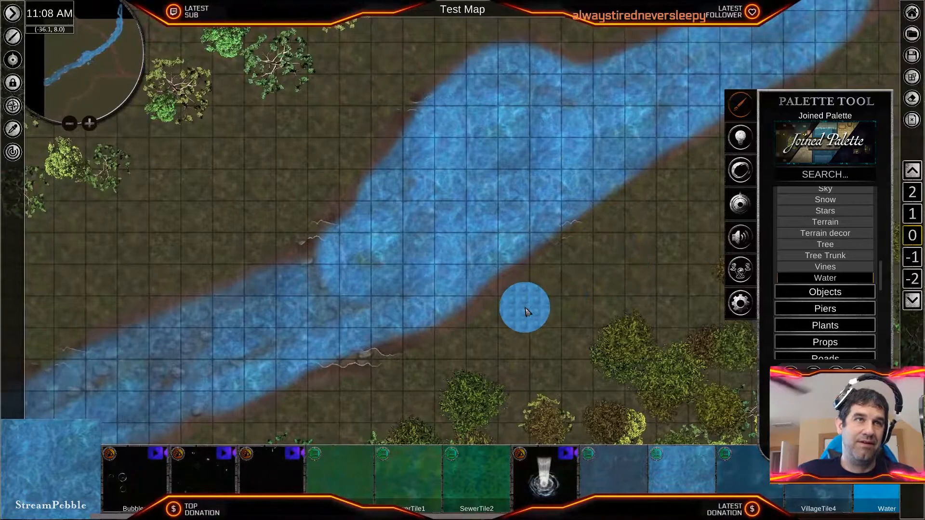
scroll(522, 308, down, 2)
middle_drag(522, 310, 557, 302)
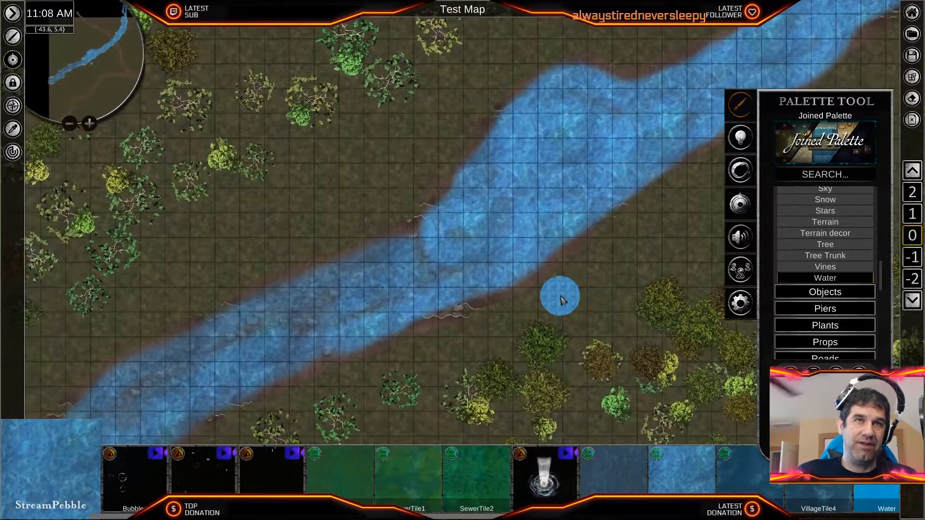
ctrl+click(534, 211)
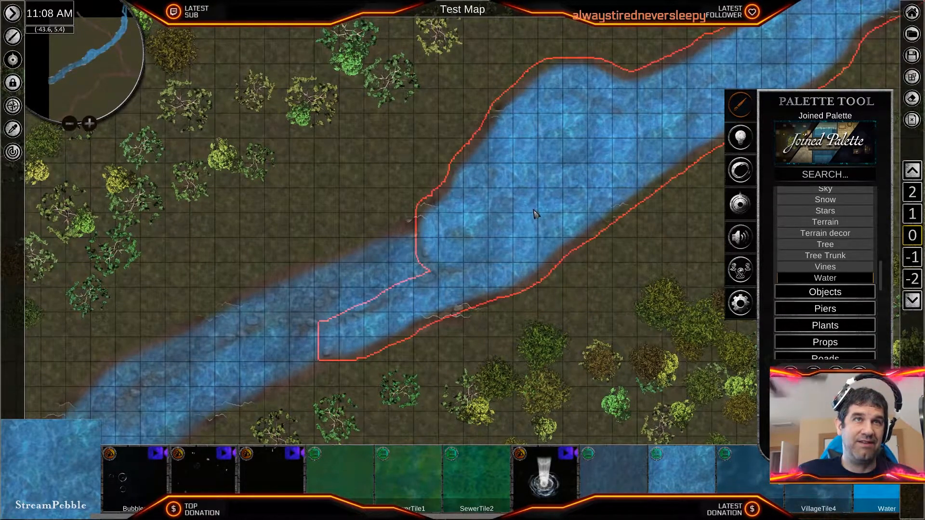
middle_drag(597, 287, 461, 362)
scroll(510, 320, down, 5)
middle_drag(520, 318, 536, 354)
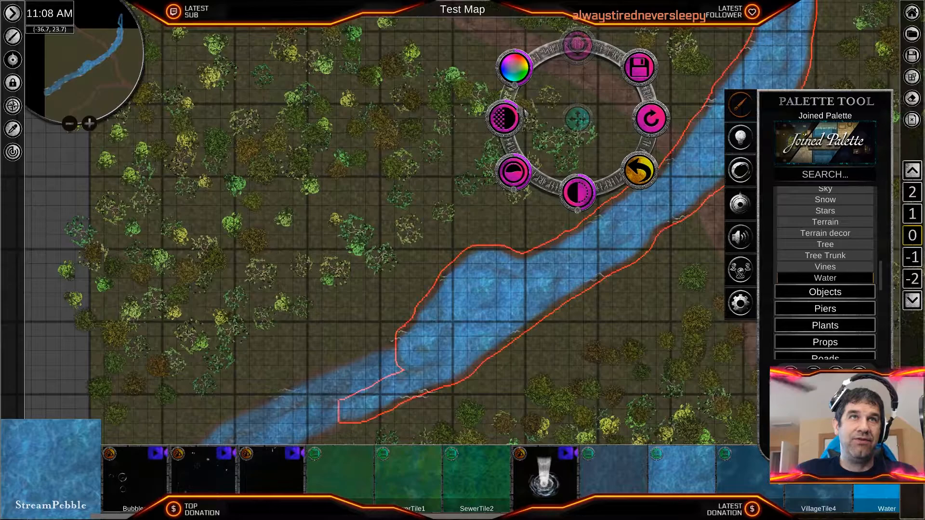
drag(520, 109, 519, 108)
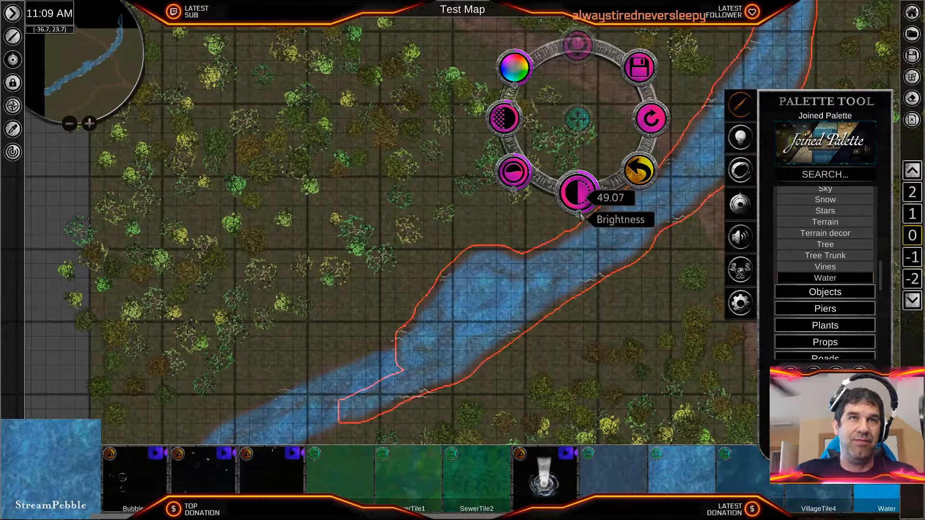
drag(581, 213, 582, 214)
- Select both stream water stretches together and group them
middle_drag(576, 368, 635, 263)
click(431, 268)
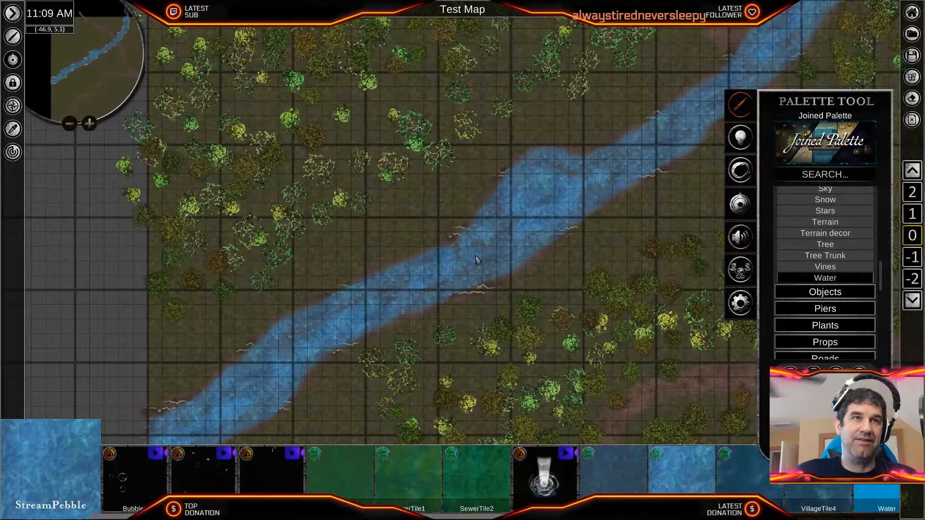
click(493, 244)
click(502, 271)
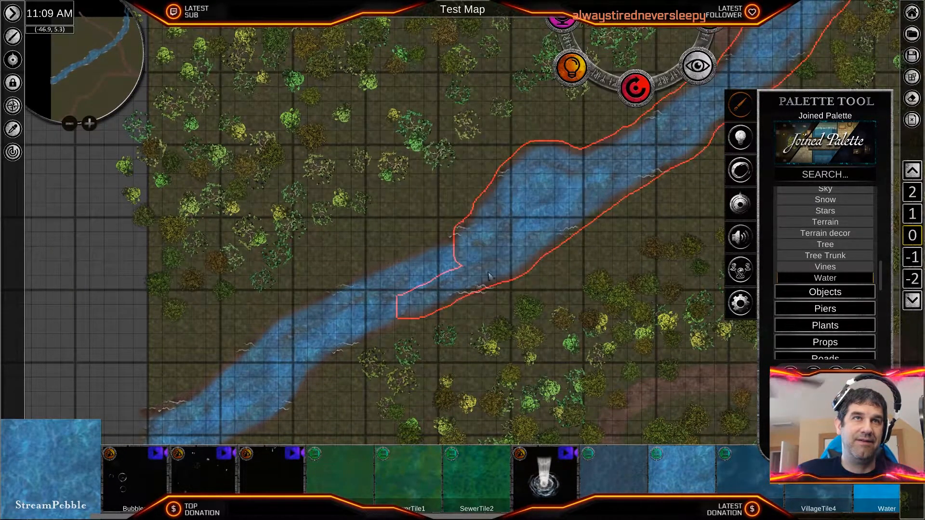
click(366, 311)
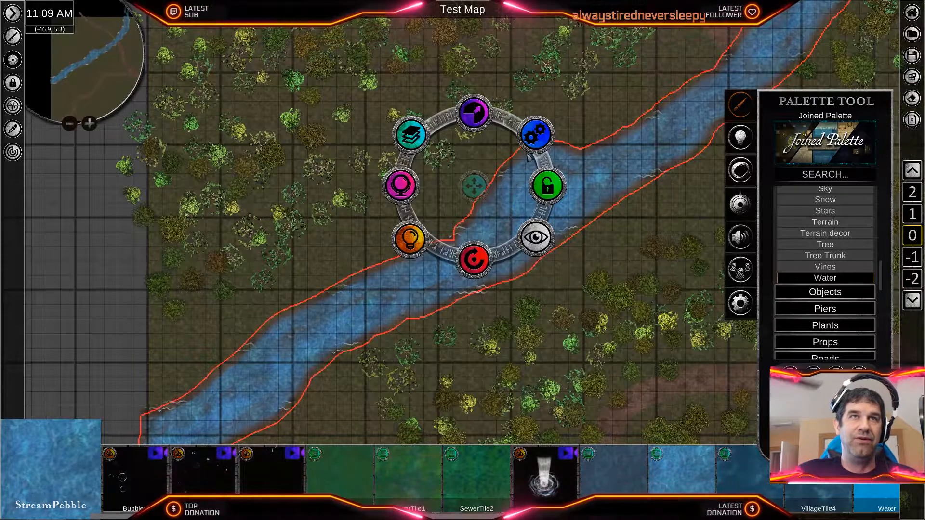
click(539, 140)
click(548, 185)
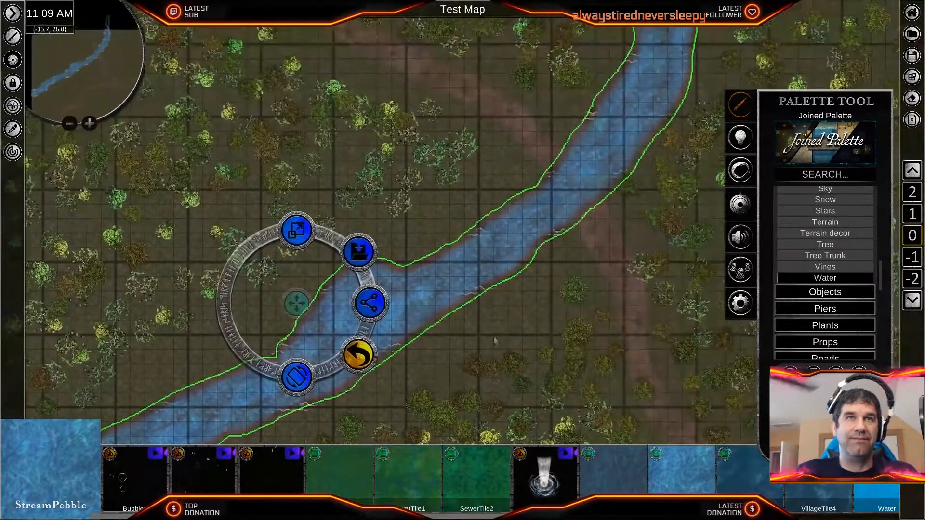
- Inspect the grouped water from the northern map border down to the wide bend, then deselect it
middle_drag(604, 290, 539, 420)
scroll(573, 308, up, 5)
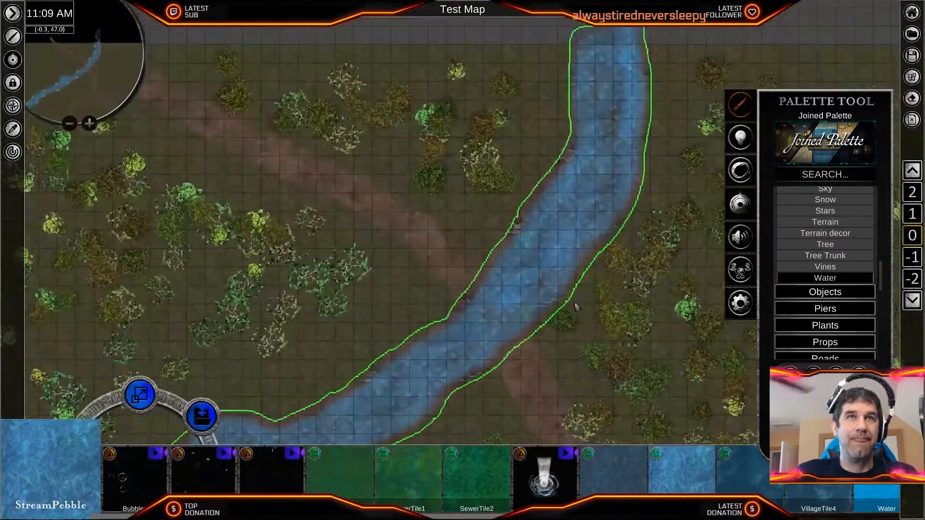
scroll(572, 309, up, 6)
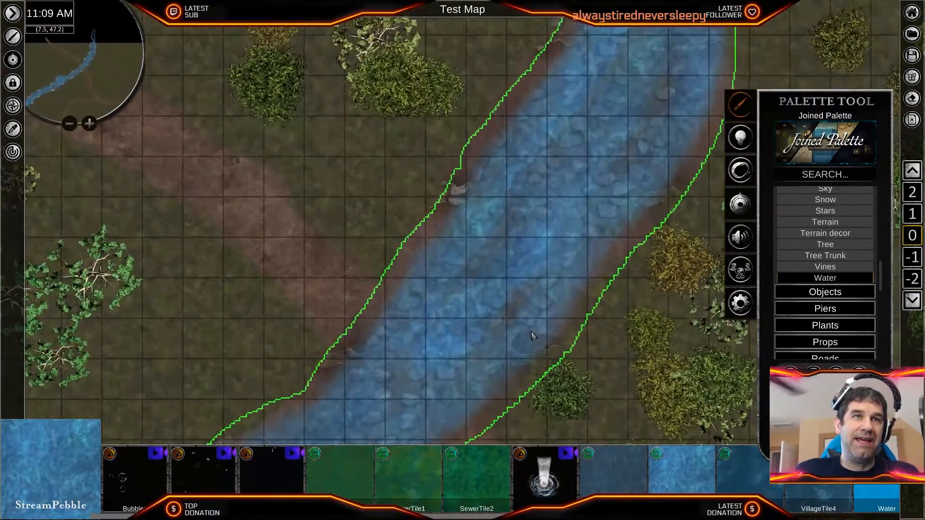
scroll(521, 240, down, 5)
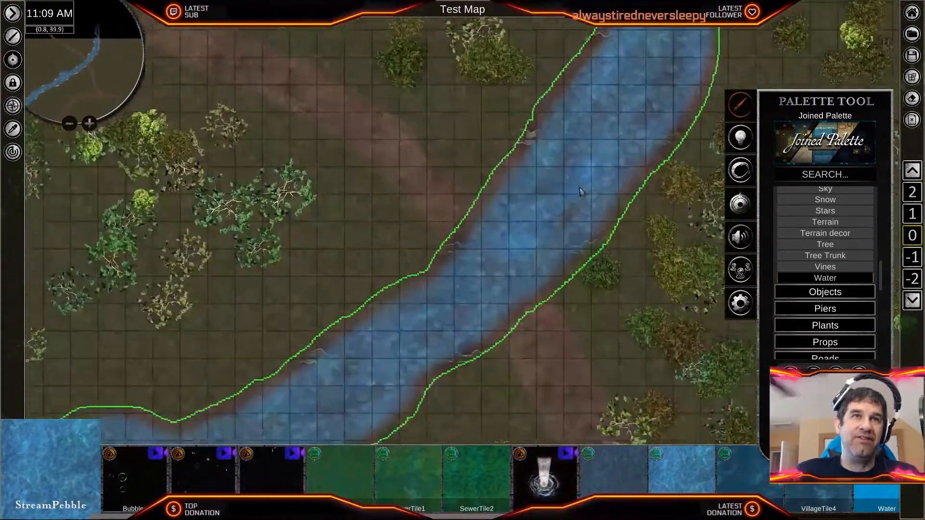
middle_drag(417, 345, 616, 173)
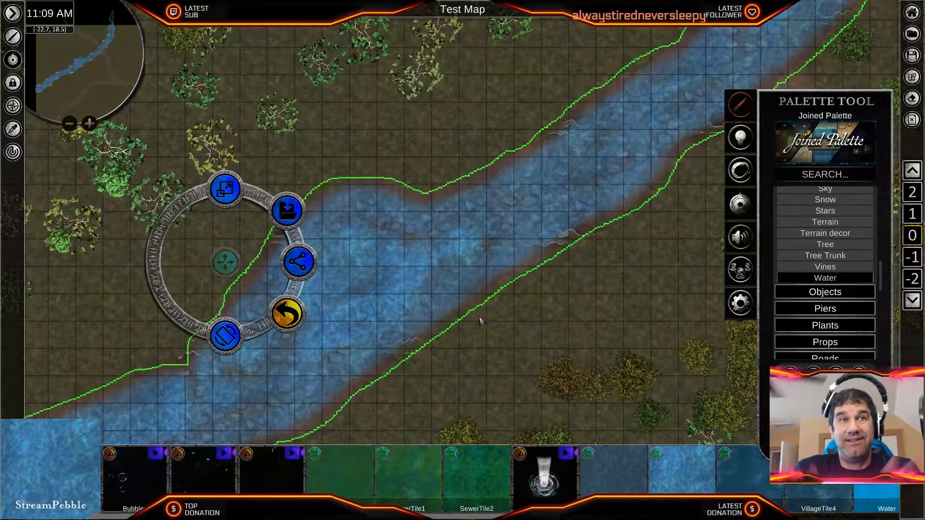
scroll(588, 307, down, 2)
click(365, 323)
right_click(624, 271)
right_click(624, 270)
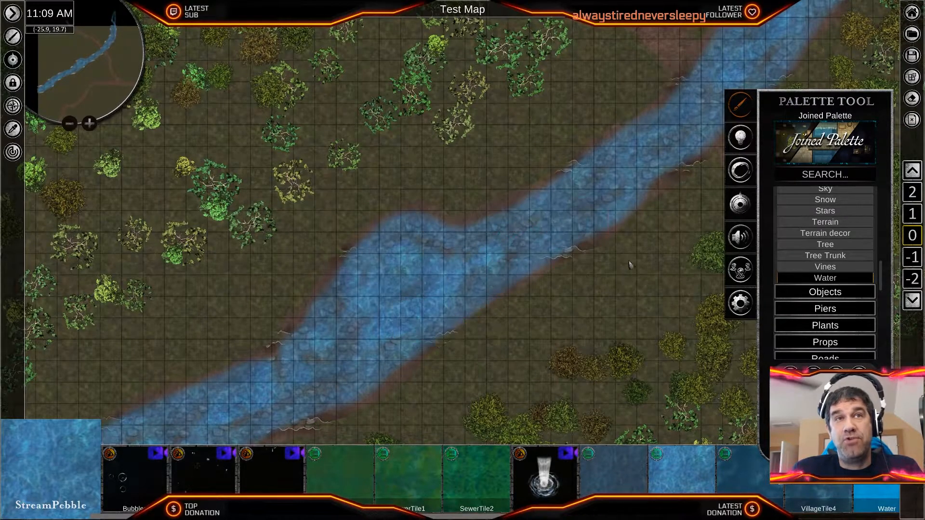
- Examine how the translucent stream looks where it crosses the dirt road
middle_drag(620, 266, 436, 391)
scroll(553, 324, up, 2)
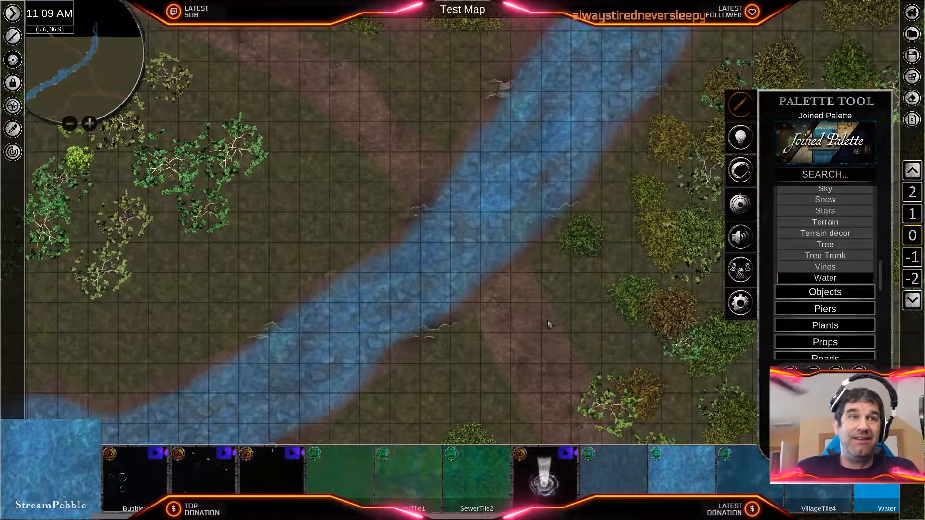
scroll(588, 238, up, 3)
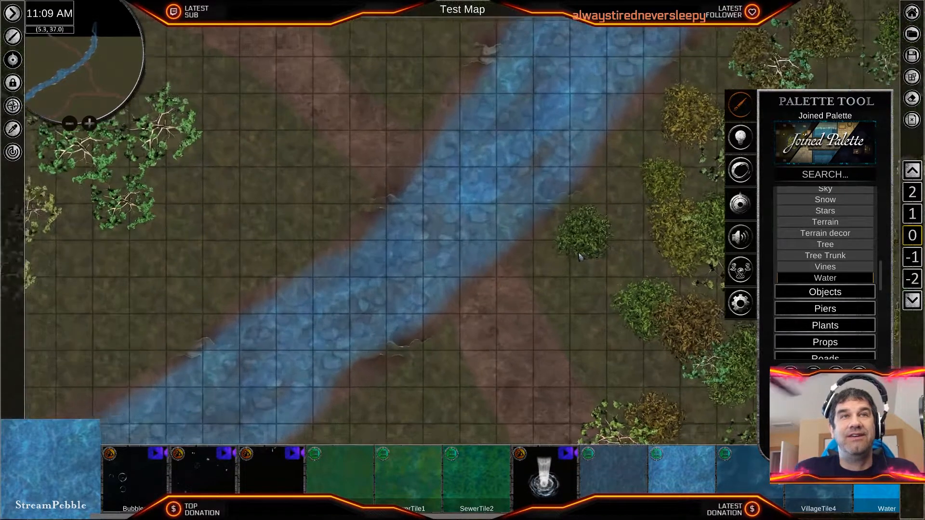
scroll(546, 260, down, 5)
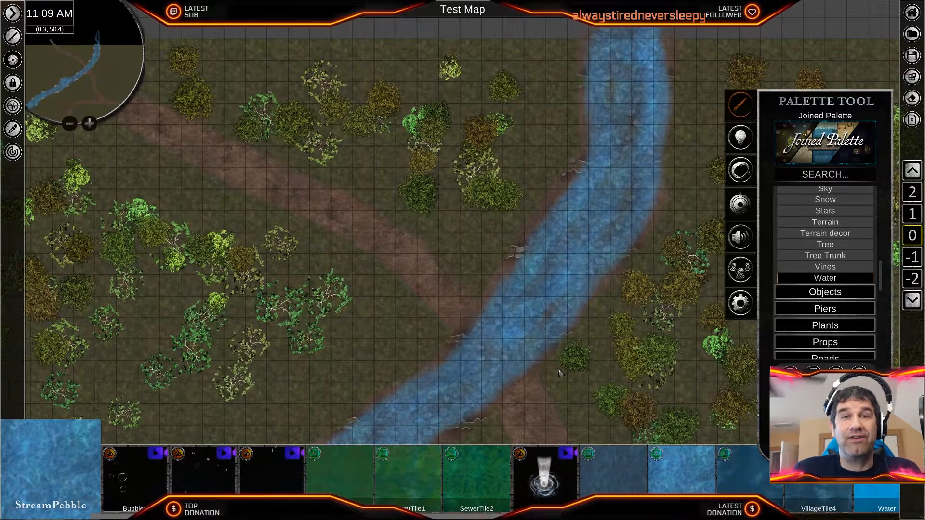
scroll(559, 372, up, 3)
middle_drag(544, 370, 560, 231)
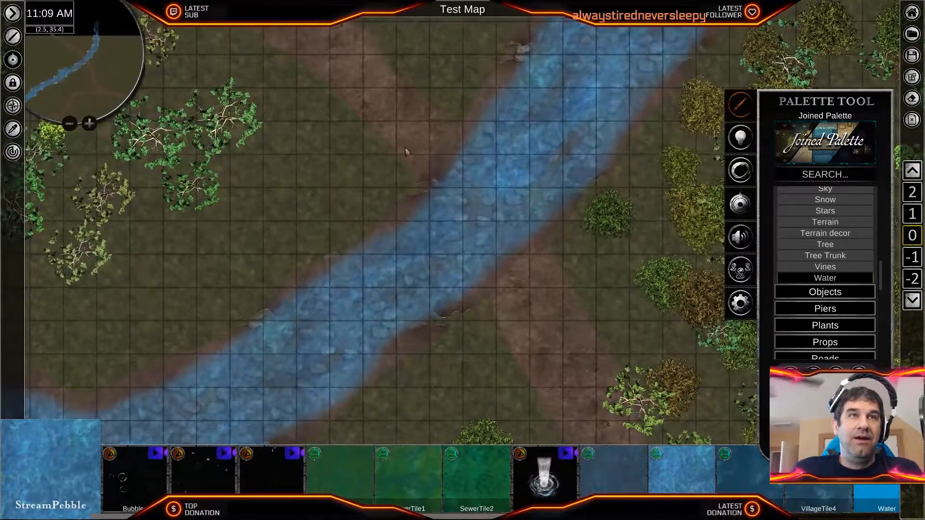
- Survey the map east and south of the stream, examining the road fork, the forest and the large eastern clearing
middle_drag(496, 182, 268, 175)
scroll(269, 176, down, 1)
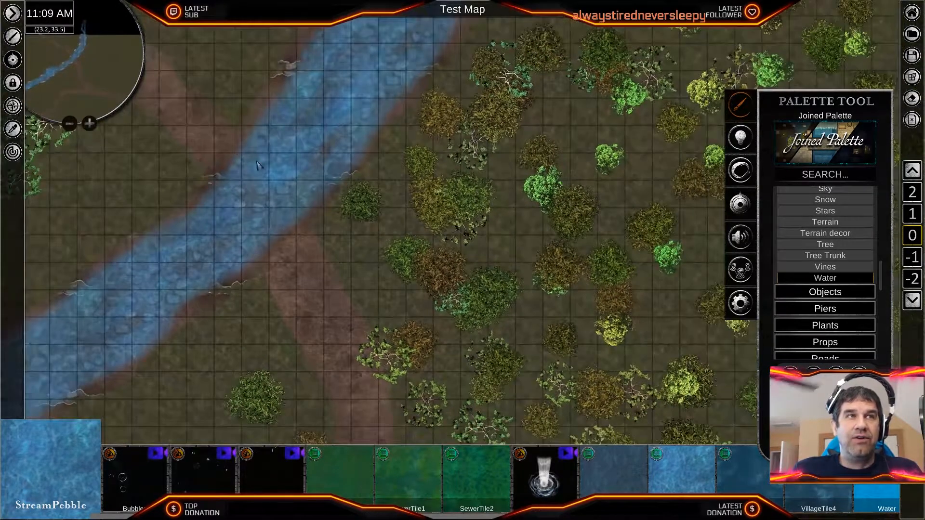
scroll(432, 263, down, 3)
middle_drag(662, 238, 392, 293)
scroll(391, 293, down, 1)
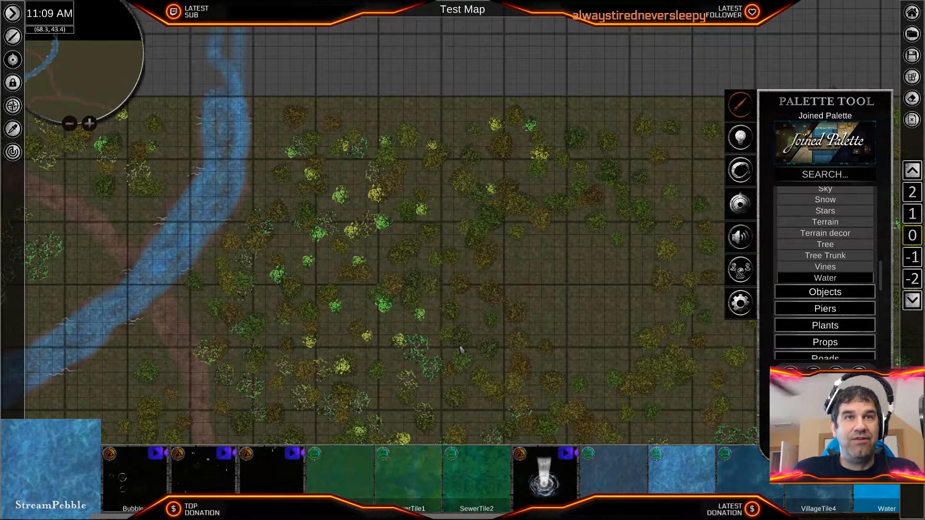
scroll(441, 339, down, 1)
middle_drag(414, 354, 504, 141)
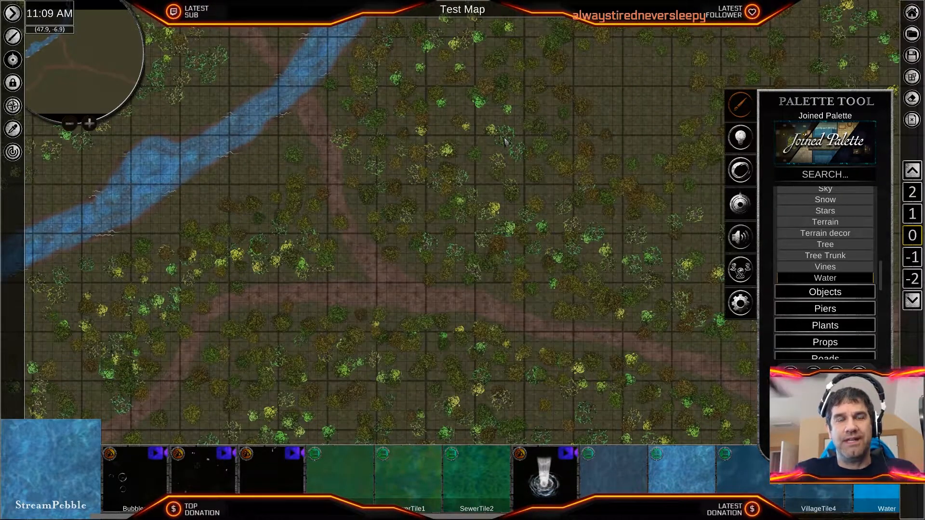
middle_drag(501, 120, 363, 259)
scroll(466, 291, up, 1)
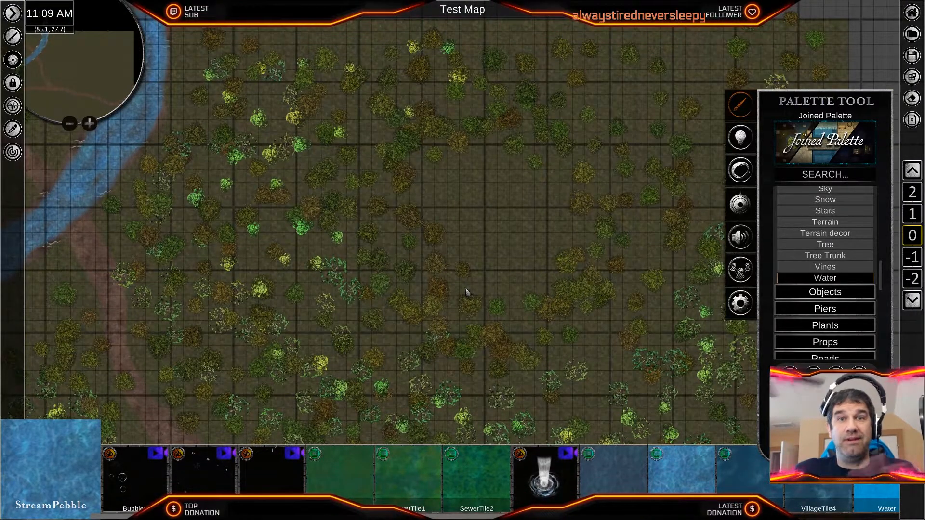
scroll(471, 295, up, 3)
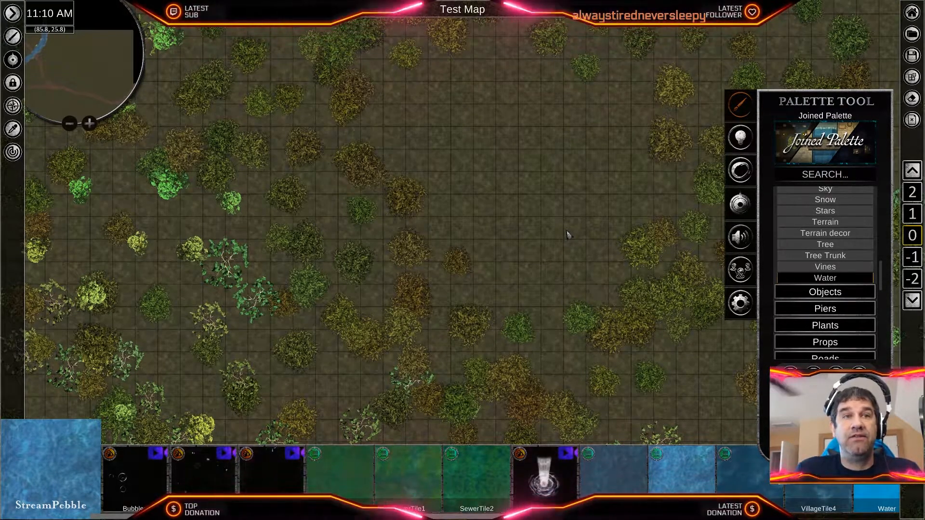
scroll(566, 235, down, 5)
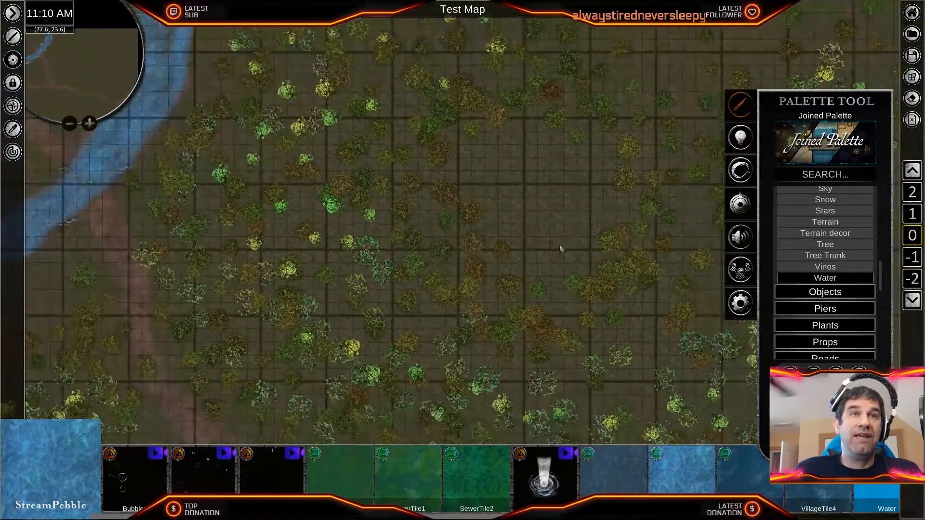
middle_drag(435, 295, 542, 297)
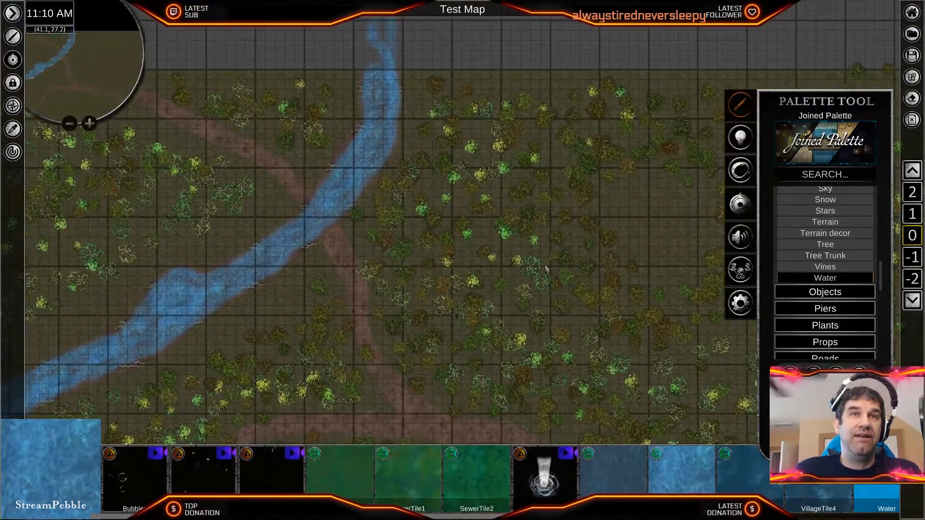
scroll(354, 320, up, 1)
middle_drag(718, 255, 520, 285)
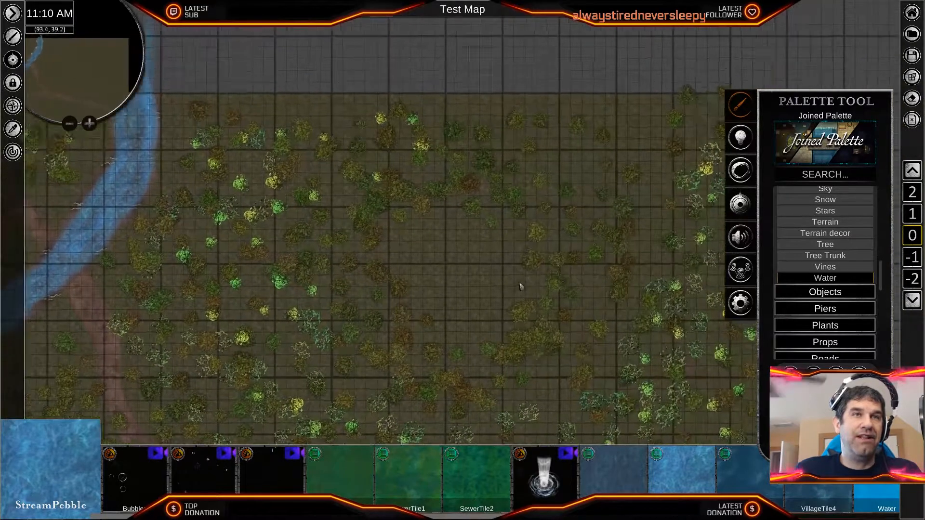
scroll(520, 285, up, 8)
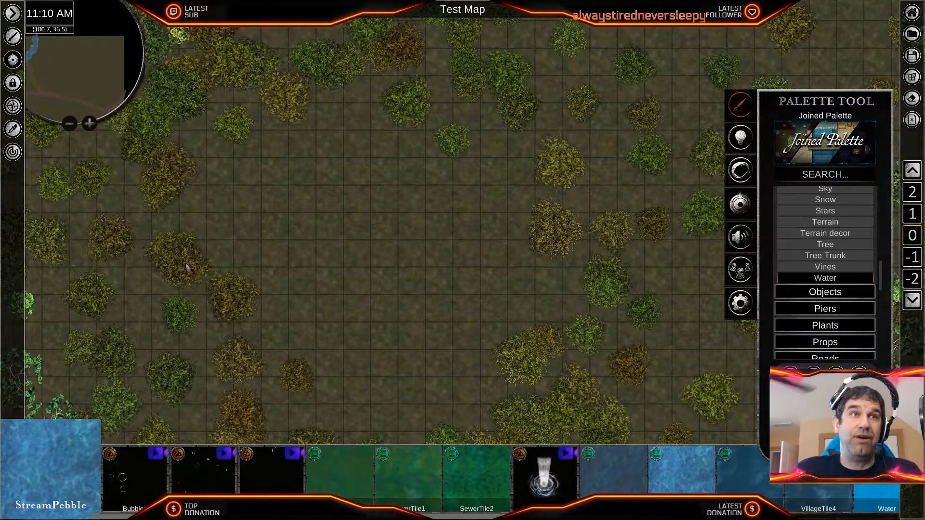
scroll(187, 265, down, 8)
middle_drag(235, 298, 466, 297)
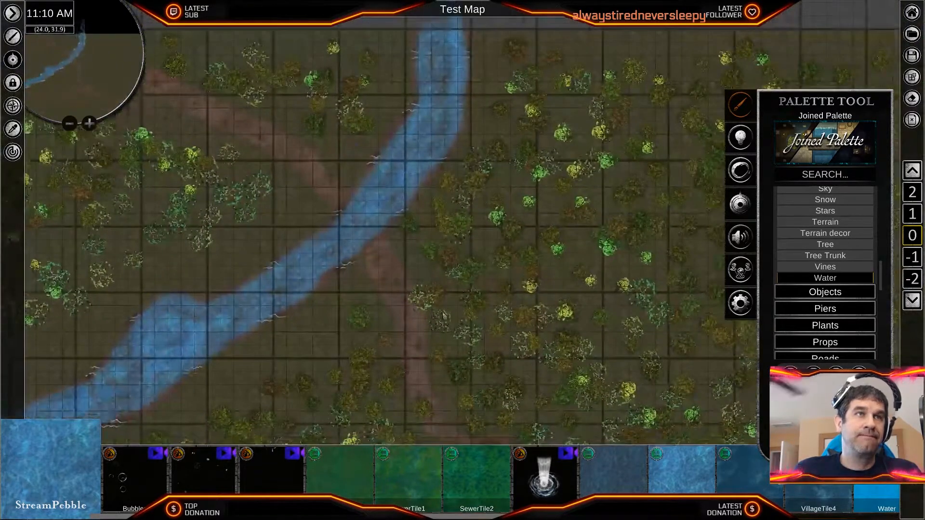
- Inspect the stream and road crossing up close again, including the muddy banks on both sides
scroll(443, 314, up, 6)
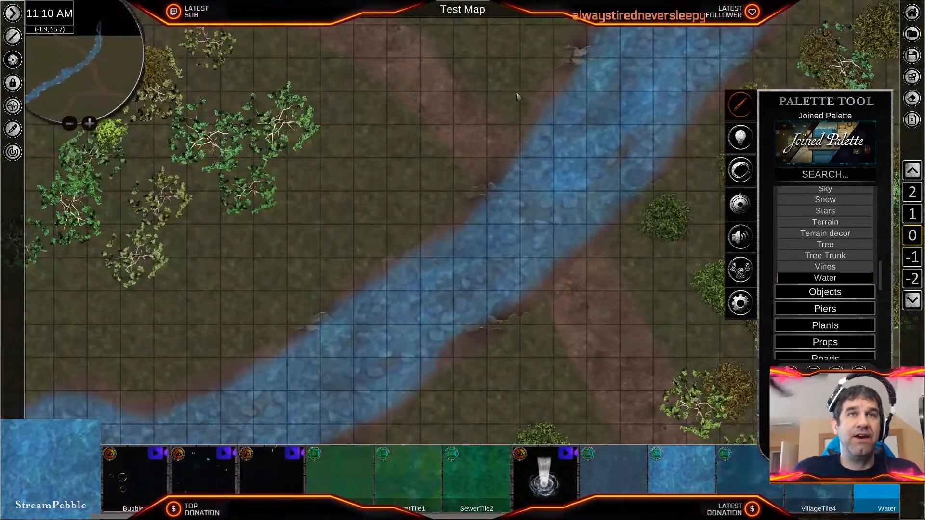
scroll(646, 273, down, 5)
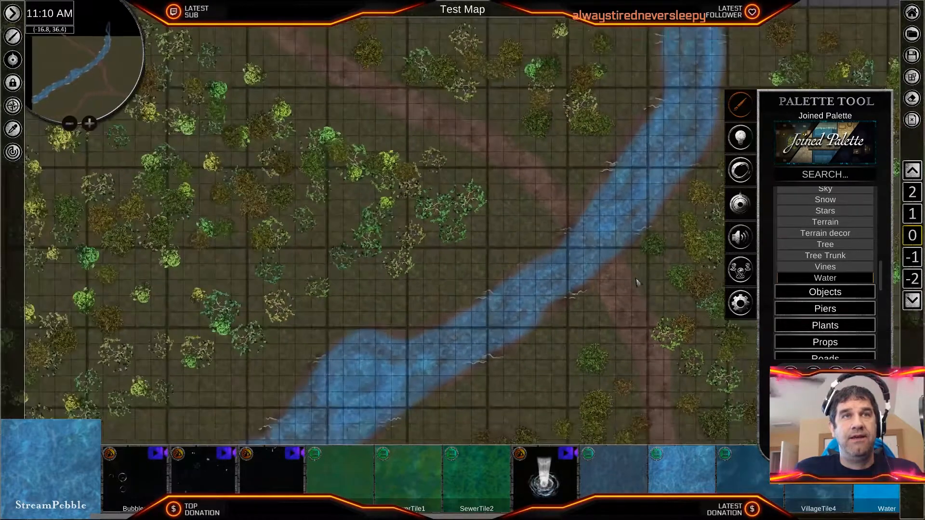
middle_drag(608, 292, 468, 295)
scroll(445, 291, up, 1)
scroll(443, 291, up, 2)
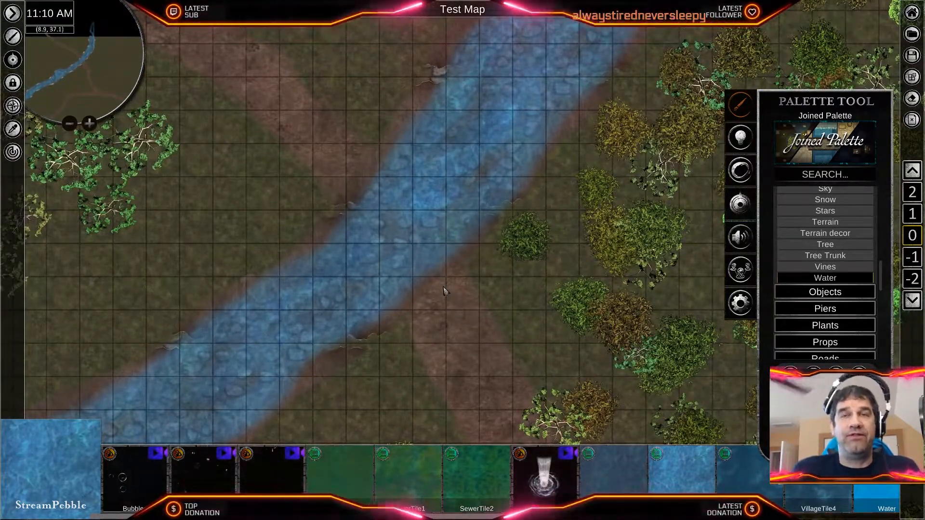
- Collapse the Nature category of the palette and bring up the Bridges assets under Structures
scroll(800, 279, up, 10)
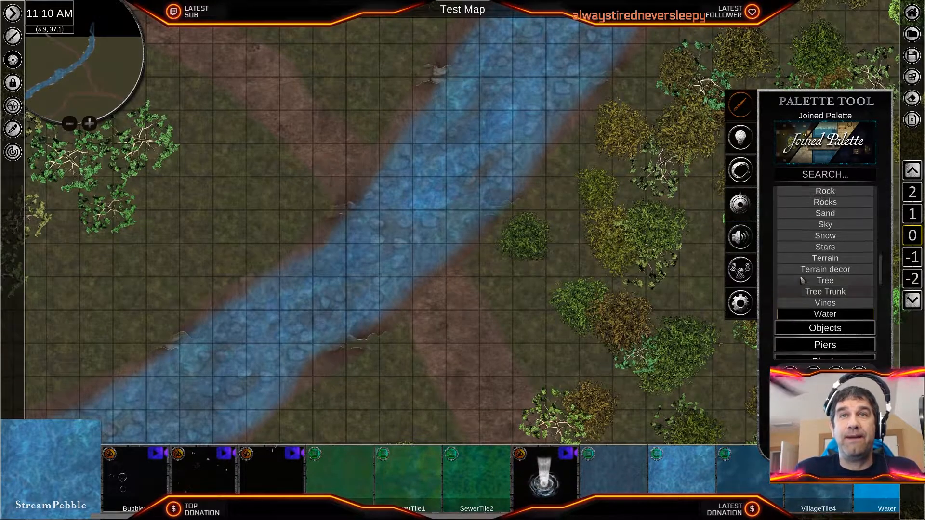
scroll(799, 280, up, 3)
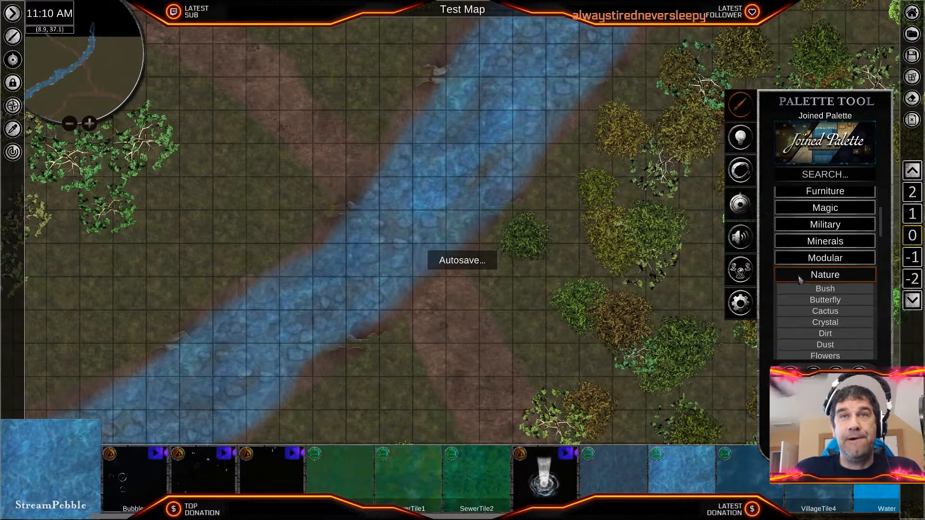
click(799, 276)
scroll(833, 294, down, 8)
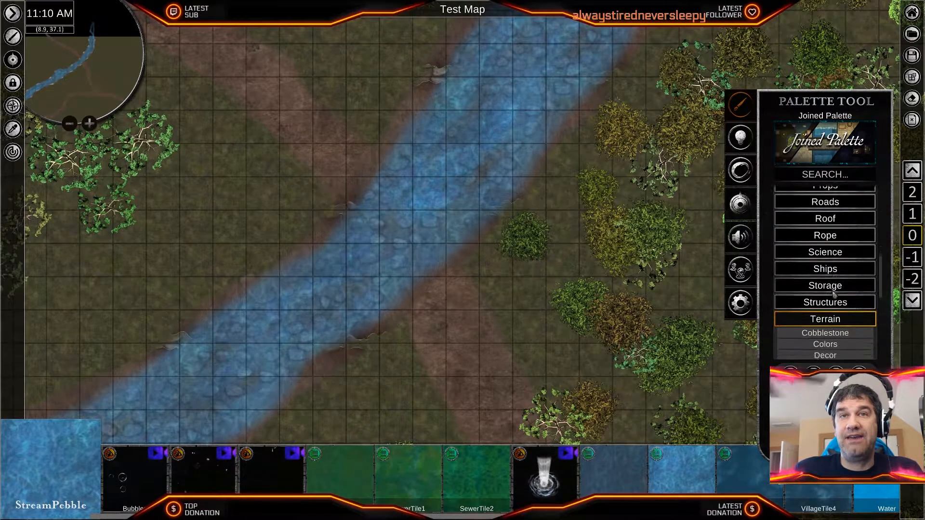
click(834, 301)
scroll(837, 301, down, 1)
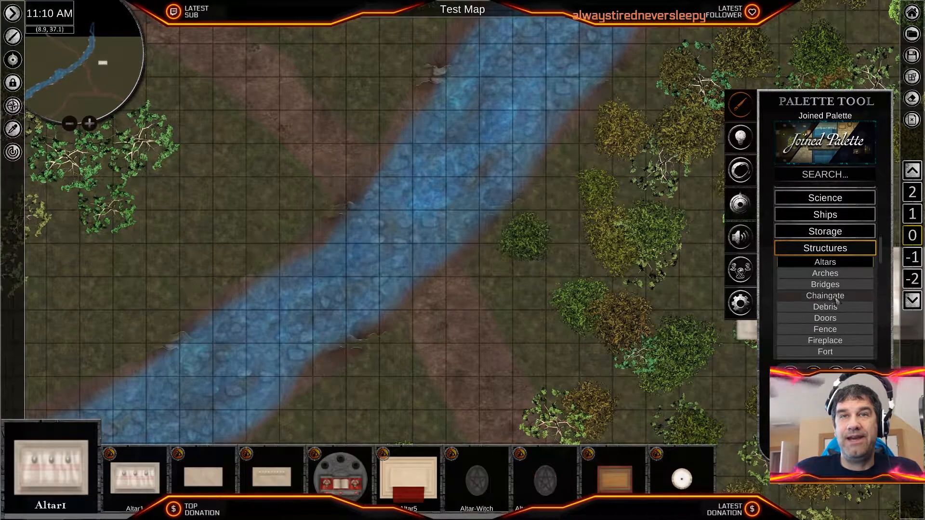
scroll(836, 300, down, 2)
click(825, 243)
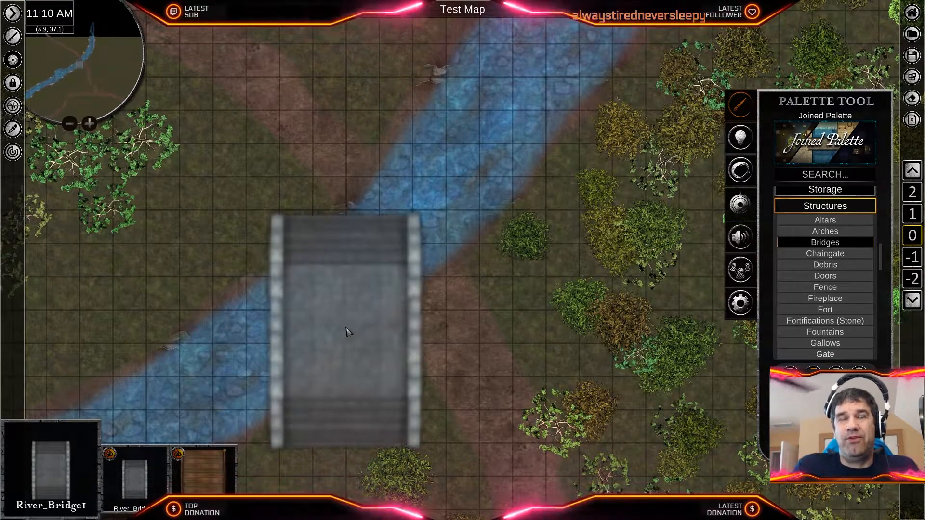
- Place the wooden River_Bridge2 where the stream crosses the dirt road and rotate it diagonally to follow the road
click(197, 470)
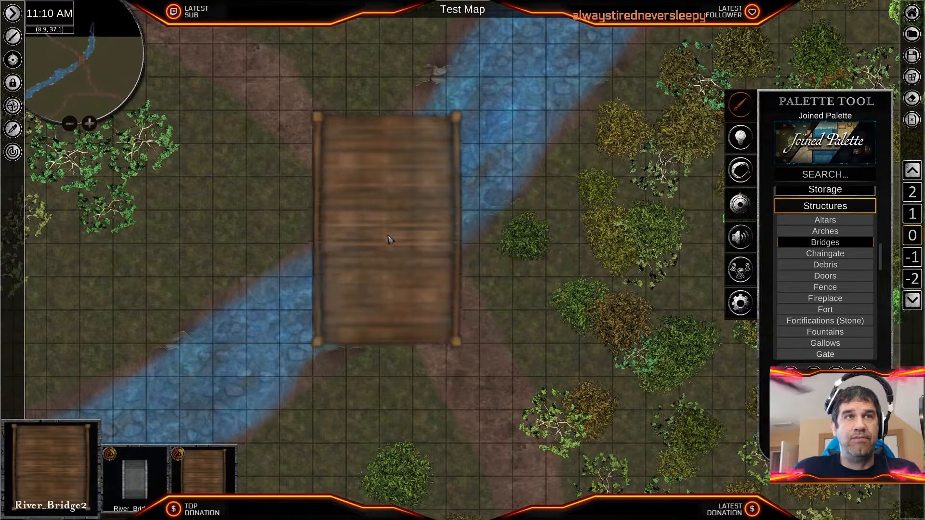
click(481, 320)
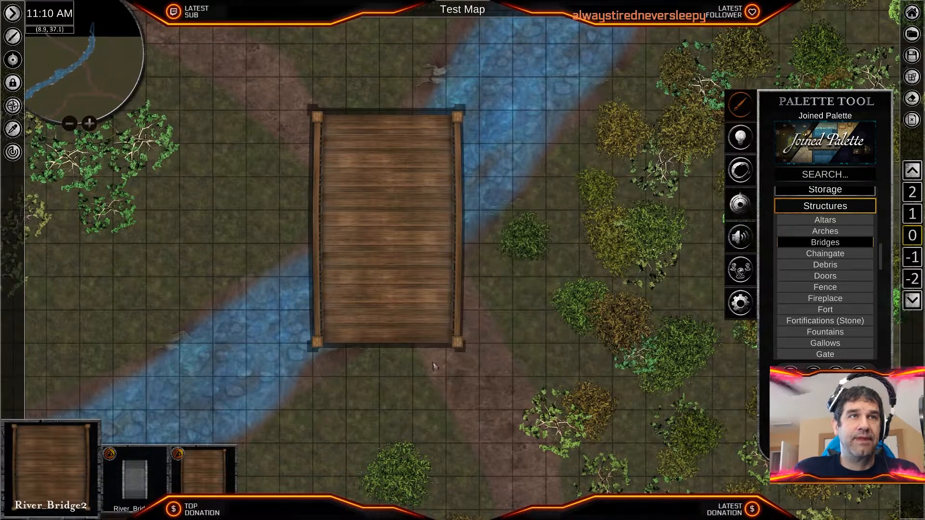
middle_drag(301, 339, 467, 364)
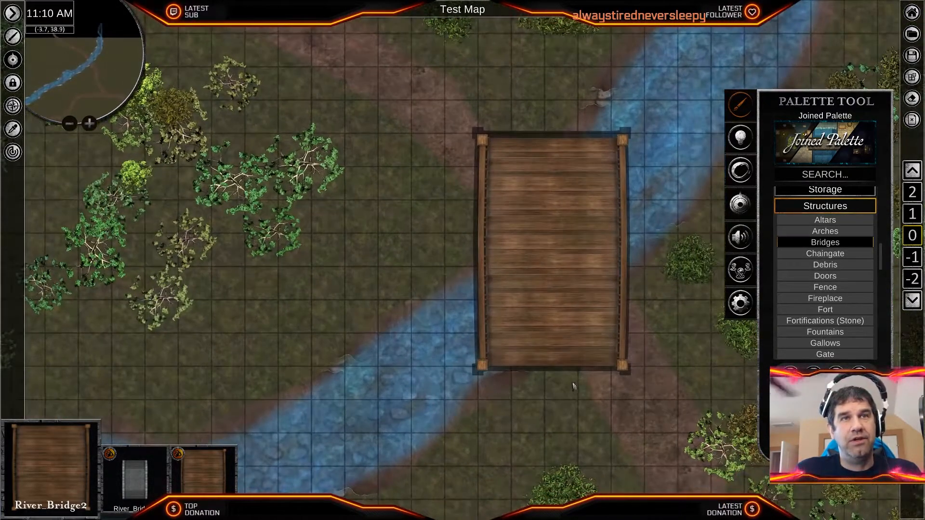
click(555, 337)
drag(553, 330, 598, 318)
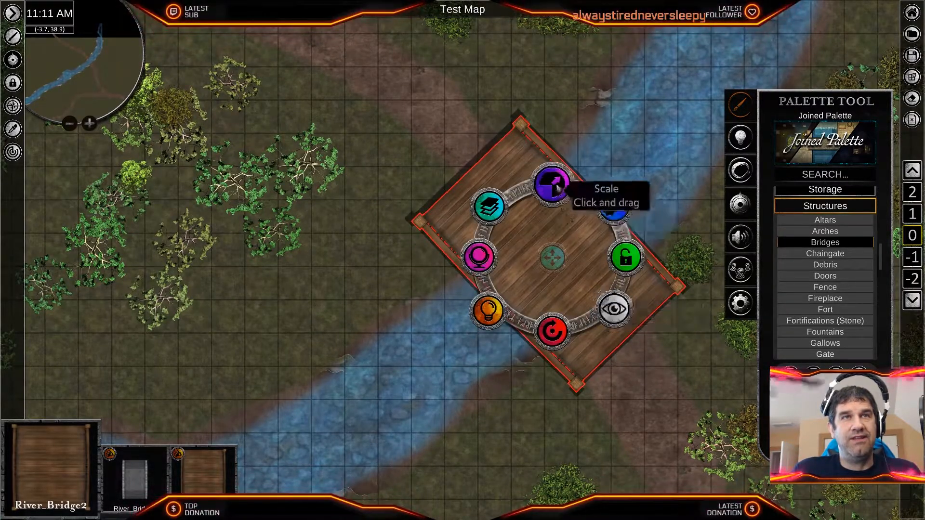
- Shrink the wooden bridge to less than the road's width and move it onto the stream's northwest bank
drag(556, 185, 557, 222)
drag(561, 331, 553, 332)
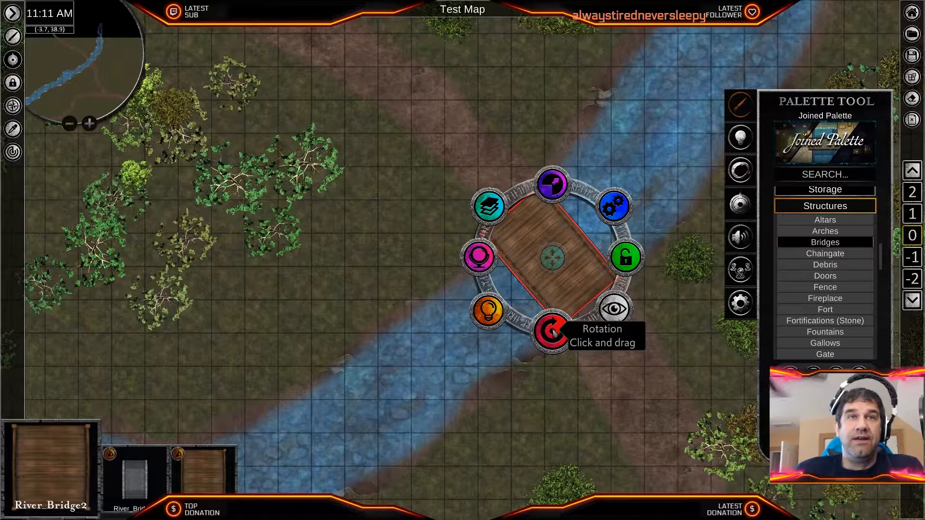
drag(552, 185, 549, 211)
drag(547, 260, 531, 231)
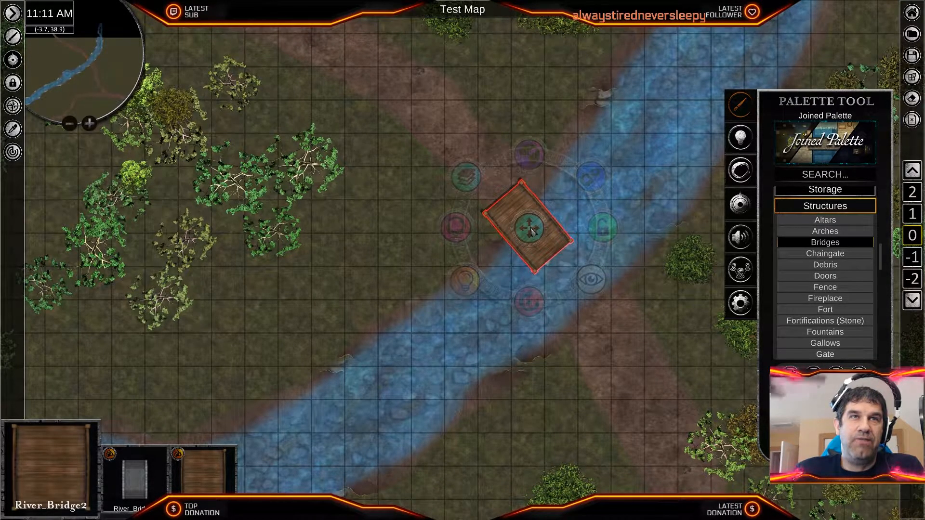
- Paste a copy of the small bridge and join it end to end with the first so the pair spans the stream
key(ctrl+v)
click(549, 355)
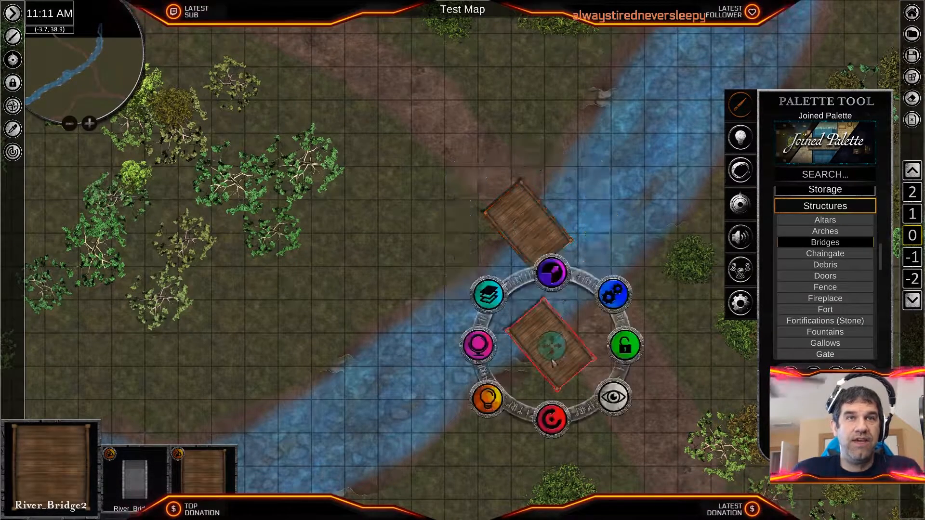
drag(559, 350, 577, 293)
click(625, 418)
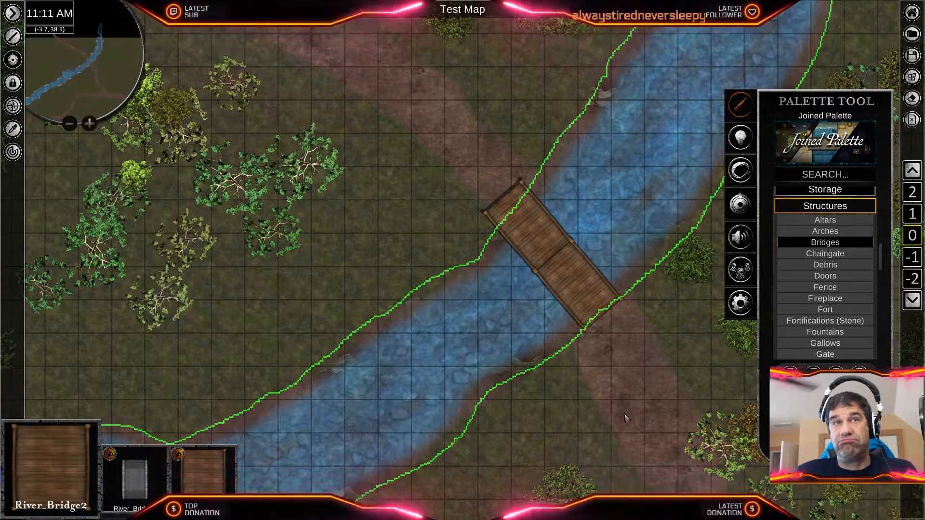
scroll(546, 196, up, 4)
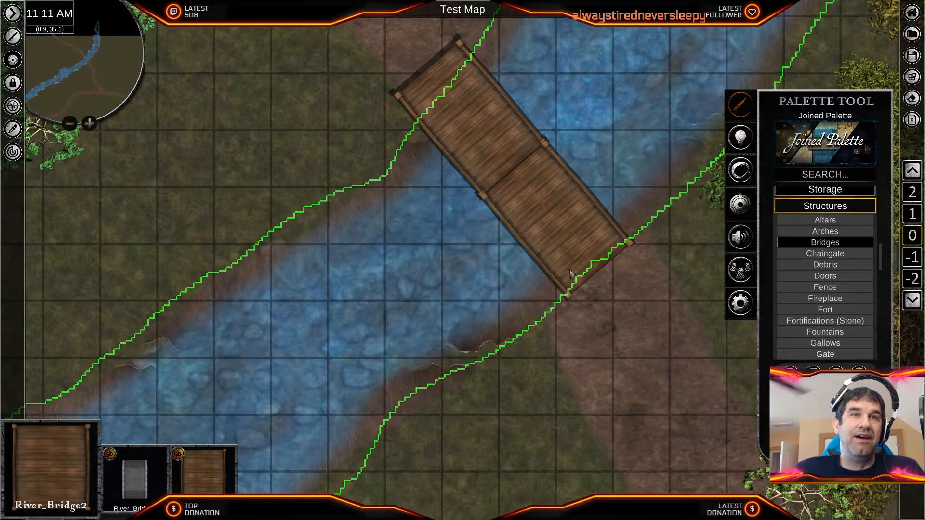
- Delete the copied bridge section on the southeast side of the stream
scroll(573, 289, down, 2)
click(572, 252)
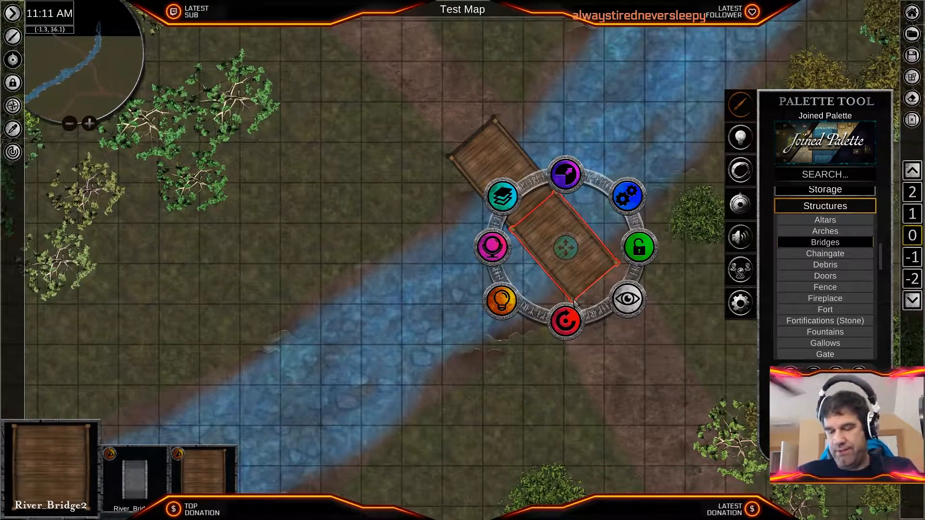
key(Delete)
- Enlarge the remaining bridge until it reaches both banks, center it over the stream and turn it toward the road
click(517, 166)
drag(514, 104, 511, 67)
drag(505, 176, 543, 211)
mouse_move(550, 141)
mouse_down()
mouse_move(545, 116)
mouse_move(544, 142)
mouse_up()
drag(541, 274, 468, 285)
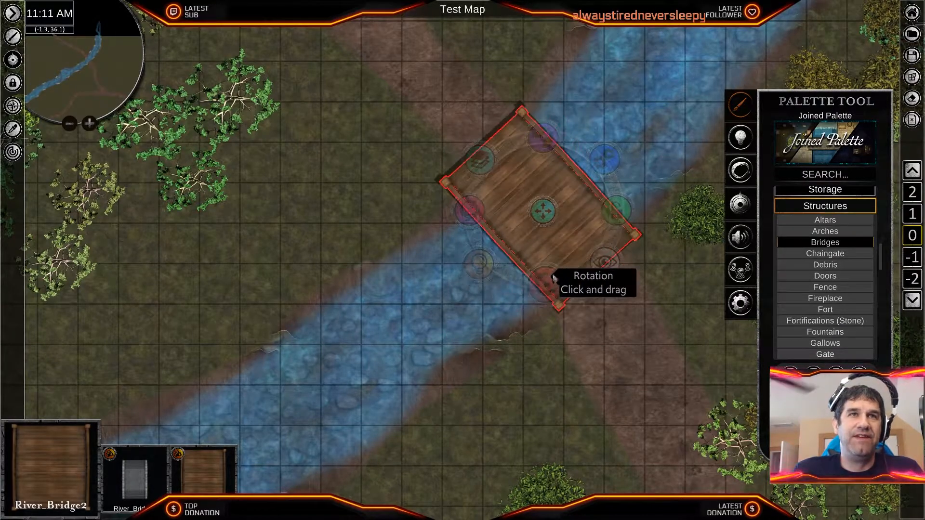
- Fine-tune the bridge's rotation and position so its ends meet the dirt road on both banks, then deselect it
drag(539, 282, 542, 282)
drag(543, 219, 544, 224)
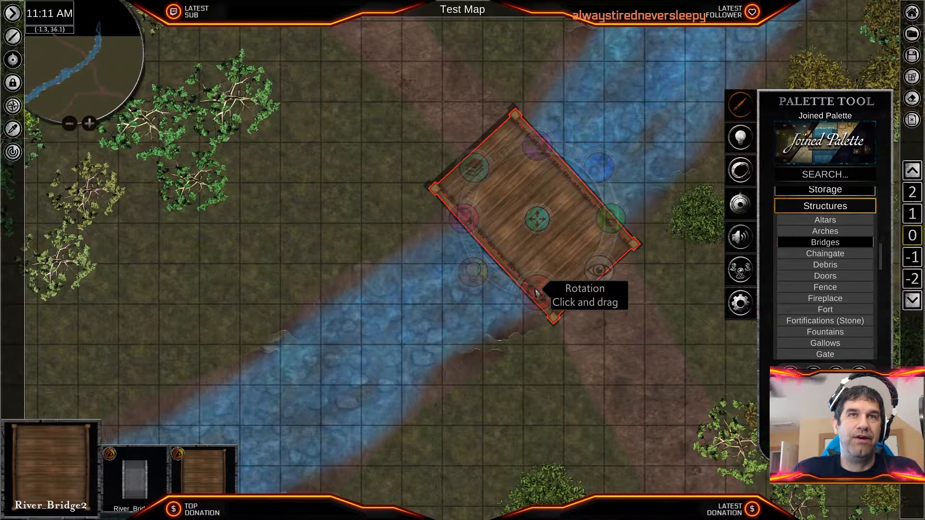
drag(538, 292, 542, 291)
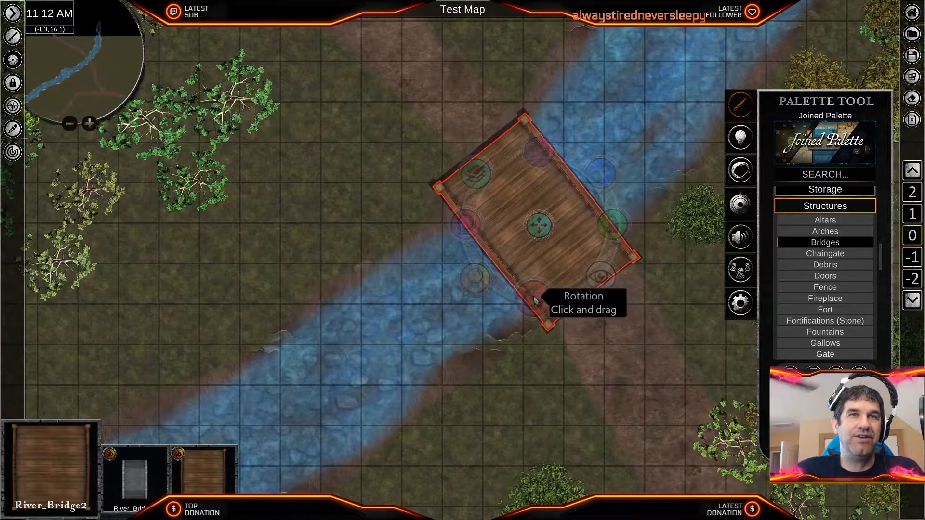
drag(539, 225, 541, 220)
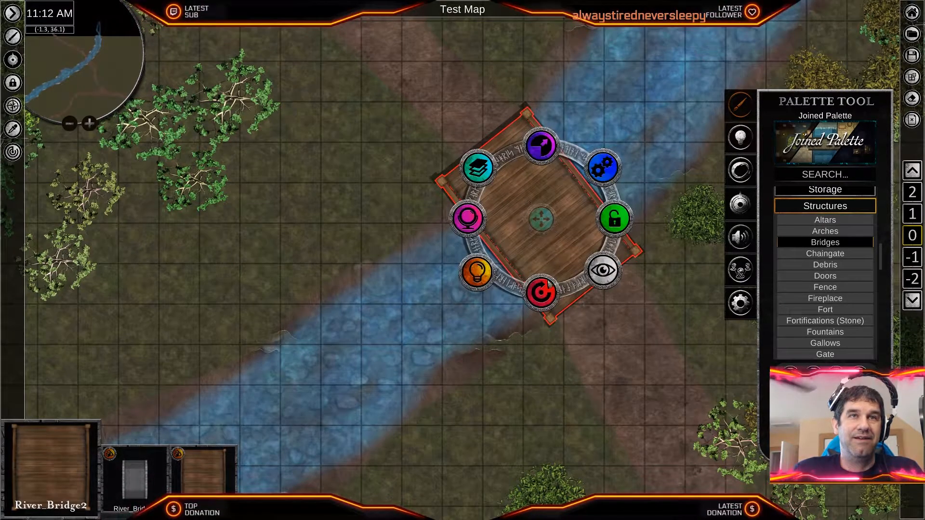
drag(543, 294, 544, 295)
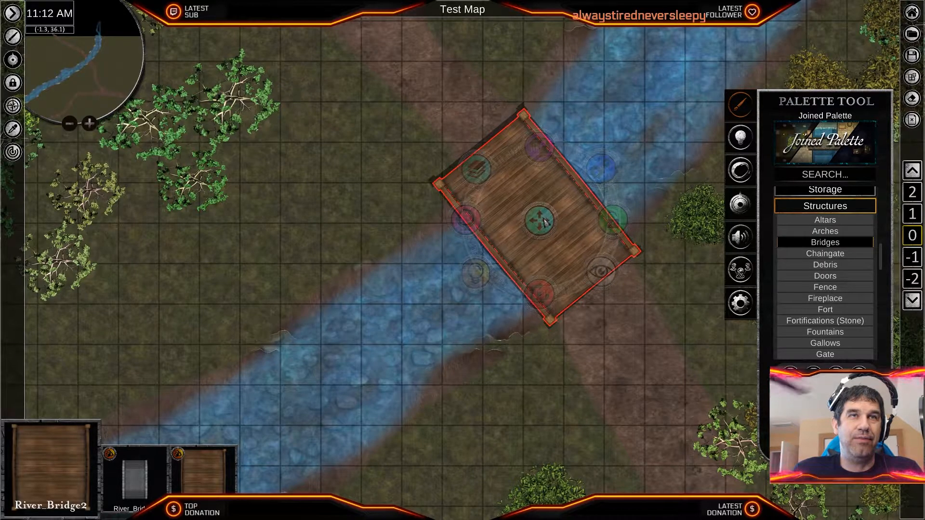
click(601, 361)
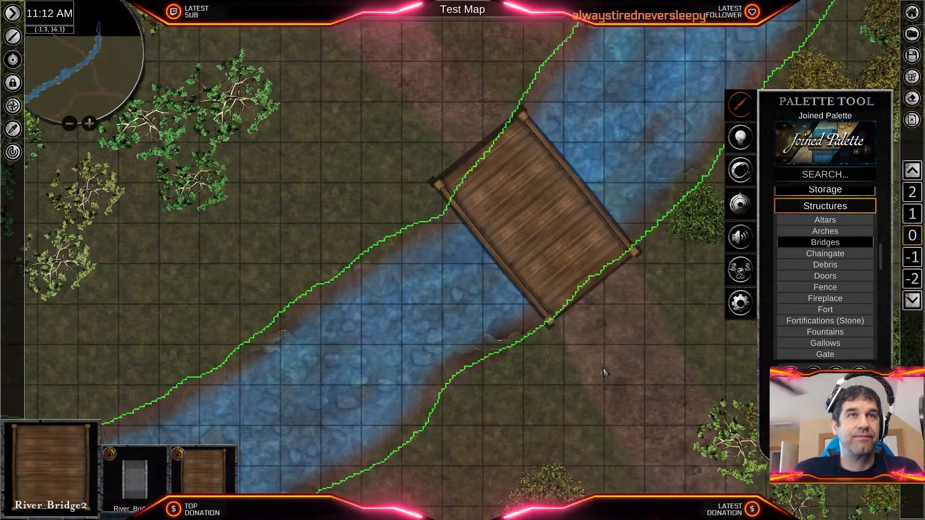
- Inspect the finished bridge up close, including its railings, both road ends and the stream and muddy banks beside it
scroll(601, 362, down, 3)
scroll(600, 362, up, 6)
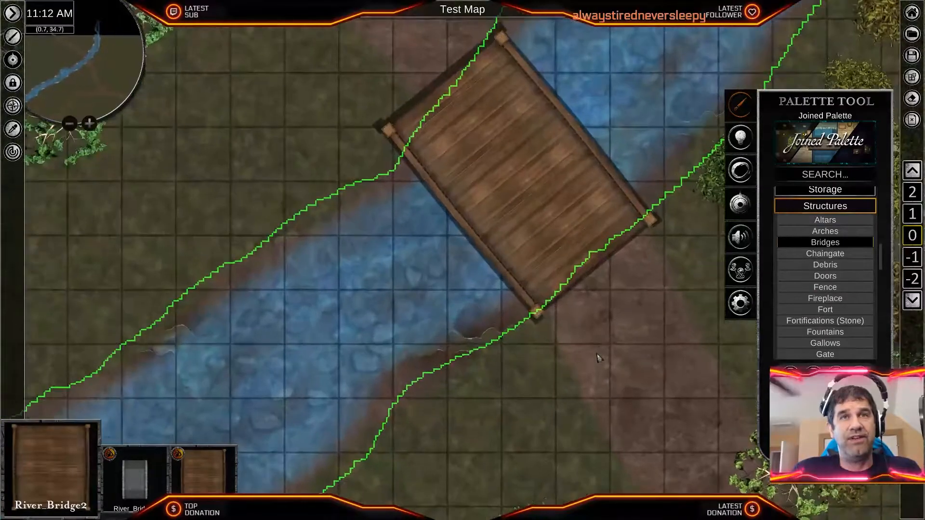
scroll(595, 362, down, 3)
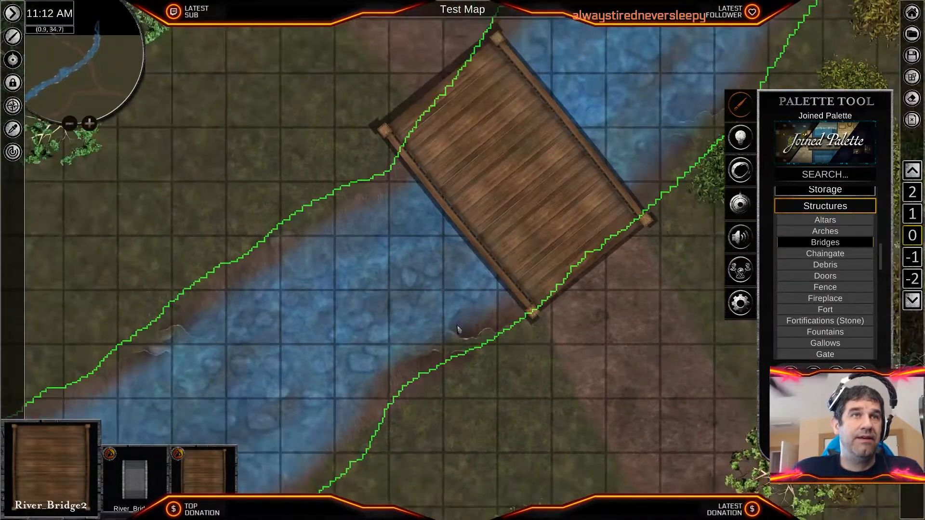
scroll(460, 330, up, 2)
scroll(414, 294, down, 3)
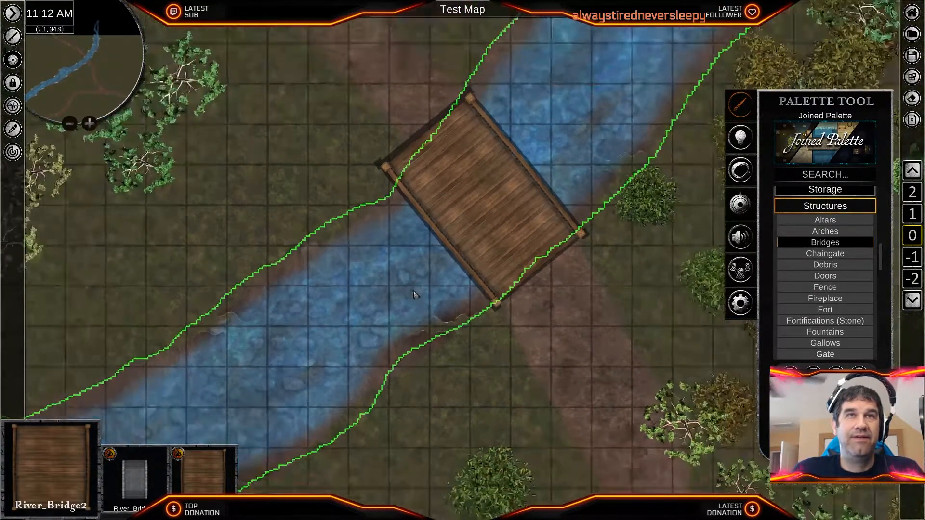
scroll(430, 240, up, 5)
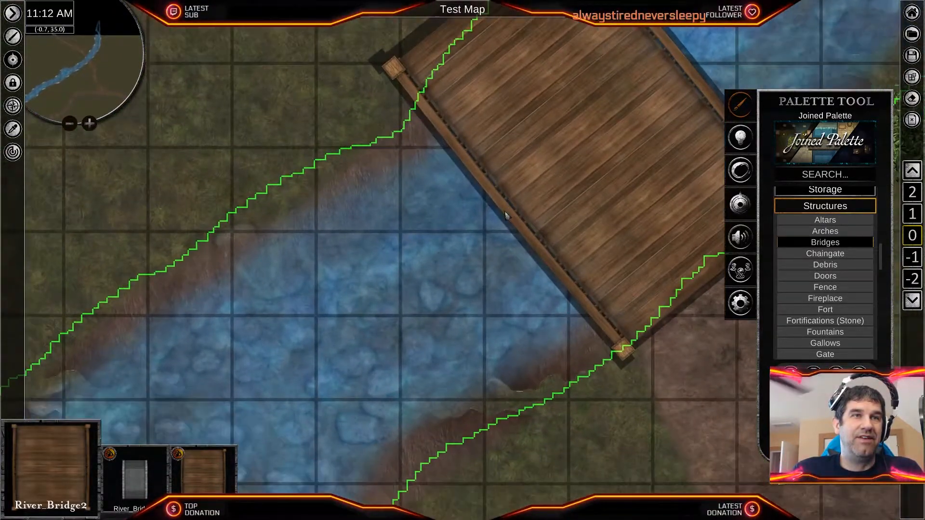
middle_drag(505, 215, 508, 226)
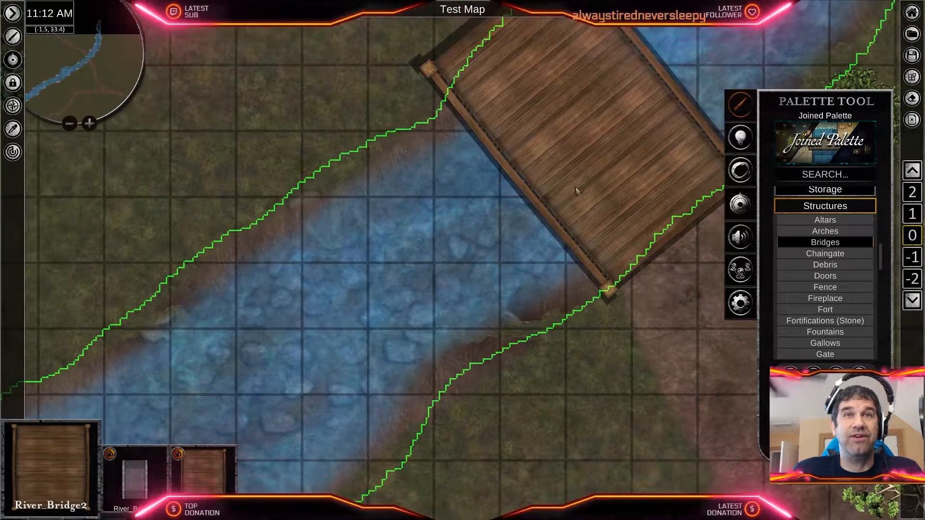
middle_drag(576, 192, 386, 372)
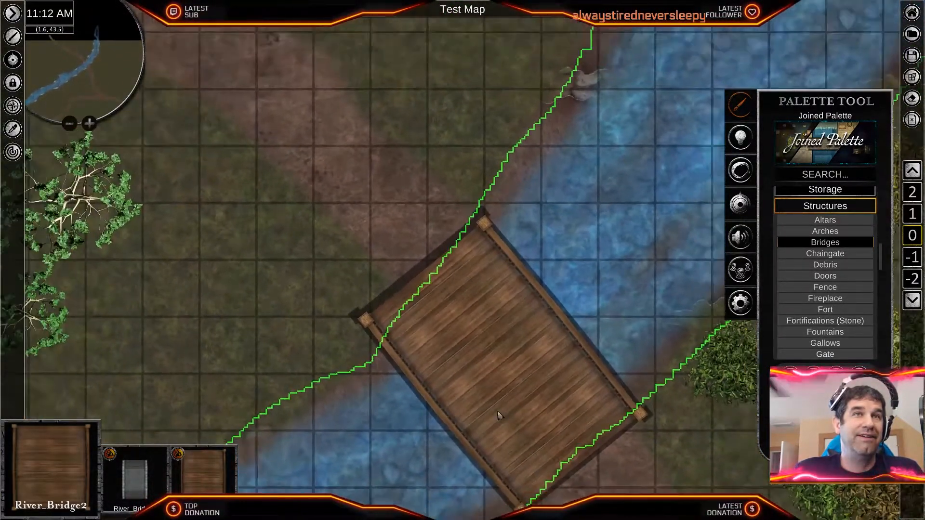
scroll(499, 415, up, 3)
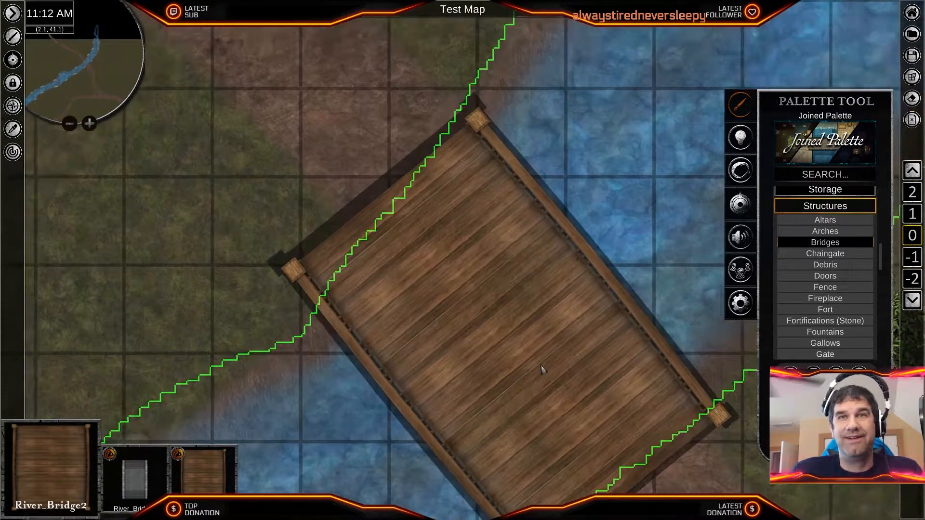
scroll(541, 366, down, 2)
middle_drag(510, 351, 451, 318)
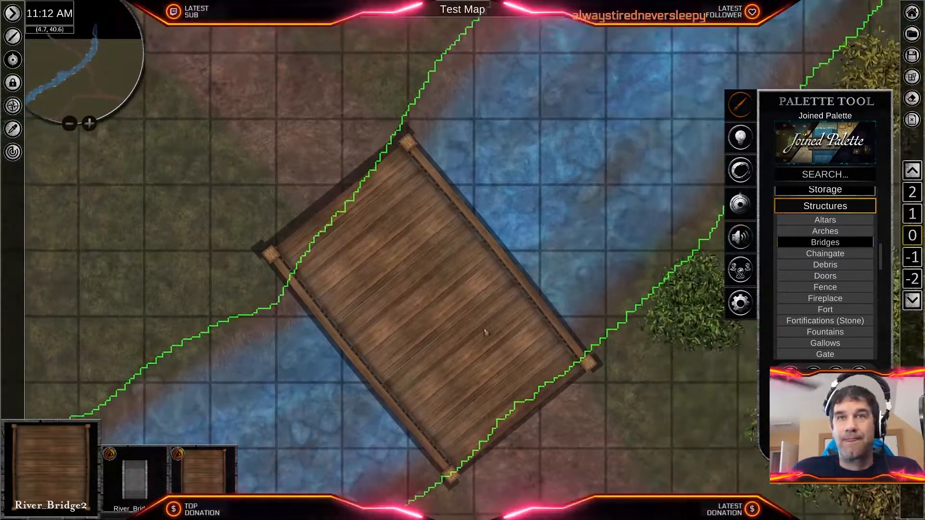
- Look through the palette's Structures categories for building options to use in the large eastern forest clearing
scroll(621, 386, down, 2)
middle_drag(621, 386, 289, 299)
scroll(568, 347, down, 3)
middle_drag(545, 319, 144, 301)
middle_drag(613, 303, 349, 319)
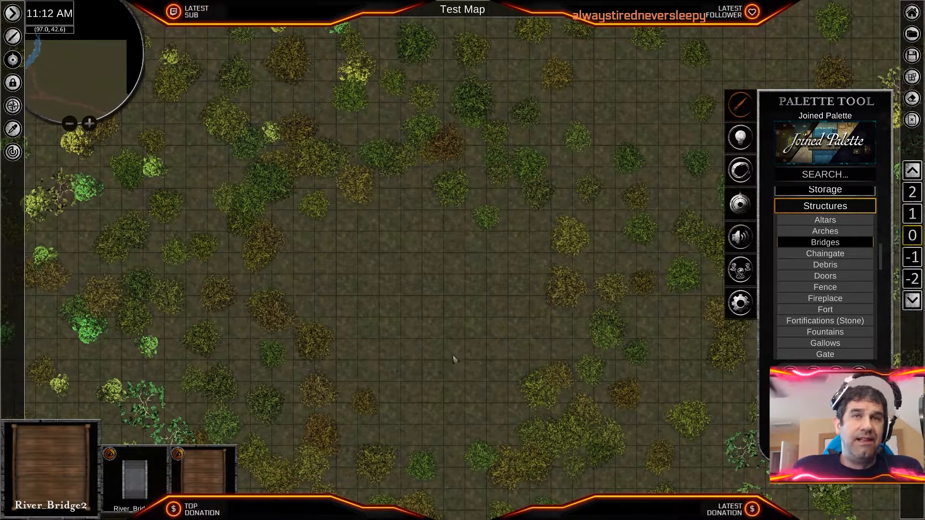
scroll(815, 308, up, 5)
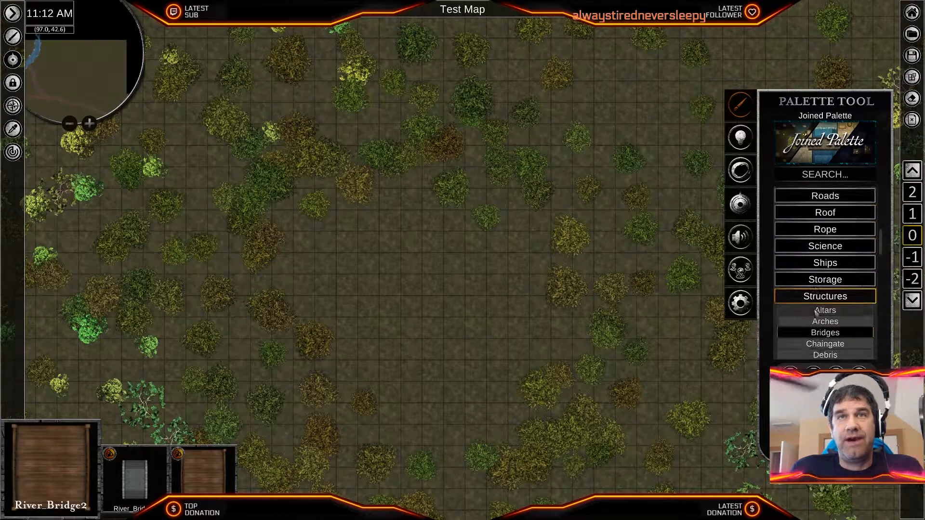
scroll(815, 313, down, 5)
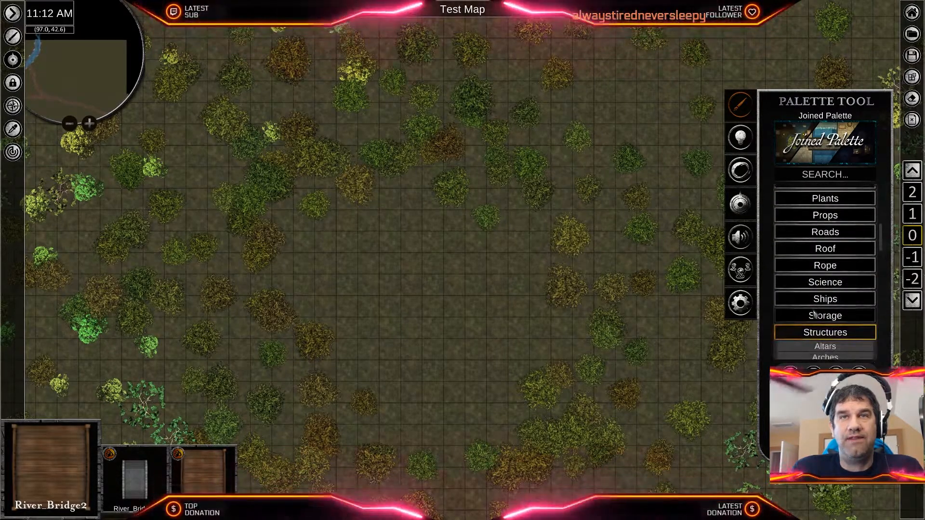
scroll(814, 314, down, 6)
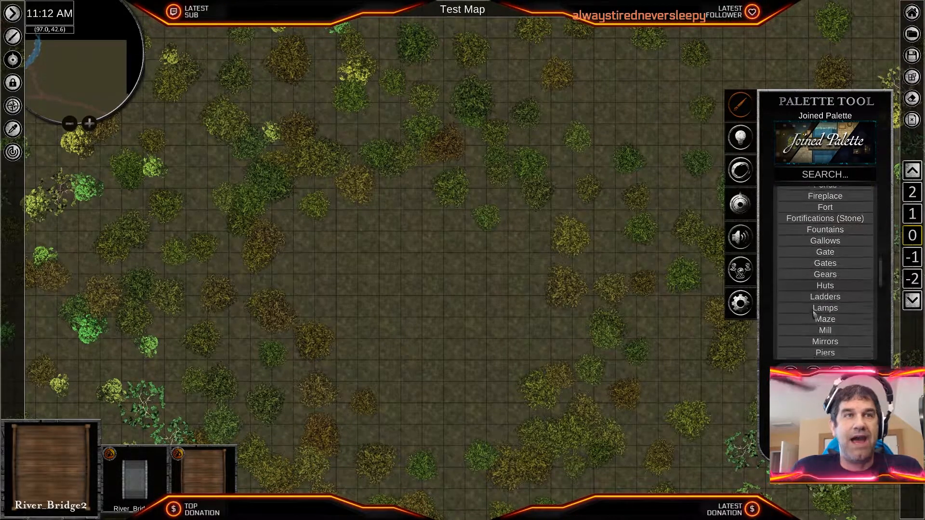
scroll(812, 314, down, 5)
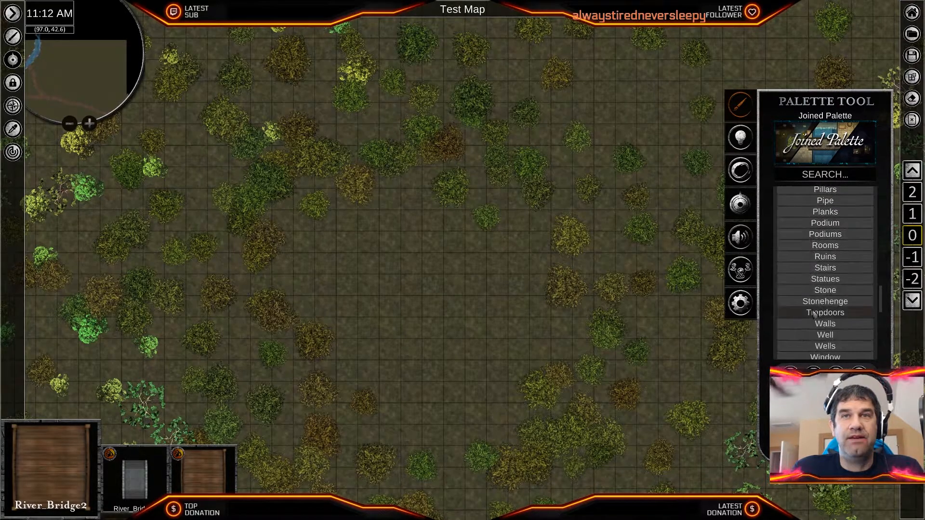
scroll(813, 314, up, 6)
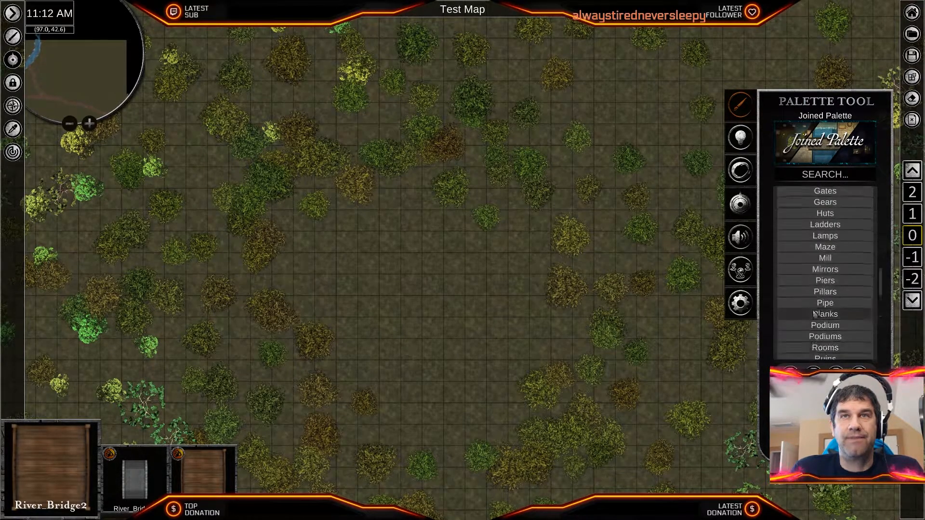
scroll(816, 308, down, 5)
scroll(813, 308, up, 6)
scroll(812, 307, up, 3)
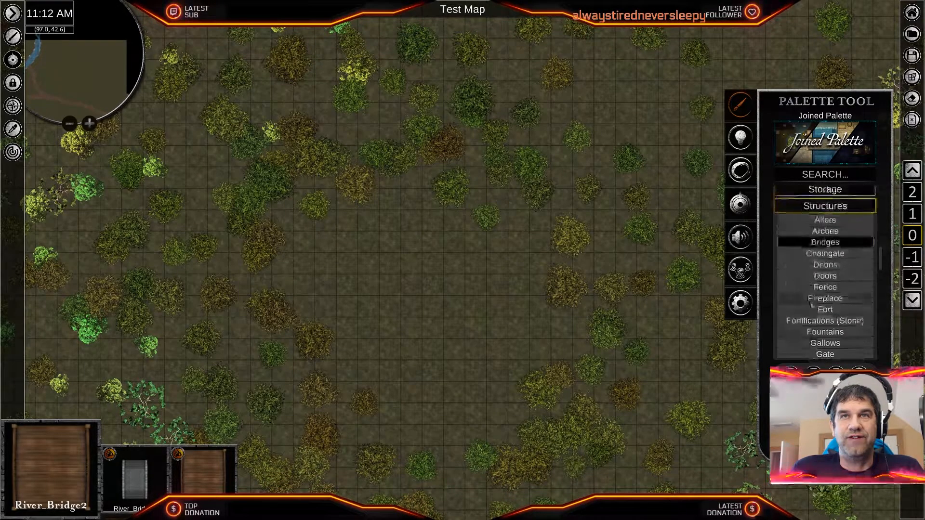
- Close the Structures category and display the Grass tiles of the Terrain category
click(828, 209)
scroll(839, 293, down, 2)
click(825, 257)
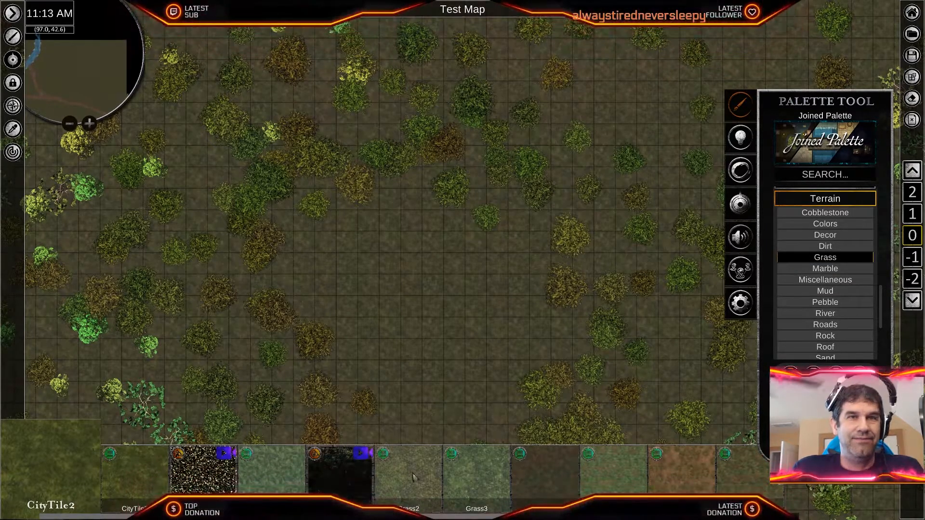
- Try a rectangular patch of Grass3 terrain in the middle of the forest clearing and undo it
click(487, 481)
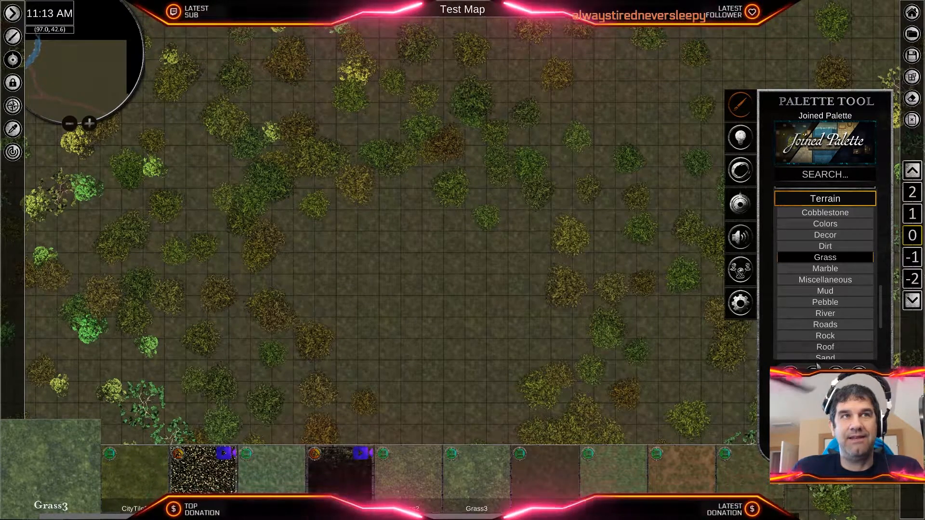
drag(293, 197, 576, 386)
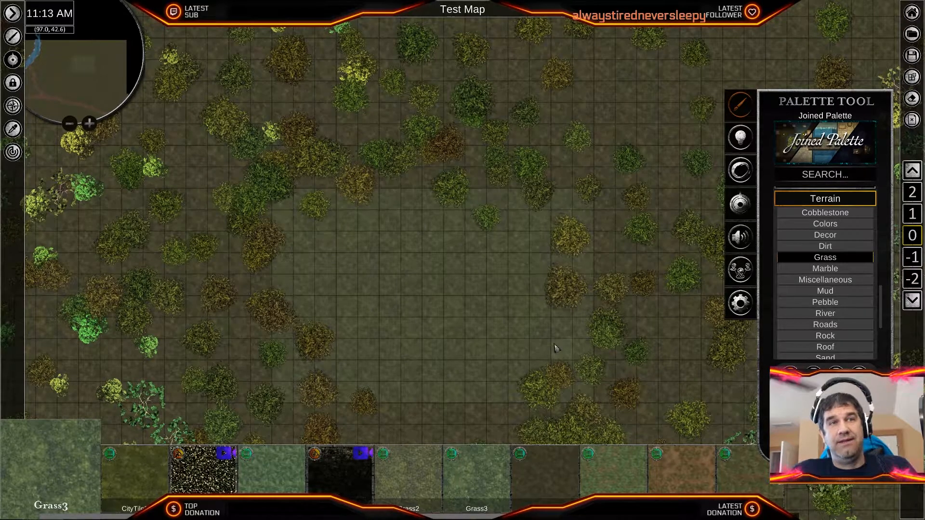
key(ctrl+z)
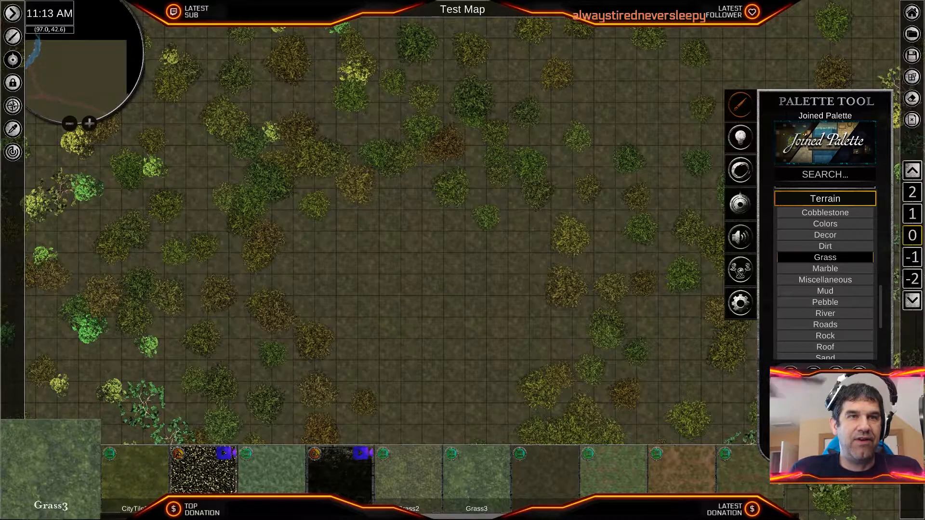
- Choose the plain Grass terrain tile for painting in the forest clearing
click(290, 472)
scroll(438, 342, up, 3)
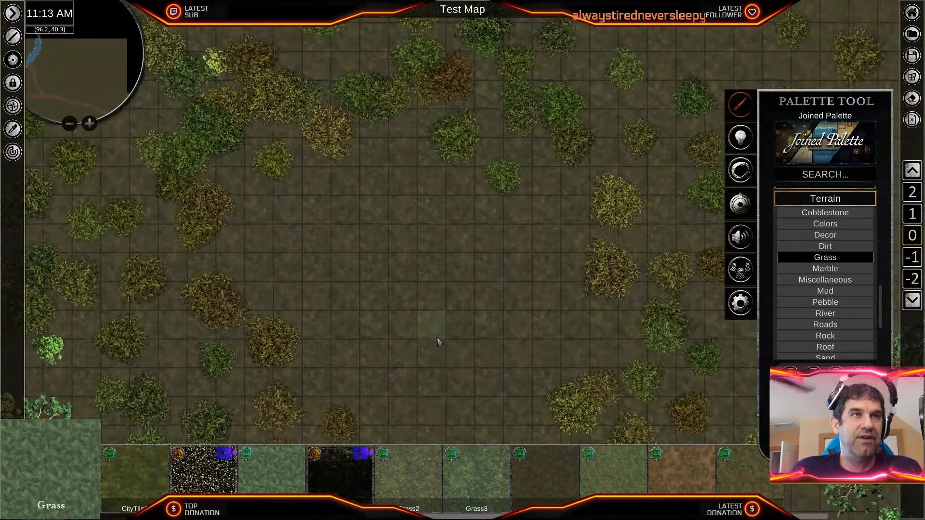
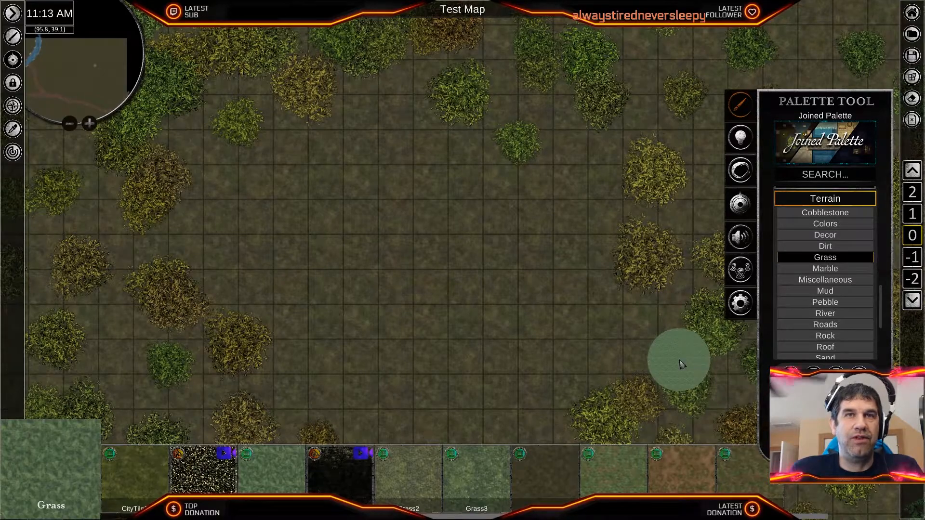
- Paint Grass terrain across the open middle of the forest clearing up to the surrounding bushes, with a narrow strip running north
middle_drag(342, 261, 474, 275)
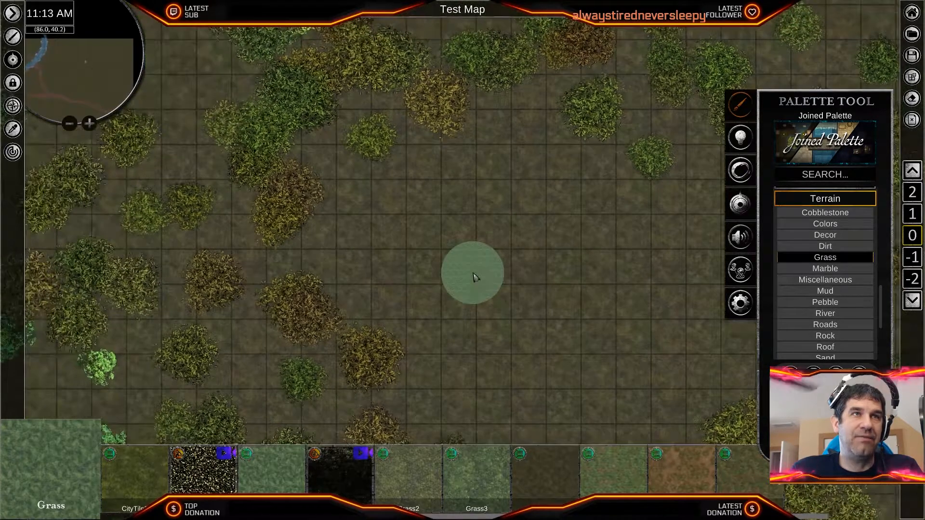
mouse_move(534, 260)
mouse_down()
mouse_move(536, 293)
mouse_move(530, 118)
mouse_move(517, 117)
mouse_move(454, 165)
mouse_move(414, 168)
mouse_move(386, 195)
mouse_move(344, 208)
mouse_move(343, 240)
mouse_move(324, 256)
mouse_move(336, 294)
mouse_move(381, 305)
mouse_move(425, 345)
mouse_move(412, 383)
mouse_move(418, 411)
mouse_move(540, 416)
mouse_move(554, 380)
mouse_move(463, 366)
mouse_move(482, 318)
mouse_move(417, 305)
mouse_move(347, 234)
mouse_move(448, 287)
mouse_move(433, 203)
mouse_move(474, 171)
mouse_move(547, 140)
mouse_move(611, 148)
mouse_move(611, 178)
mouse_move(624, 190)
mouse_move(634, 56)
mouse_move(648, 98)
mouse_move(696, 154)
mouse_move(708, 376)
mouse_move(674, 415)
mouse_move(578, 424)
mouse_move(597, 397)
mouse_move(578, 380)
mouse_move(626, 357)
mouse_move(542, 322)
mouse_move(576, 186)
mouse_move(675, 212)
mouse_move(593, 270)
mouse_up()
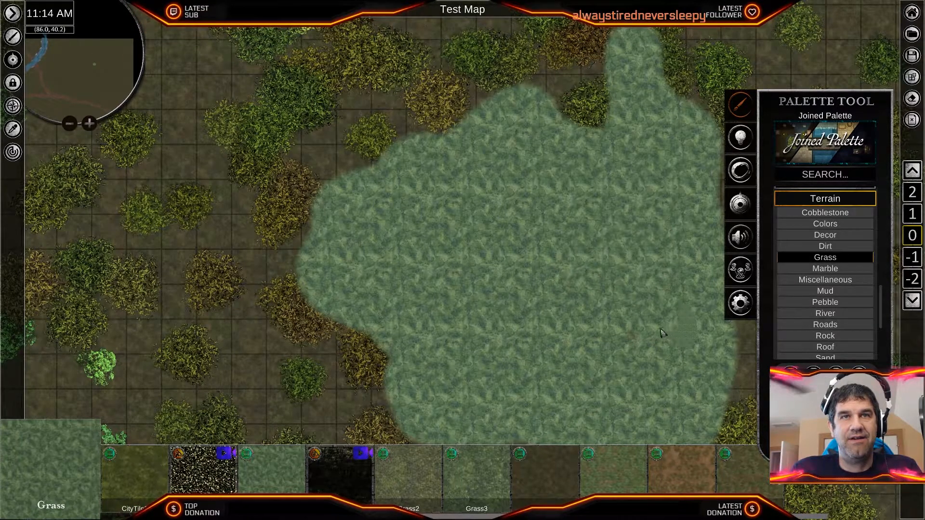
mouse_move(660, 362)
right_down()
mouse_move(635, 340)
mouse_move(554, 323)
mouse_move(424, 268)
mouse_move(355, 302)
right_up()
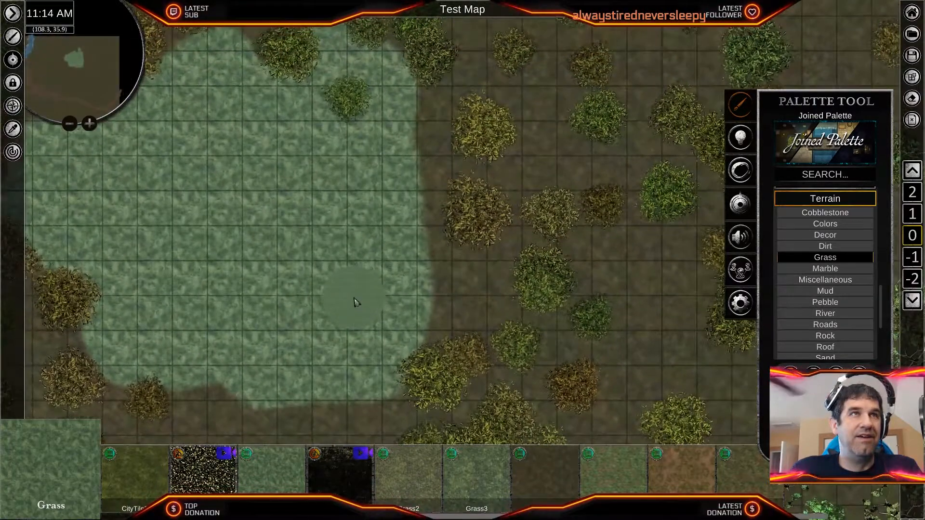
mouse_move(409, 219)
mouse_down()
mouse_move(388, 344)
mouse_move(324, 371)
mouse_up()
right_drag(324, 371, 408, 241)
scroll(409, 244, down, 4)
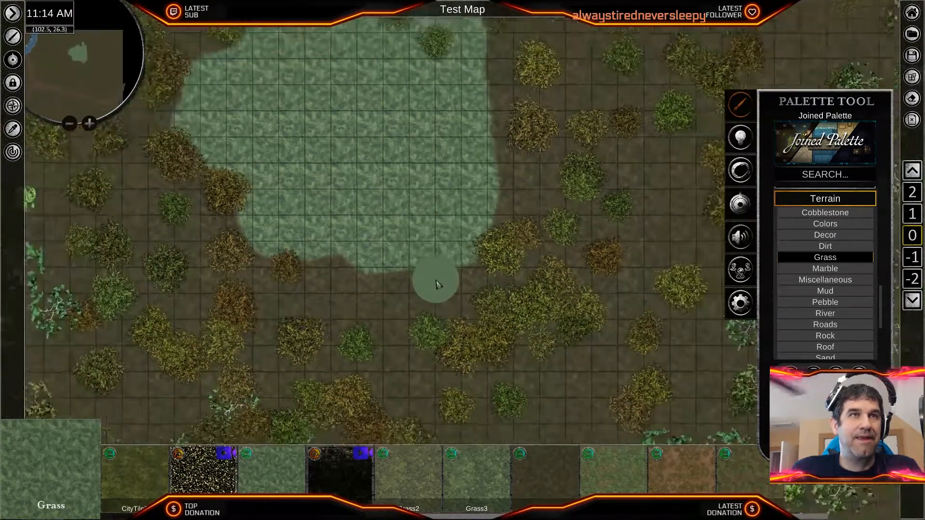
right_drag(408, 204, 399, 296)
scroll(398, 297, down, 3)
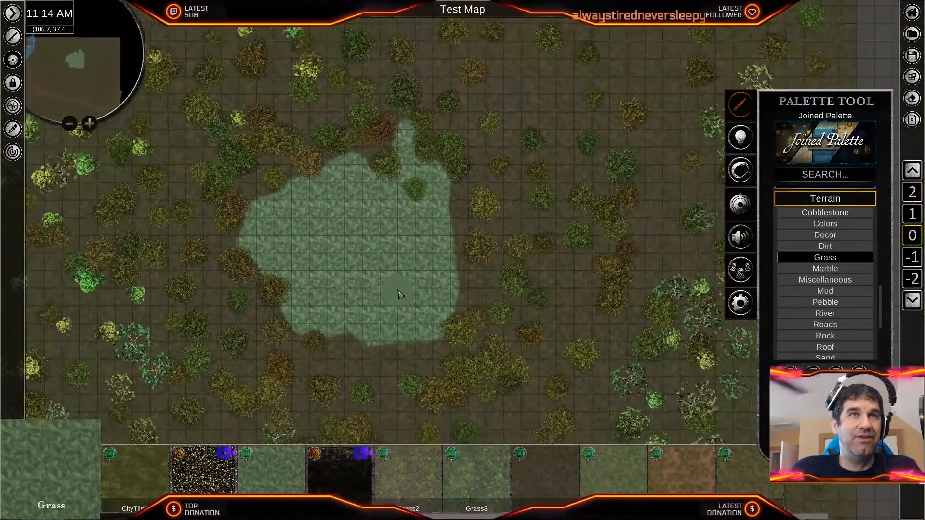
- Extend the painted Grass terrain along the clearing's southern and eastern edges, including a short passage leading south between the bushes
scroll(399, 301, up, 2)
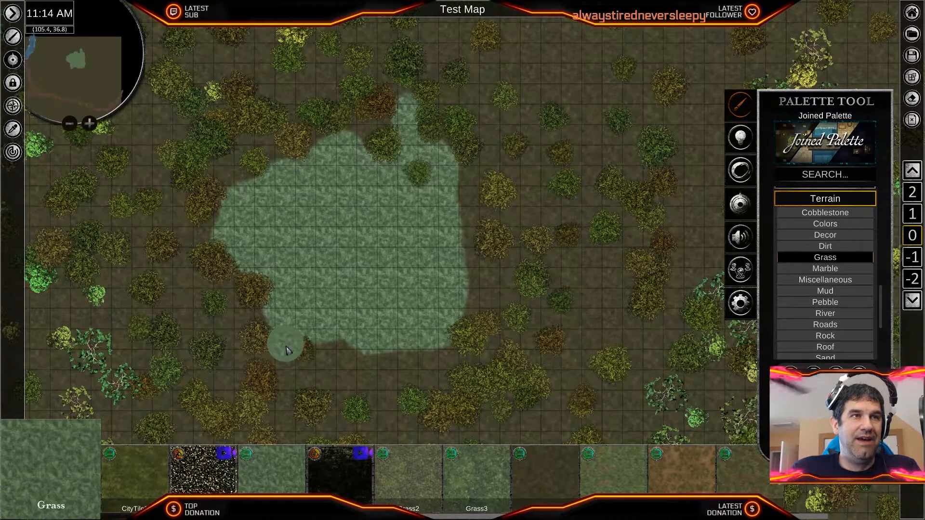
mouse_move(300, 380)
mouse_down()
mouse_move(374, 400)
mouse_move(393, 430)
mouse_up()
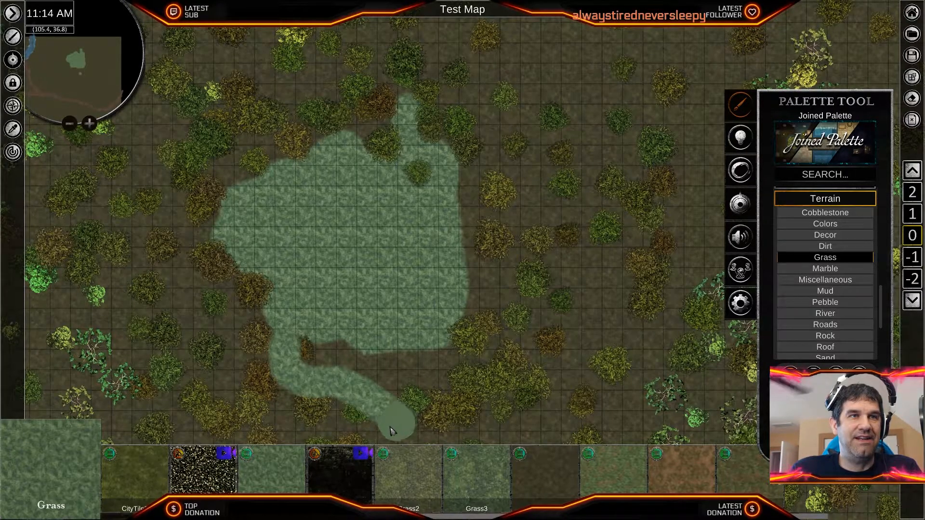
mouse_move(381, 372)
mouse_down()
mouse_move(383, 388)
mouse_move(445, 384)
mouse_up()
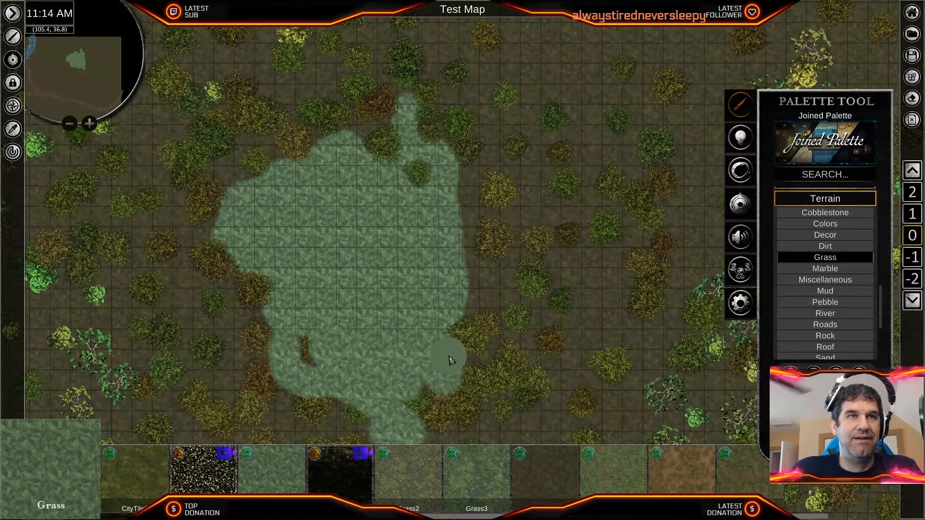
drag(476, 342, 485, 326)
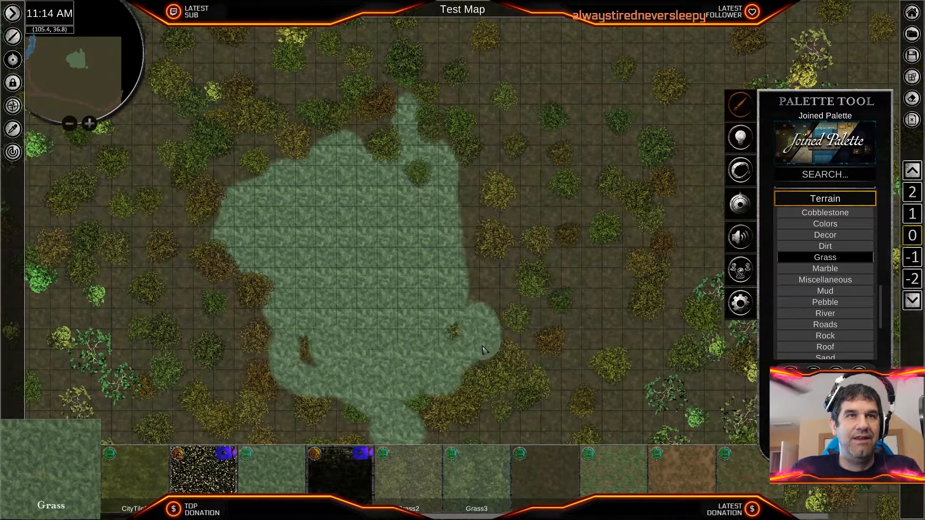
mouse_move(494, 308)
mouse_down()
mouse_move(504, 274)
mouse_move(499, 267)
mouse_move(476, 283)
mouse_move(470, 235)
mouse_move(483, 205)
mouse_up()
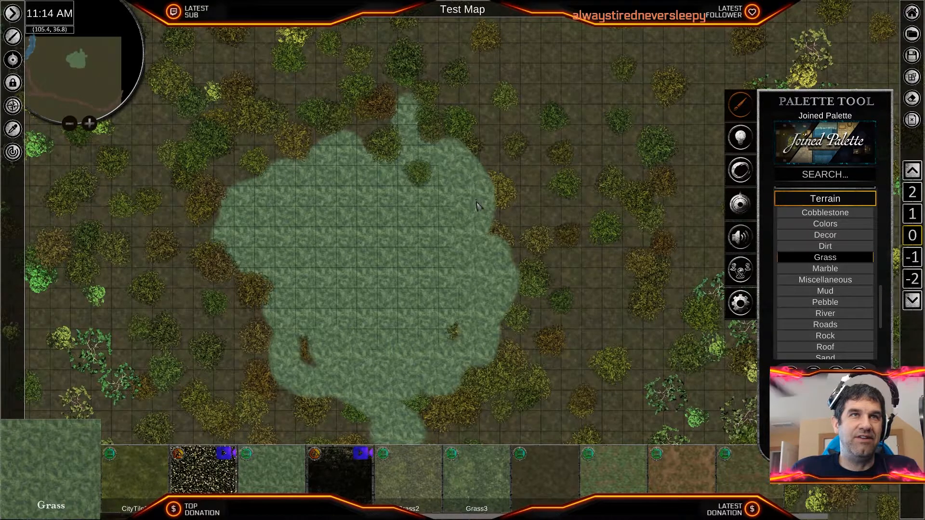
drag(484, 230, 440, 296)
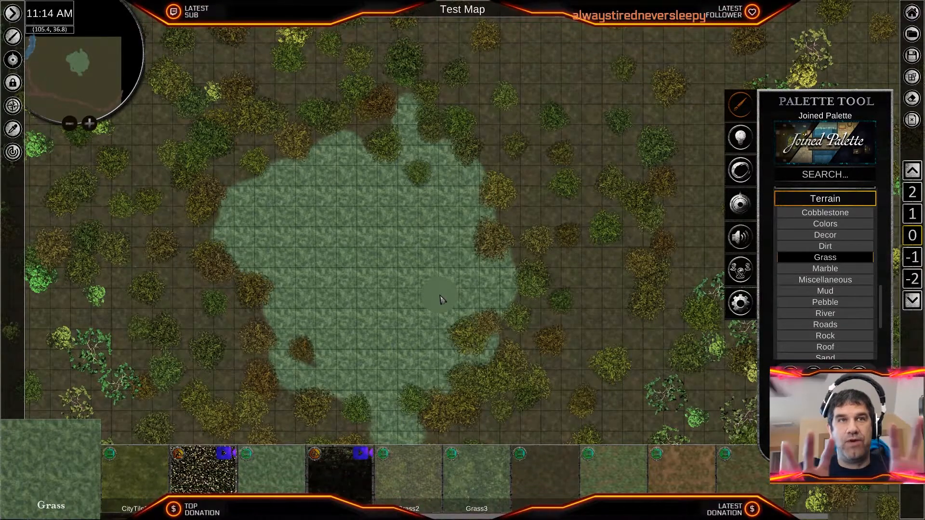
- Adjust the brightness of the clearing's Grass terrain and raise its saturation to about 57.54
scroll(383, 332, up, 2)
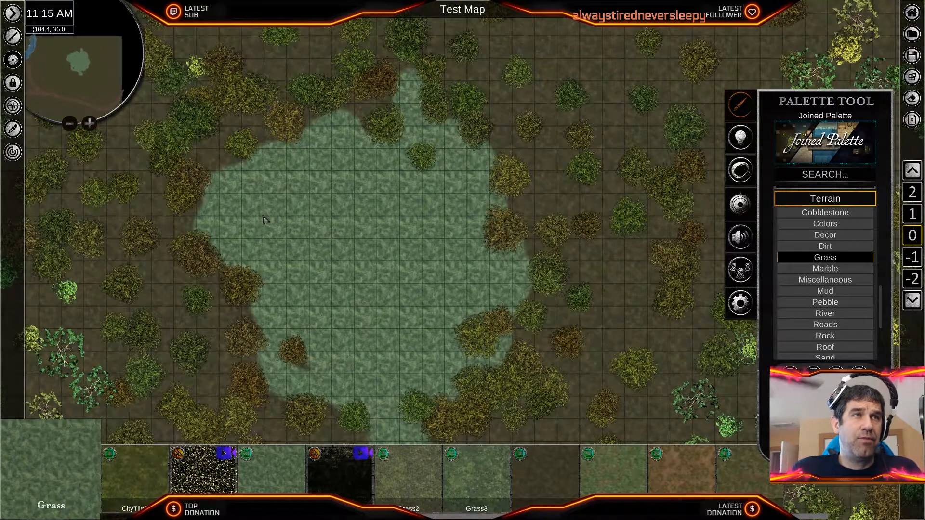
drag(258, 207, 449, 263)
click(429, 201)
click(441, 242)
click(427, 302)
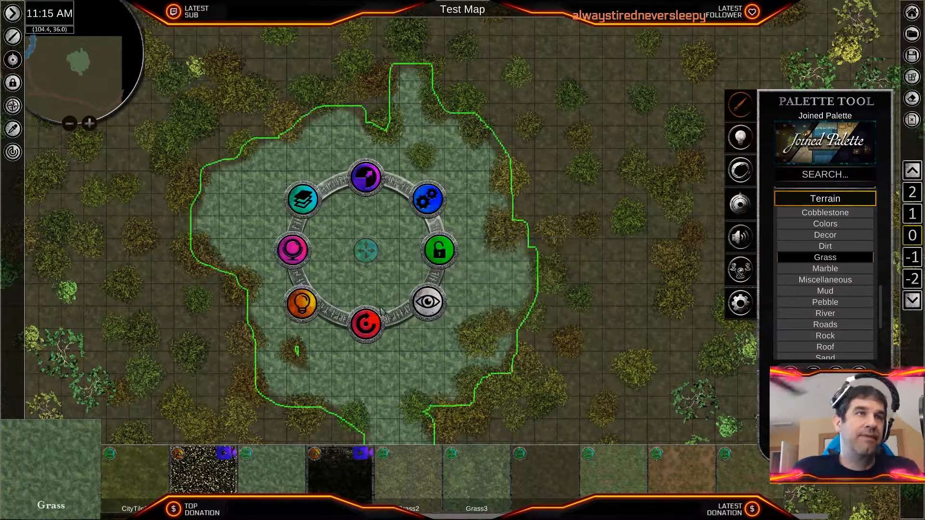
click(292, 252)
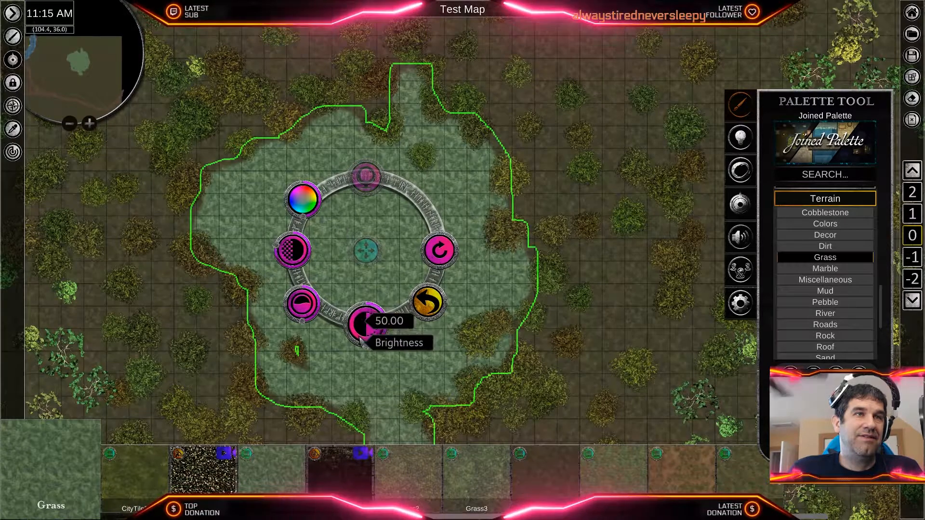
drag(367, 345, 369, 344)
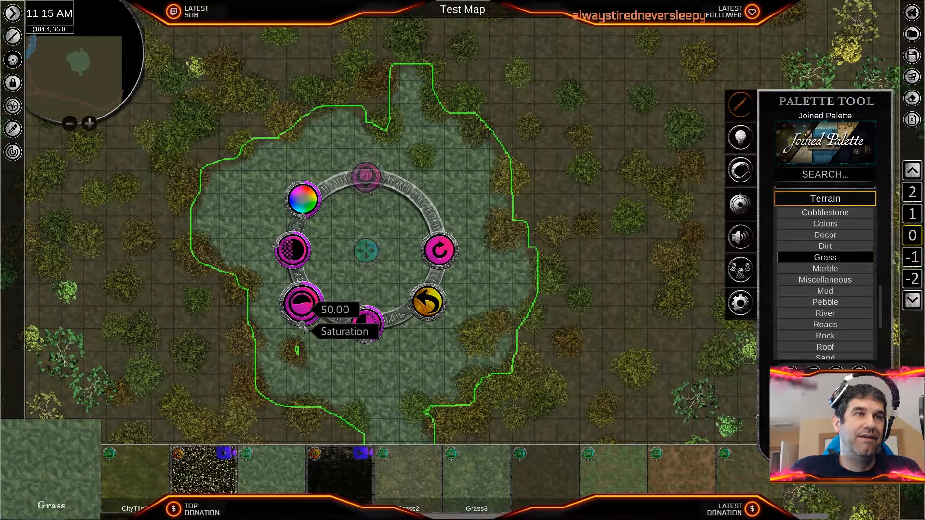
drag(302, 327, 296, 330)
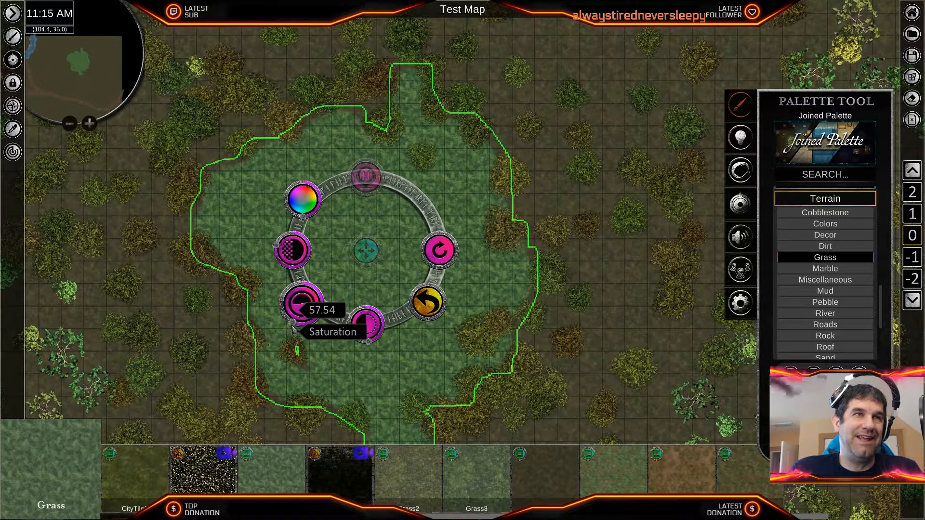
scroll(332, 289, up, 2)
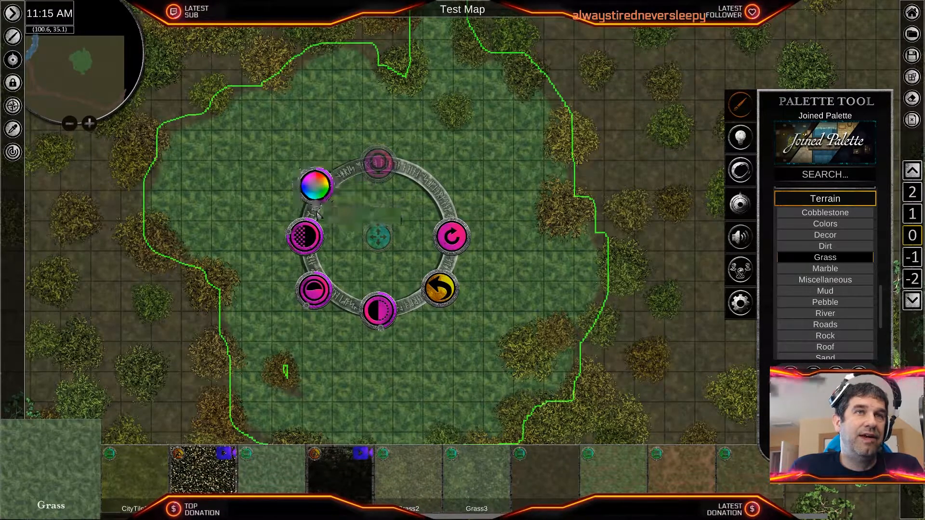
scroll(496, 357, down, 2)
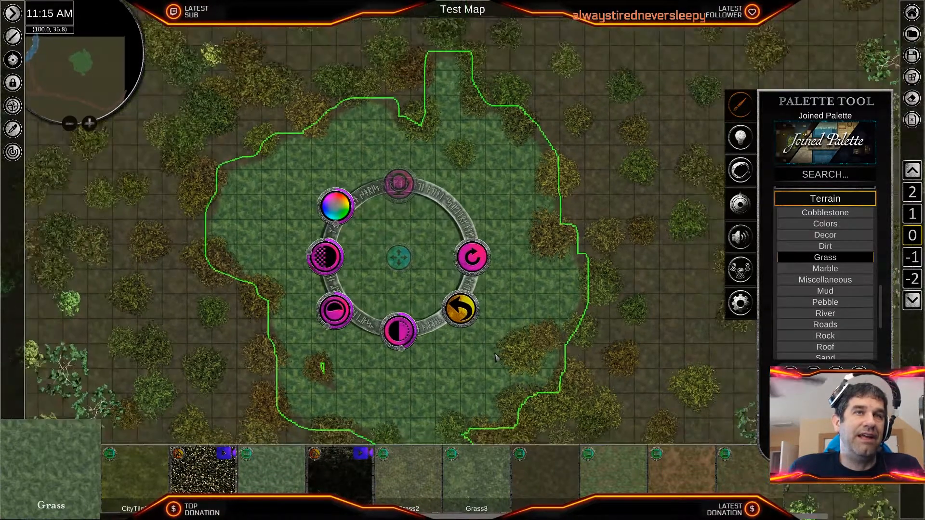
right_click(428, 366)
- Paint a rounded patch of VillageTile8 terrain over the eastern edge of the clearing's green grass
scroll(385, 339, up, 6)
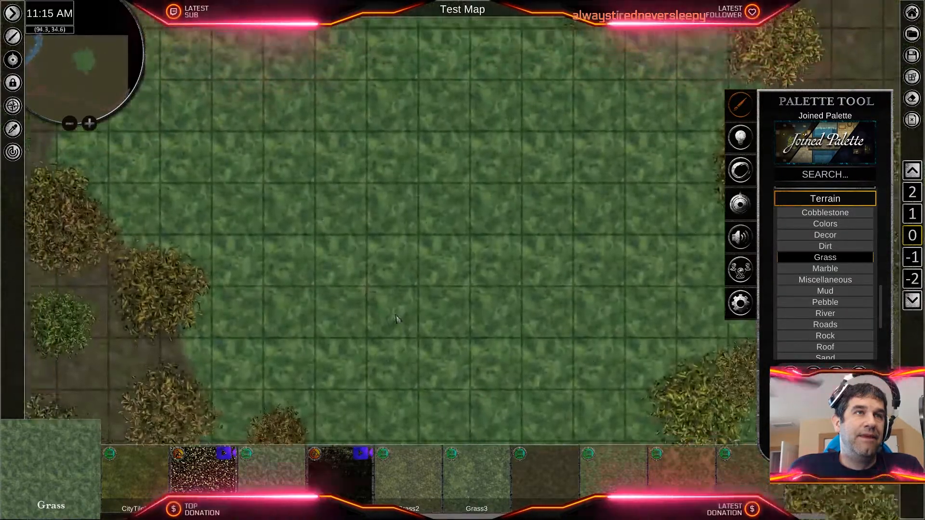
middle_drag(396, 319, 138, 225)
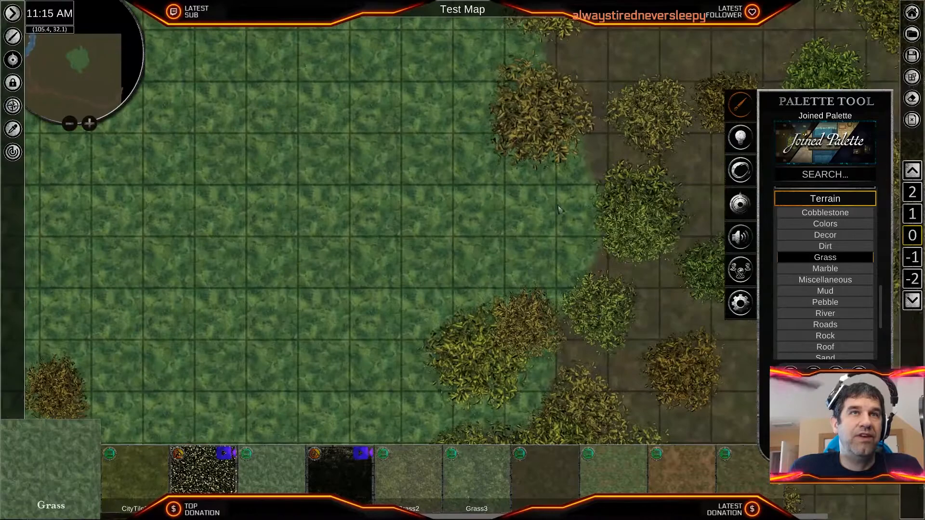
scroll(497, 215, down, 3)
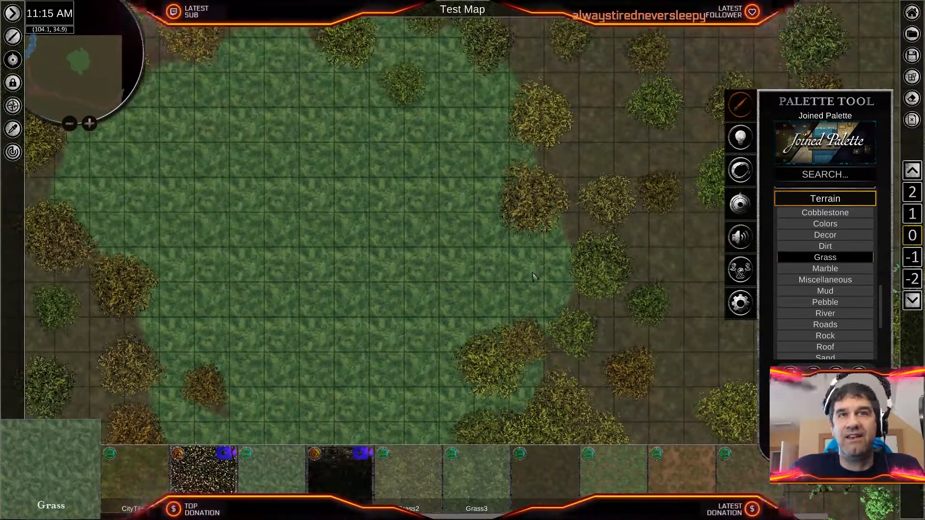
click(824, 247)
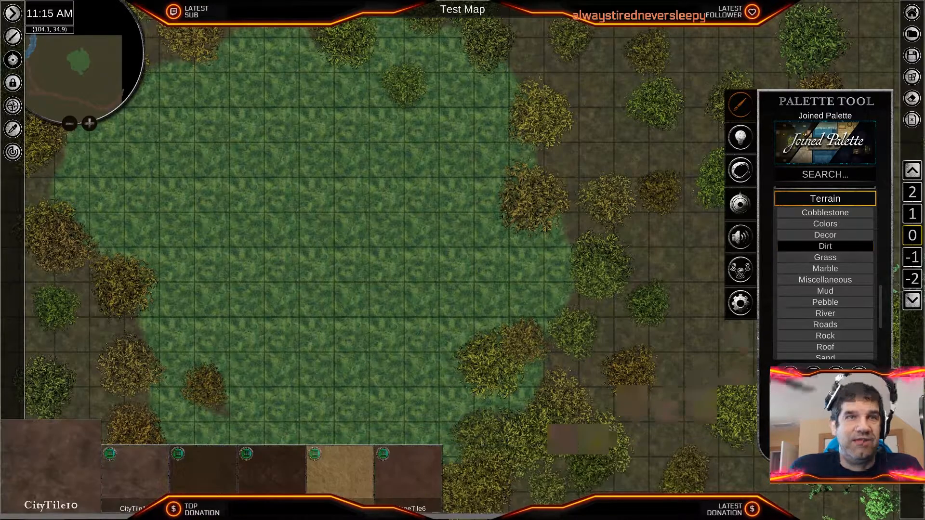
click(826, 257)
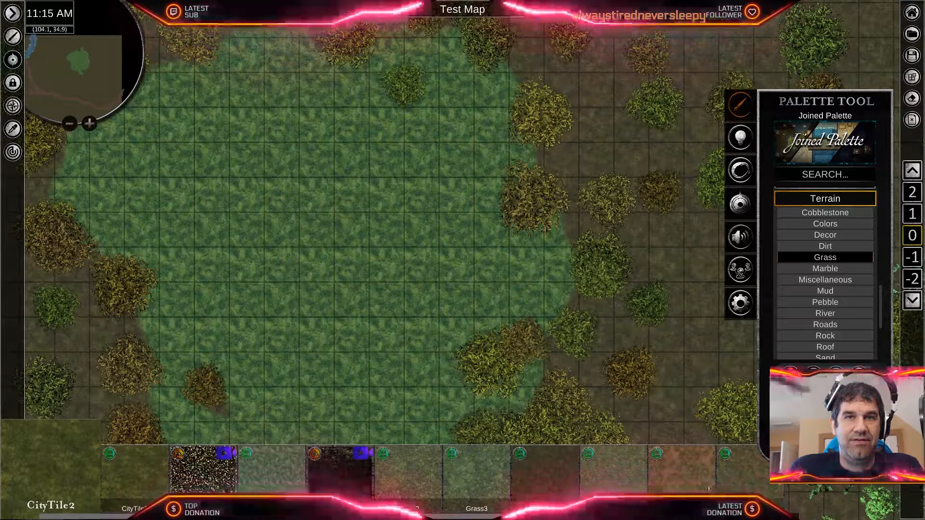
click(682, 474)
scroll(447, 343, up, 2)
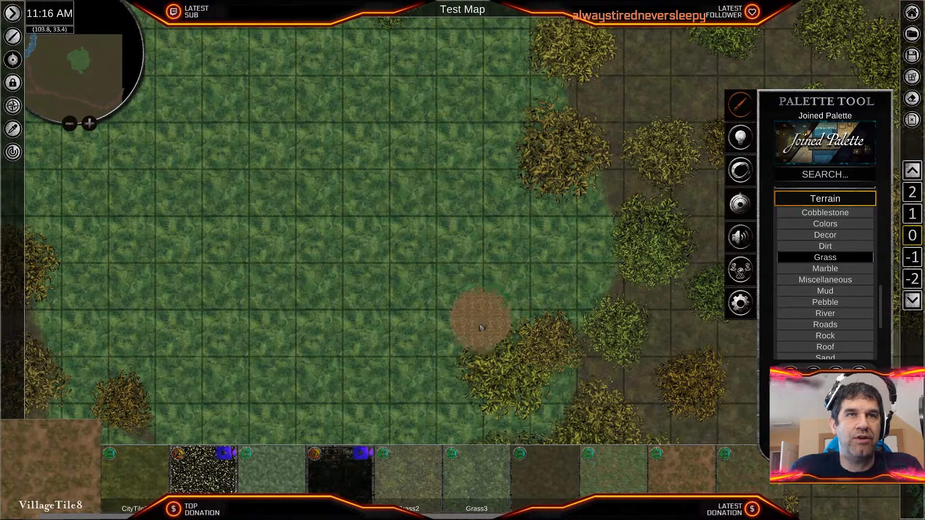
mouse_move(516, 318)
mouse_down()
mouse_move(615, 303)
mouse_move(629, 253)
mouse_move(636, 154)
mouse_move(597, 145)
mouse_move(559, 115)
mouse_move(563, 94)
mouse_move(471, 115)
mouse_move(456, 157)
mouse_move(474, 166)
mouse_move(421, 190)
mouse_move(421, 264)
mouse_move(446, 322)
mouse_move(442, 254)
mouse_move(485, 250)
mouse_move(522, 284)
mouse_move(532, 212)
mouse_move(553, 274)
mouse_move(580, 208)
mouse_move(589, 294)
mouse_up()
scroll(559, 278, down, 3)
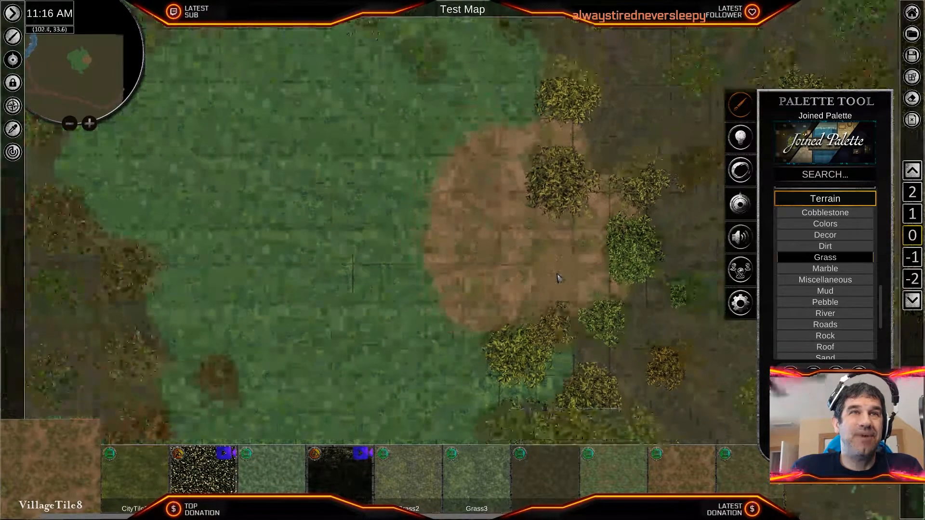
scroll(530, 269, up, 2)
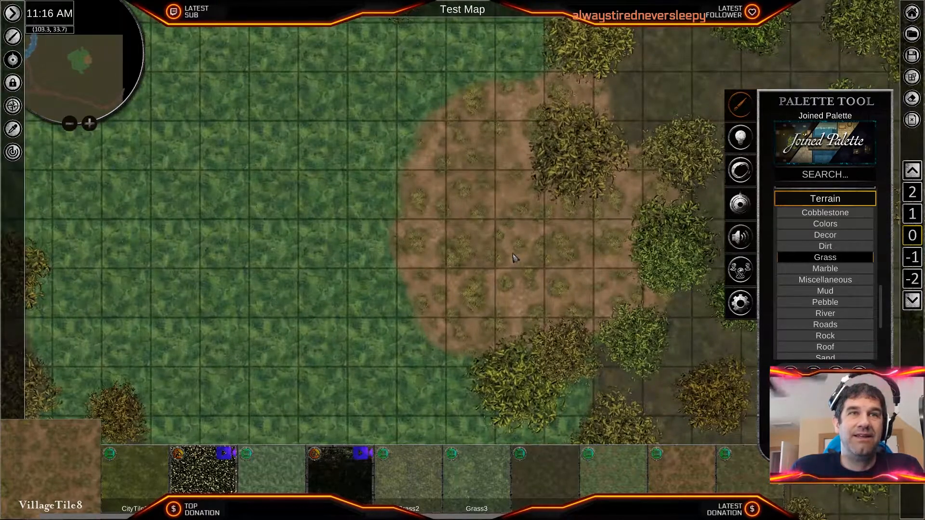
- Adjust the brightness of the VillageTile8 patch and set its saturation to about 53.11
right_click(513, 258)
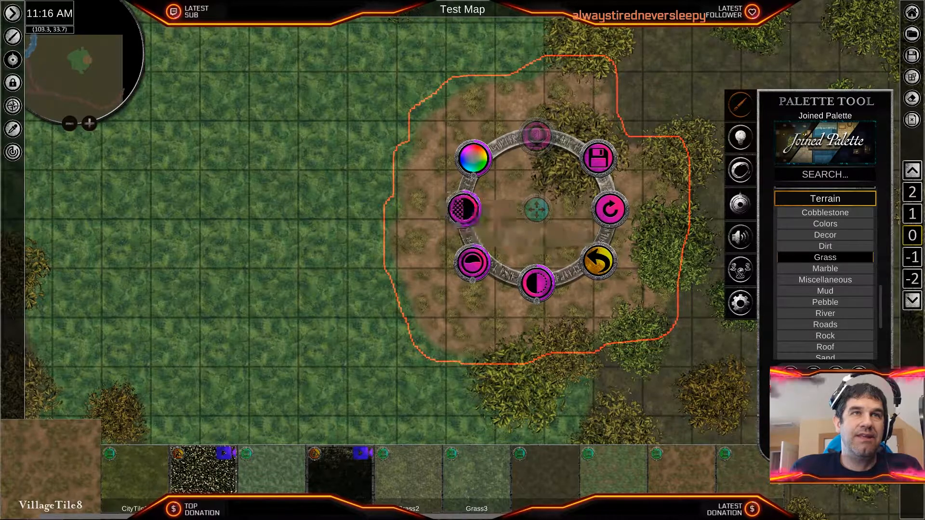
drag(538, 307, 541, 307)
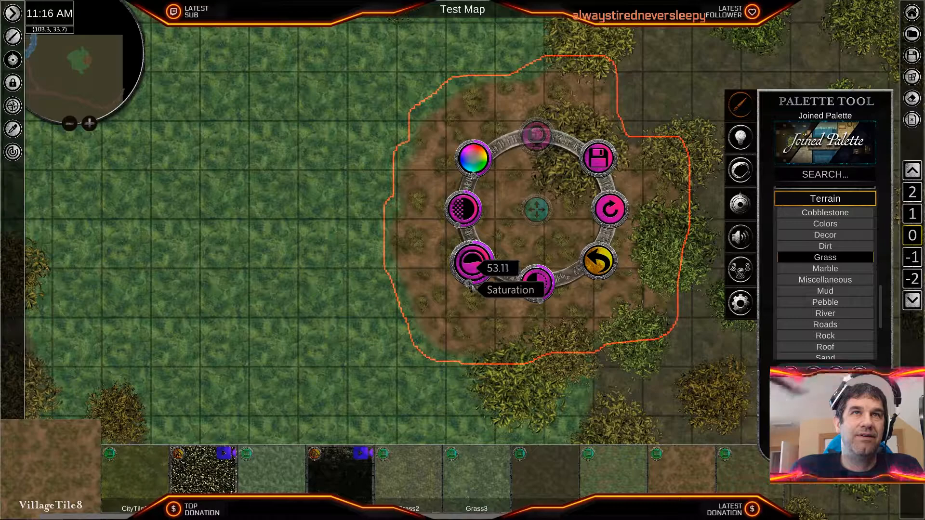
right_click(431, 318)
right_click(430, 318)
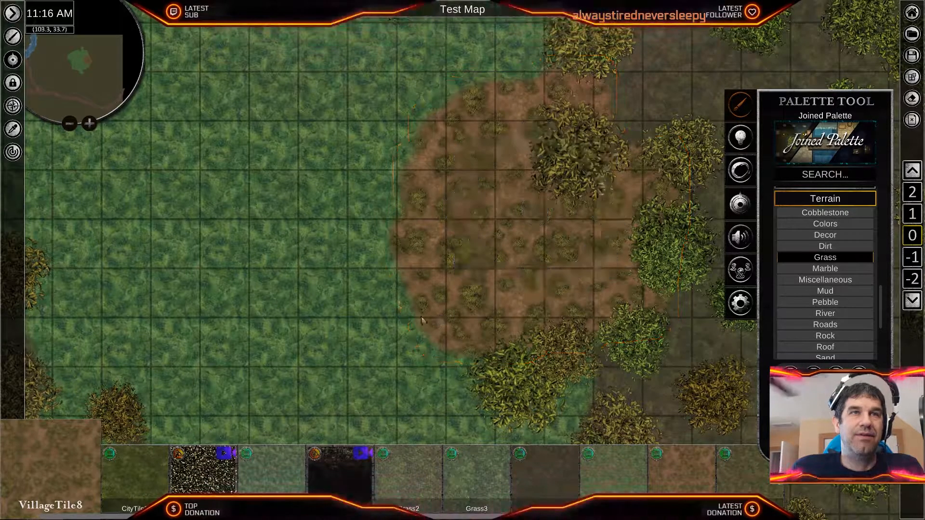
scroll(376, 306, down, 3)
scroll(382, 285, up, 4)
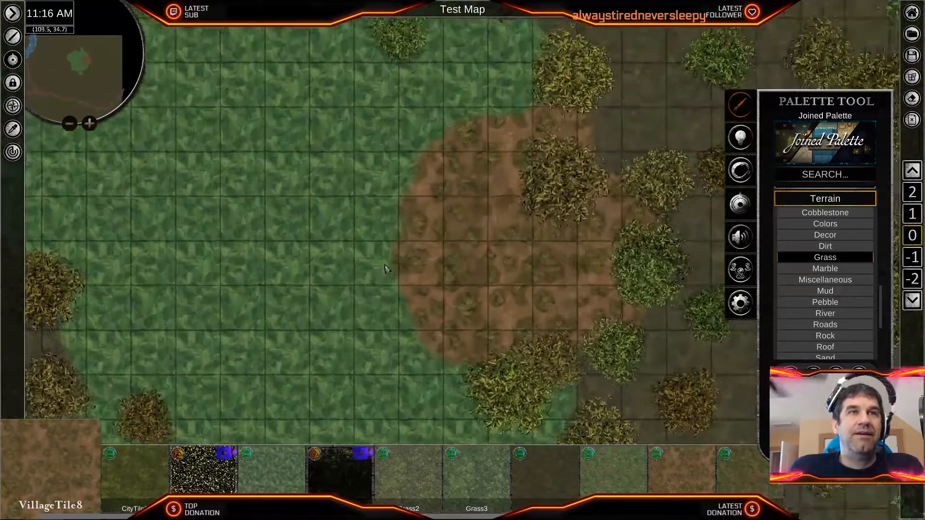
- Browse the Structures assets, including the Huts and Fort categories, for something to place in the clearing
scroll(818, 309, up, 3)
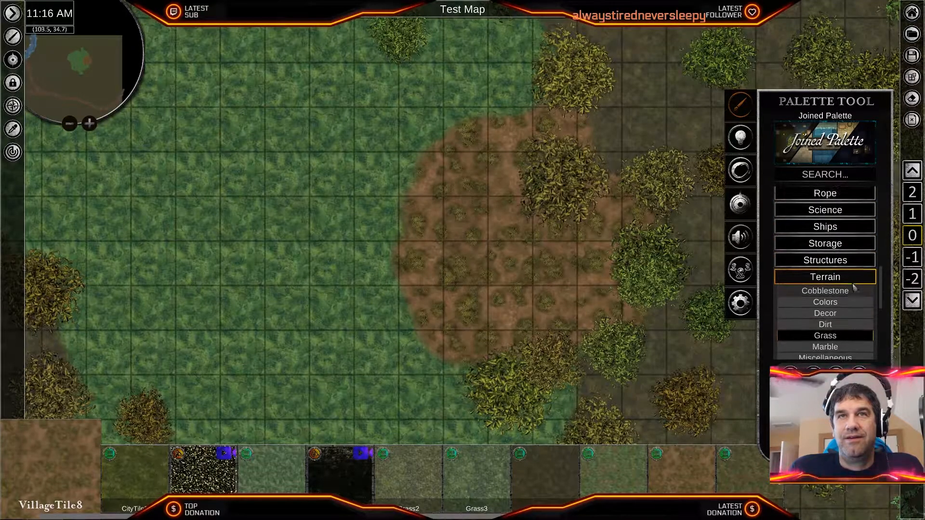
click(836, 275)
click(831, 267)
scroll(835, 313, down, 2)
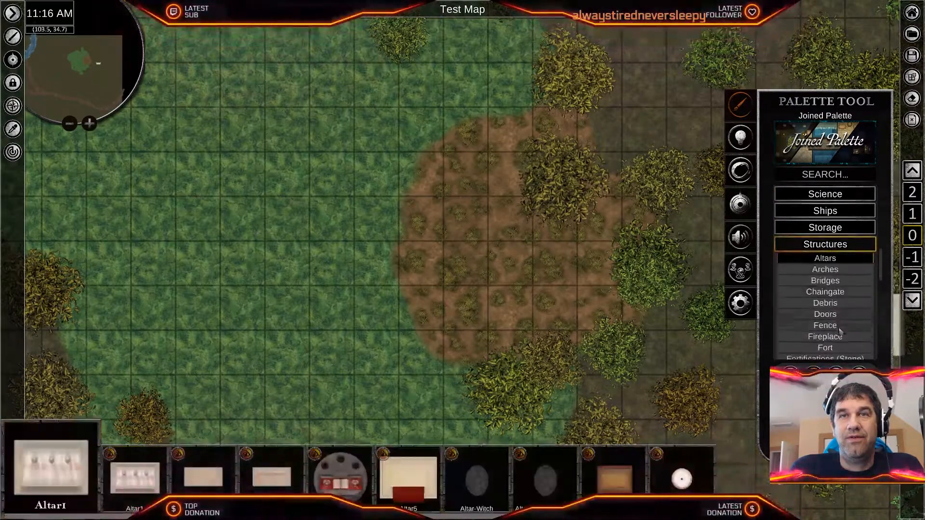
scroll(836, 326, down, 4)
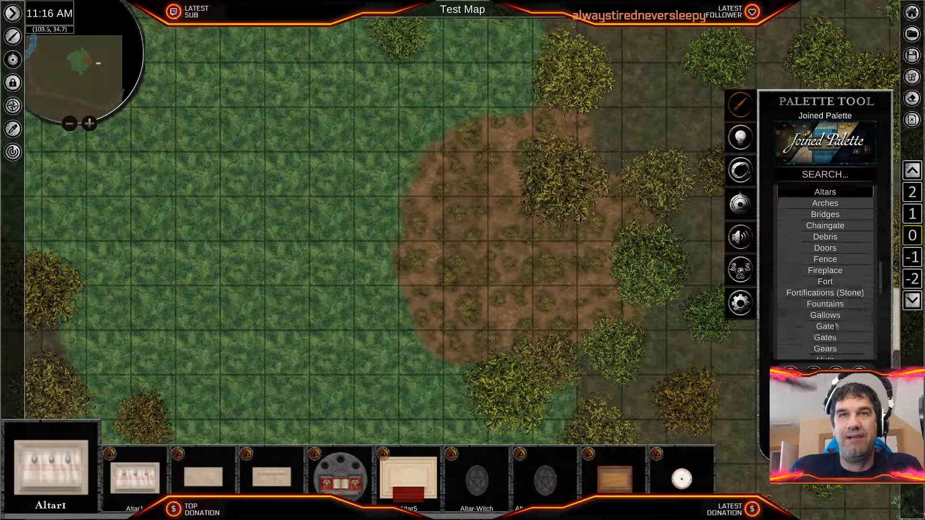
click(825, 276)
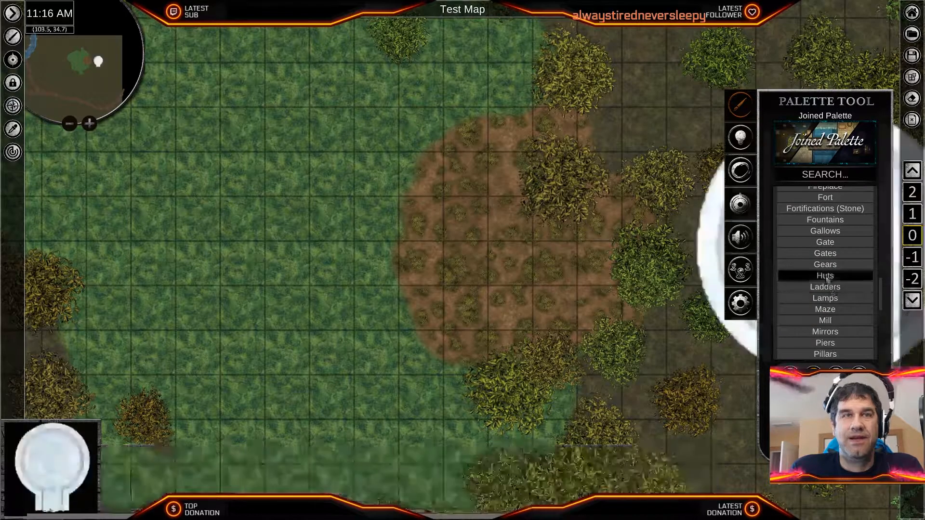
scroll(854, 320, down, 5)
scroll(851, 320, down, 1)
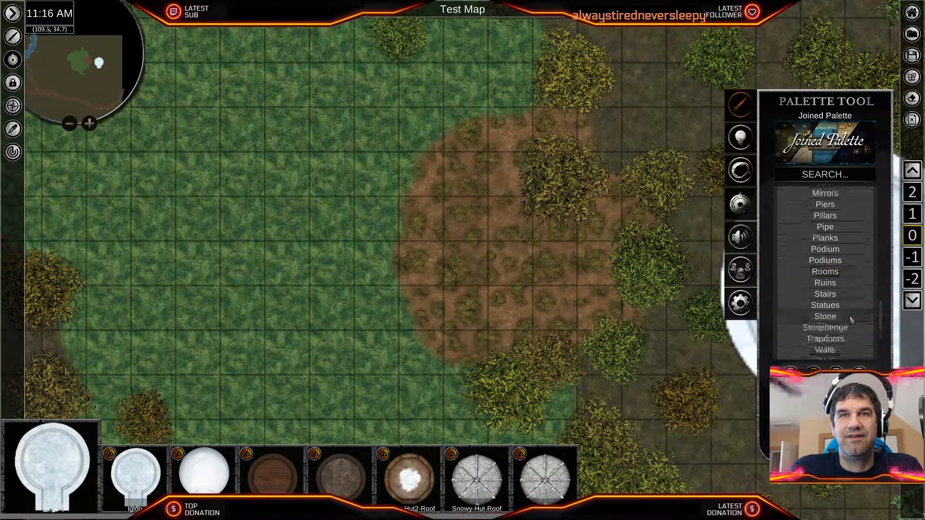
scroll(849, 319, down, 4)
scroll(850, 320, up, 6)
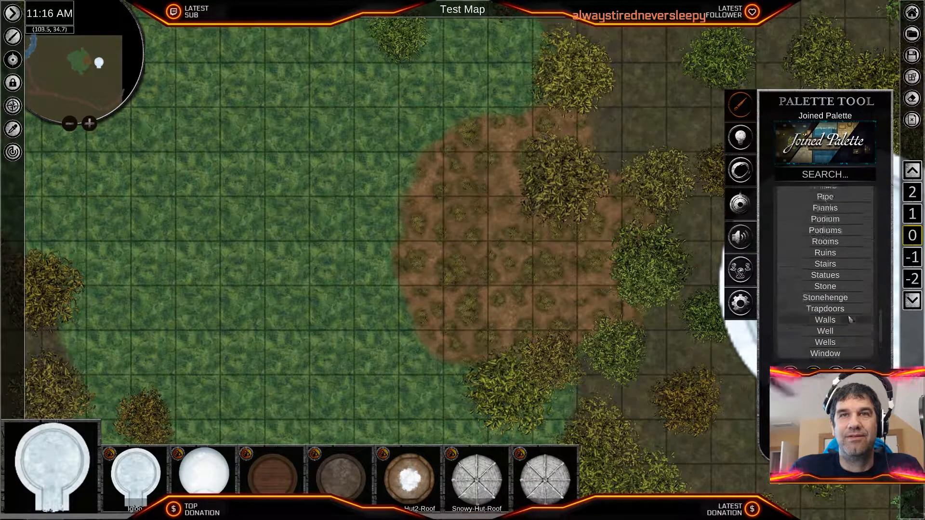
scroll(850, 319, up, 7)
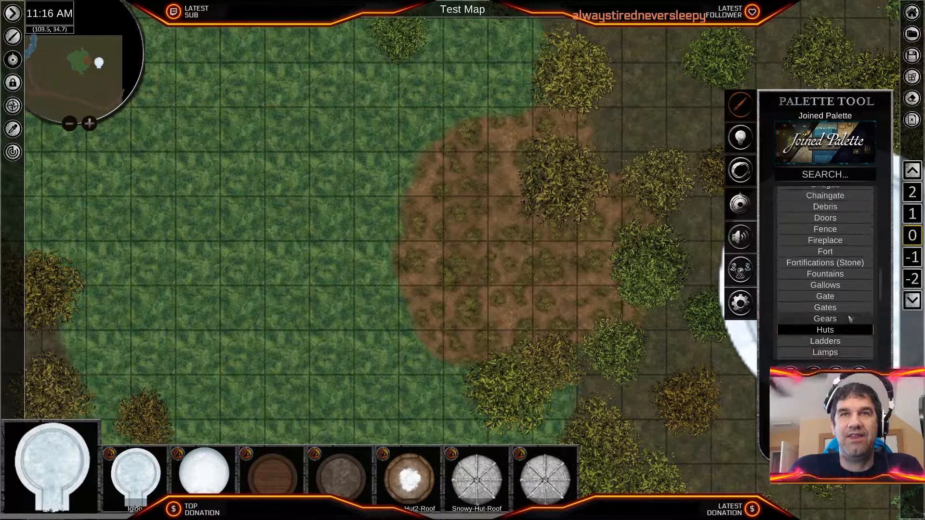
click(849, 313)
scroll(840, 319, up, 1)
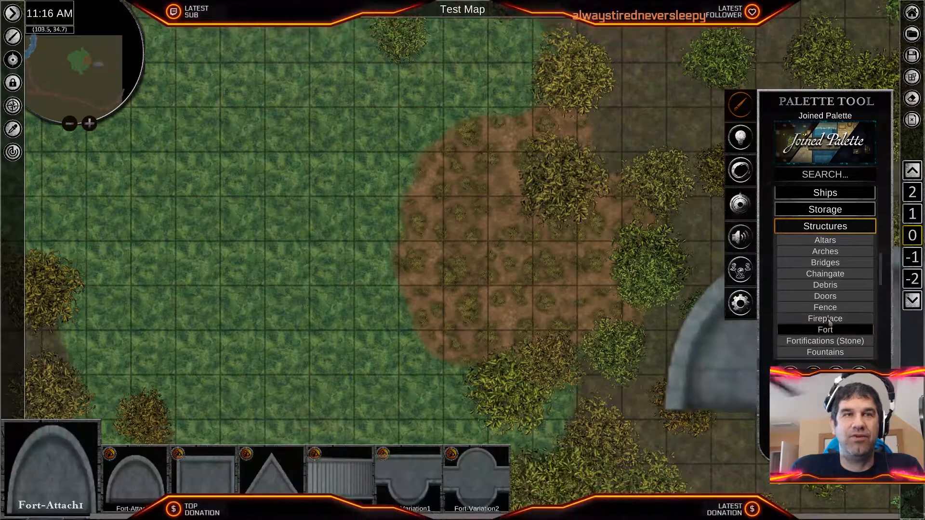
scroll(831, 321, up, 1)
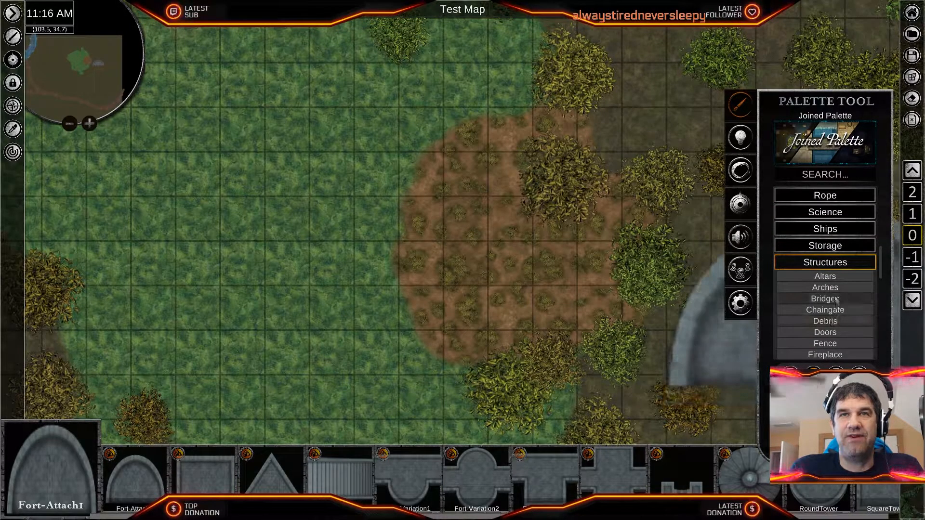
scroll(832, 284, up, 1)
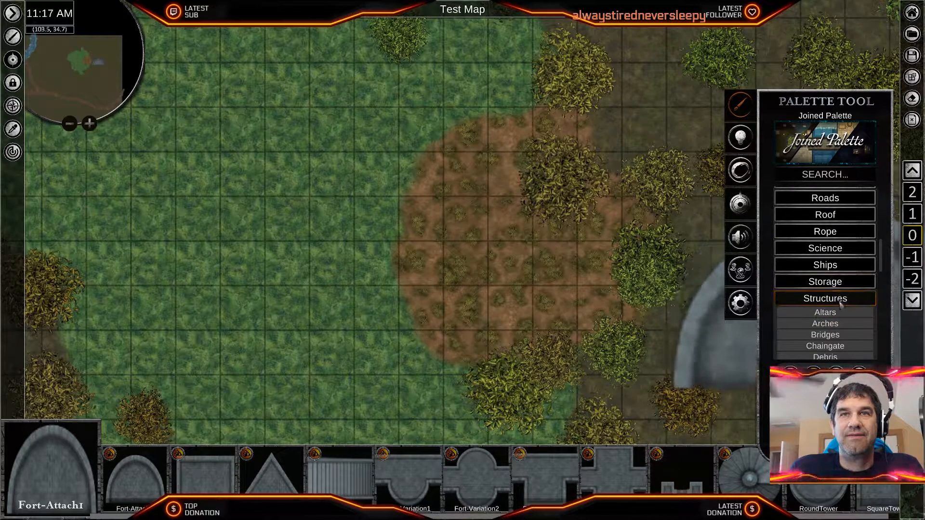
click(834, 298)
- Place a CampfireCoal prop from the Camp props in the western half of the brown dirt patch
scroll(836, 296, up, 2)
scroll(836, 295, up, 2)
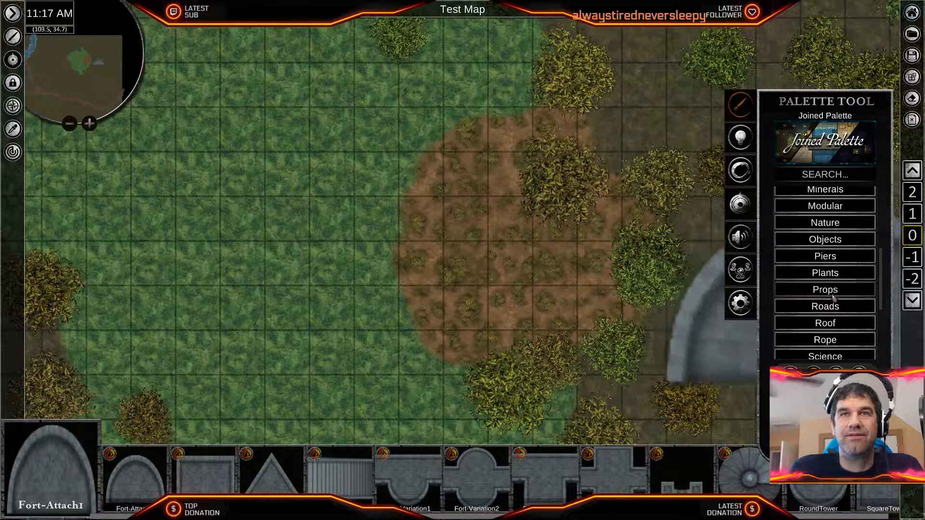
click(848, 290)
scroll(837, 264, down, 6)
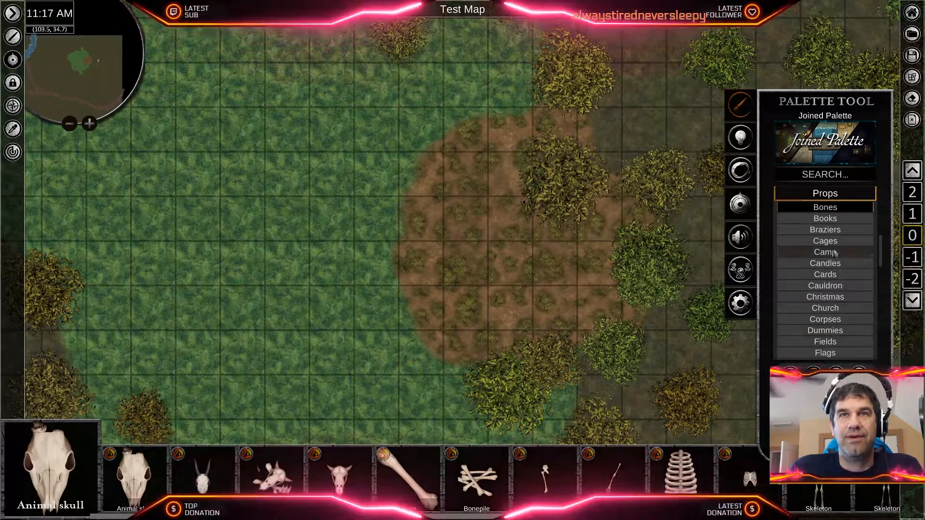
click(835, 252)
scroll(653, 479, down, 5)
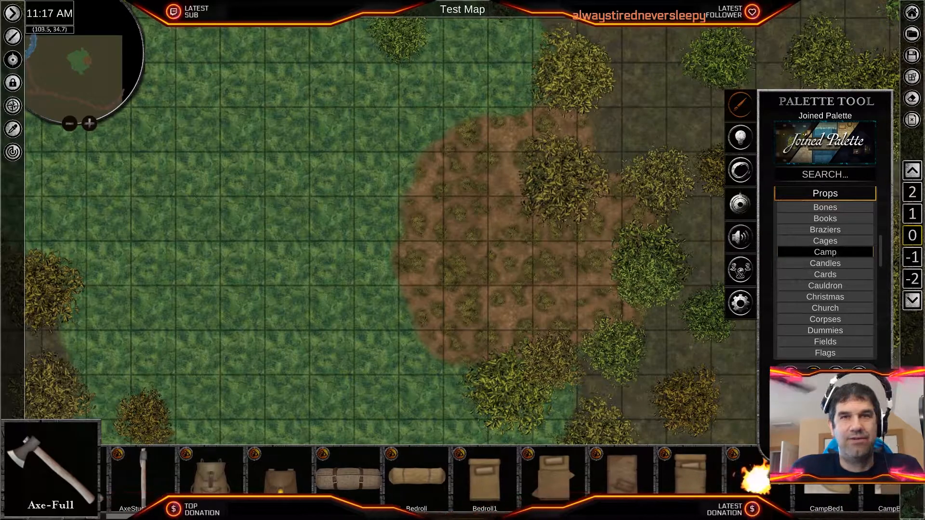
scroll(652, 479, down, 5)
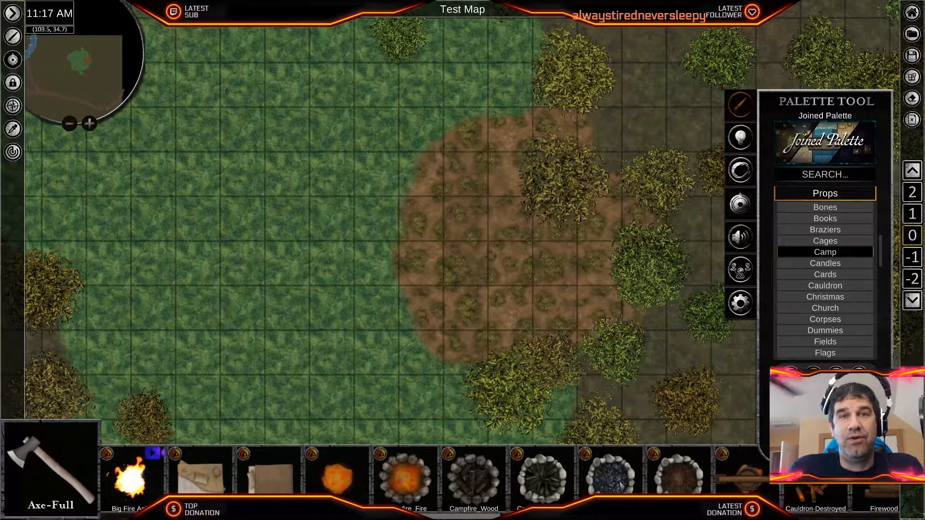
scroll(434, 479, down, 2)
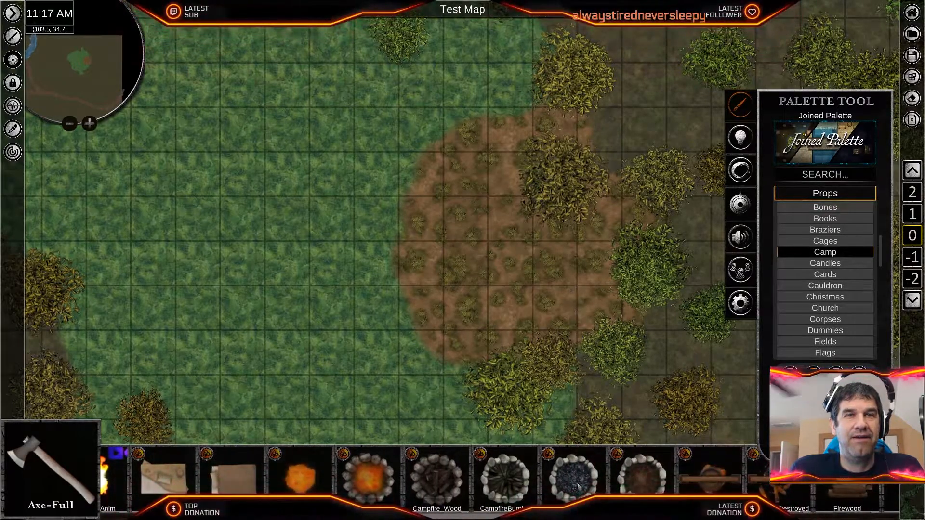
click(574, 477)
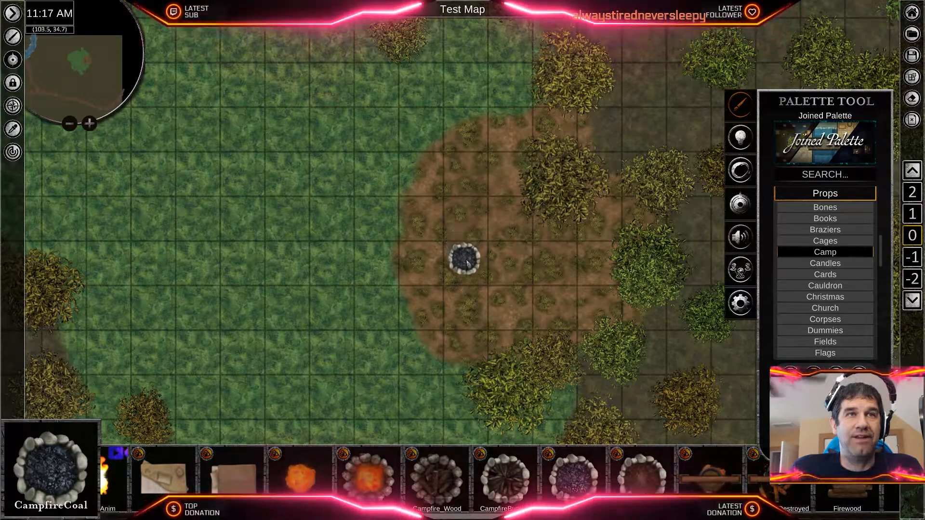
click(486, 289)
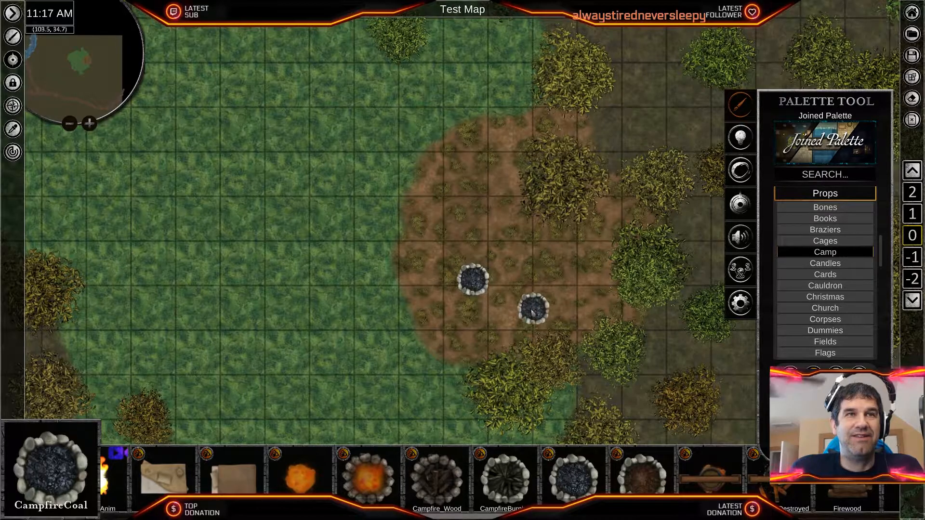
- Place two FirewoodPile3 props at a slant northeast of the campfire, beside the large bush
scroll(556, 317, up, 3)
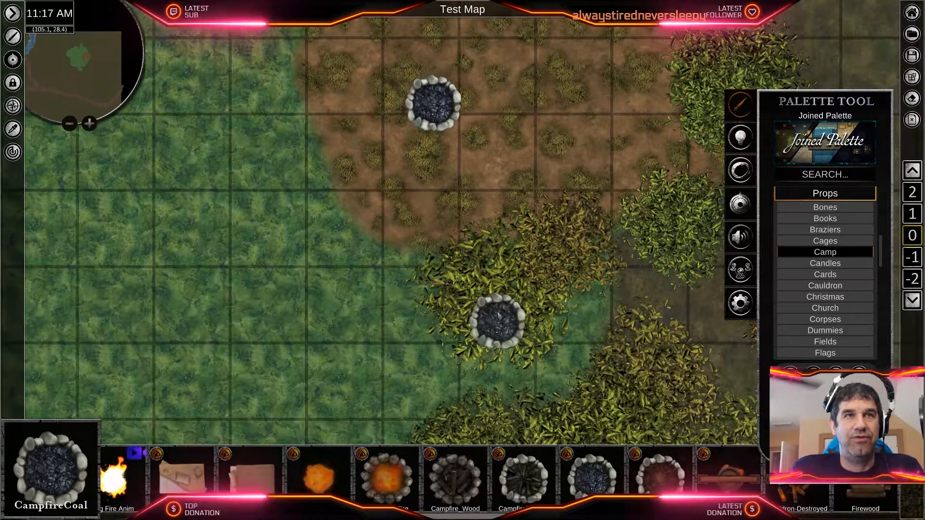
middle_drag(537, 217, 544, 360)
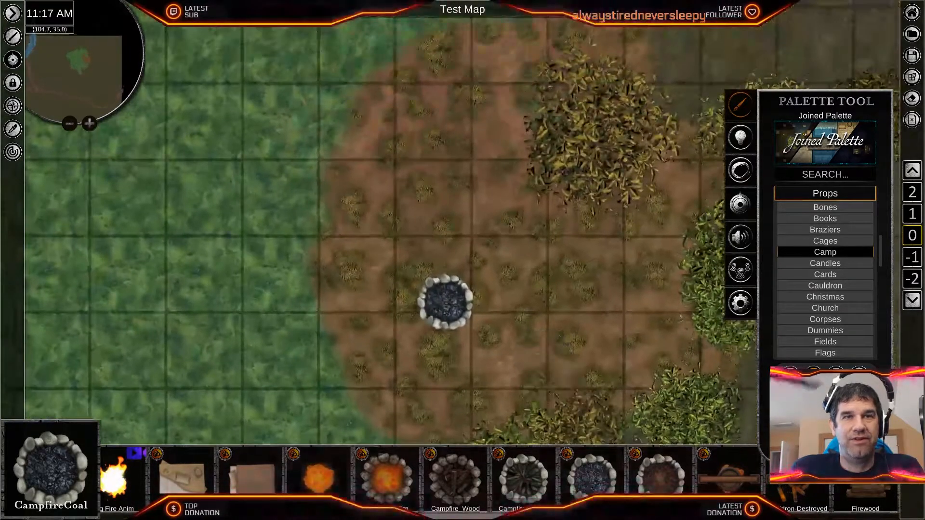
drag(473, 517, 613, 517)
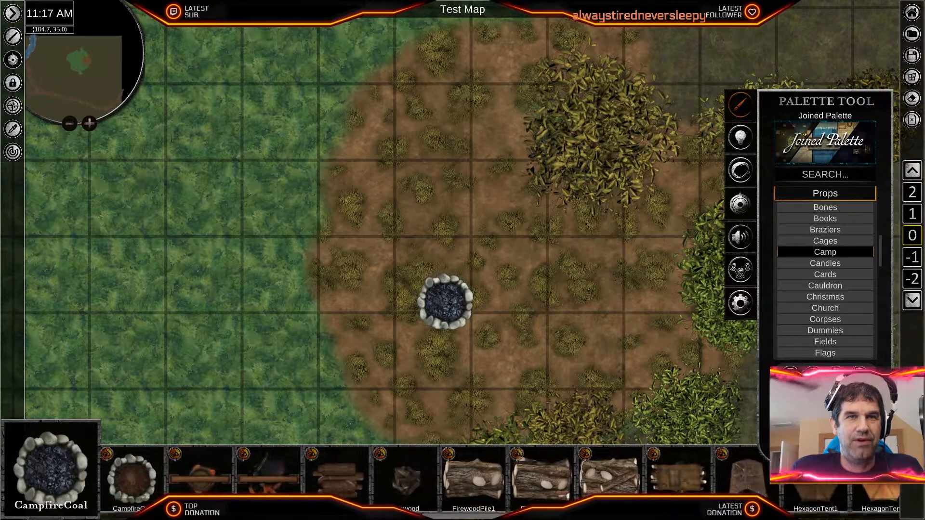
click(610, 476)
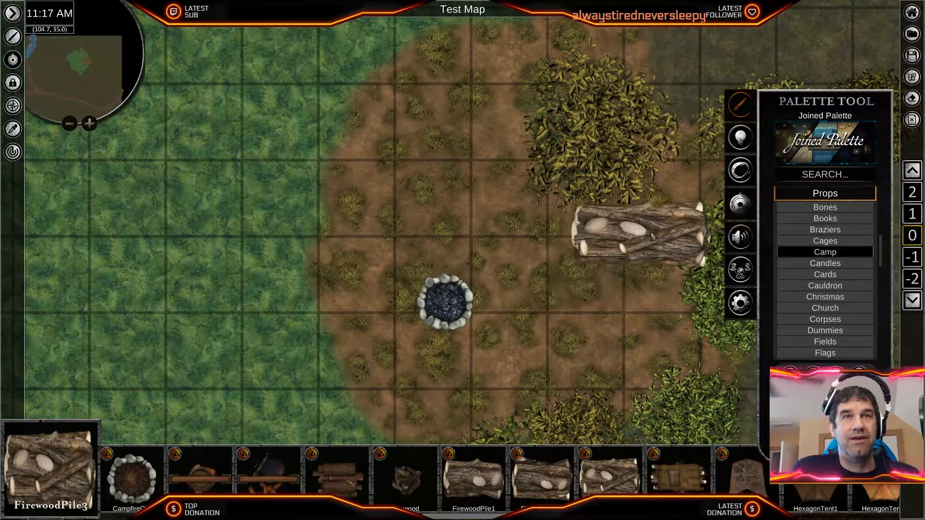
scroll(621, 294, down, 1)
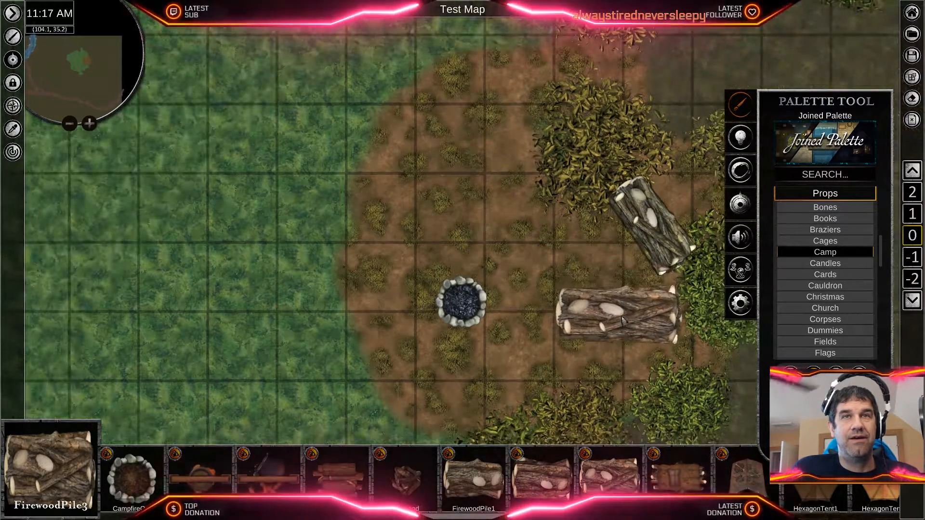
click(600, 233)
scroll(621, 270, up, 2)
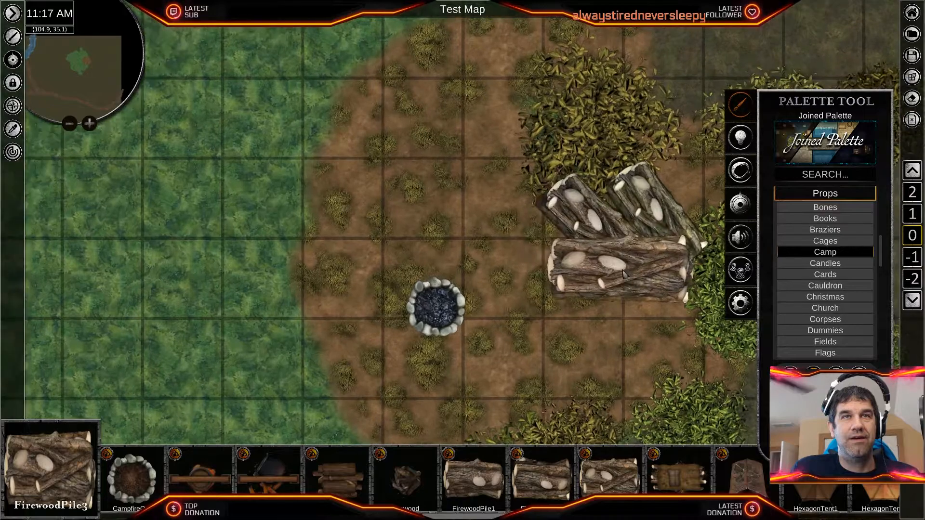
- Scale both firewood piles down to less than a grid square and move the western one next to the other
right_click(623, 270)
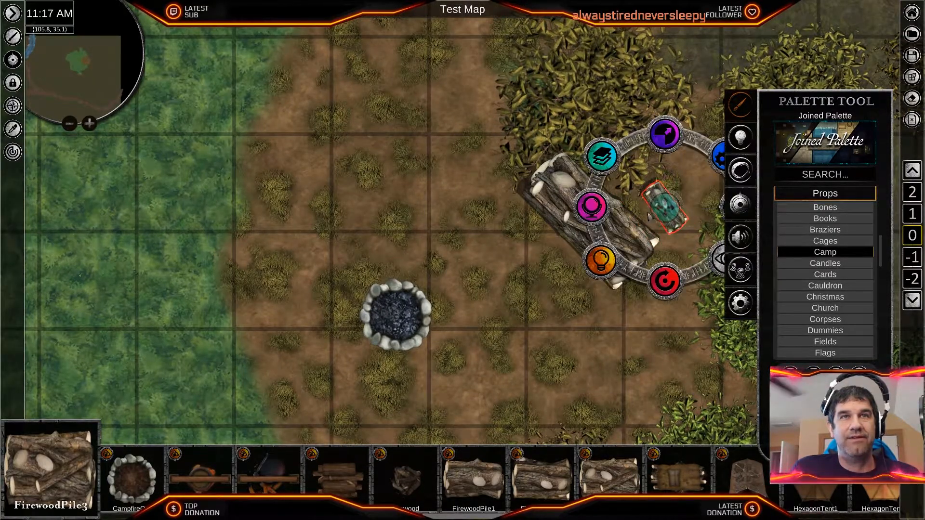
click(596, 223)
click(599, 156)
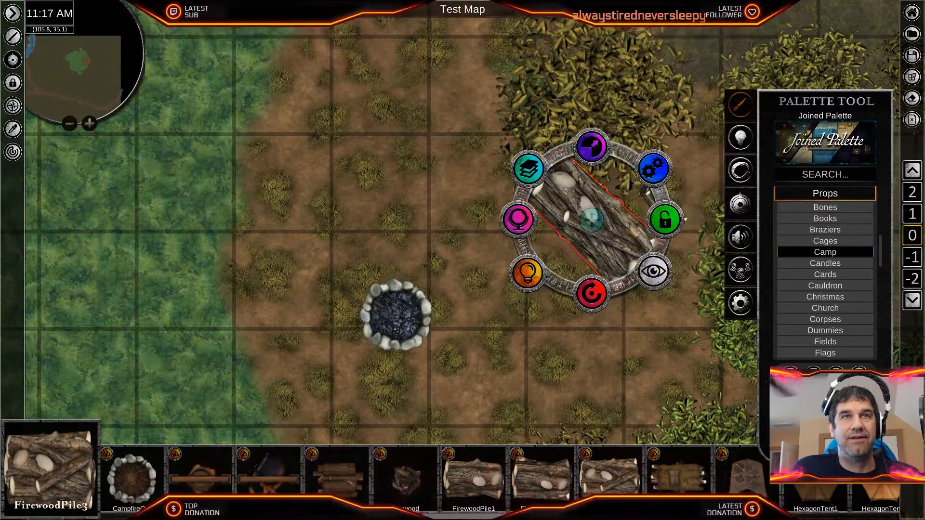
drag(588, 181, 587, 237)
drag(593, 294, 610, 283)
drag(596, 223, 687, 179)
- Rotate and nudge the two small firewood piles so they overlap at the southeastern edge of the large bush
scroll(651, 283, down, 1)
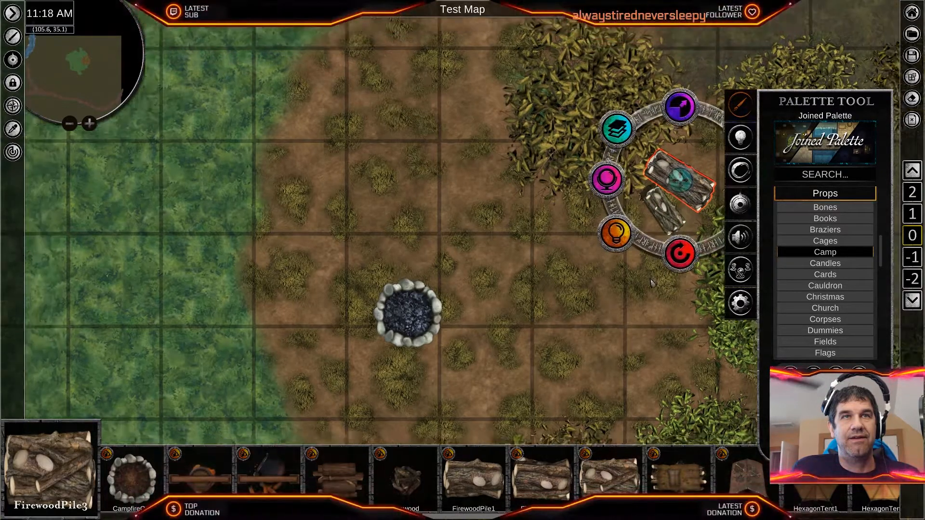
scroll(650, 283, down, 1)
middle_drag(651, 283, 603, 302)
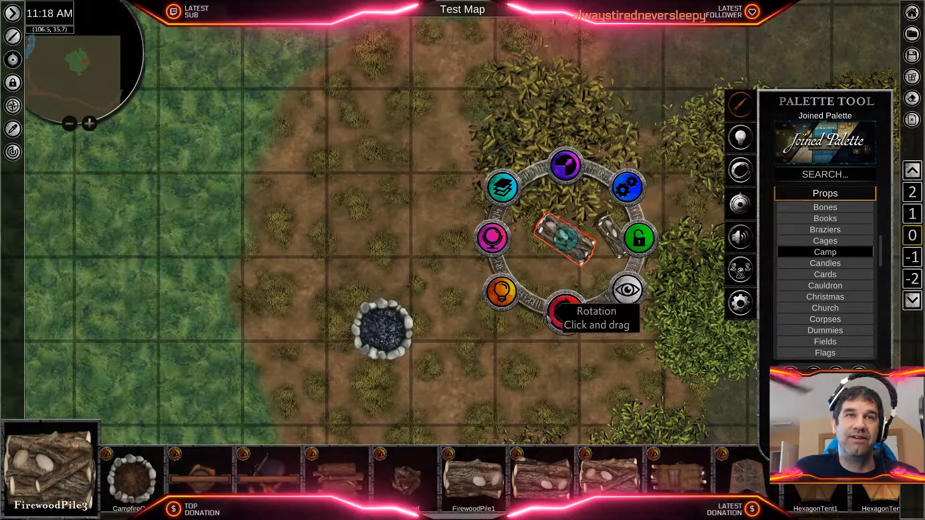
drag(563, 308, 563, 309)
drag(565, 239, 570, 233)
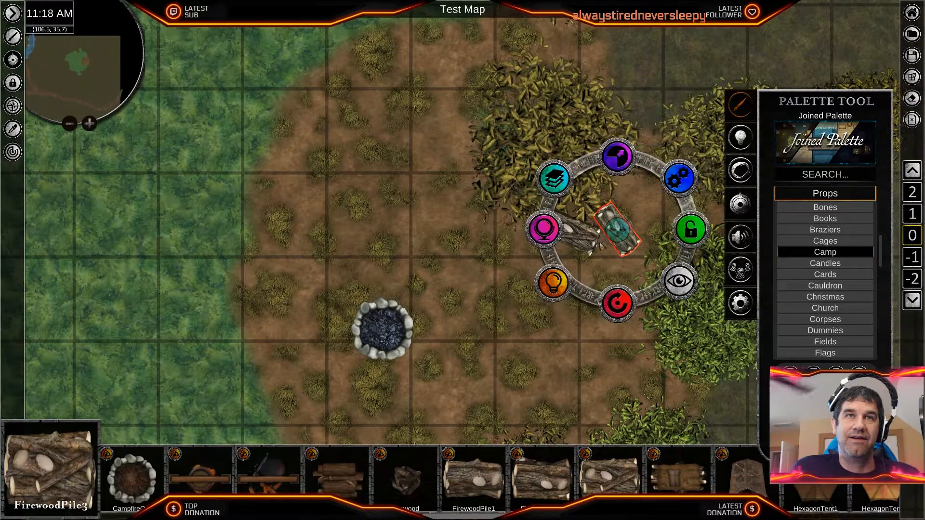
mouse_move(618, 228)
mouse_down()
mouse_move(607, 215)
mouse_move(601, 224)
mouse_up()
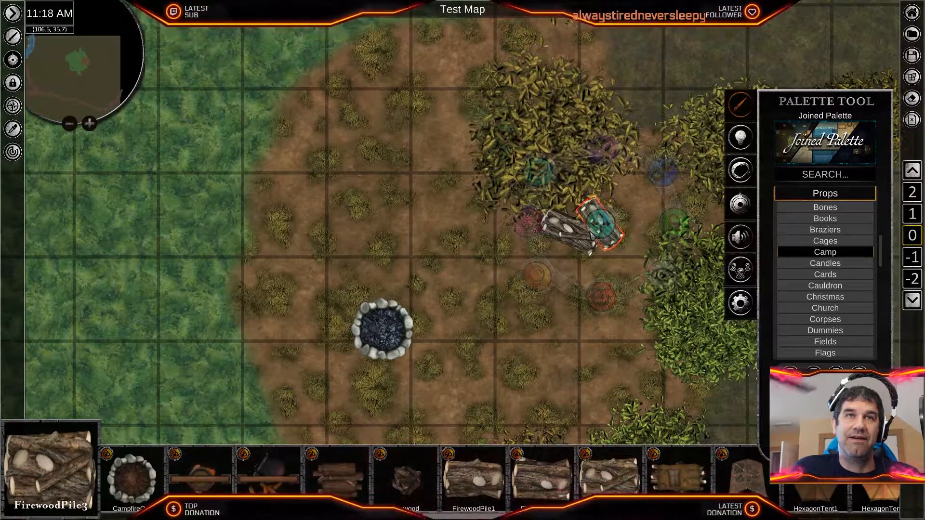
click(539, 319)
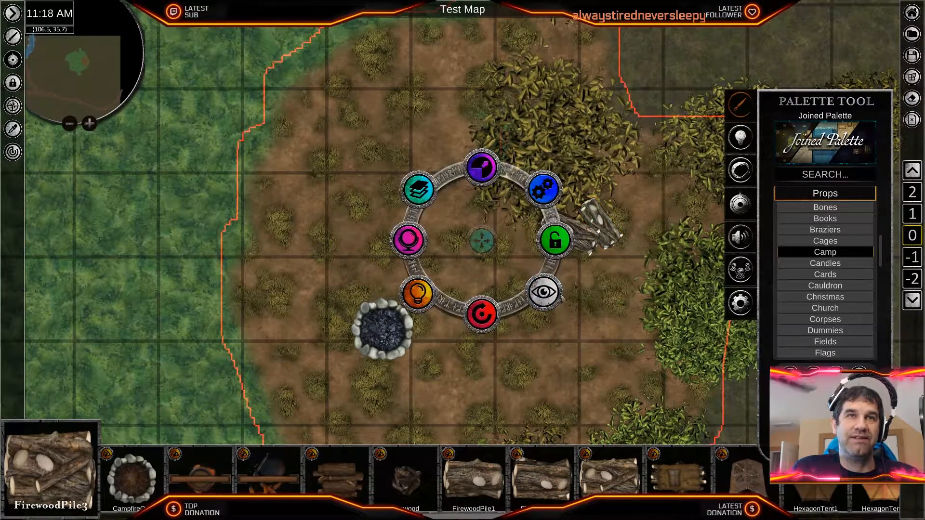
click(566, 362)
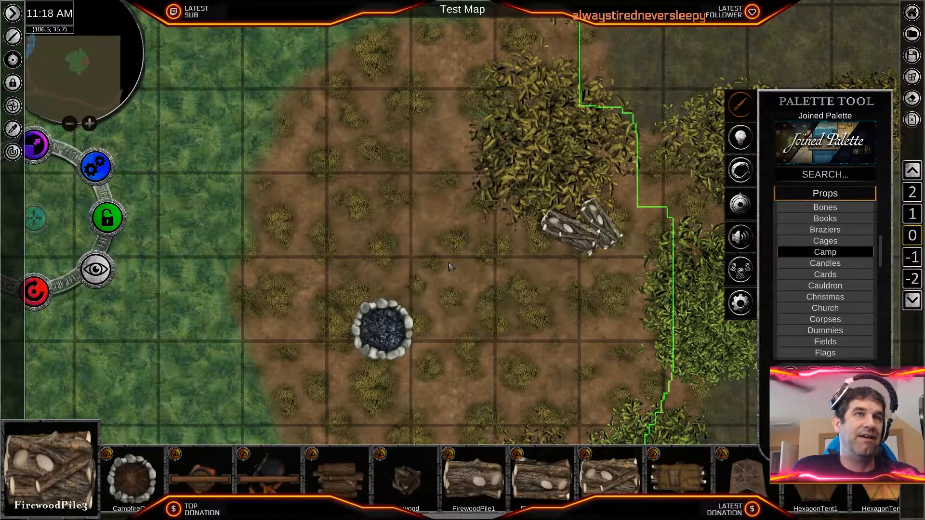
scroll(631, 53, up, 3)
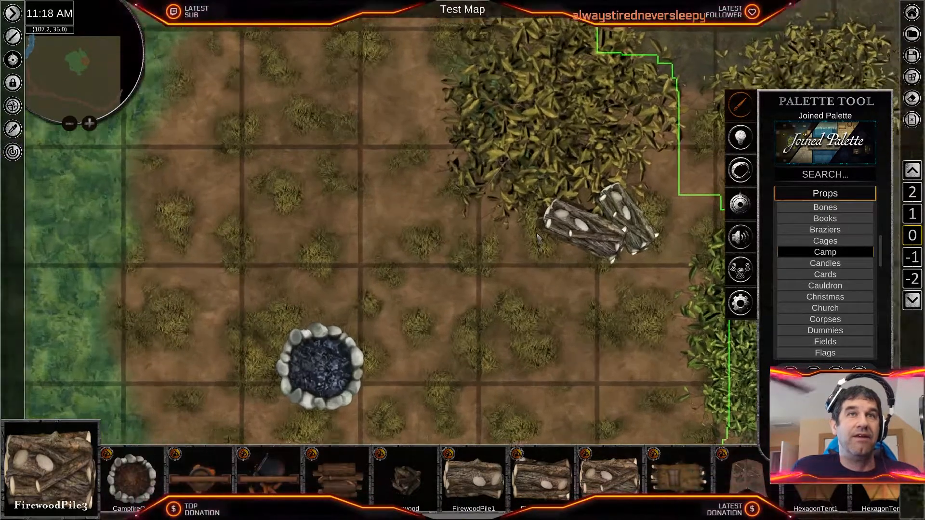
scroll(470, 279, up, 3)
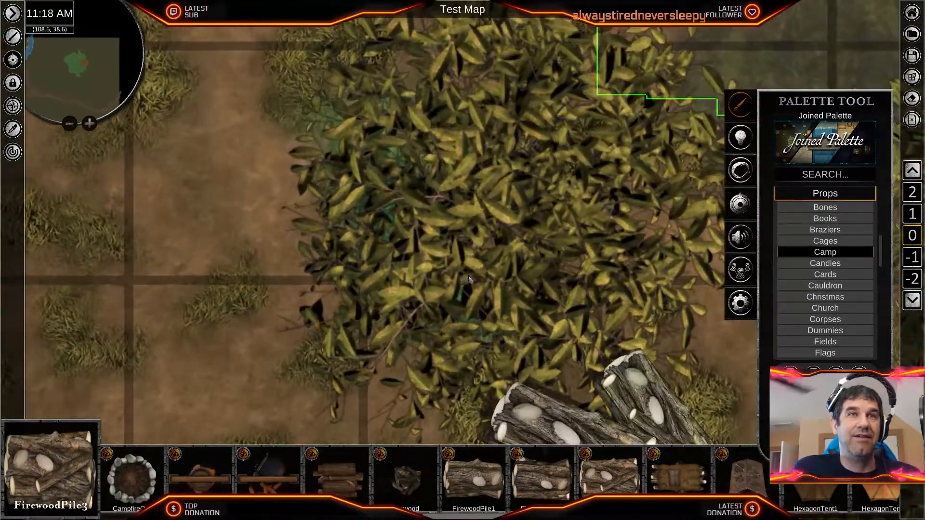
scroll(469, 279, down, 5)
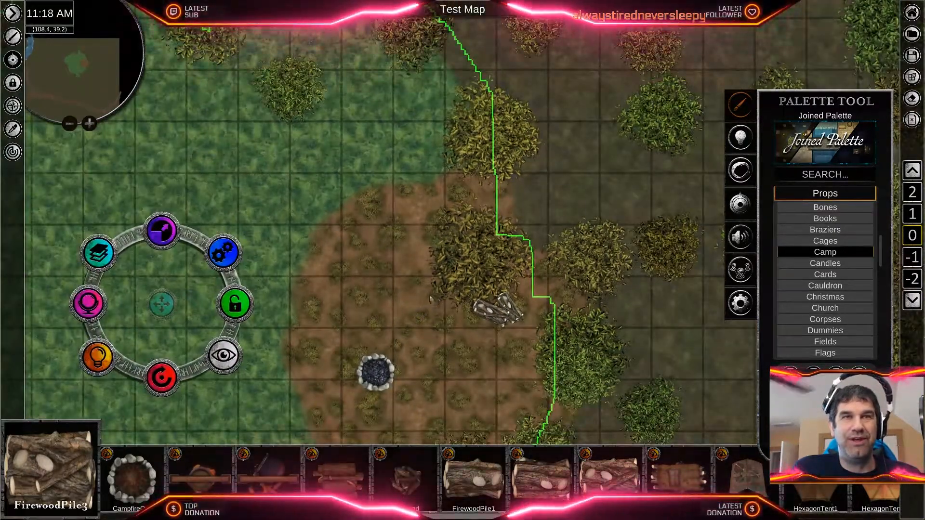
middle_drag(468, 348, 524, 259)
scroll(608, 296, up, 5)
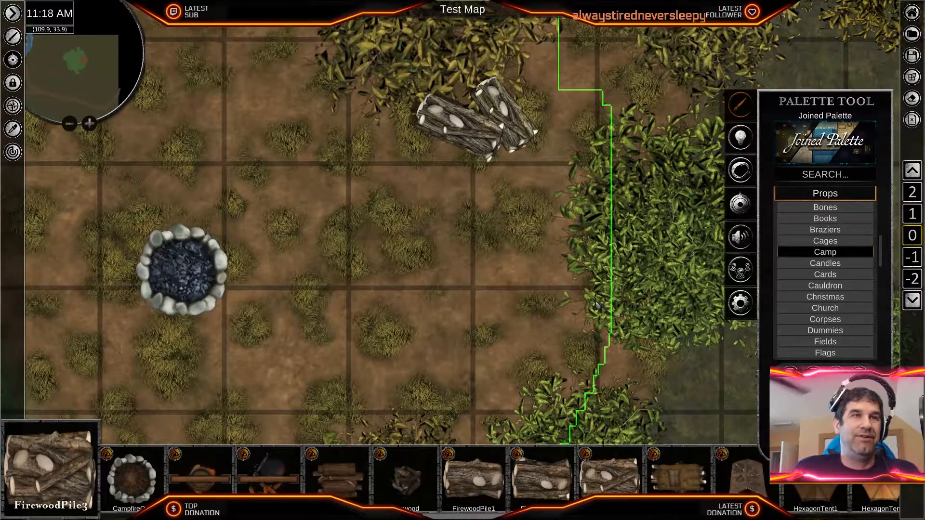
- Place one Axe-Full prop from the Camp props just southwest of the firewood piles
scroll(359, 274, down, 1)
scroll(359, 274, down, 5)
middle_drag(336, 248, 488, 232)
scroll(473, 249, up, 3)
scroll(472, 251, up, 4)
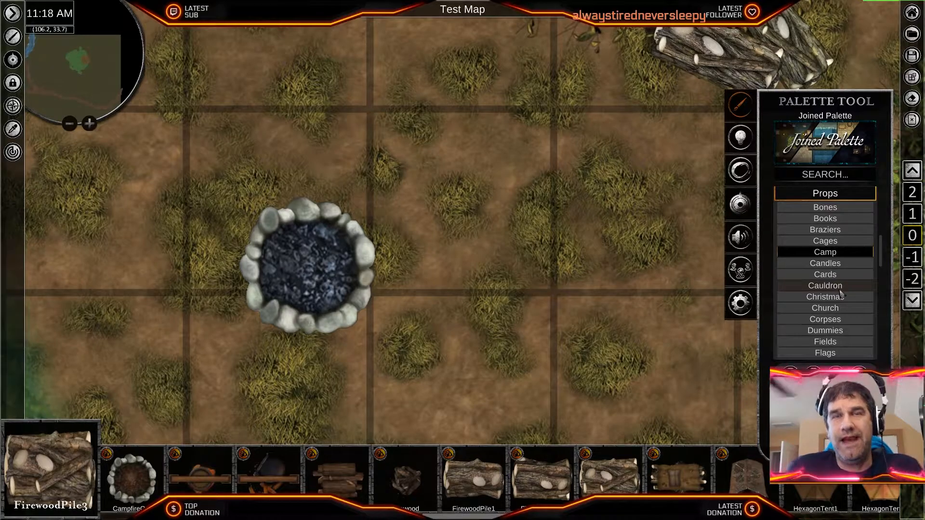
scroll(661, 312, down, 1)
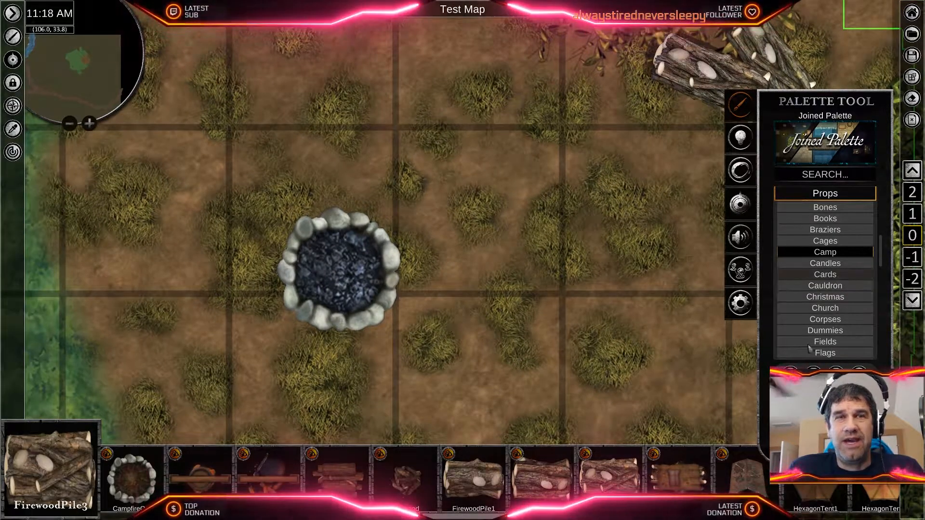
scroll(463, 479, down, 9)
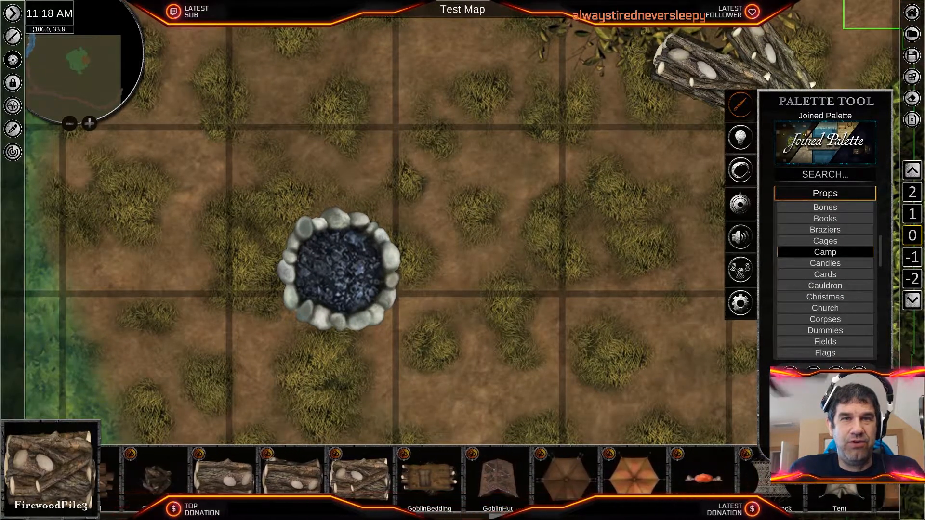
scroll(462, 480, up, 20)
scroll(463, 479, up, 5)
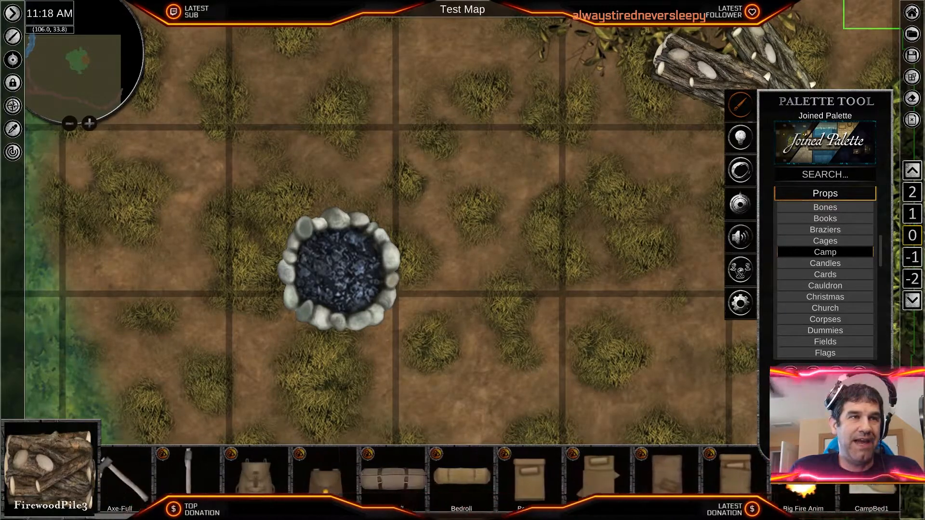
click(144, 480)
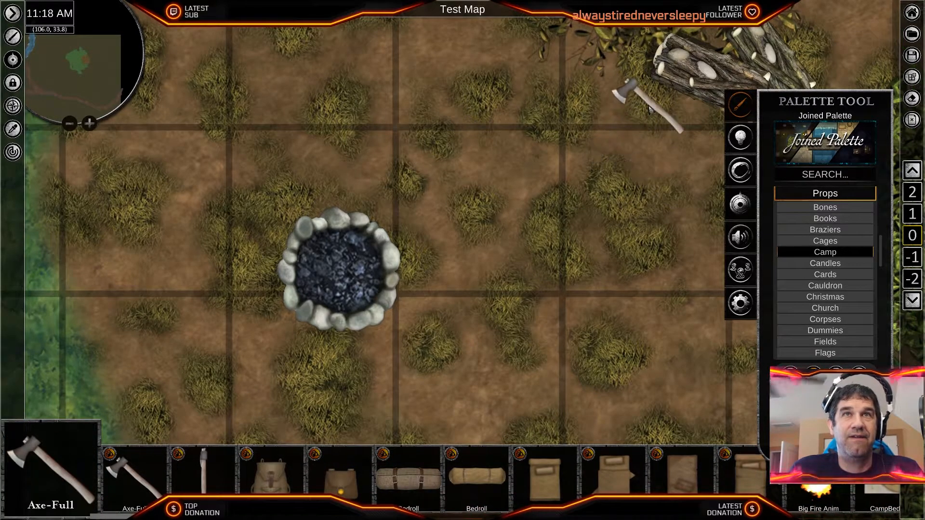
click(651, 98)
right_click(662, 141)
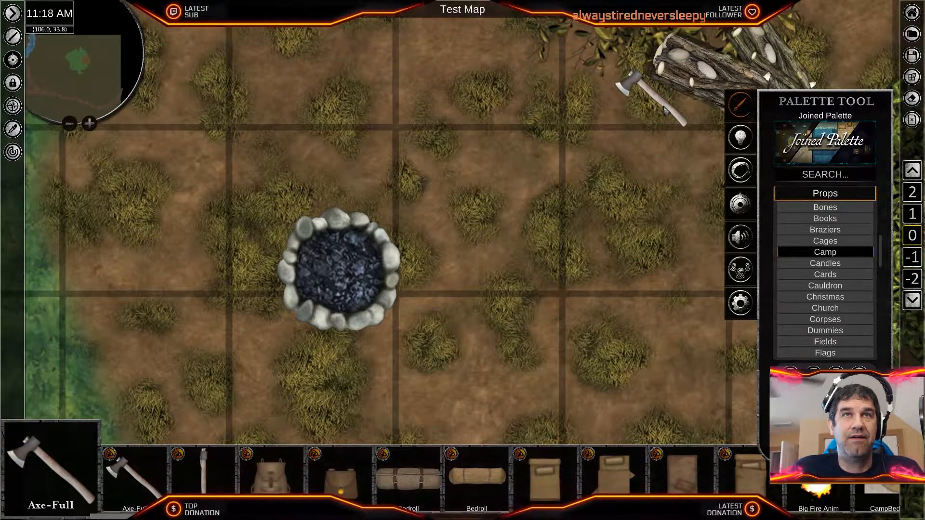
- Rotate the axe so its head points east-southeast and nudge it against the firewood piles
right_click(652, 99)
drag(651, 166, 564, 161)
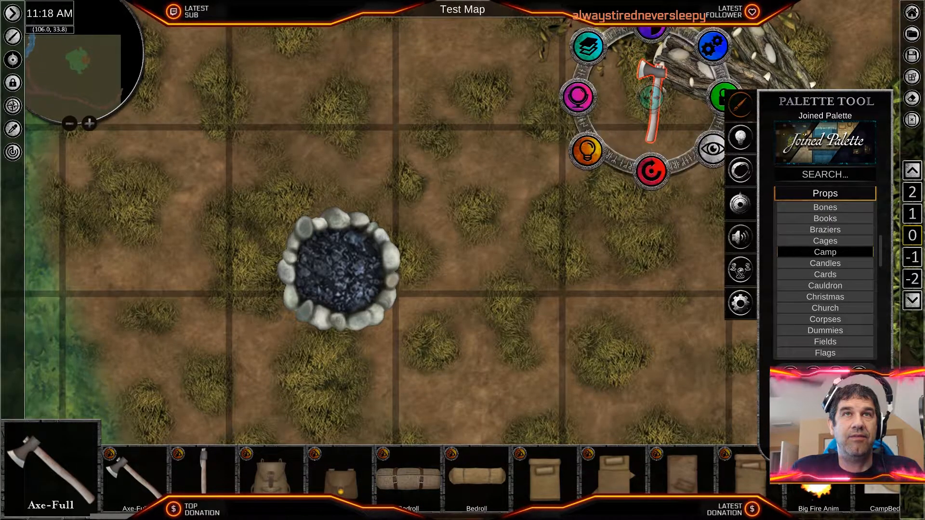
drag(651, 169, 670, 102)
drag(671, 32, 672, 32)
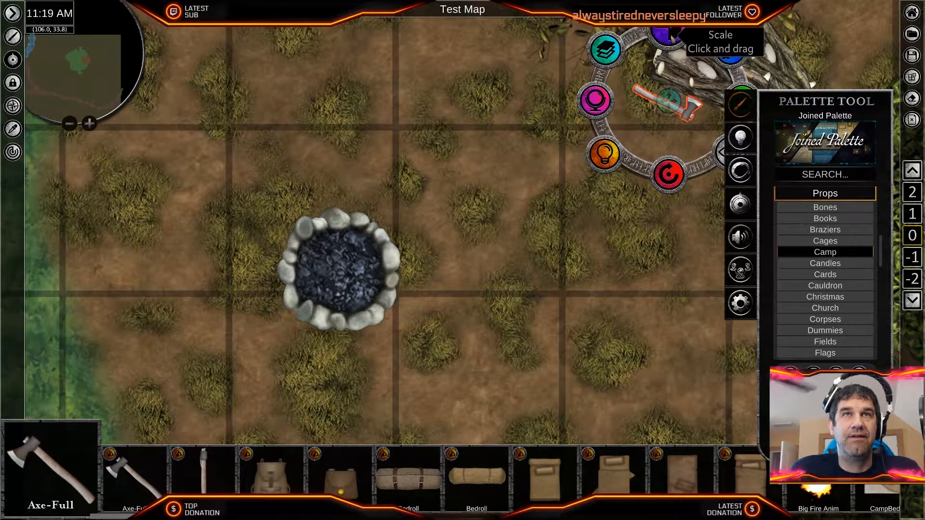
click(658, 202)
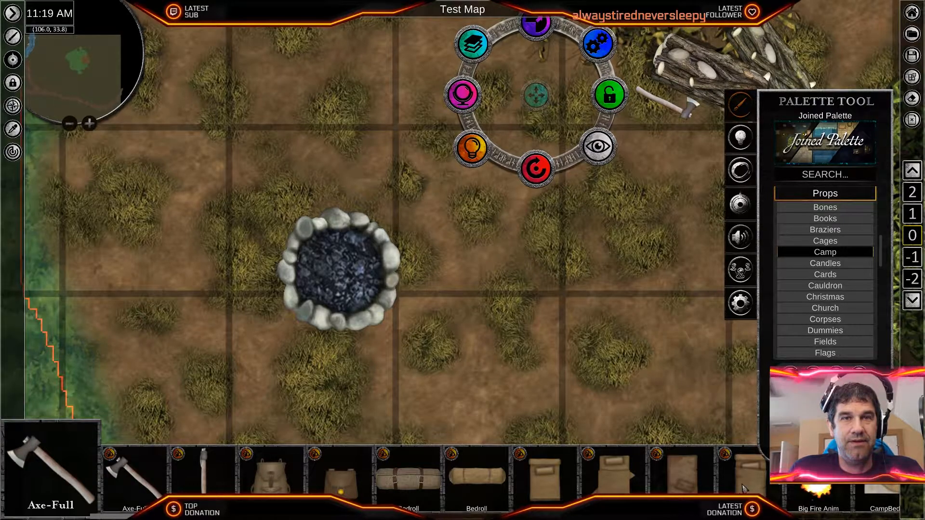
- Scatter eight Bedroll4 props of varied colour, size and angle over the western dirt patch and the adjoining grass
scroll(506, 490, down, 5)
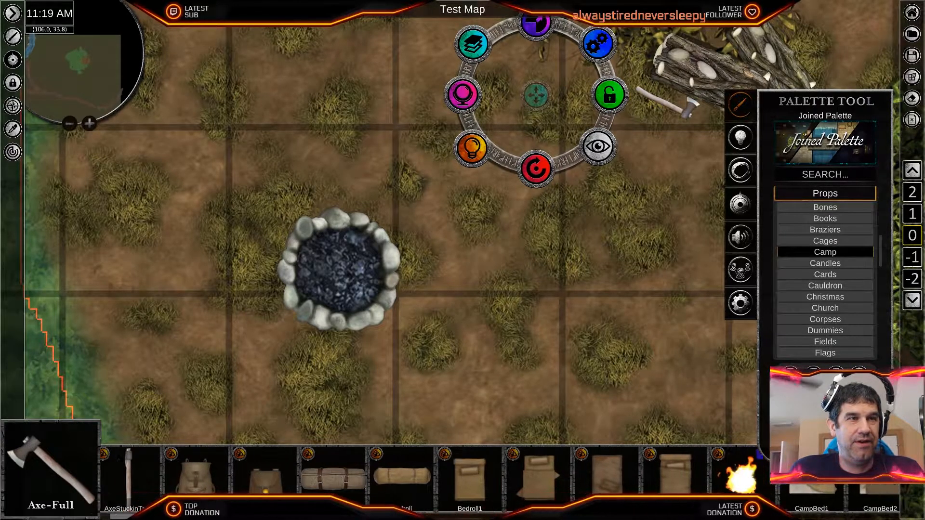
click(506, 490)
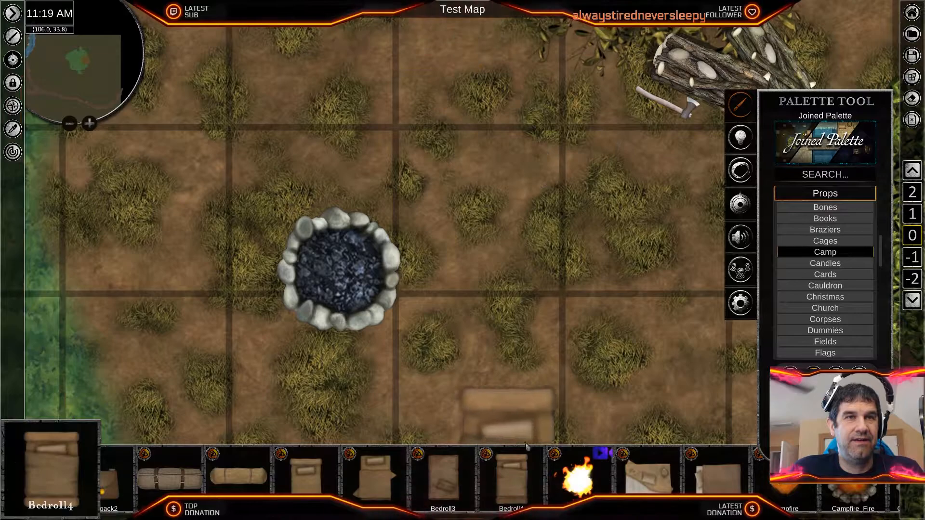
scroll(554, 320, down, 4)
scroll(555, 324, down, 2)
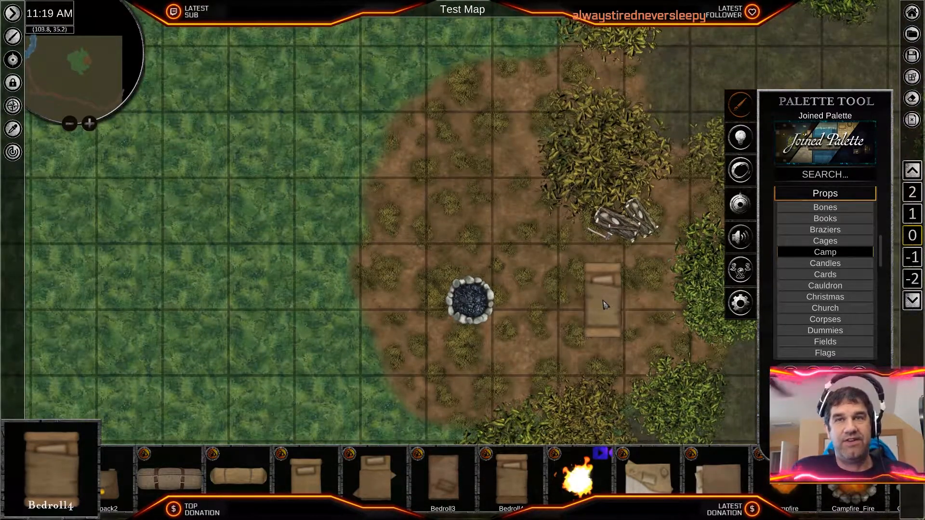
click(335, 198)
click(426, 177)
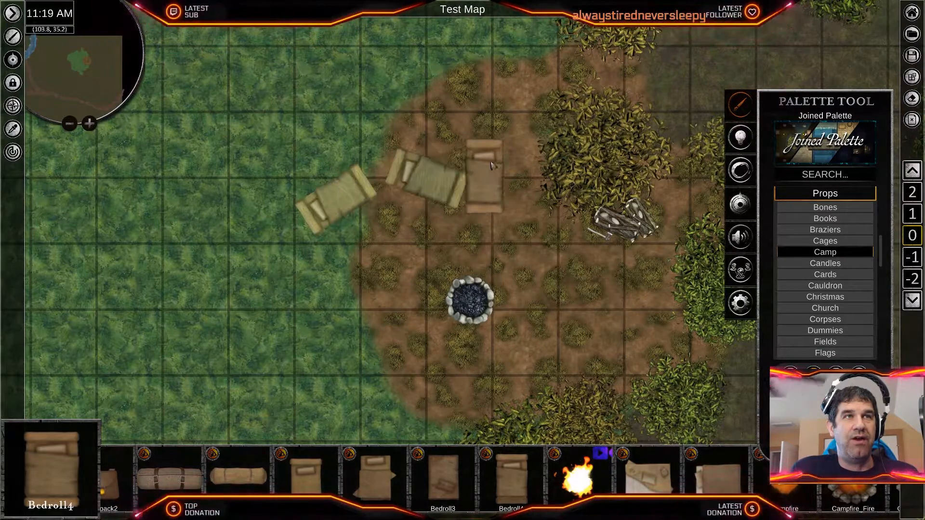
click(414, 115)
click(339, 264)
click(408, 260)
click(252, 284)
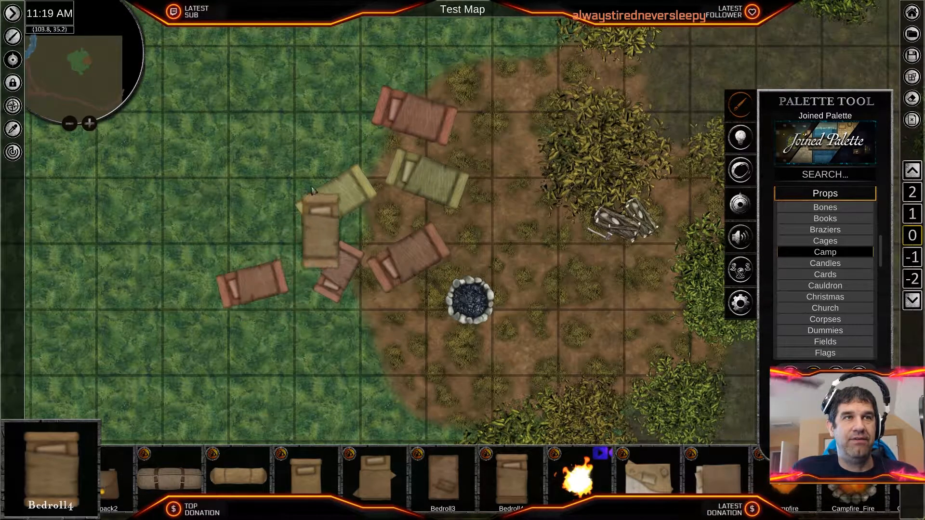
click(304, 170)
click(527, 217)
right_click(552, 329)
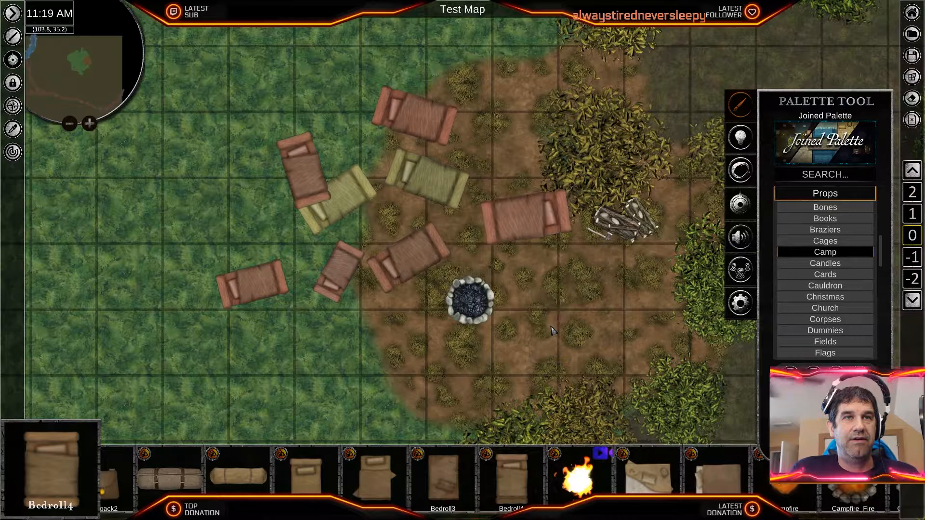
- Reposition the northernmost bedroll and the one northeast of the campfire, angled and scaled down, along the dirt patch's eastern bushes
click(417, 124)
drag(416, 41, 418, 135)
drag(414, 190, 344, 140)
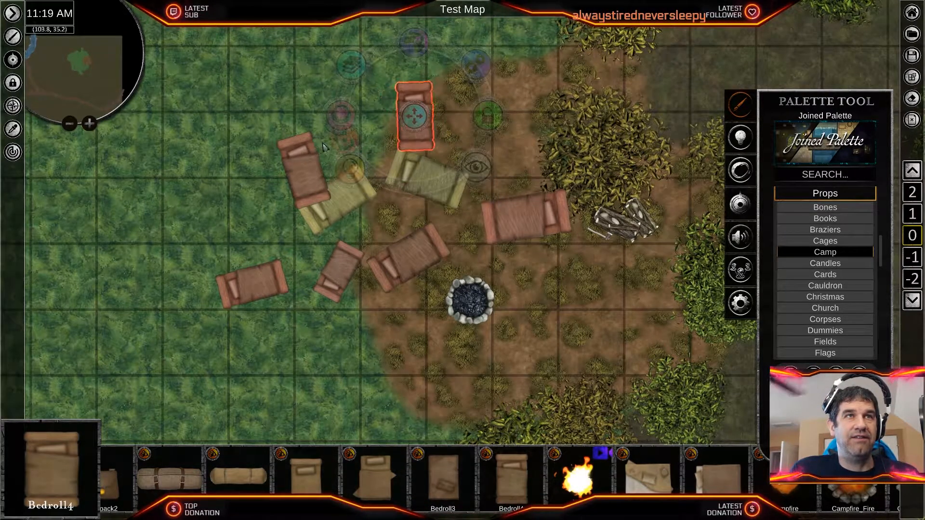
drag(419, 118, 619, 306)
drag(616, 232, 620, 232)
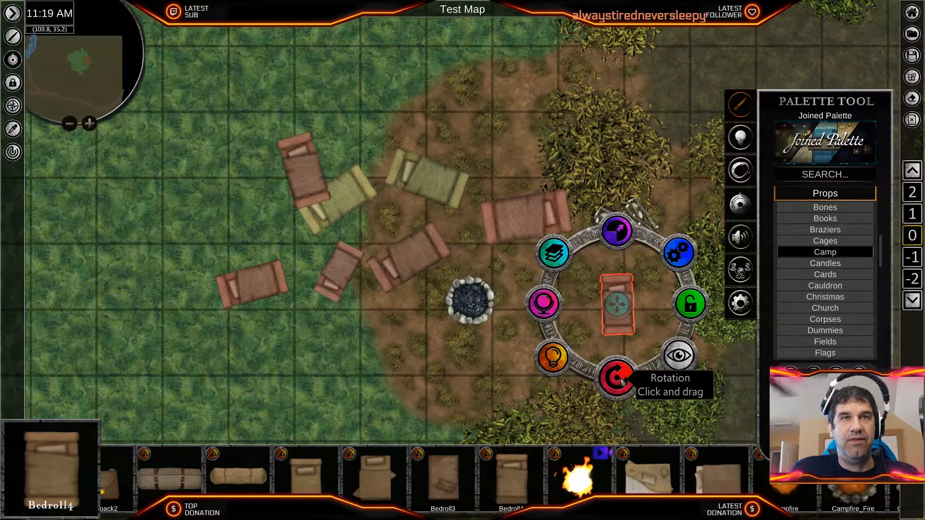
drag(615, 374, 536, 329)
drag(614, 306, 664, 347)
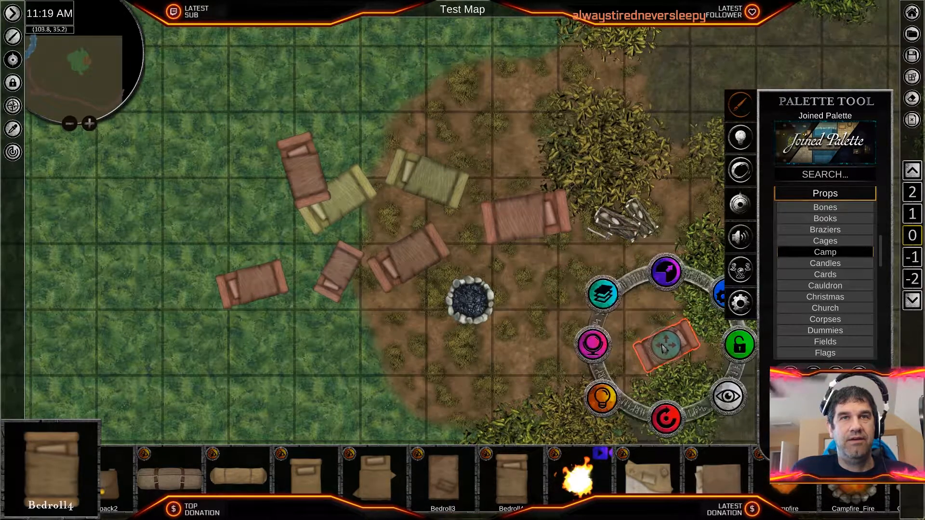
click(528, 235)
drag(533, 153, 655, 295)
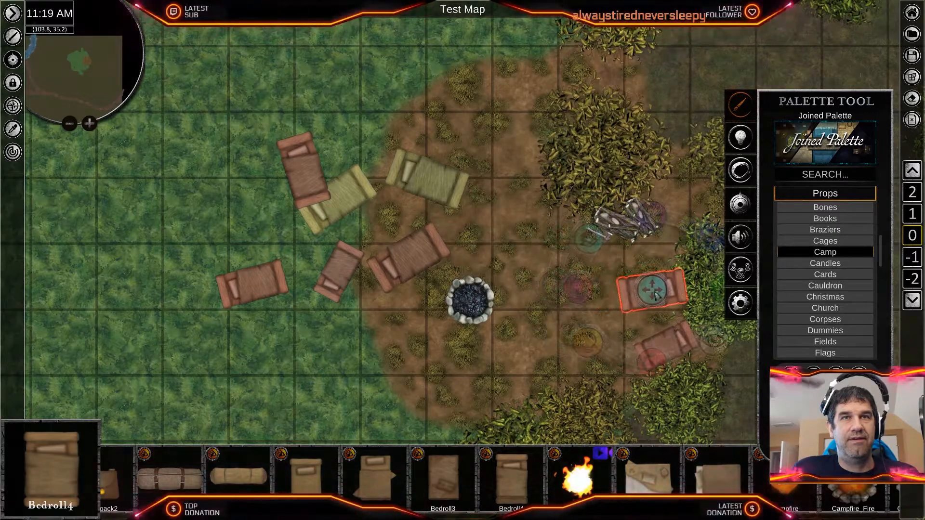
- Turn the green bedroll north of the campfire nearly upright, shrink it and move it to the large bush's western edge
click(426, 179)
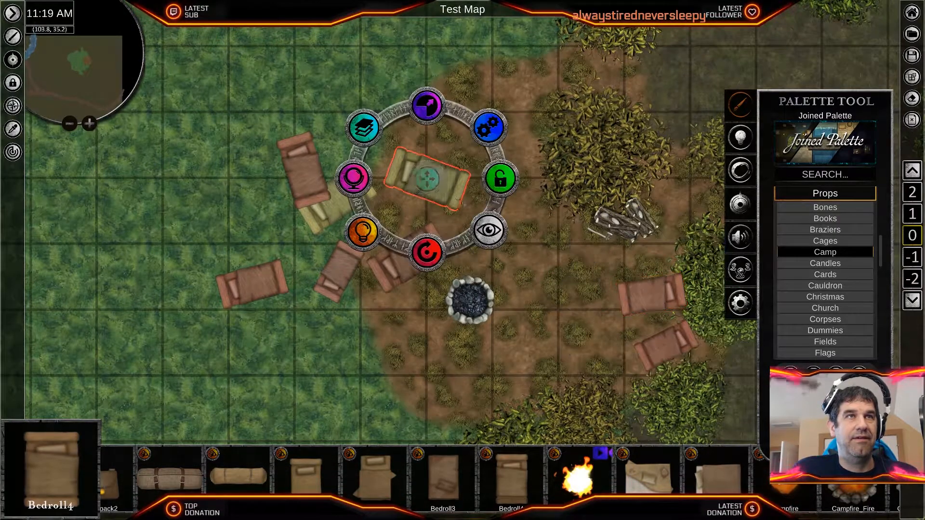
drag(425, 250, 374, 215)
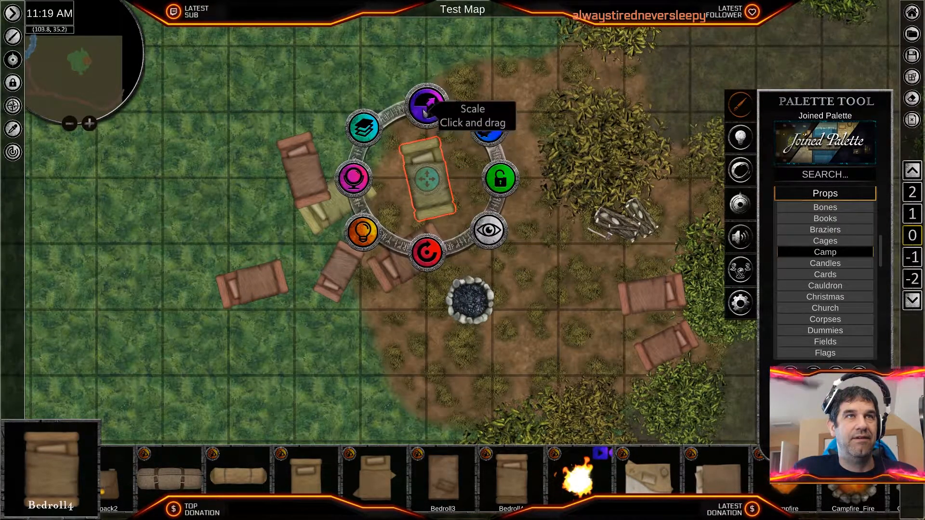
drag(424, 109, 420, 142)
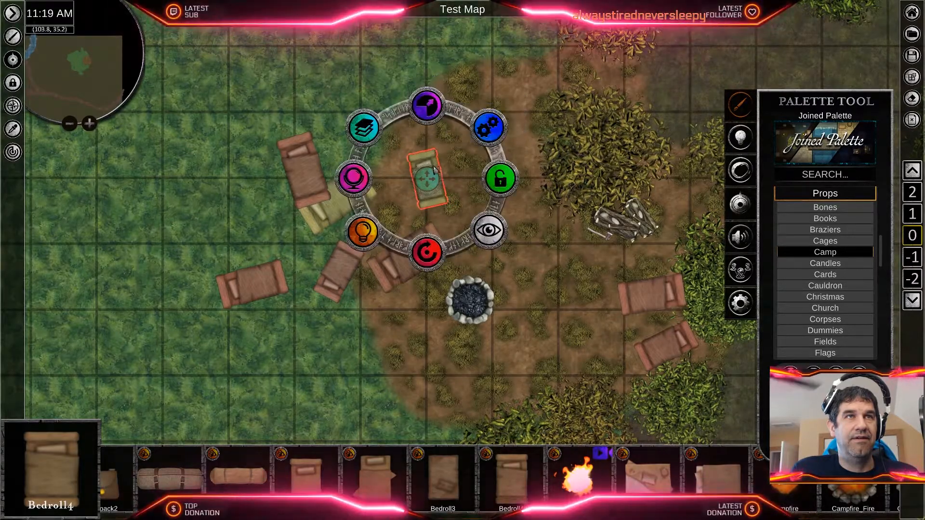
drag(427, 180, 553, 161)
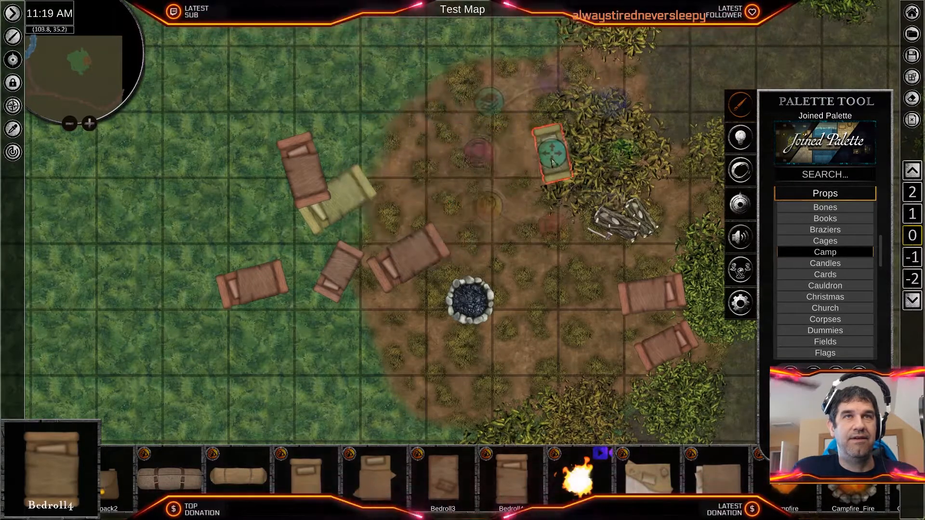
- Shrink and rotate the red bedroll northwest of the campfire and move it to the large bush's northwestern edge
click(418, 253)
drag(409, 332, 327, 202)
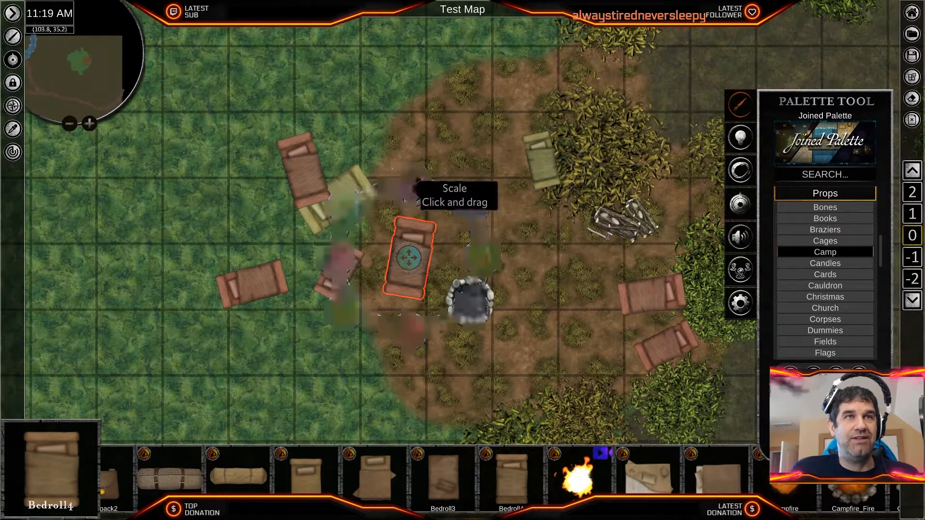
drag(409, 258, 506, 140)
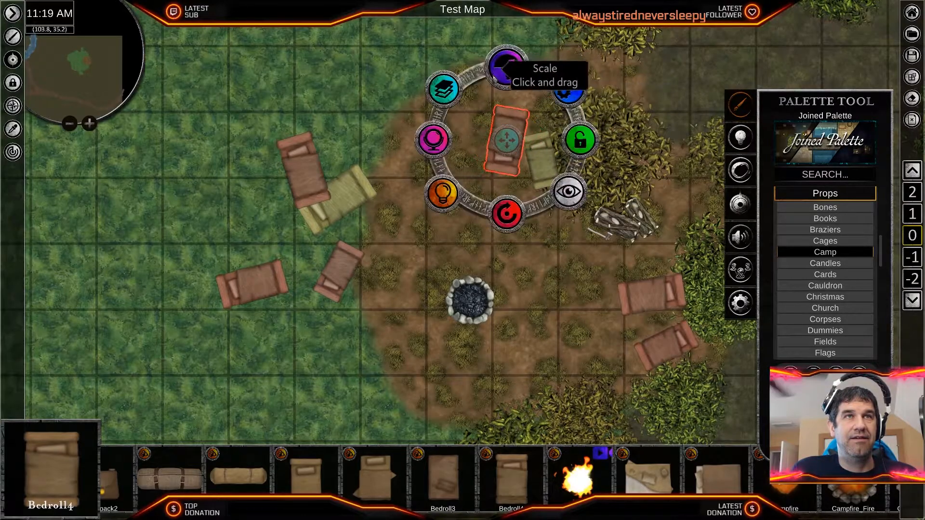
drag(506, 140, 542, 100)
drag(535, 169, 503, 161)
mouse_move(542, 103)
mouse_down()
mouse_move(551, 109)
mouse_move(554, 98)
mouse_up()
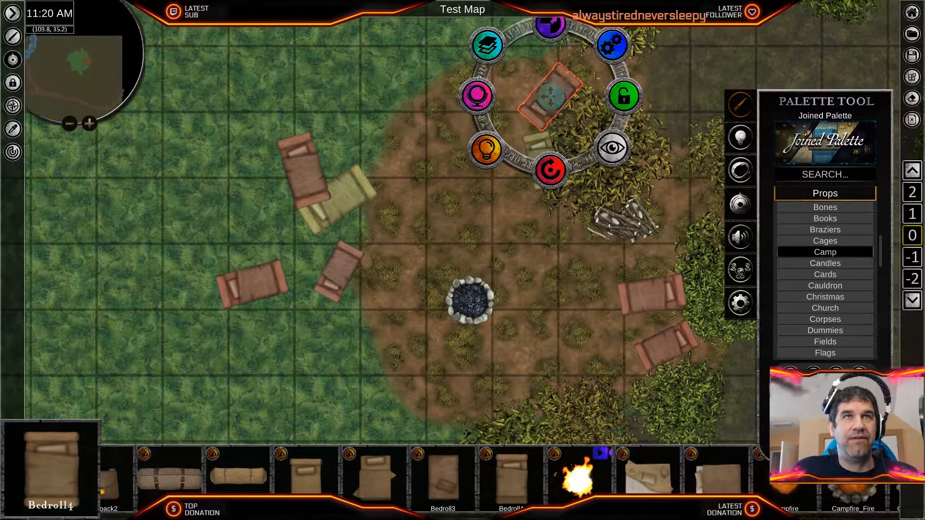
- Move the remaining green bedroll and the small red one, rotated nearly horizontal, side by side onto the dirt patch's southern edge
click(370, 197)
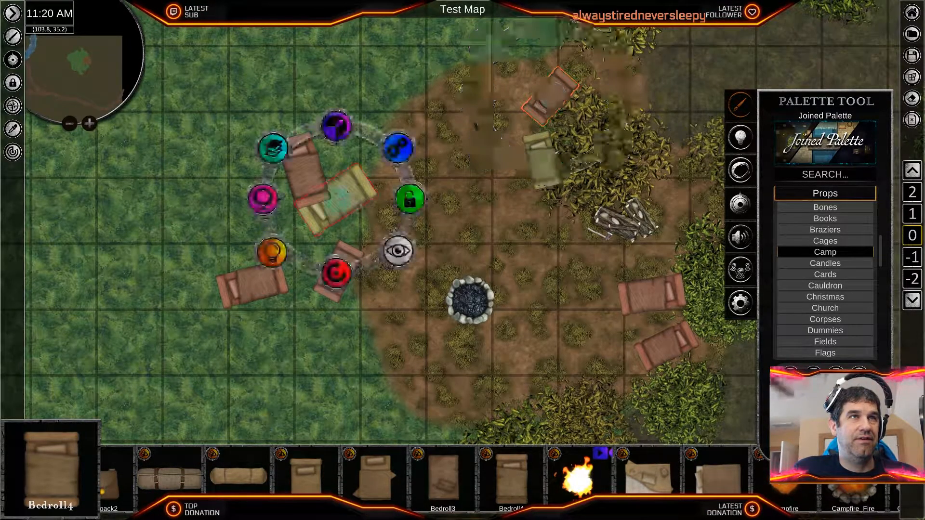
drag(336, 199, 487, 413)
click(338, 272)
drag(339, 344, 354, 202)
drag(359, 269, 533, 314)
drag(537, 397, 474, 371)
drag(545, 317, 559, 394)
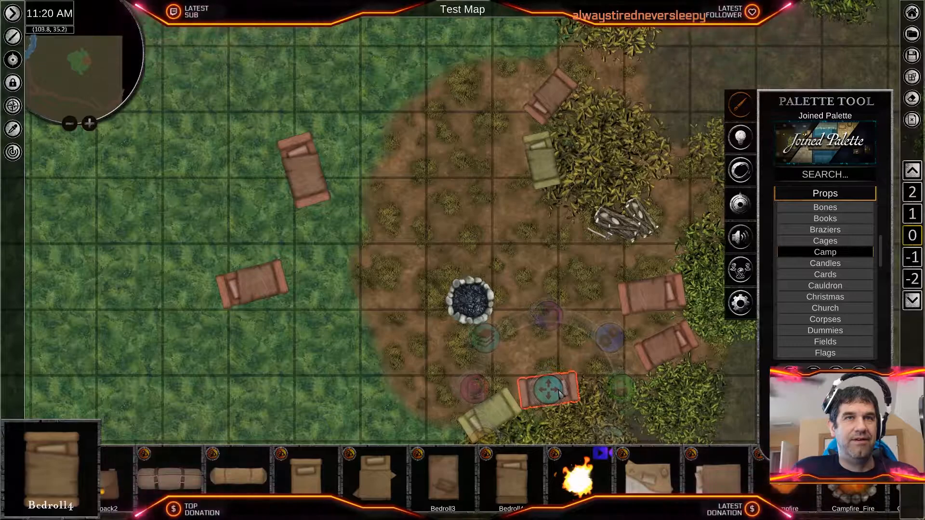
- Delete the two leftover red bedrolls on the grass west of the dirt patch
click(254, 284)
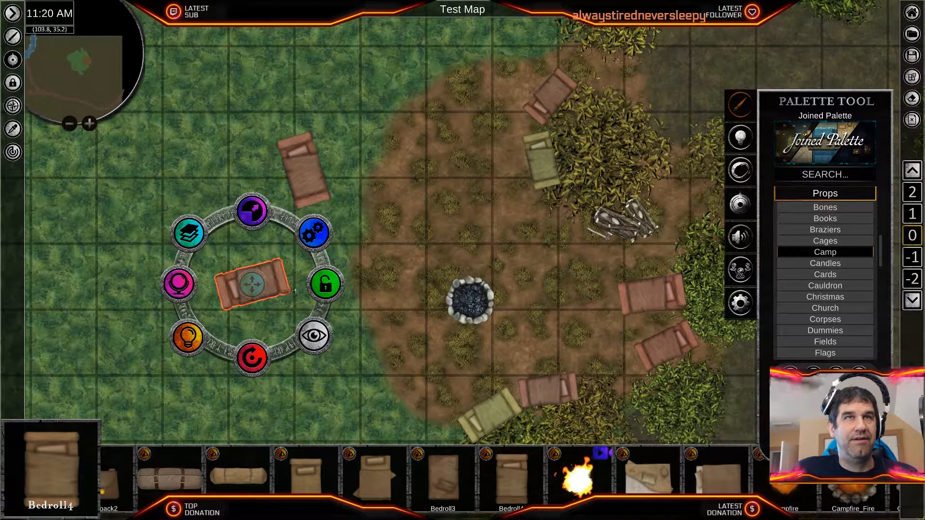
key(Delete)
click(304, 166)
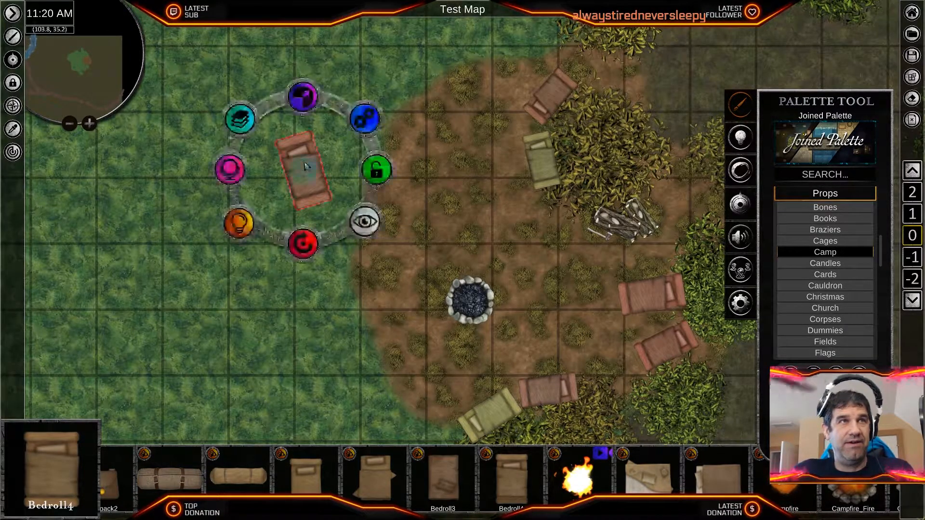
key(Delete)
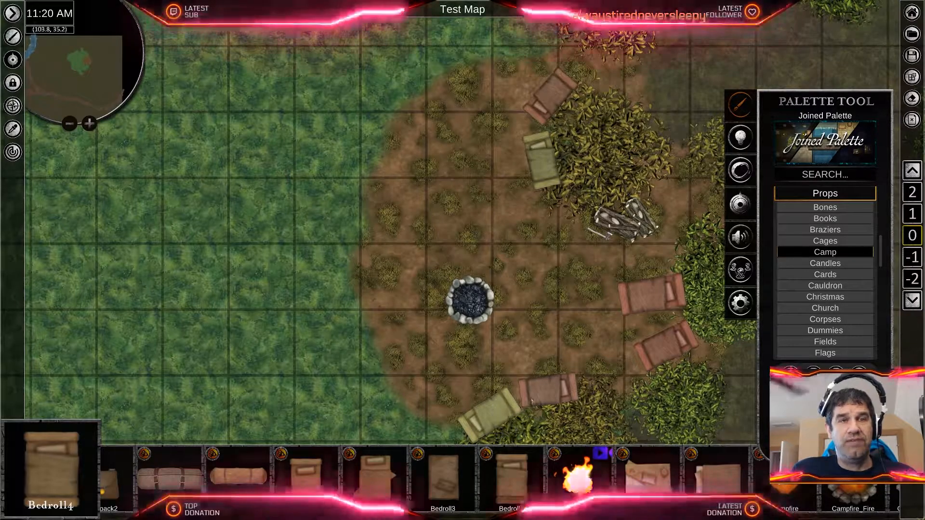
- Nudge the green bedroll on the dirt patch's southern edge slightly towards the bushes
middle_drag(547, 407, 505, 339)
click(455, 344)
drag(450, 346, 452, 352)
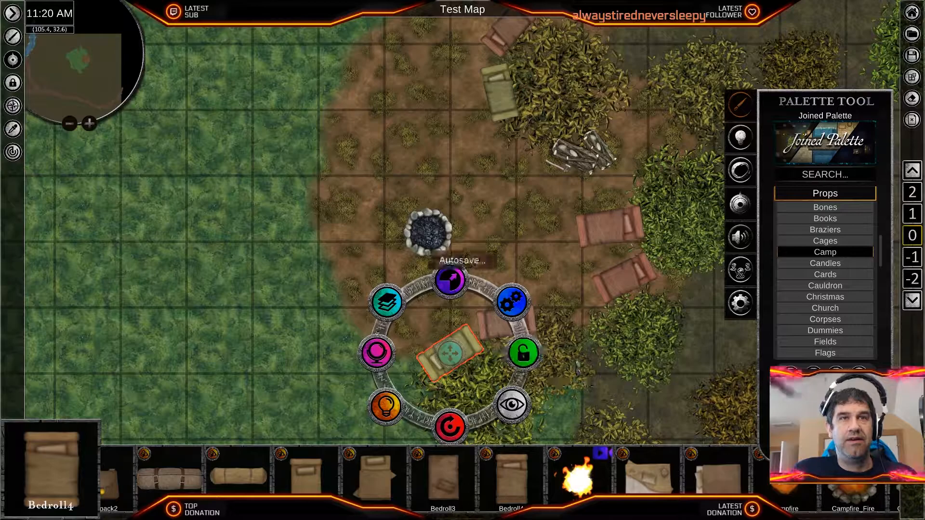
click(547, 348)
click(451, 395)
click(555, 357)
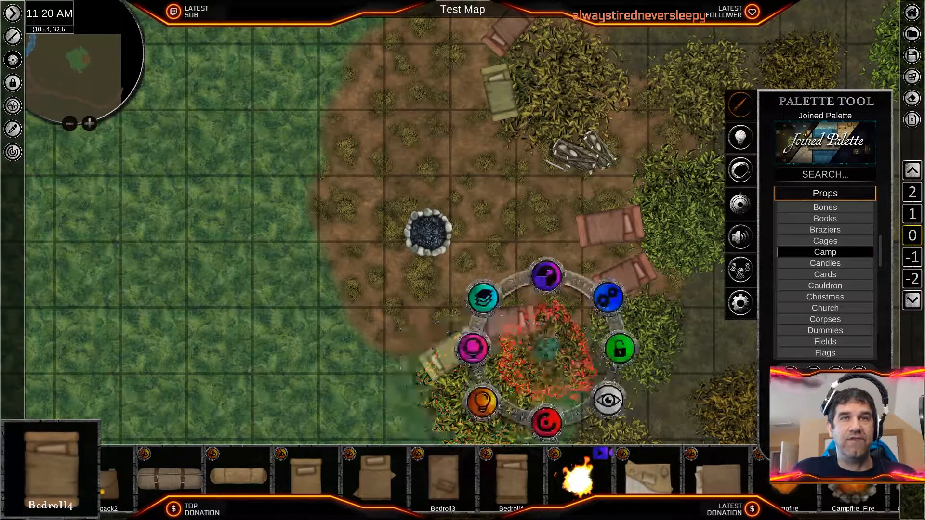
click(515, 243)
click(603, 252)
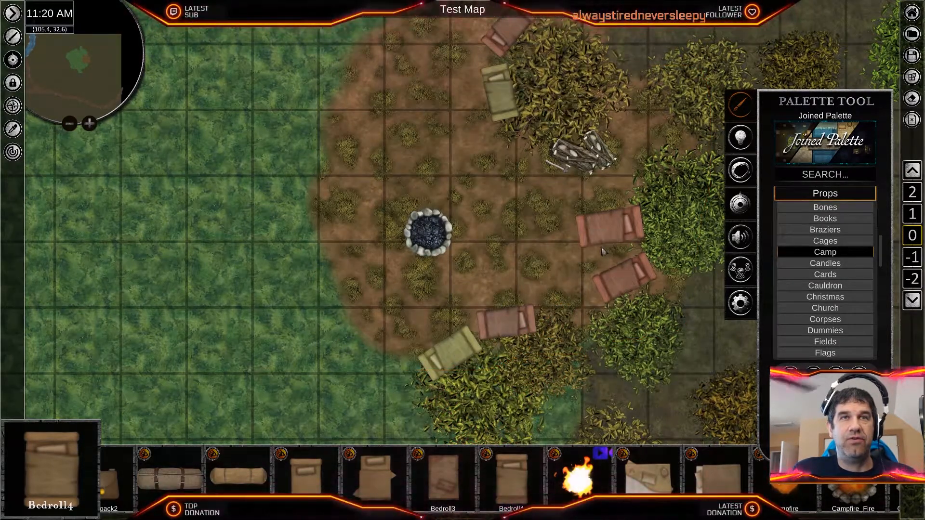
- Duplicate the red bedroll southeast of the campfire, turn the copy diagonally and place it between the two southern bushes
click(624, 274)
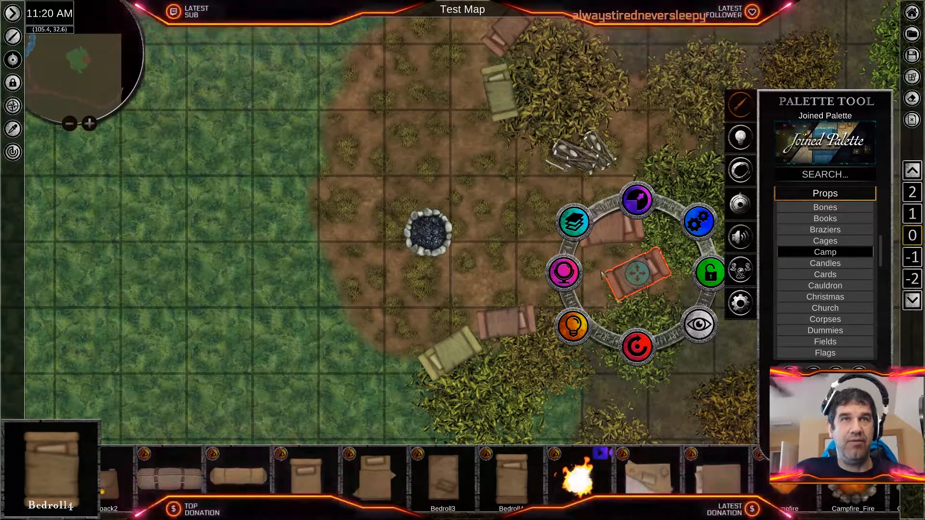
click(582, 276)
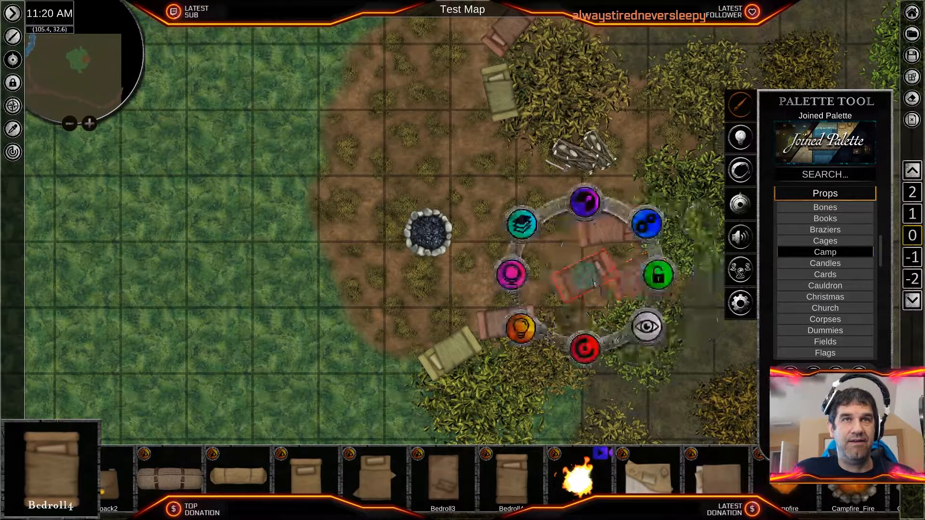
drag(582, 343, 572, 323)
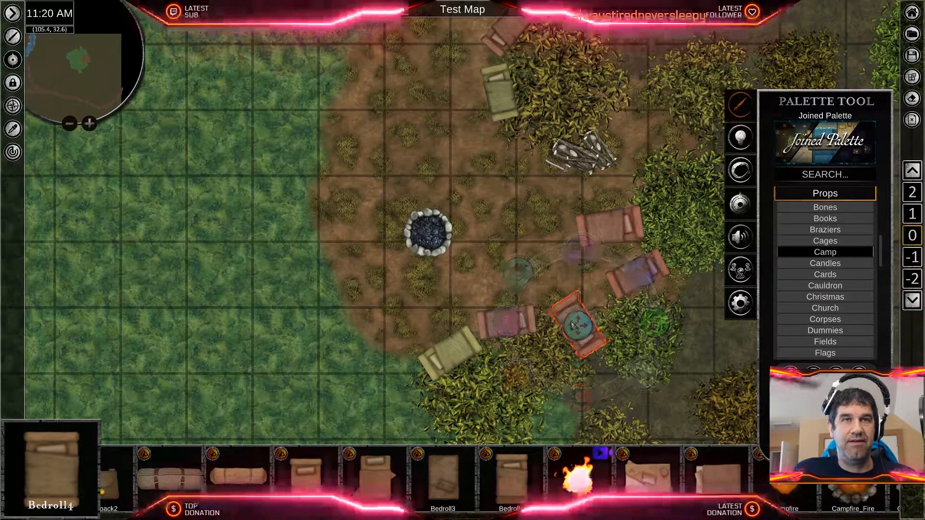
click(532, 287)
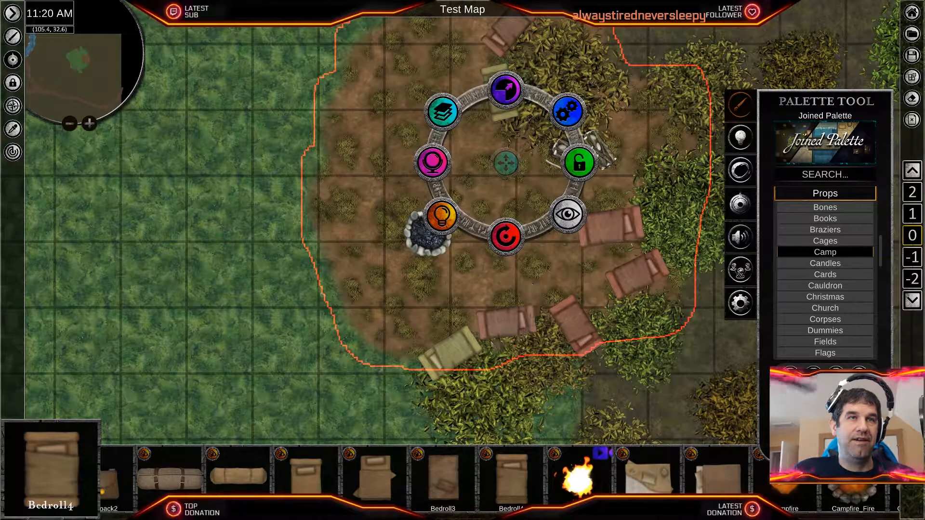
- Select all seven bedrolls around the dirt patch together and layer them beneath the surrounding bushes
click(453, 351)
shift+click(497, 325)
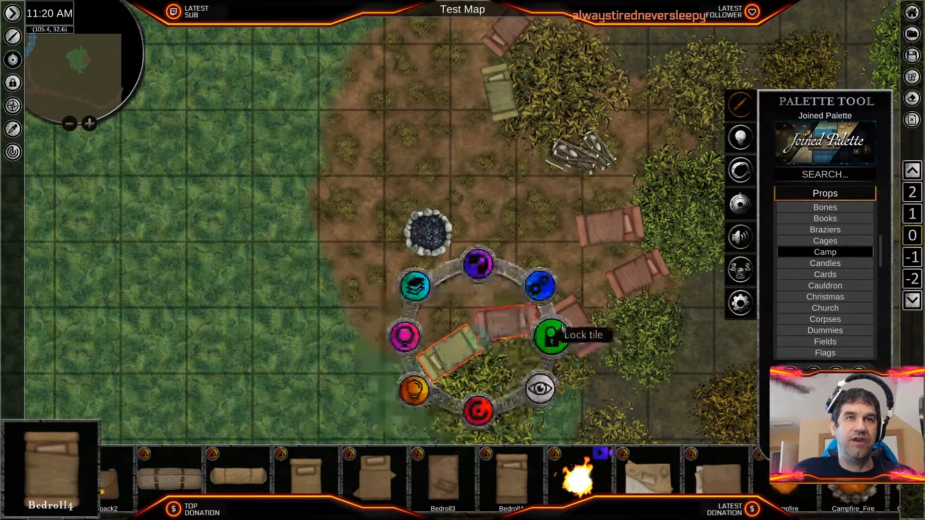
shift+click(574, 323)
shift+click(633, 274)
shift+click(618, 230)
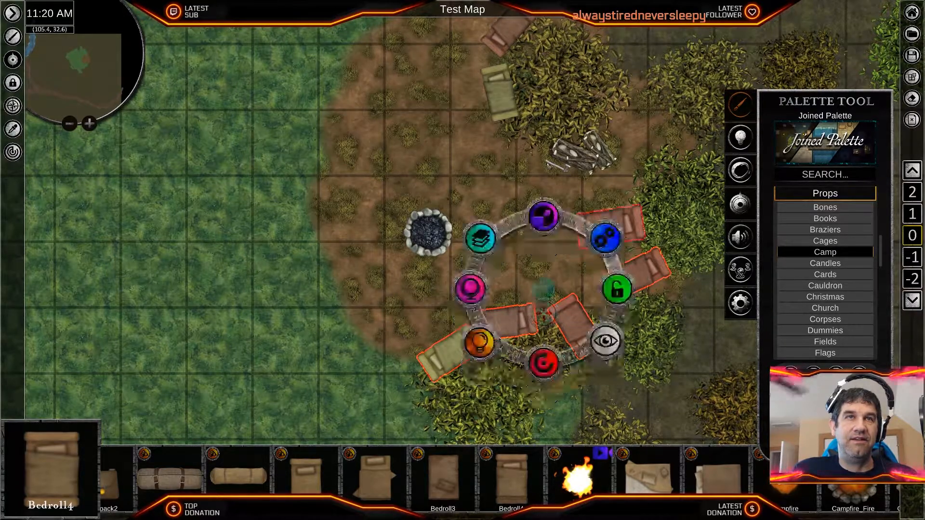
shift+click(501, 94)
shift+click(507, 37)
middle_drag(630, 78, 604, 129)
click(584, 194)
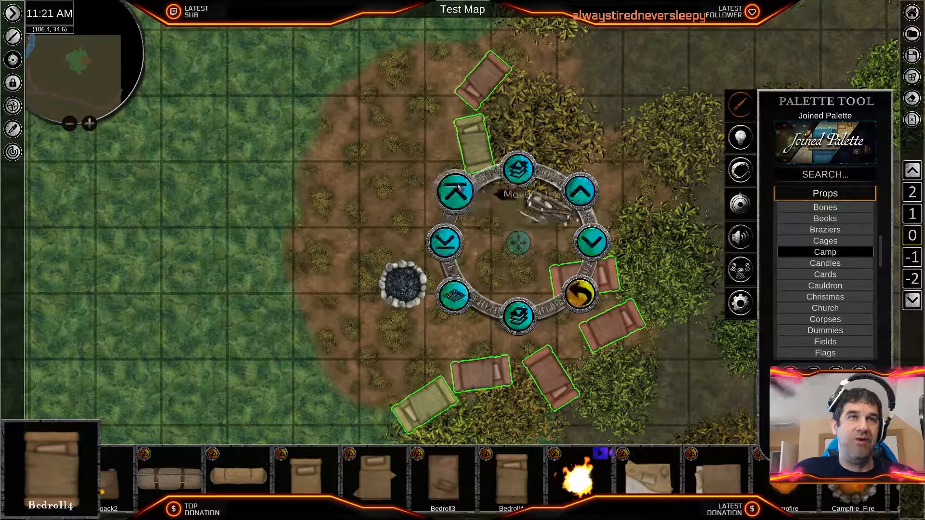
click(580, 295)
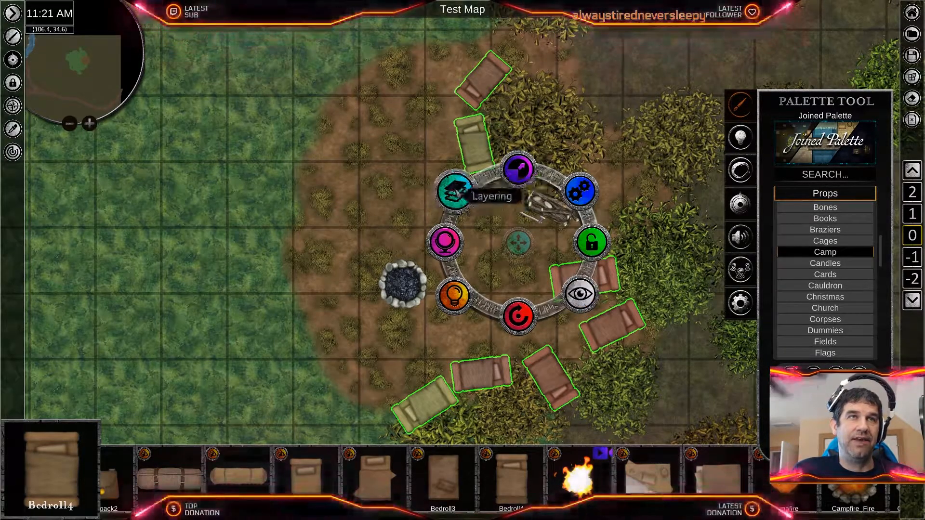
click(460, 195)
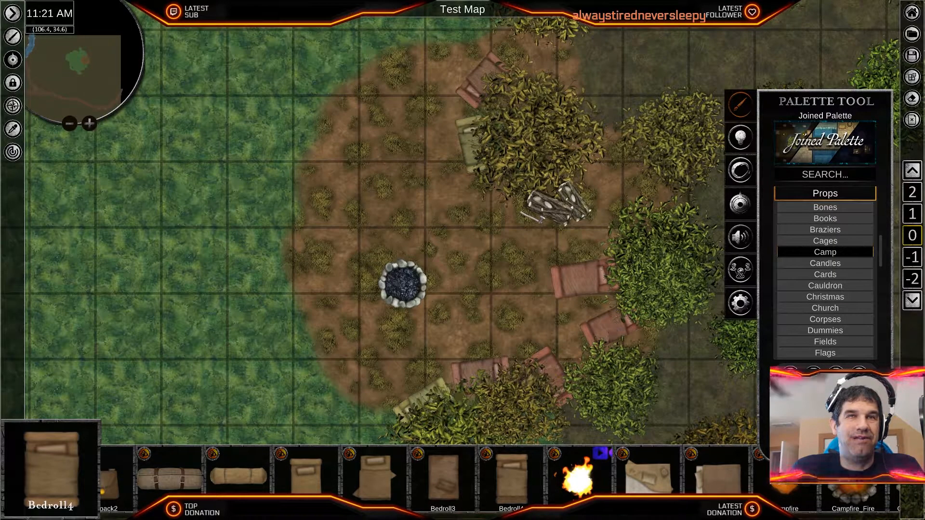
- Layer both firewood piles beneath the large northern bush and shift them together slightly north under its edge
scroll(480, 162, up, 5)
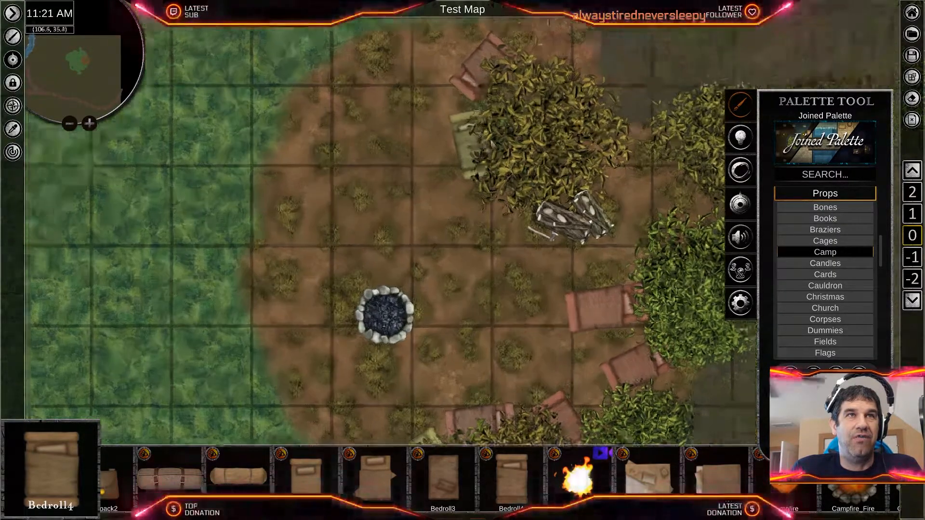
scroll(480, 162, down, 1)
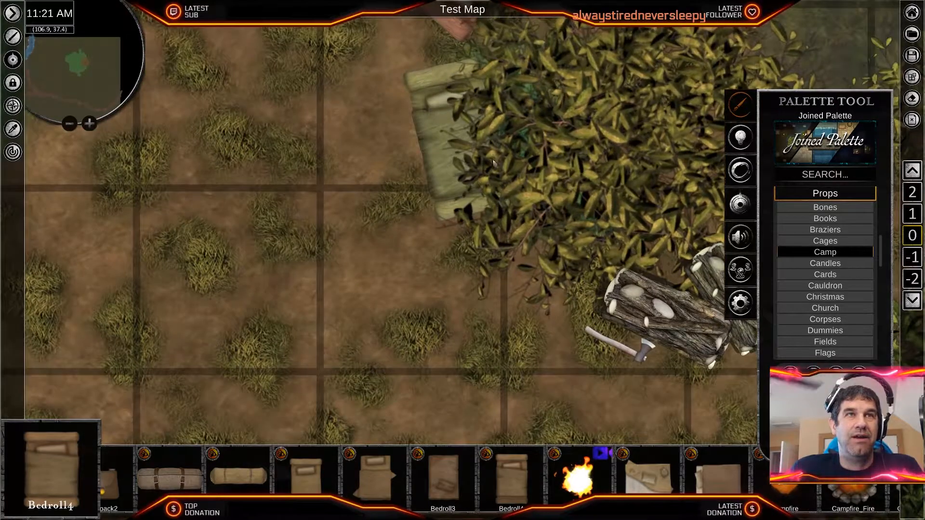
scroll(482, 174, down, 3)
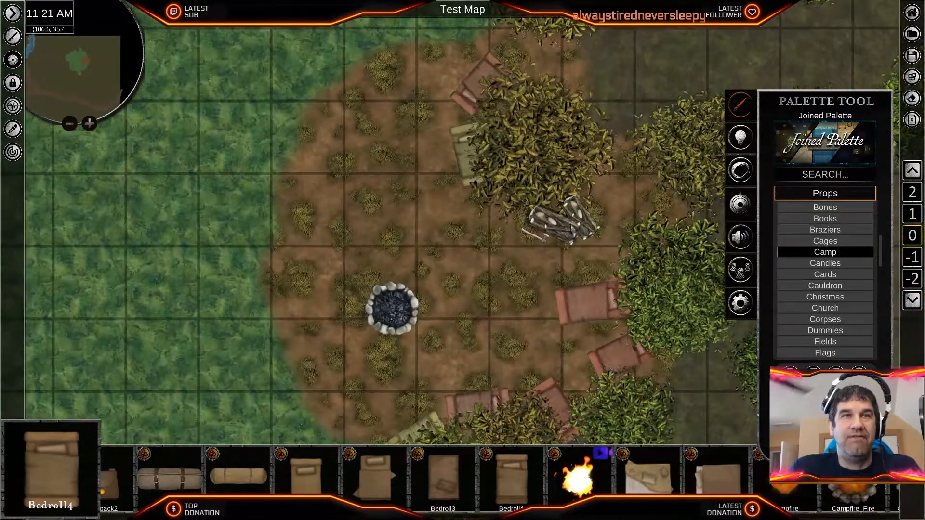
right_click(554, 224)
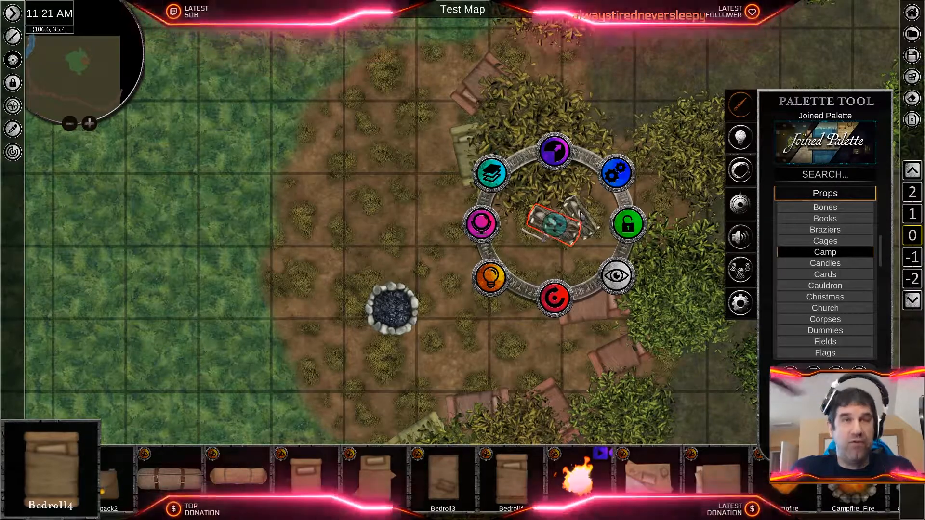
shift+right_click(584, 218)
click(514, 176)
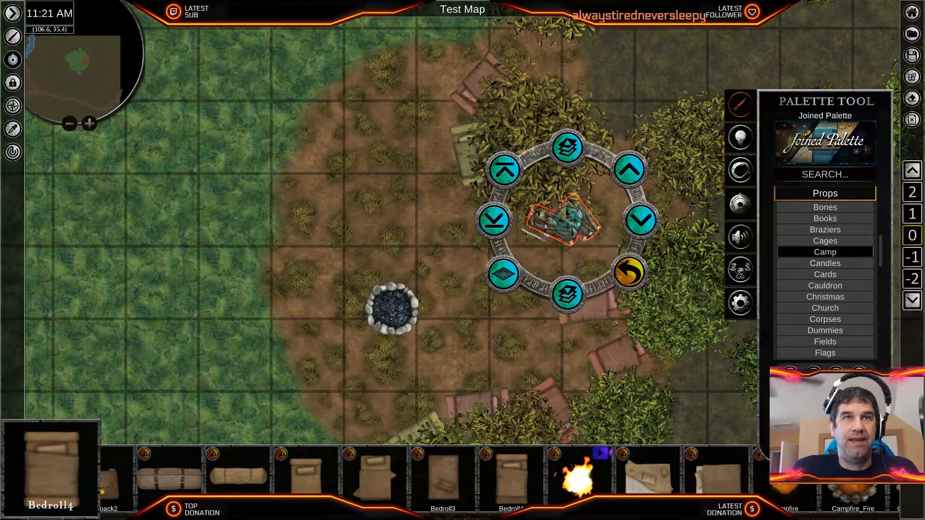
drag(570, 221, 569, 219)
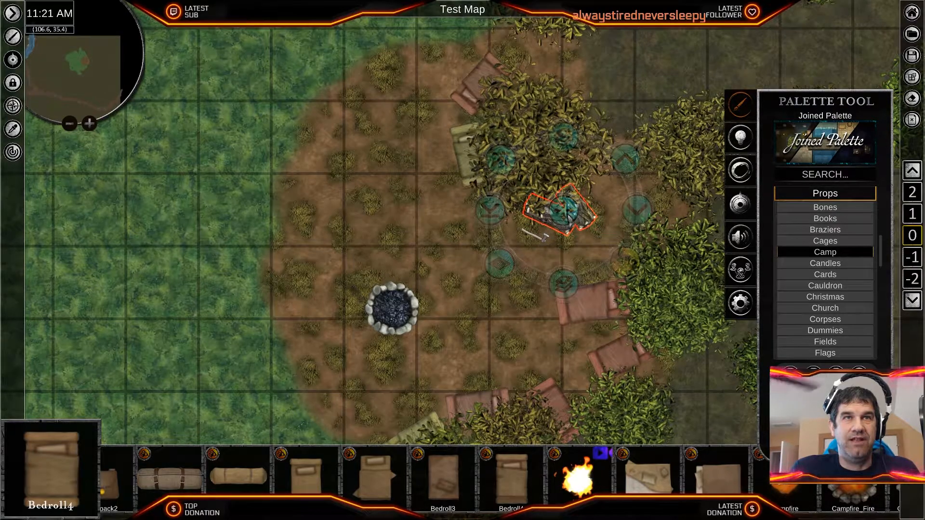
right_click(607, 264)
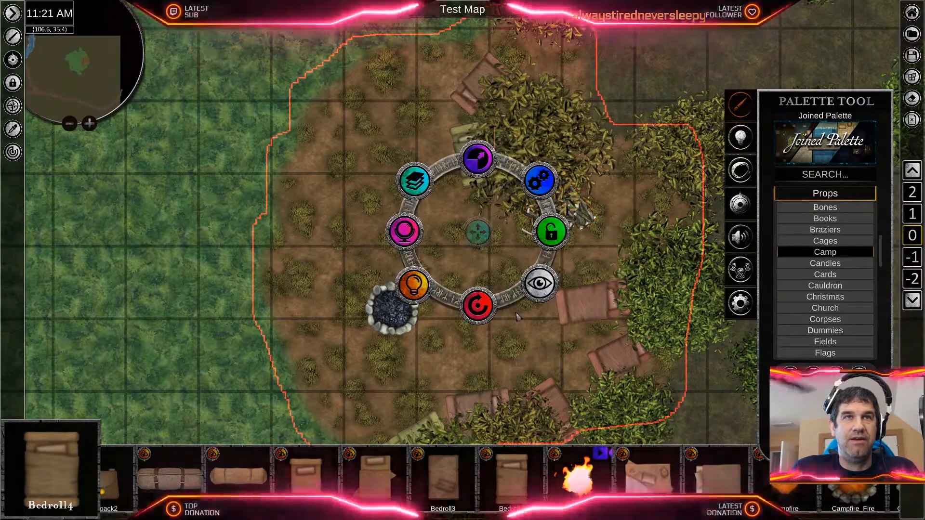
right_click(620, 273)
- Reselect the two firewood piles one after the other and bring them forward at the large bush's southern edge
scroll(566, 303, up, 3)
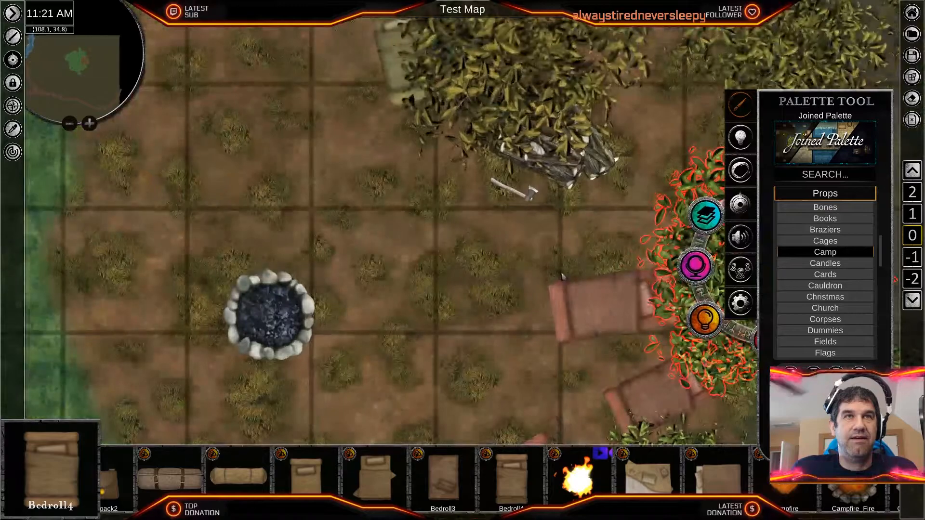
right_click(572, 173)
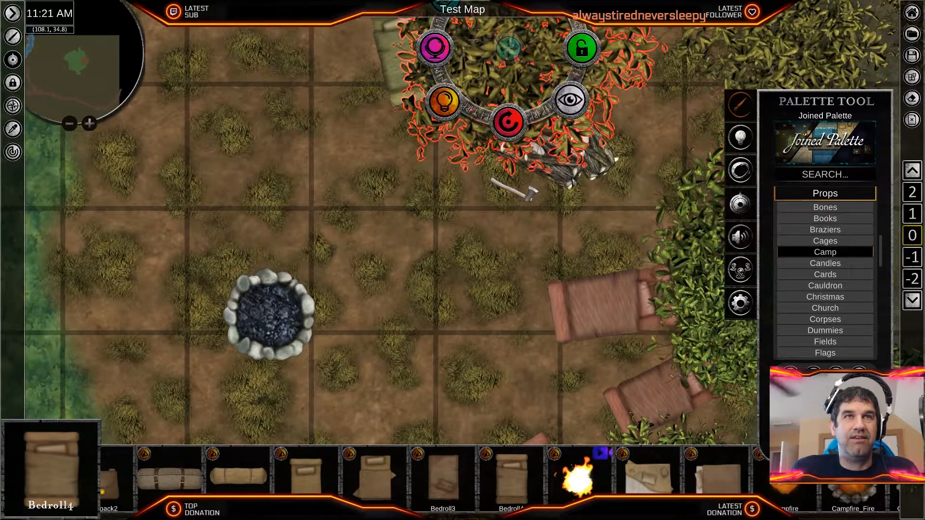
right_click(572, 172)
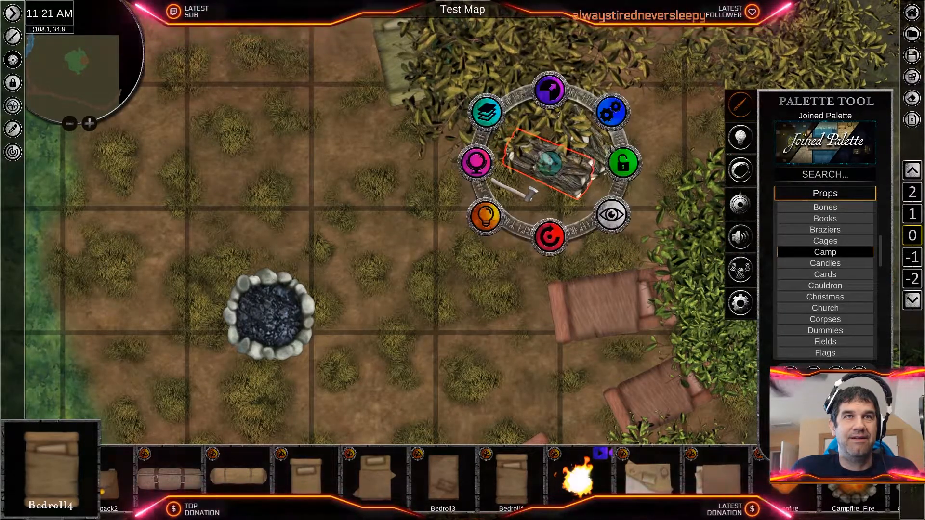
right_click(601, 150)
right_click(601, 150)
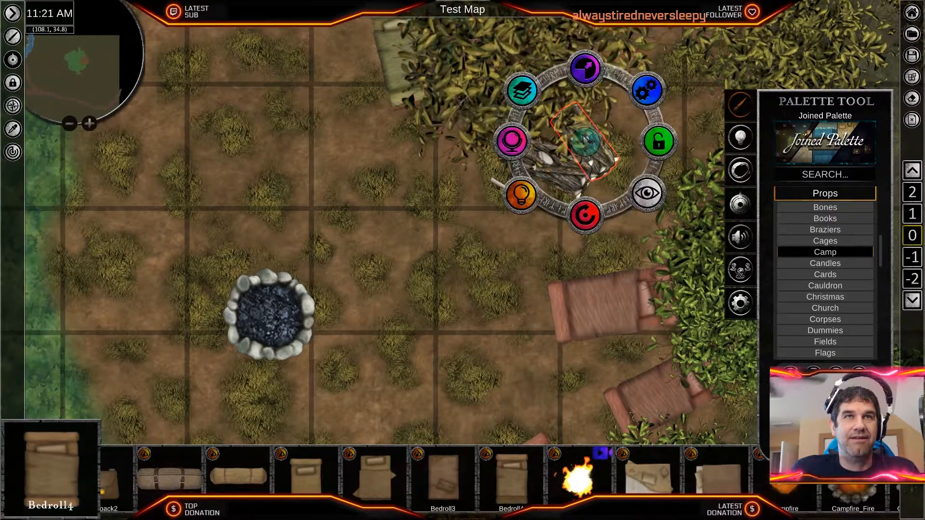
scroll(514, 273, down, 2)
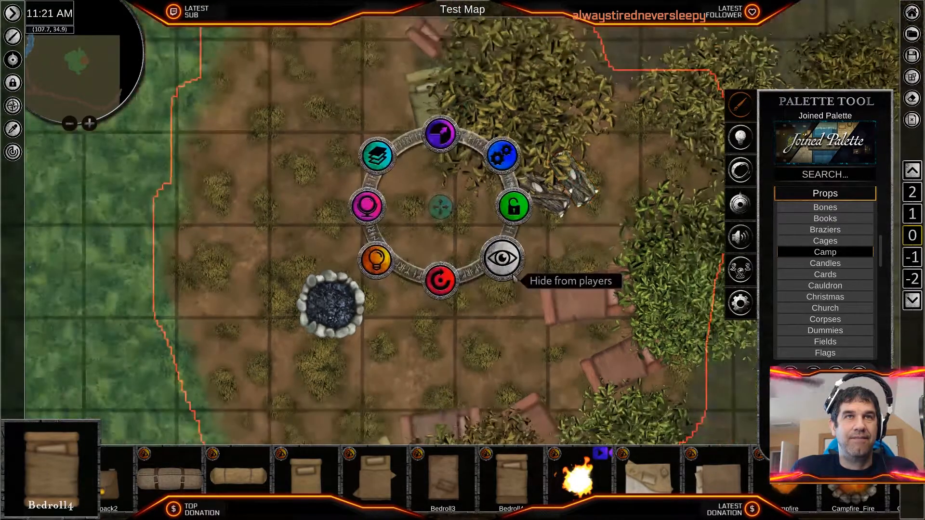
click(512, 332)
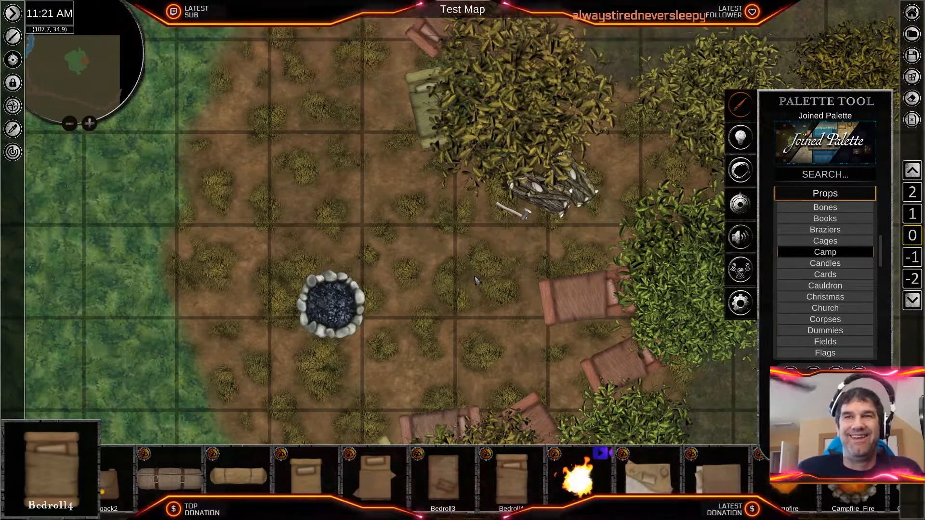
scroll(467, 254, down, 8)
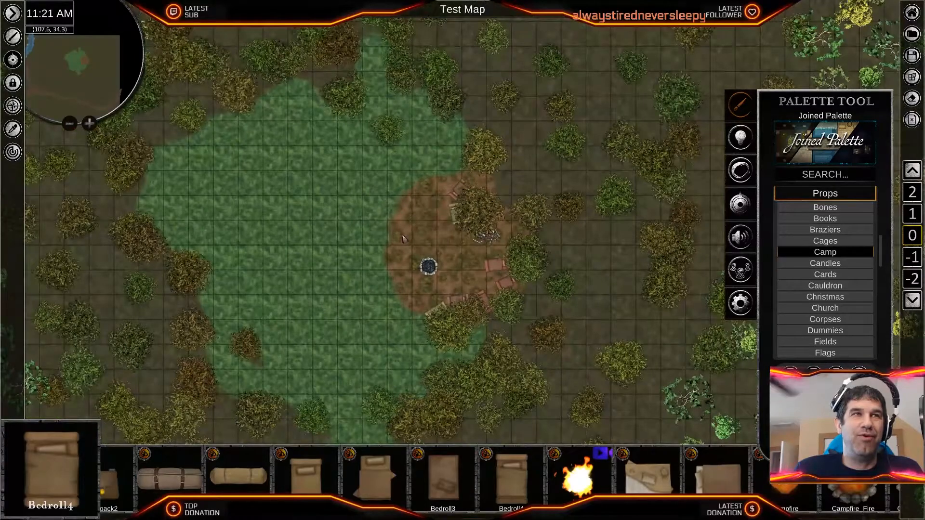
middle_drag(404, 238, 605, 385)
middle_drag(418, 260, 270, 114)
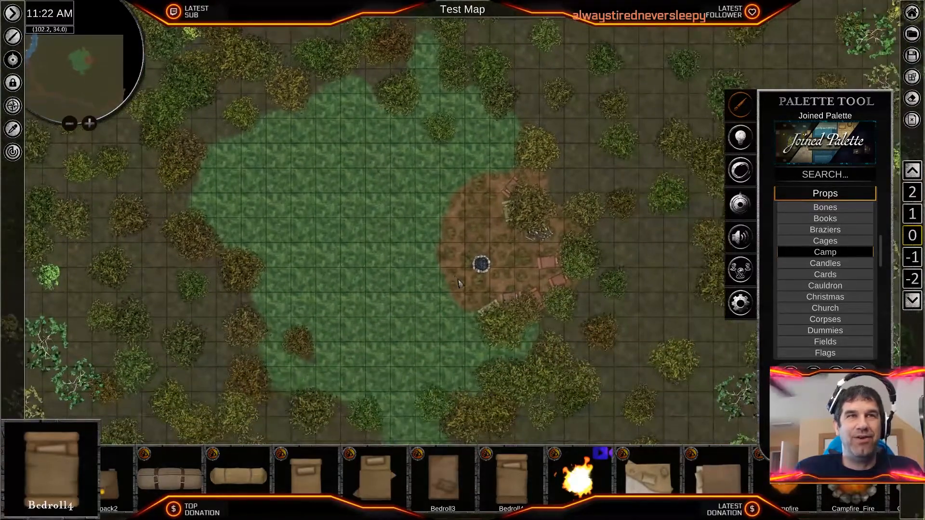
- Find the Cauldron prop among the Camp assets and place it on the stone campfire ring
scroll(460, 284, up, 5)
scroll(460, 283, up, 3)
middle_drag(554, 301, 446, 314)
scroll(407, 283, up, 5)
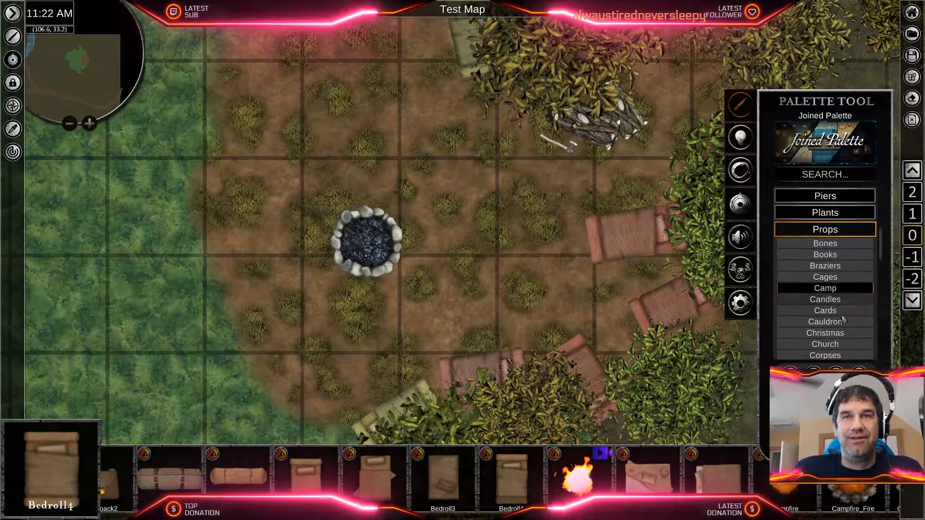
scroll(838, 281, down, 2)
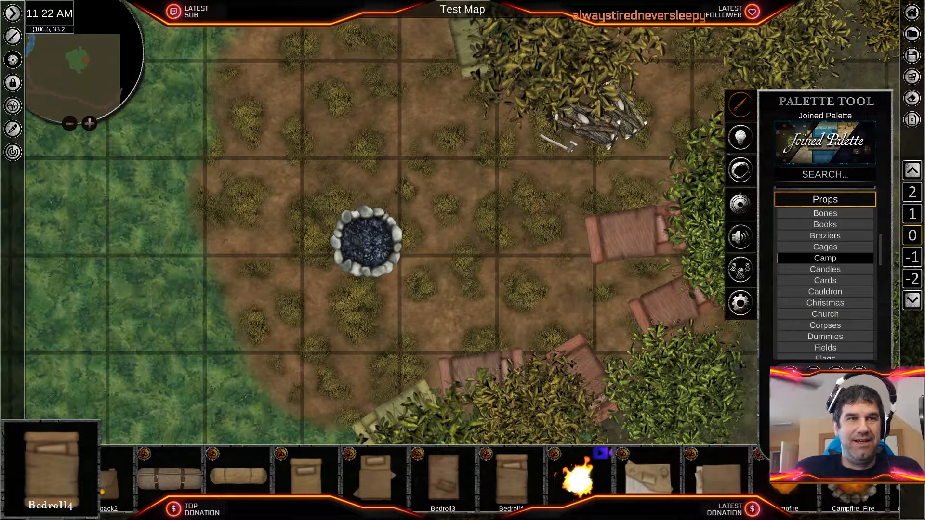
scroll(501, 477, down, 10)
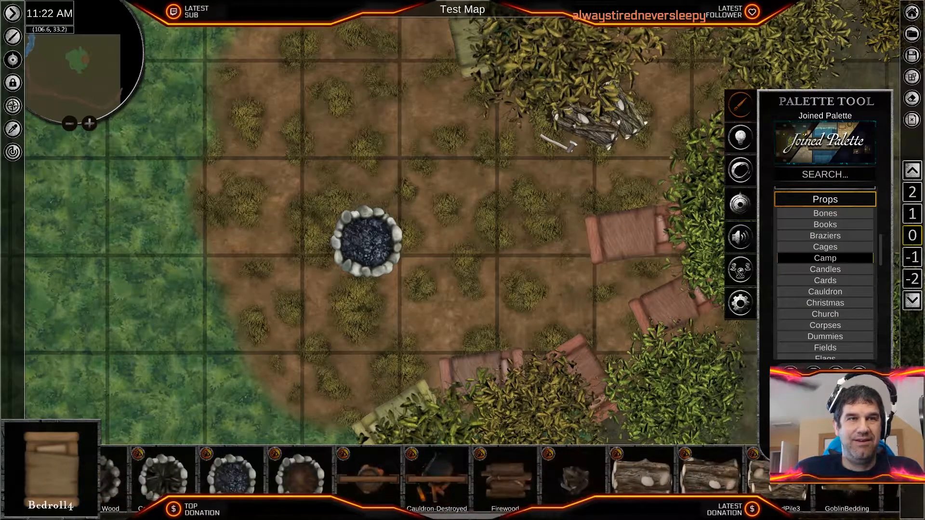
scroll(423, 482, up, 3)
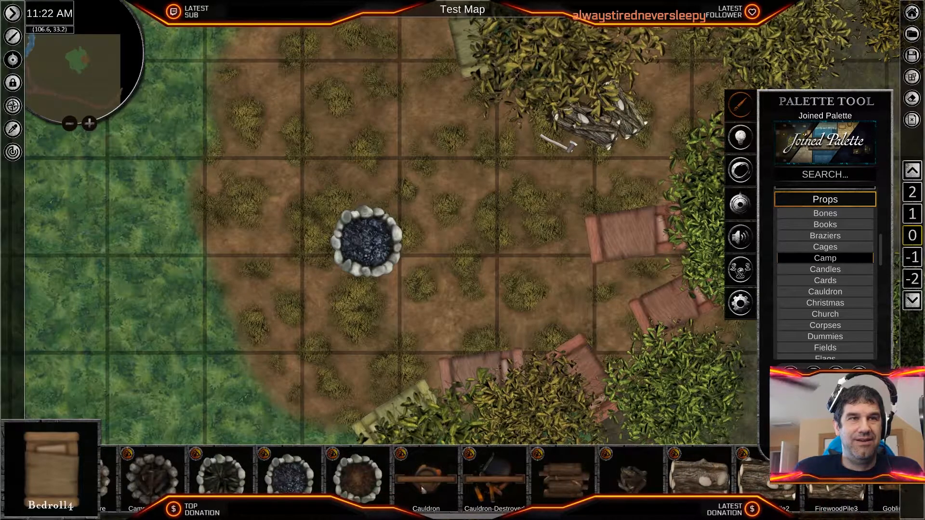
click(423, 488)
click(367, 244)
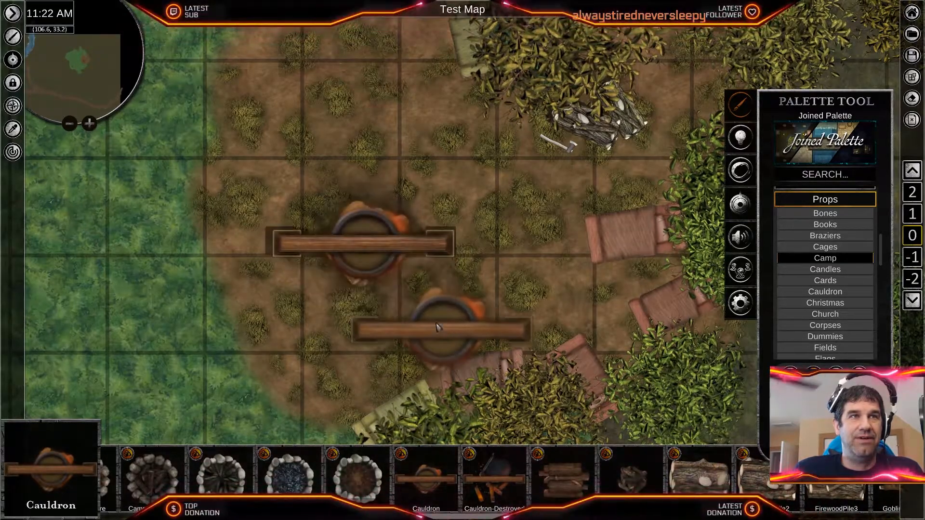
- Shrink the cauldron to fit the campfire ring, rotate its beam diagonally and centre it over the fire pit
right_click(389, 243)
drag(367, 171, 373, 245)
drag(368, 316, 303, 304)
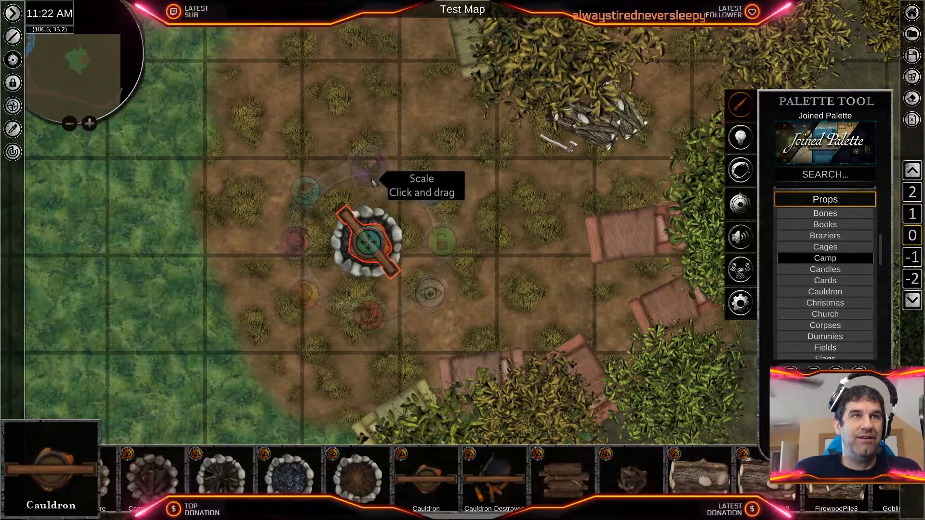
drag(372, 170, 372, 180)
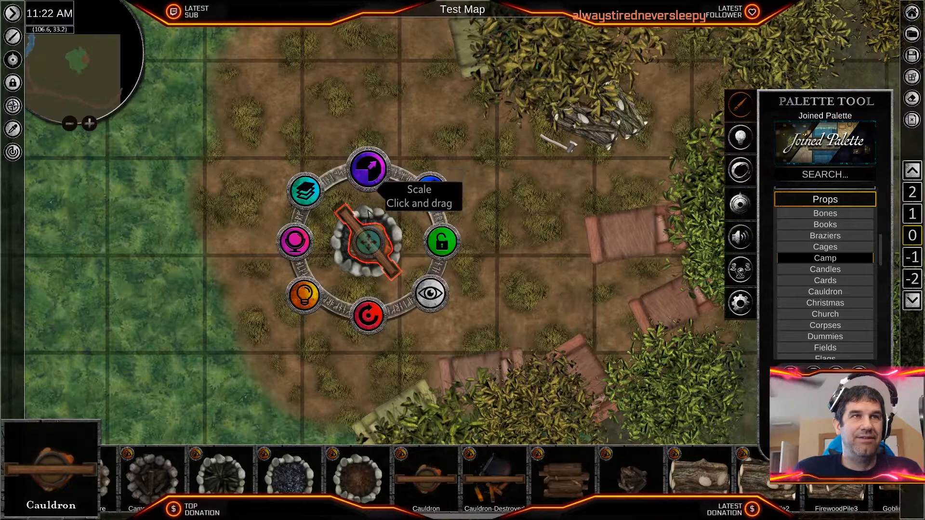
drag(371, 242, 369, 241)
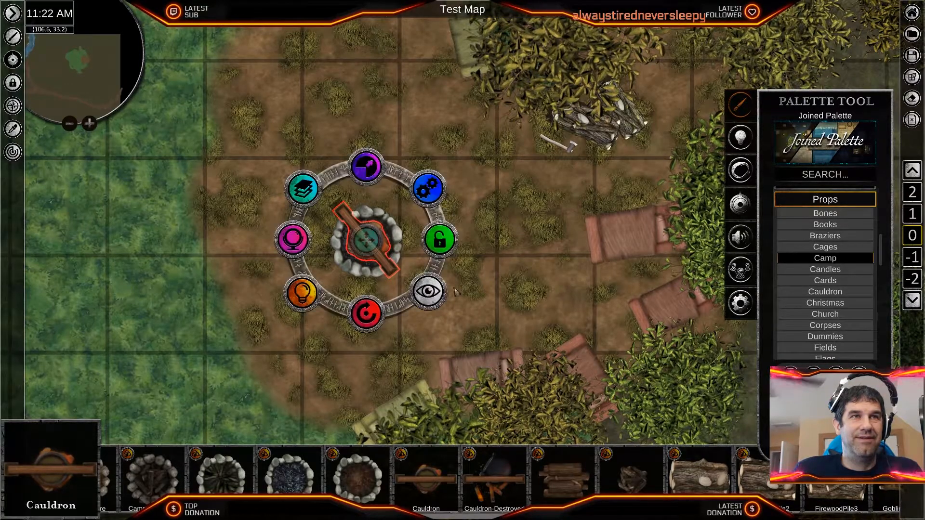
click(491, 299)
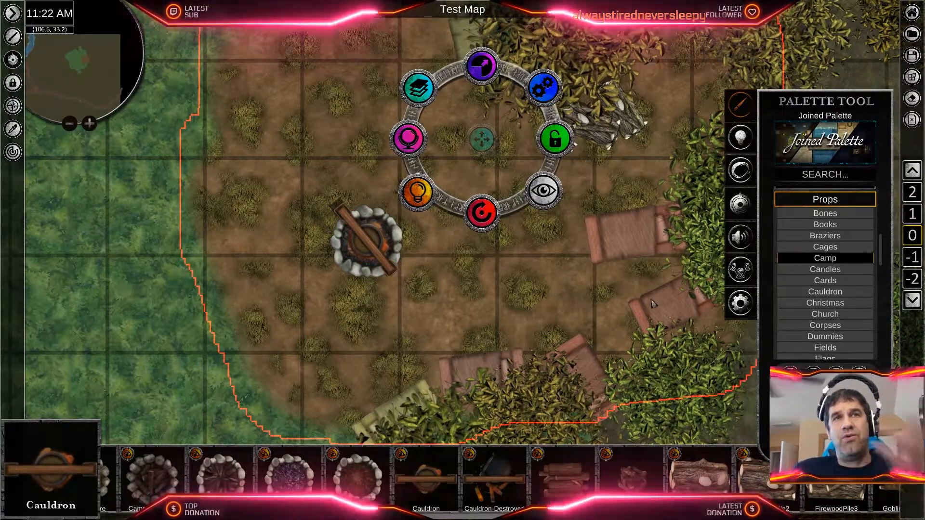
scroll(640, 312, down, 3)
scroll(639, 312, down, 5)
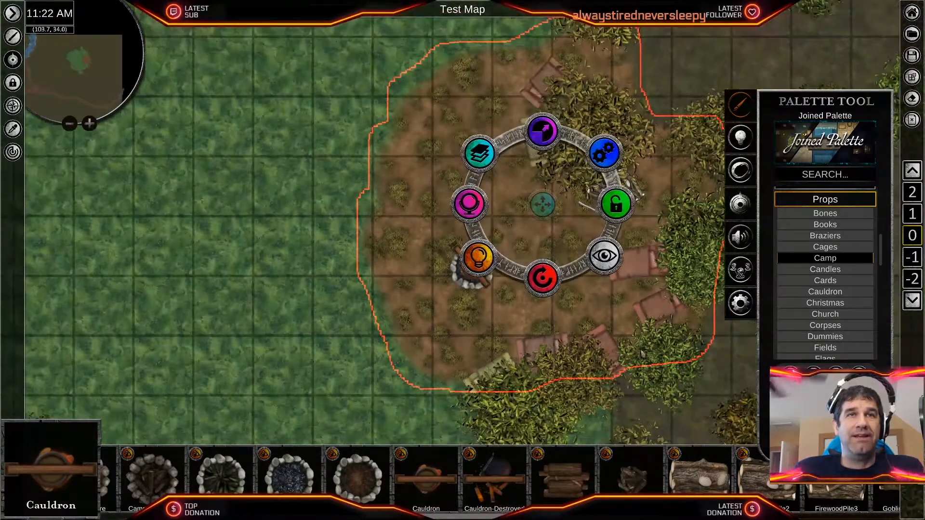
scroll(625, 350, down, 2)
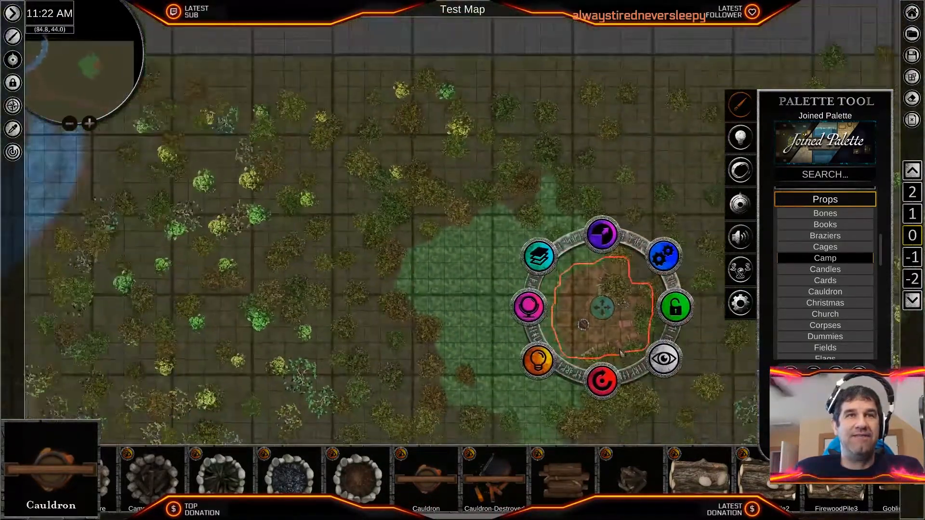
- Examine the furnished eastern camp, the grassy clearing around it and the surrounding forest out to the stream
click(462, 335)
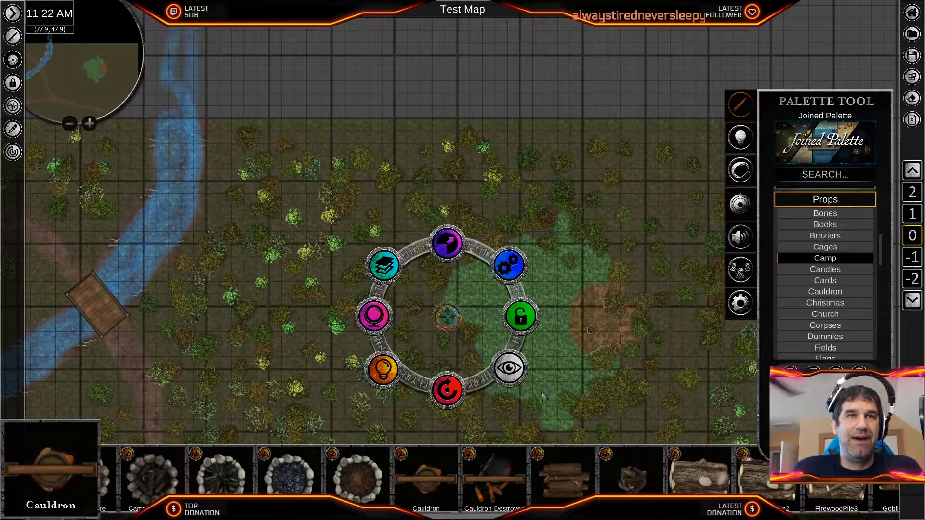
click(450, 320)
middle_drag(619, 315, 508, 221)
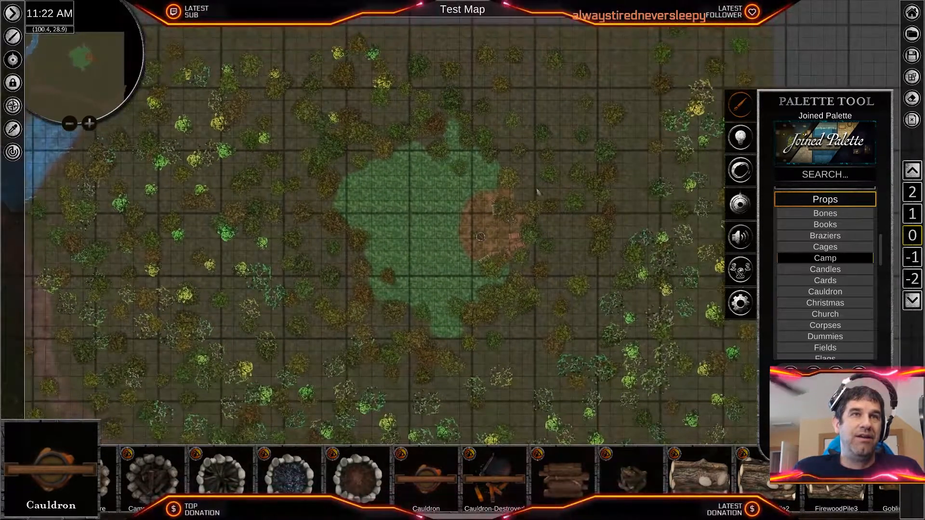
middle_drag(348, 326, 474, 252)
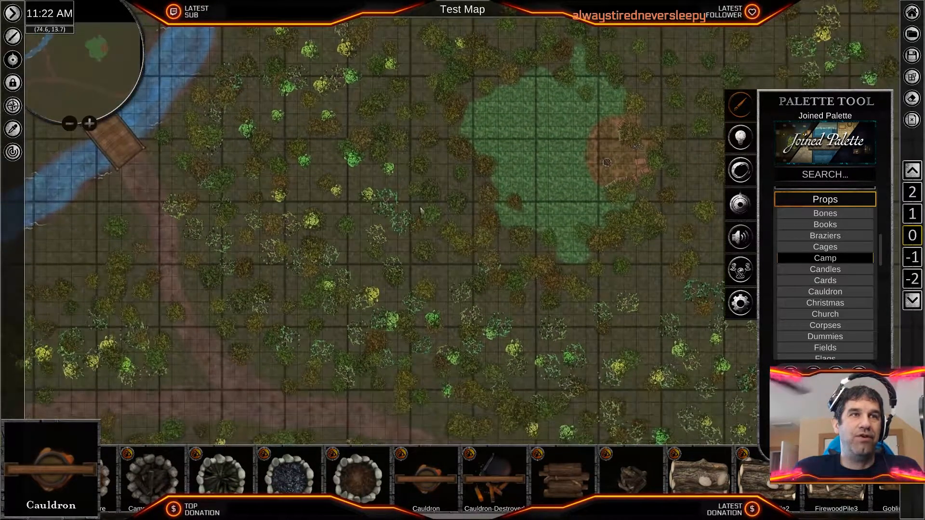
middle_drag(547, 134, 438, 238)
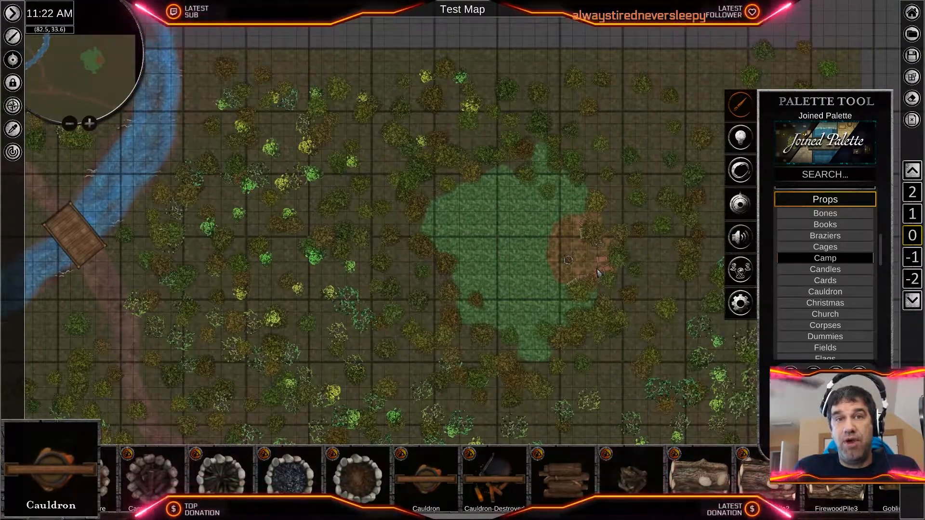
scroll(598, 273, up, 5)
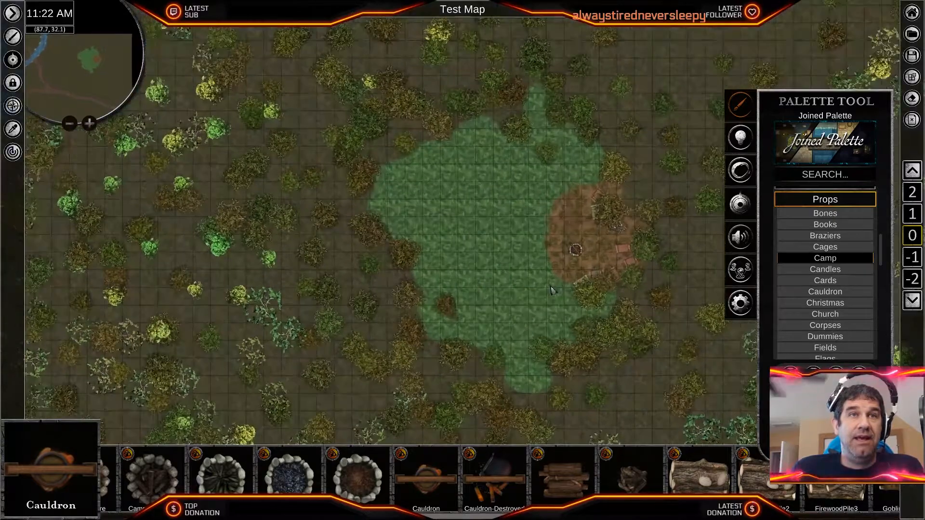
scroll(543, 316, down, 3)
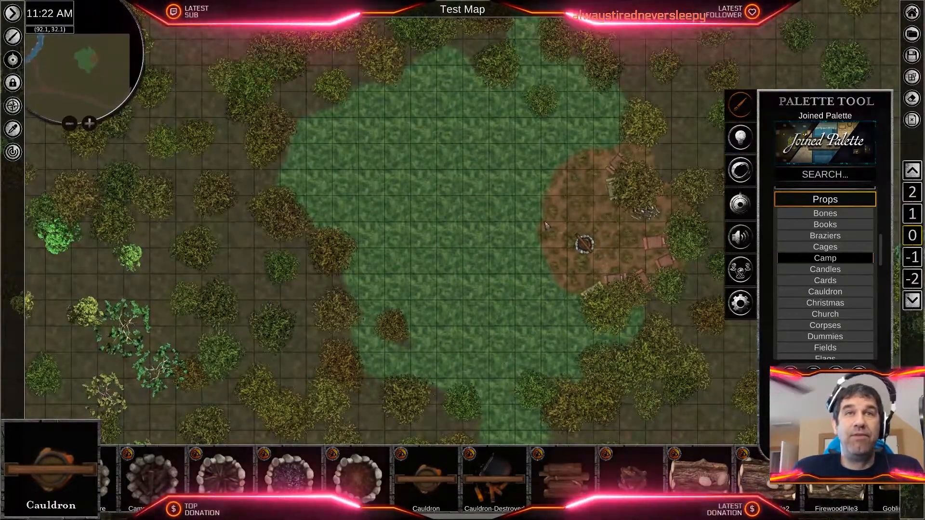
scroll(525, 255, up, 2)
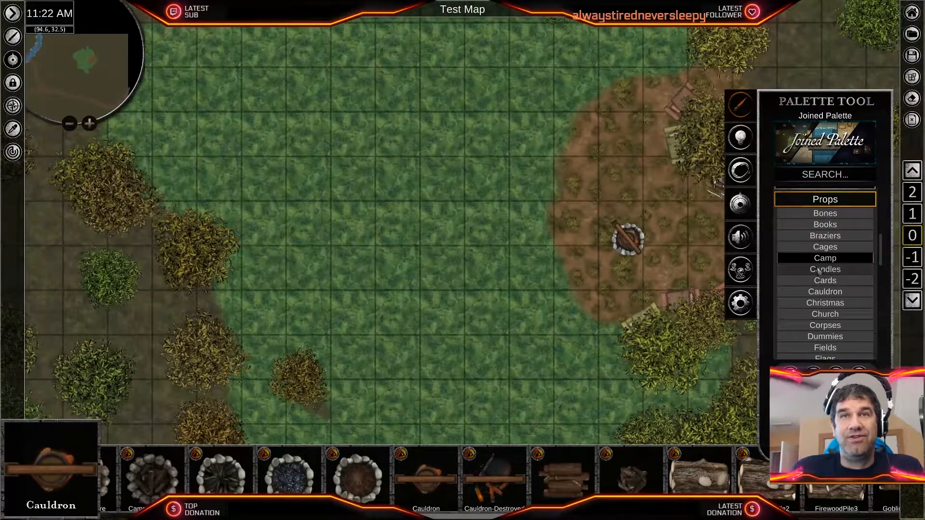
middle_drag(597, 309, 424, 336)
scroll(535, 273, up, 3)
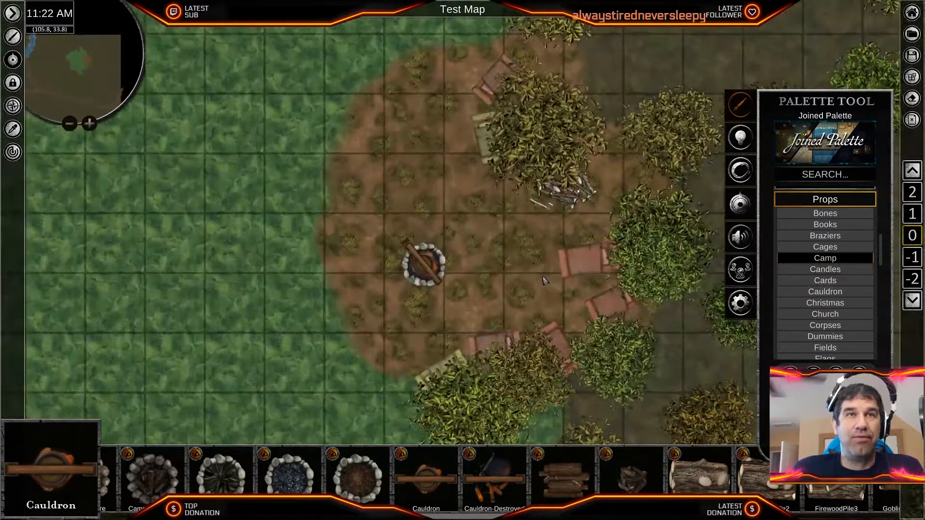
scroll(535, 274, down, 6)
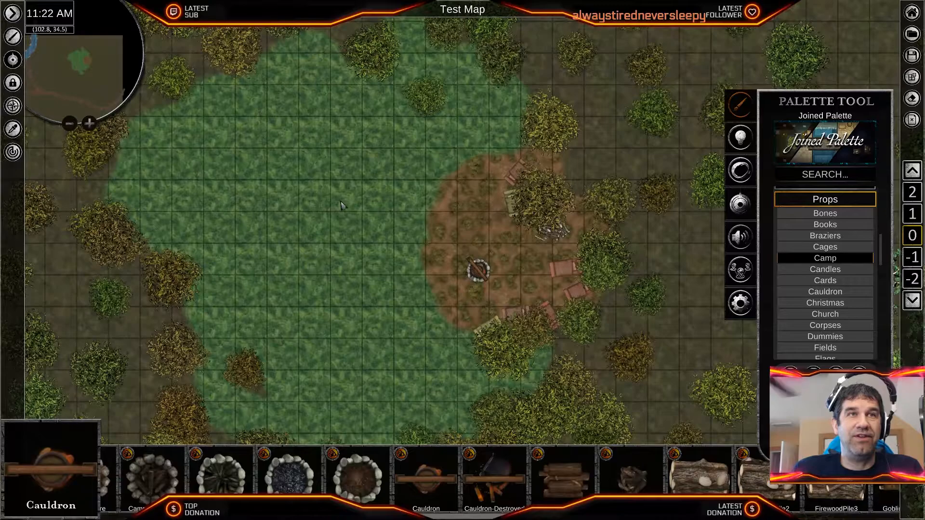
middle_drag(377, 239, 593, 281)
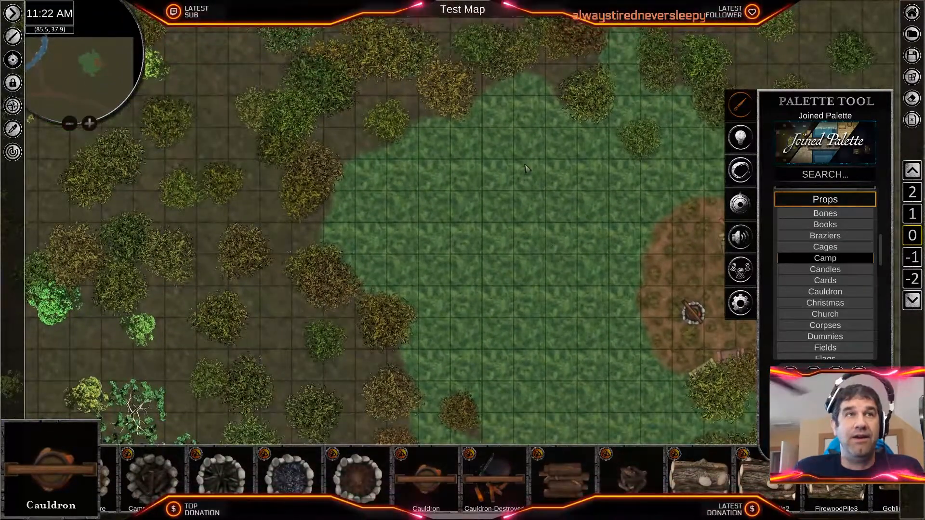
scroll(541, 256, down, 3)
scroll(615, 258, up, 2)
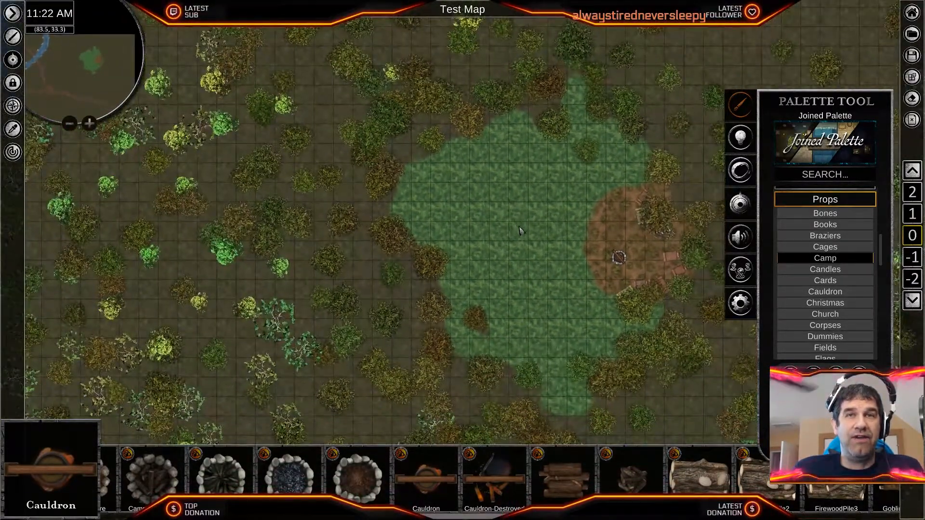
- Place two scaled-down Dummy2 props side by side at the bushes south of the camp, tilting the second one
scroll(521, 285, up, 3)
click(822, 337)
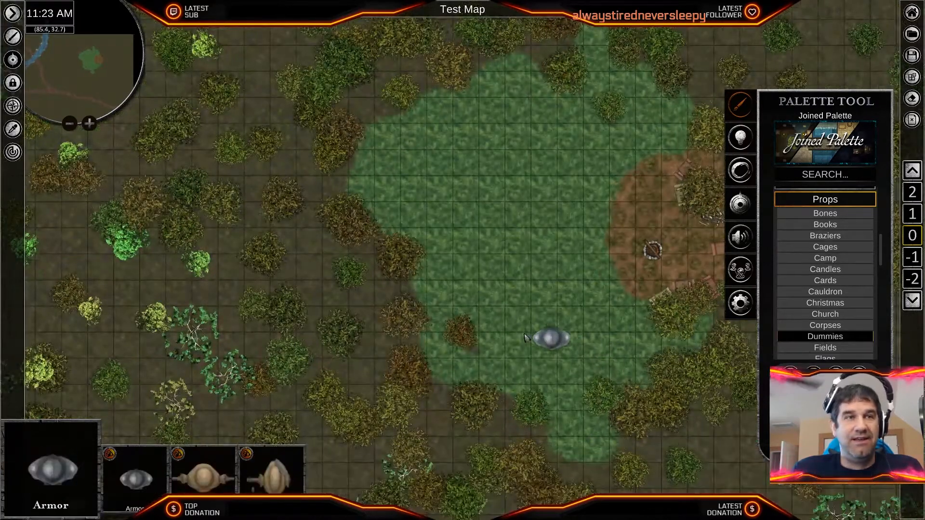
scroll(526, 337, up, 2)
scroll(526, 337, up, 1)
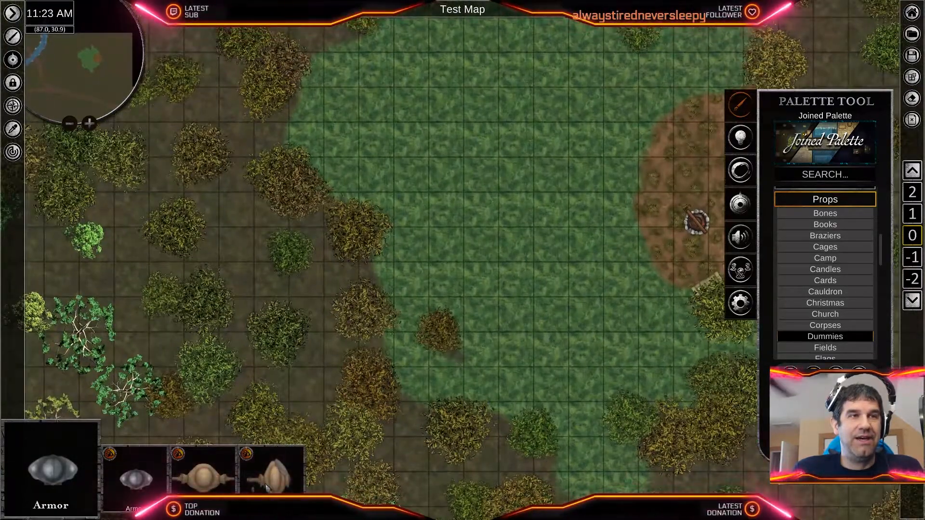
click(272, 475)
middle_drag(484, 336, 293, 349)
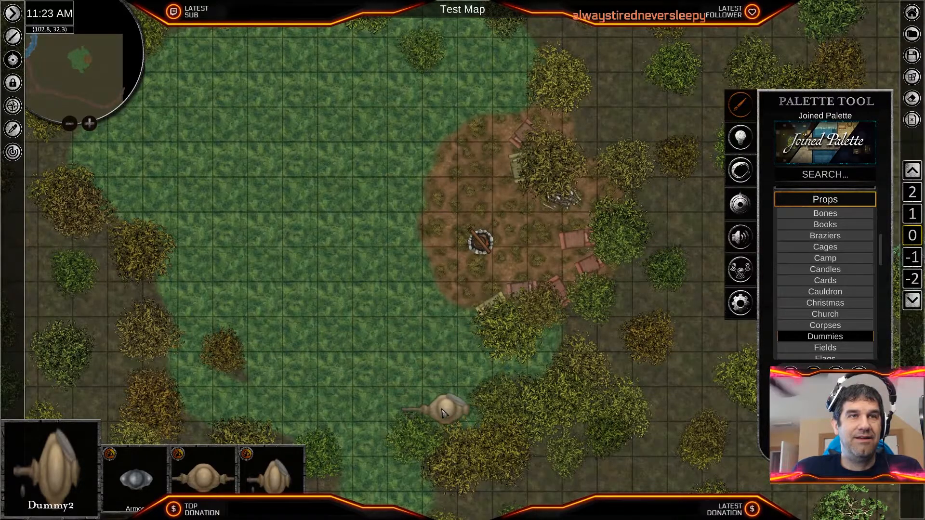
scroll(443, 413, up, 2)
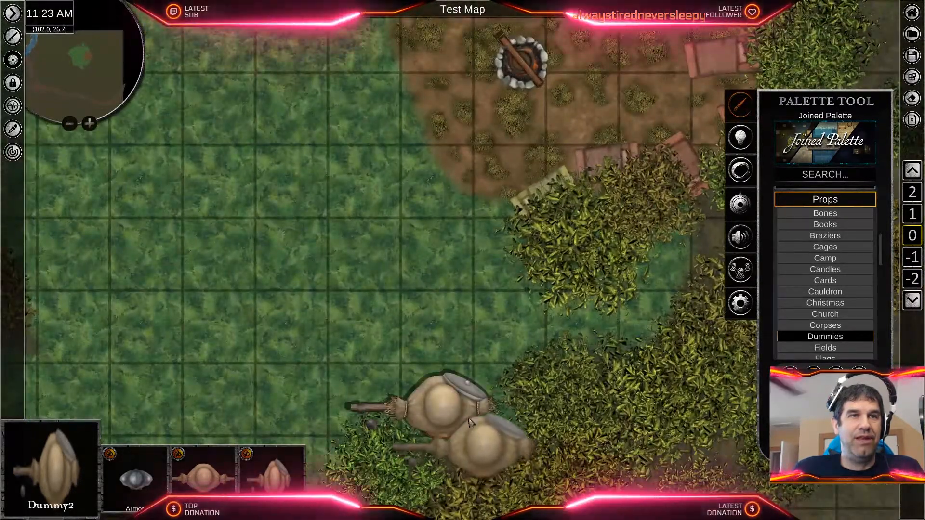
scroll(445, 412, down, 1)
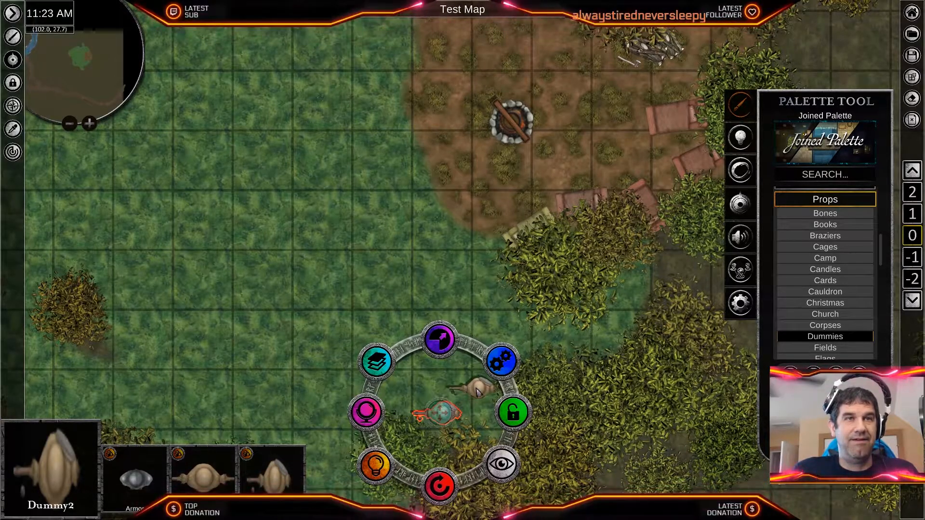
click(476, 388)
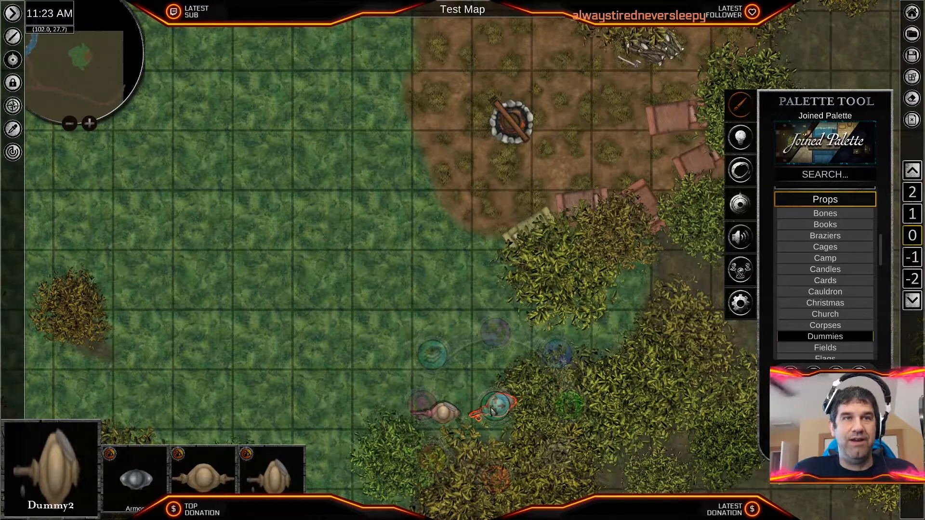
click(325, 345)
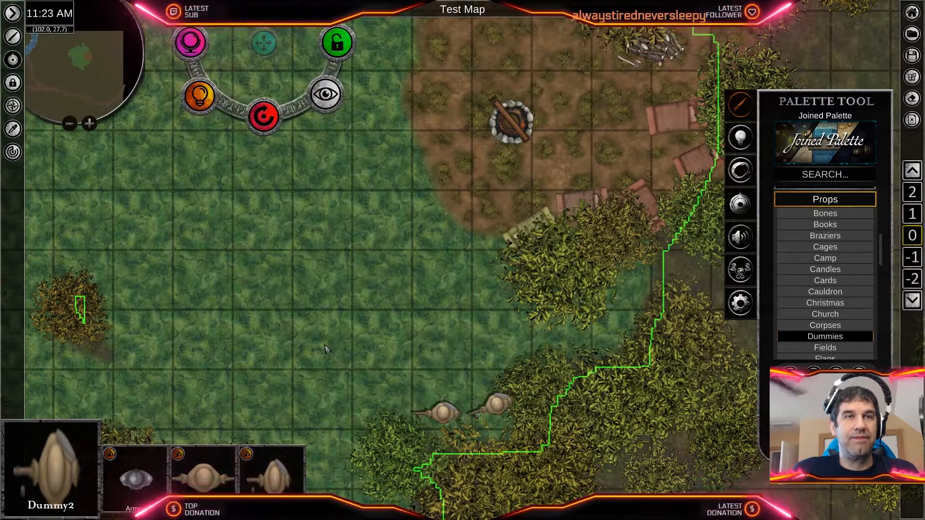
- Browse the Fields props and examine the dirt road's stretch south of the clearing for a cart location
scroll(325, 345, down, 4)
middle_drag(325, 344, 584, 415)
middle_drag(394, 291, 323, 363)
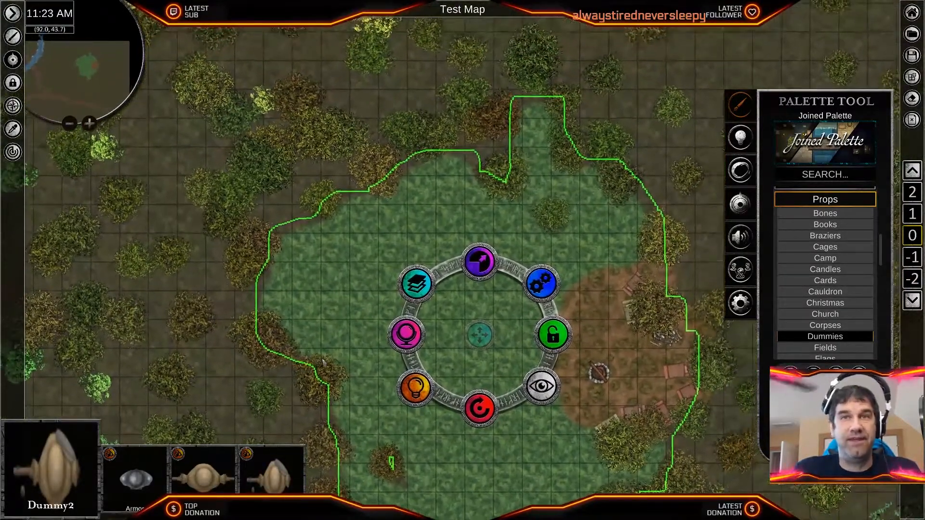
click(824, 347)
mouse_move(439, 400)
middle_down()
mouse_move(600, 247)
mouse_move(559, 261)
middle_up()
middle_drag(396, 337, 667, 120)
mouse_move(341, 257)
middle_down()
mouse_move(434, 235)
mouse_move(606, 160)
middle_up()
mouse_move(328, 292)
middle_down()
mouse_move(447, 163)
mouse_move(431, 138)
middle_up()
middle_drag(519, 221, 336, 219)
mouse_move(575, 235)
middle_down()
mouse_move(361, 173)
mouse_move(348, 151)
middle_up()
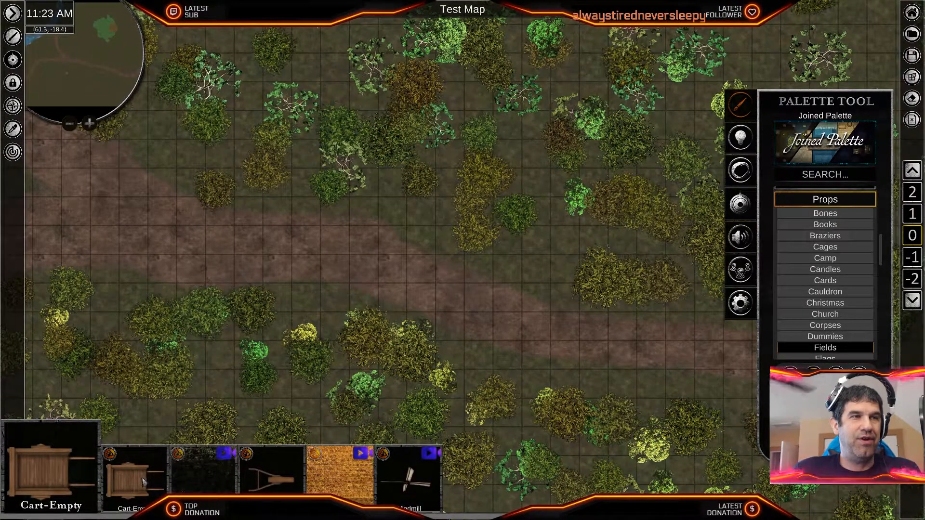
mouse_move(412, 382)
middle_down()
mouse_move(289, 201)
mouse_move(237, 182)
middle_up()
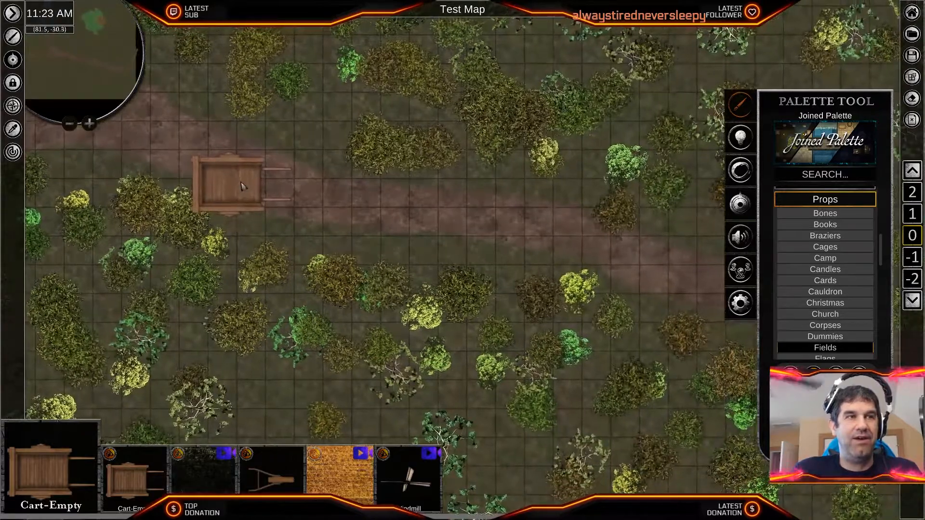
- Search the palette for "cart", list all matching My Palette content and choose the MerchantCart loaded with a crate and barrels
click(823, 176)
text(cart)
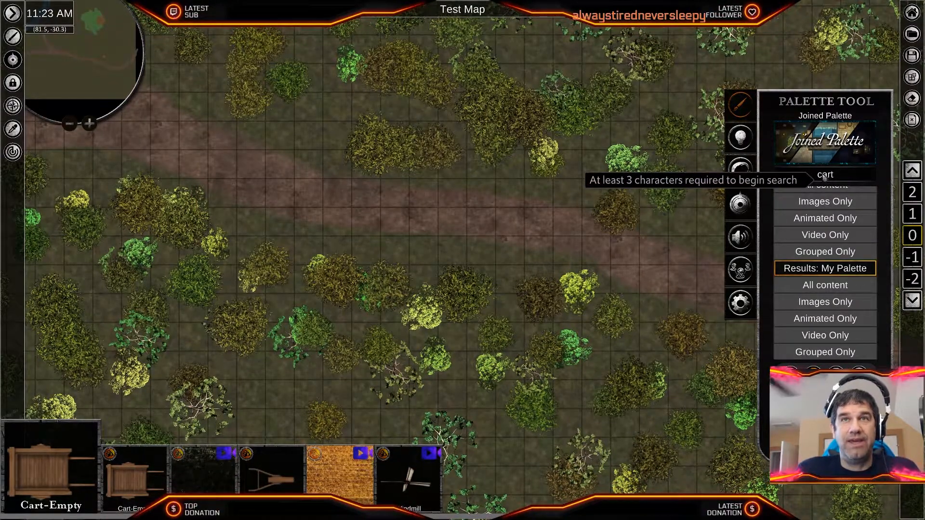
click(846, 285)
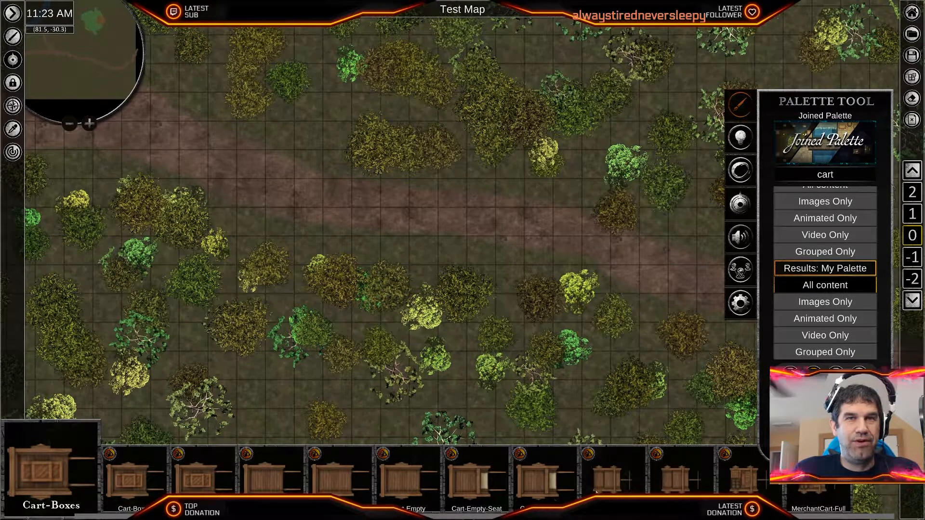
click(742, 481)
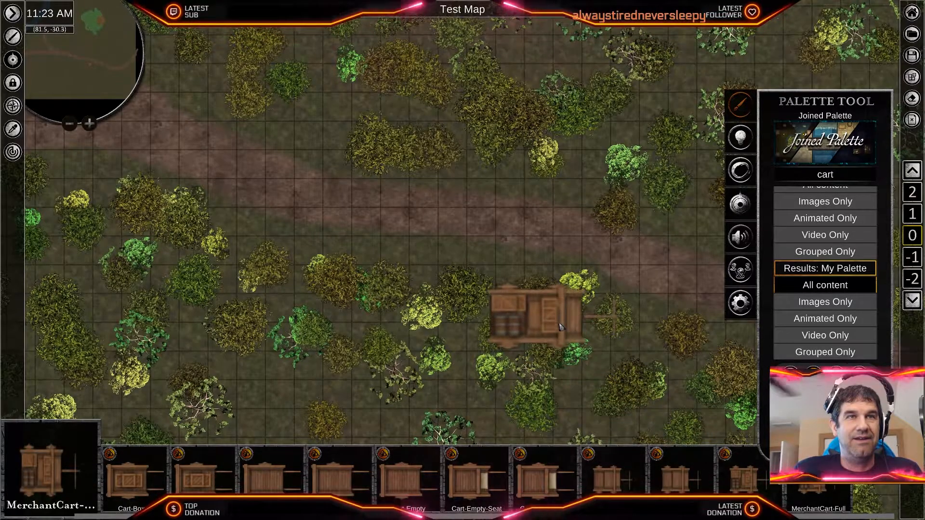
- Place the merchant cart askew at the southern edge of the dirt road east of the fork, its shaft pointing southeast
middle_drag(673, 290, 446, 194)
middle_drag(619, 239, 542, 270)
scroll(542, 270, down, 5)
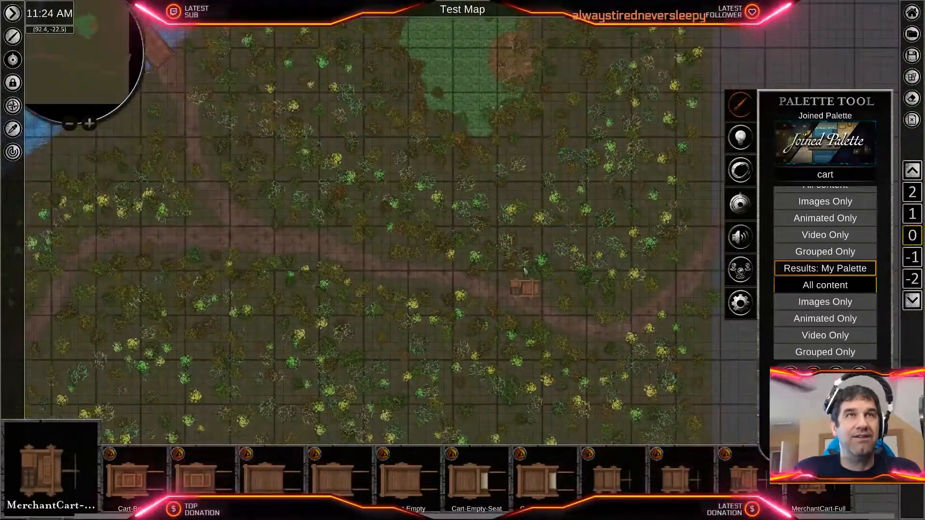
middle_drag(484, 245, 481, 158)
middle_drag(493, 198, 552, 258)
scroll(466, 279, up, 5)
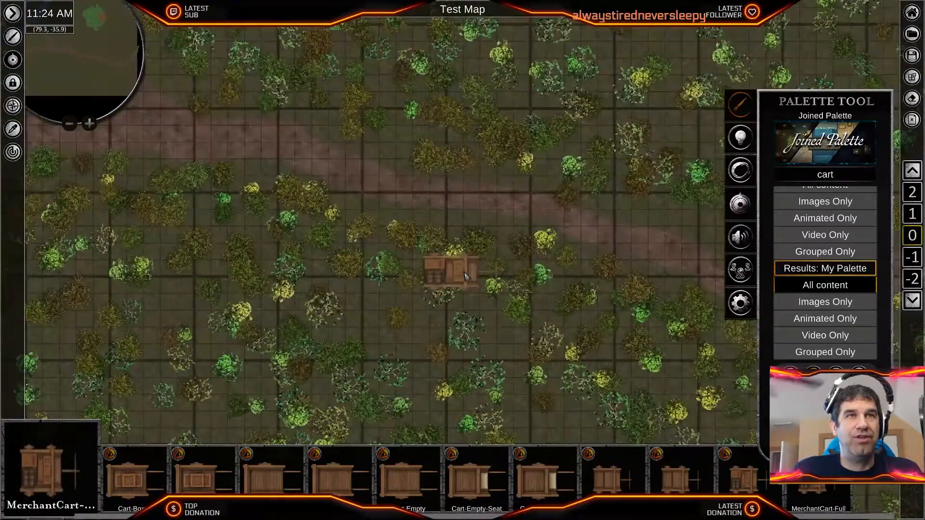
scroll(466, 277, up, 1)
middle_drag(527, 171, 484, 200)
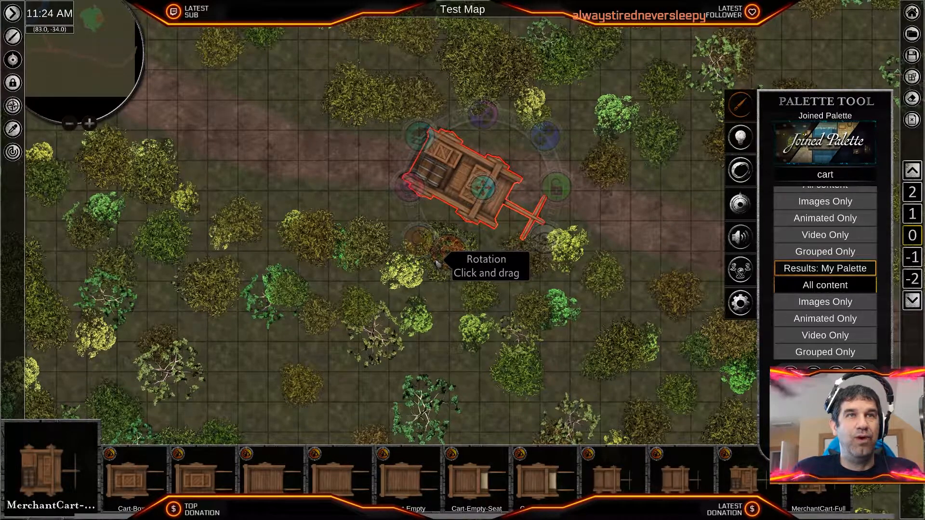
drag(510, 216, 460, 224)
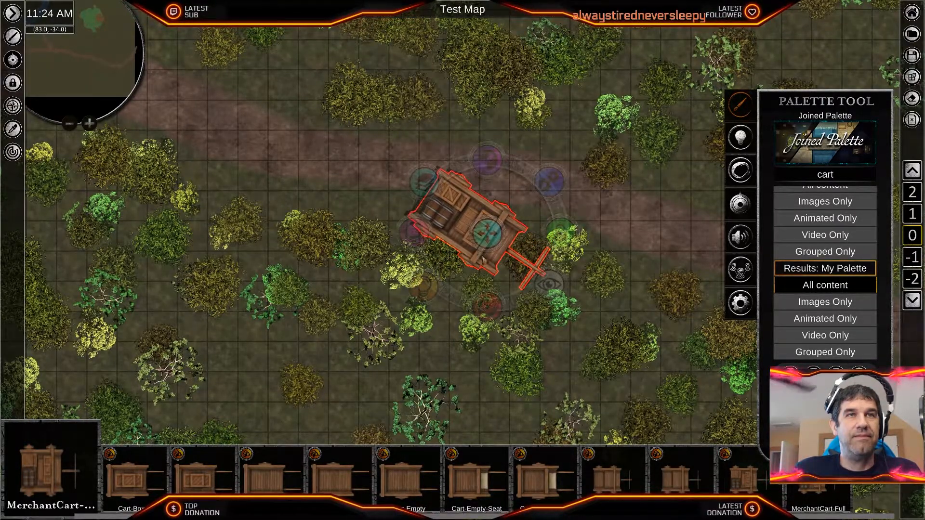
drag(472, 315, 483, 299)
- Move the merchant cart to the bottom of its layer so the roadside bushes overlap it
scroll(483, 295, up, 1)
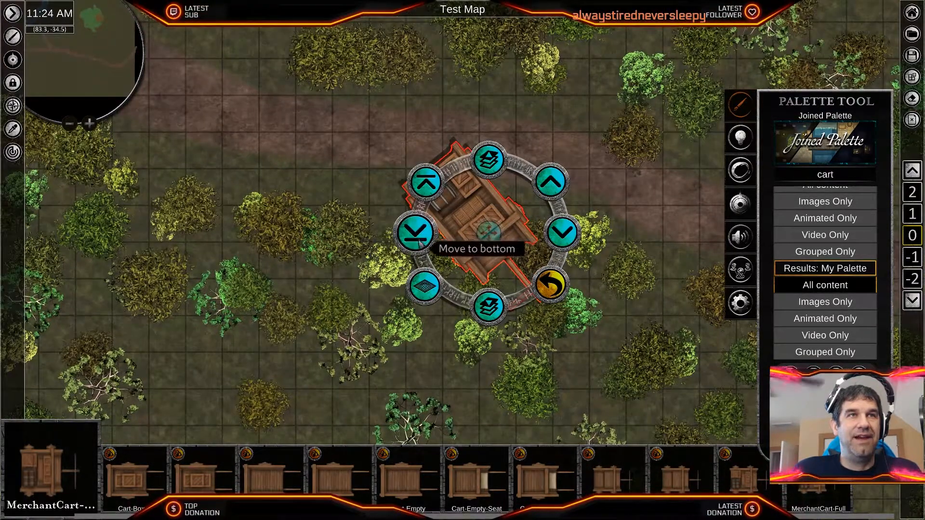
right_click(648, 226)
scroll(533, 302, down, 2)
click(457, 281)
- Examine the cart's surroundings and the road westward past the fork toward the stream
scroll(385, 242, down, 2)
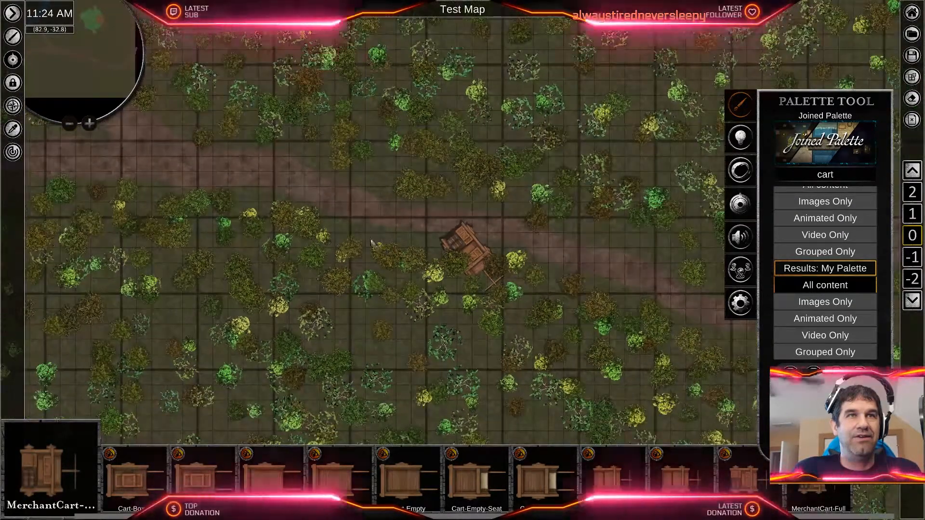
middle_drag(480, 231, 601, 265)
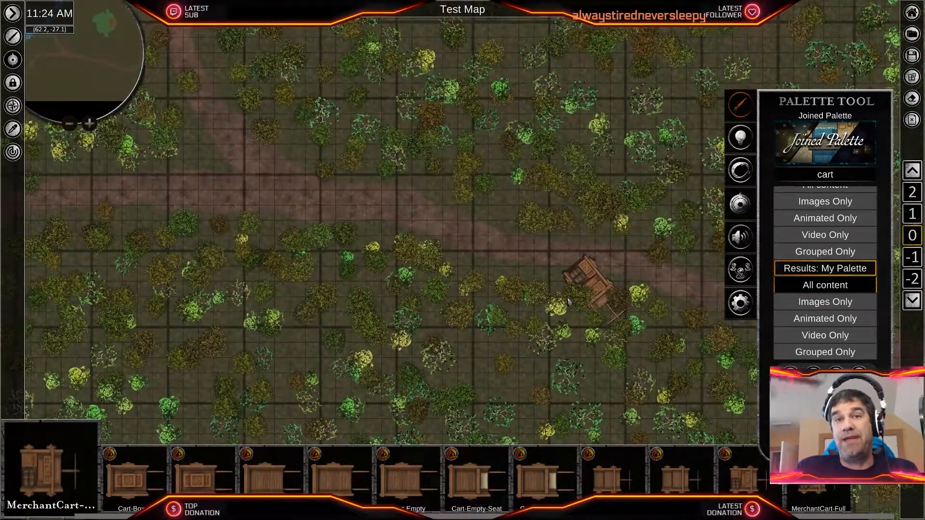
scroll(446, 272, up, 5)
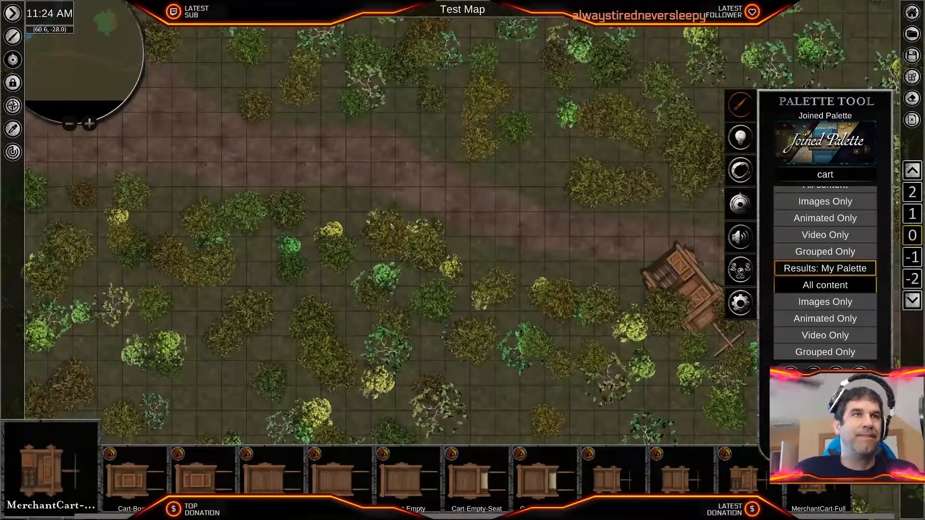
scroll(383, 274, down, 5)
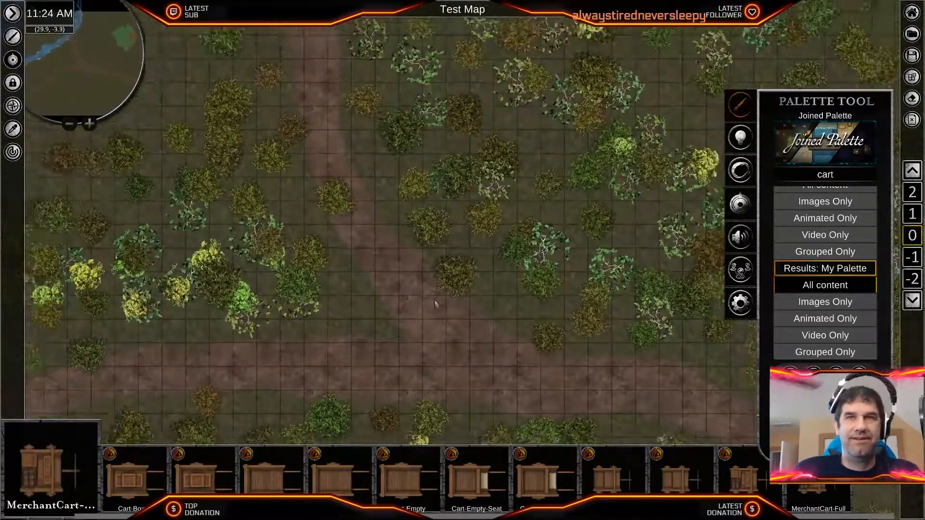
middle_drag(407, 352, 586, 272)
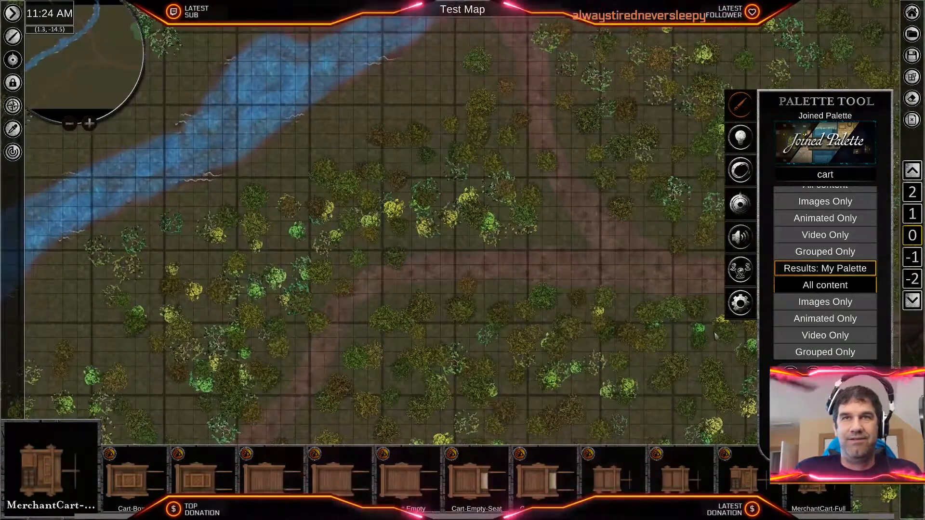
scroll(573, 310, up, 3)
scroll(822, 261, up, 2)
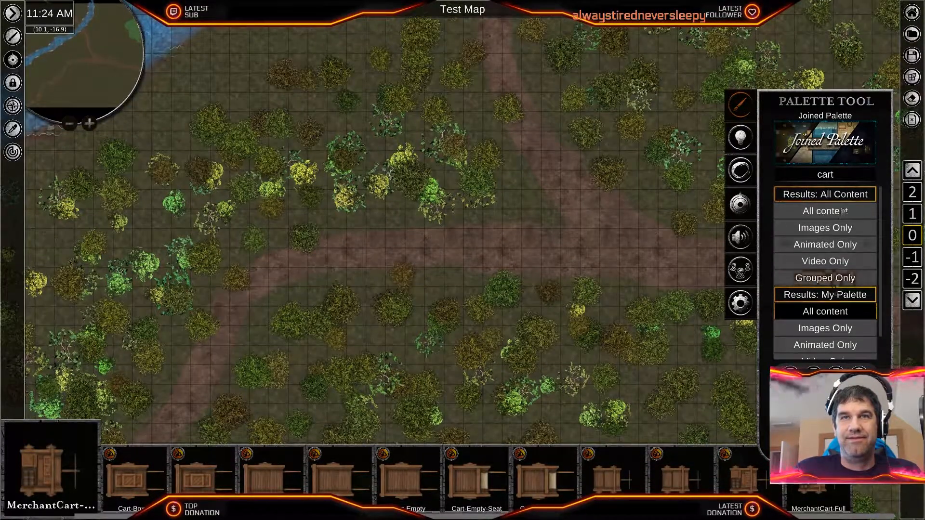
- Clear the palette search and choose Bush1 from the Bushes subcategory of Plants
double_click(839, 178)
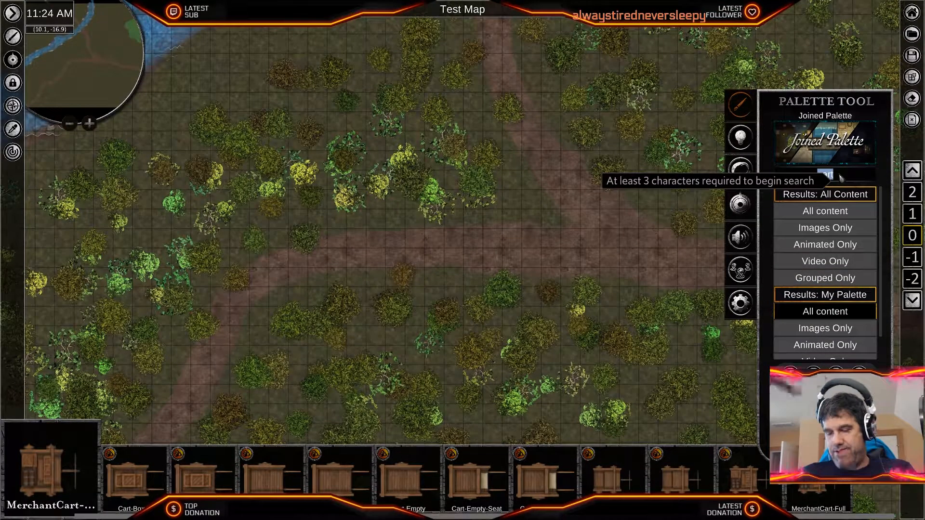
key(BackSpace)
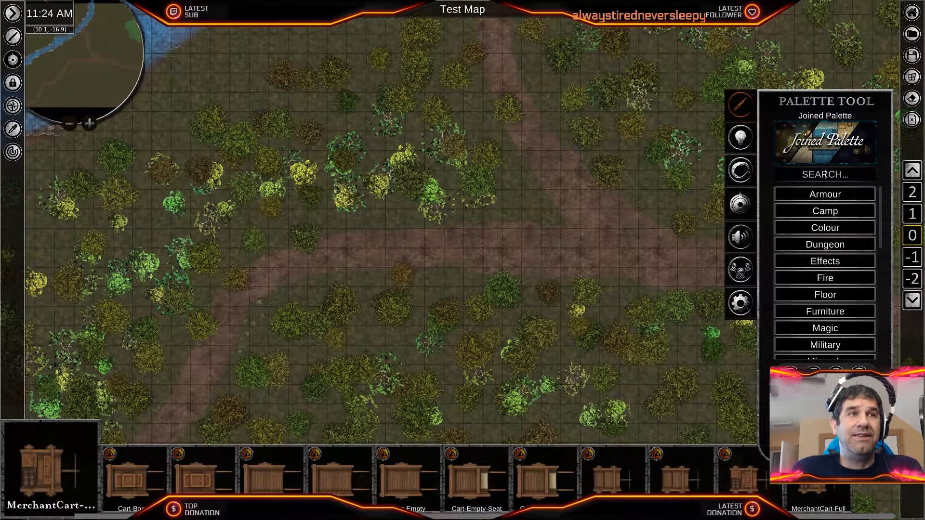
scroll(840, 301, down, 7)
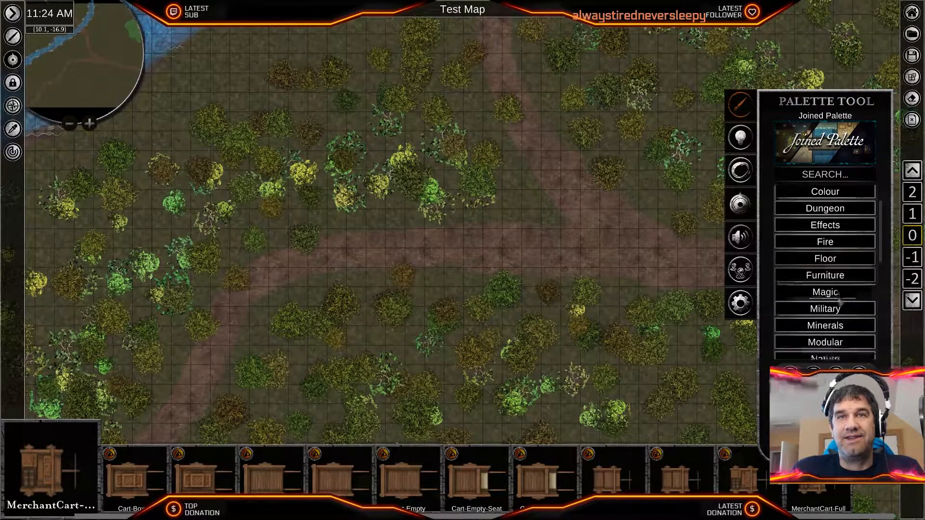
click(835, 329)
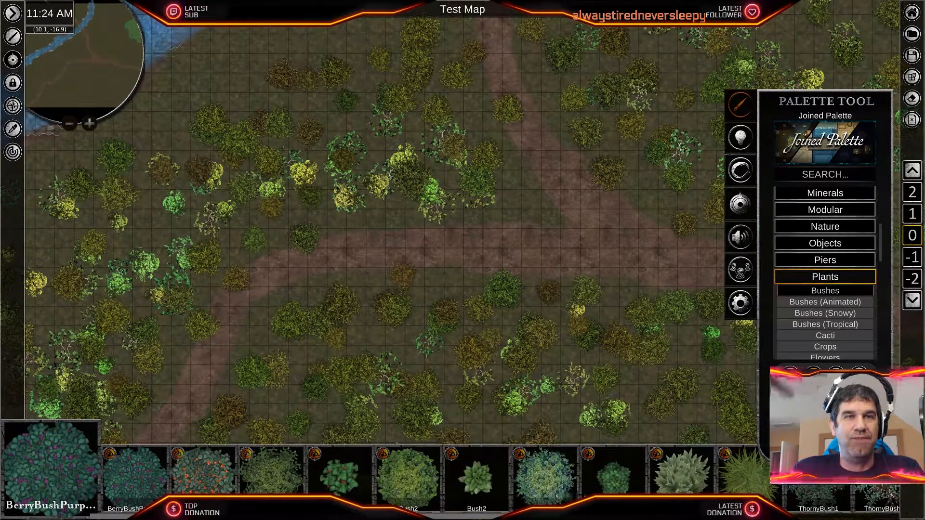
click(342, 481)
scroll(340, 212, up, 5)
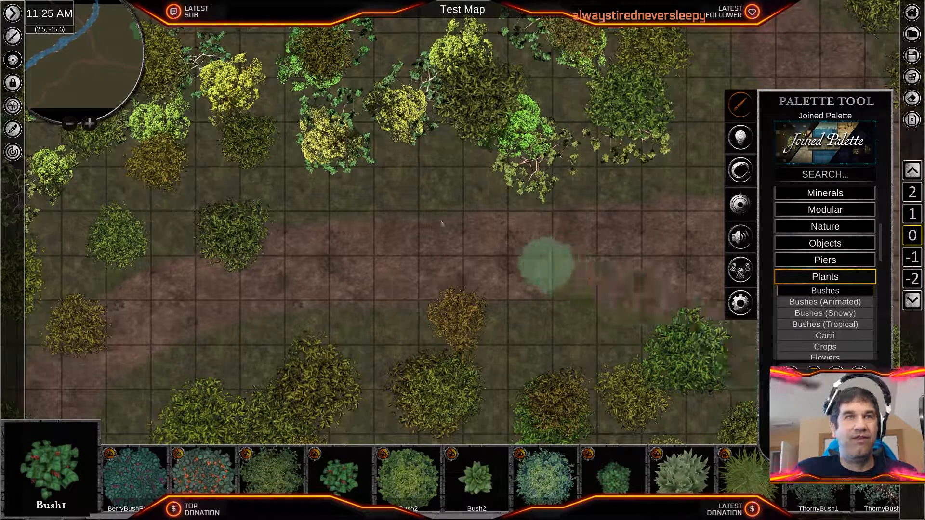
- Place several Bush1 bushes along the edges of the dirt road west and southwest of the fork
click(276, 227)
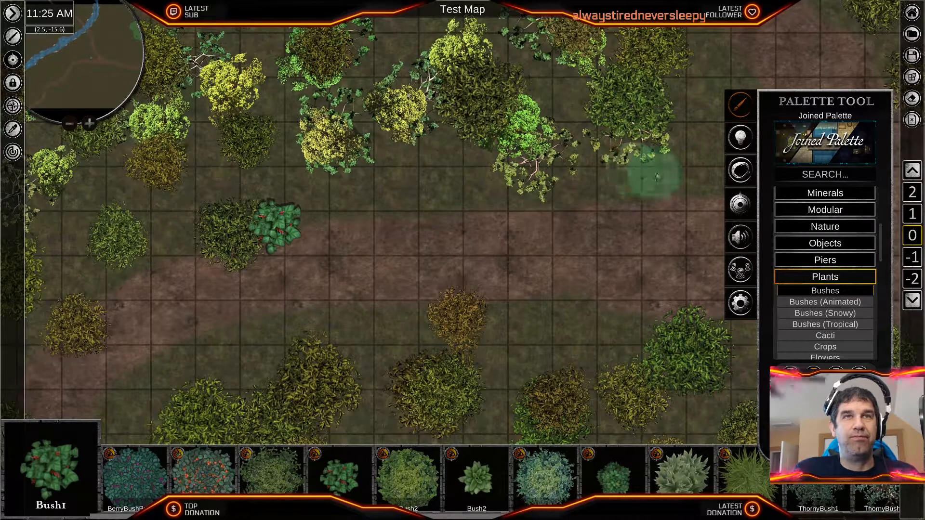
middle_drag(631, 327, 434, 337)
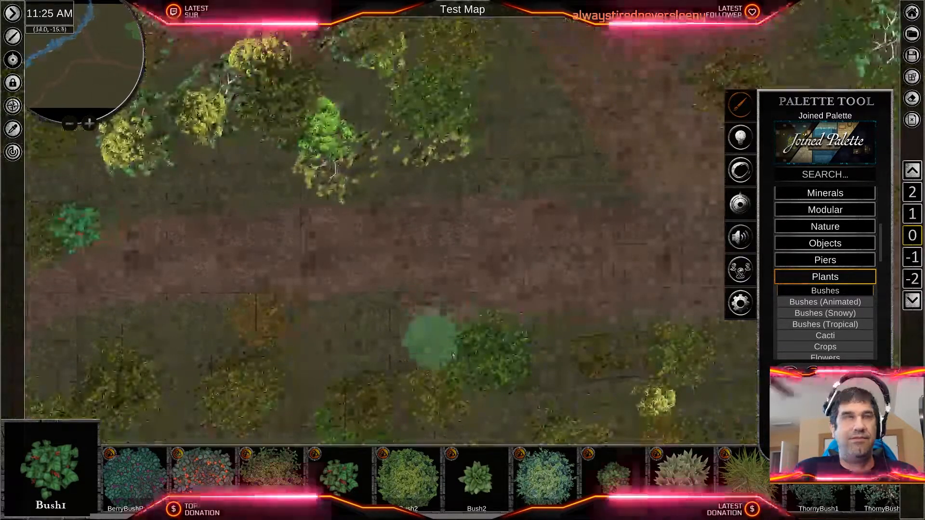
scroll(452, 351, down, 3)
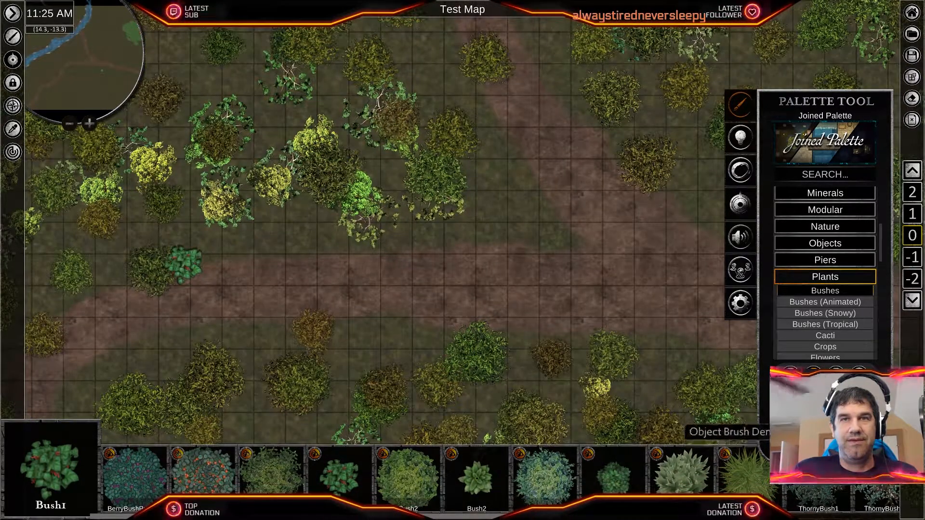
mouse_move(622, 377)
middle_down()
mouse_move(458, 251)
mouse_move(501, 329)
mouse_move(828, 285)
middle_up()
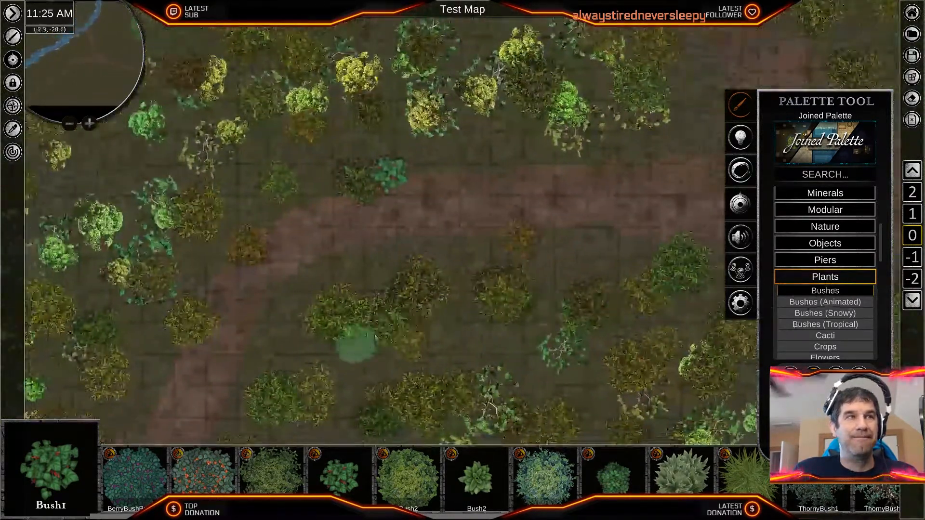
middle_drag(364, 345, 551, 260)
scroll(551, 260, down, 4)
middle_drag(511, 310, 592, 164)
click(309, 354)
click(429, 293)
click(486, 232)
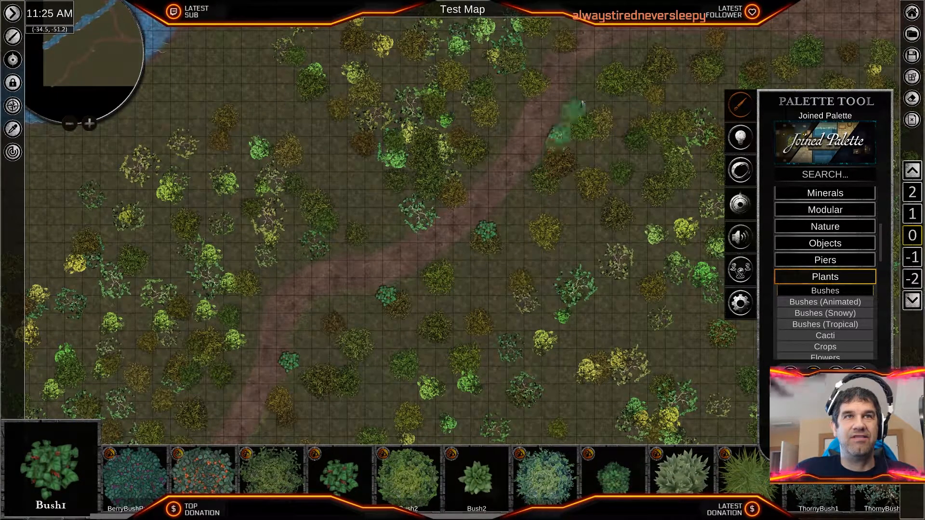
click(632, 37)
- Move the Bush1 on the inner side of the road bend slightly south, away from the road edge
middle_drag(678, 136, 552, 323)
scroll(551, 323, up, 4)
right_click(542, 201)
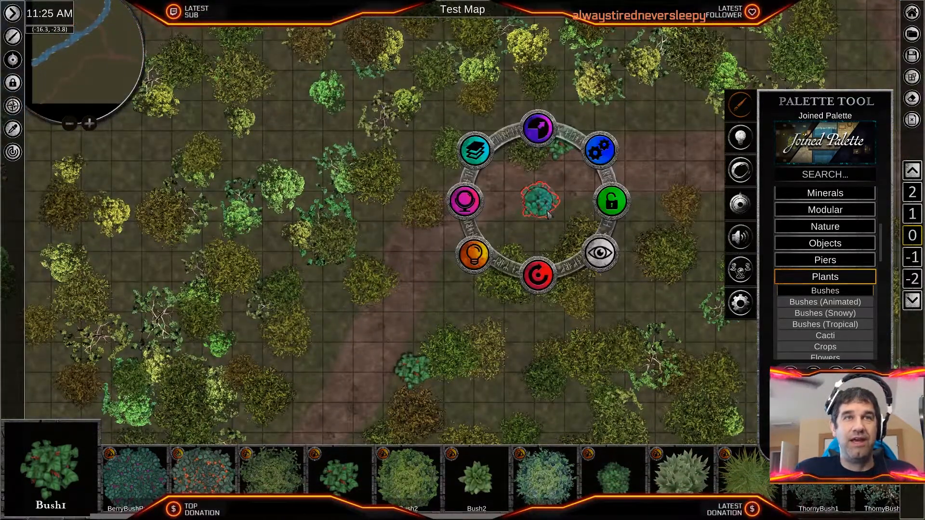
drag(543, 202, 542, 235)
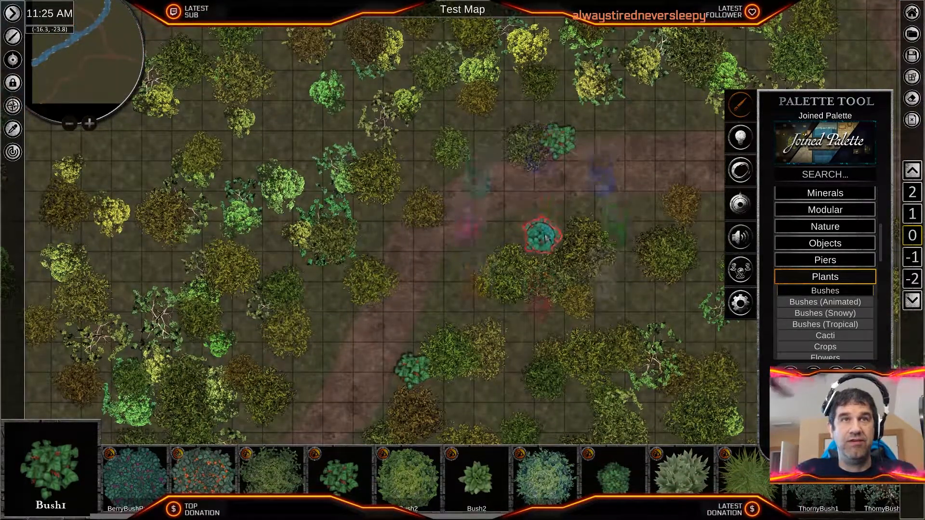
right_click(542, 236)
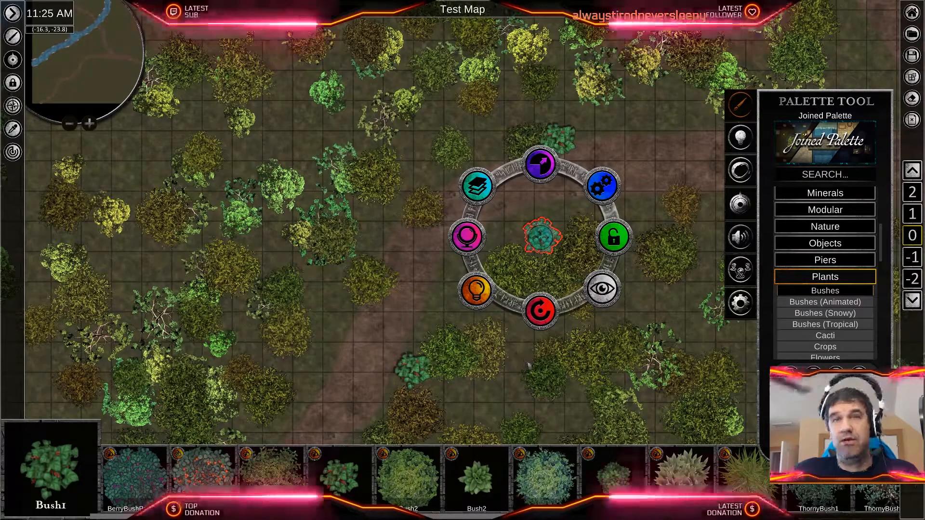
scroll(574, 362, down, 3)
right_click(660, 326)
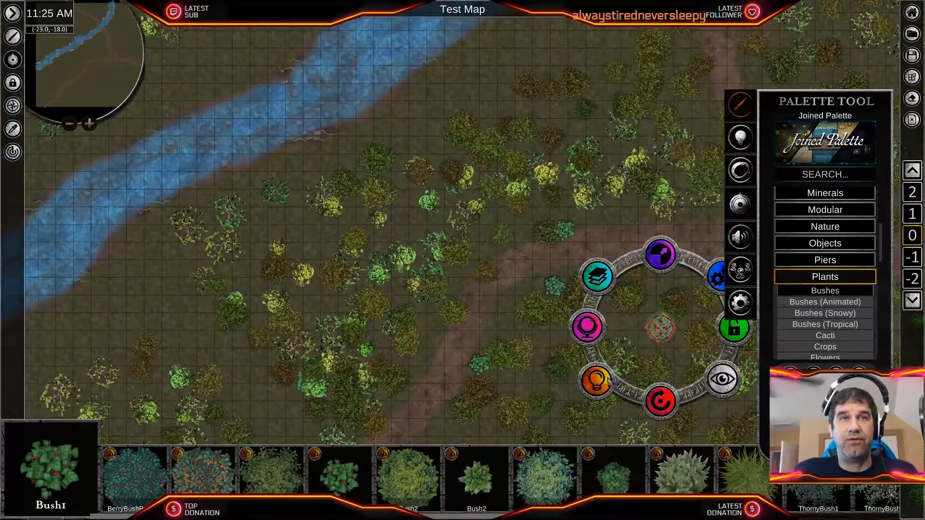
right_click(504, 356)
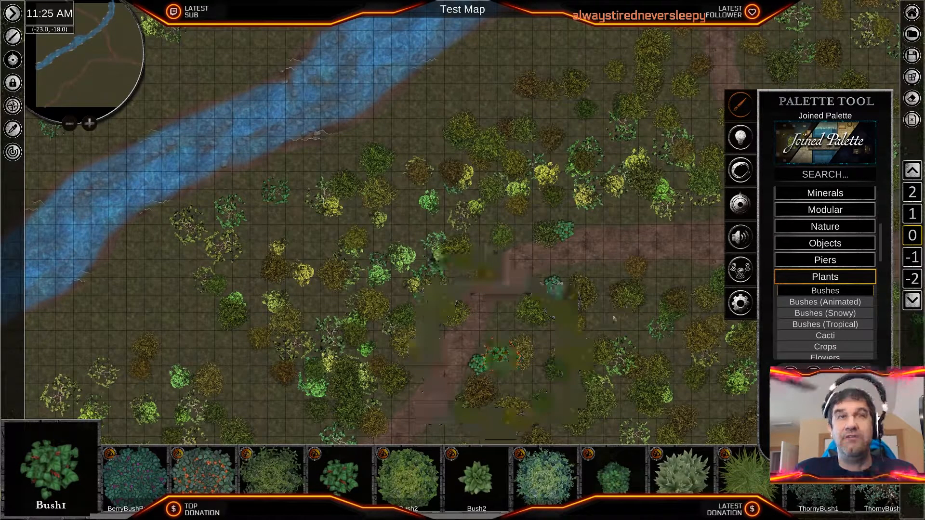
- Examine the roadside bushes and follow the road past the fork north to the wooden bridge over the stream
scroll(452, 345, up, 2)
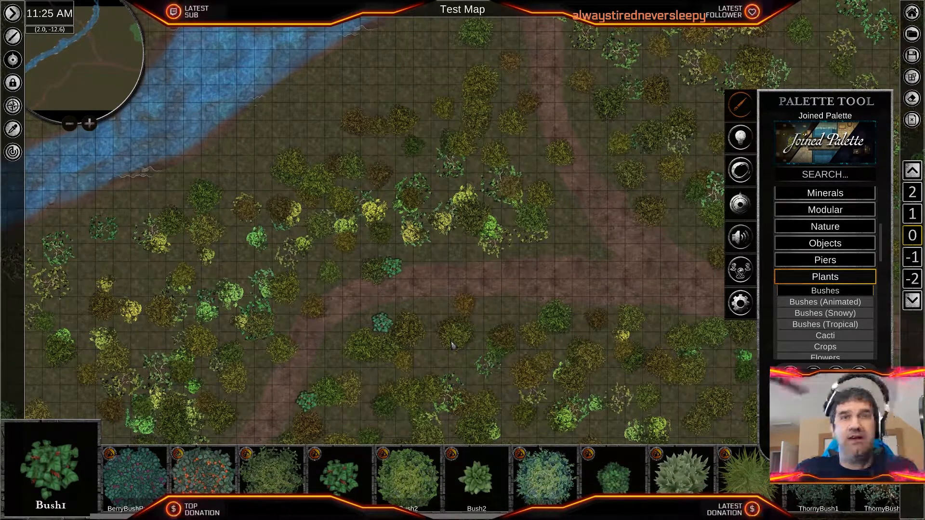
scroll(455, 340, up, 2)
scroll(518, 296, up, 2)
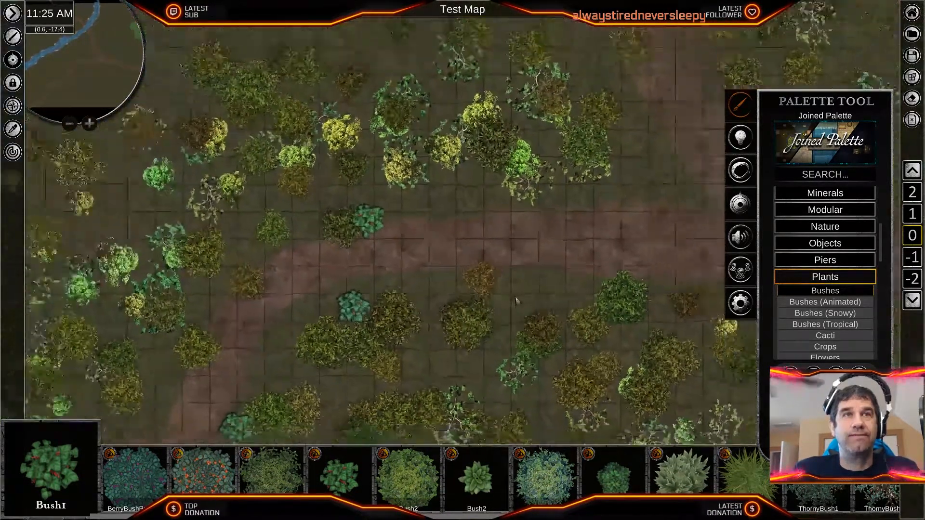
scroll(574, 295, up, 2)
middle_drag(525, 295, 303, 303)
middle_drag(417, 201, 541, 403)
middle_drag(482, 231, 541, 374)
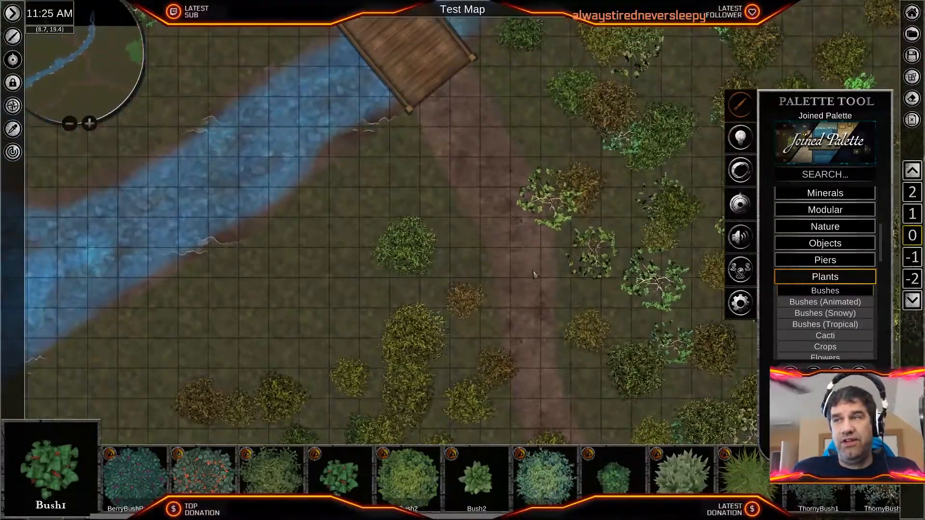
middle_drag(530, 260, 555, 312)
middle_drag(543, 166, 554, 263)
middle_drag(361, 128, 394, 199)
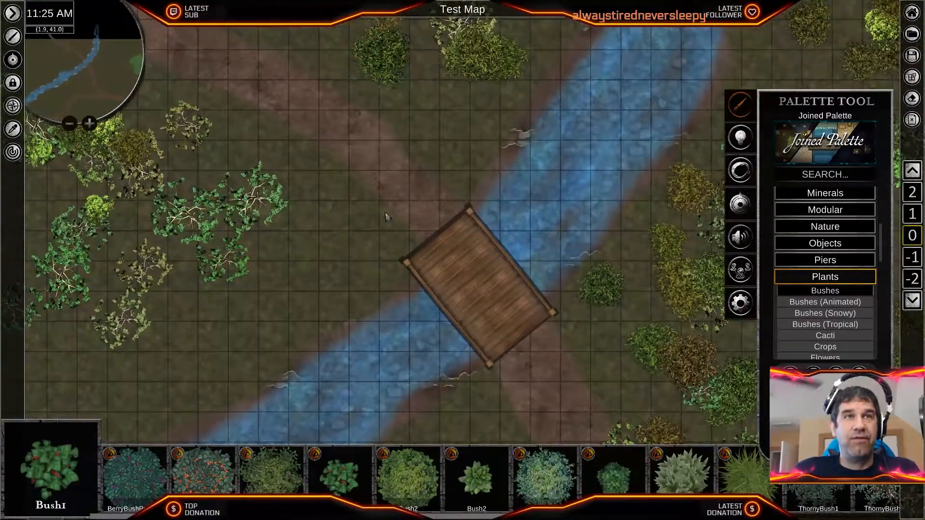
scroll(454, 326, up, 4)
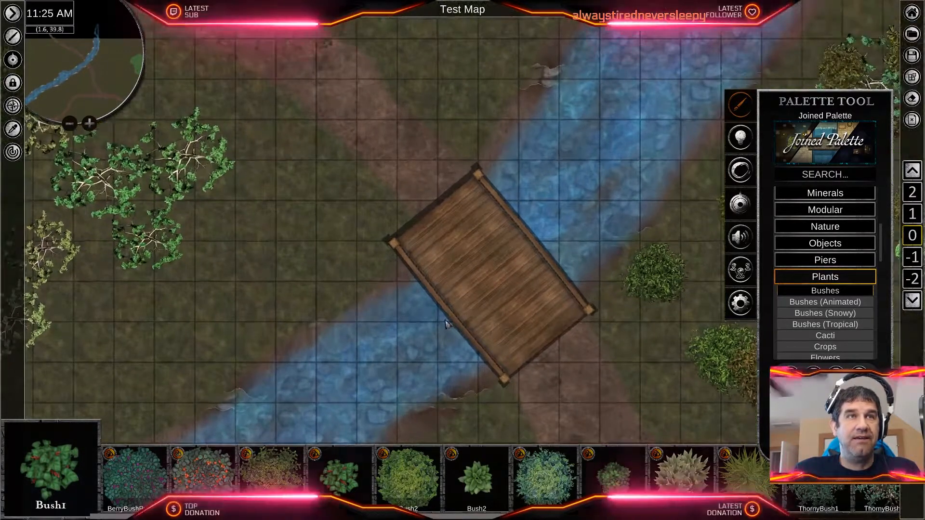
middle_drag(423, 211, 523, 255)
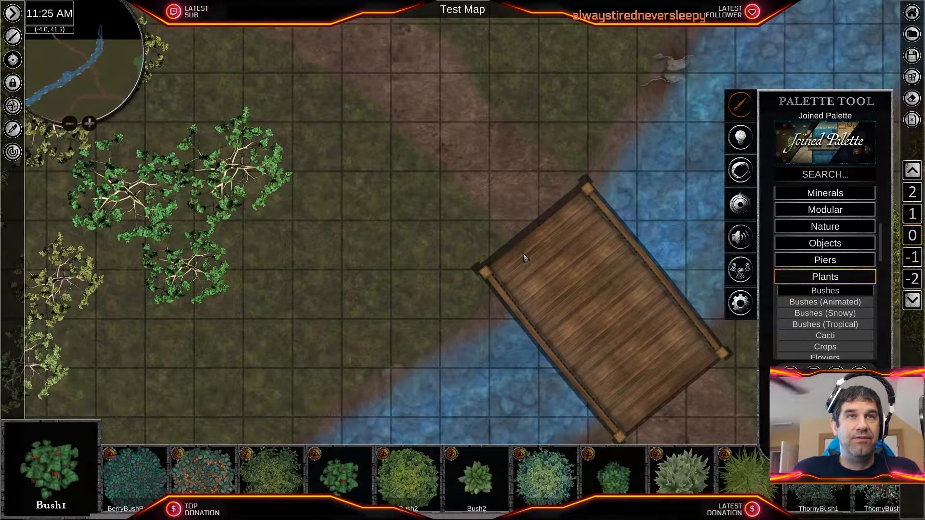
- Select the stream, shift its hue to a deeper blue and set its brightness to 42.00
scroll(525, 257, down, 3)
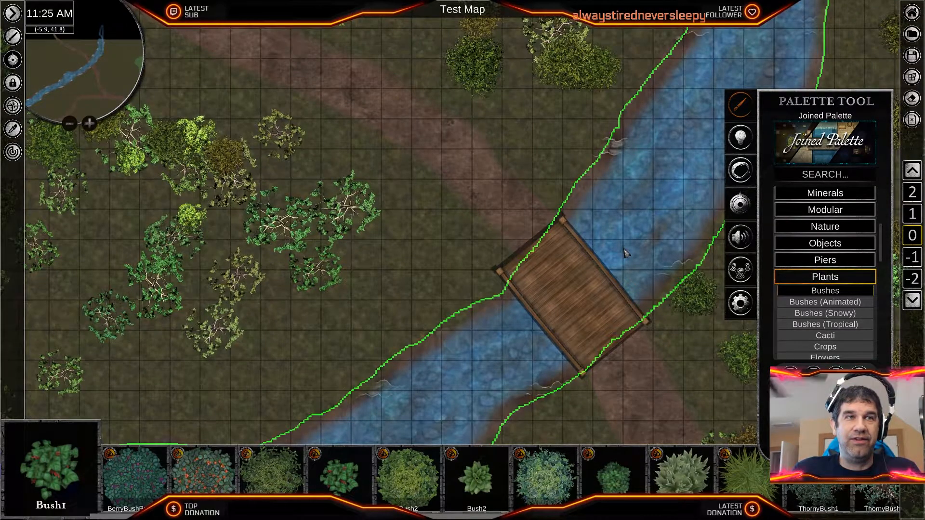
scroll(614, 243, down, 4)
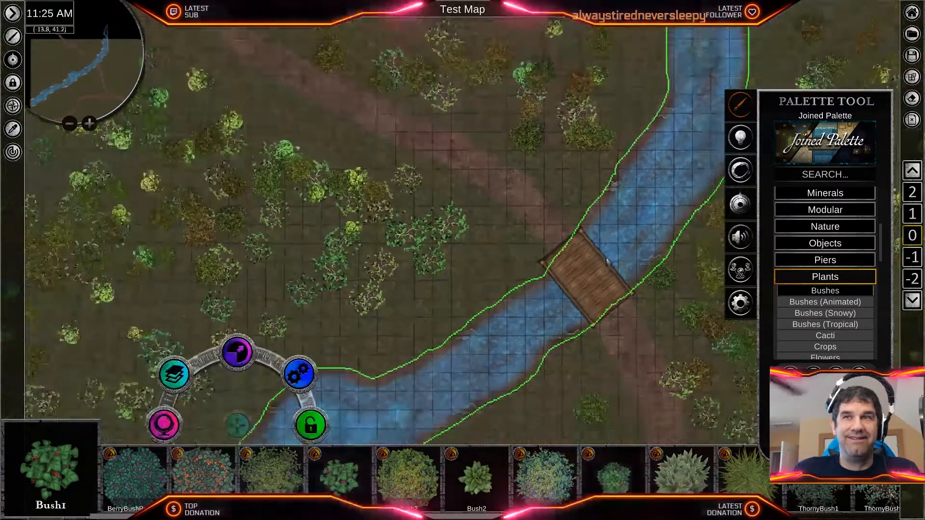
middle_drag(498, 337, 620, 207)
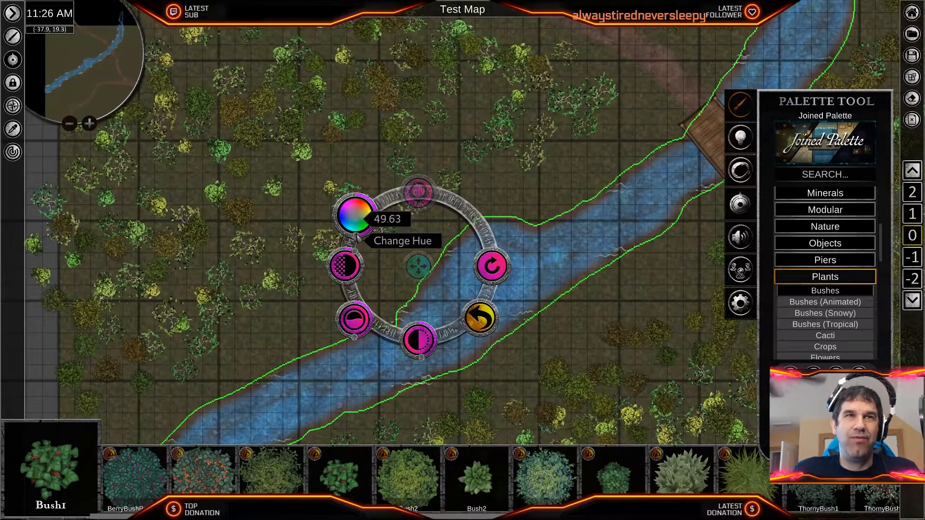
drag(356, 237, 360, 237)
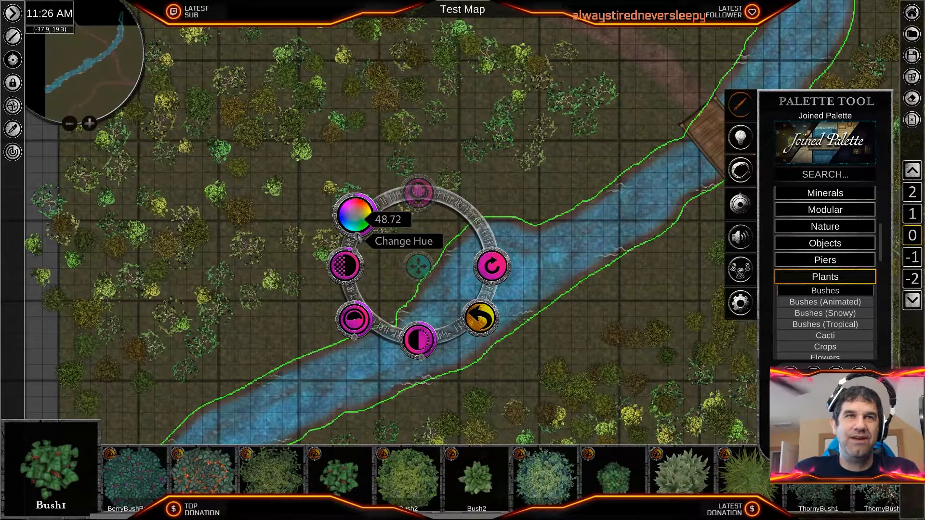
mouse_move(357, 237)
mouse_down()
mouse_move(372, 225)
mouse_move(355, 236)
mouse_up()
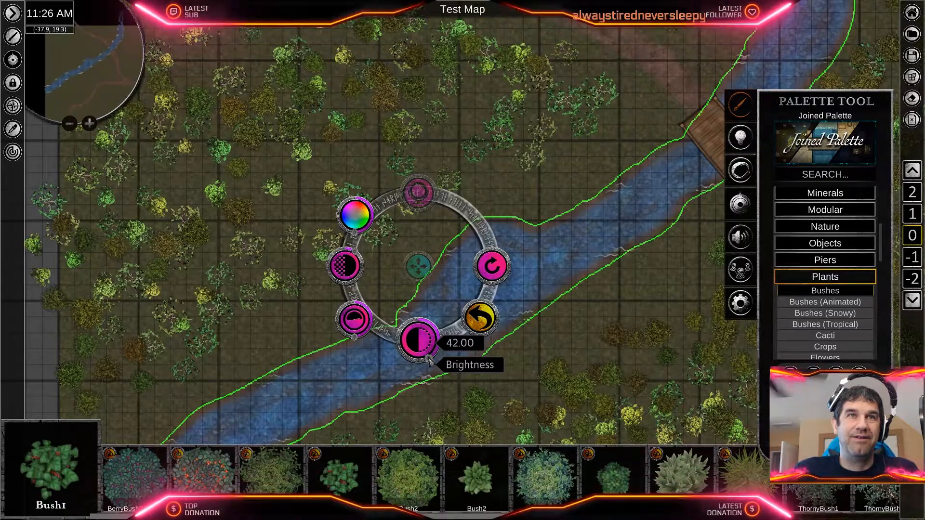
- Examine the recoloured stream's water and banks up close beside the wooden bridge
scroll(592, 346, up, 5)
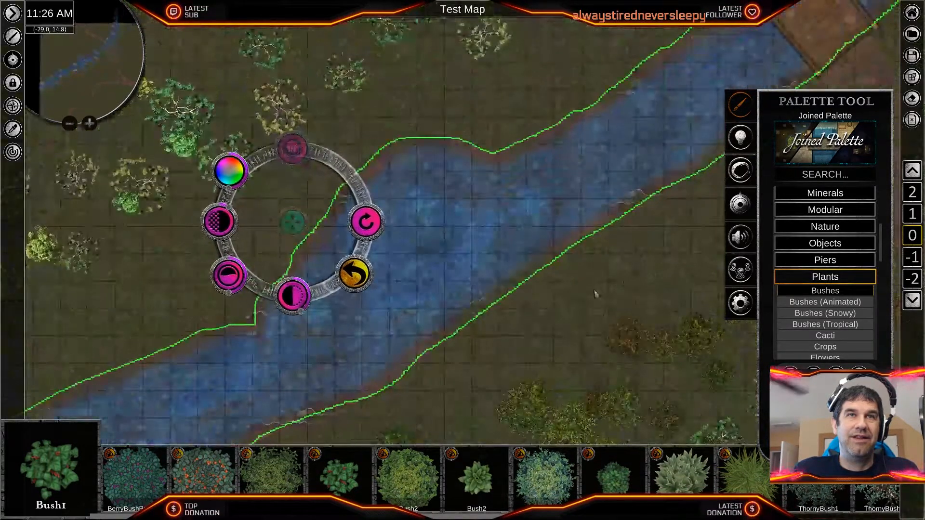
middle_drag(722, 96, 573, 234)
scroll(576, 240, up, 5)
scroll(577, 240, up, 3)
middle_drag(606, 194, 534, 296)
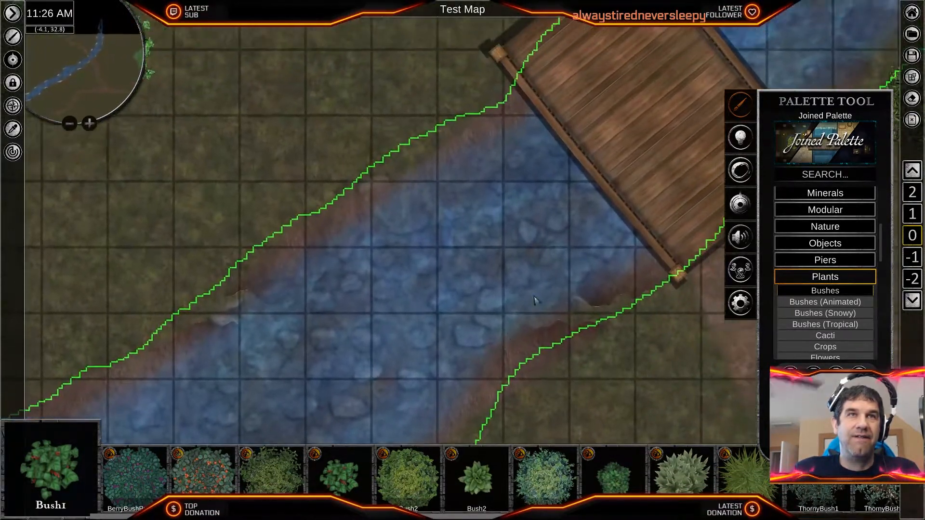
scroll(533, 272, down, 8)
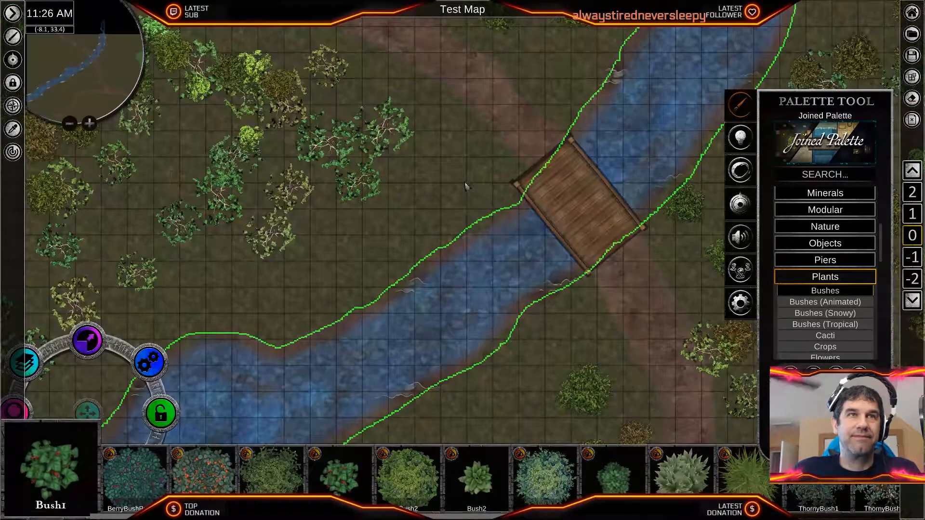
click(466, 188)
click(465, 188)
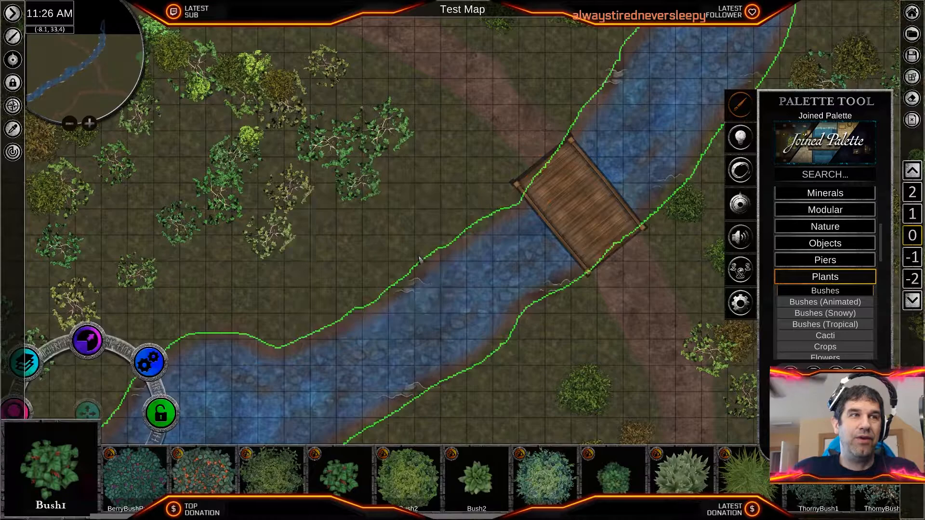
scroll(418, 262, up, 3)
scroll(412, 273, down, 5)
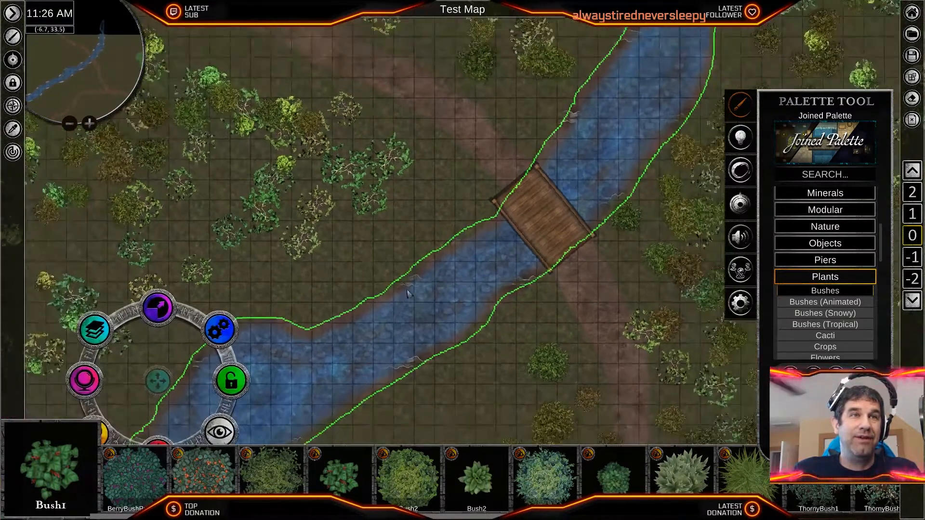
- Change the stream's hue to a muddy brown and lower its brightness to 36.96
middle_drag(370, 334, 465, 266)
click(180, 311)
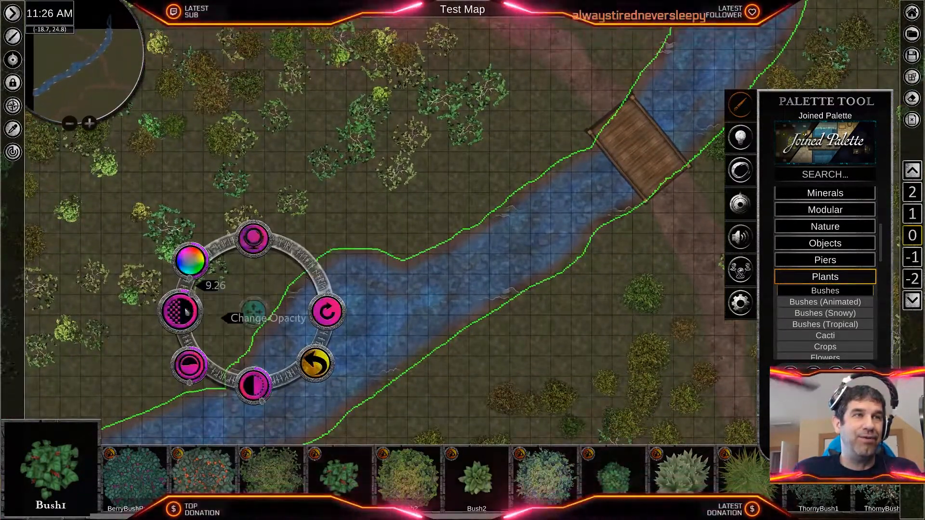
drag(195, 282, 171, 261)
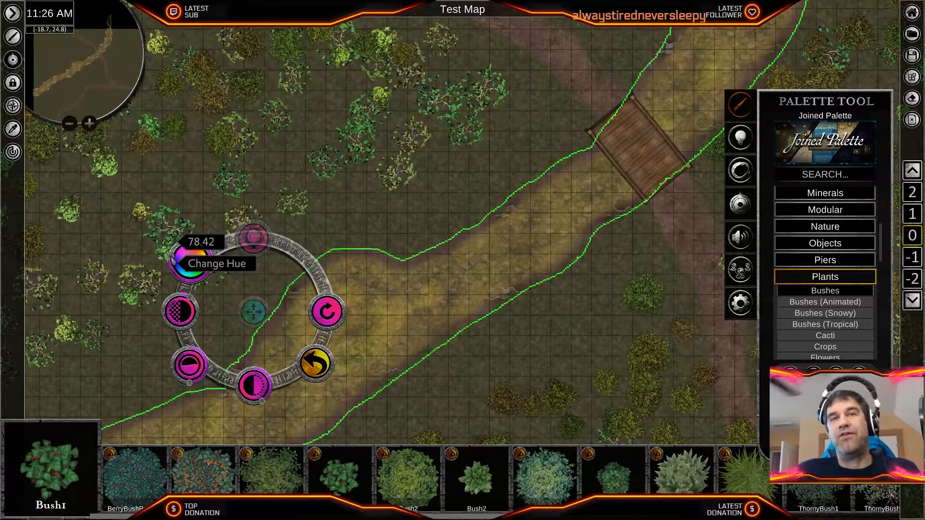
drag(172, 260, 172, 262)
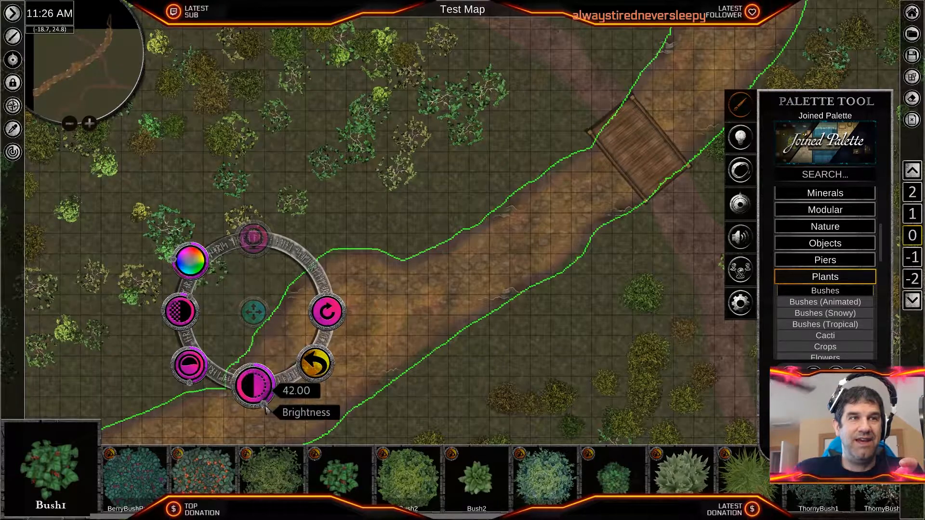
drag(268, 403, 271, 401)
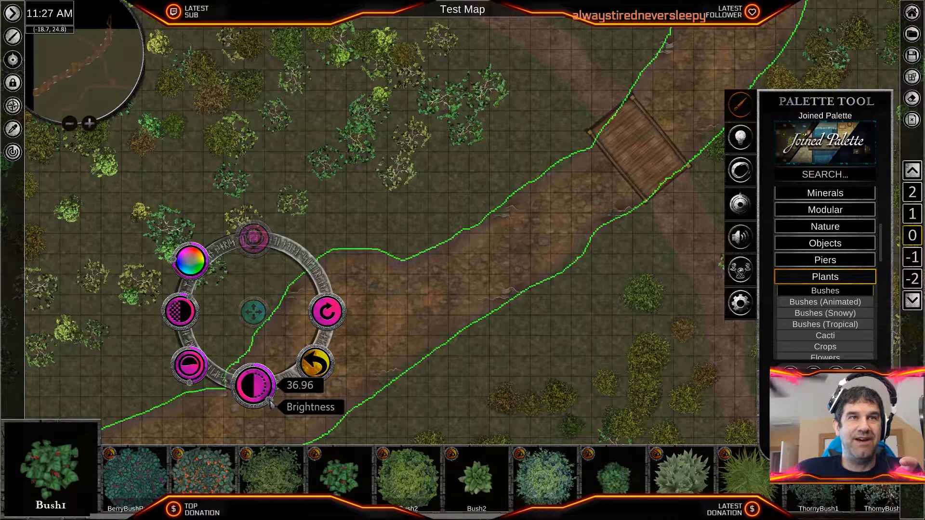
- Shift the selected stream's hue back to blue and set its brightness to 38.58
scroll(378, 337, up, 4)
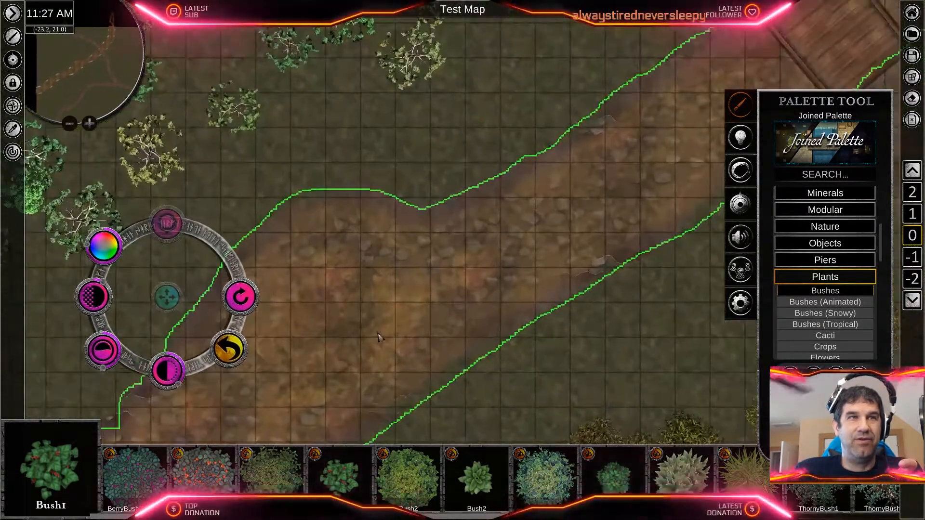
scroll(385, 300, down, 1)
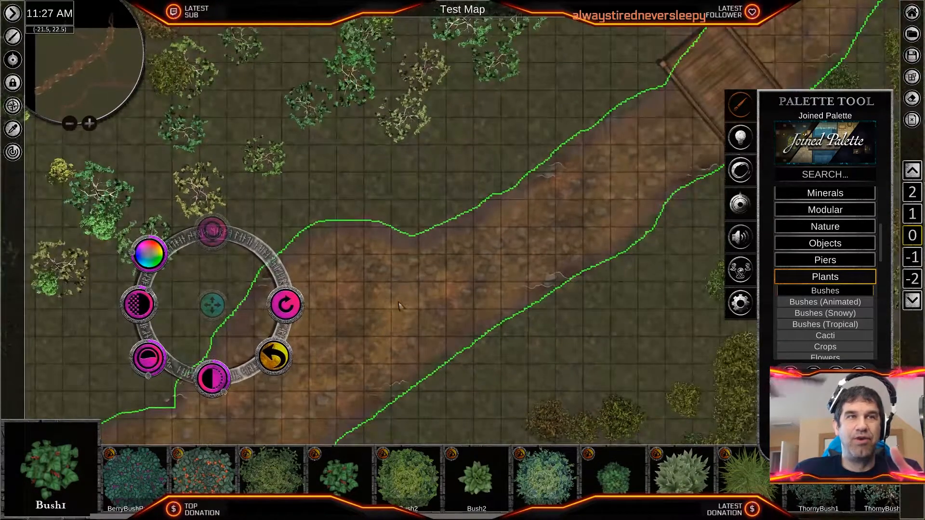
drag(131, 253, 149, 280)
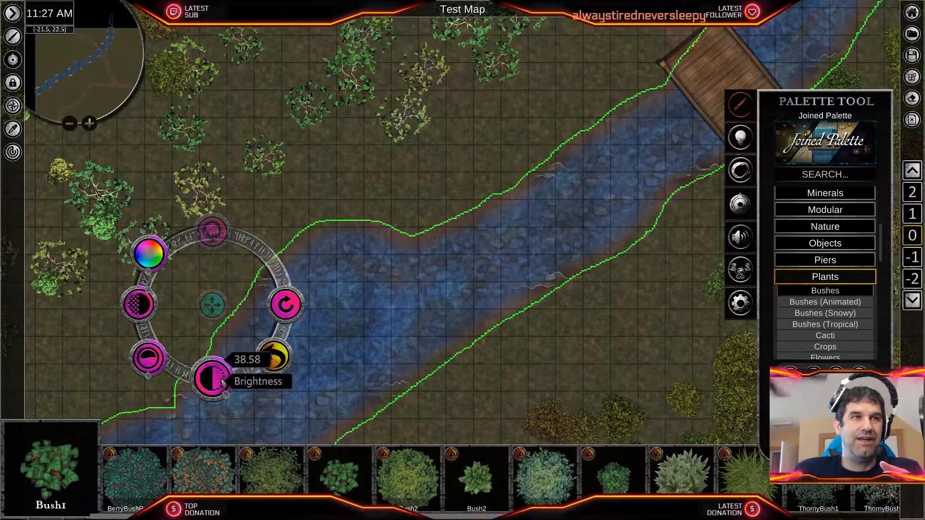
drag(225, 392, 225, 394)
click(274, 357)
- Open the Dirt textures of the Nature category and preview the CityTile10 brush over the wooden bridge
middle_drag(601, 91, 467, 164)
scroll(423, 276, up, 2)
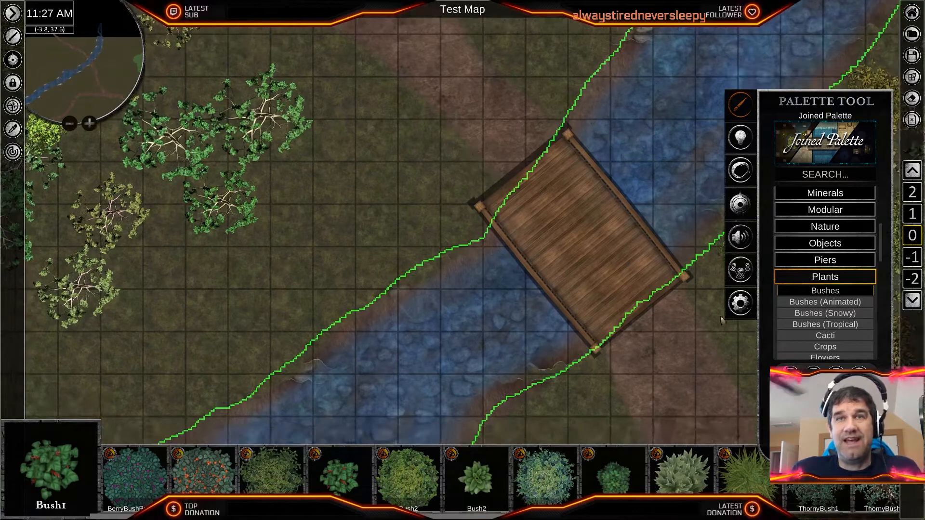
scroll(829, 280, up, 1)
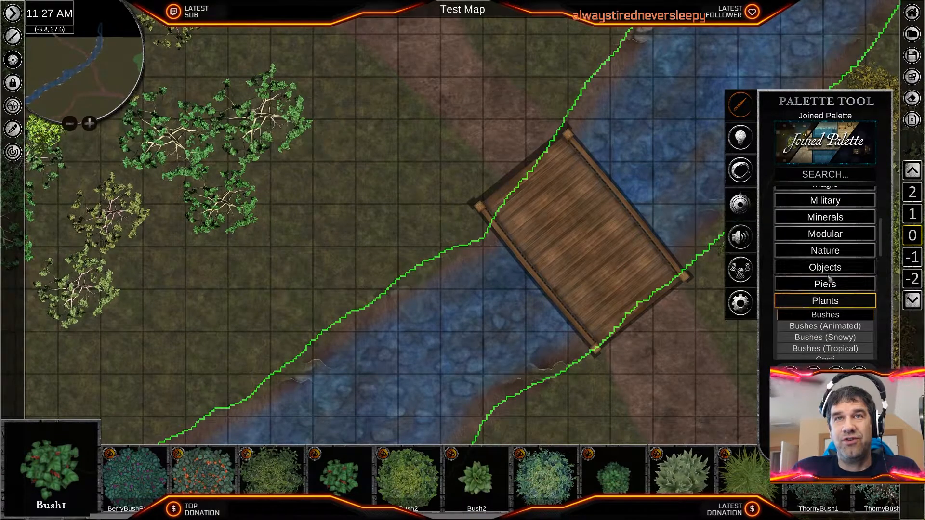
click(826, 251)
scroll(834, 289, down, 1)
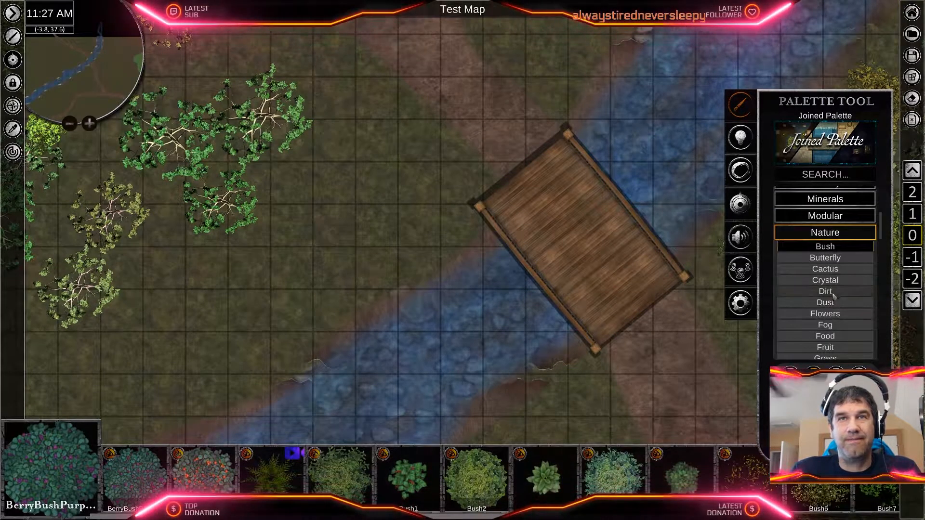
click(833, 292)
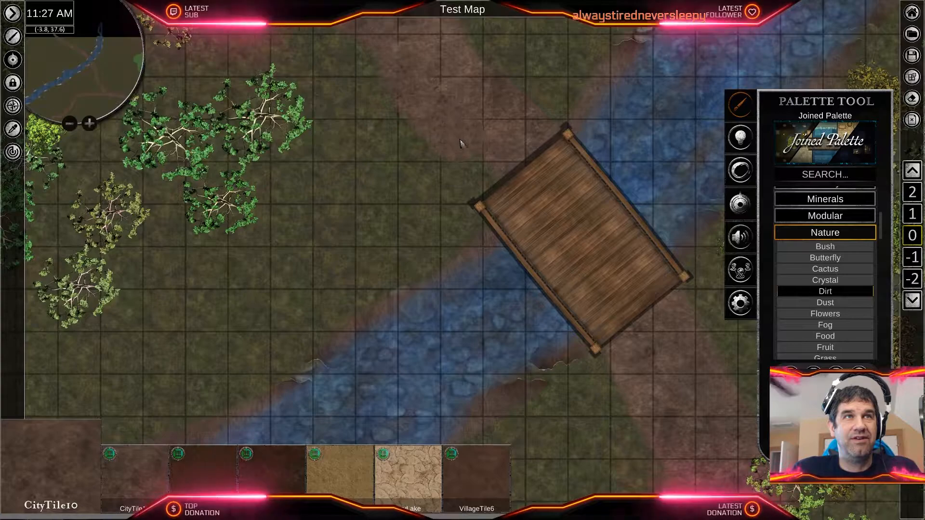
drag(506, 185, 534, 245)
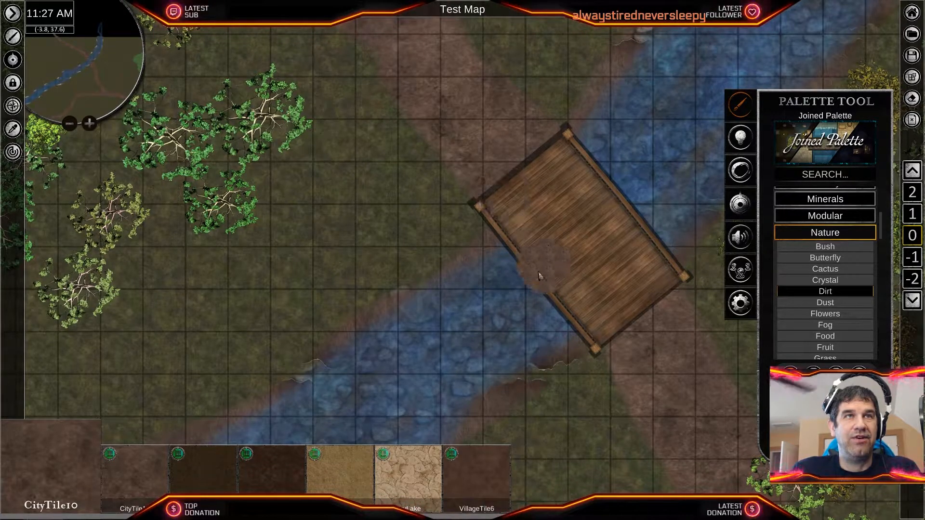
scroll(511, 289, down, 3)
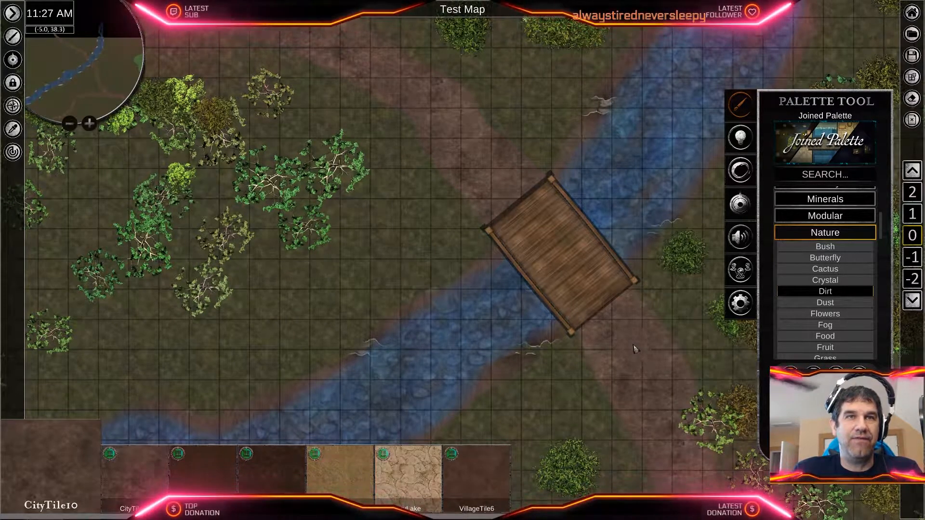
scroll(543, 210, up, 2)
scroll(597, 304, up, 2)
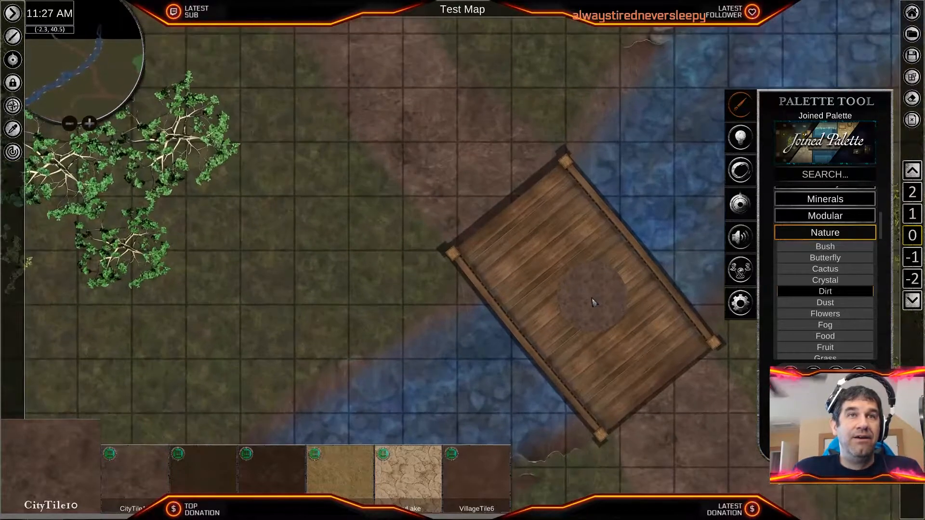
scroll(590, 309, up, 2)
middle_drag(586, 322, 580, 199)
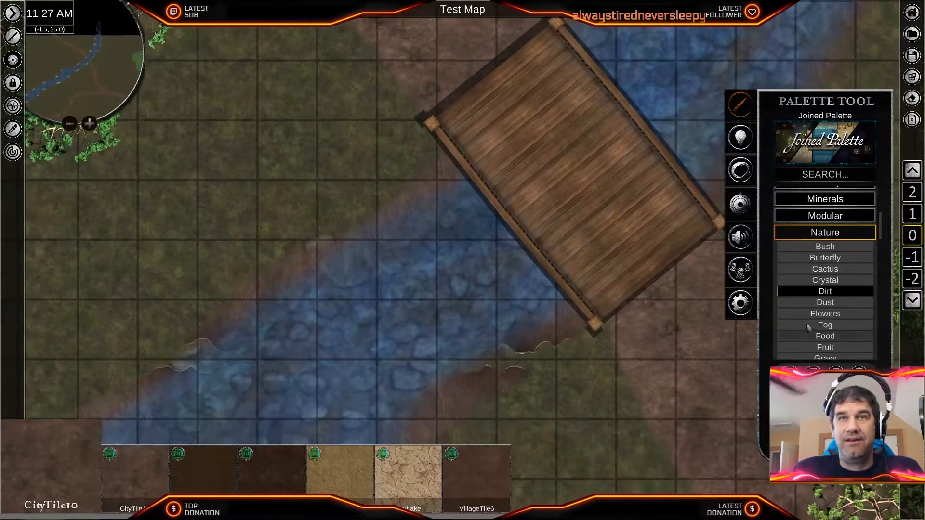
- Open the Rocks objects of the Nature category and choose the Rocks1 cluster for placement
scroll(847, 316, up, 1)
scroll(848, 316, down, 3)
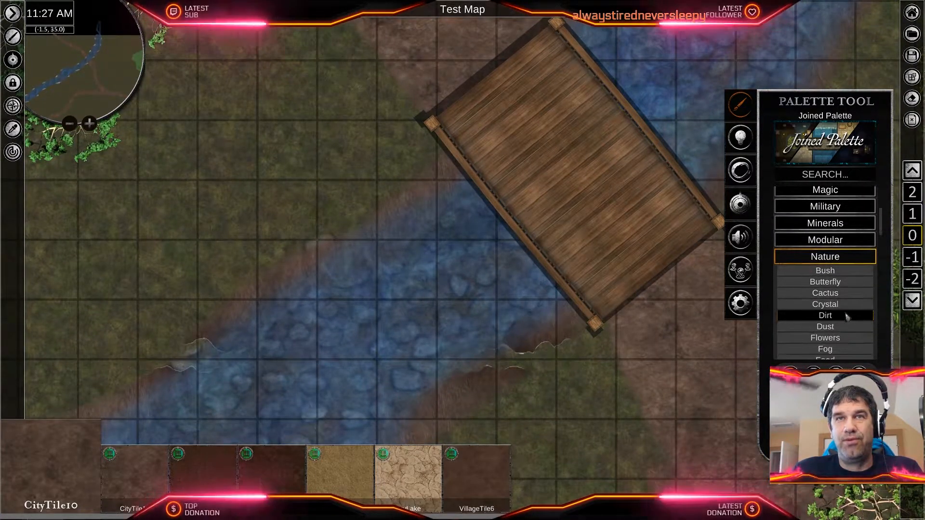
scroll(846, 318, down, 2)
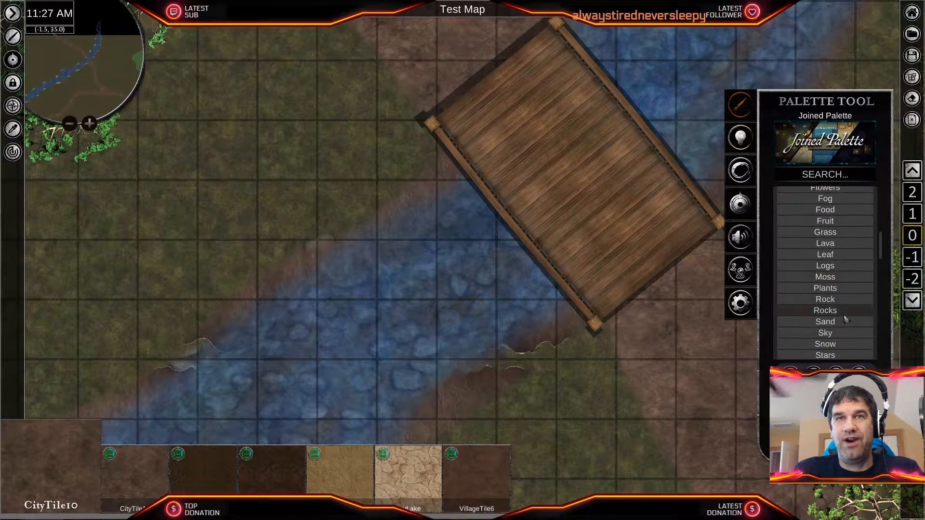
click(833, 303)
click(837, 312)
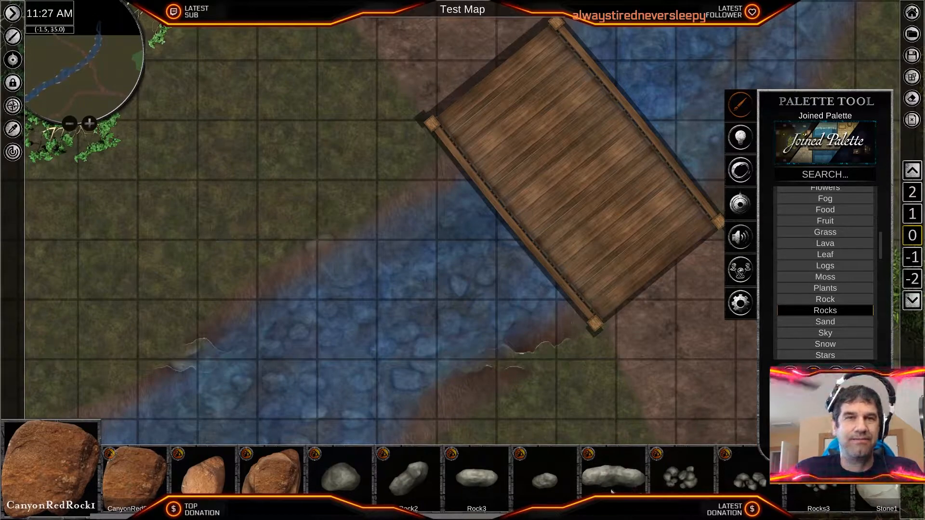
middle_drag(656, 491, 470, 493)
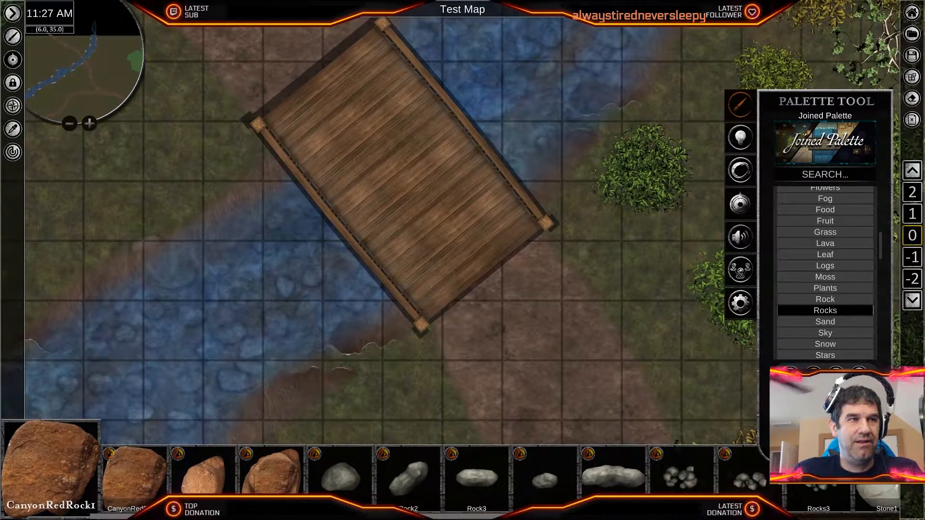
scroll(499, 476, down, 3)
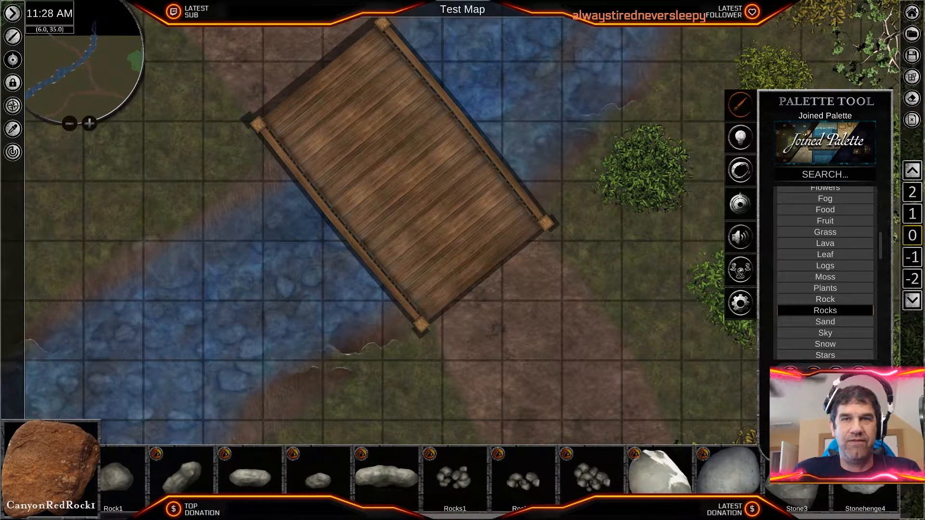
scroll(594, 484, up, 2)
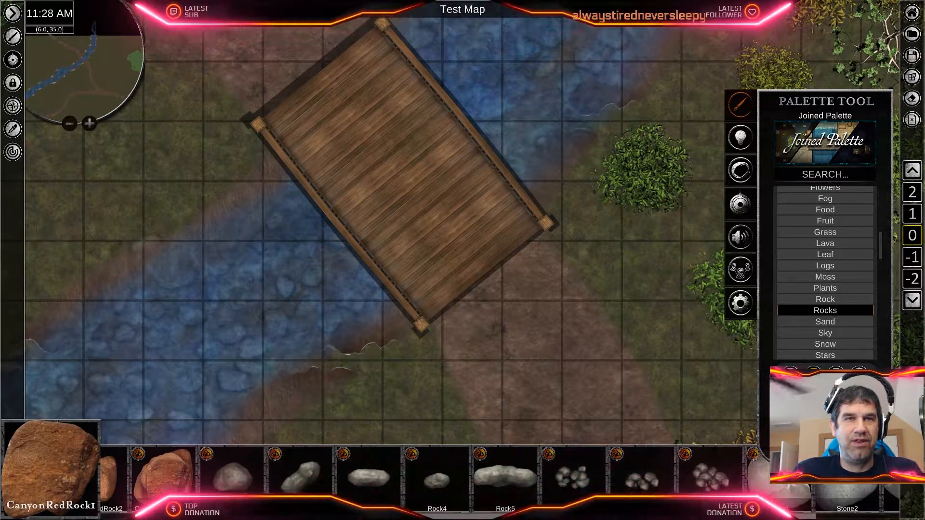
click(583, 483)
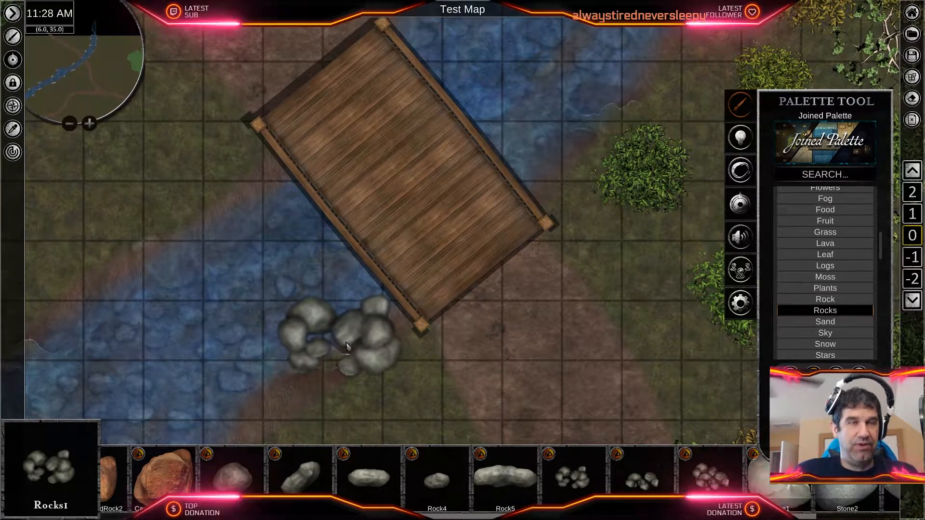
- Place Rocks1 clusters in varied rotations and sizes around the four corners of the wooden bridge
click(370, 327)
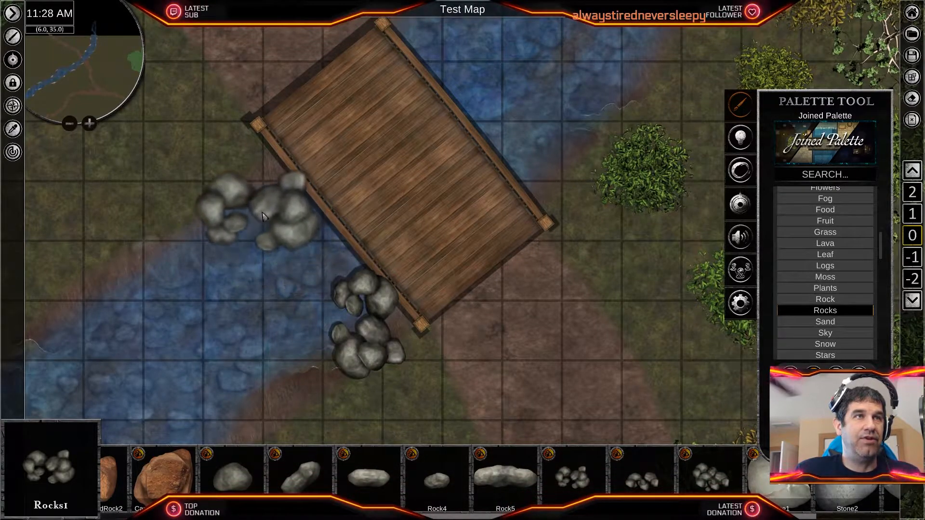
click(262, 213)
middle_drag(494, 71, 553, 196)
click(487, 143)
click(629, 322)
middle_drag(668, 358, 685, 248)
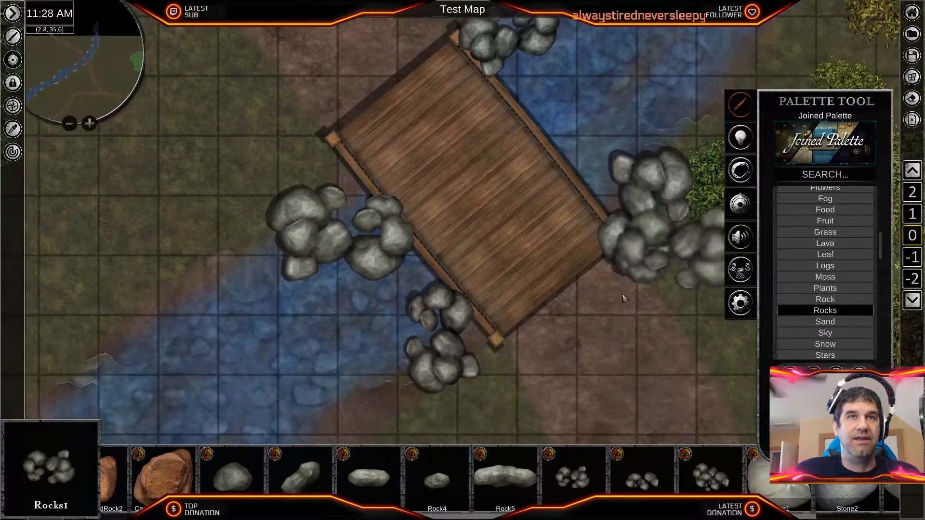
- Select the rock cluster at the bridge's west corner, shrink and rotate it, and move it against the corner post
middle_drag(480, 363, 533, 317)
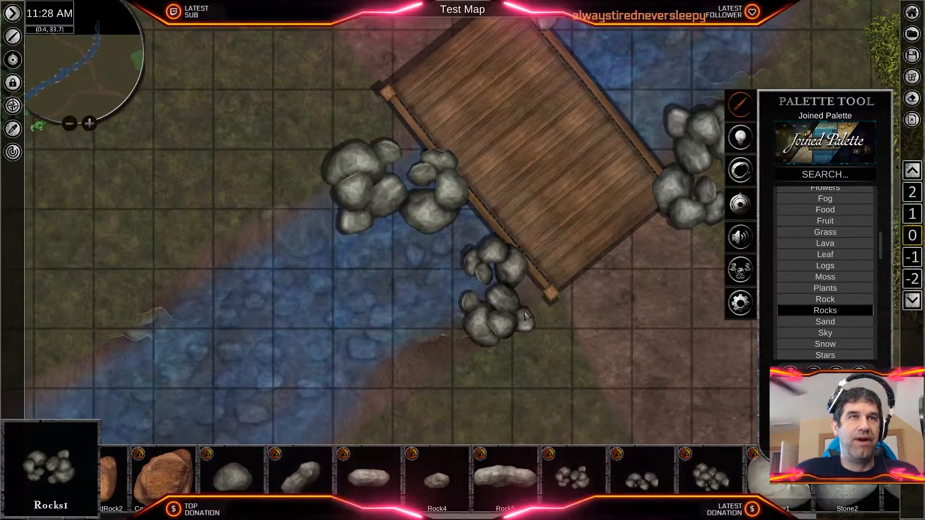
right_click(400, 198)
drag(391, 107, 386, 148)
drag(391, 253, 423, 247)
drag(392, 181, 381, 149)
drag(389, 220, 403, 207)
drag(381, 148, 386, 162)
drag(387, 234, 402, 231)
drag(390, 169, 393, 161)
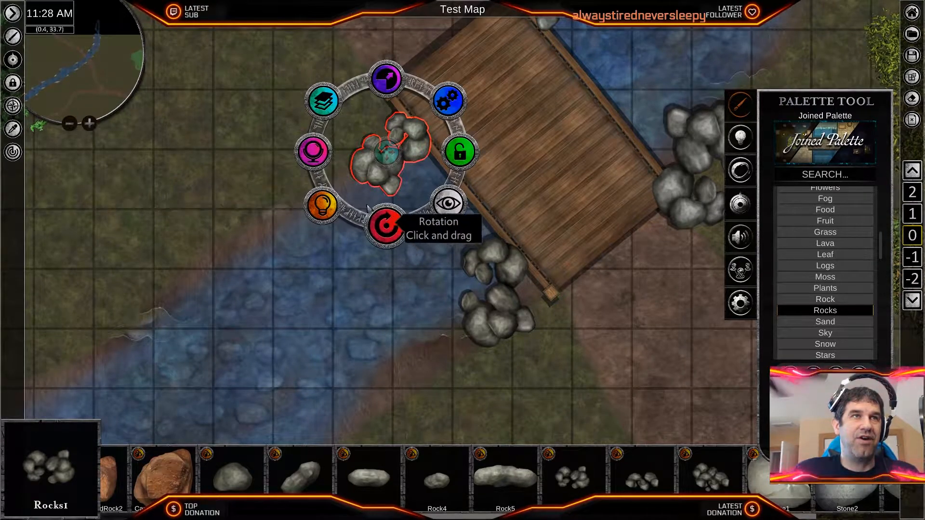
- Check the west rock cluster's lighting options, and set its brightness to 48.93
click(326, 207)
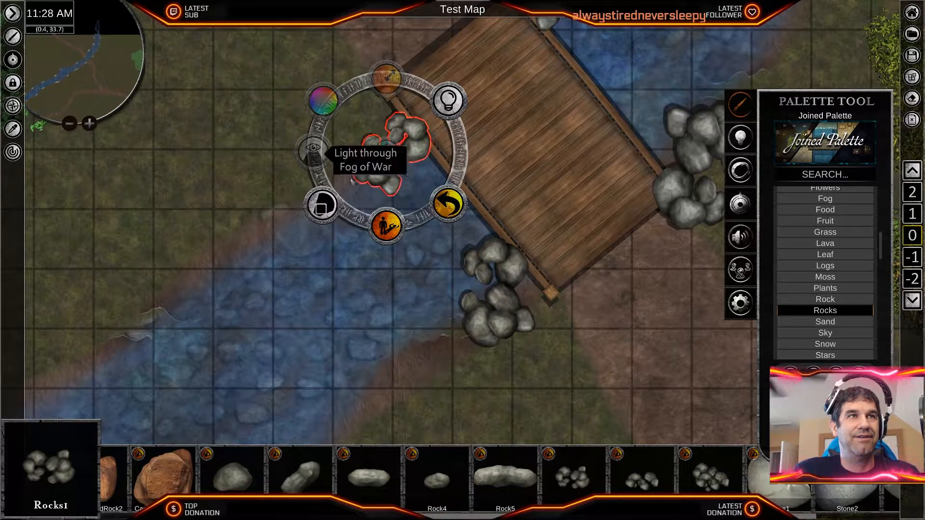
click(445, 207)
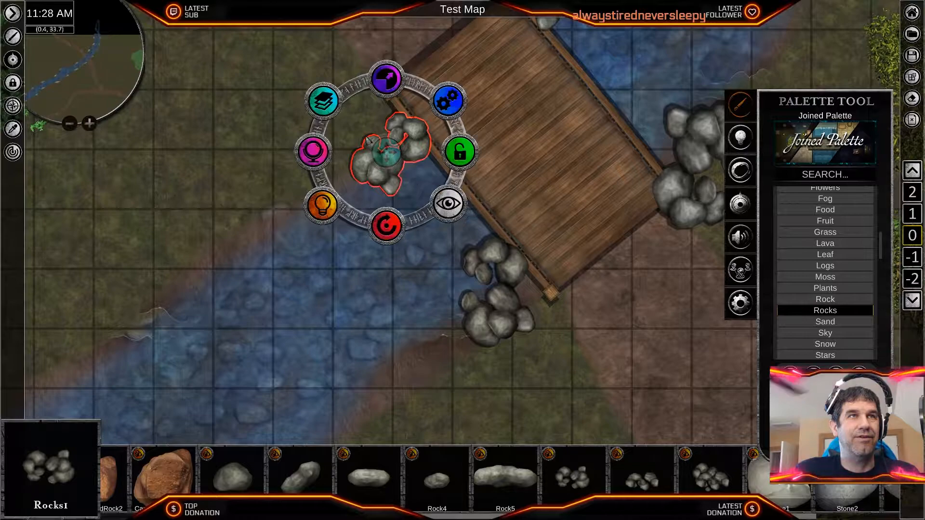
click(312, 150)
drag(388, 251, 394, 247)
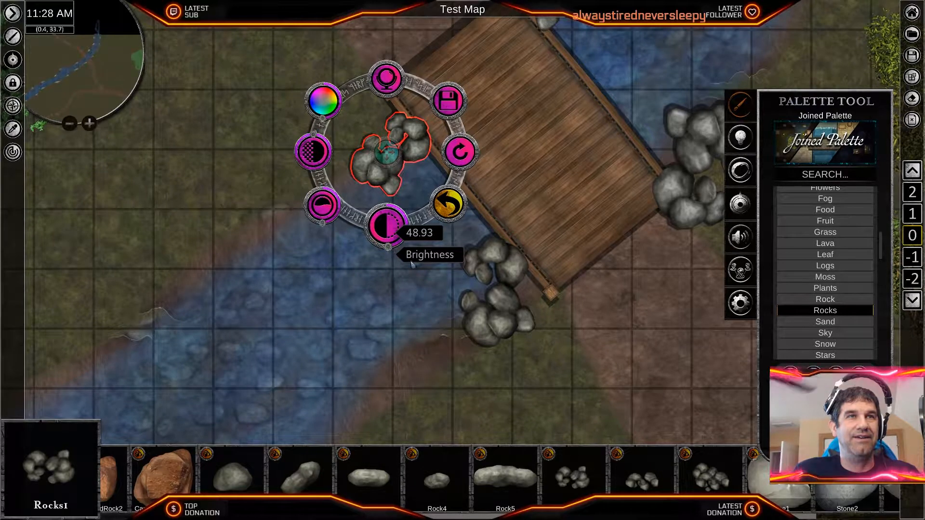
- Move the rock cluster at the bridge's south corner up against the corner post
click(492, 308)
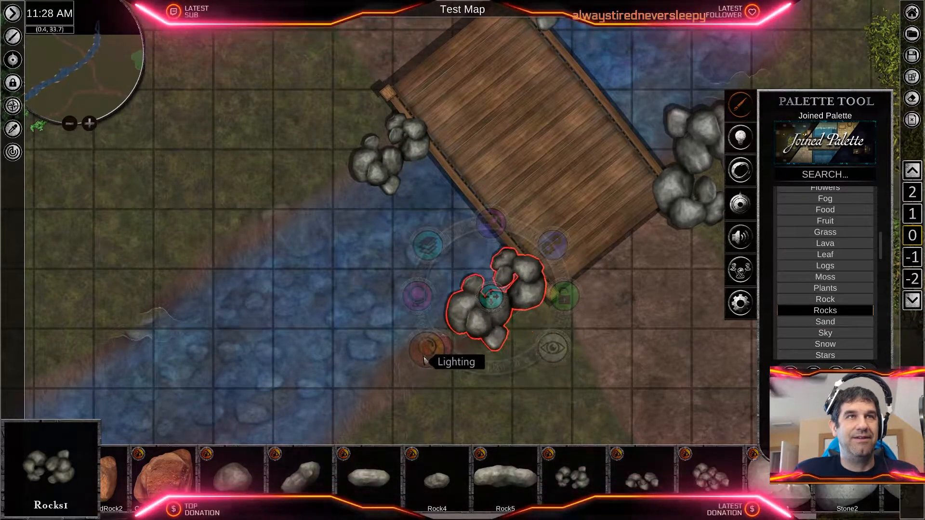
click(517, 309)
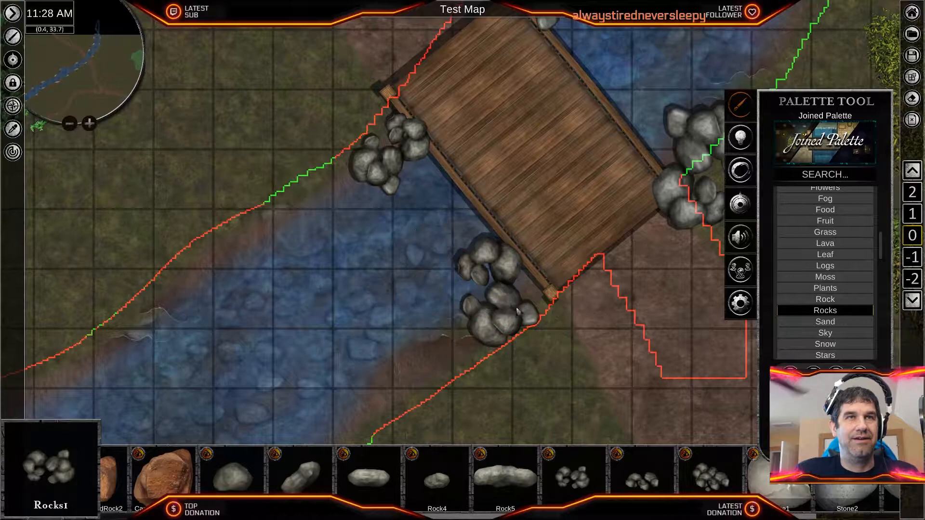
click(492, 294)
drag(492, 294, 503, 277)
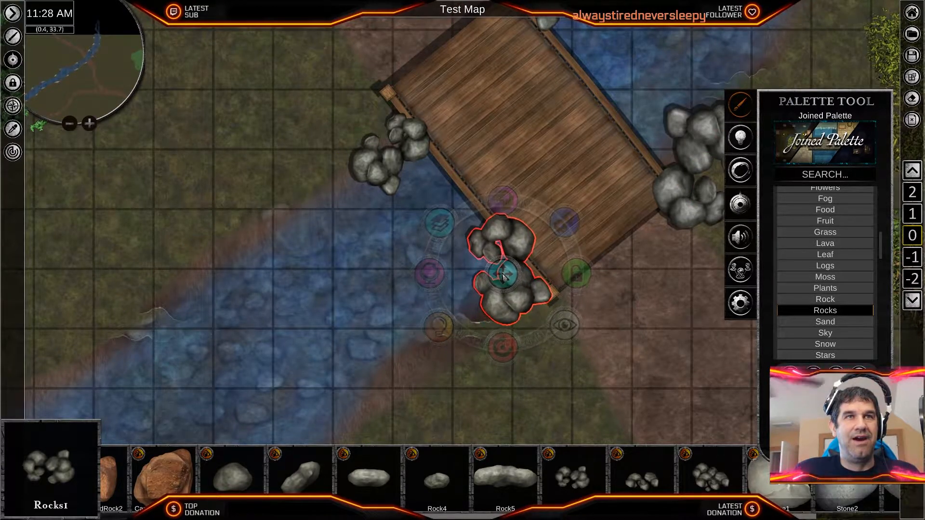
- Delete the Rocks1 clusters at the bridge's east corner and place a Rocks2 cluster there instead
click(648, 302)
middle_drag(647, 303, 550, 400)
click(595, 294)
drag(609, 332, 630, 264)
key(Delete)
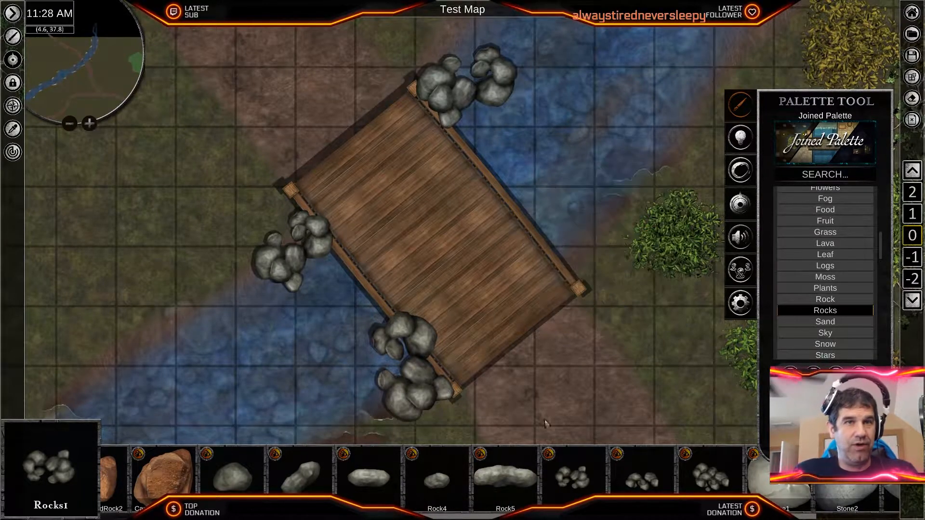
click(640, 486)
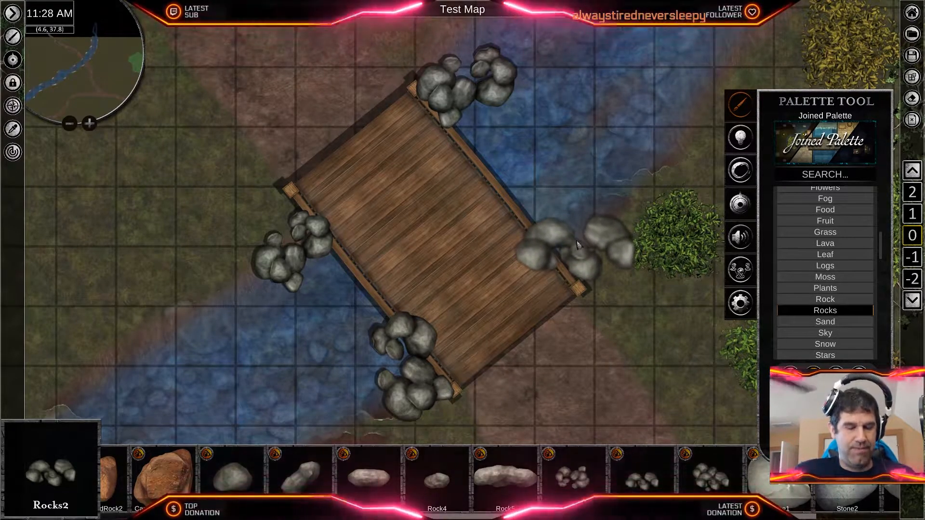
click(573, 239)
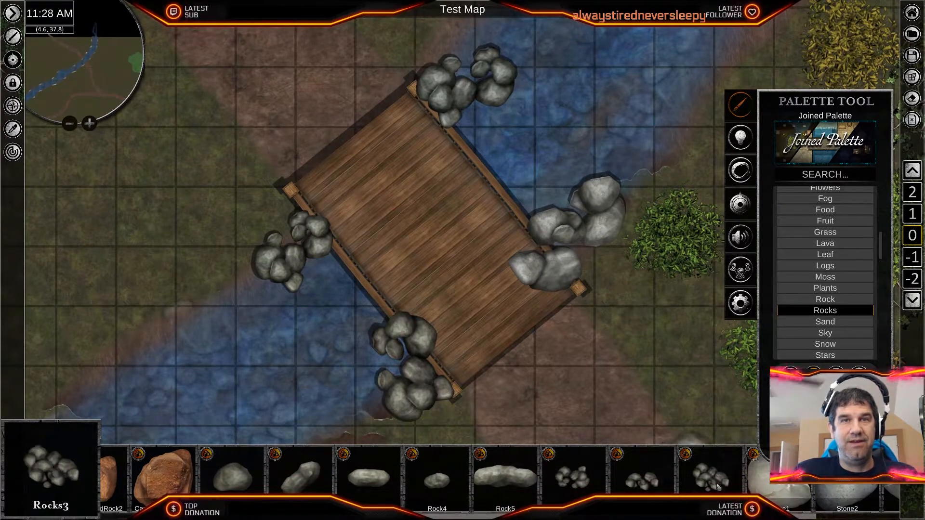
- Replace the Rocks1 cluster at the bridge's north corner with a Rocks3 cluster
click(470, 106)
right_click(540, 248)
click(488, 128)
drag(487, 128, 626, 120)
click(459, 113)
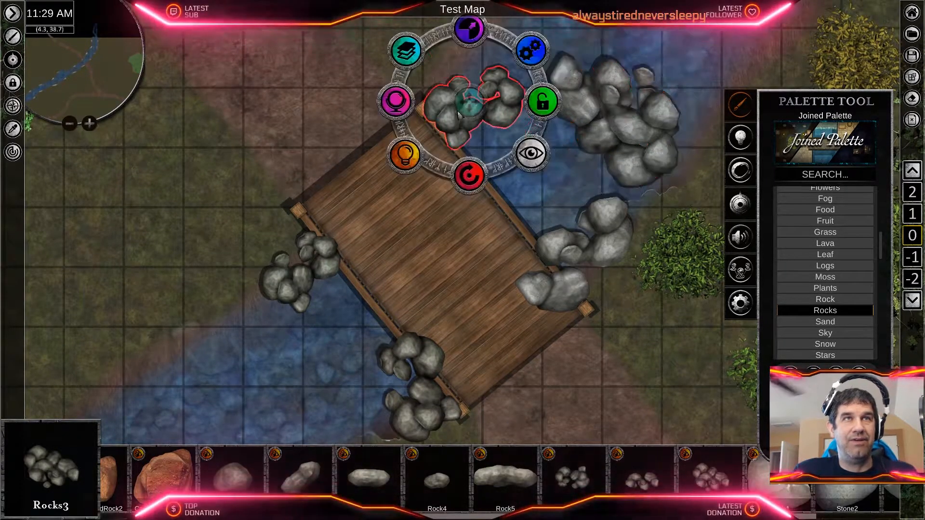
key(Delete)
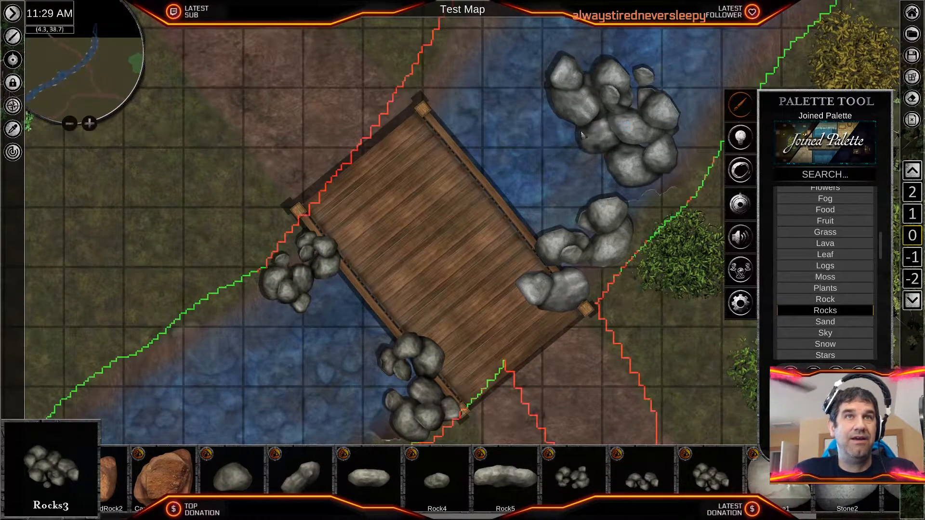
click(630, 126)
drag(618, 121, 458, 120)
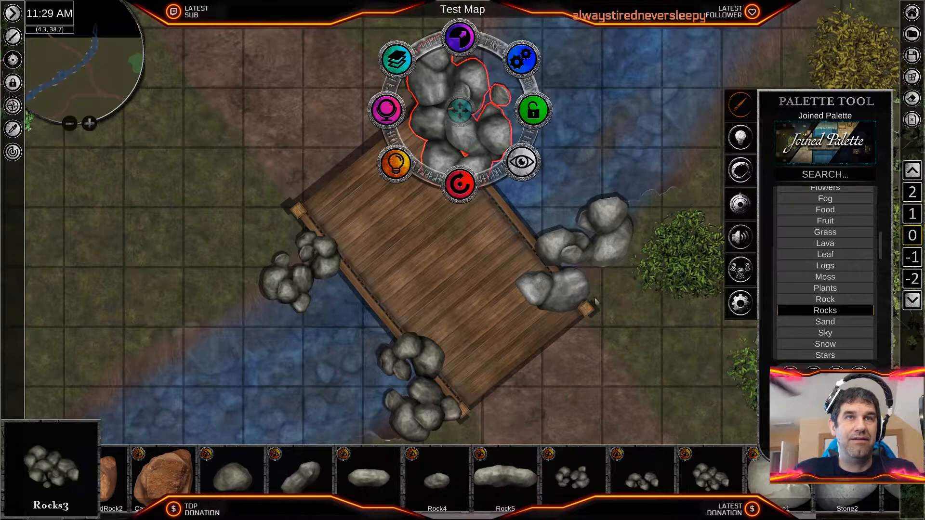
- Shrink and rotate the Rocks2 cluster and position it against the bridge's east corner post
click(594, 252)
drag(581, 333, 511, 279)
drag(582, 262, 580, 283)
drag(581, 208, 585, 244)
- Shrink the Rocks3 cluster and position it against the bridge's north corner post
click(472, 120)
drag(459, 41, 457, 77)
drag(452, 112, 445, 112)
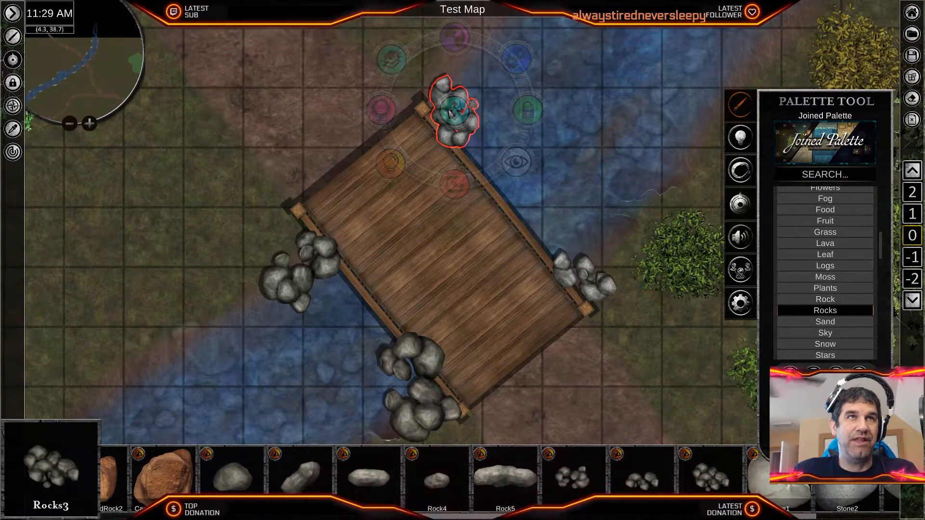
- Shrink the rock clusters at the bridge's south and west corners and fit them against the corner posts
click(417, 394)
drag(418, 320, 413, 342)
drag(416, 404, 429, 413)
click(303, 269)
drag(303, 268, 300, 261)
drag(298, 186, 304, 206)
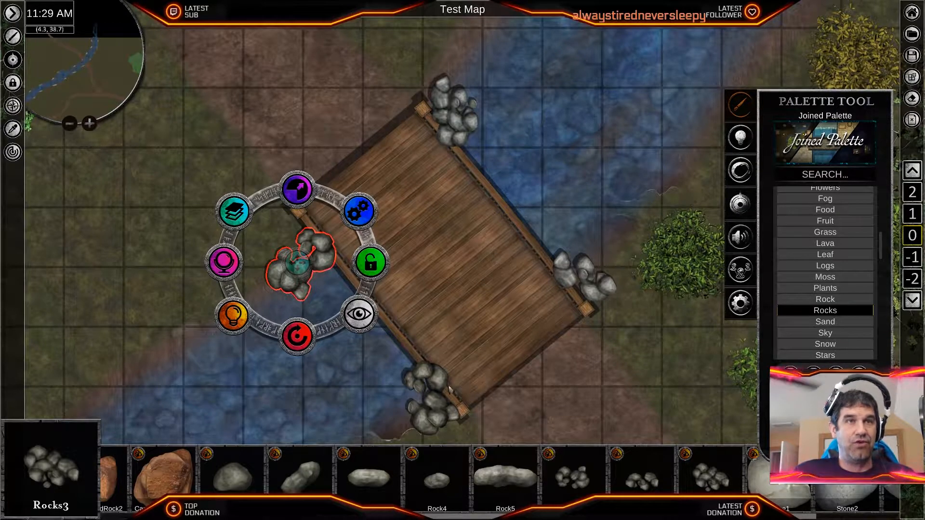
- Select all four rock clusters around the bridge and move them to the bottom of the layer order
shift+click(437, 404)
shift+click(458, 128)
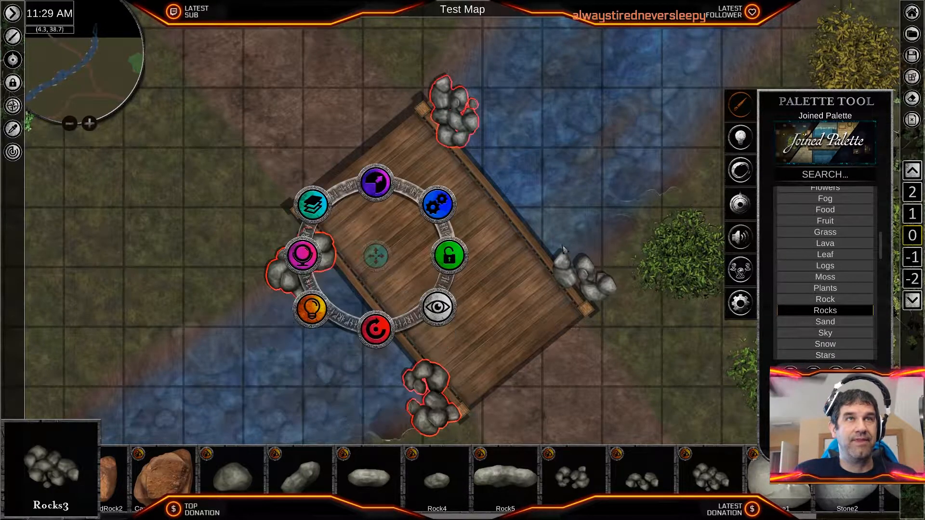
shift+click(584, 279)
click(374, 204)
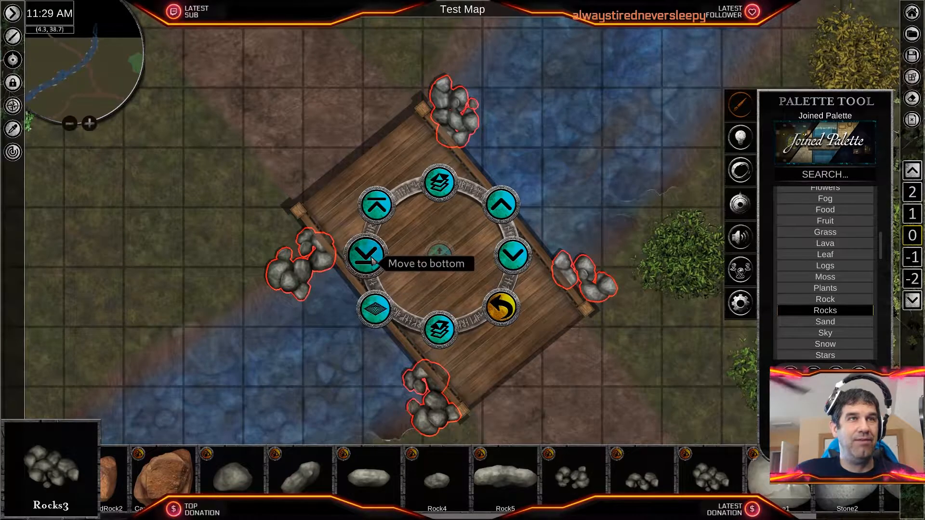
click(560, 369)
scroll(560, 369, down, 2)
click(556, 368)
scroll(495, 368, up, 3)
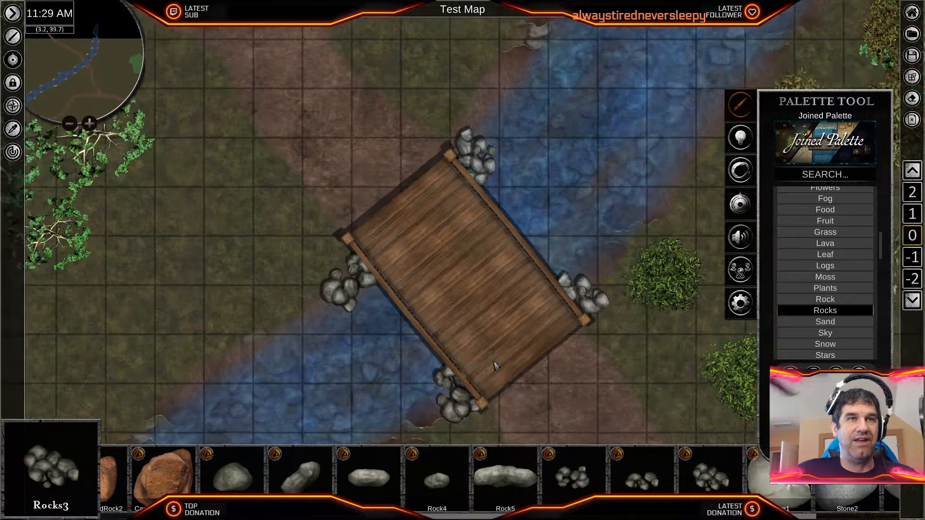
- Place two clumps of the Nature Flowers asset, one at the bridge's east corner and one at its south corner
middle_drag(487, 375, 530, 194)
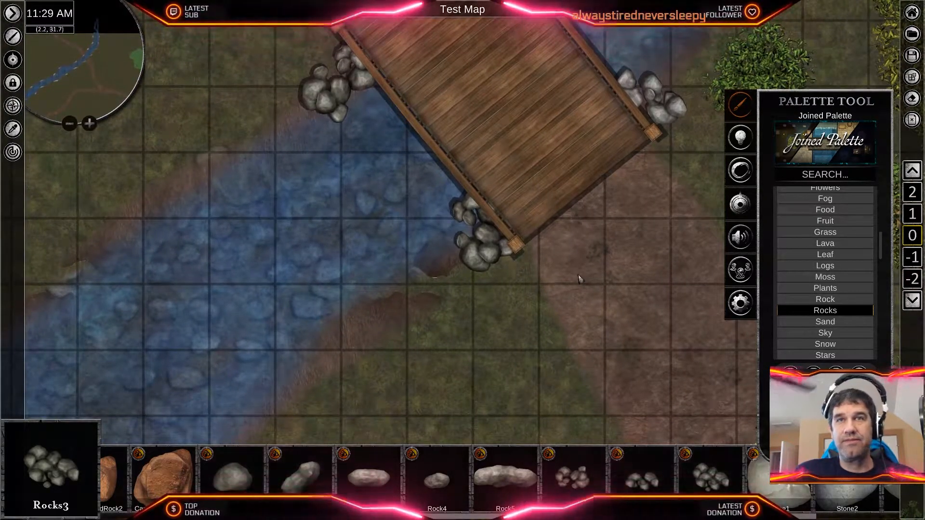
scroll(848, 326, up, 5)
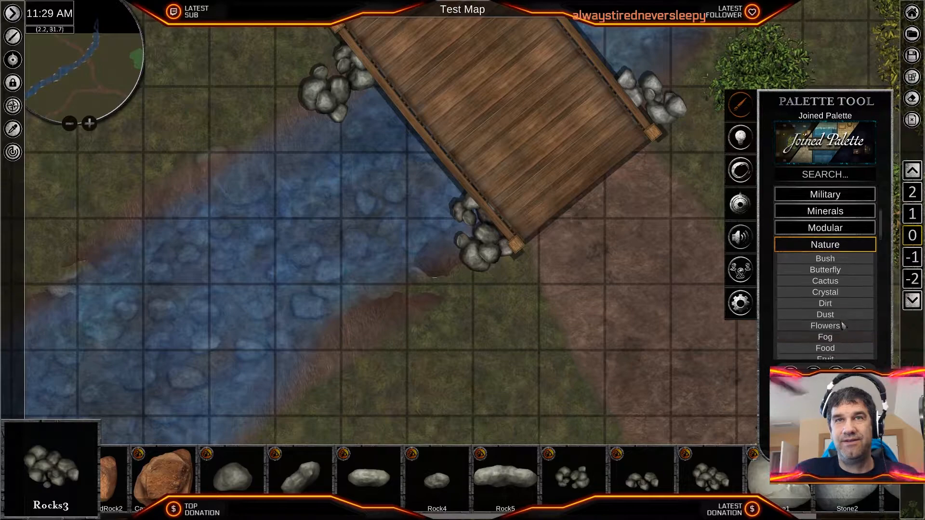
click(824, 307)
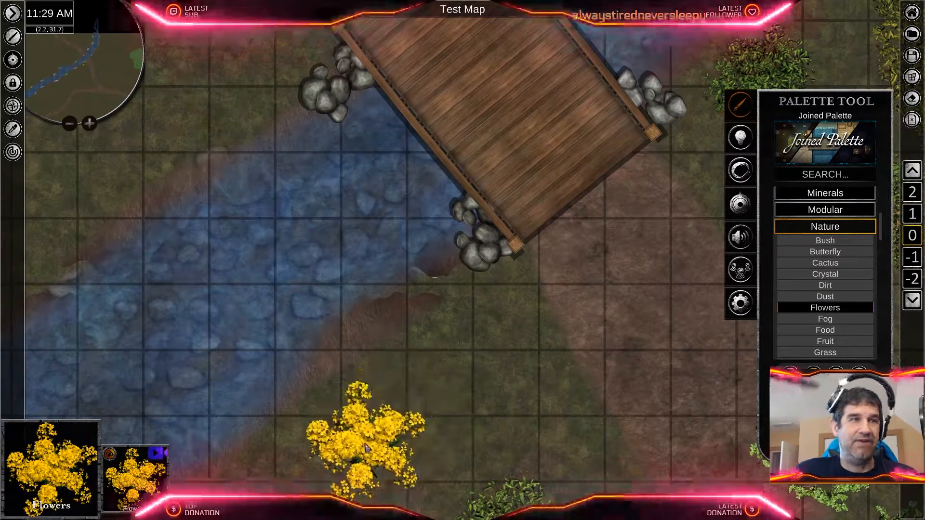
scroll(457, 387, down, 1)
scroll(456, 387, down, 1)
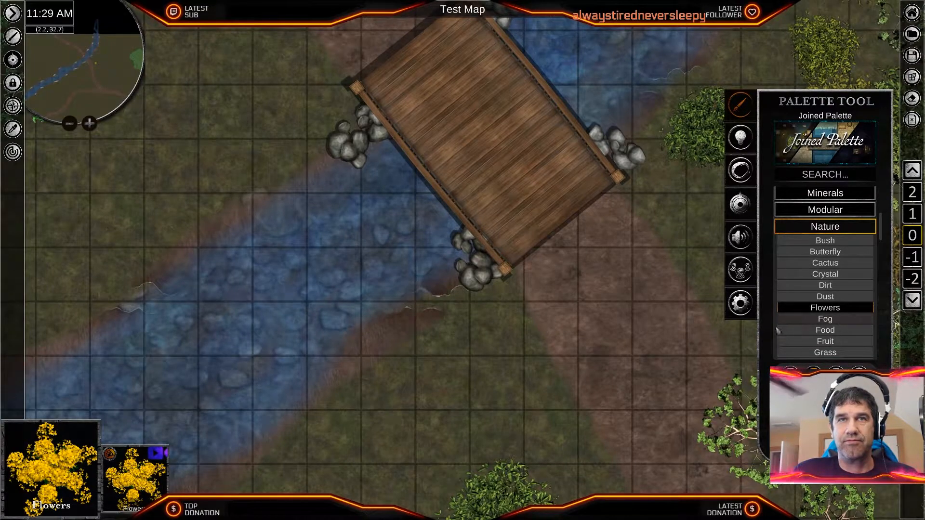
middle_drag(693, 283, 577, 341)
scroll(538, 289, up, 1)
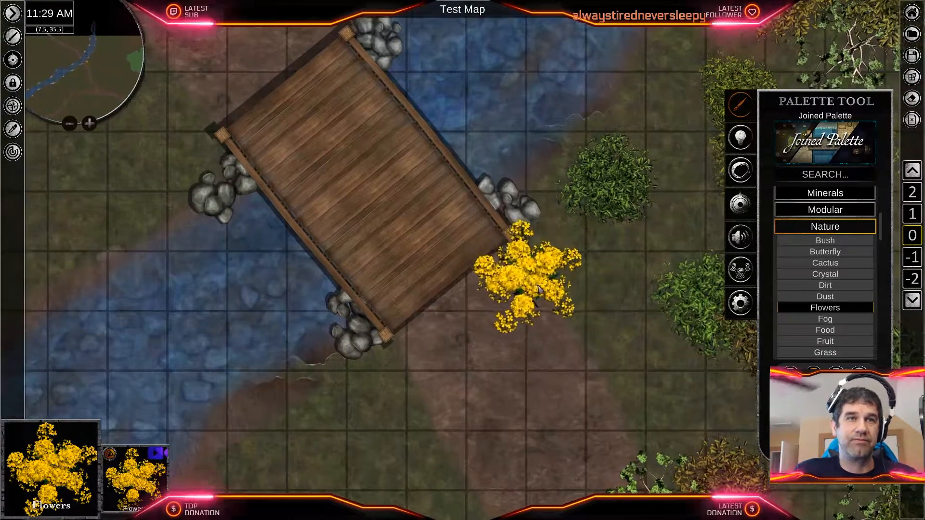
click(549, 236)
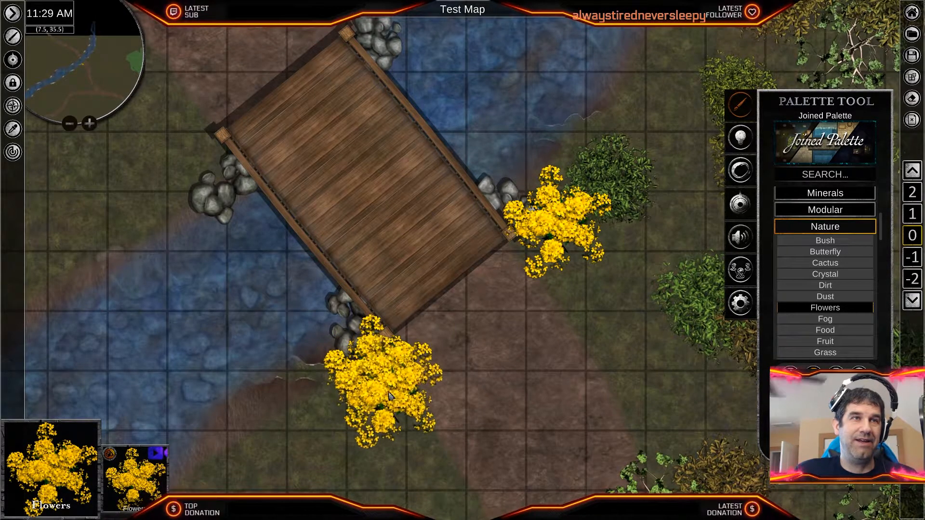
scroll(390, 394, up, 3)
- Recolour the south corner flower clump blue, rotate it and shrink it beside the corner post
right_click(383, 353)
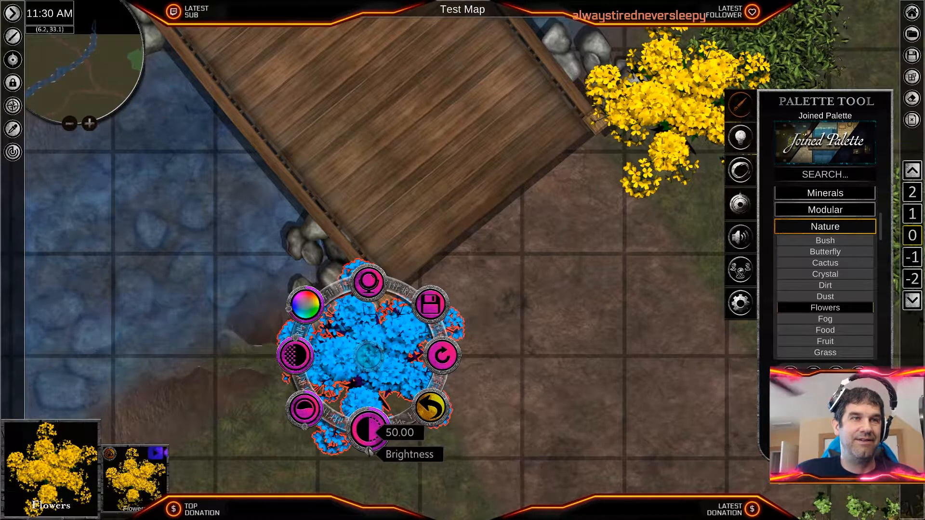
click(433, 422)
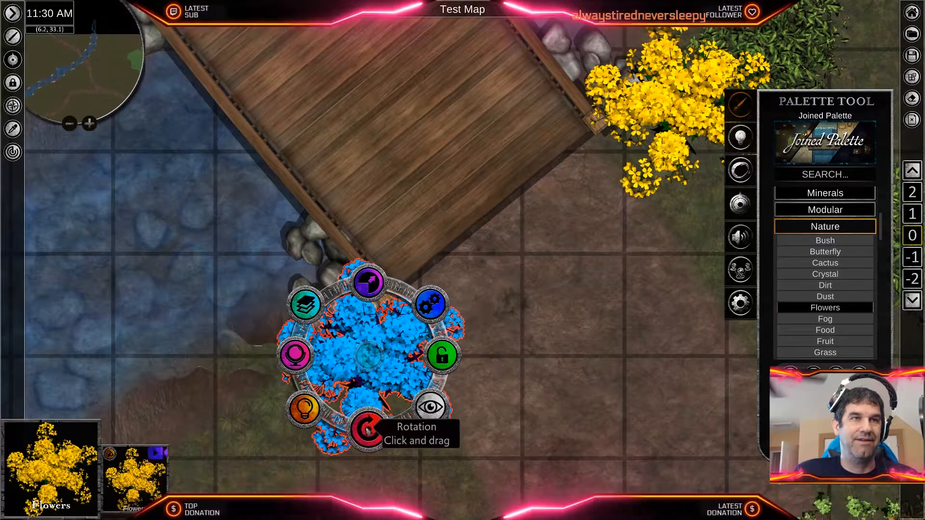
drag(378, 425, 328, 392)
drag(368, 283, 366, 331)
- Shrink and rotate the yellow flower clump at the east corner and position it beside the rocks
middle_drag(549, 265, 460, 375)
click(588, 210)
drag(587, 212, 574, 132)
drag(564, 85, 573, 113)
drag(572, 224, 546, 204)
drag(577, 158, 559, 144)
scroll(542, 295, down, 4)
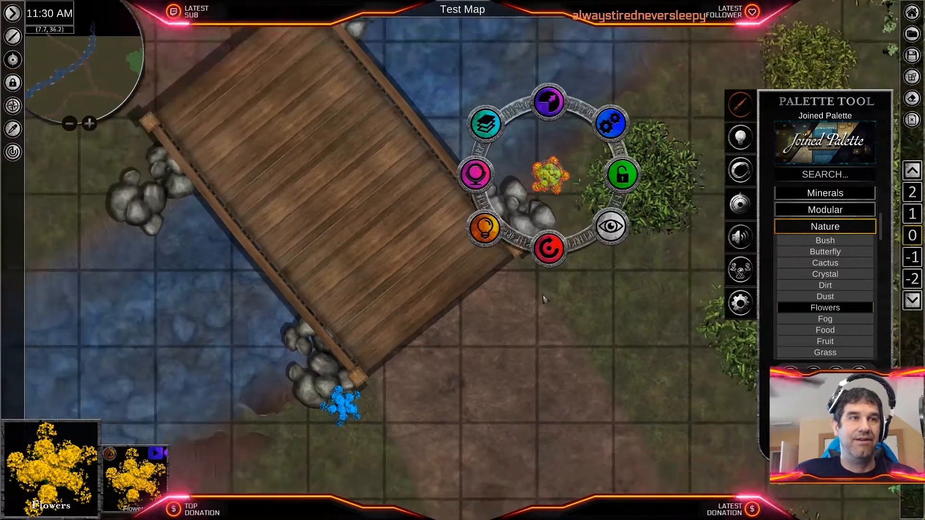
middle_drag(483, 256, 621, 305)
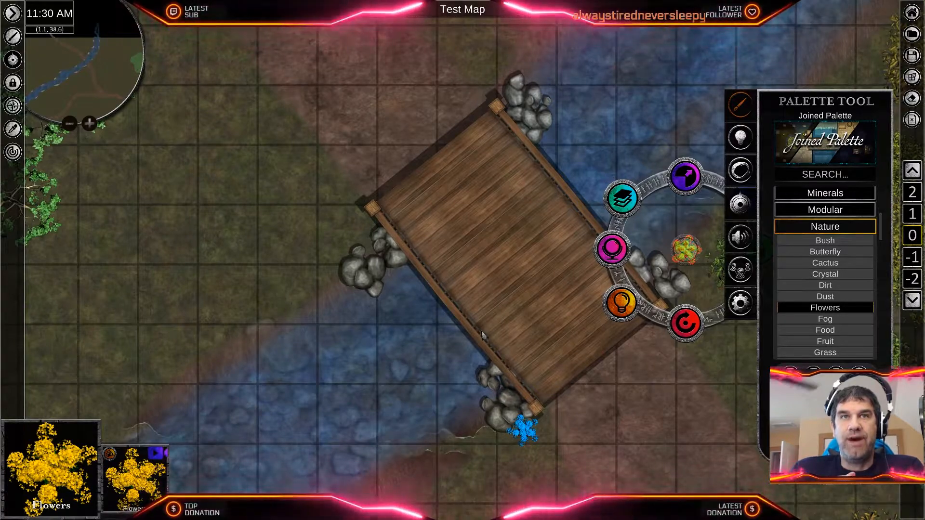
- Place several more Flowers clumps on the road and grass northwest of the bridge for colour variants
click(610, 358)
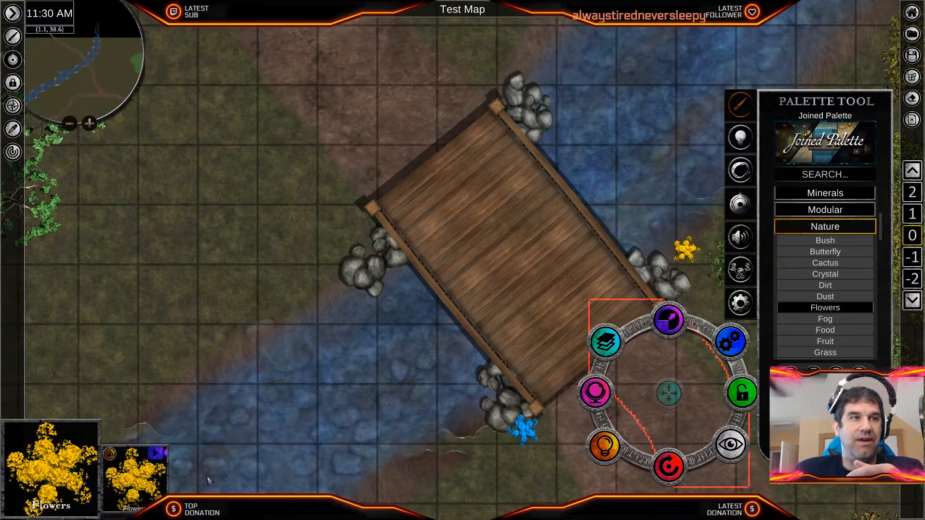
click(137, 482)
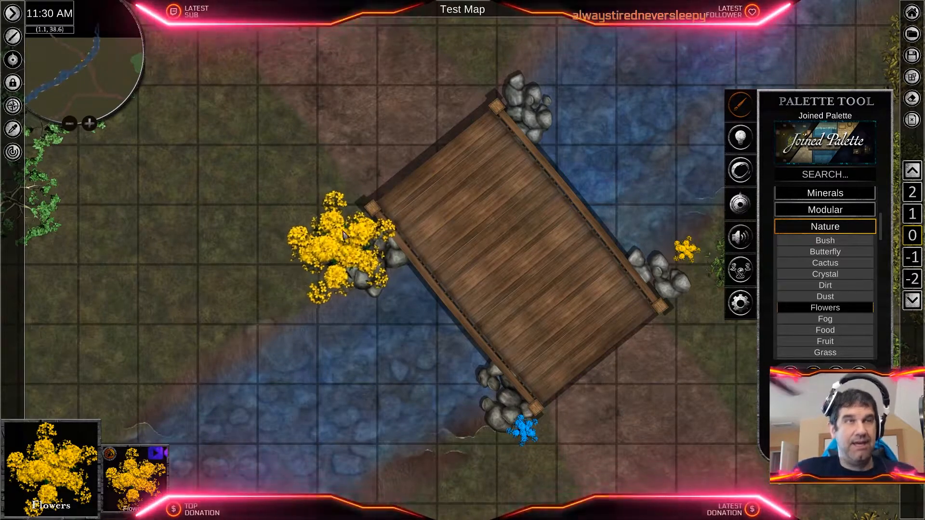
click(236, 167)
click(364, 109)
click(255, 275)
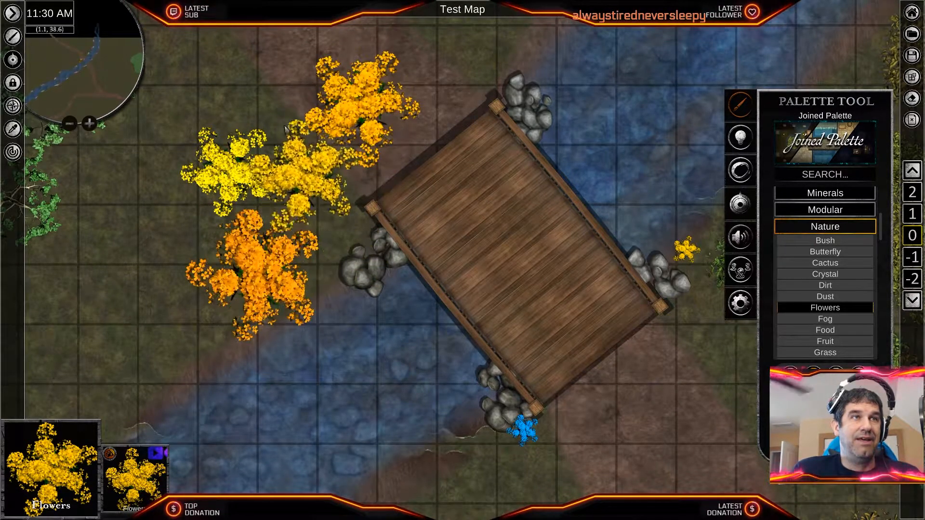
click(264, 98)
scroll(390, 221, up, 3)
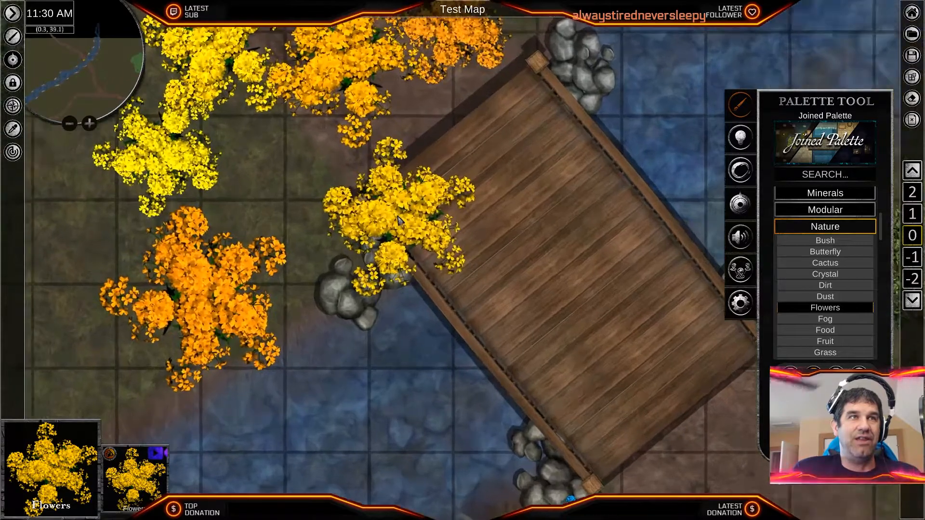
- Delete the two yellow flower clumps and the adjacent orange one northwest of the bridge
middle_drag(376, 190, 572, 286)
click(360, 248)
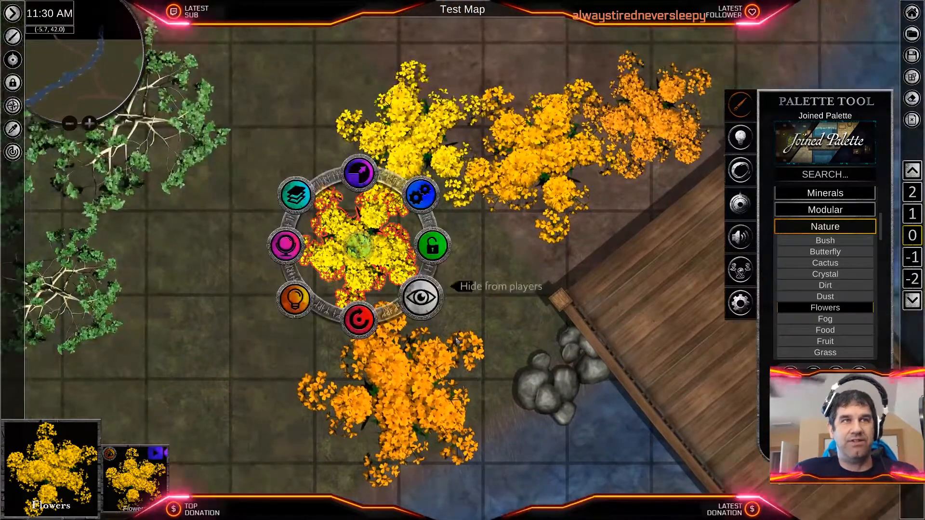
click(422, 418)
click(378, 250)
key(Delete)
click(414, 144)
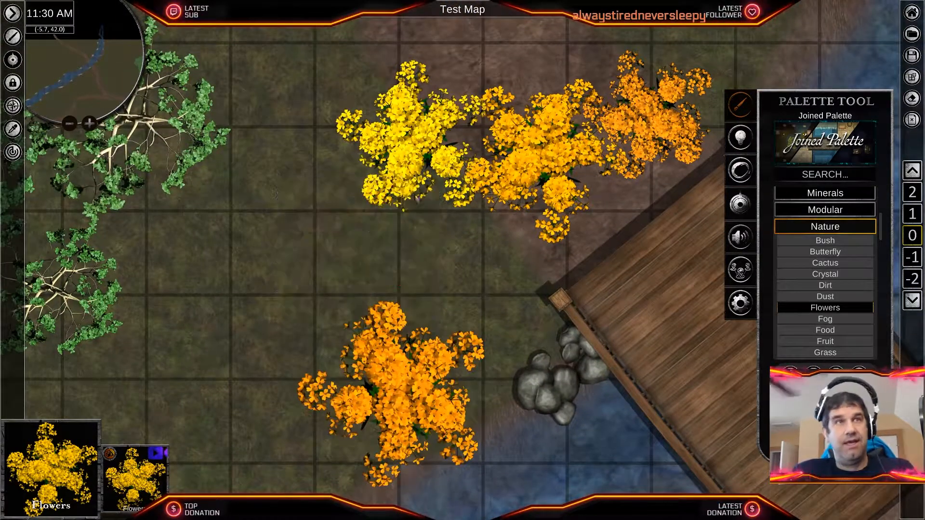
key(Delete)
click(537, 145)
key(Delete)
- Shrink the orange flower clump near the bridge's north corner and shift its hue to red-orange
click(644, 126)
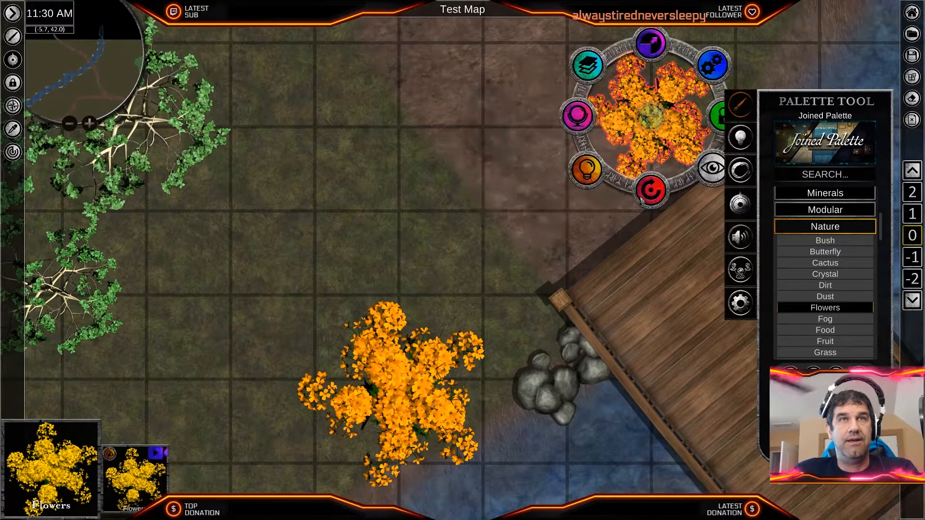
middle_drag(646, 130, 548, 238)
click(557, 195)
click(554, 224)
drag(555, 145, 550, 119)
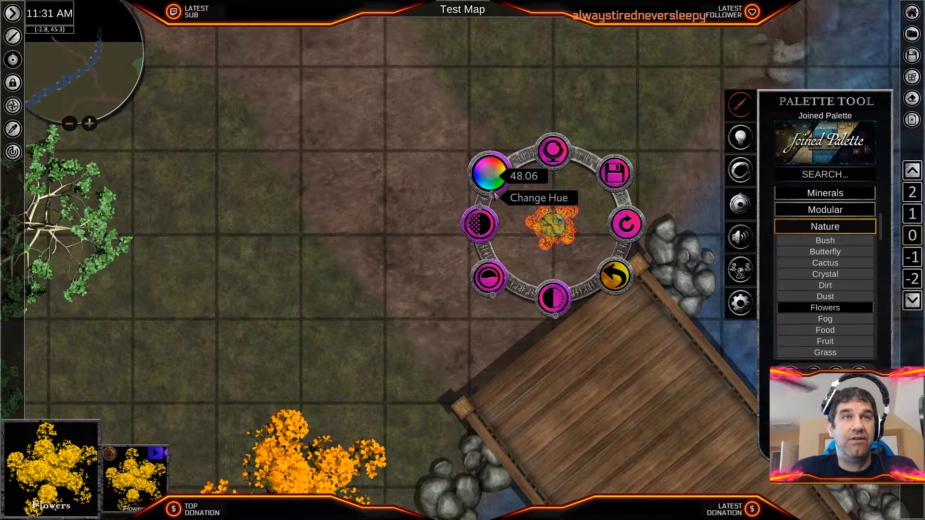
drag(512, 170, 493, 152)
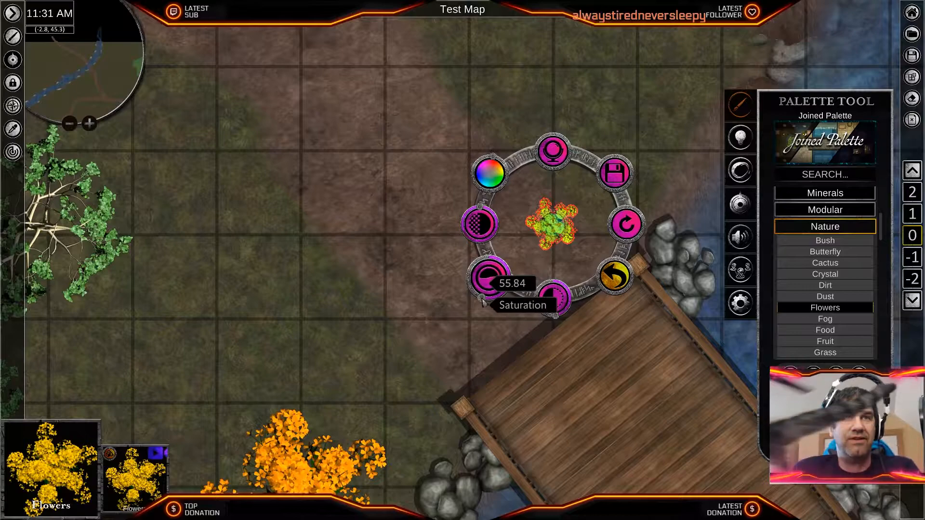
click(444, 232)
click(550, 225)
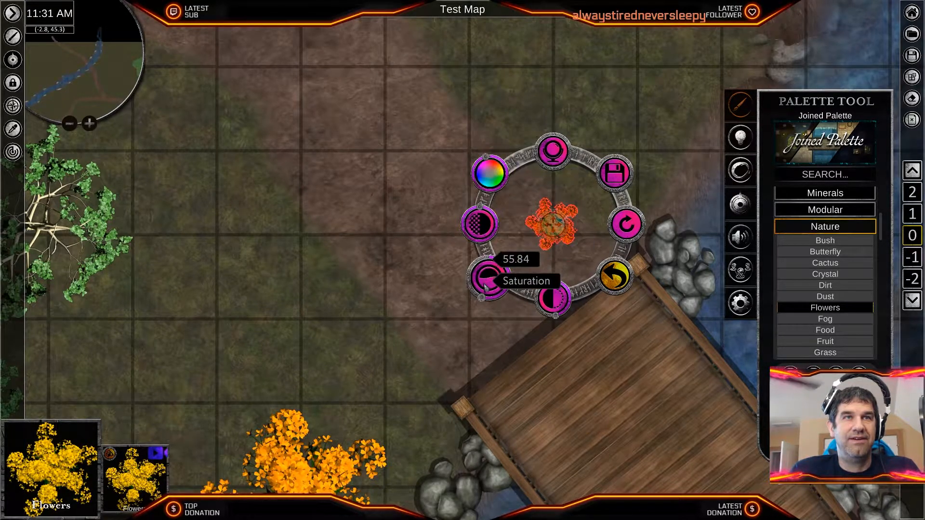
click(487, 319)
- Move the red-orange flower clump next to the bridge's north corner post
scroll(573, 247, up, 5)
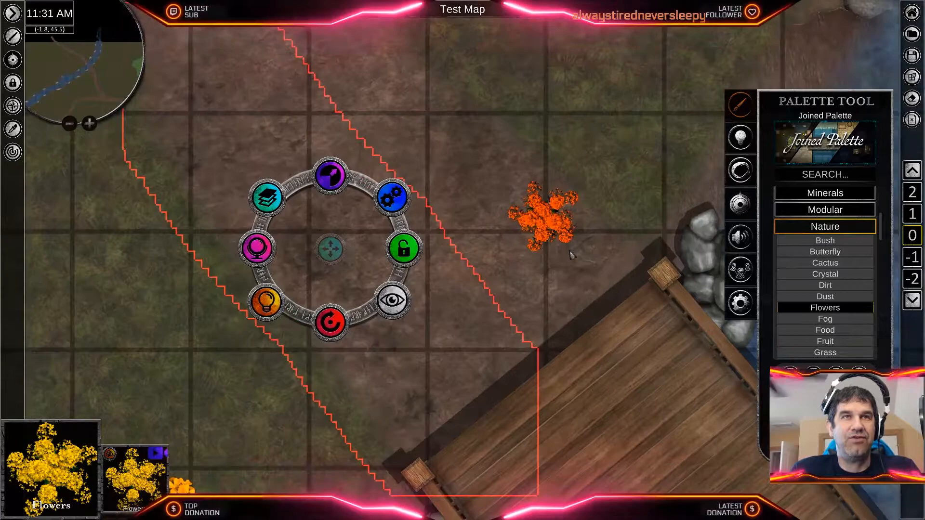
click(533, 218)
drag(533, 218, 662, 206)
- Shrink the large orange flower clump near the stream and move it to the bridge's west corner
middle_drag(474, 257, 532, 21)
middle_drag(139, 504, 301, 414)
click(347, 349)
click(355, 342)
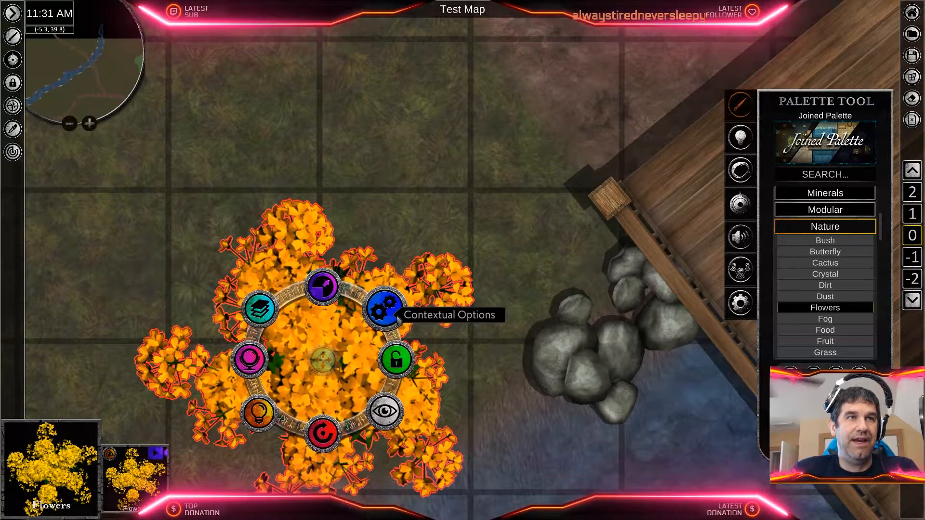
scroll(356, 342, down, 3)
drag(341, 275, 488, 279)
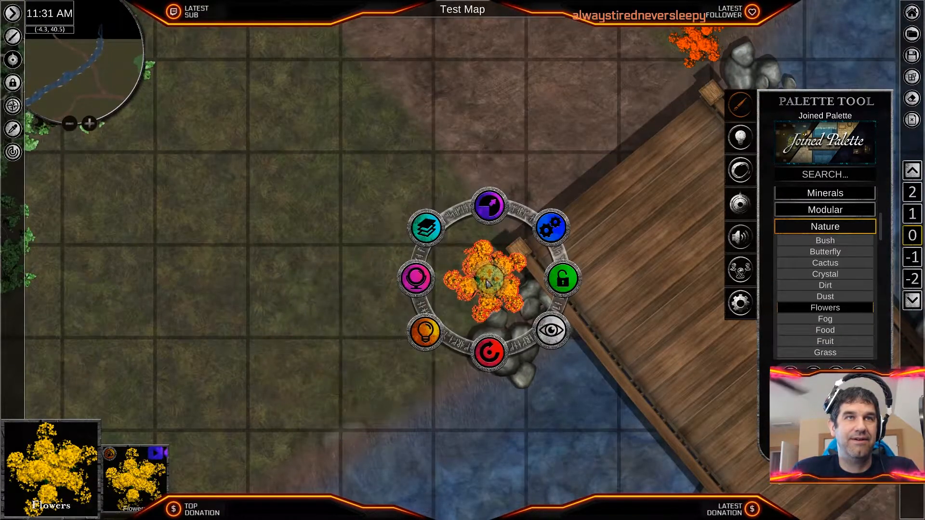
- Rotate the west corner's orange flower clump, shrink it further and nudge it against the rocks
middle_drag(355, 324, 254, 309)
drag(391, 267, 386, 268)
drag(385, 338, 345, 339)
drag(387, 268, 388, 268)
drag(382, 350, 378, 349)
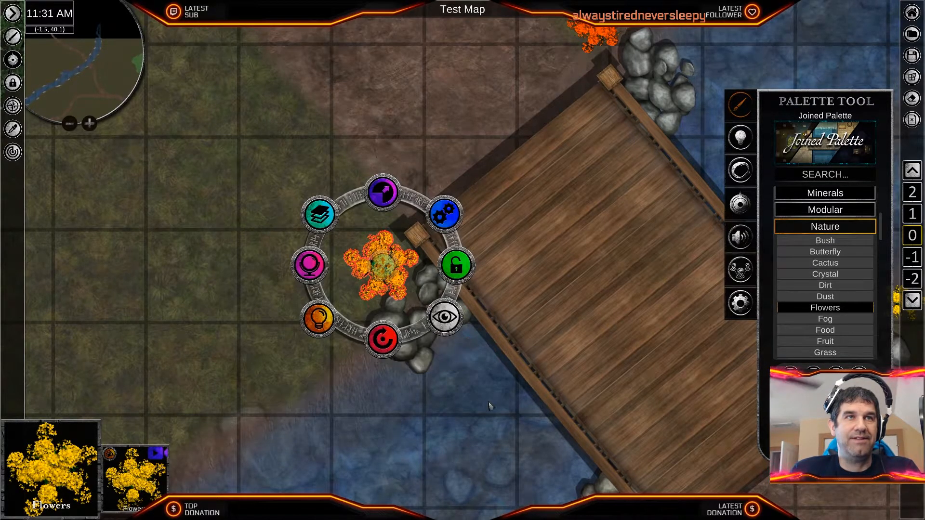
scroll(490, 407, down, 2)
middle_drag(548, 392, 419, 359)
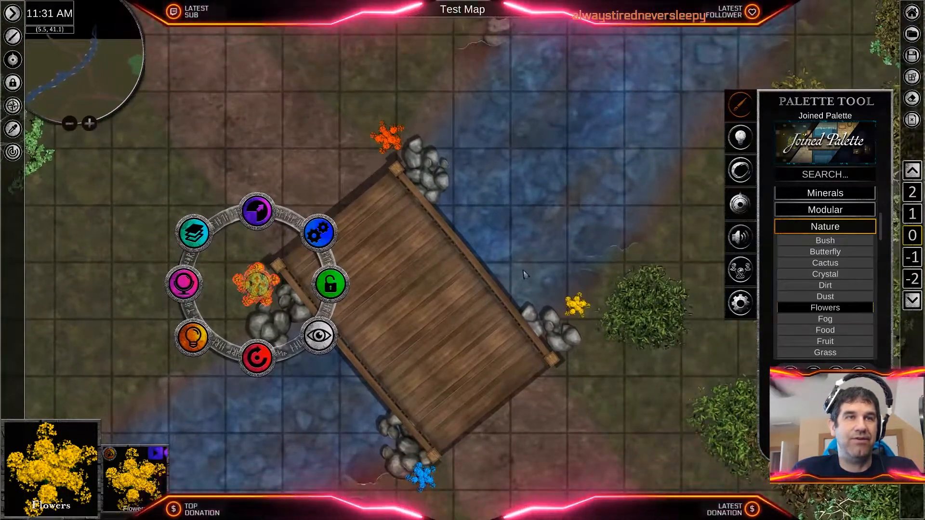
drag(256, 208, 256, 233)
drag(261, 277, 266, 291)
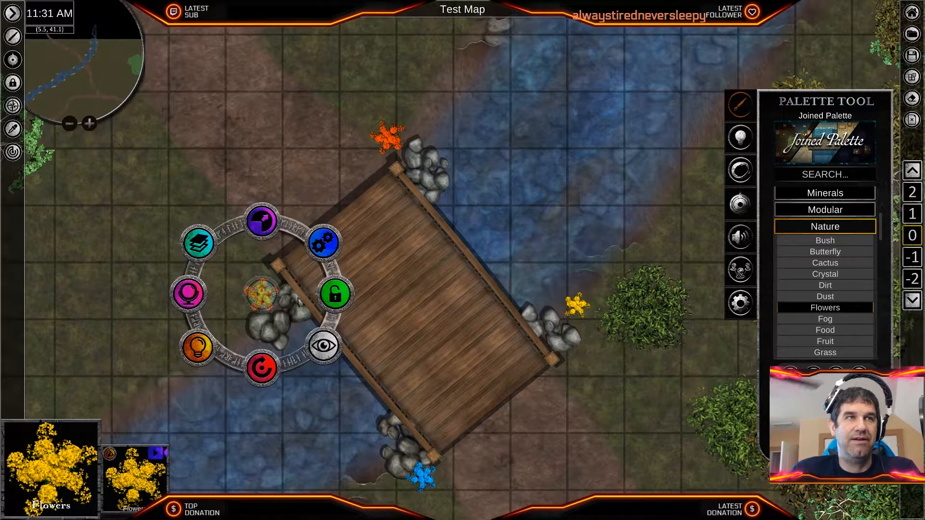
- Nudge the red-orange flower clump closer to the rocks at the bridge's north corner and clear the selection
click(397, 137)
drag(397, 138, 417, 143)
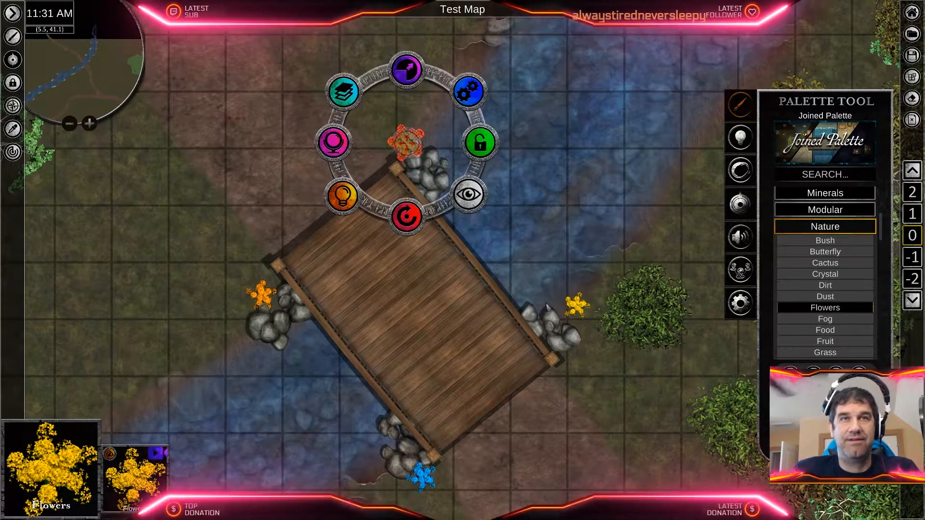
click(547, 307)
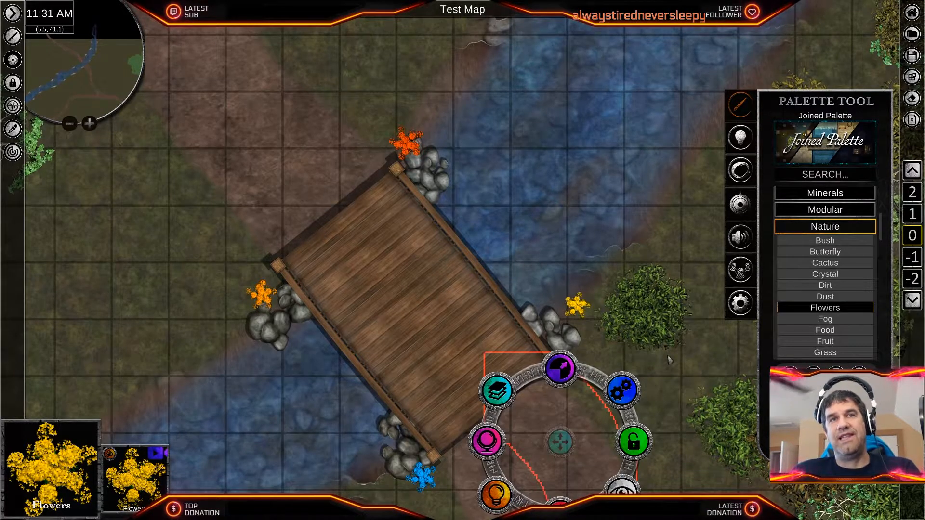
click(660, 335)
click(623, 422)
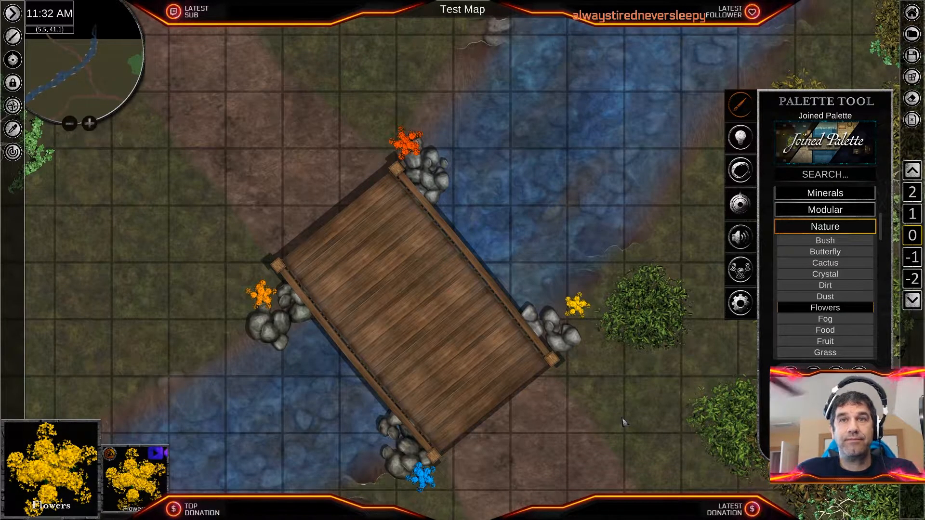
scroll(622, 422, down, 10)
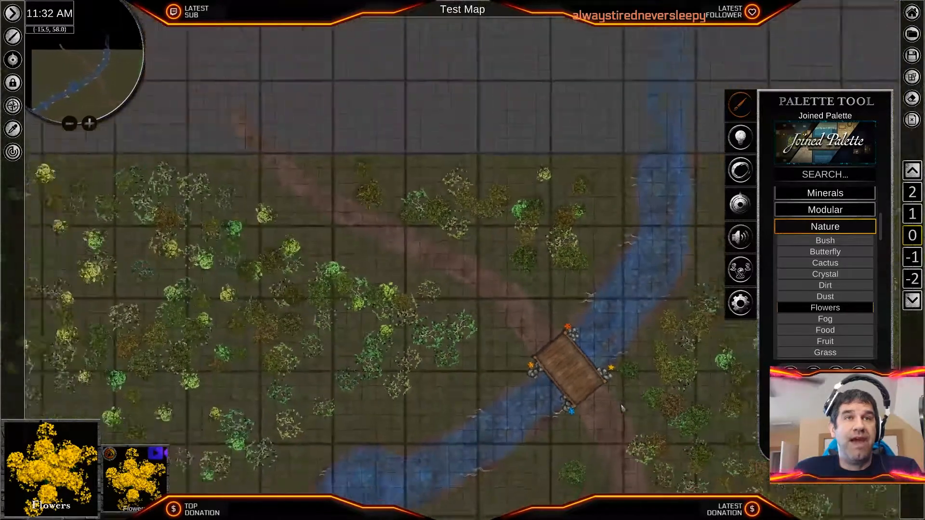
scroll(622, 409, down, 2)
middle_drag(636, 506, 430, 275)
scroll(430, 275, down, 5)
scroll(430, 276, up, 3)
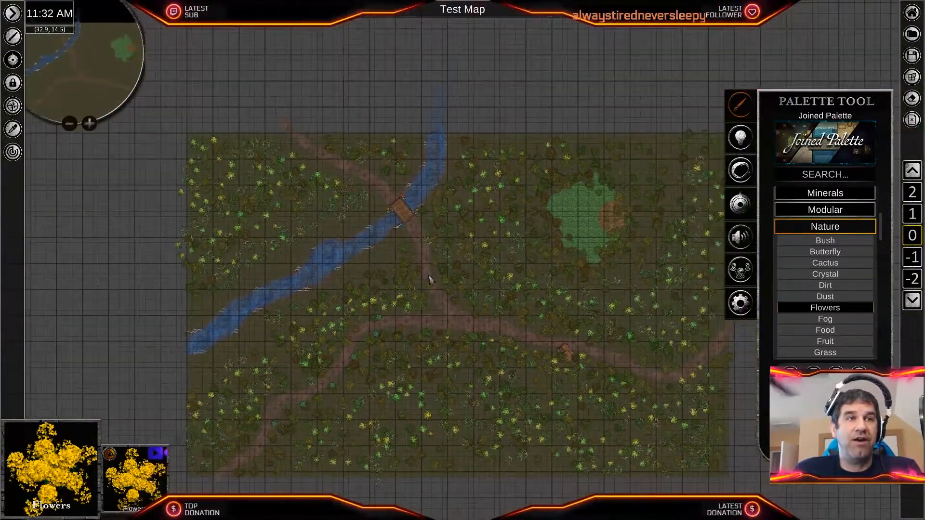
- Survey the finished map, examining the decorated bridge, stream, forest clearing, cart and the branches of the dirt road
middle_drag(425, 308, 382, 323)
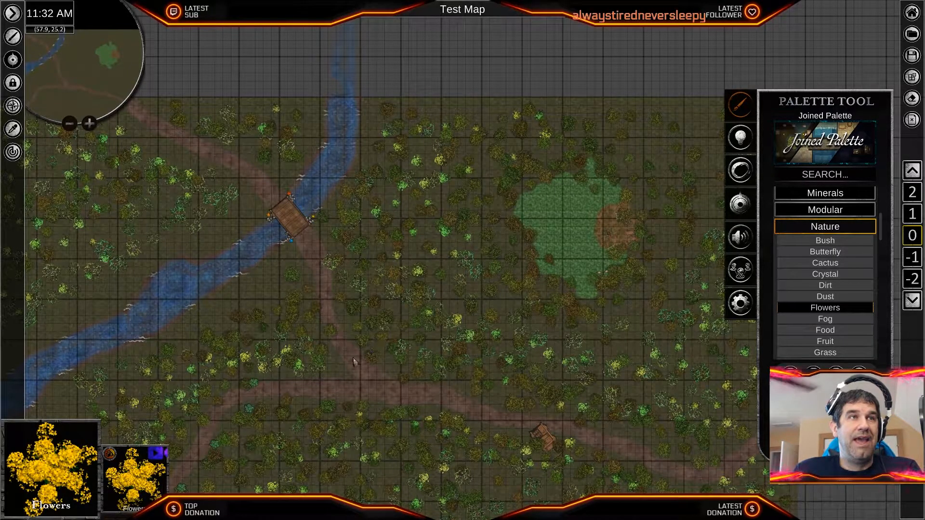
scroll(350, 372, up, 1)
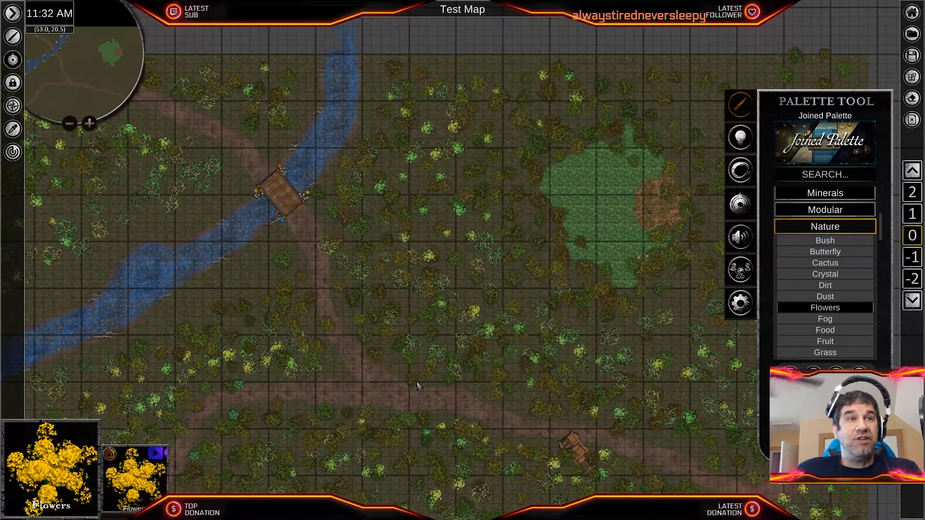
scroll(417, 385, down, 1)
scroll(418, 385, up, 2)
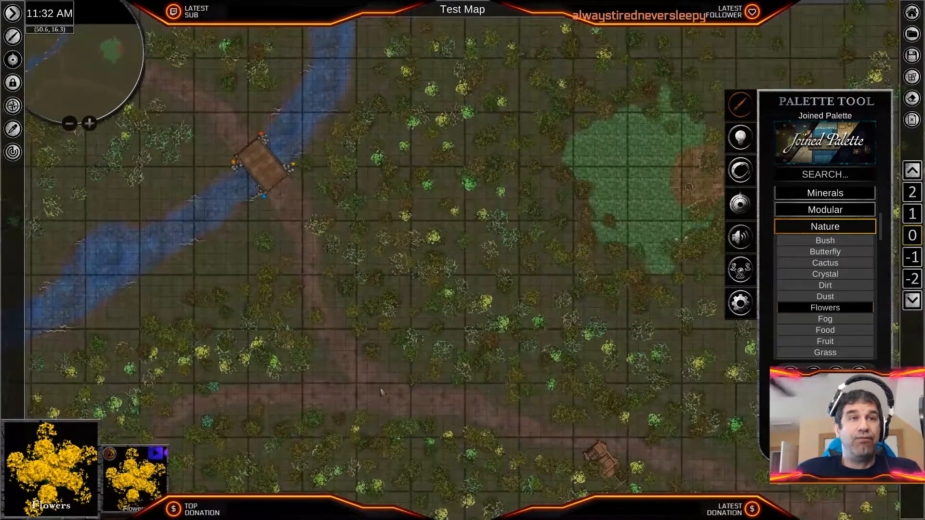
middle_drag(344, 402, 559, 214)
scroll(432, 344, up, 3)
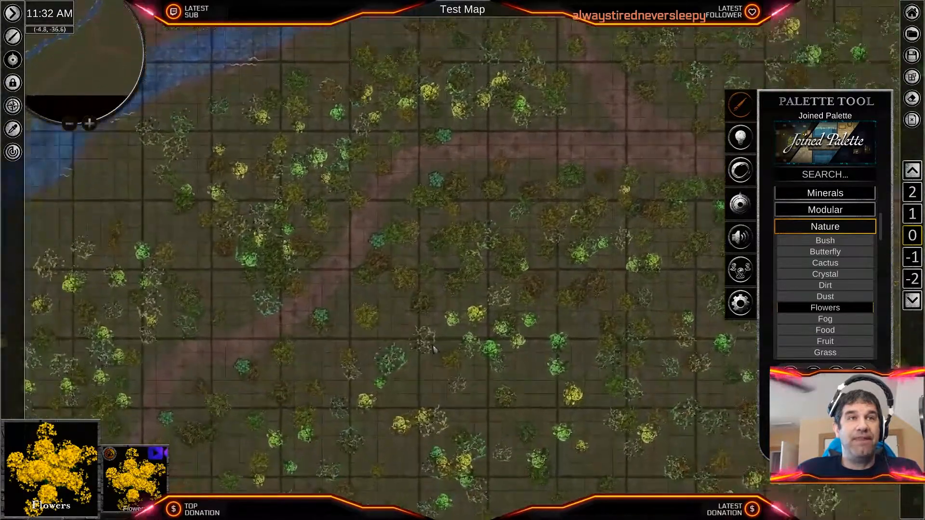
scroll(432, 344, down, 3)
scroll(380, 400, down, 2)
middle_drag(578, 282, 298, 304)
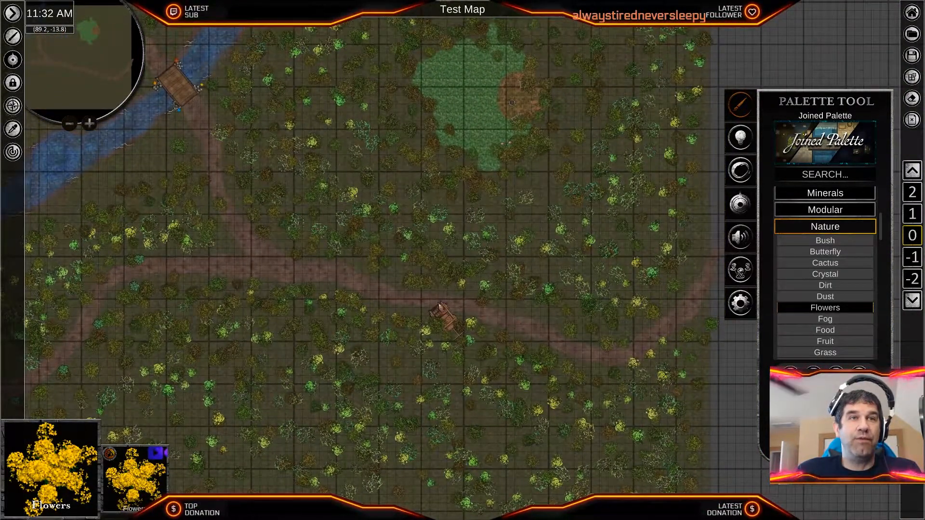
middle_drag(309, 277, 571, 308)
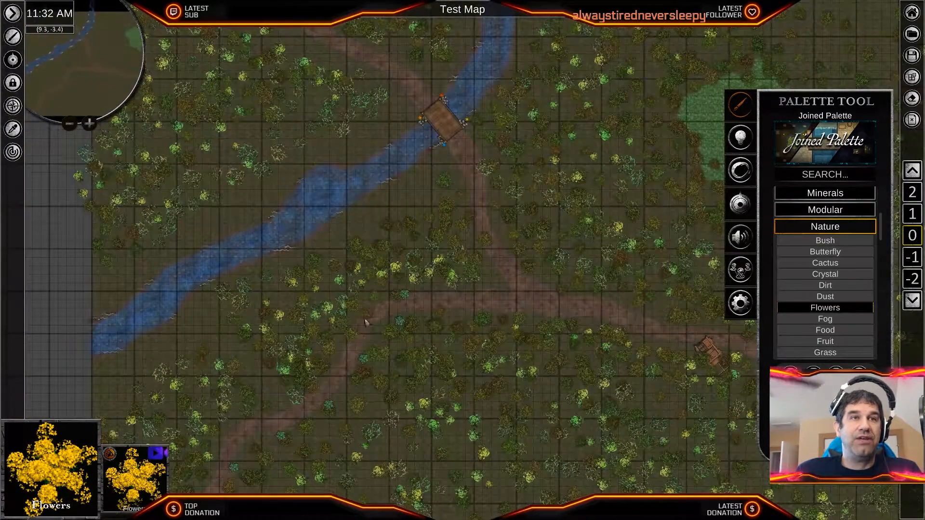
middle_drag(435, 381, 641, 230)
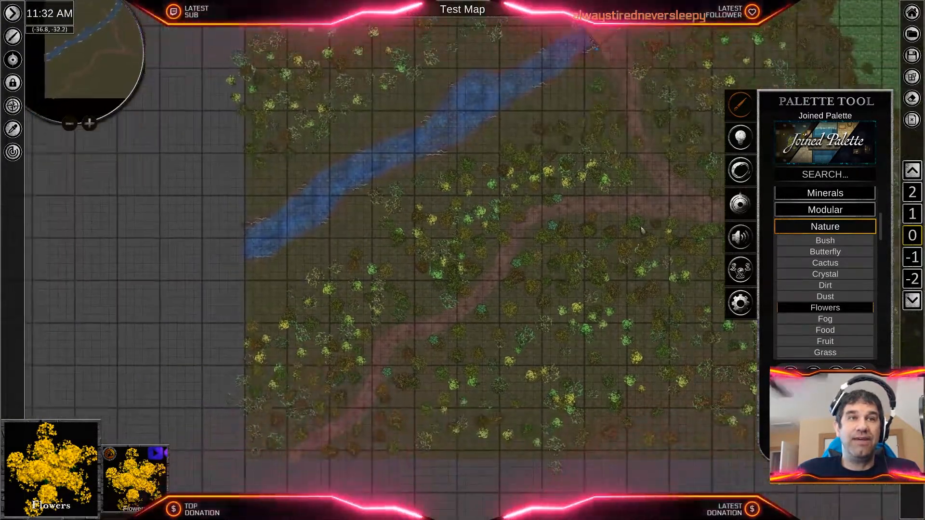
- Review the full extent of the map as a whole, and inspect the forest around the road fork up close
middle_drag(588, 308, 484, 313)
scroll(519, 295, down, 3)
scroll(519, 295, down, 6)
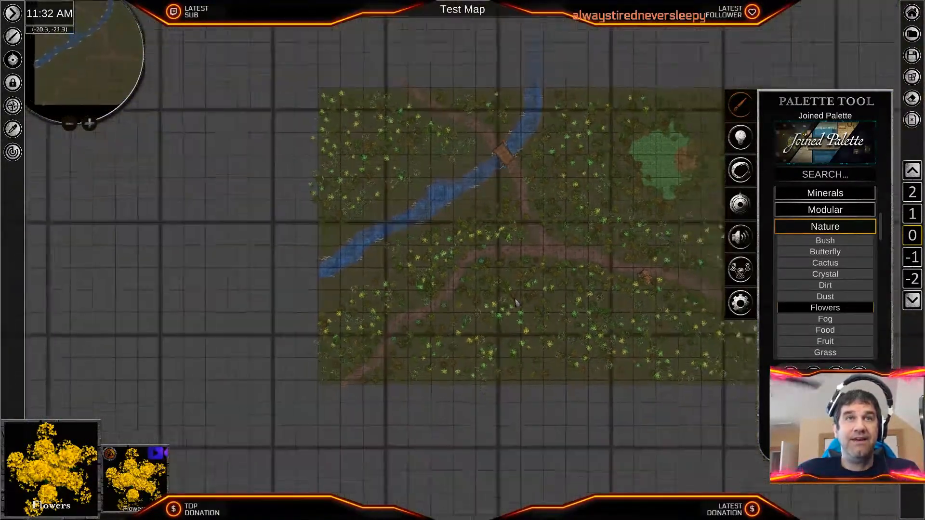
scroll(519, 331, down, 4)
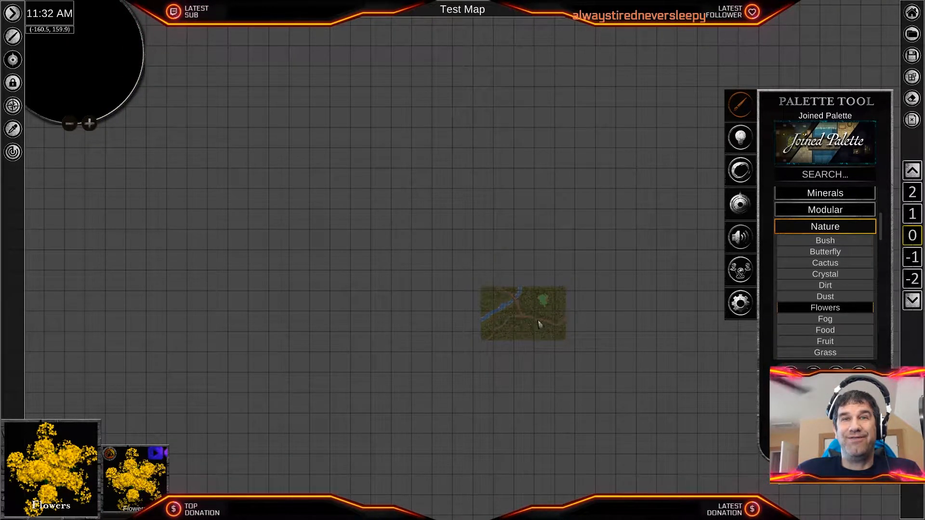
scroll(542, 311, up, 5)
scroll(541, 311, up, 8)
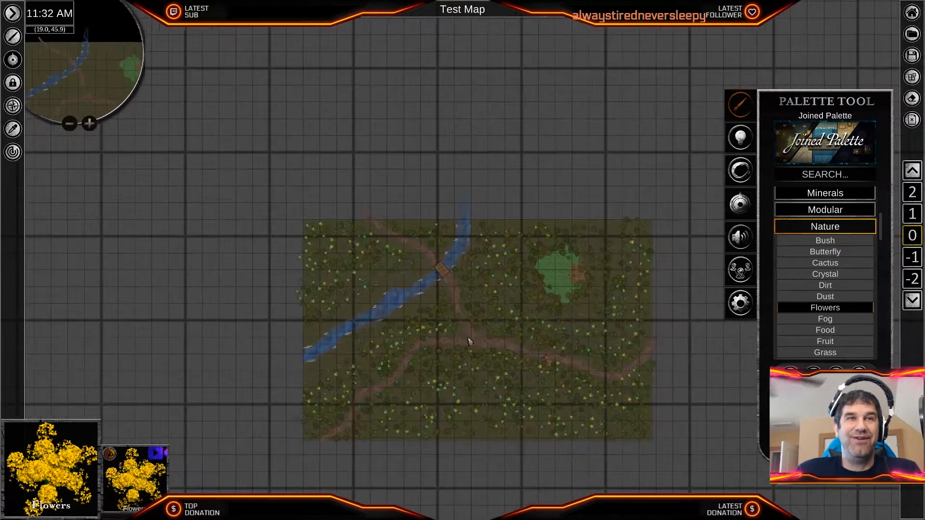
scroll(497, 358, up, 3)
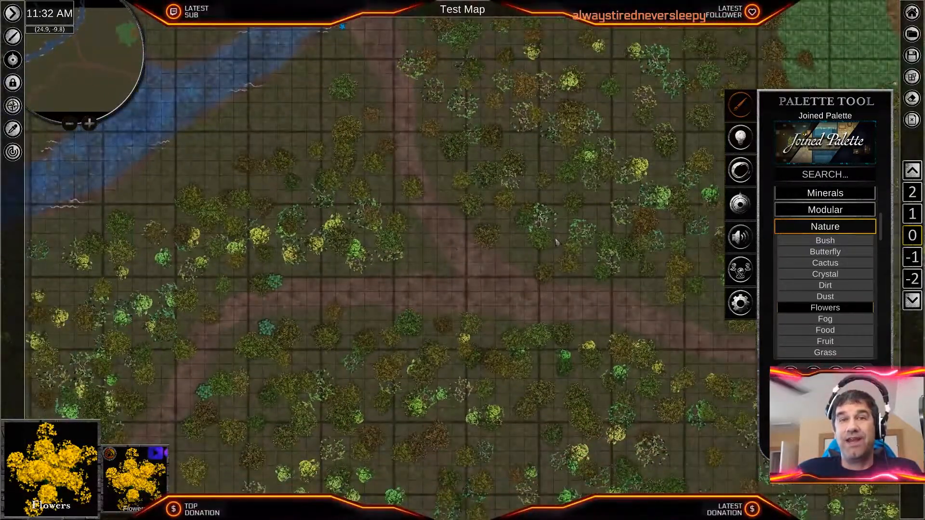
middle_drag(556, 242, 554, 303)
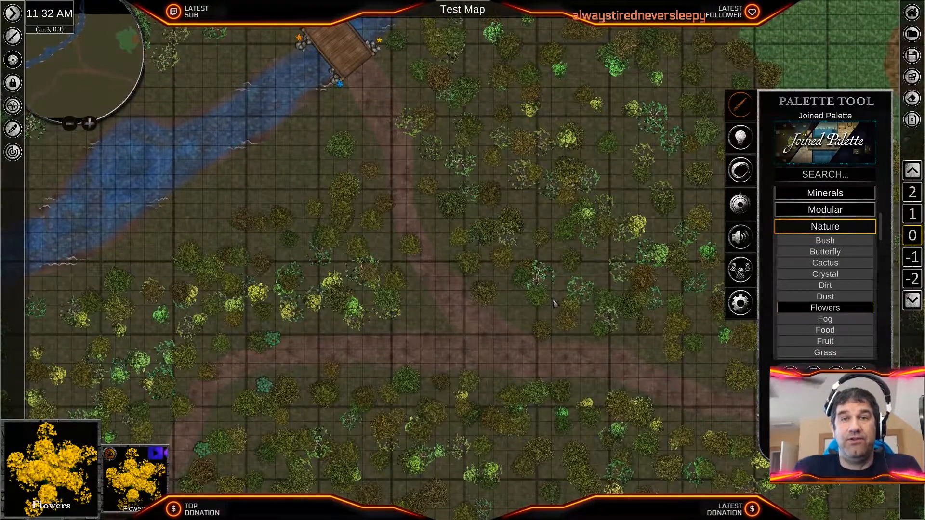